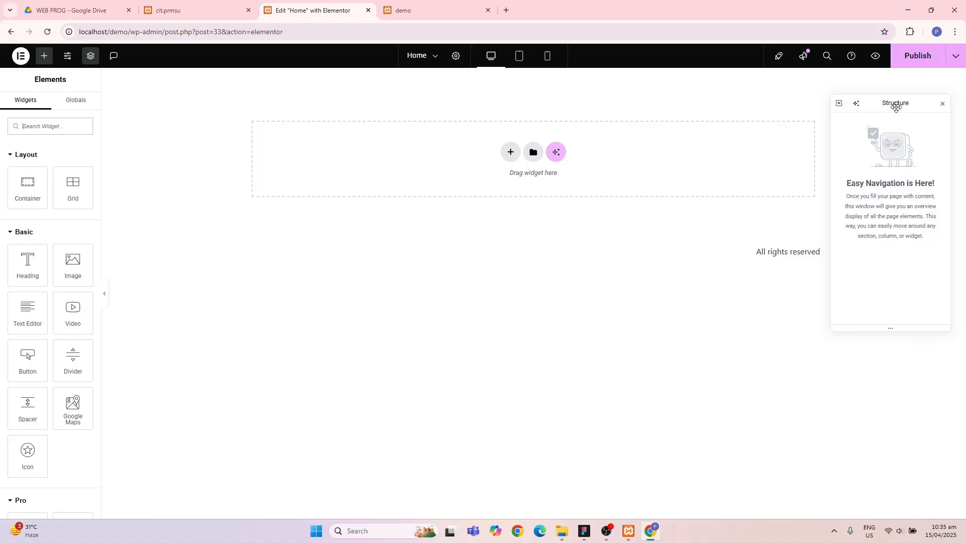
- Close the Structure navigator and look through the available Basic and Pro widgets
left_click(943, 105)
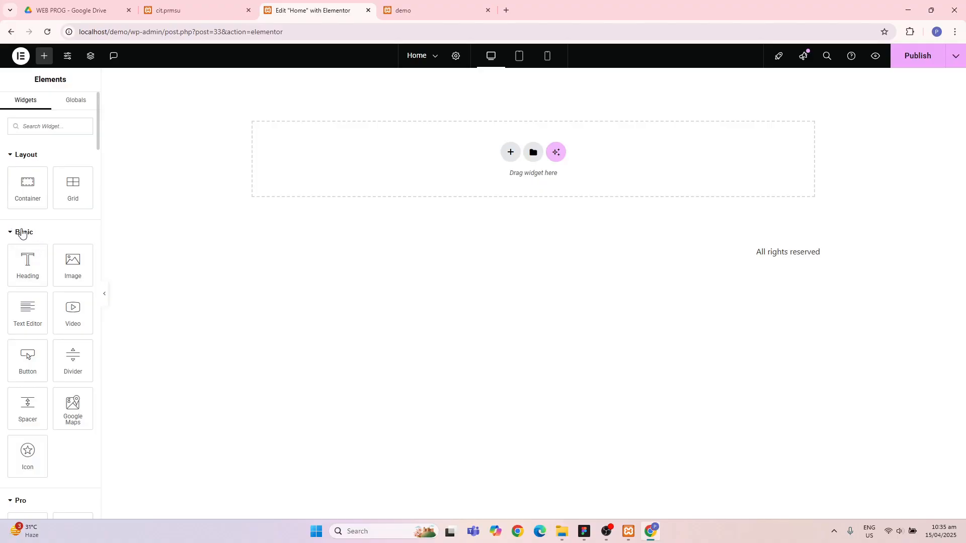
scroll(37, 239, "down", 1)
scroll(35, 238, "down", 1)
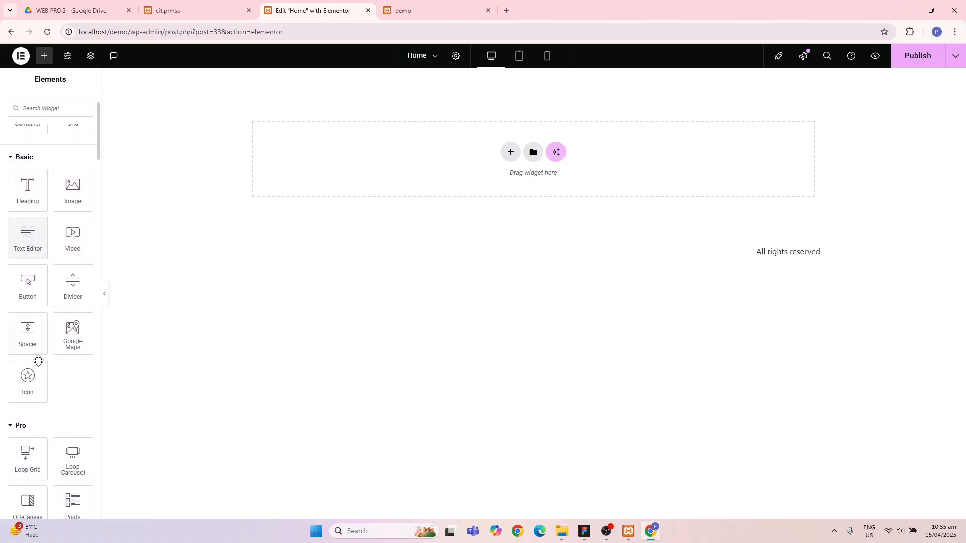
scroll(37, 361, "down", 3)
scroll(43, 428, "down", 1)
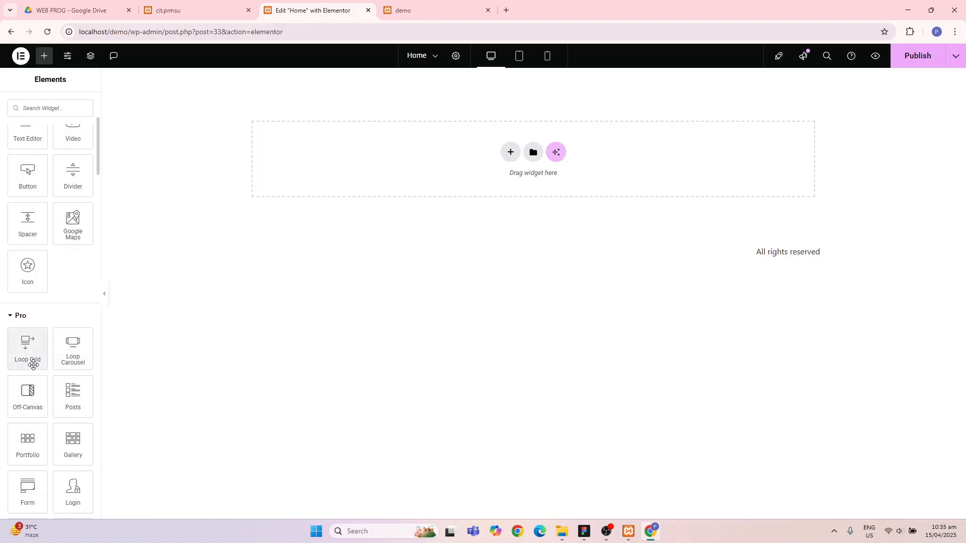
left_click(407, 8)
left_click(331, 10)
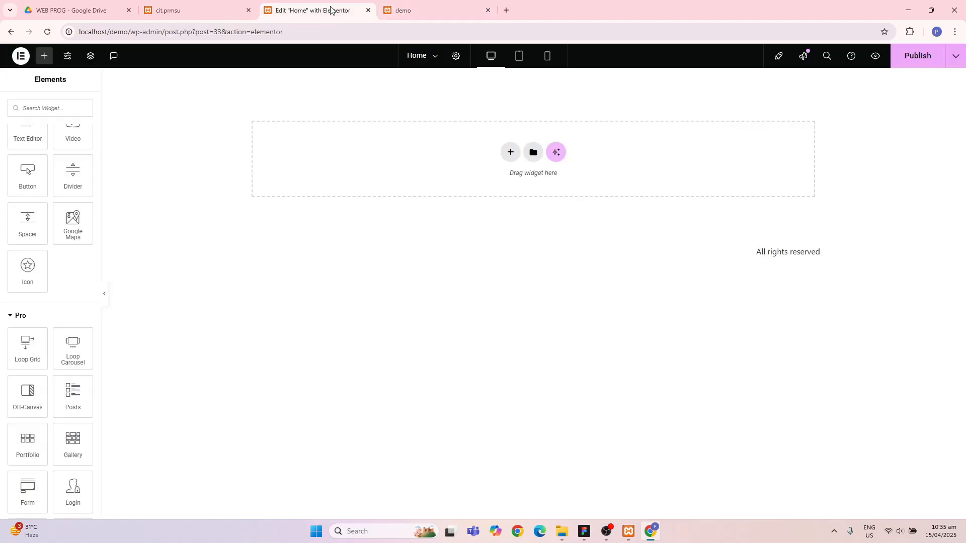
left_click(20, 57)
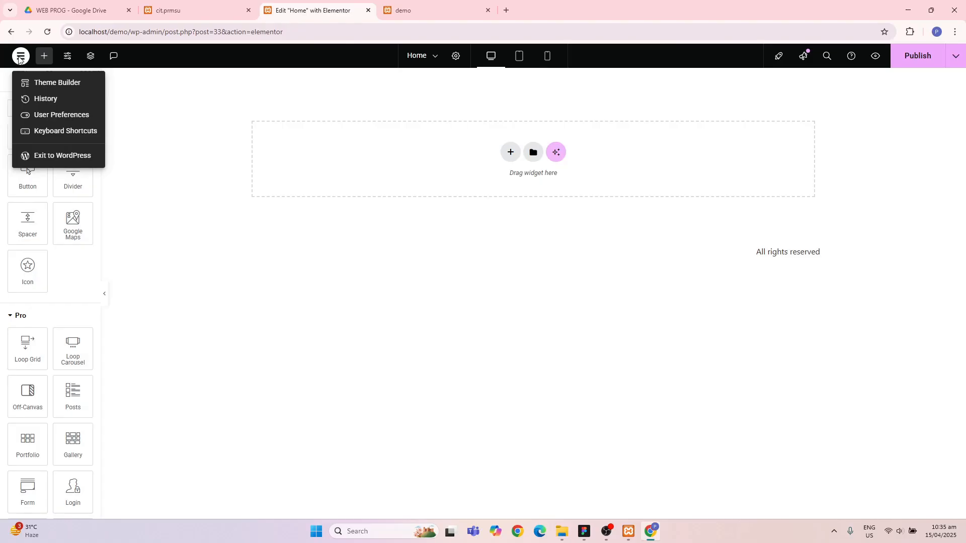
left_click(18, 53)
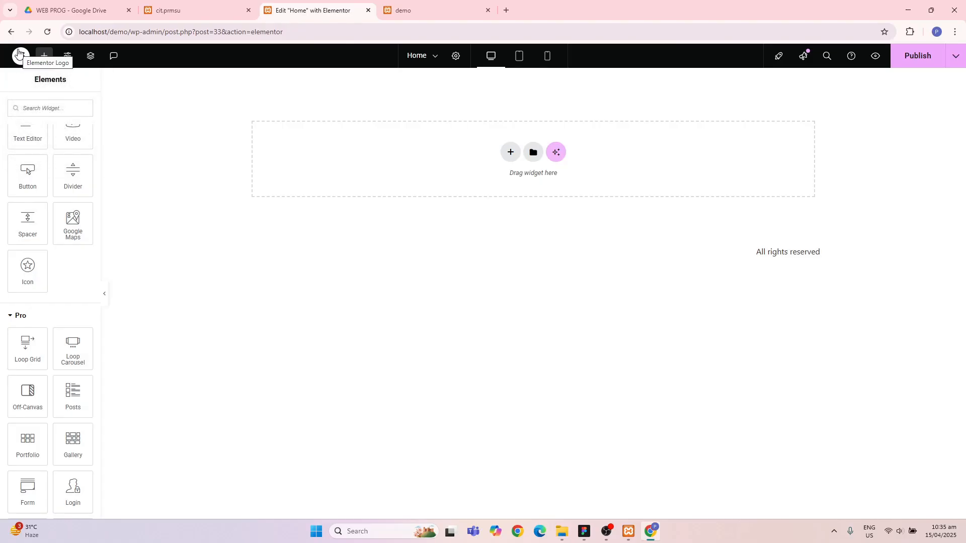
left_click(21, 56)
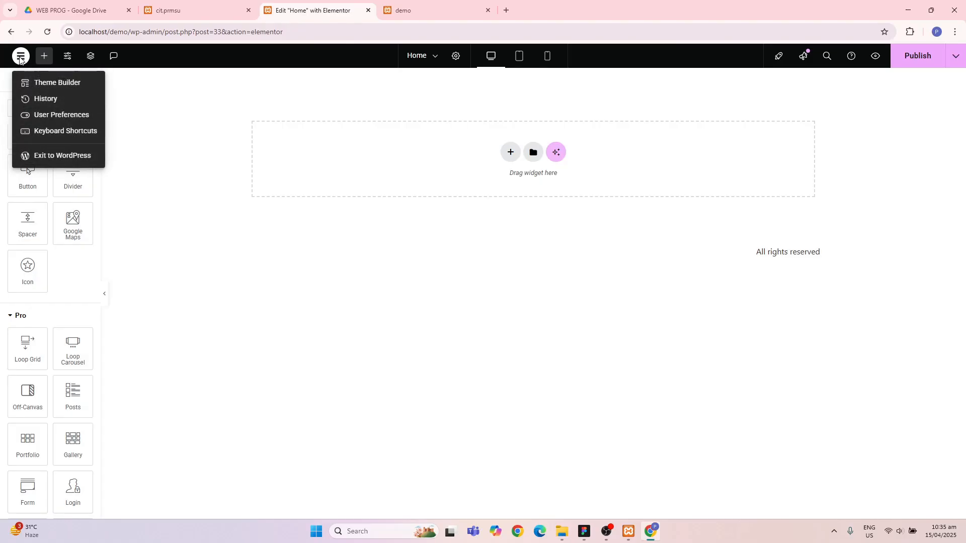
left_click(20, 58)
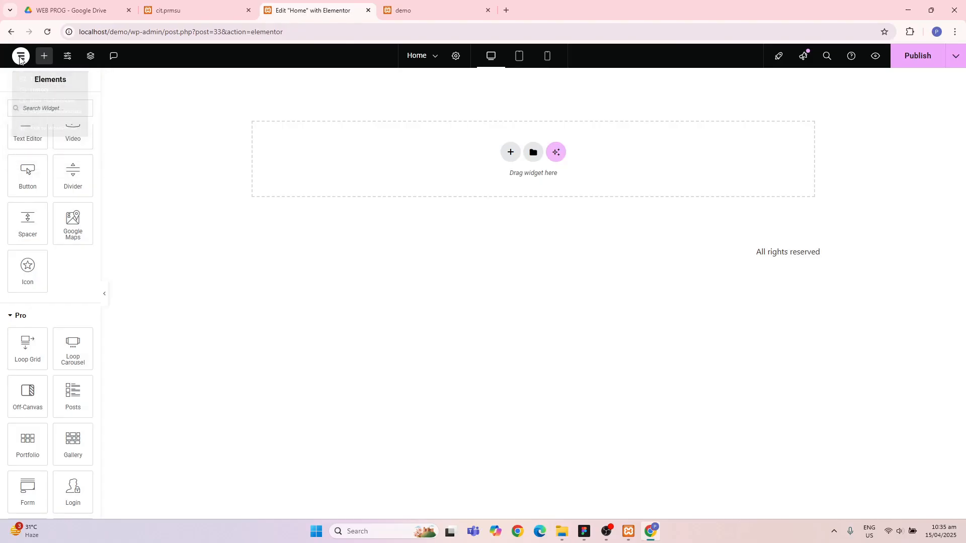
- Leave the Elementor editor without saving and load the WordPress dashboard at localhost/demo/wp-admin
left_click(291, 30)
left_click_drag(291, 30, 165, 32)
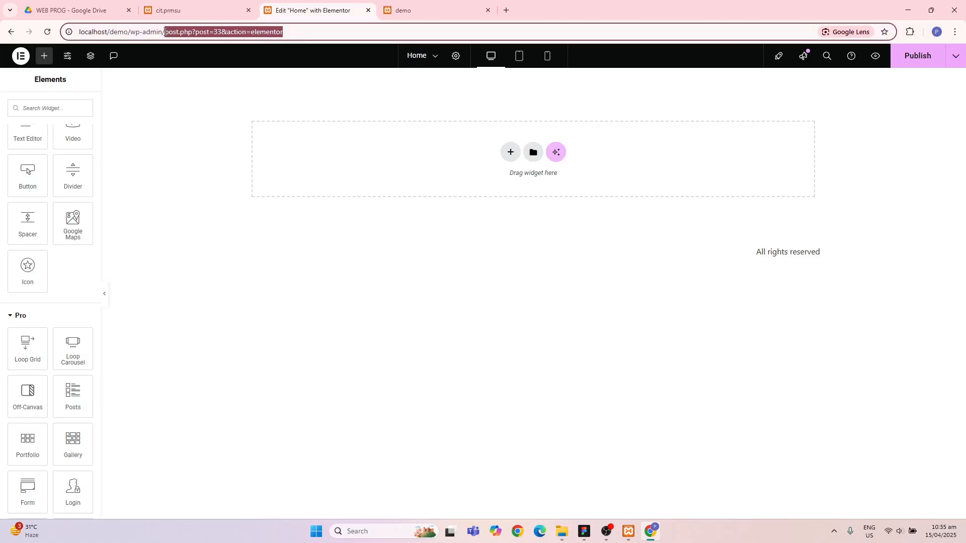
key("BackSpace")
key("BackSpace")
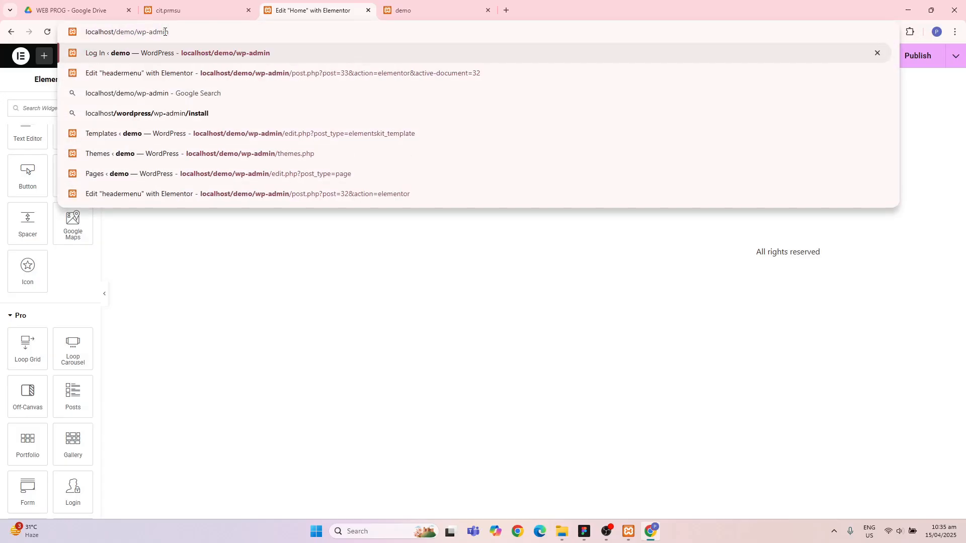
key("Return")
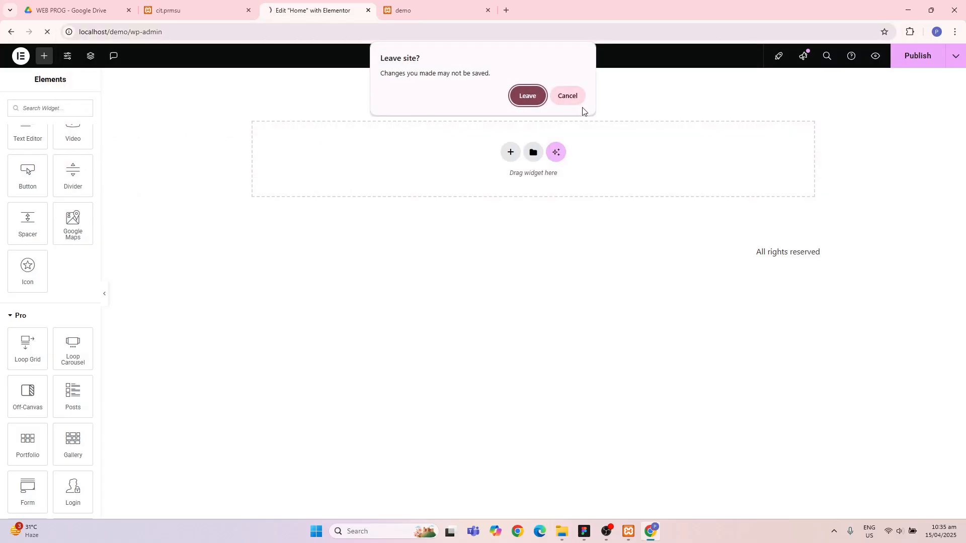
left_click(527, 96)
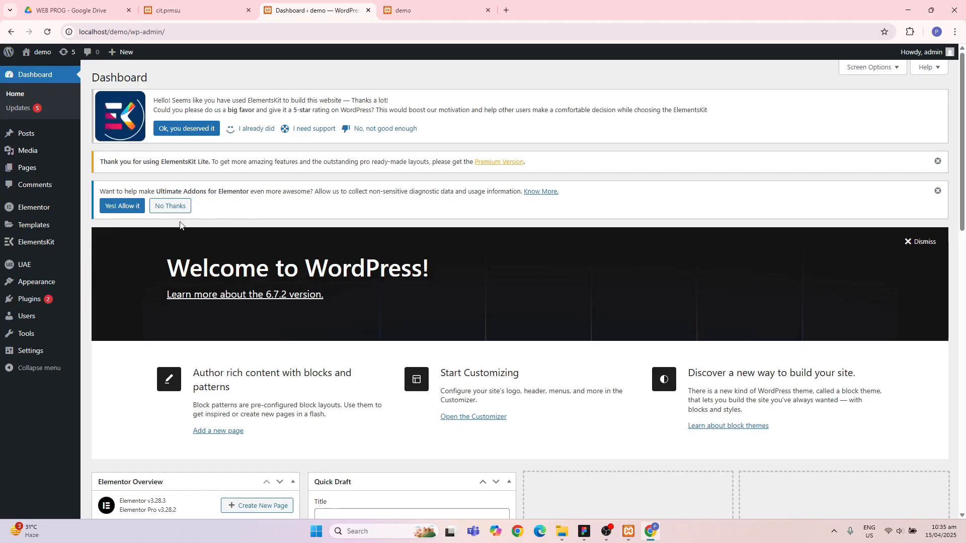
- Open the list of installed plugins and review the Elementor, Elementor Pro, ElementsKit Lite and Ultimate Addons entries
mouse_move(38, 300)
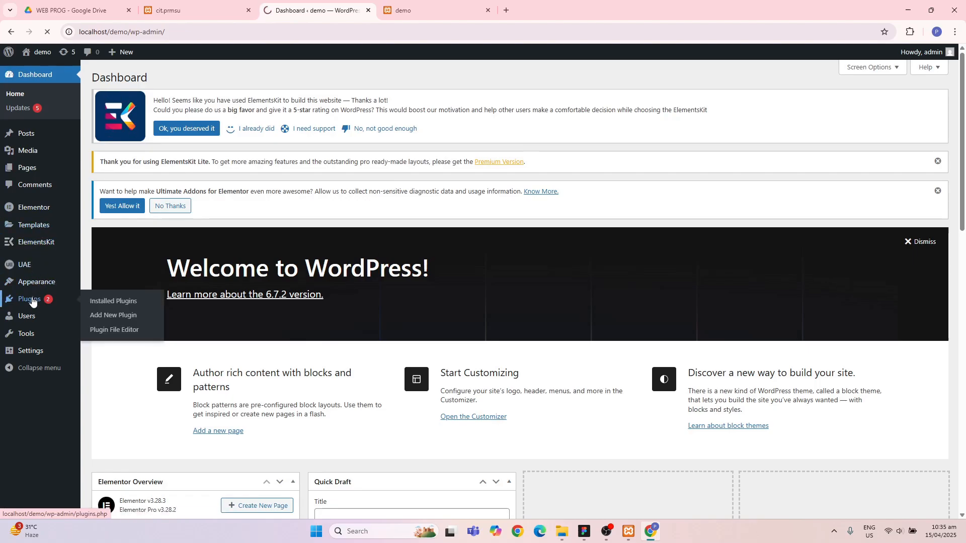
left_click(123, 302)
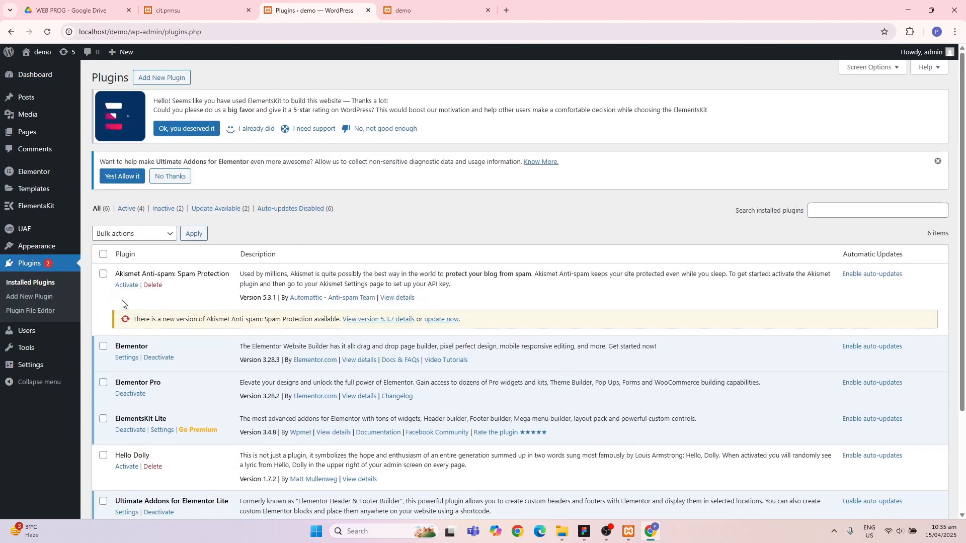
scroll(123, 302, "down", 1)
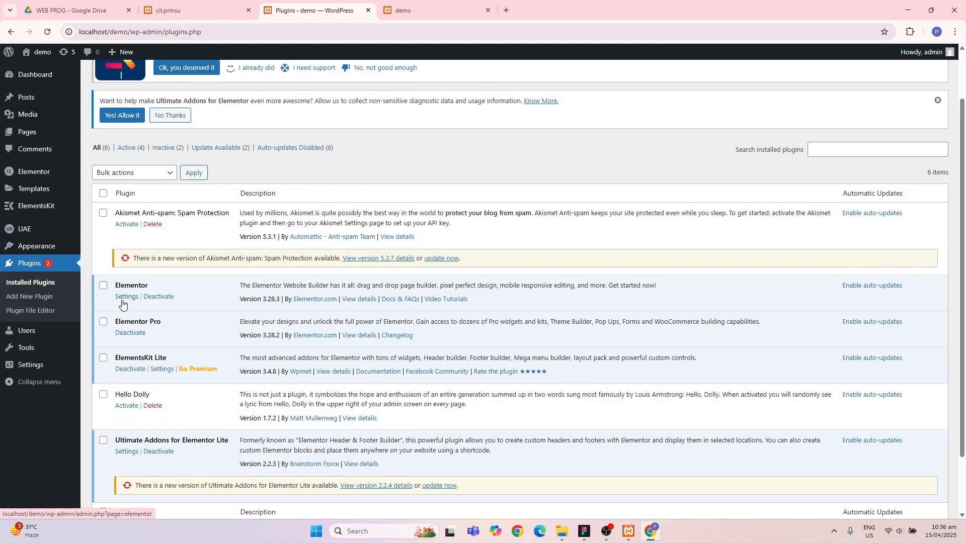
scroll(143, 361, "down", 1)
scroll(142, 361, "down", 1)
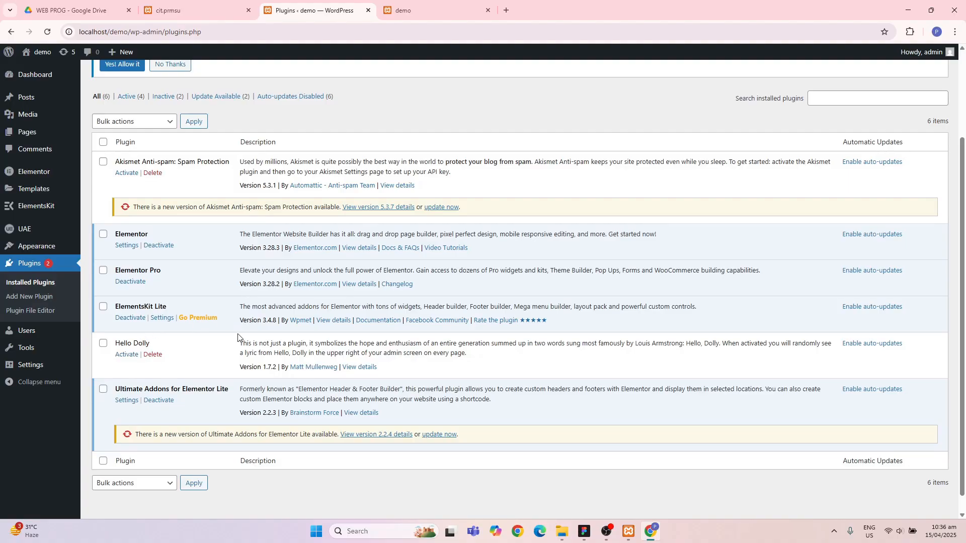
scroll(189, 356, "down", 1)
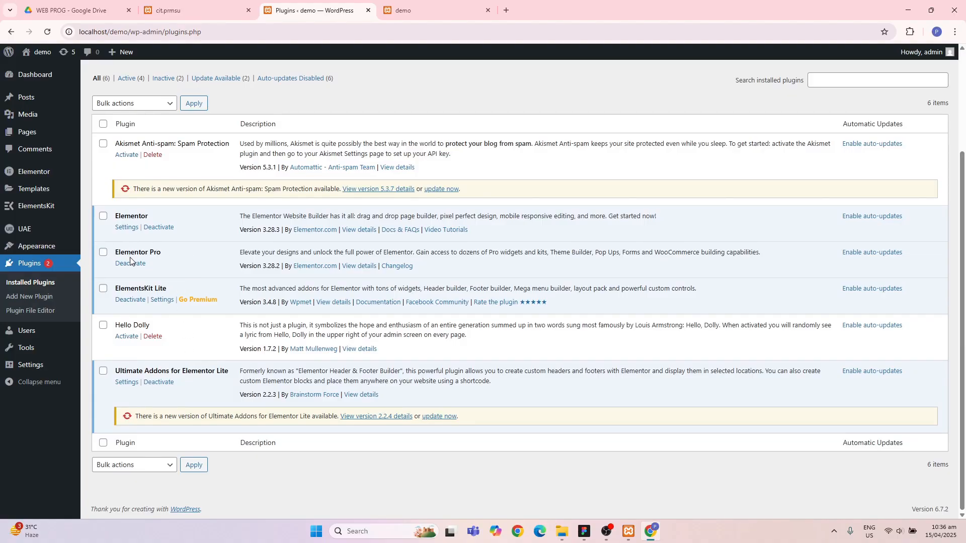
scroll(55, 265, "up", 2)
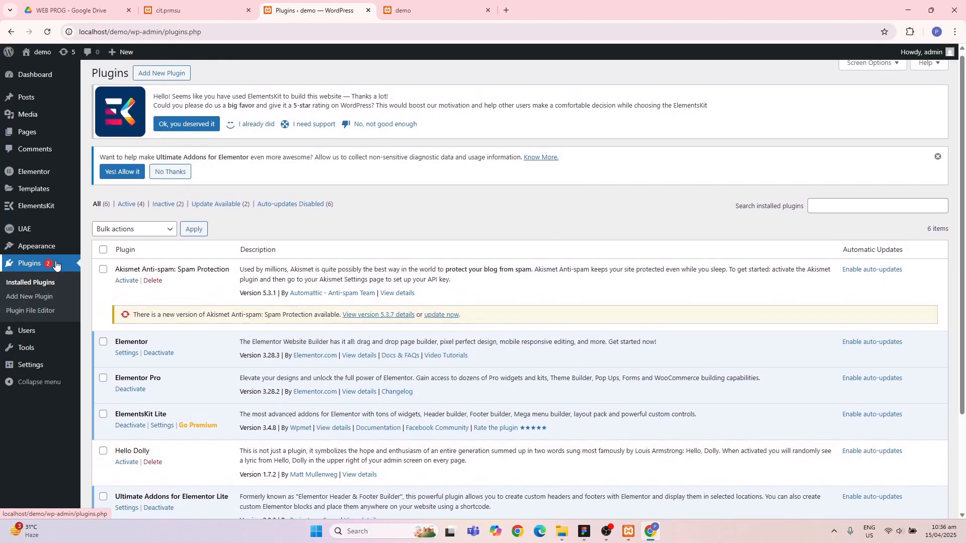
- View the zip upload form for adding a new plugin and browse for a file without choosing one
left_click(144, 82)
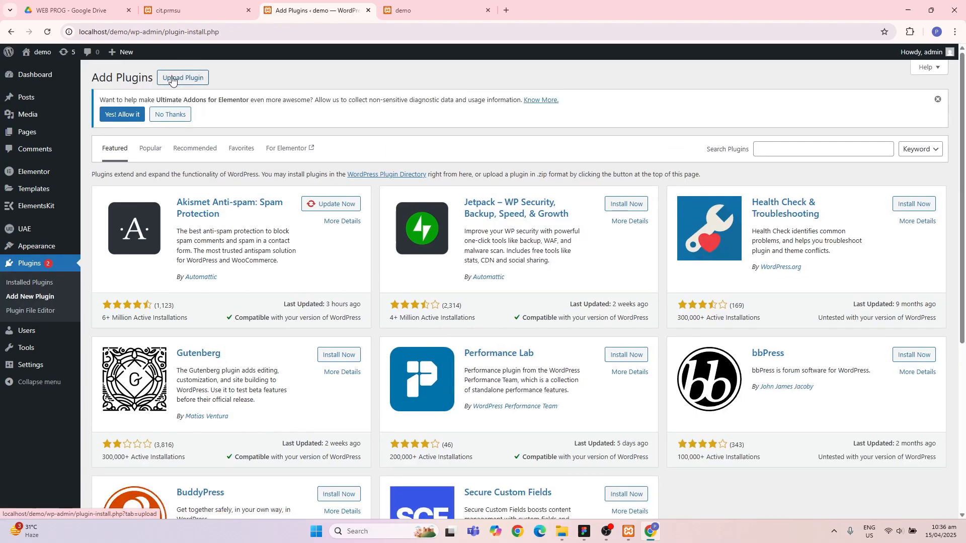
left_click(171, 78)
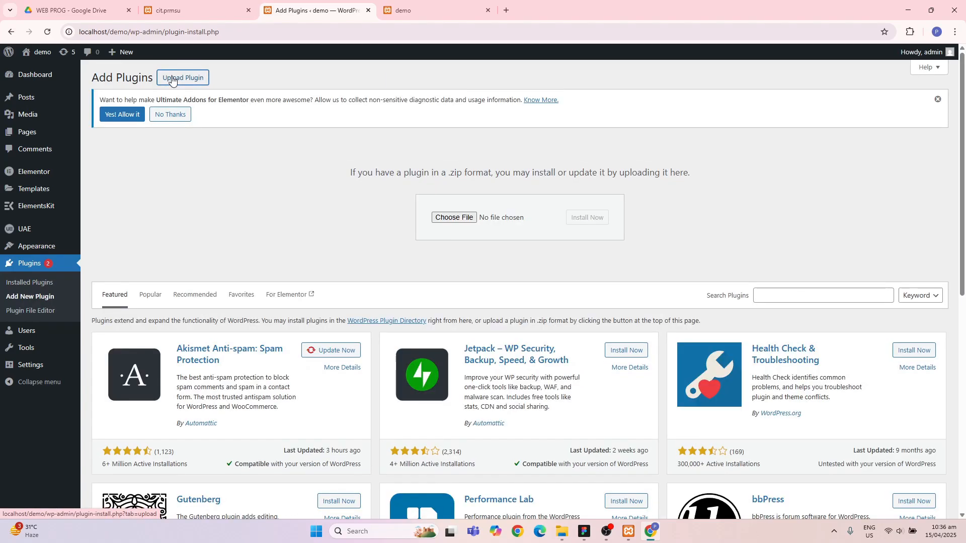
left_click(454, 218)
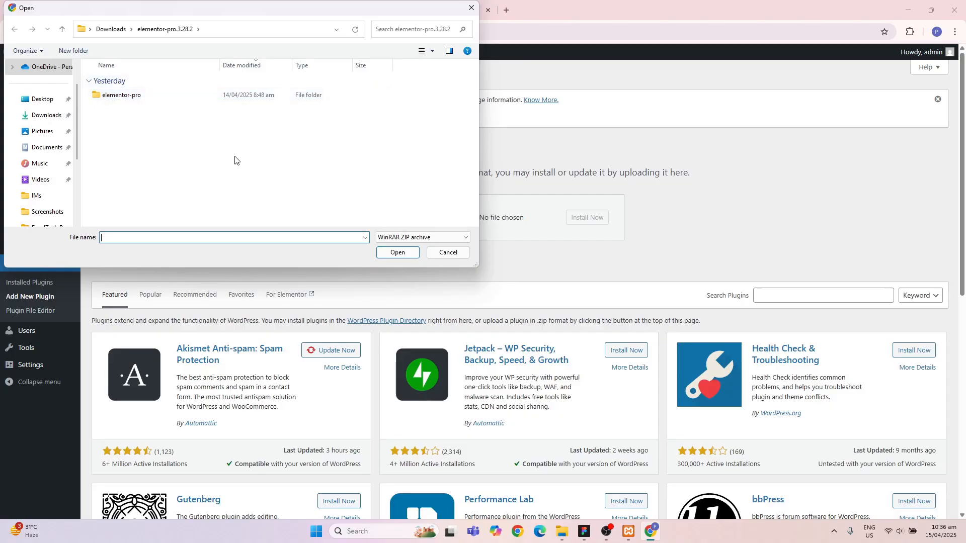
left_click(451, 255)
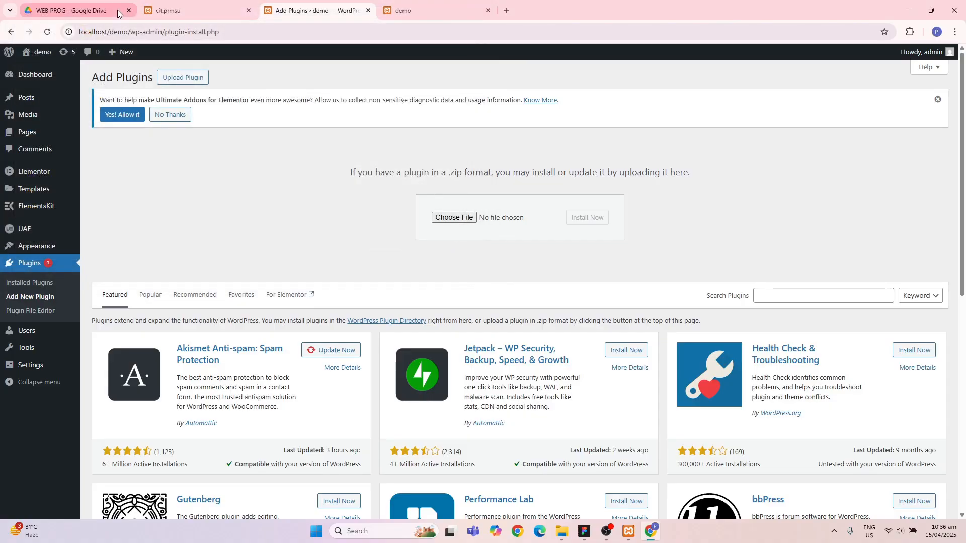
- Check the WEB PROG folder in Google Drive and the demo site's front page, and return to the WordPress admin
left_click(81, 10)
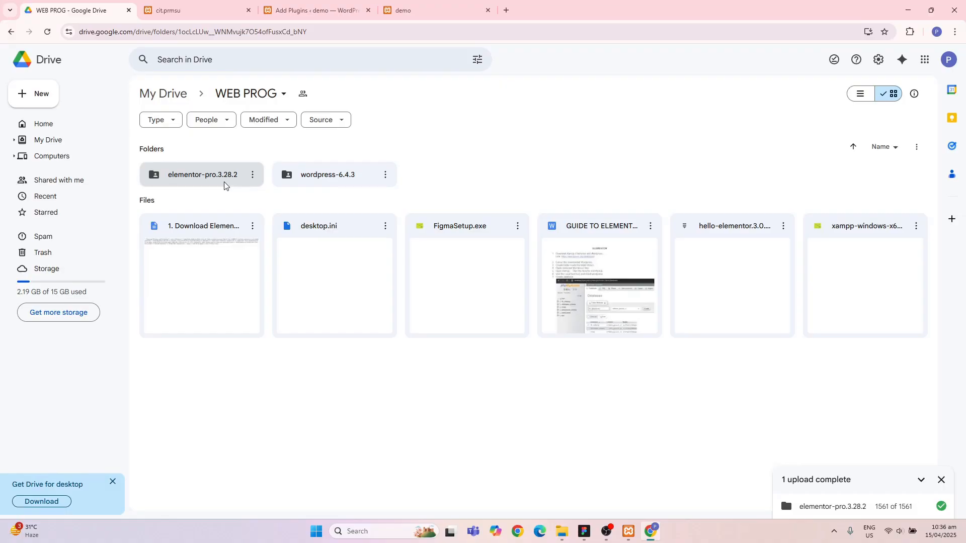
left_click(403, 11)
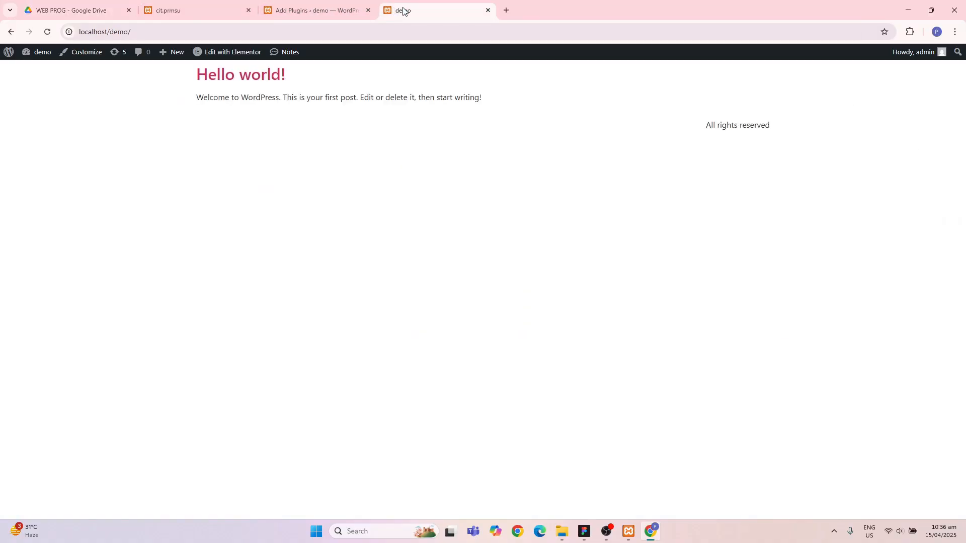
left_click(324, 6)
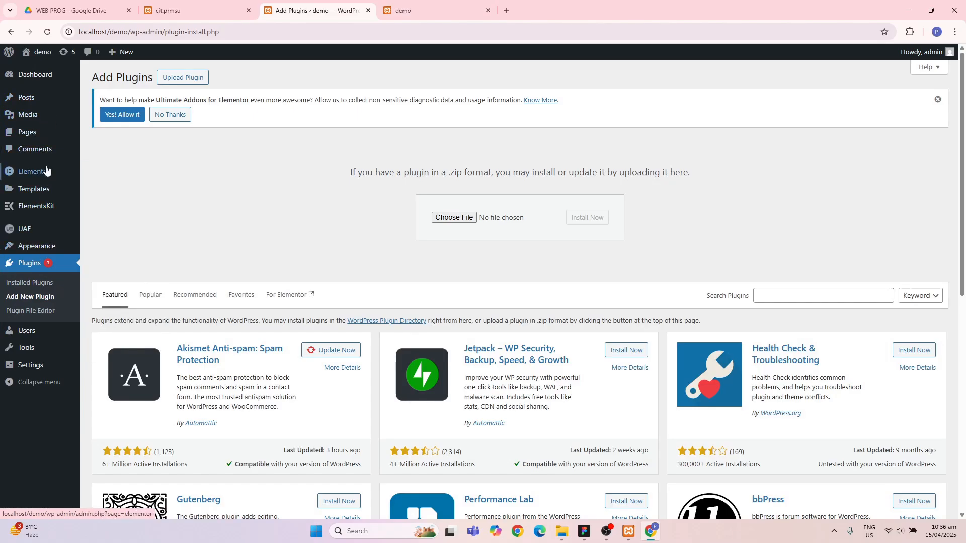
- Open the Home page from the list of all pages for editing and launch it in Elementor
mouse_move(46, 123)
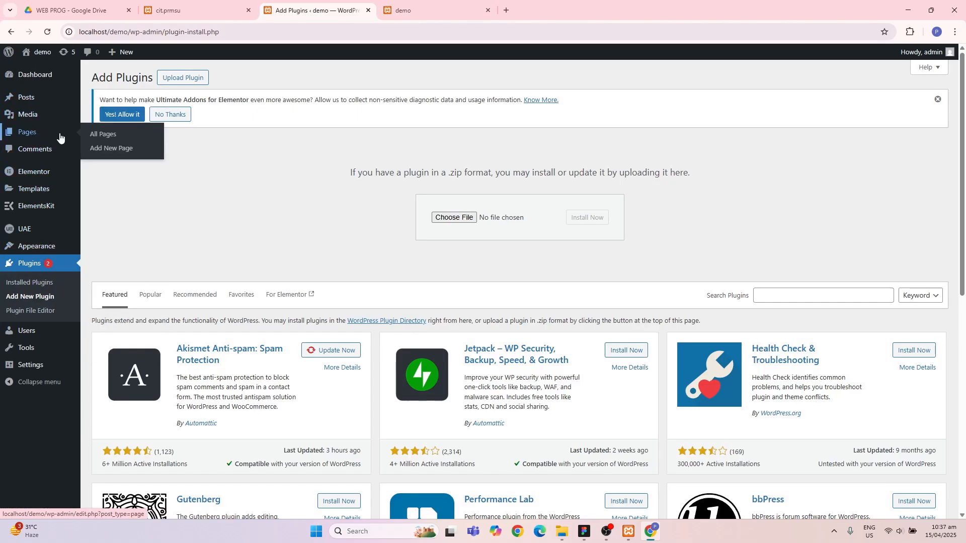
left_click(97, 136)
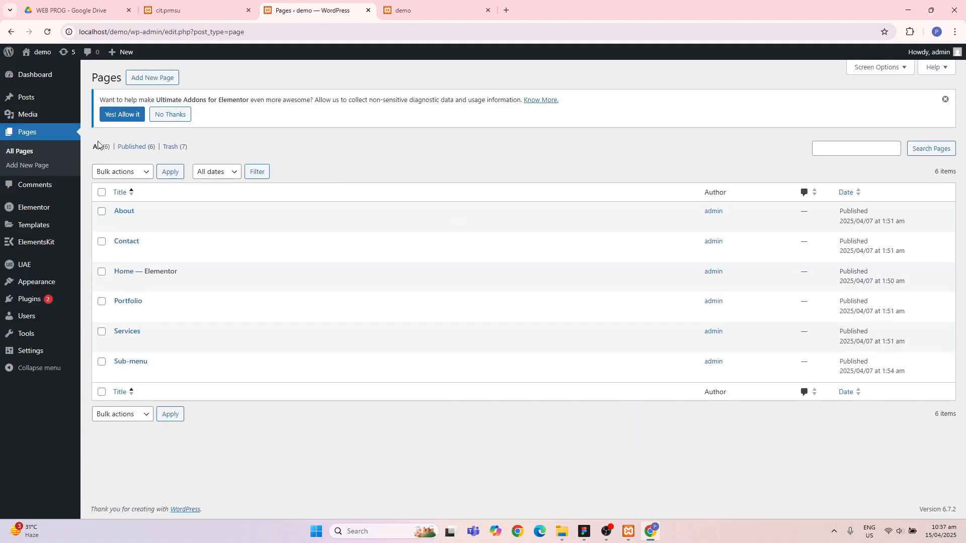
mouse_move(119, 281)
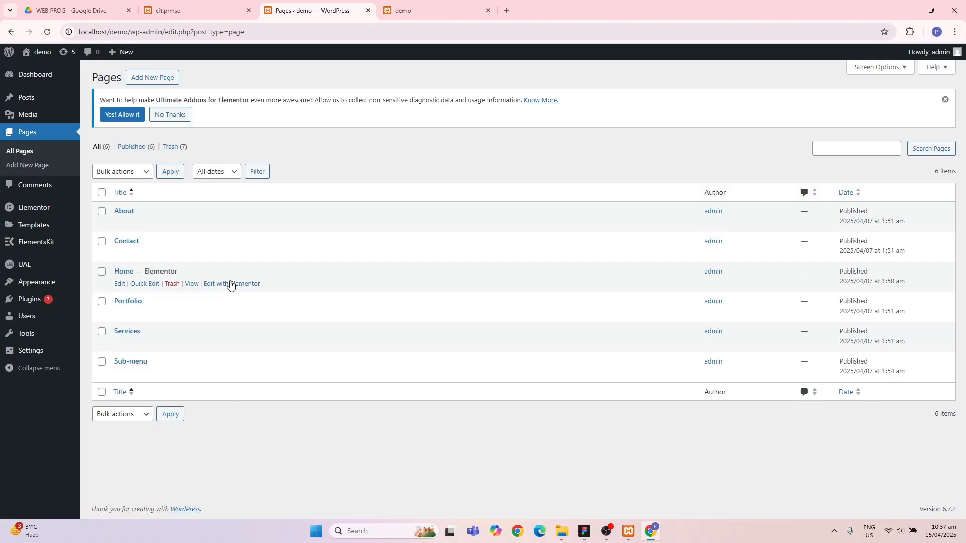
left_click(120, 284)
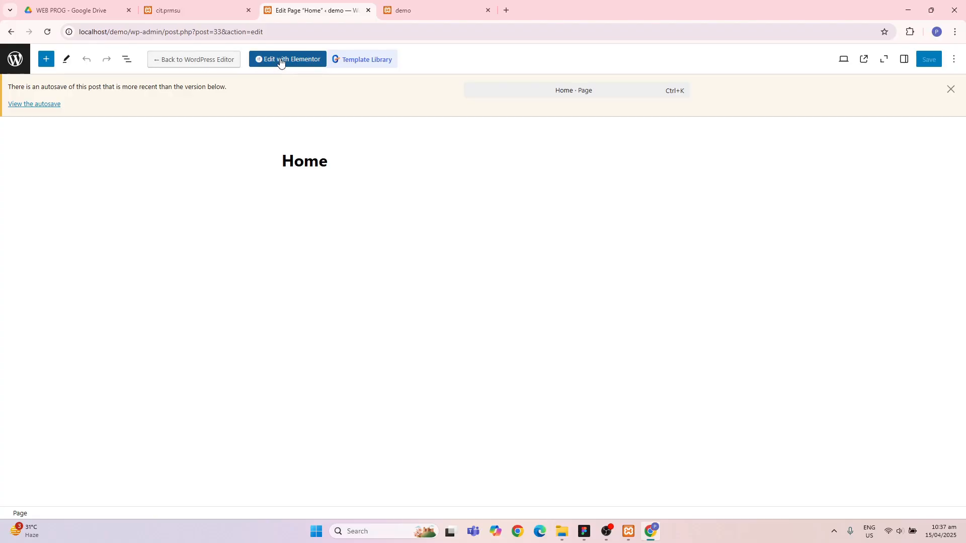
left_click(280, 59)
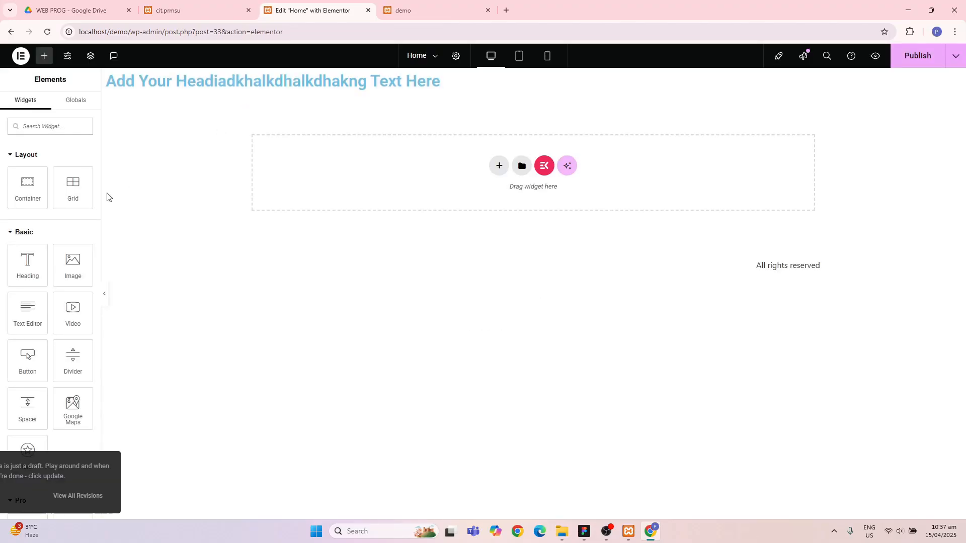
- Browse the Basic and Pro widgets available for the Home page
scroll(52, 281, "down", 2)
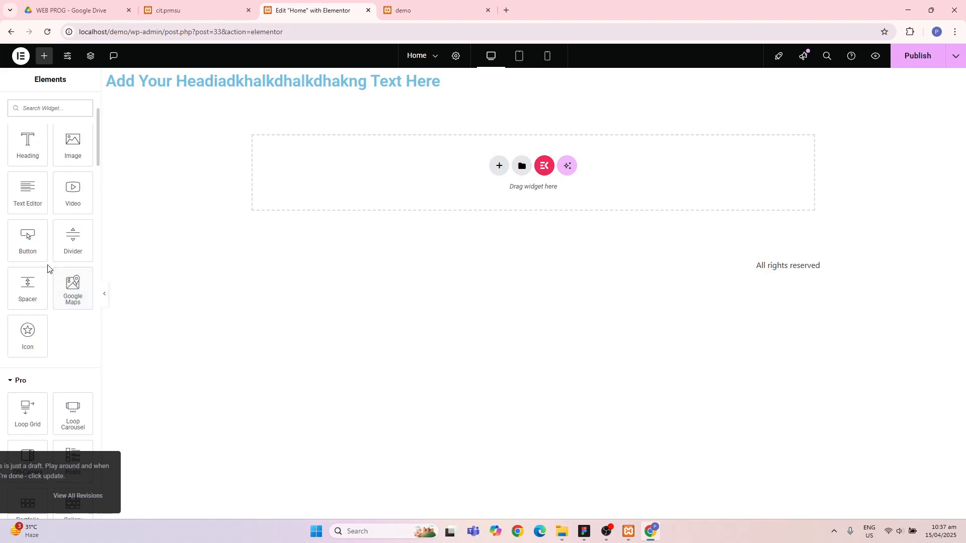
scroll(48, 268, "down", 2)
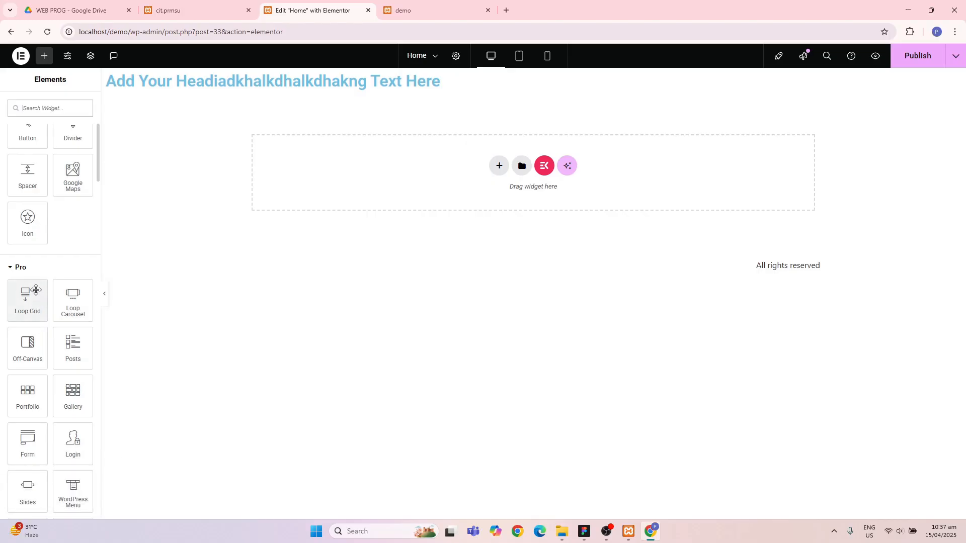
scroll(43, 327, "down", 3)
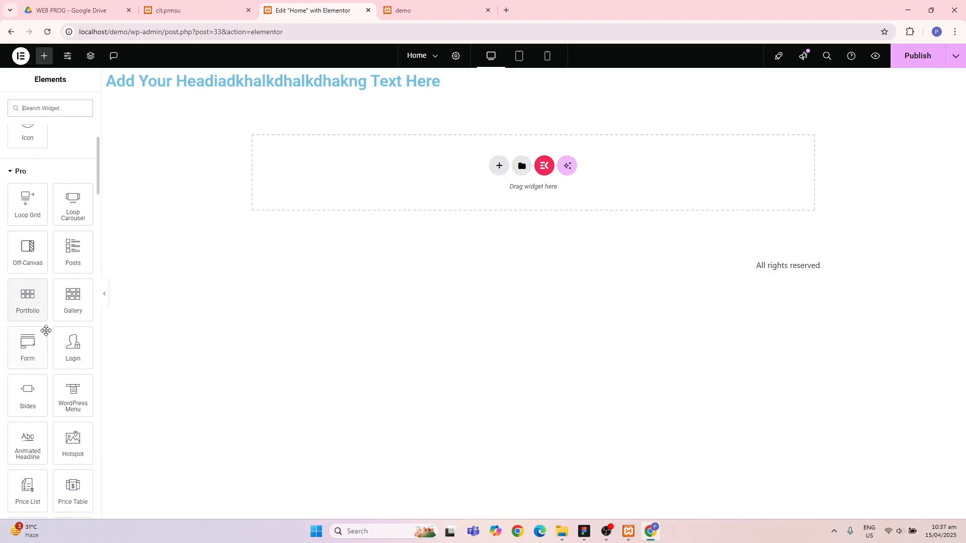
scroll(46, 331, "down", 2)
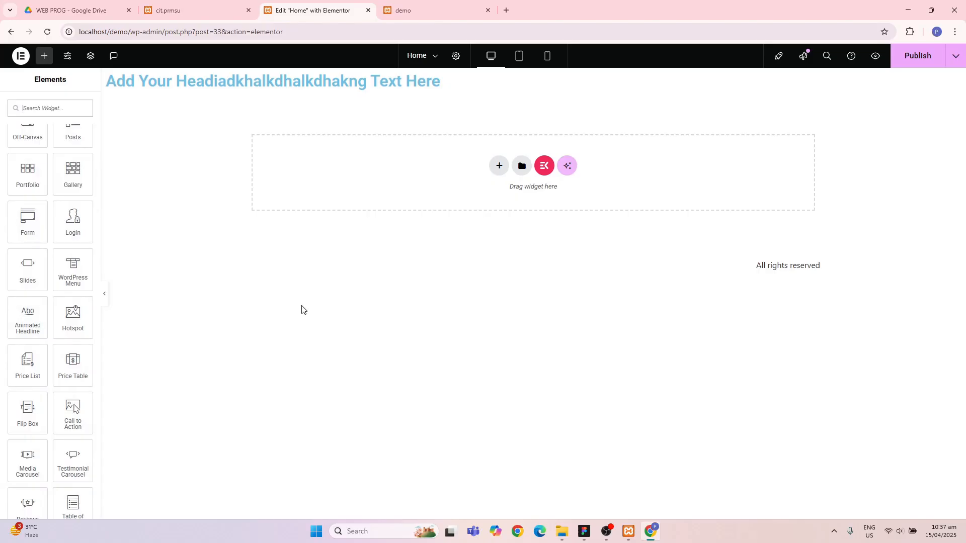
left_click(44, 55)
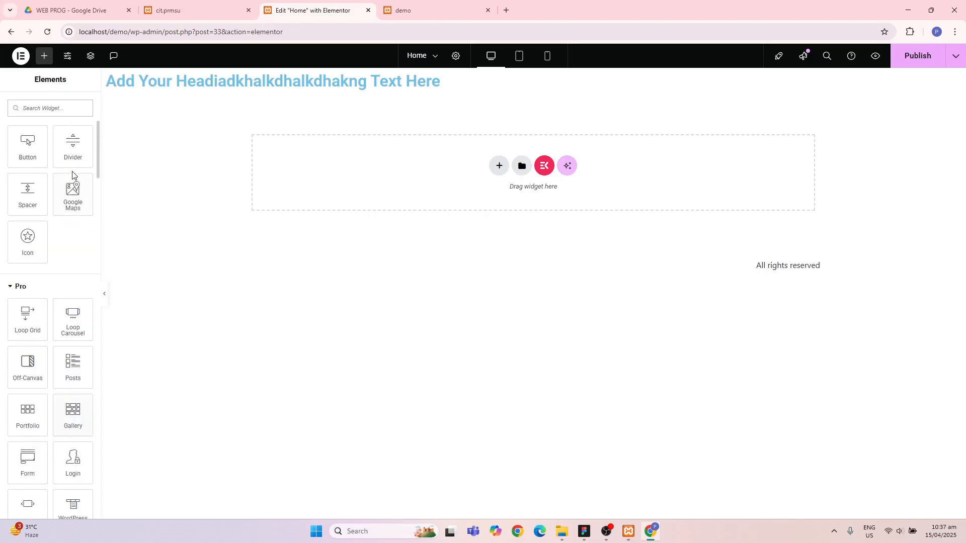
- Delete the heading's container from the Home page structure and publish the page
left_click(91, 55)
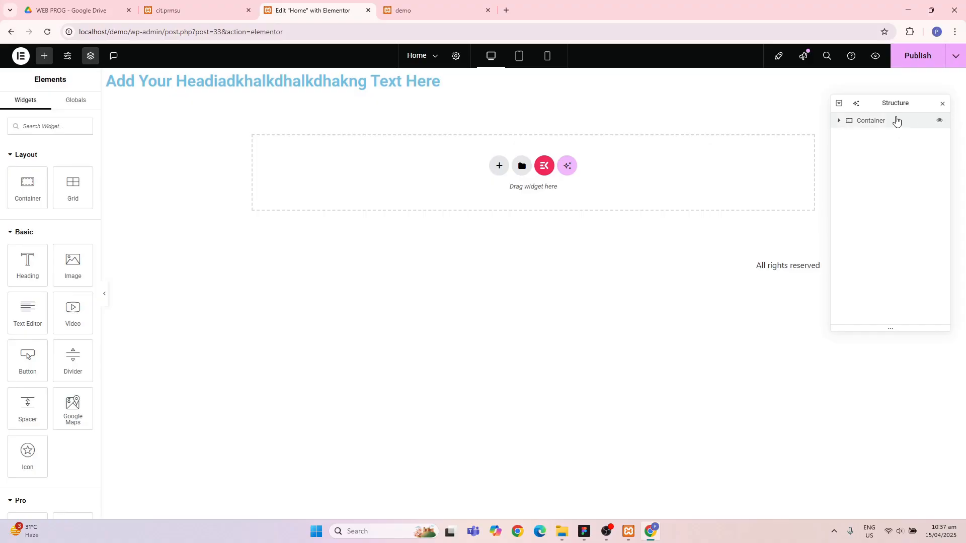
right_click(892, 120)
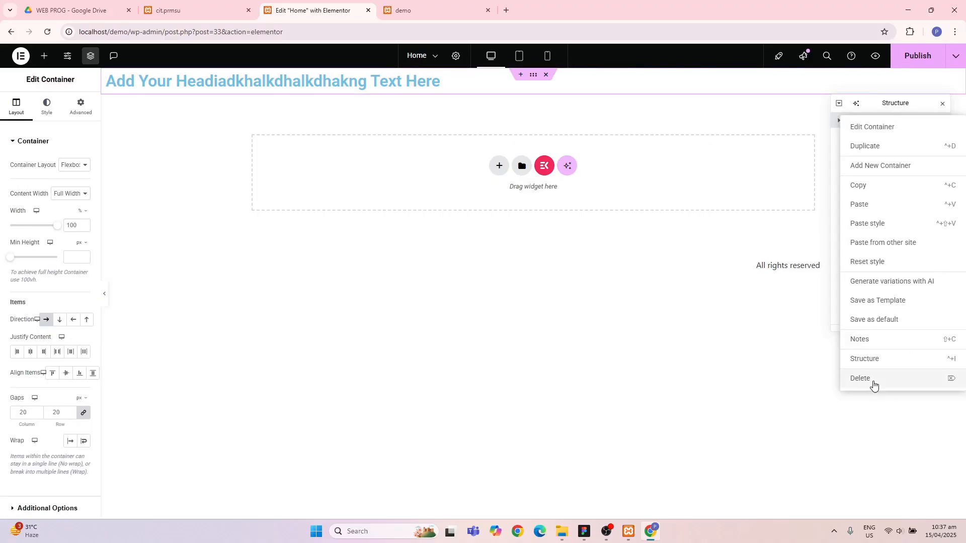
left_click(873, 382)
left_click(917, 60)
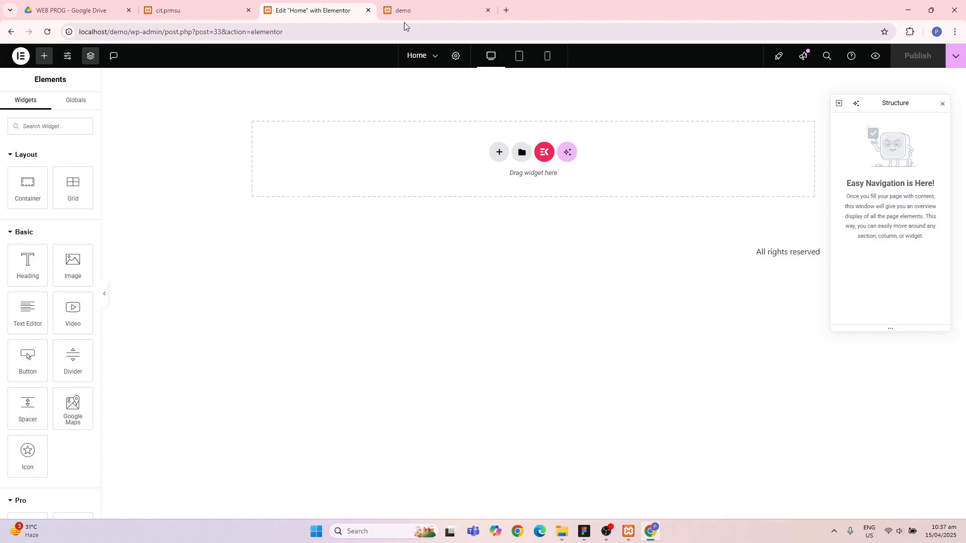
- Leave the Elementor editor and open the WordPress dashboard at localhost/demo/wp-admin
left_click(23, 57)
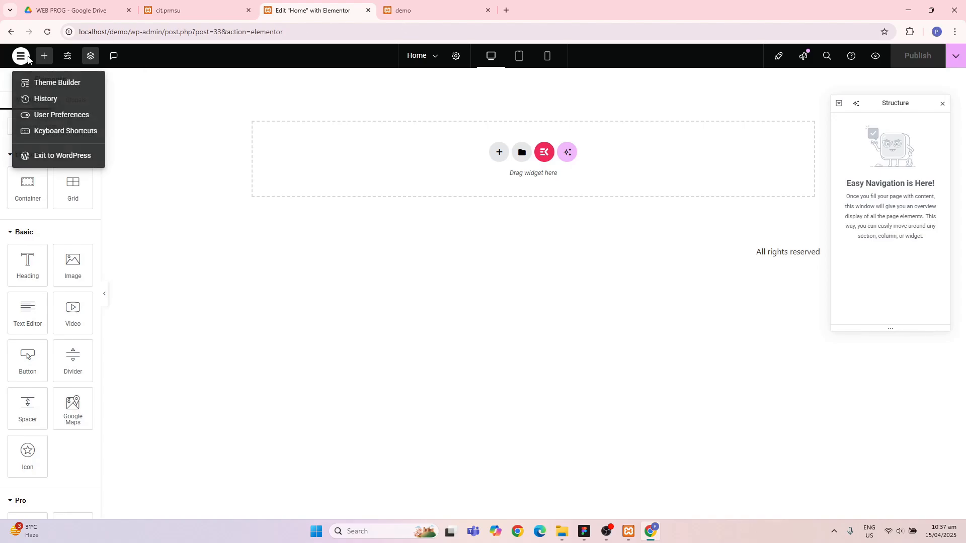
left_click(298, 33)
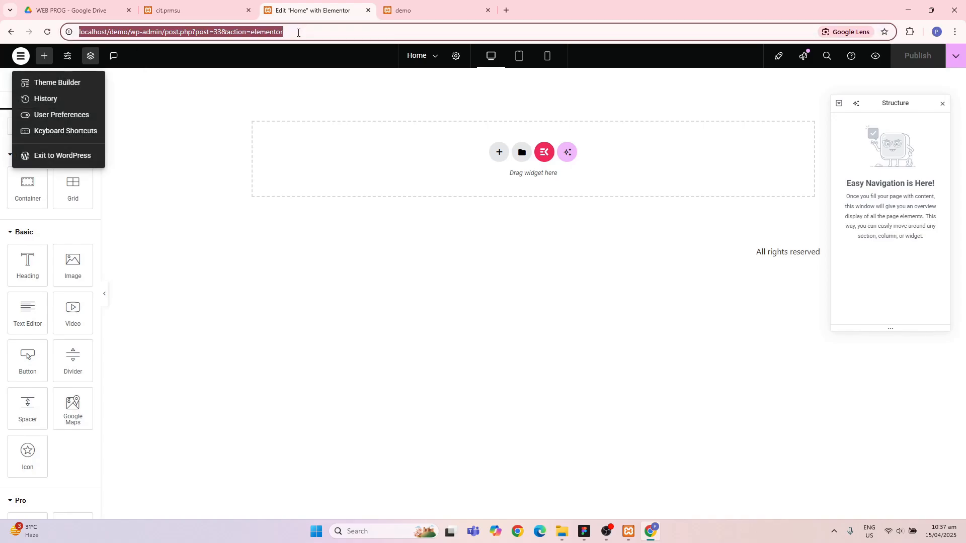
left_click_drag(297, 32, 165, 33)
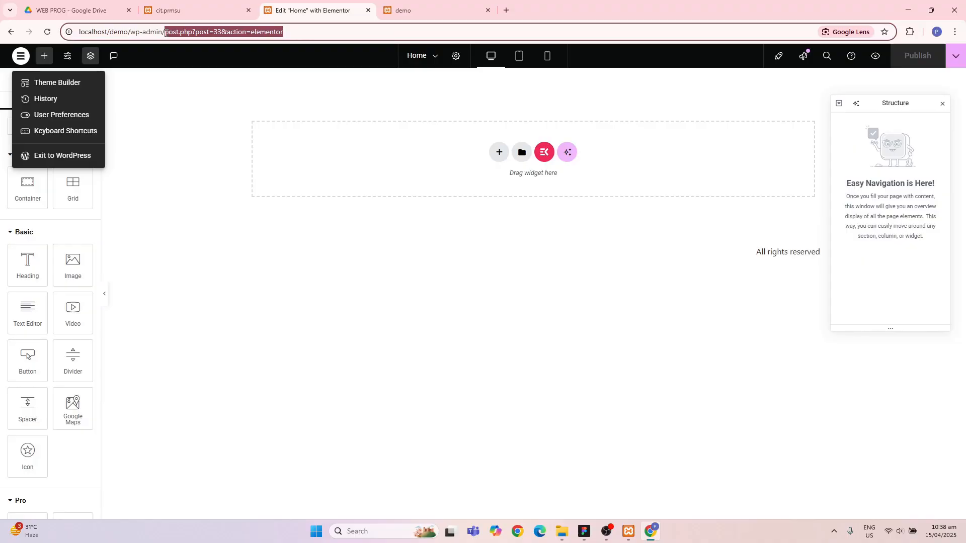
key("BackSpace")
key("BackSpace")
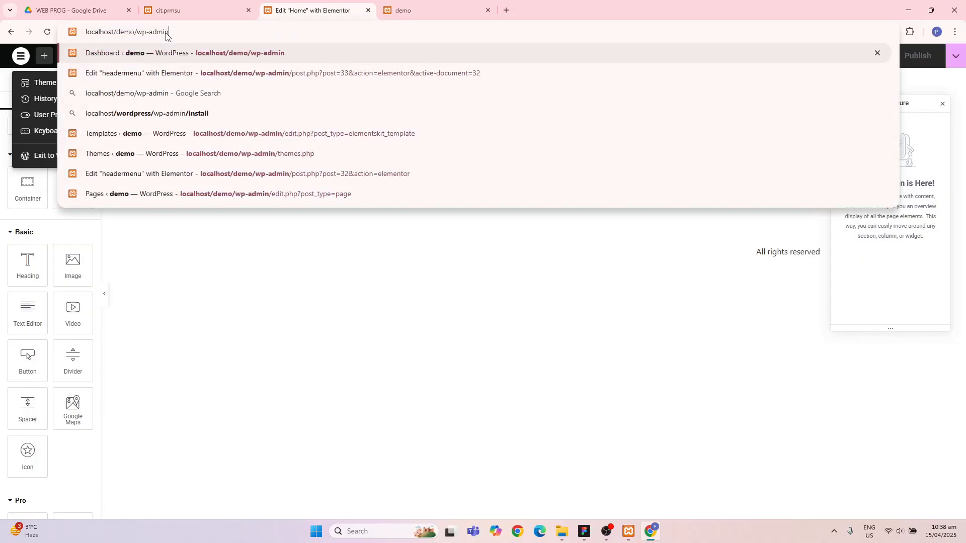
key("Return")
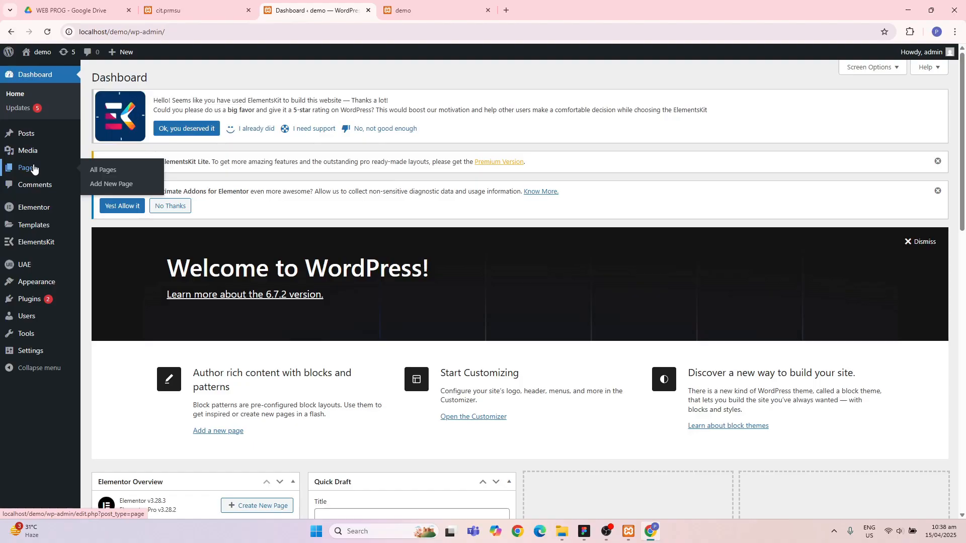
- View the ElementsKit Header Footer templates and check the headermenu entry
mouse_move(38, 244)
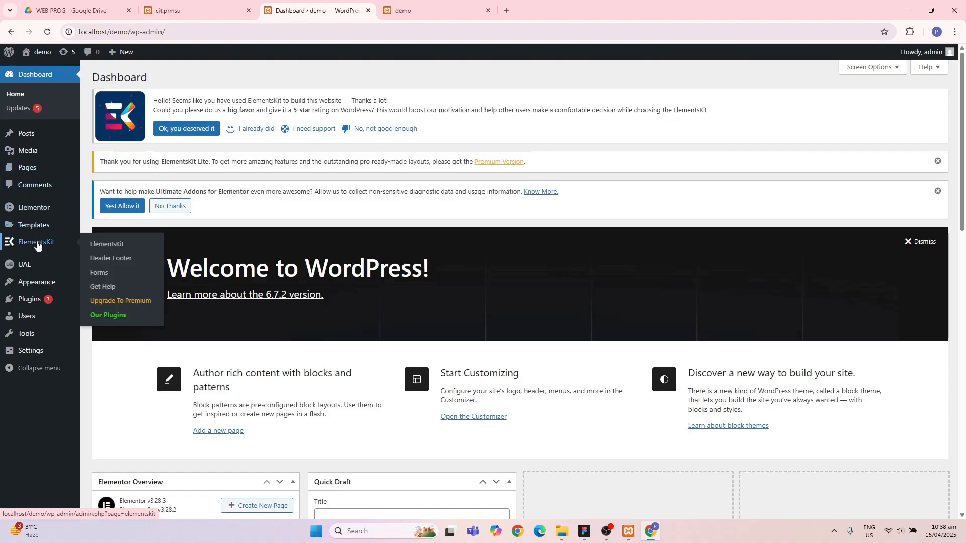
left_click(110, 262)
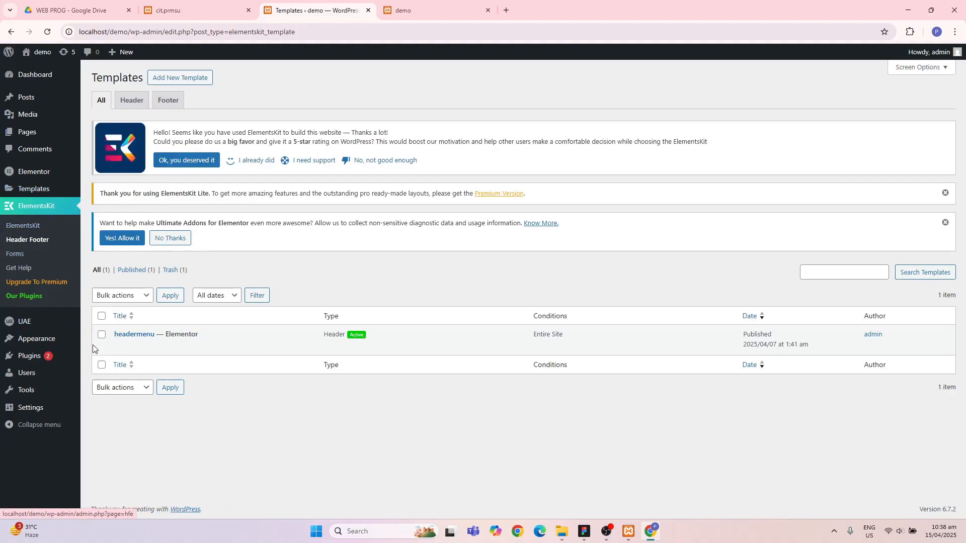
mouse_move(146, 342)
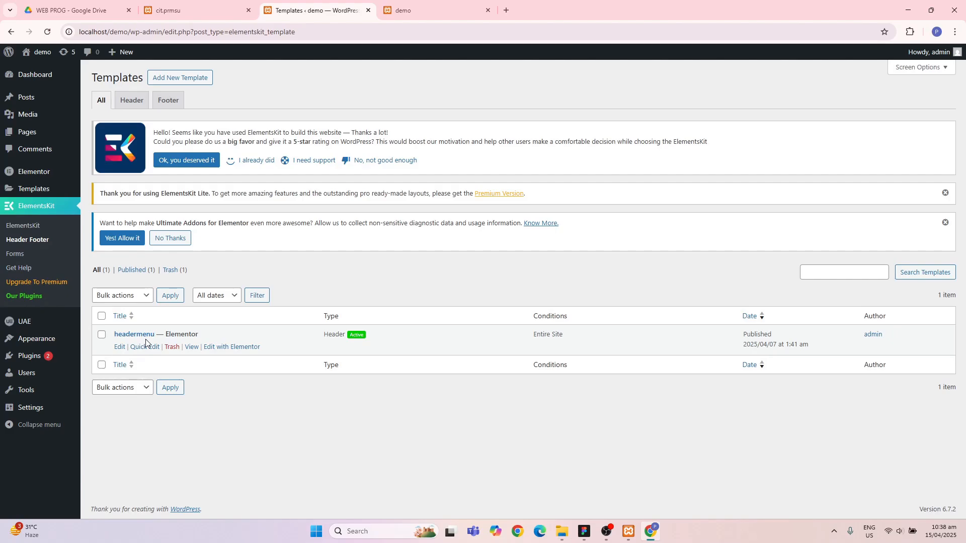
- Review the pages, structure and display settings of the headermenu menu in the demo site's appearance settings
mouse_move(38, 340)
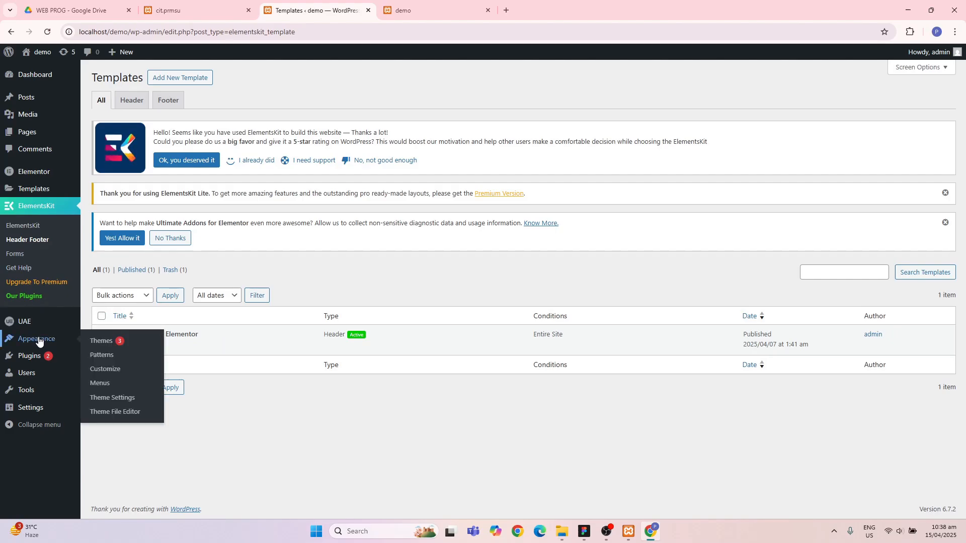
left_click(106, 384)
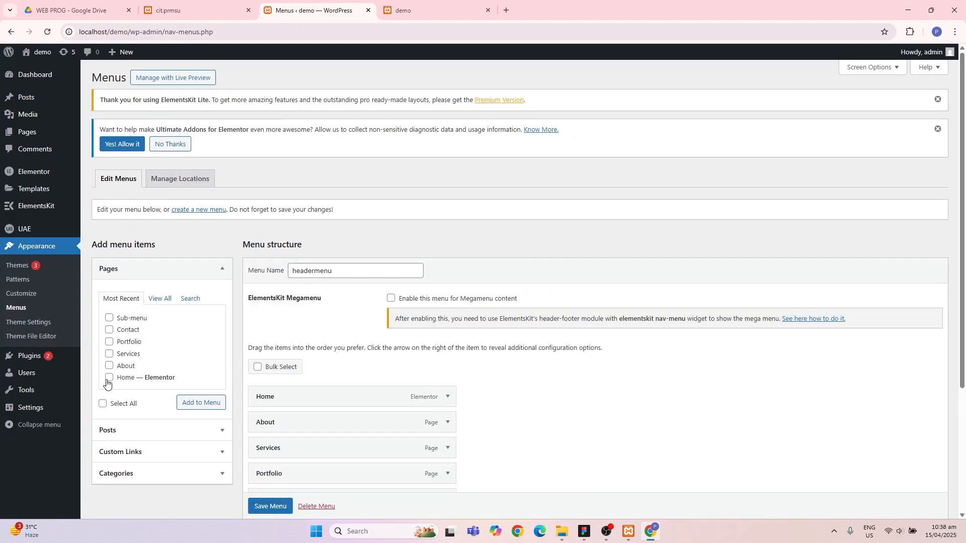
scroll(247, 376, "down", 2)
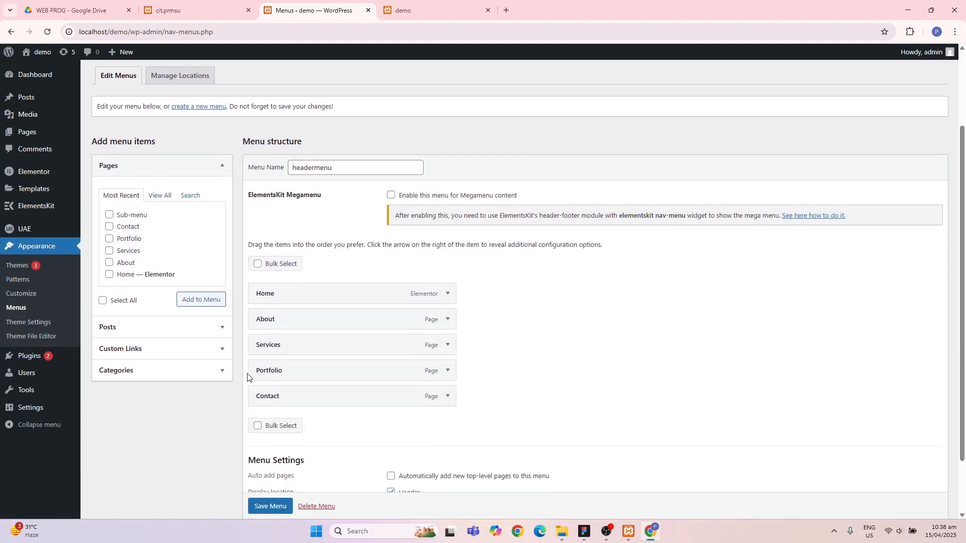
scroll(198, 317, "down", 2)
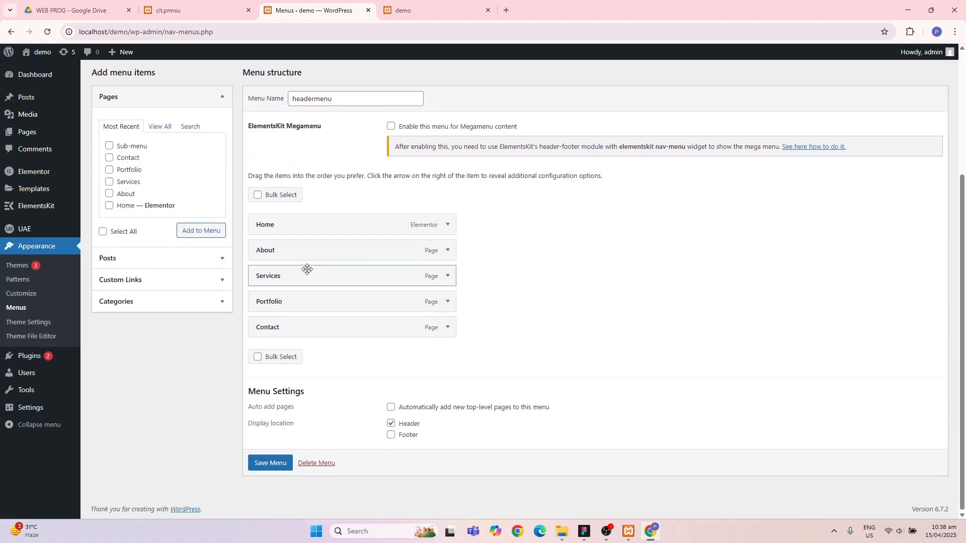
scroll(307, 269, "up", 2)
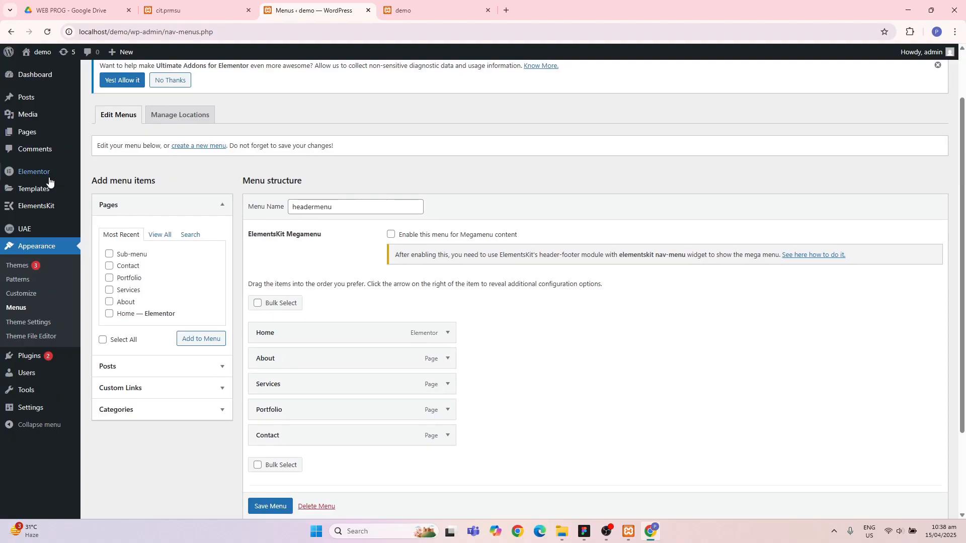
mouse_move(40, 203)
- View the installed themes and look through the list of all pages on the demo site
left_click(20, 263)
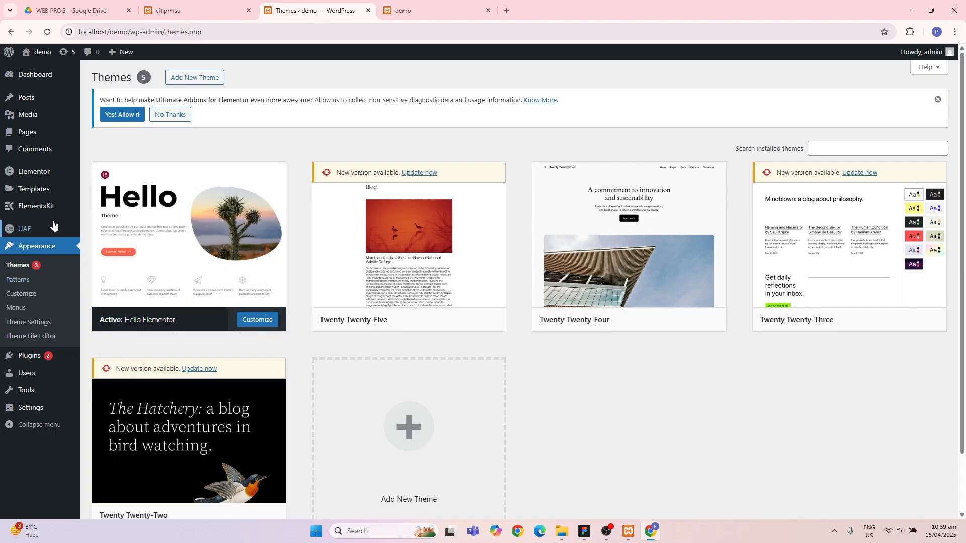
left_click(35, 134)
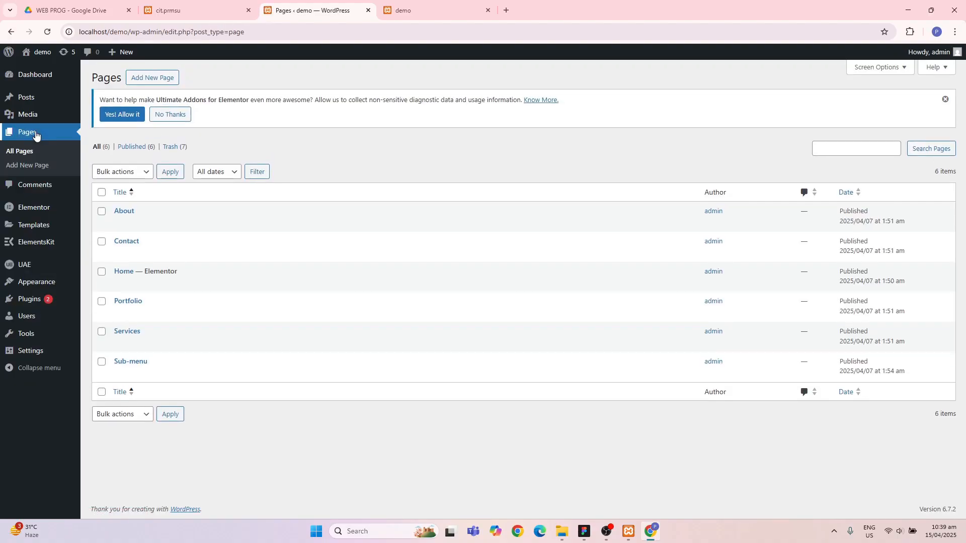
mouse_move(142, 291)
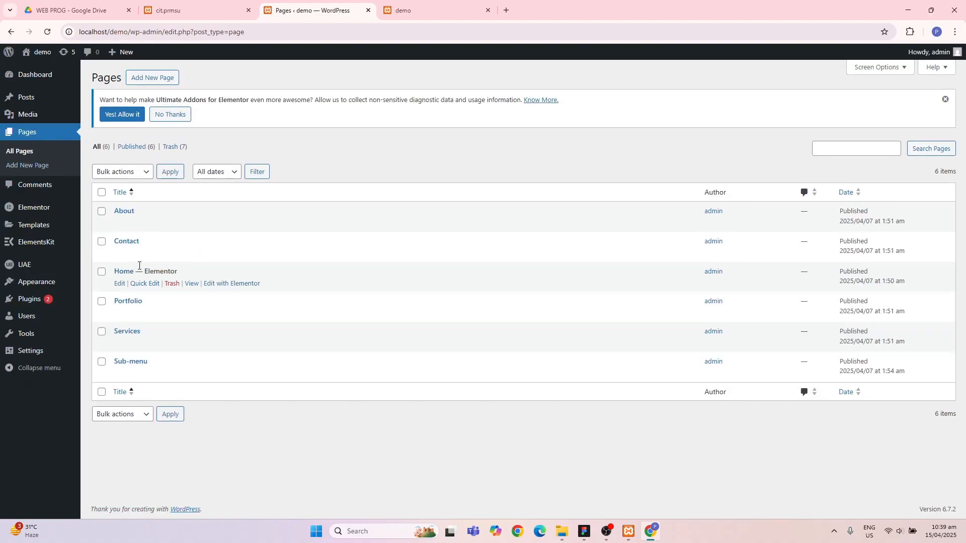
mouse_move(120, 364)
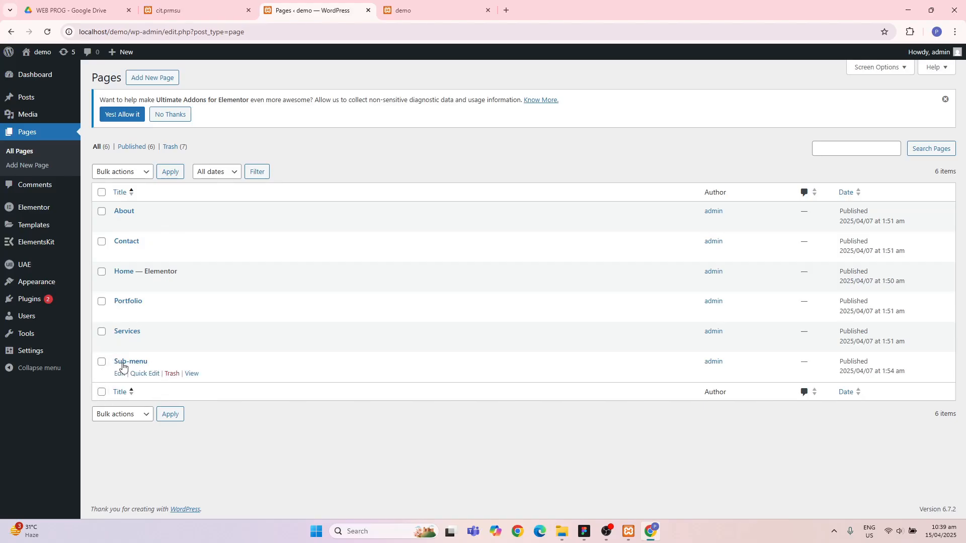
mouse_move(157, 236)
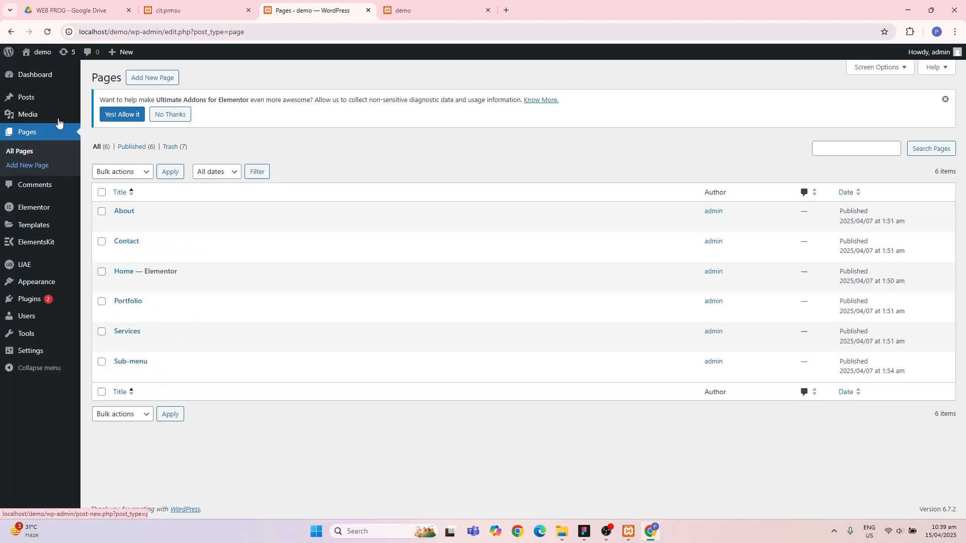
- Compare the demo site's pages with the header navigation of the cit.prmsu site, including its Instruction and Faculty submenus
left_click(189, 14)
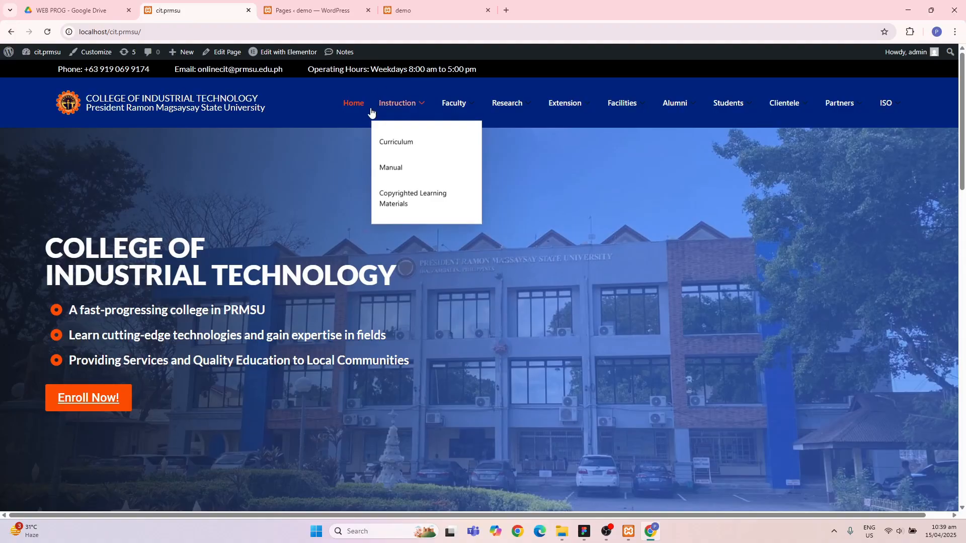
mouse_move(411, 103)
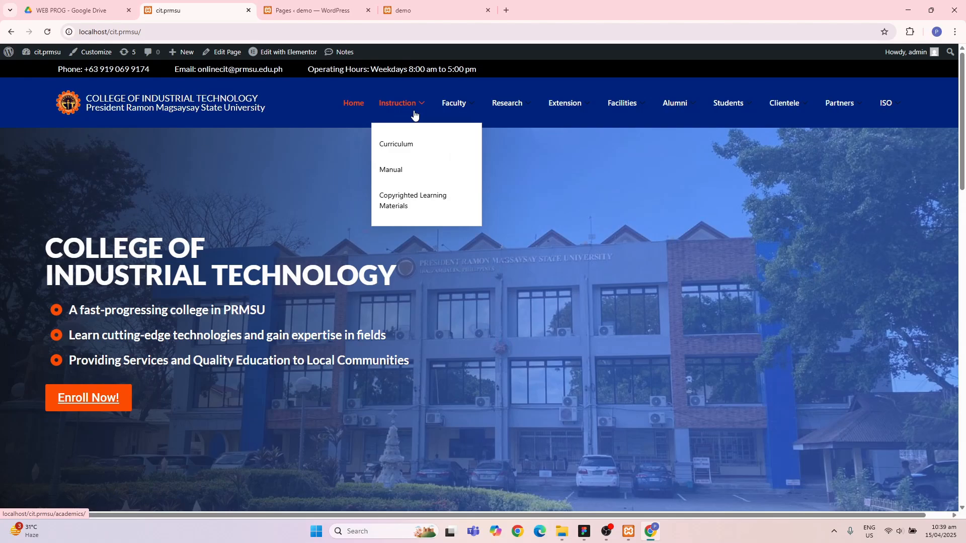
left_click(313, 11)
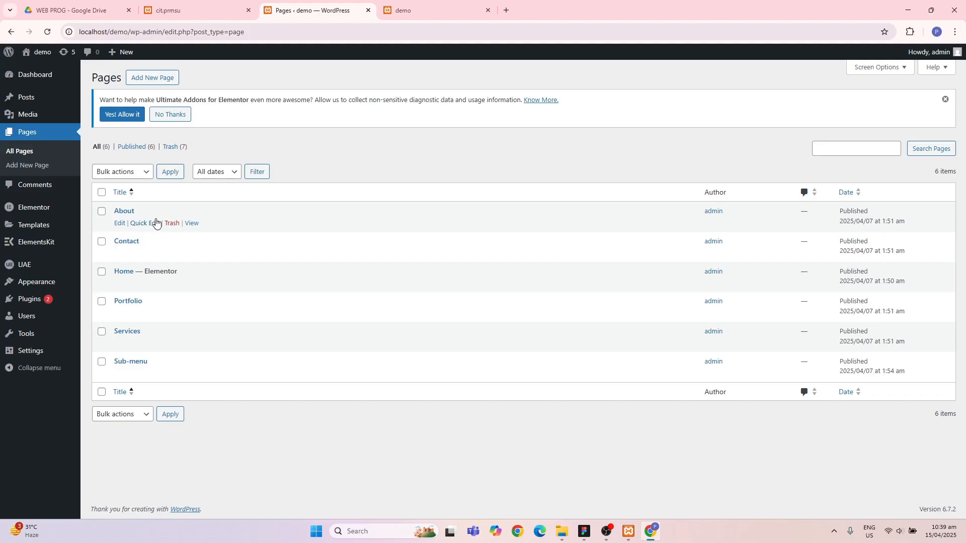
left_click(181, 4)
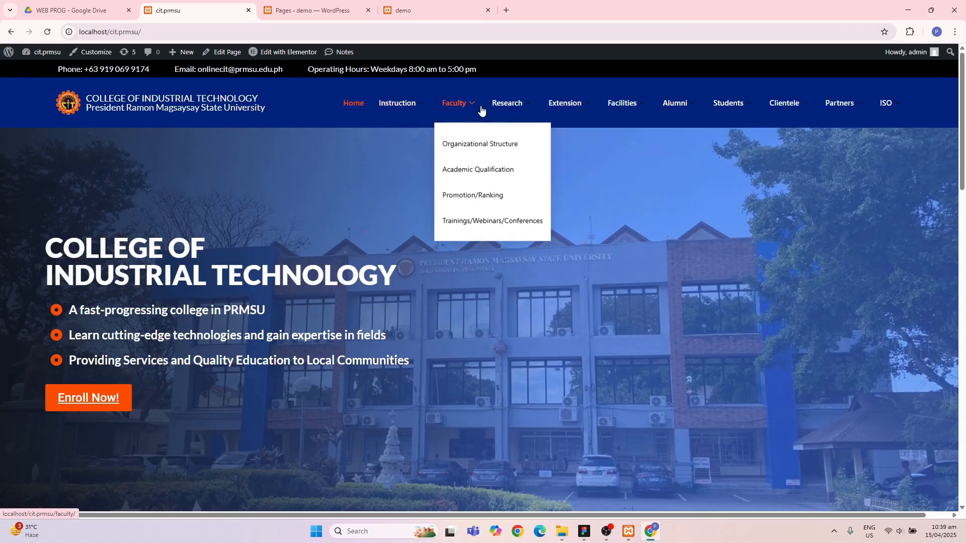
mouse_move(535, 104)
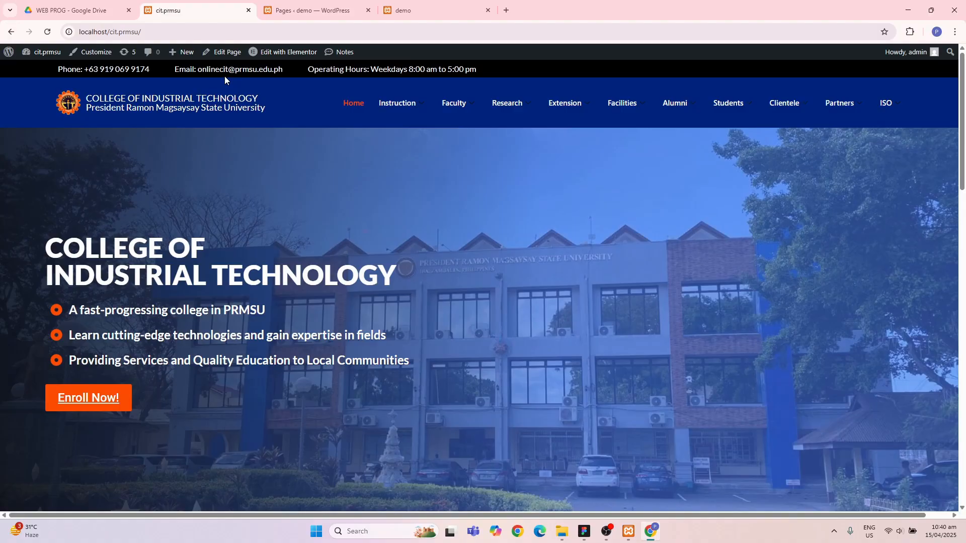
- Load localhost/cit.prmsu/wp-admin and examine the cit.prmsu header submenus from Instruction to ISO meanwhile
left_click(168, 32)
left_click(168, 31)
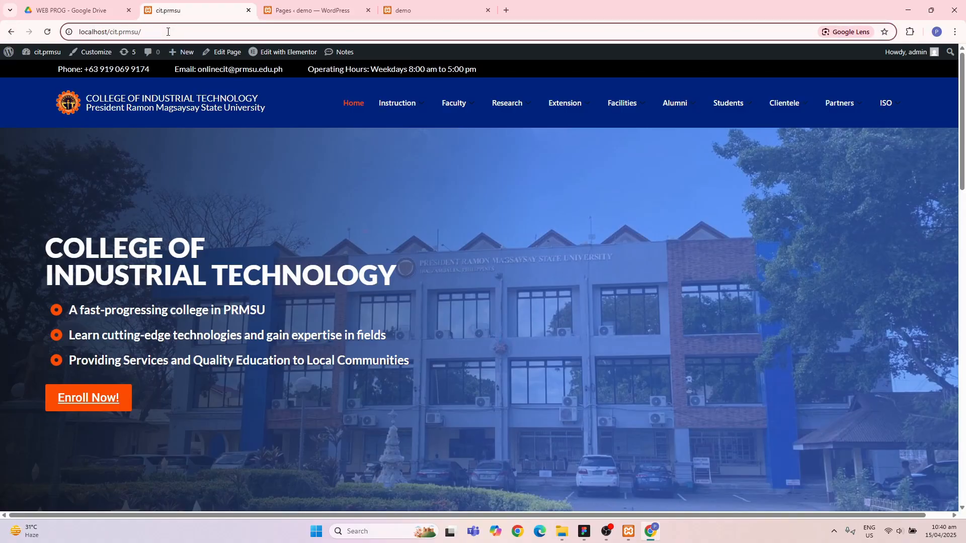
type("w")
key("Return")
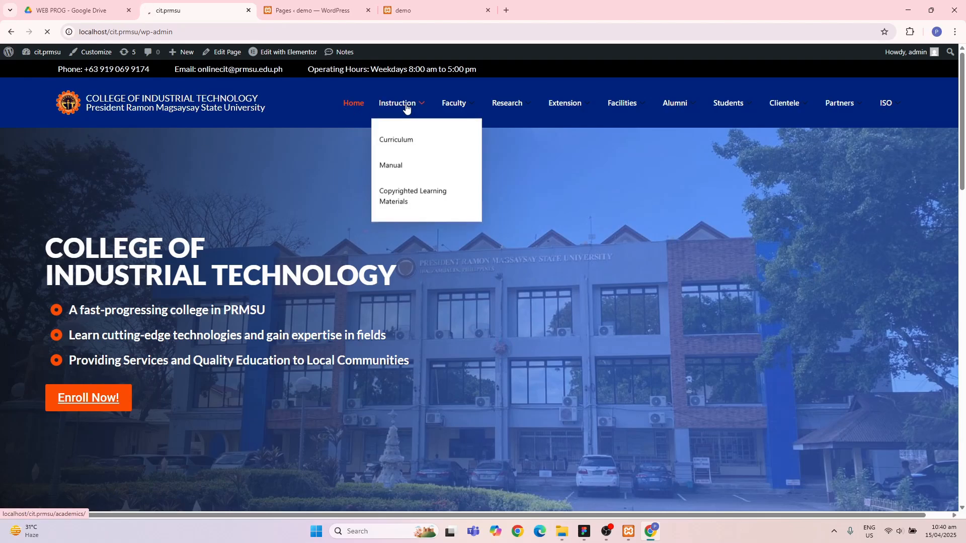
mouse_move(635, 125)
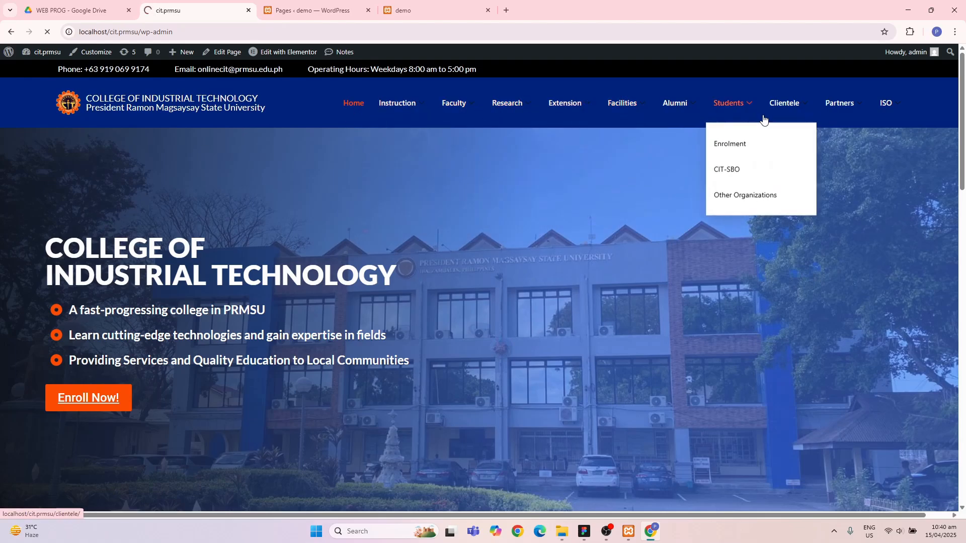
mouse_move(796, 122)
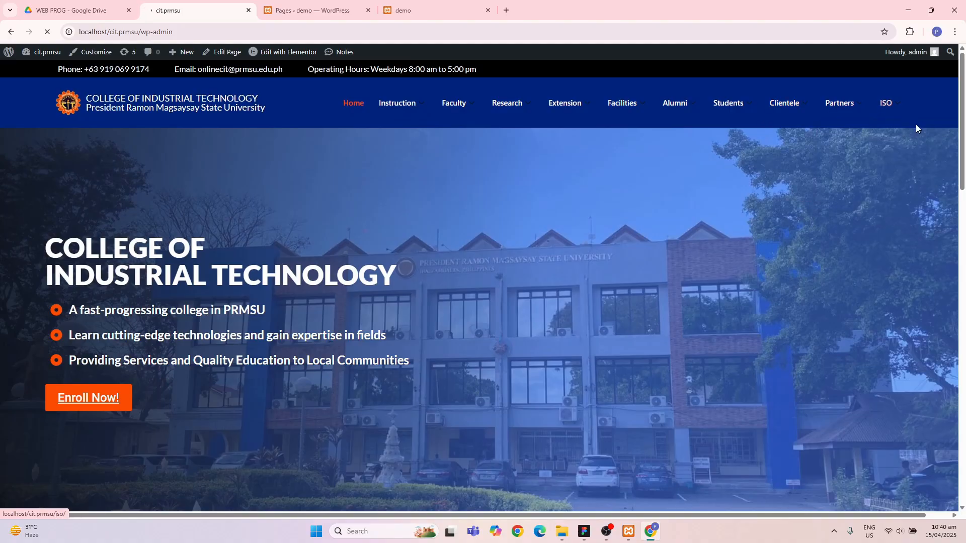
mouse_move(419, 103)
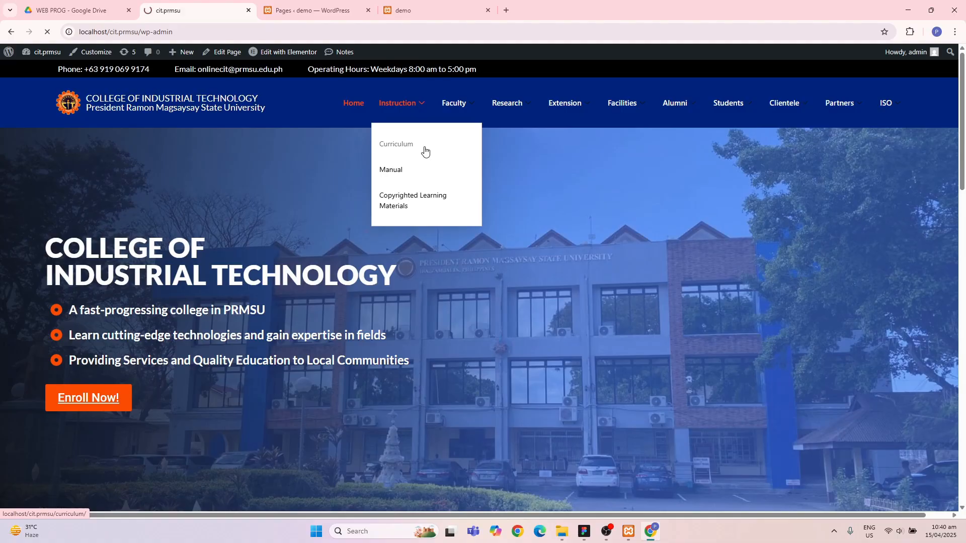
- Return to the demo site's admin and open its headermenu menu structure for editing
left_click(392, 13)
left_click(313, 9)
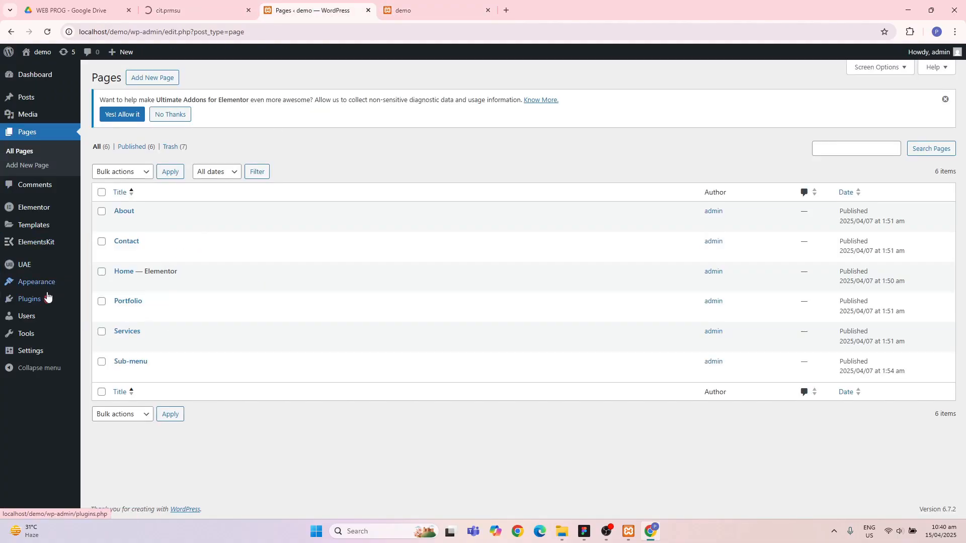
mouse_move(46, 283)
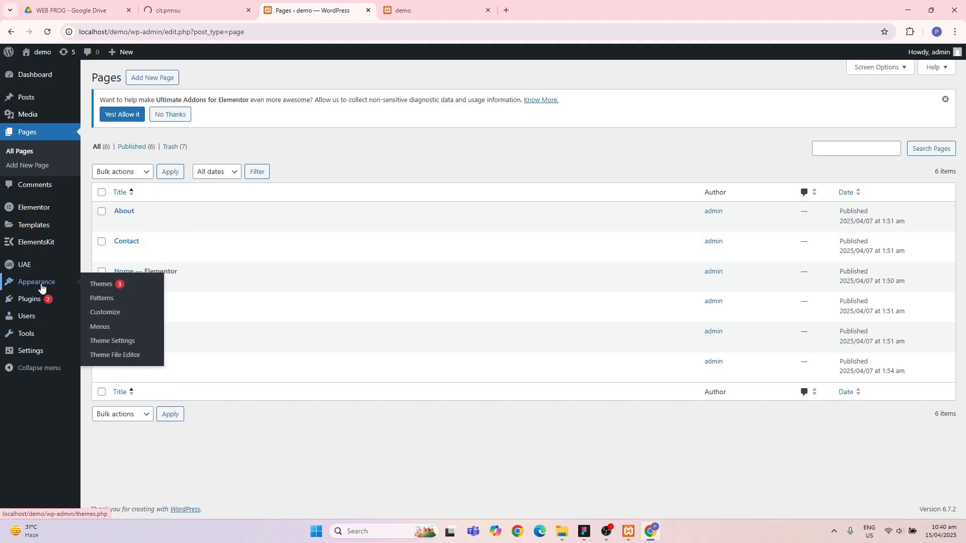
left_click(97, 330)
scroll(257, 366, "down", 1)
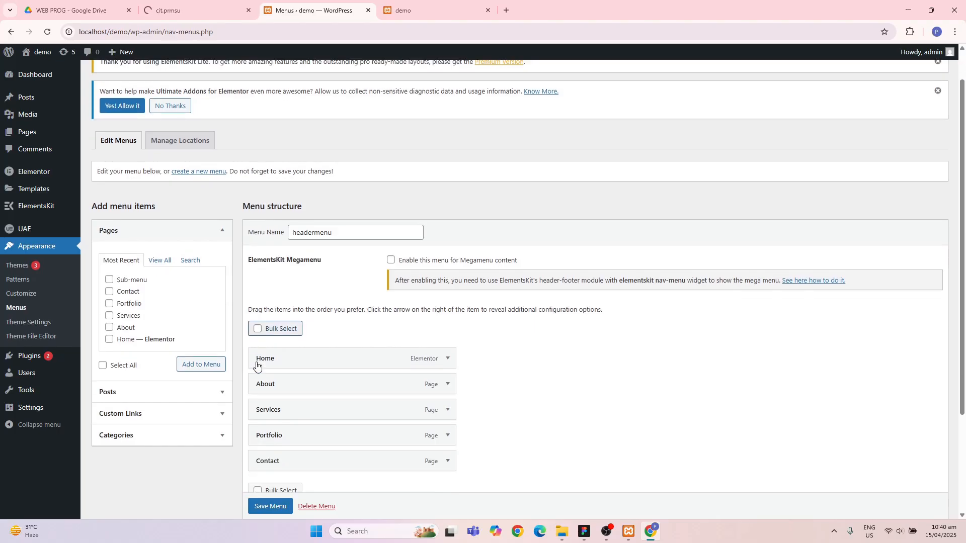
scroll(257, 366, "down", 1)
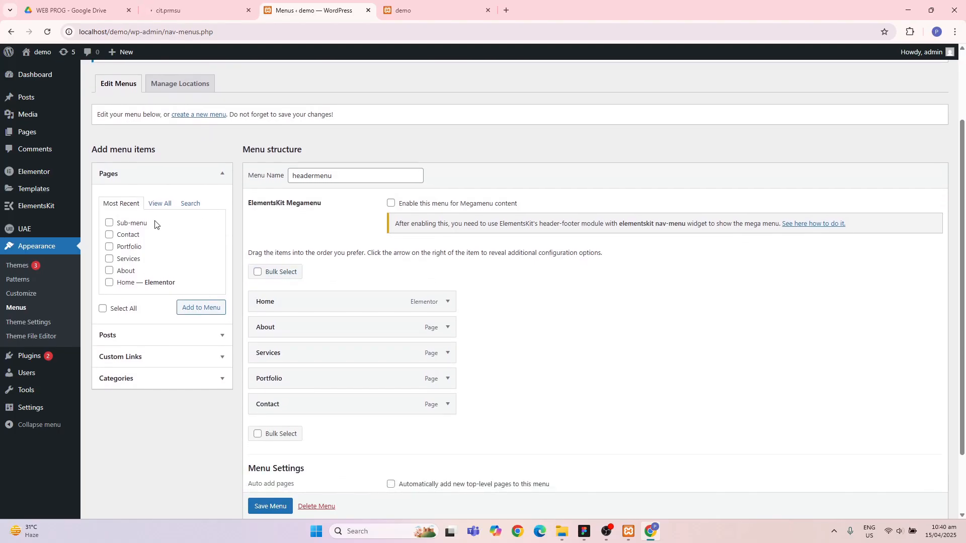
- Add the Sub-menu page to headermenu as a sub item nested under About and save the menu
left_click(109, 223)
left_click(184, 309)
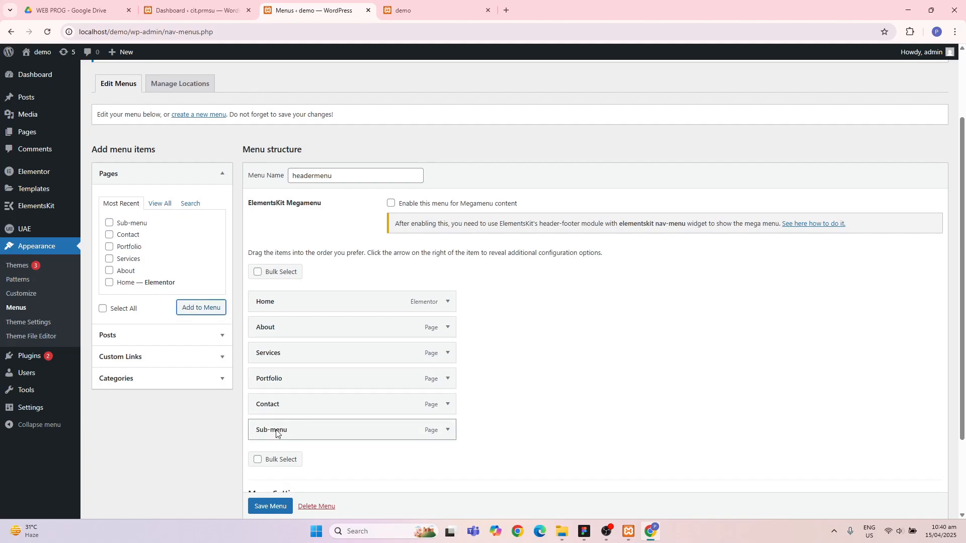
left_click_drag(276, 434, 295, 354)
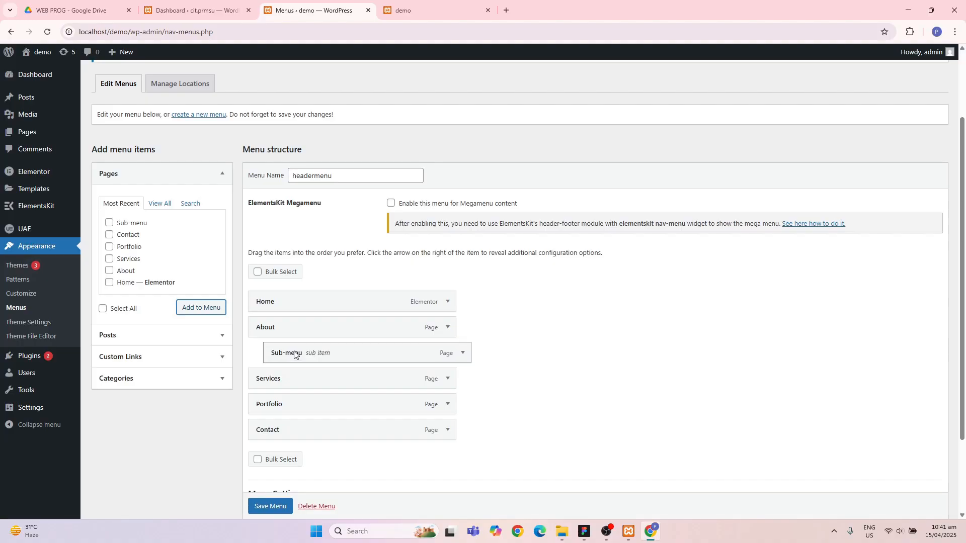
left_click(273, 505)
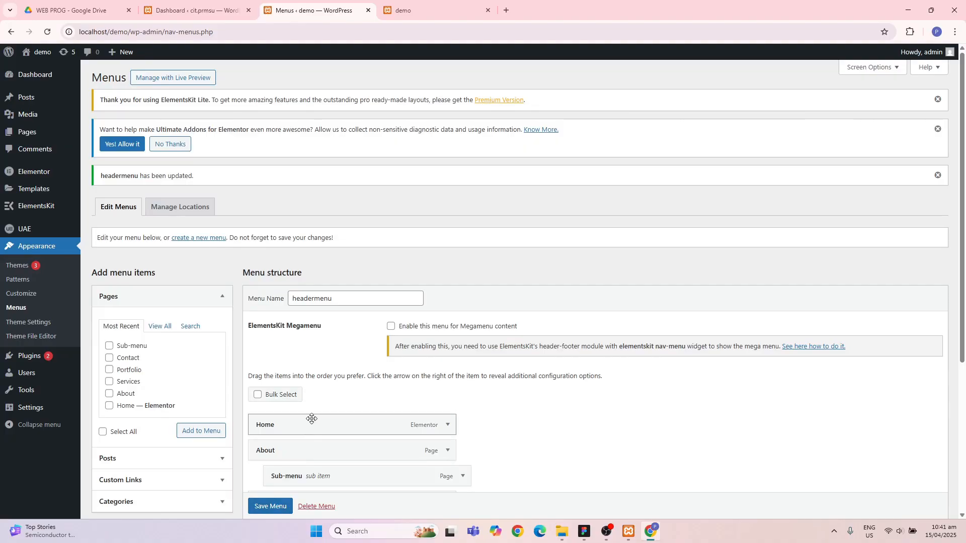
scroll(312, 419, "down", 2)
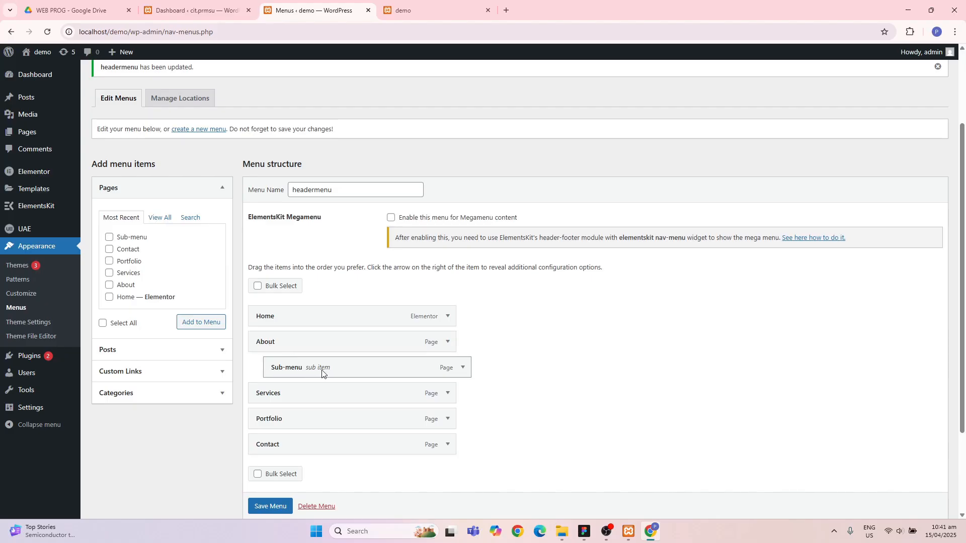
left_click(277, 507)
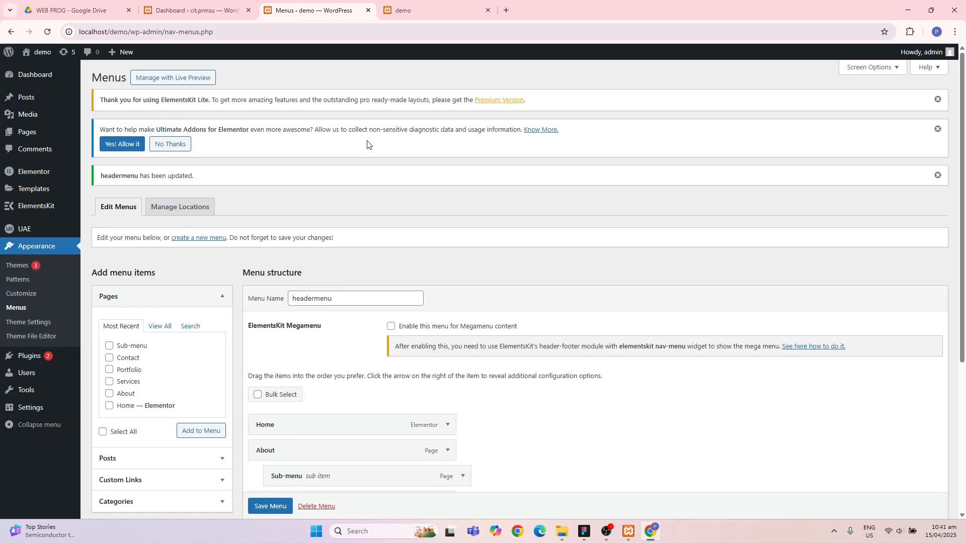
- Examine how sub items are nested under Instruction and Faculty in the cit.prmsu site's menu structure, and return to the demo menu
left_click(167, 6)
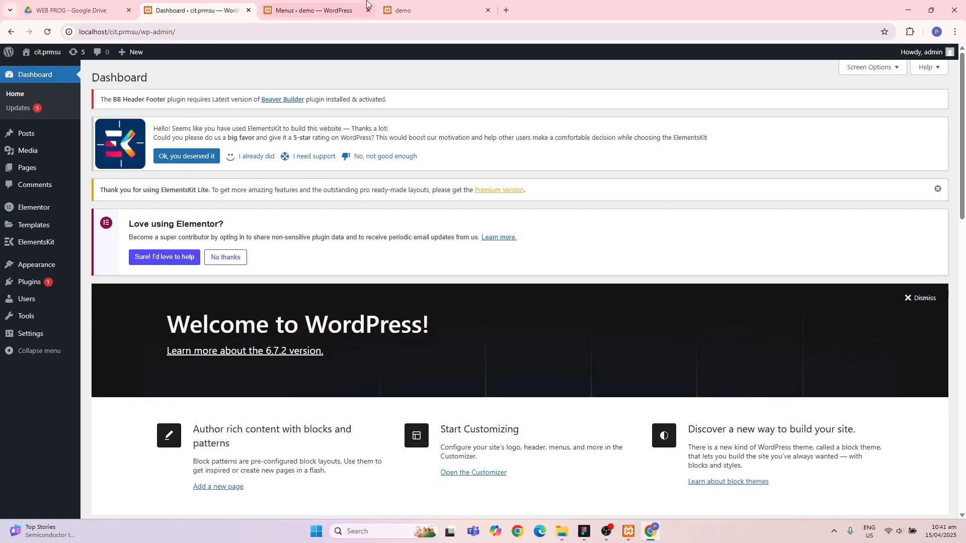
left_click(469, 4)
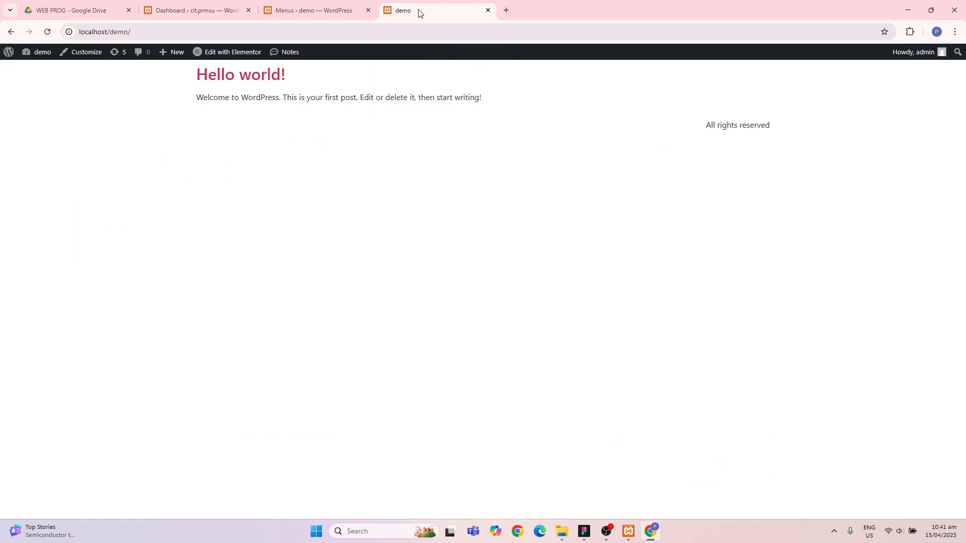
left_click(330, 20)
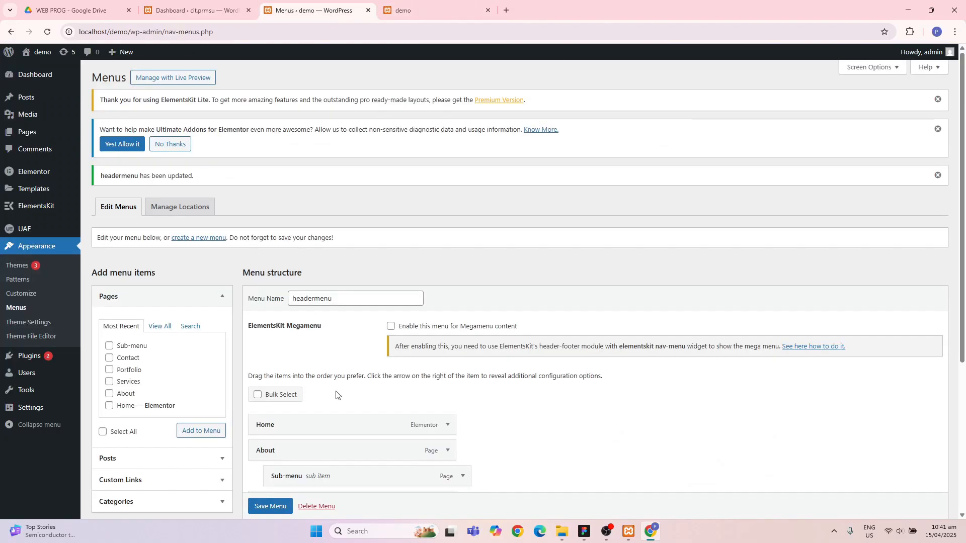
scroll(335, 391, "down", 2)
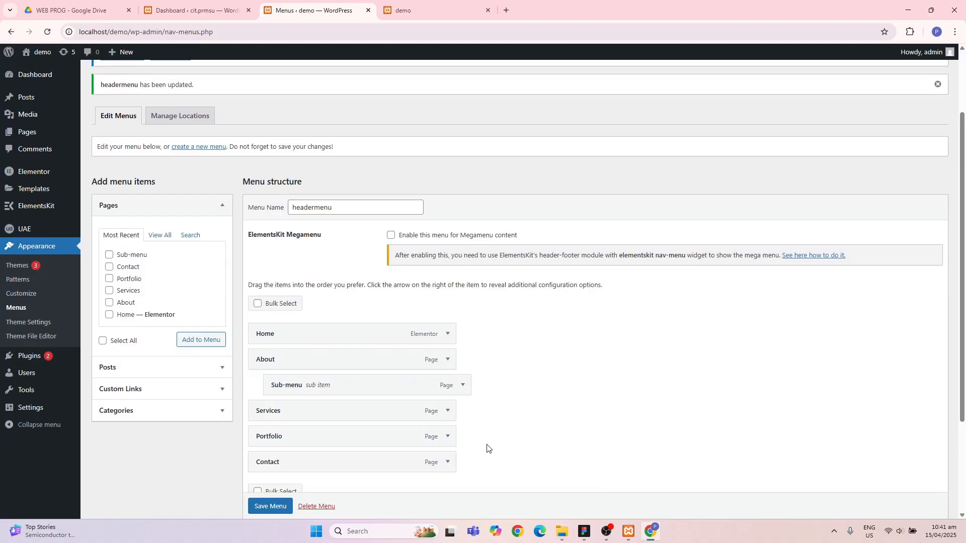
left_click(209, 11)
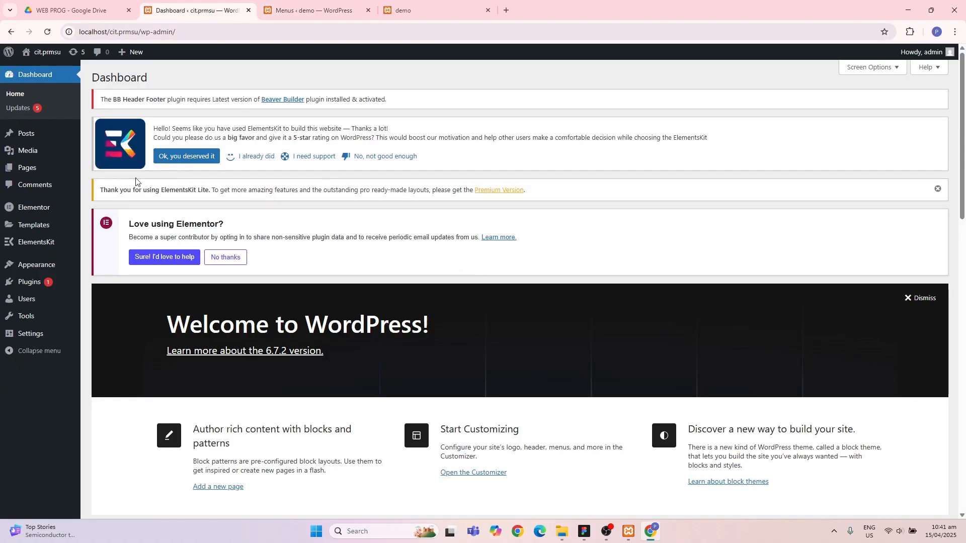
mouse_move(34, 272)
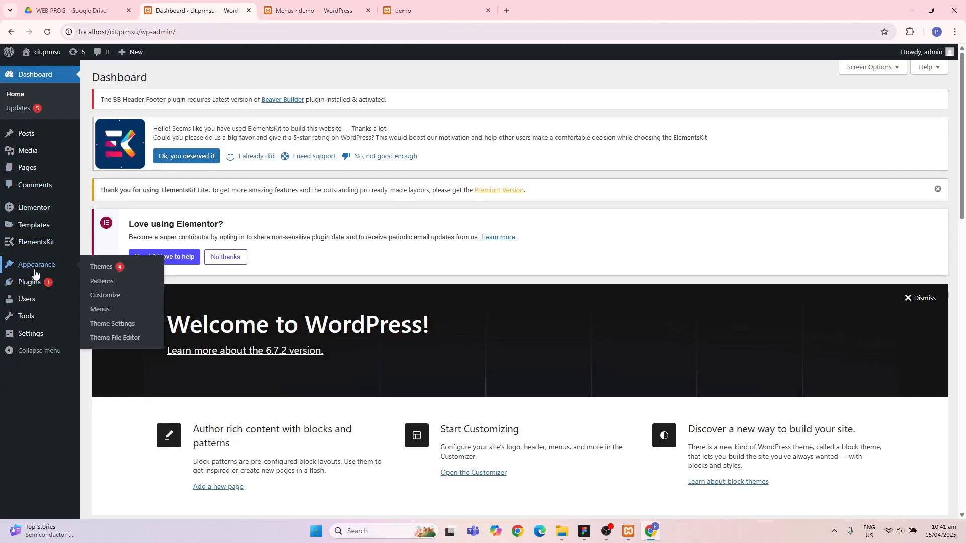
left_click(101, 309)
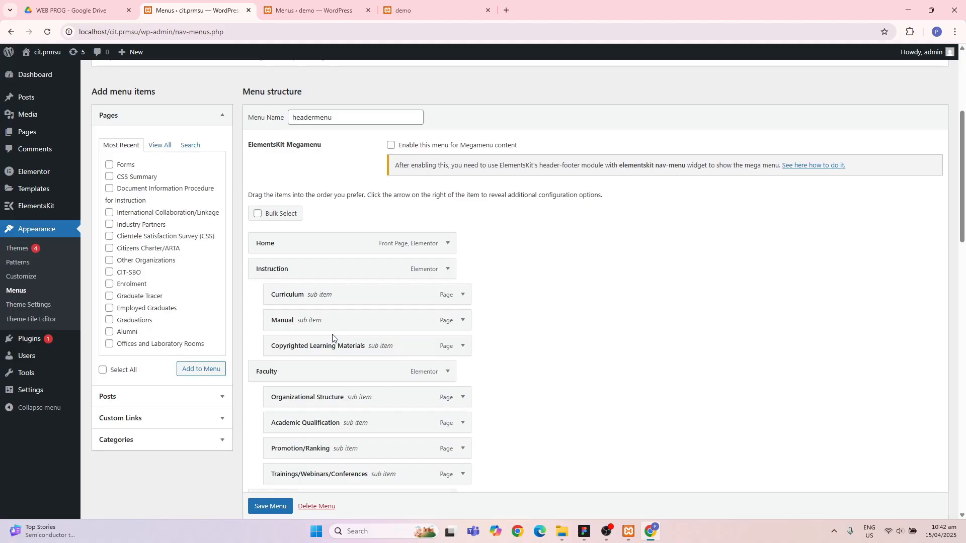
left_click(404, 2)
left_click(311, 10)
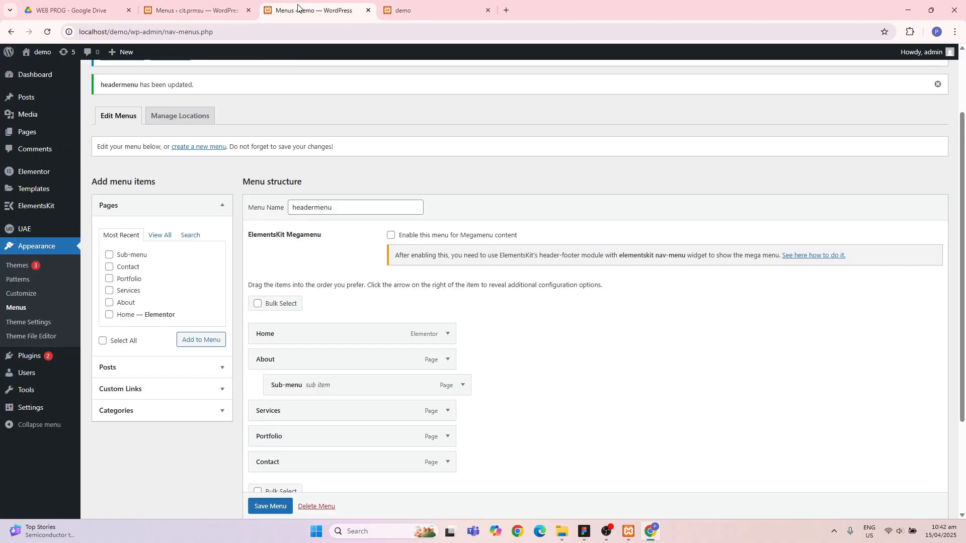
scroll(331, 363, "down", 1)
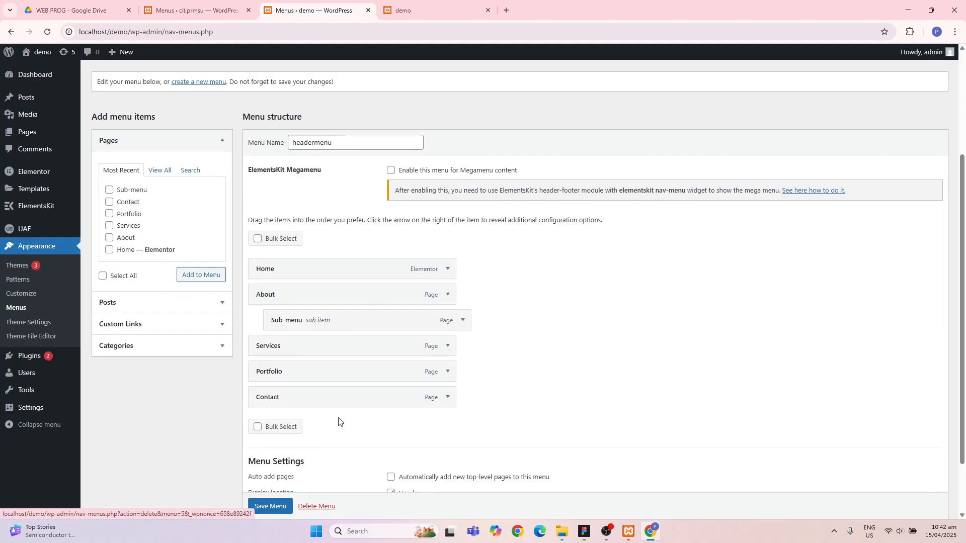
scroll(341, 422, "down", 2)
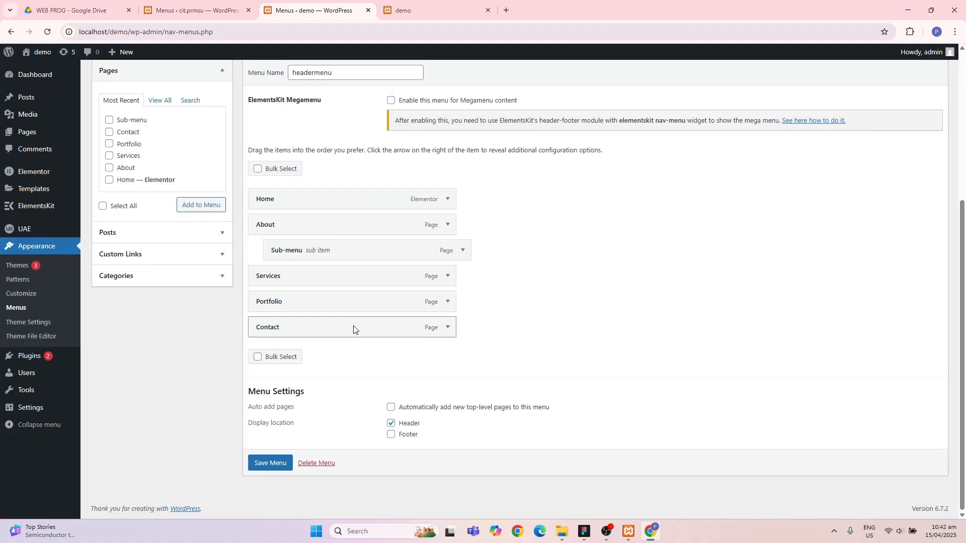
left_click(316, 463)
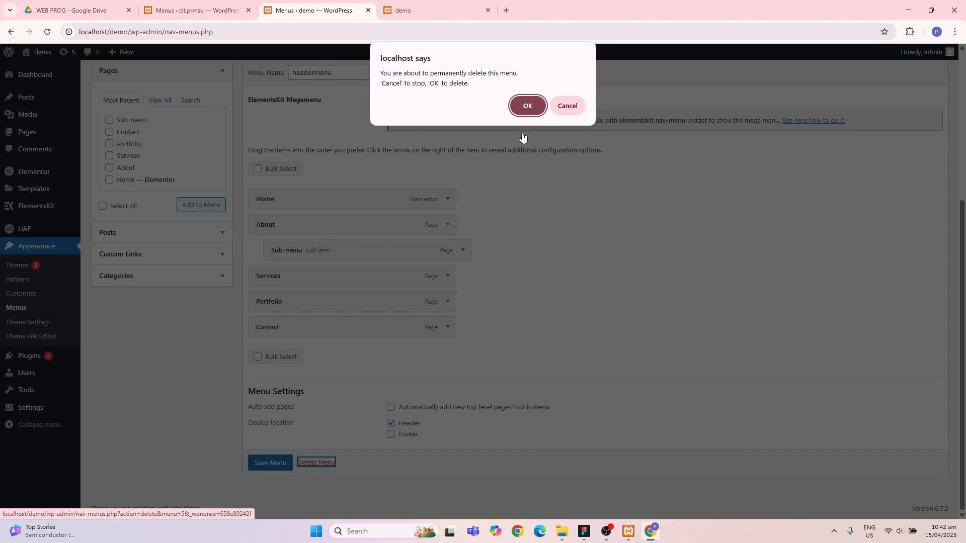
left_click(574, 106)
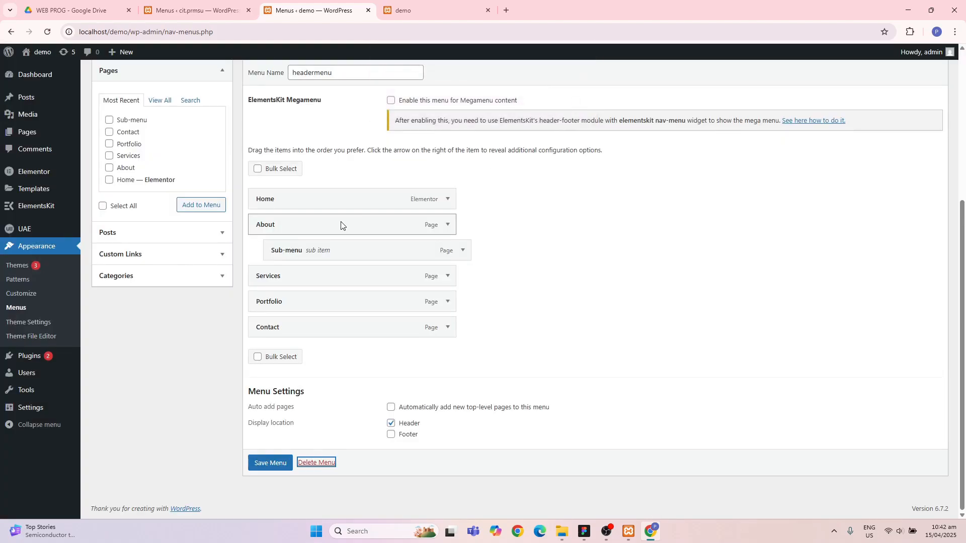
right_click(322, 254)
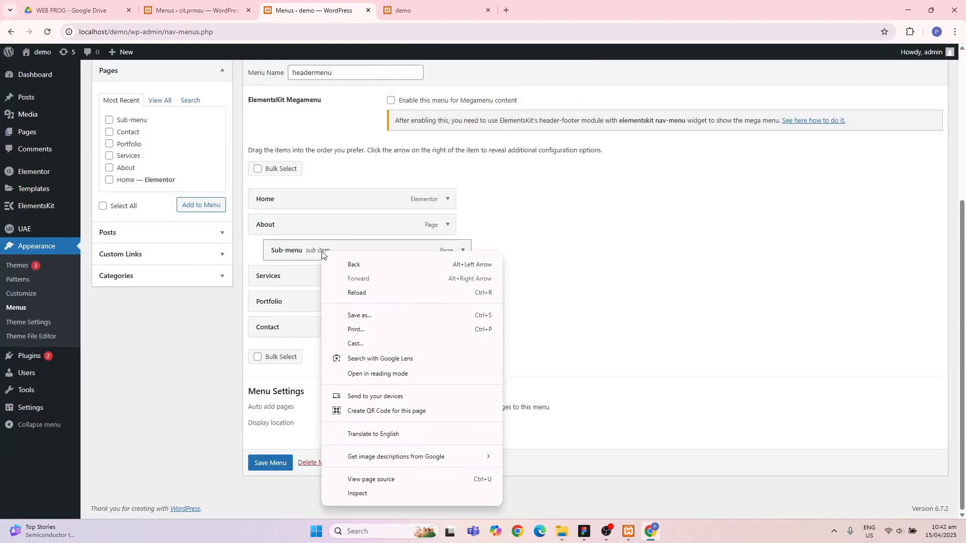
key("Escape")
- Remove the Sub-menu item from headermenu through bulk selection and save the menu
scroll(322, 254, "up", 1)
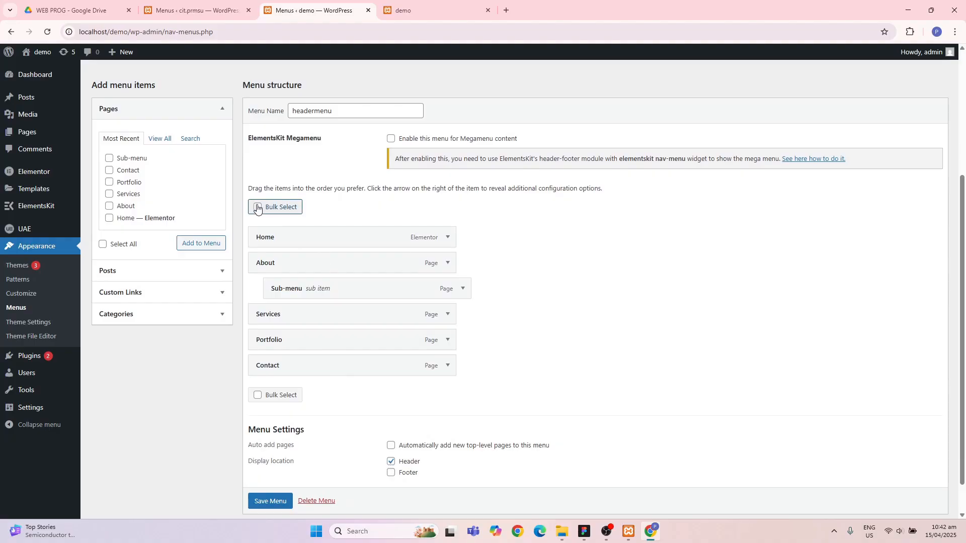
left_click(258, 169)
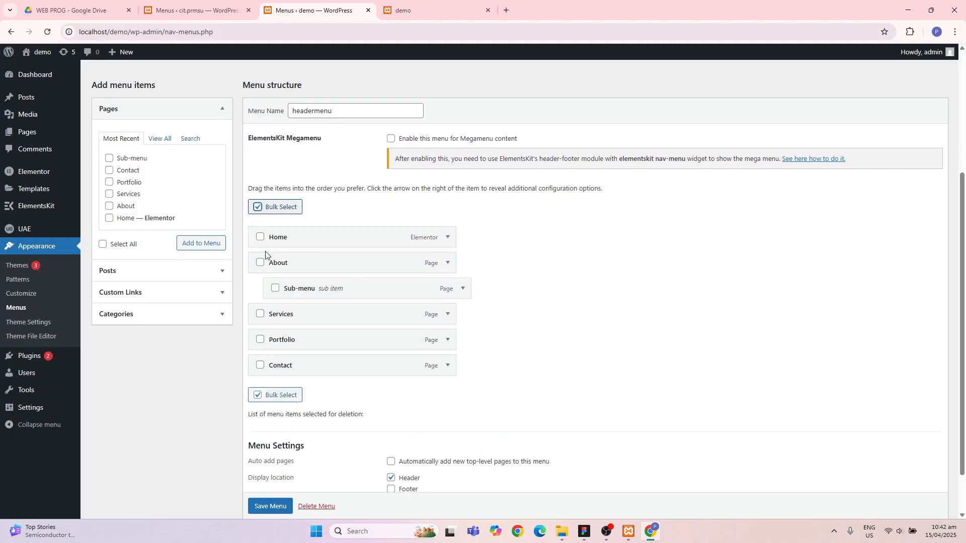
left_click(276, 289)
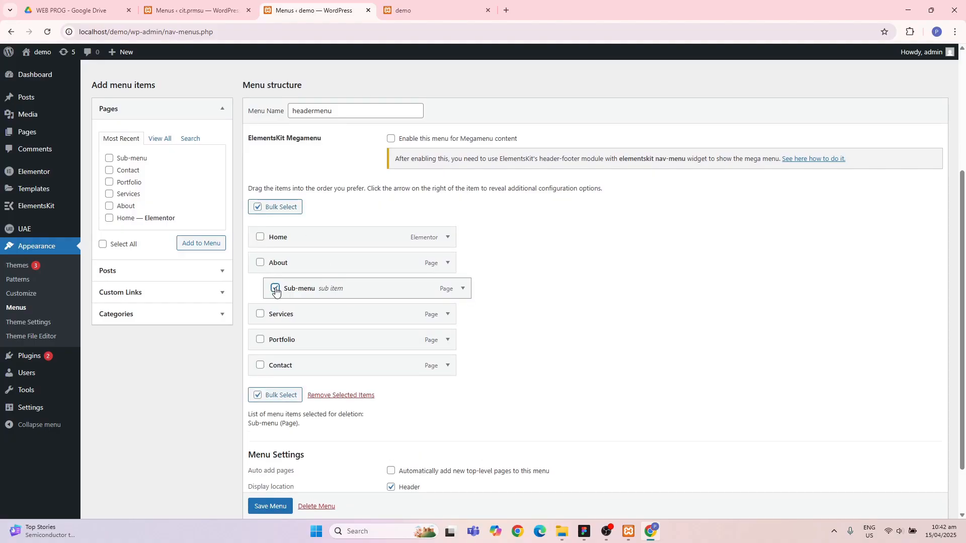
left_click(326, 396)
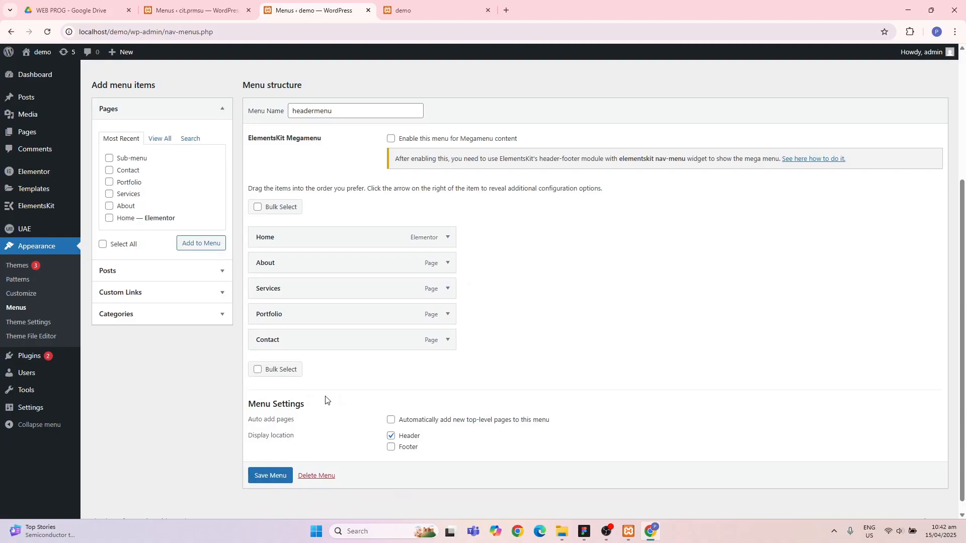
left_click(264, 475)
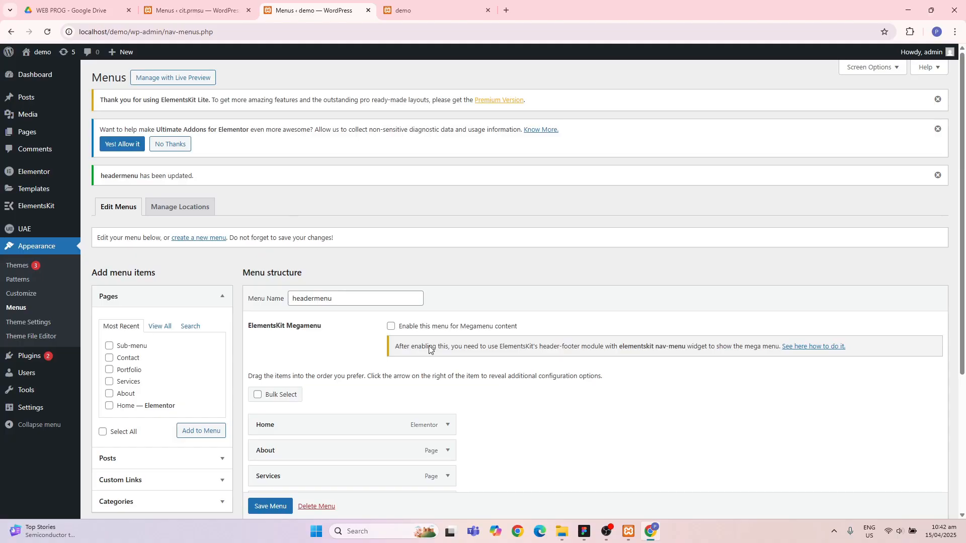
- Check the Home page design in Figma and open the demo site's ElementsKit headermenu template for editing with Elementor
left_click(584, 533)
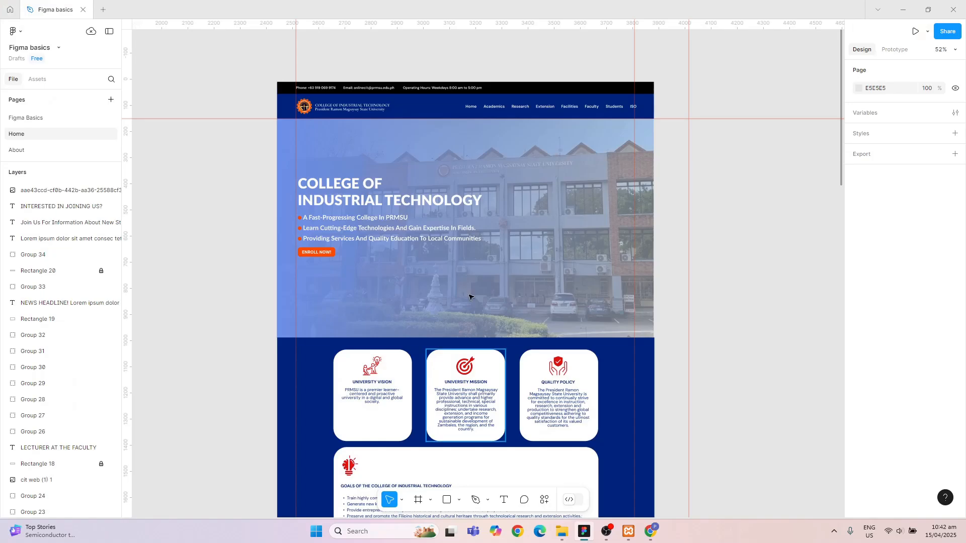
left_click(901, 7)
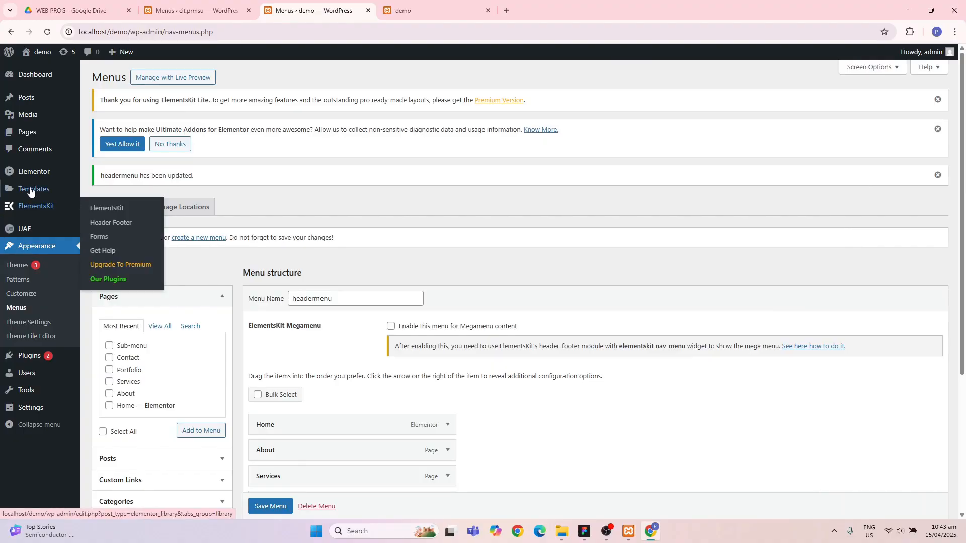
mouse_move(38, 137)
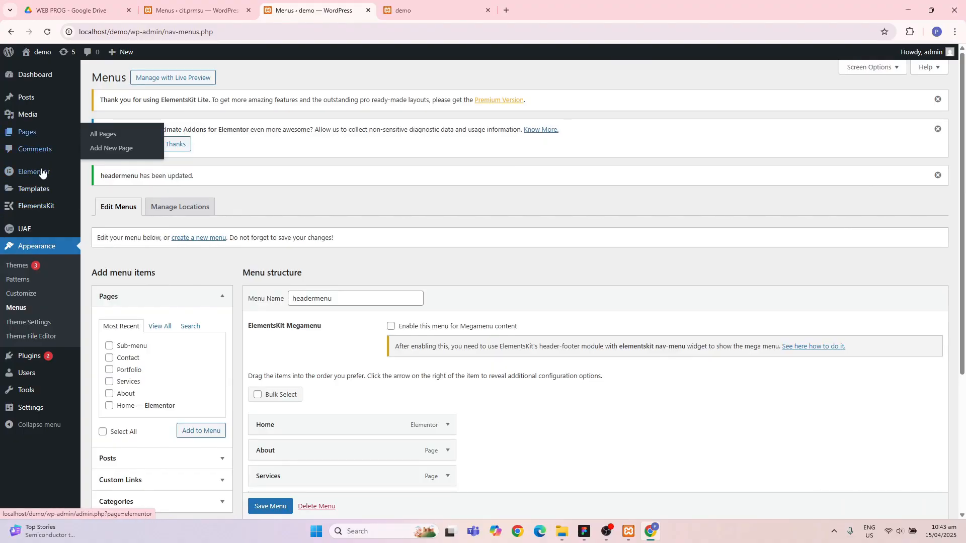
mouse_move(43, 204)
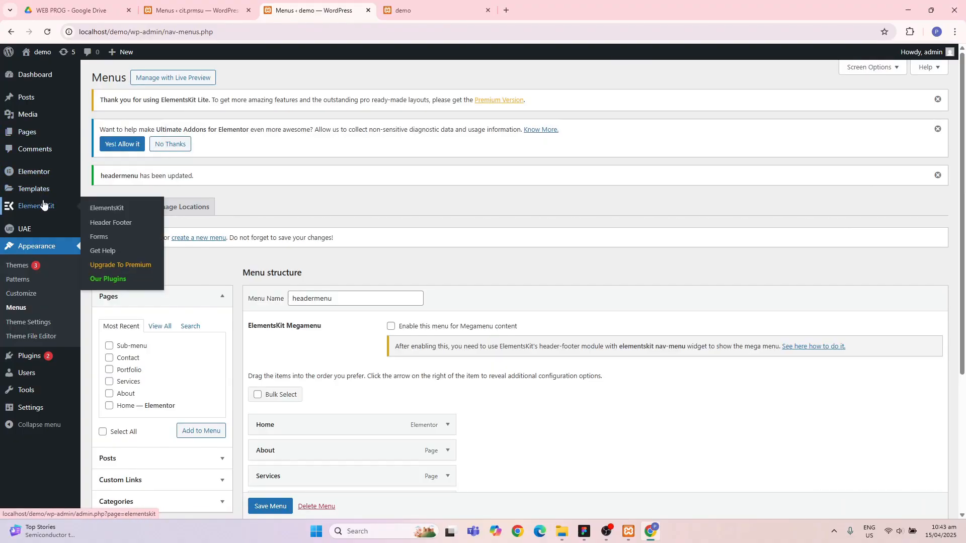
left_click(105, 222)
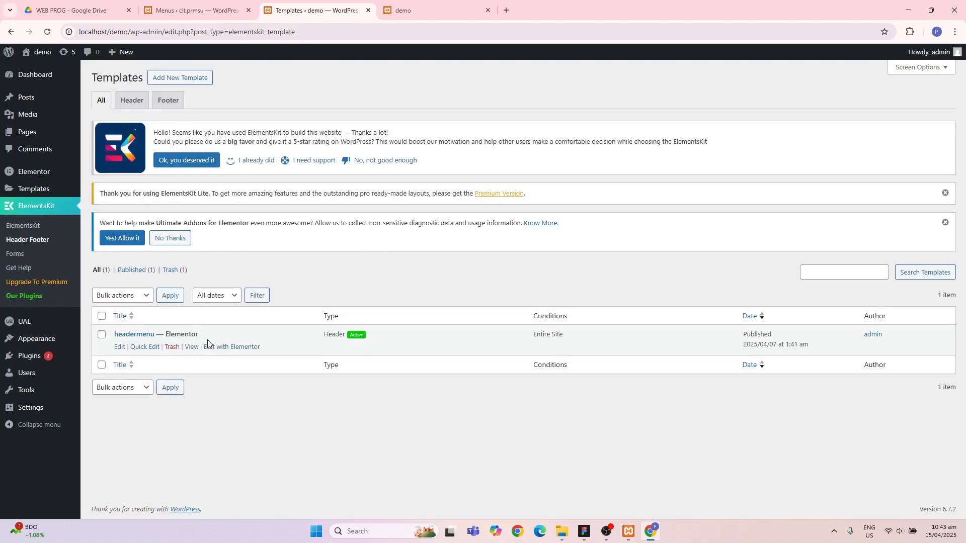
left_click(225, 350)
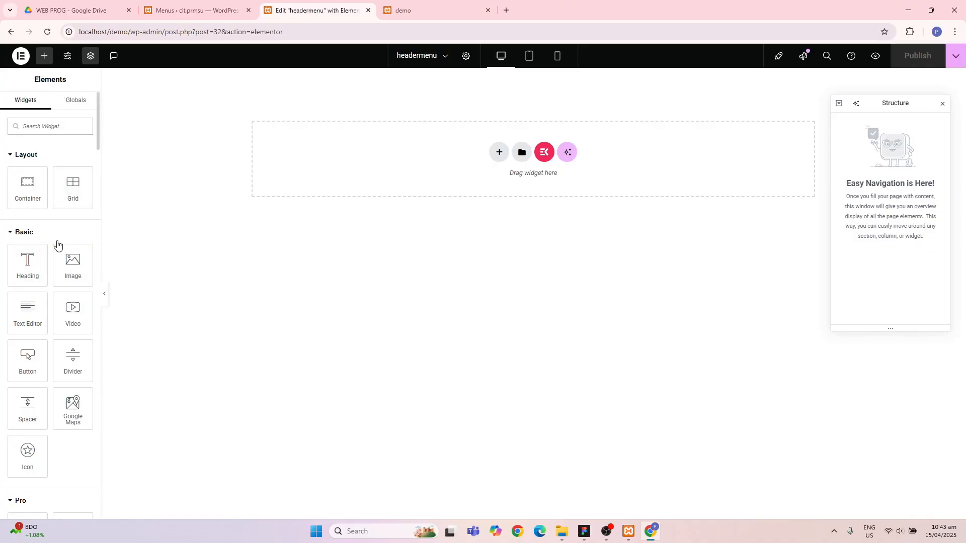
- Start adding a new container with the Flexbox layout to the empty headermenu template
scroll(57, 240, "down", 8)
scroll(57, 240, "down", 5)
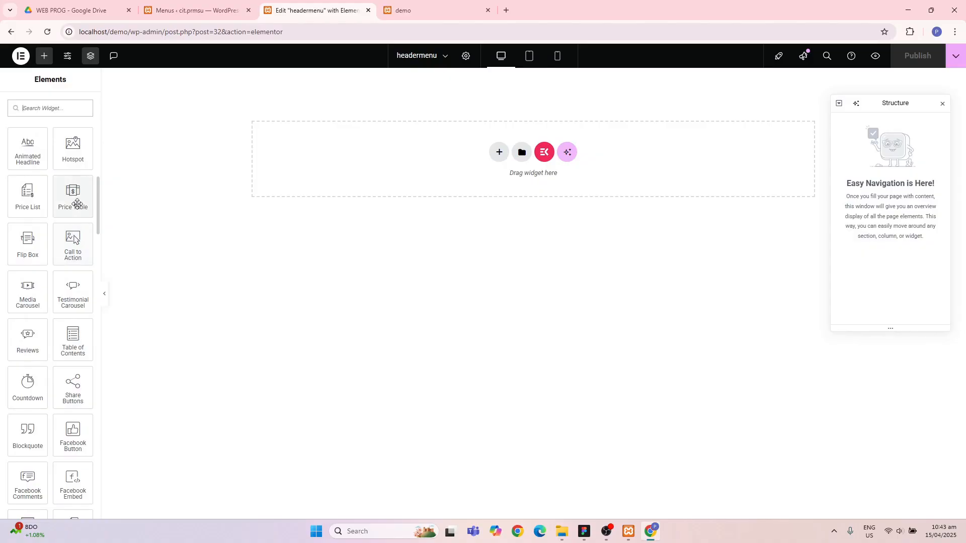
scroll(78, 204, "up", 12)
scroll(78, 204, "up", 1)
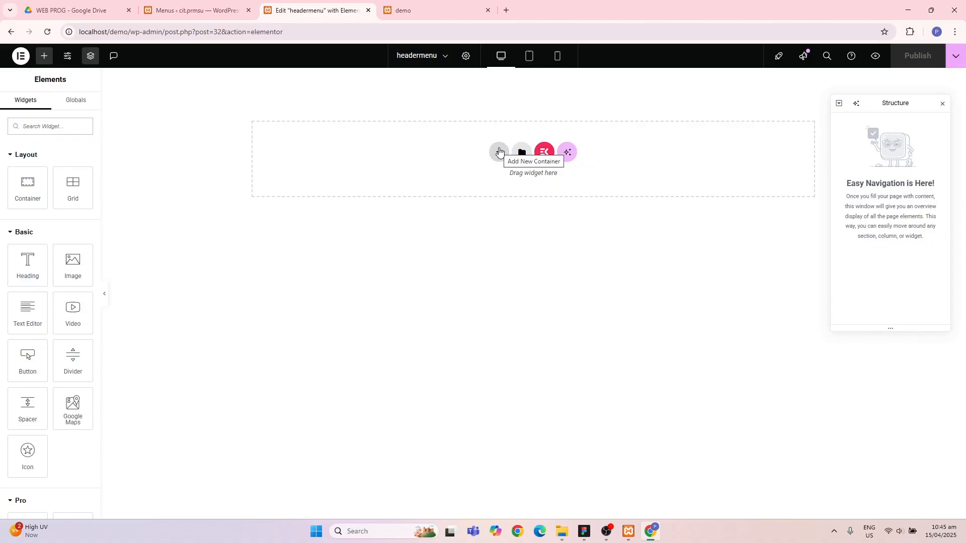
left_click(499, 151)
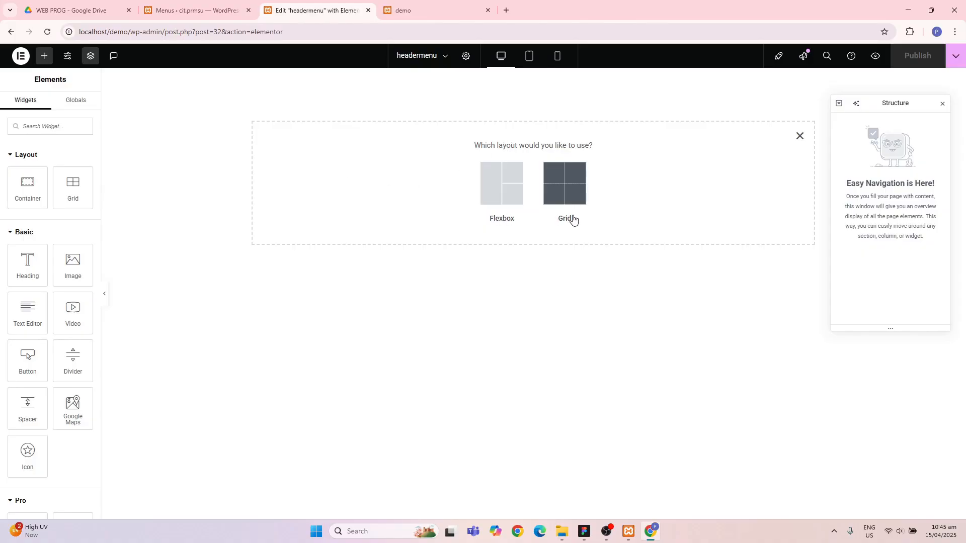
left_click(510, 194)
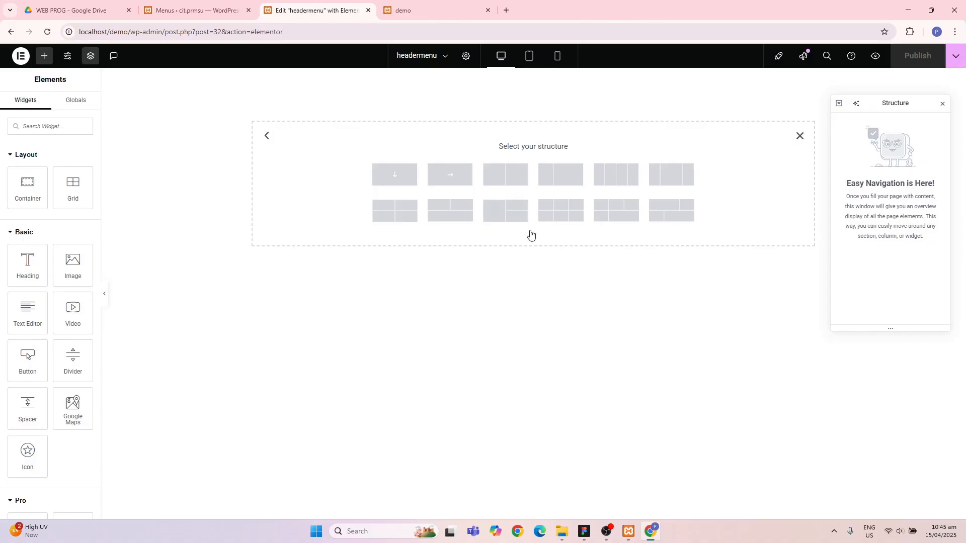
- Switch to Figma to examine the Home design's contact bar and navigation header, and return to the Elementor editor
left_click(588, 535)
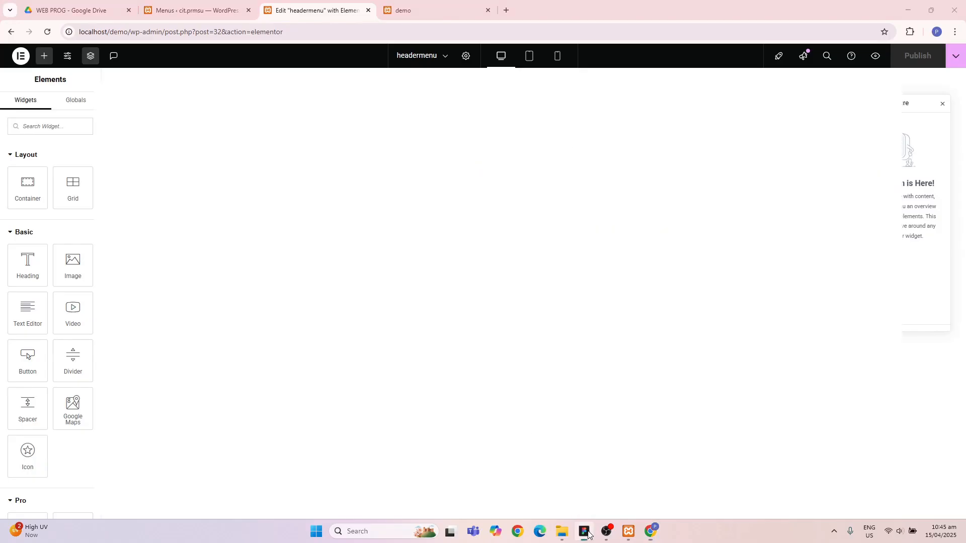
scroll(425, 407, "right", 1)
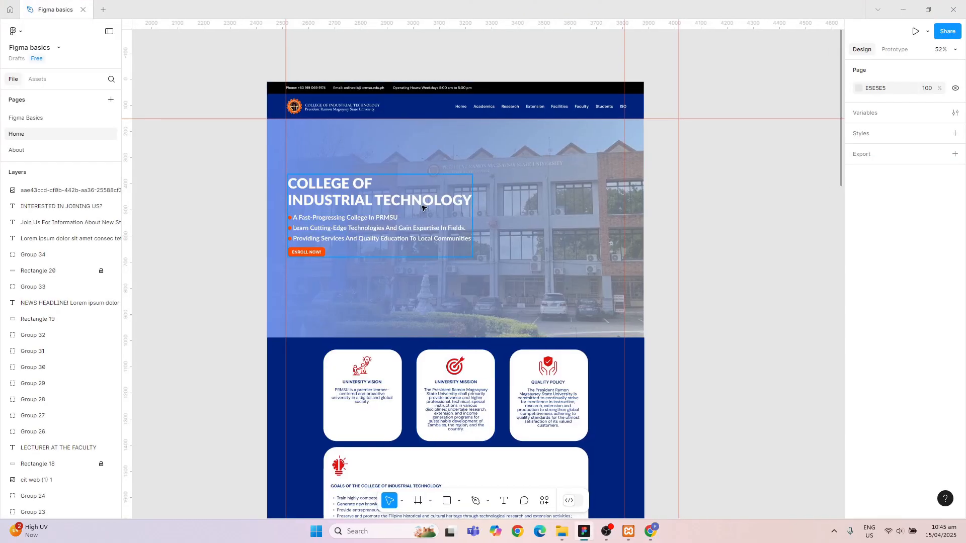
scroll(423, 206, "up", 5)
scroll(423, 207, "down", 6)
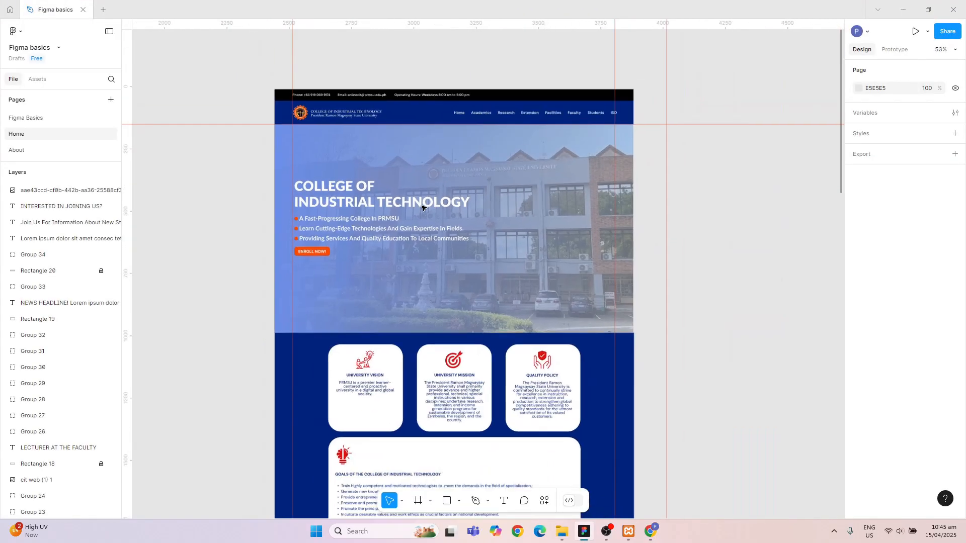
scroll(423, 207, "up", 1)
scroll(423, 207, "up", 3)
scroll(422, 208, "left", 1)
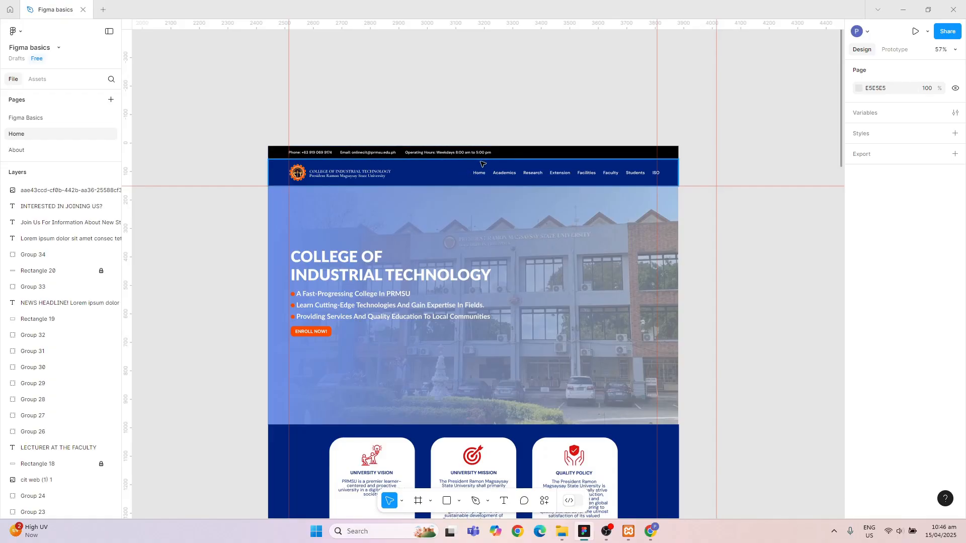
scroll(470, 172, "up", 5)
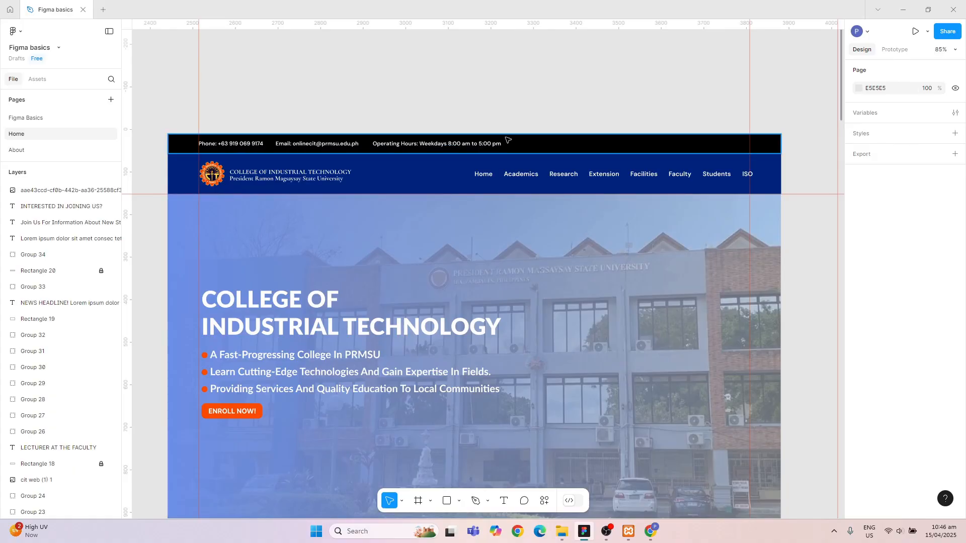
left_click(896, 7)
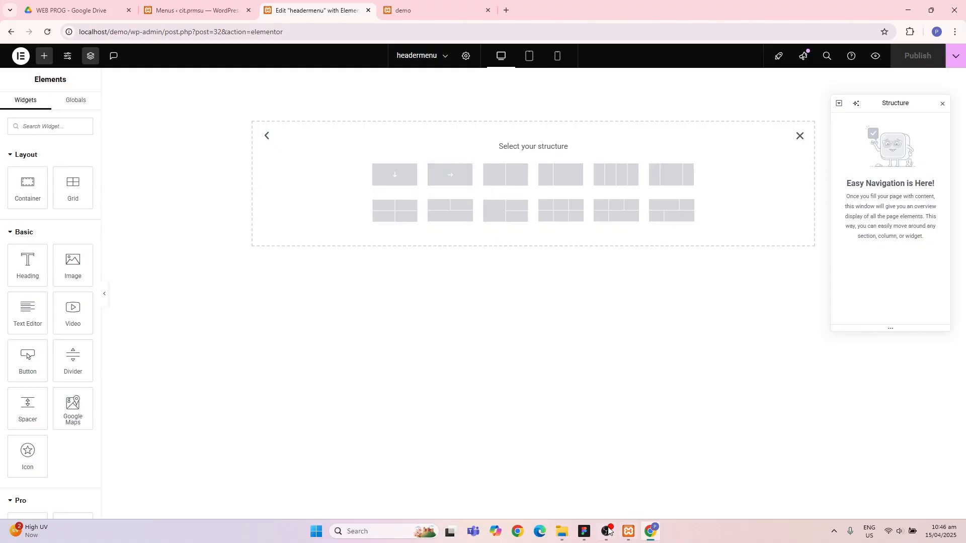
left_click(583, 532)
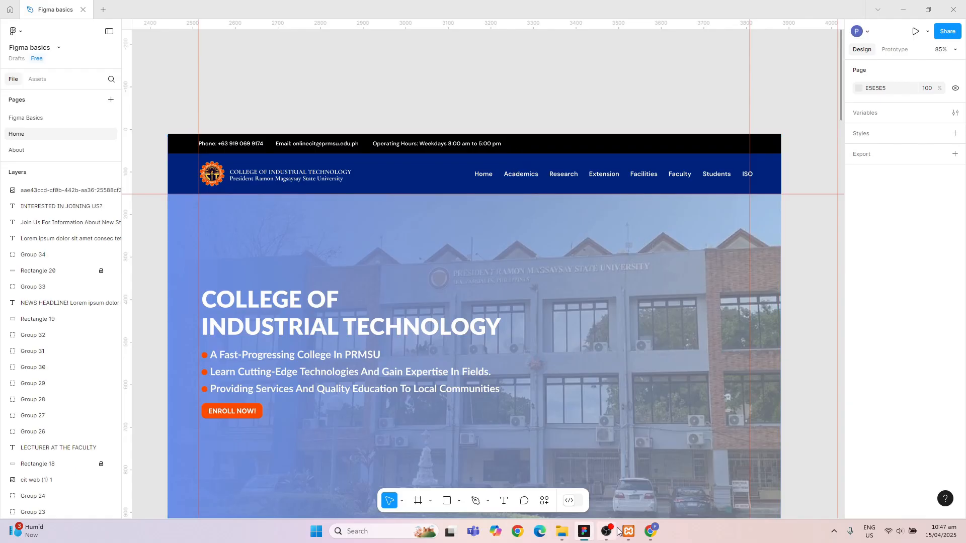
mouse_move(651, 538)
left_click(649, 478)
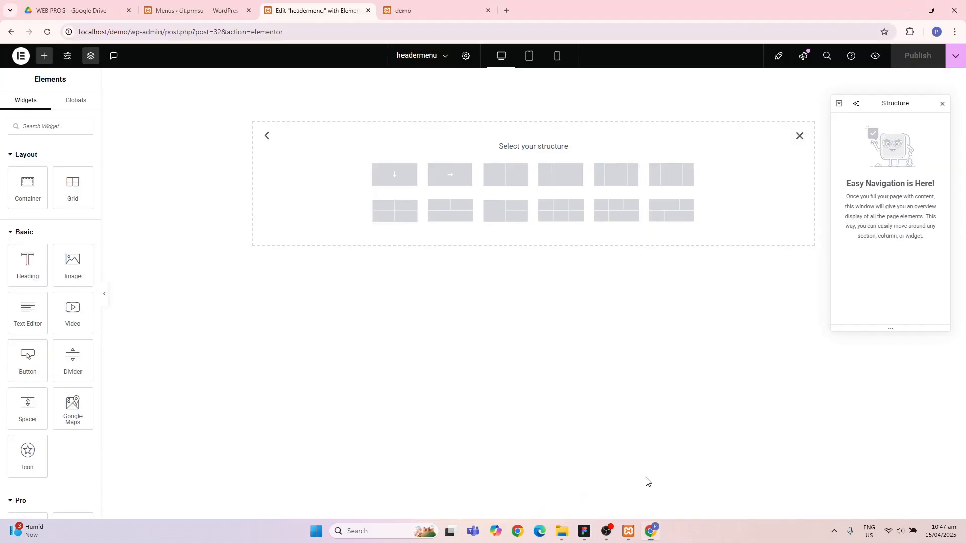
- Create the container with the single-column downward structure and set its content width to Full Width
left_click(397, 179)
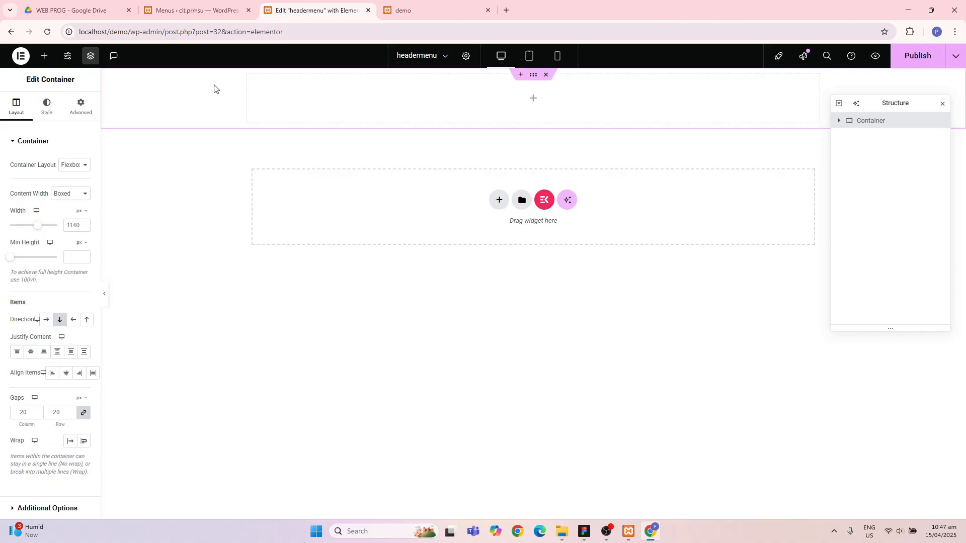
left_click(83, 200)
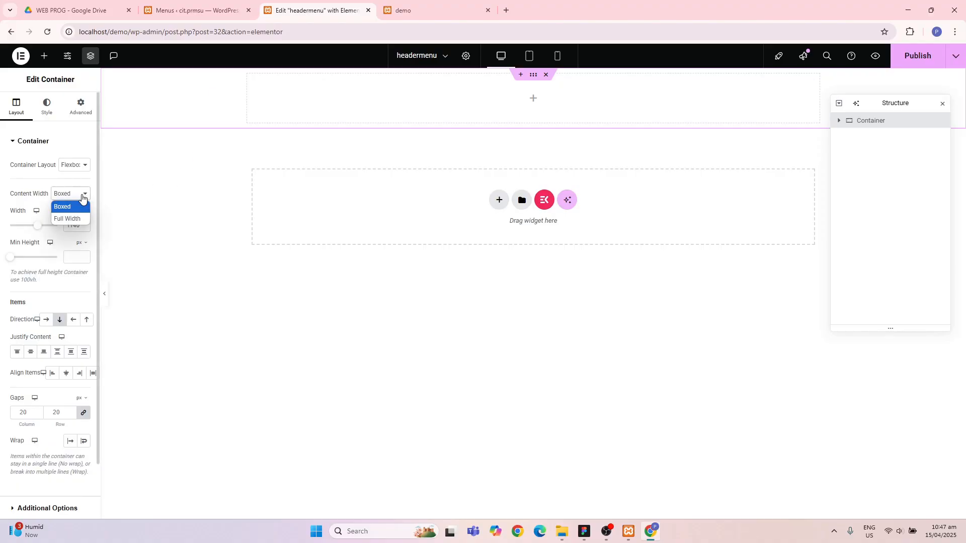
left_click(81, 218)
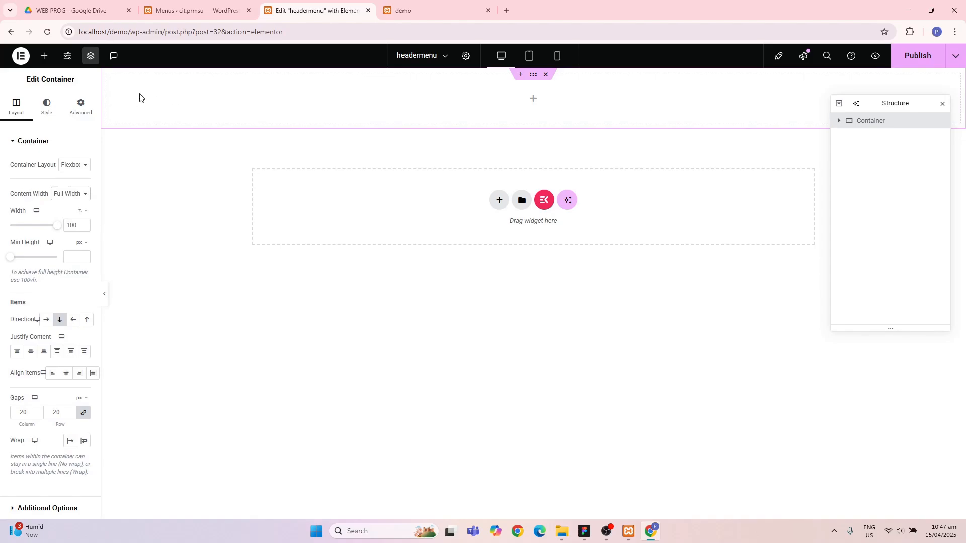
- Add a container inside the main container and set its content width to Full Width
left_click(47, 63)
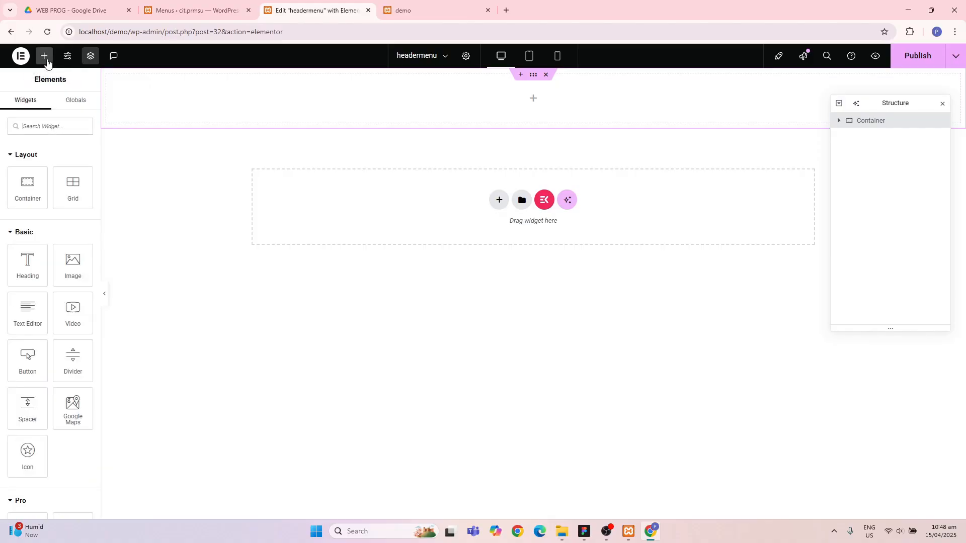
left_click_drag(33, 186, 158, 98)
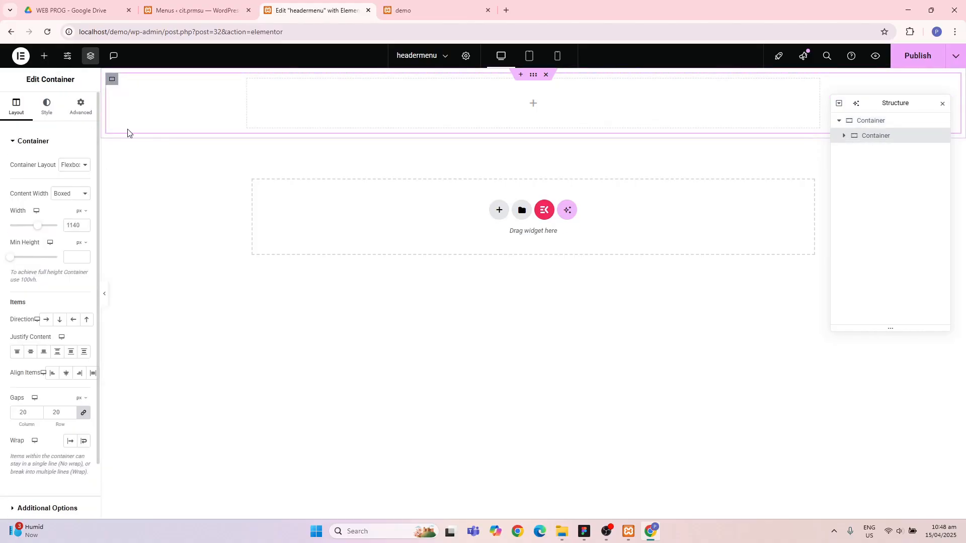
left_click(86, 194)
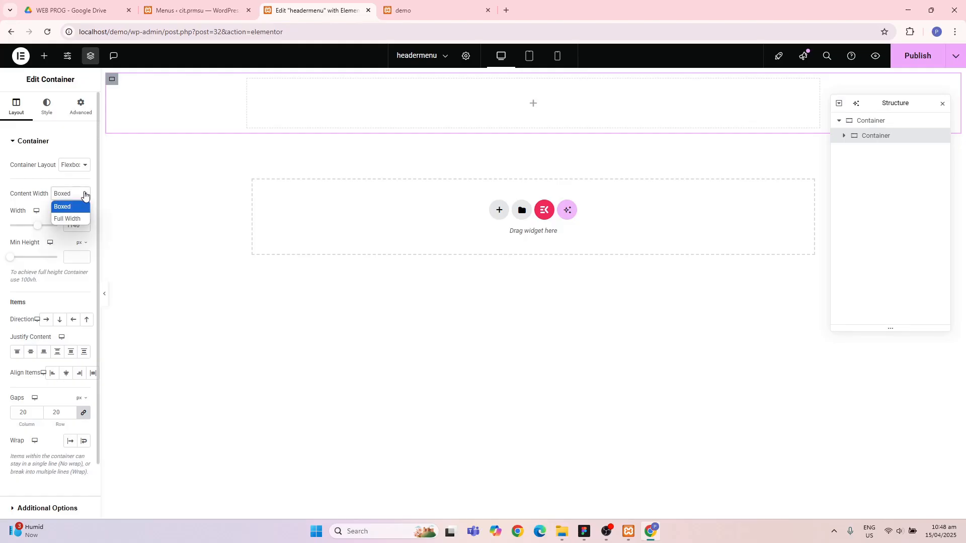
left_click(82, 219)
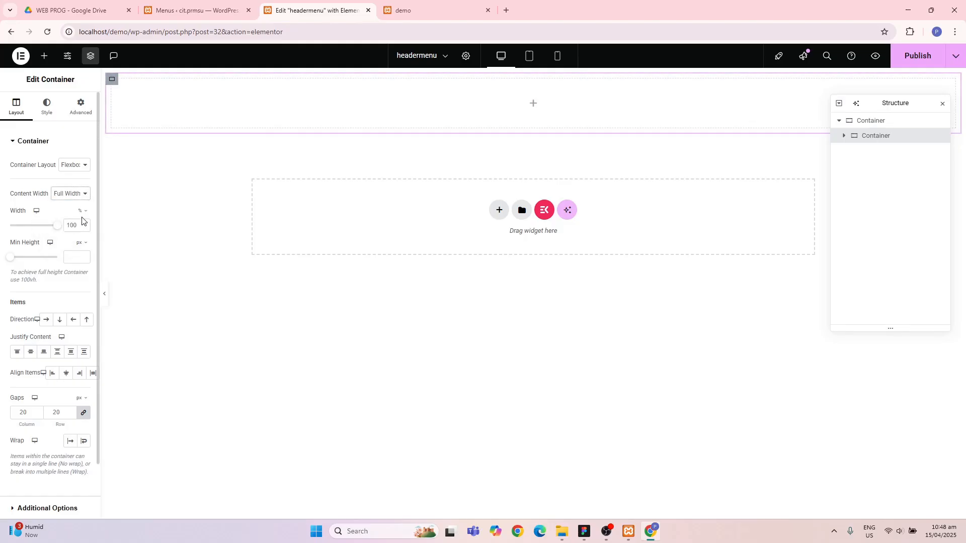
left_click(44, 55)
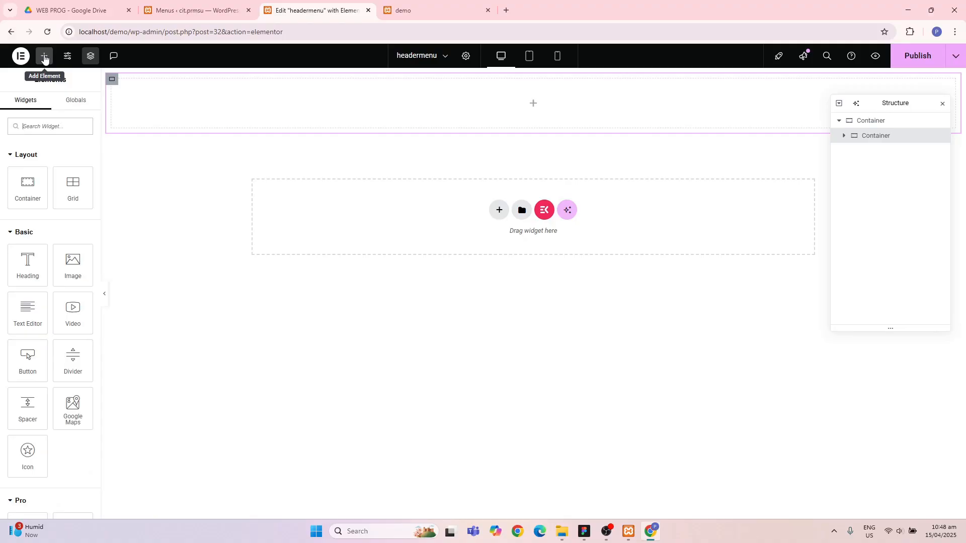
left_click_drag(28, 188, 215, 127)
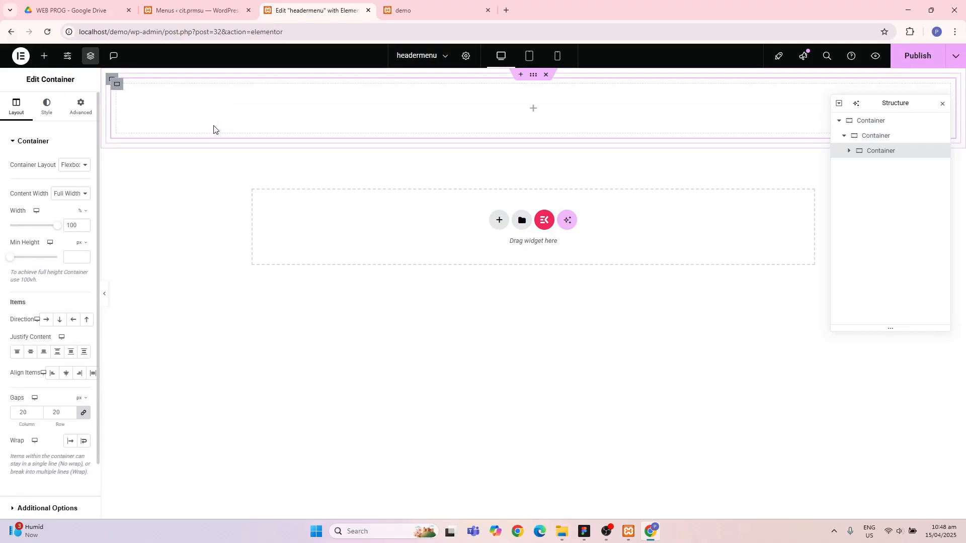
left_click(846, 136)
left_click(845, 136)
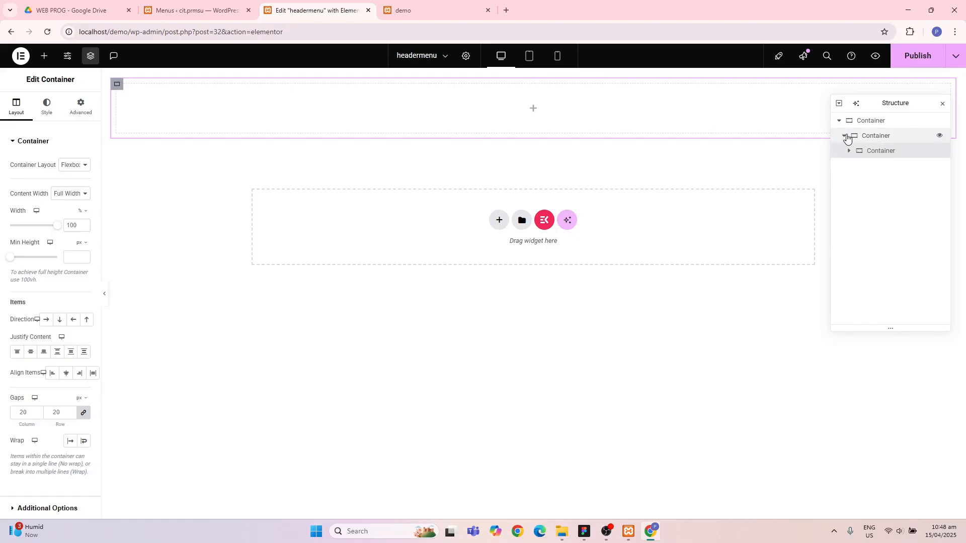
key("Delete")
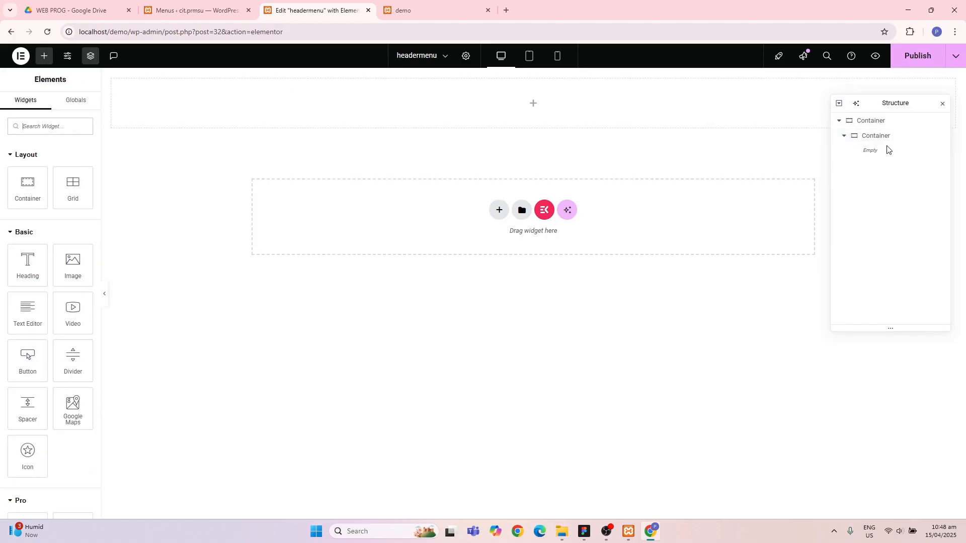
- Add a second inner container to the outer container, directly below the first inner one
left_click(847, 123)
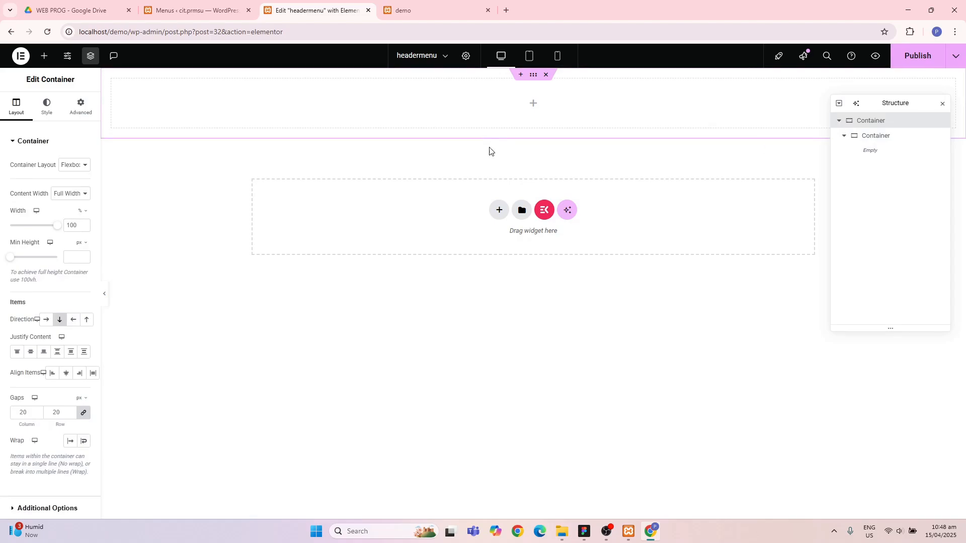
left_click(44, 56)
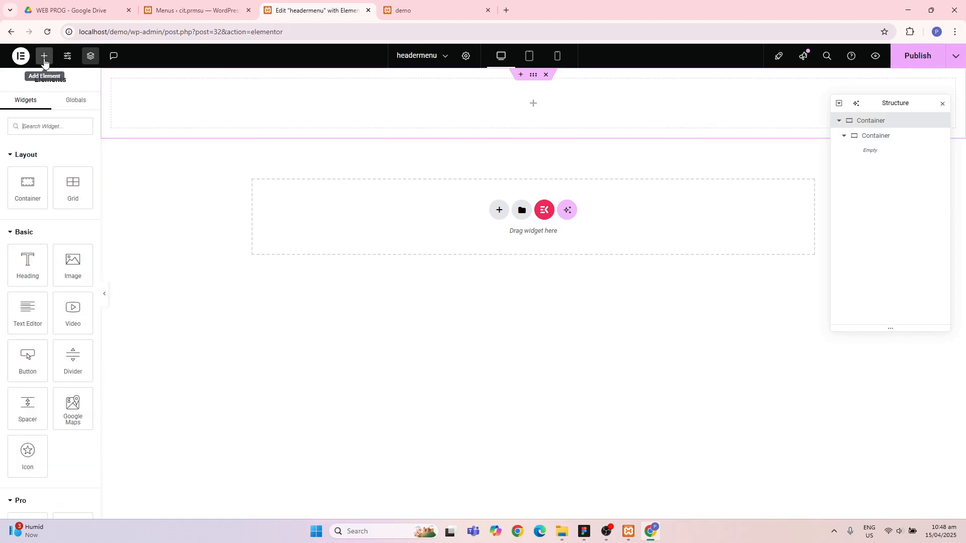
left_click_drag(28, 188, 161, 132)
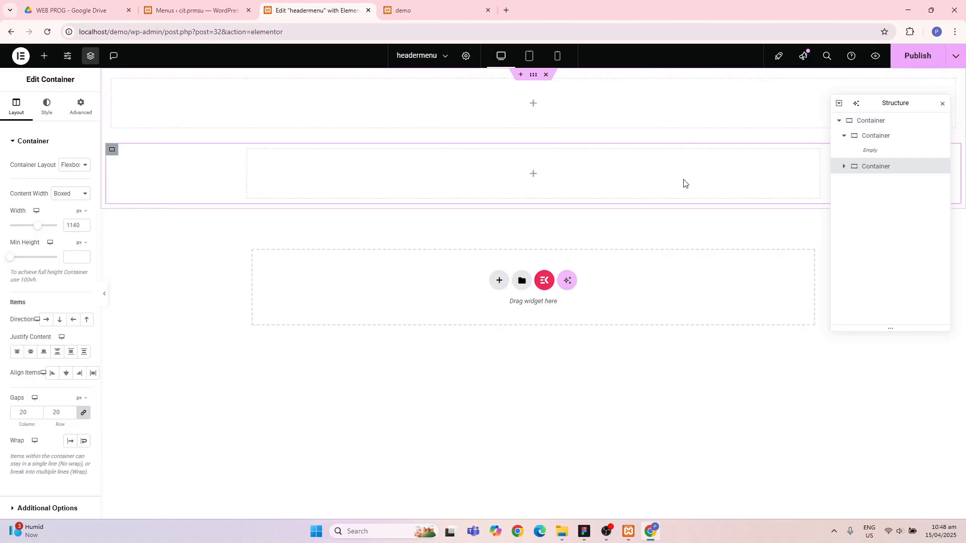
left_click(839, 121)
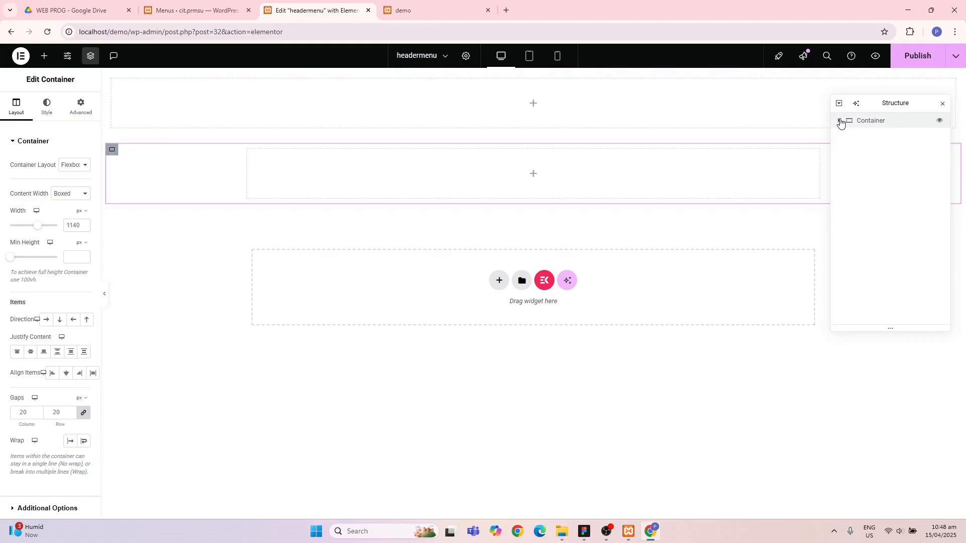
left_click(943, 103)
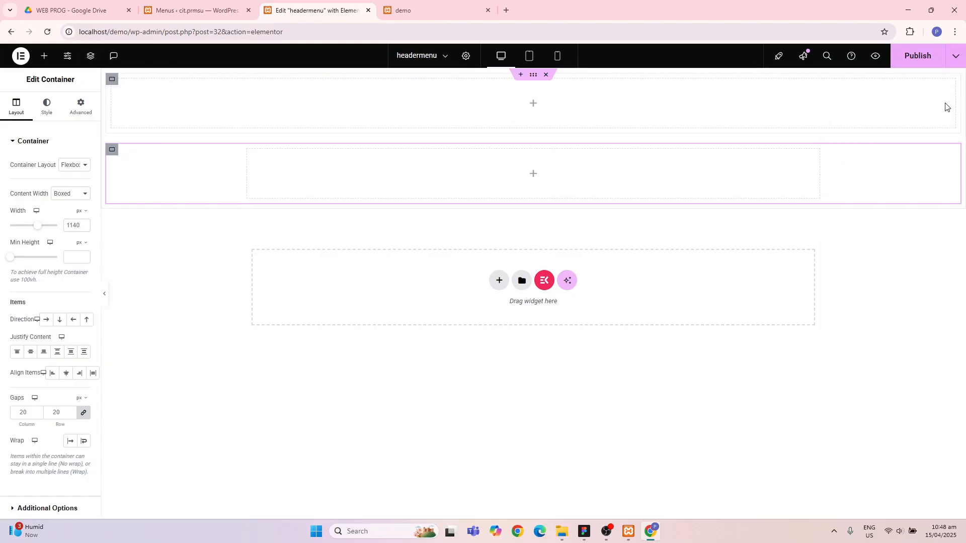
left_click(91, 58)
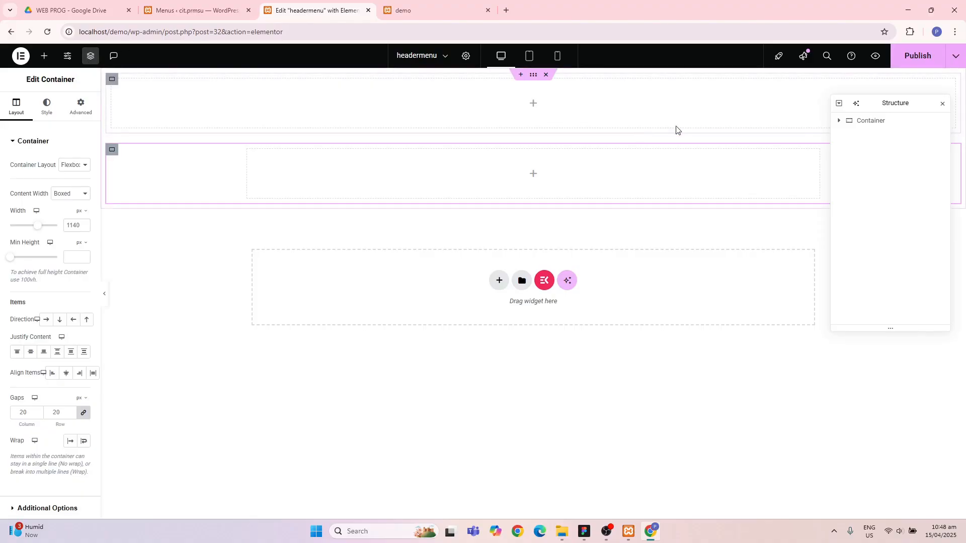
left_click(846, 123)
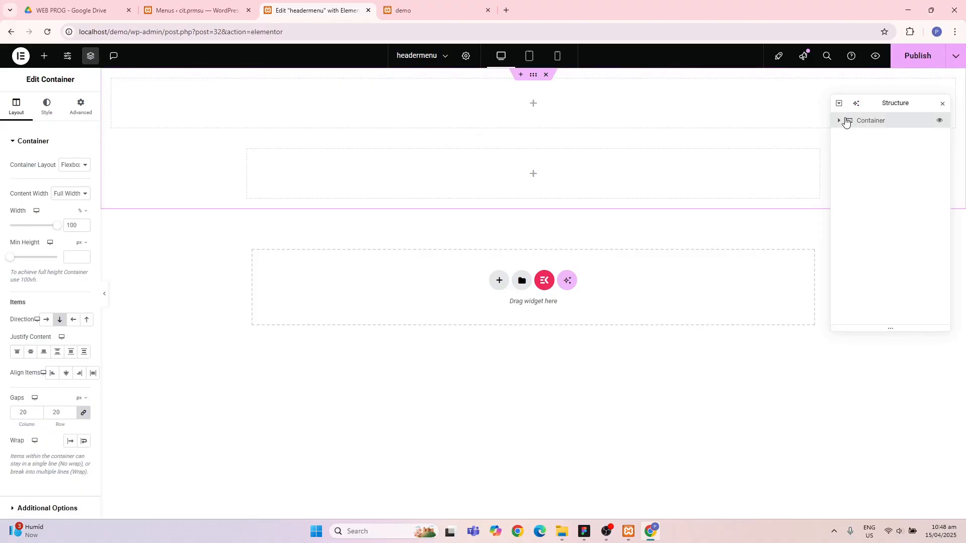
left_click(838, 122)
- Set the second inner container's content width to Full Width
left_click(846, 168)
left_click(876, 167)
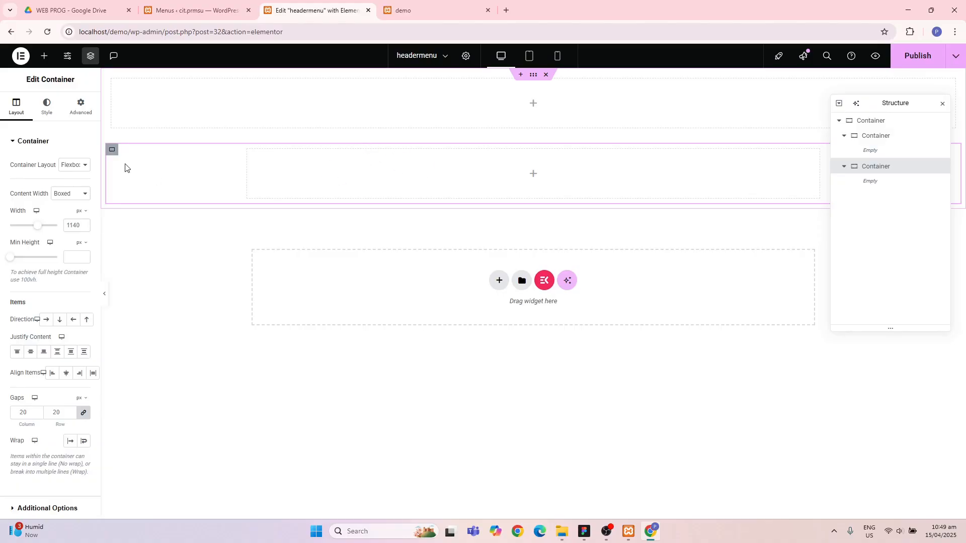
left_click(61, 194)
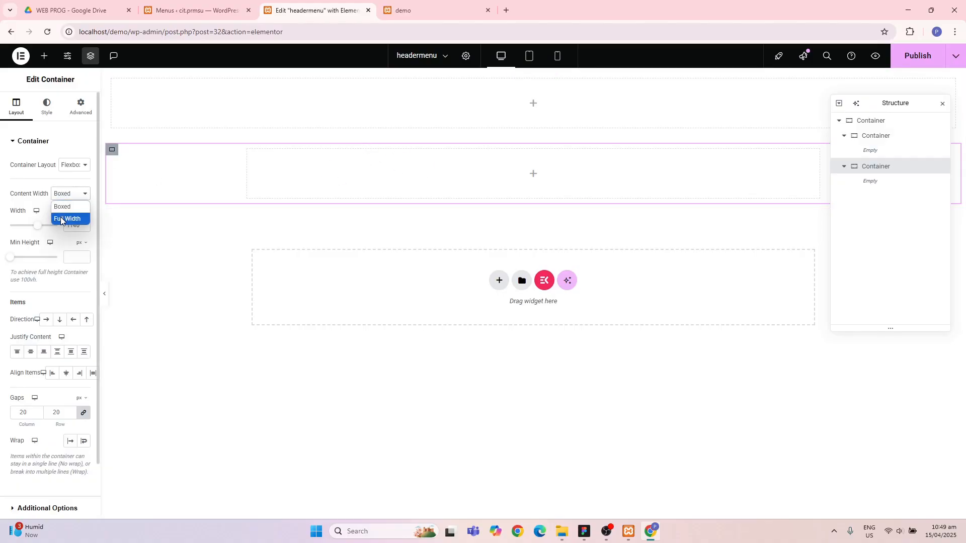
left_click(61, 219)
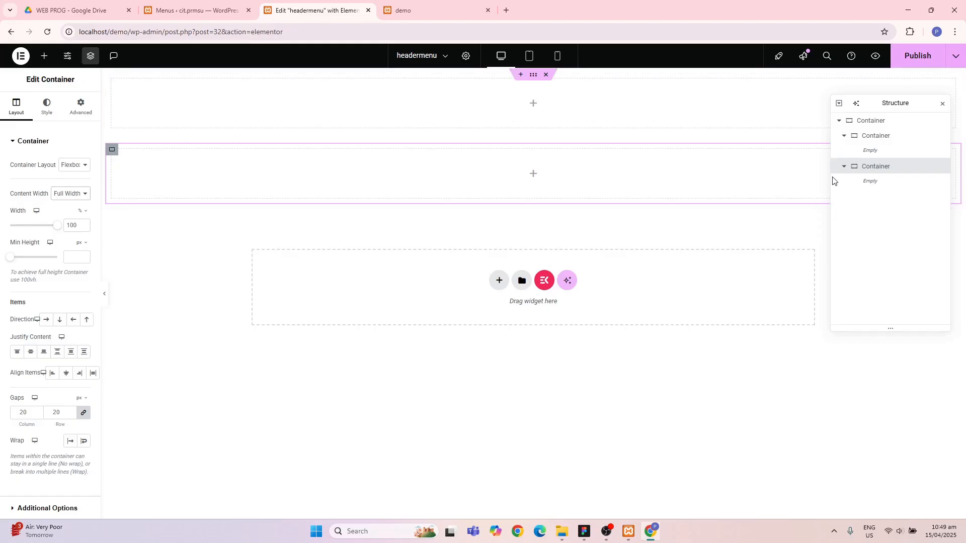
- Select the outer container and check how the inner containers are nested in its structure
left_click(876, 123)
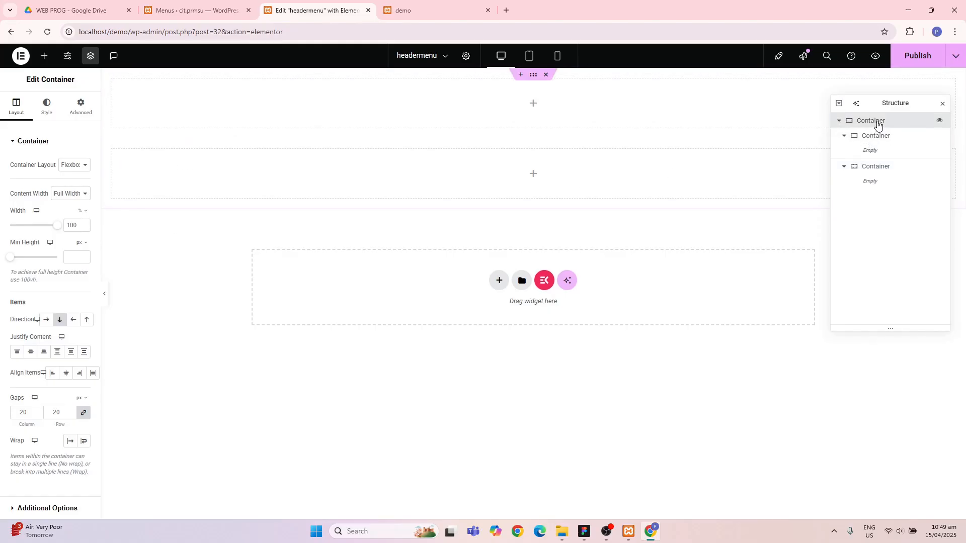
left_click(837, 122)
left_click(838, 122)
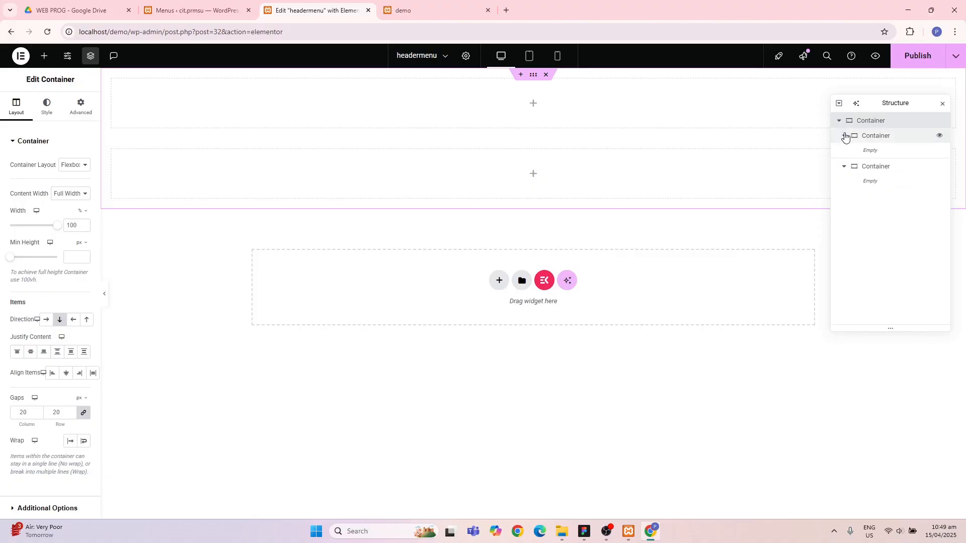
- Collapse the first inner container in the structure and look through the layers of the Figma Home design for comparison
left_click(845, 136)
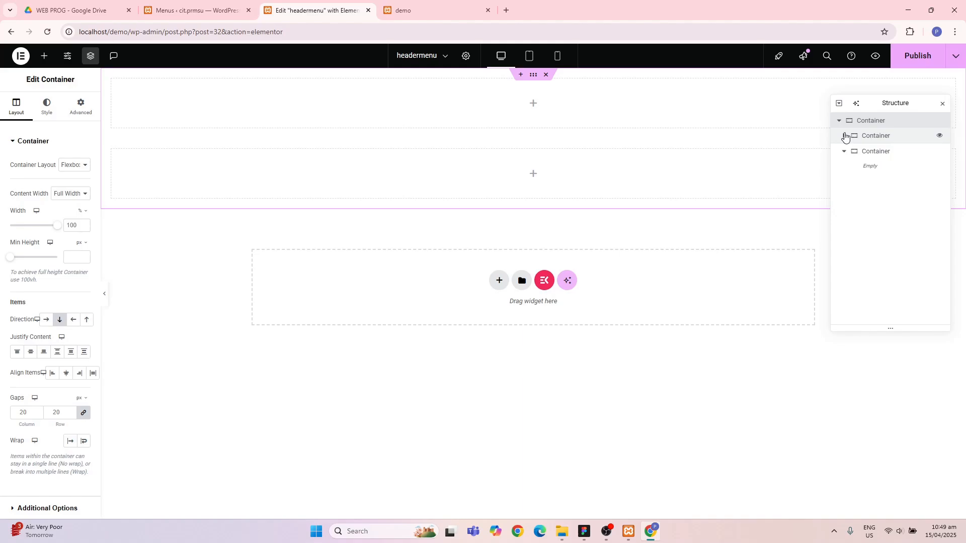
right_click(872, 137)
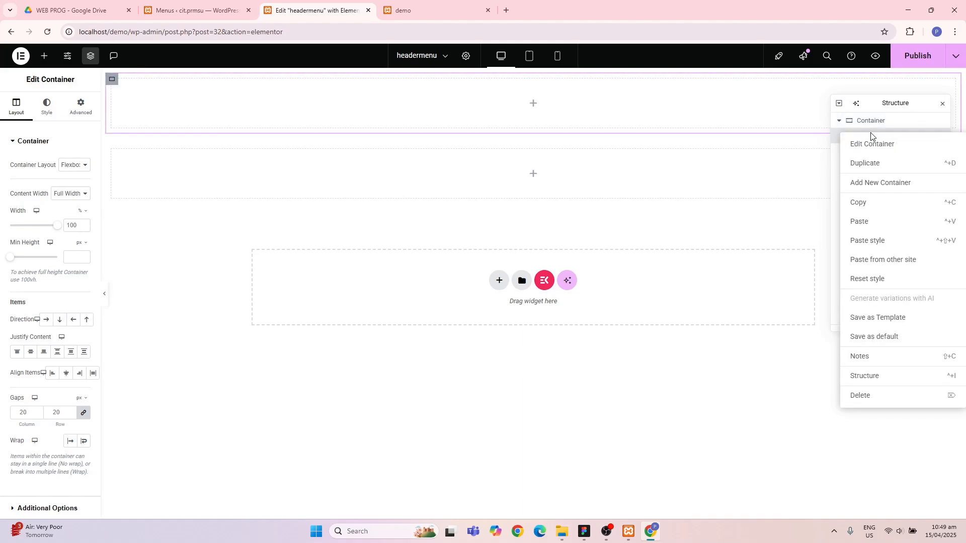
left_click(872, 135)
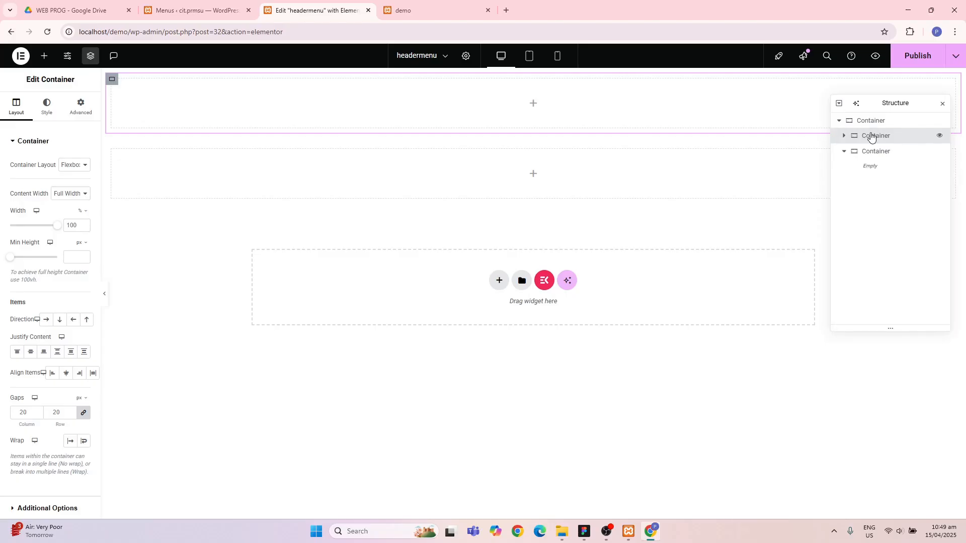
left_click(585, 532)
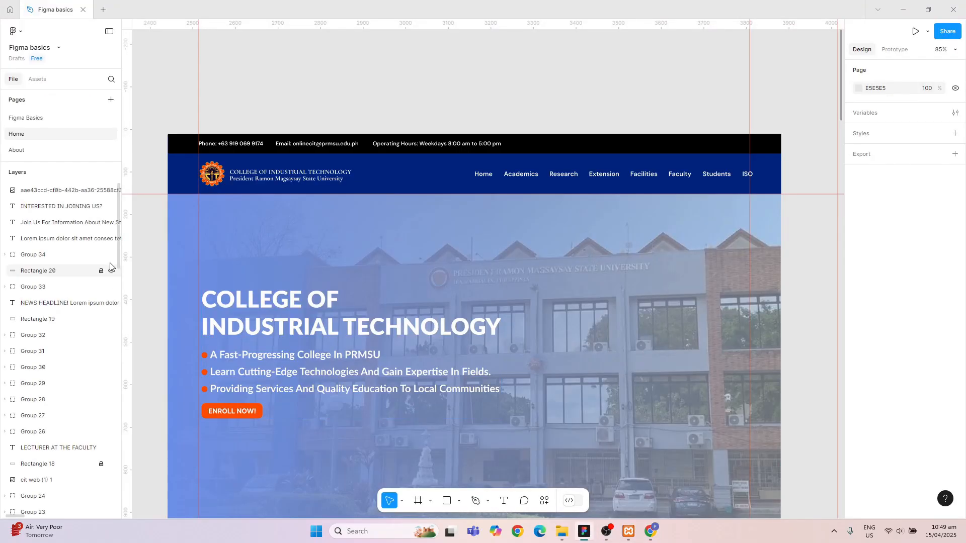
scroll(72, 331, "down", 10)
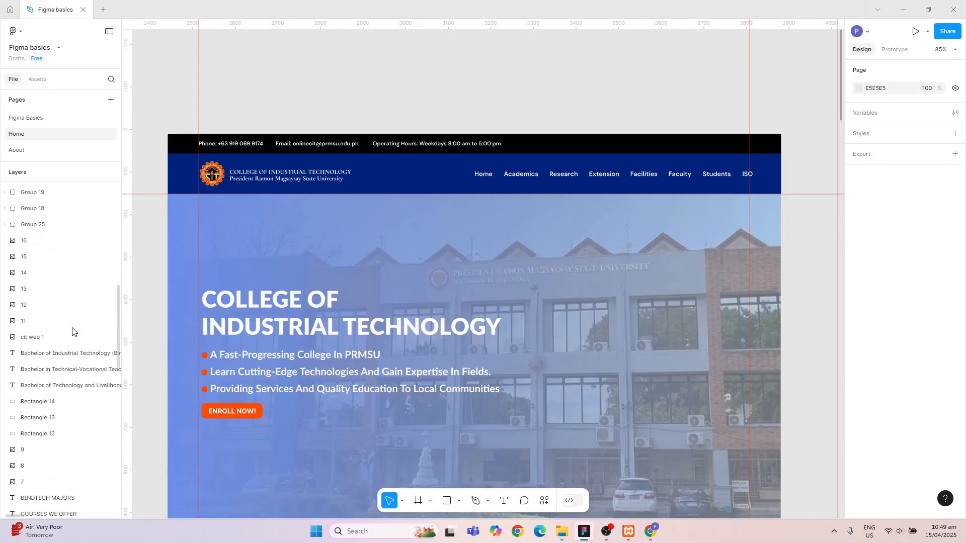
scroll(72, 331, "up", 10)
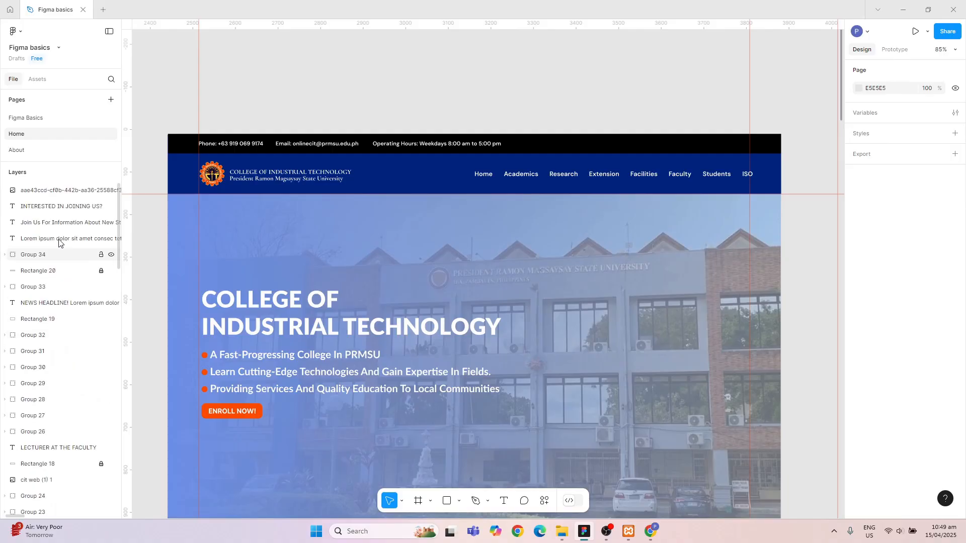
left_click(901, 15)
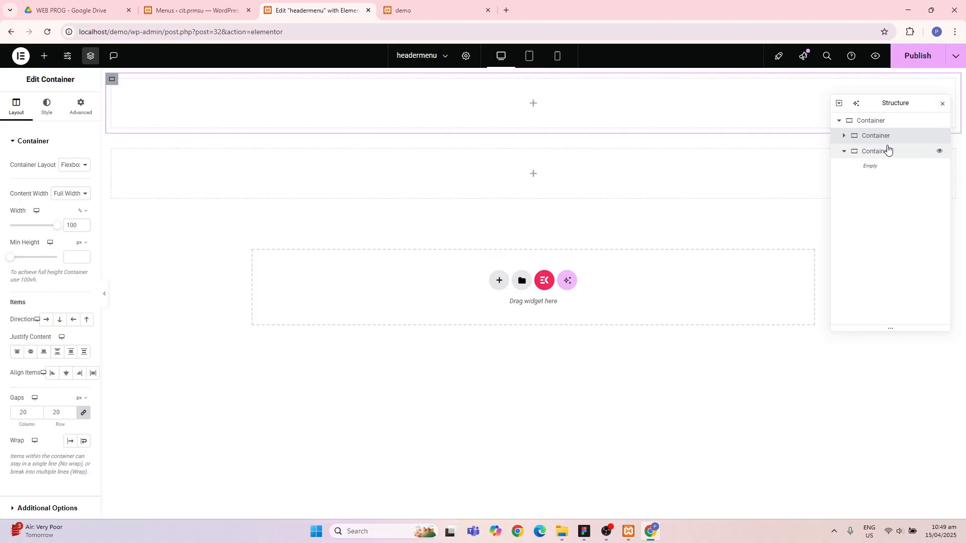
- Inspect the outer and both inner containers, and compare the first inner one with the black contact bar in the Figma design
left_click(876, 121)
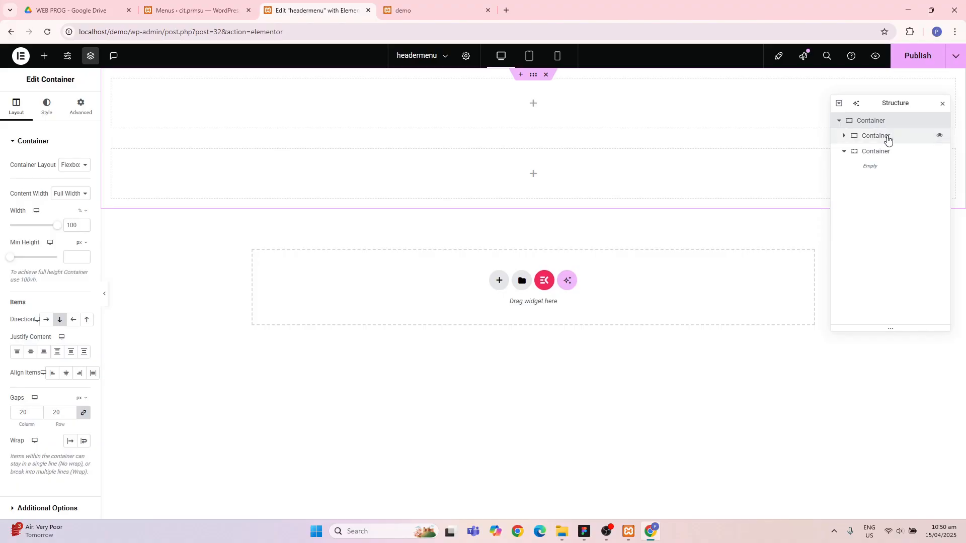
left_click(888, 139)
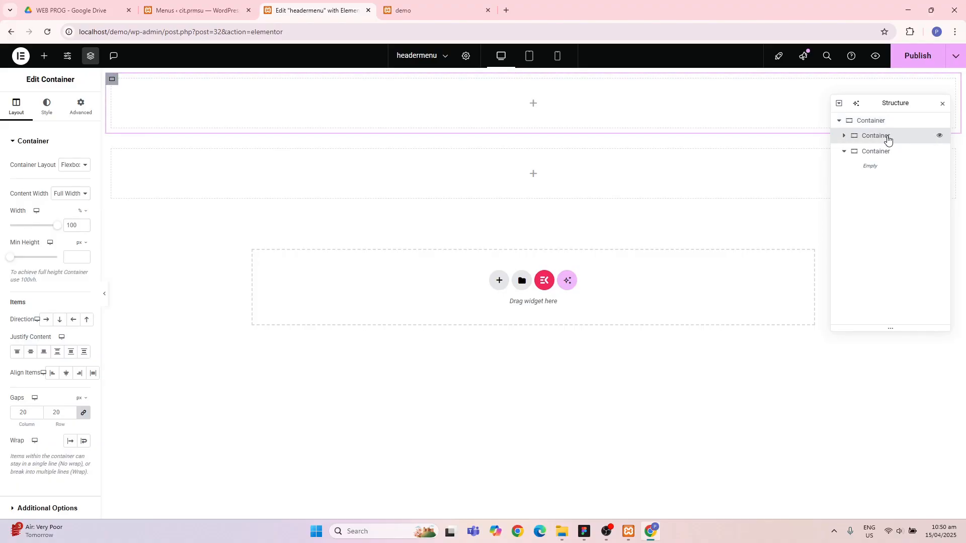
left_click(888, 154)
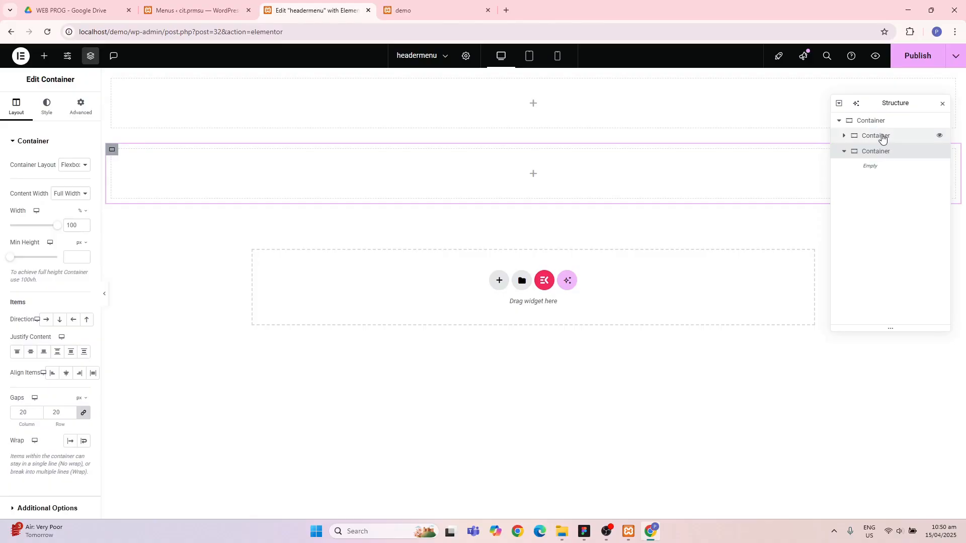
left_click(879, 136)
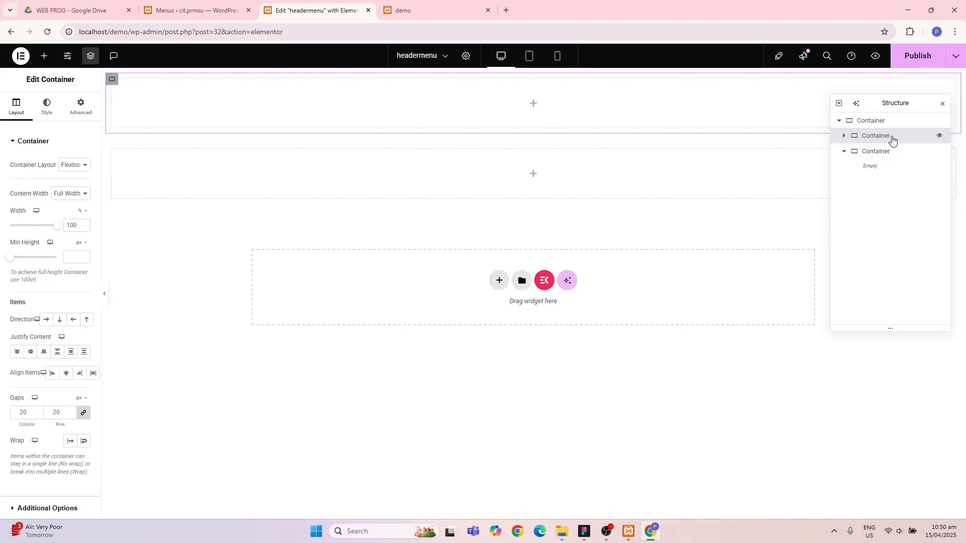
left_click(583, 533)
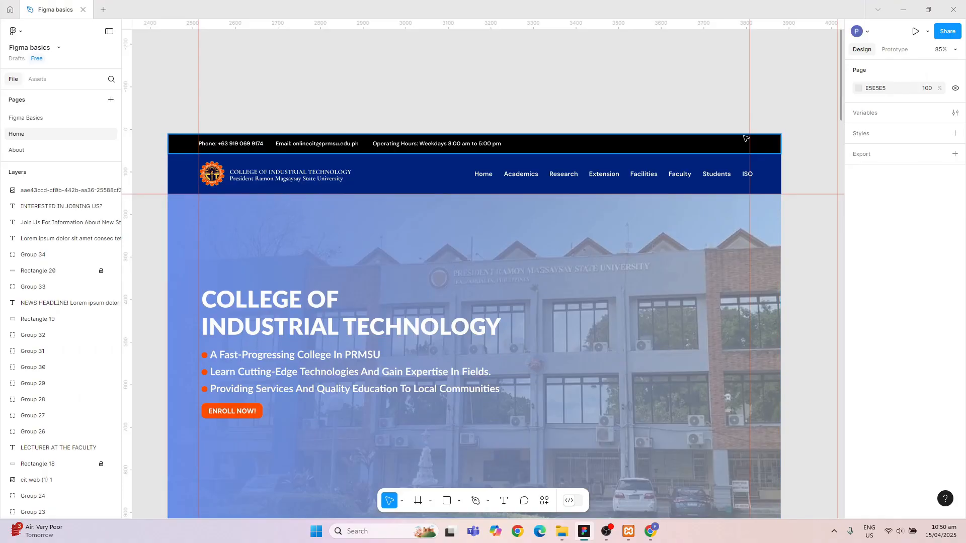
left_click(905, 9)
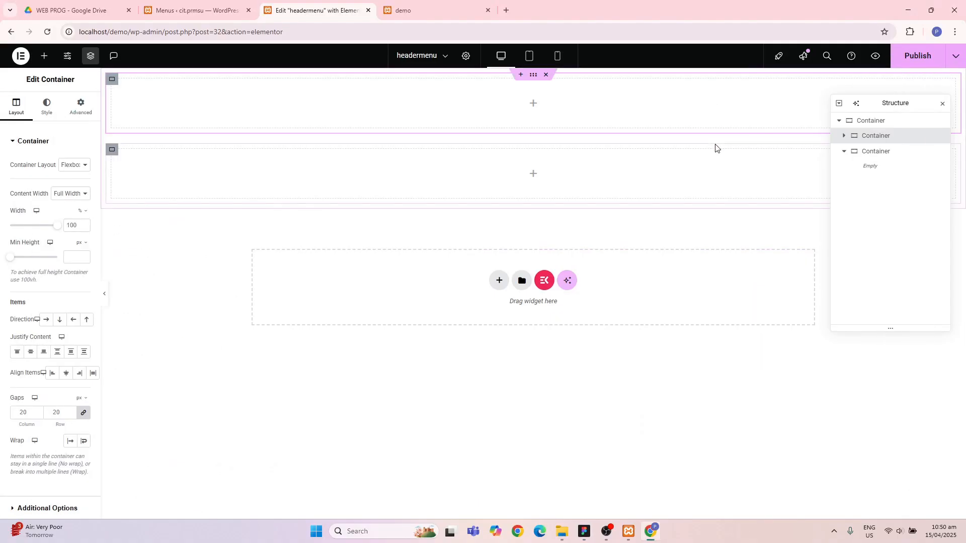
- Add a Heading widget to the first inner container and replace its placeholder text with "Phone:"
left_click(43, 58)
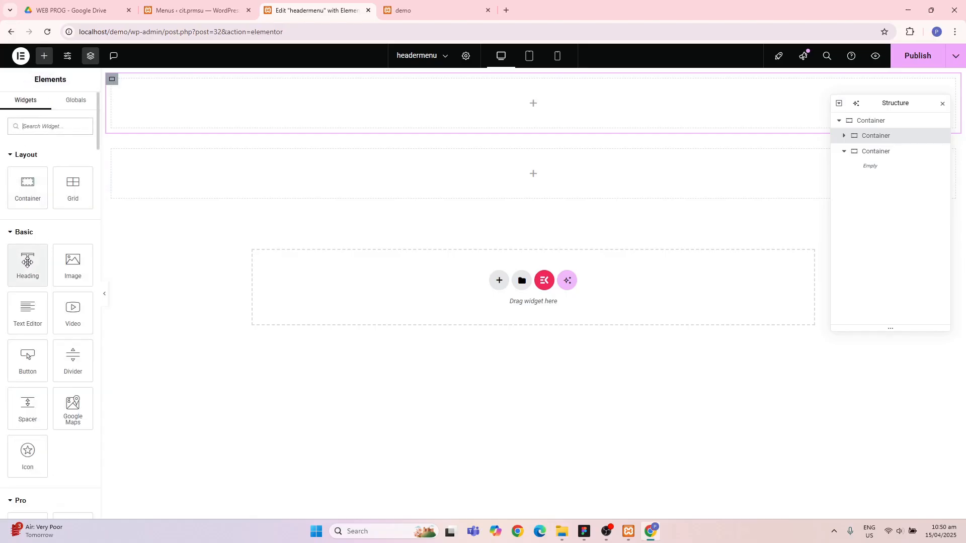
left_click_drag(28, 258, 136, 105)
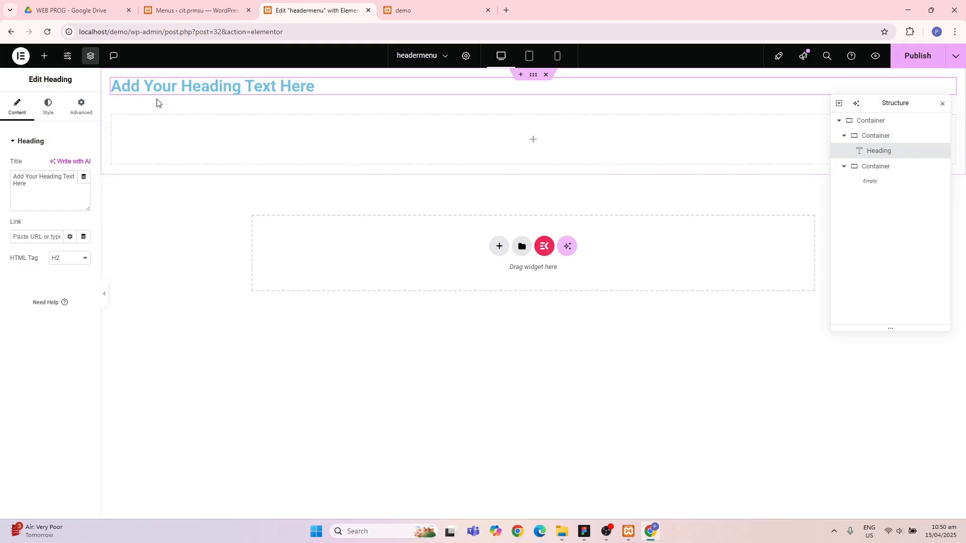
double_click(206, 87)
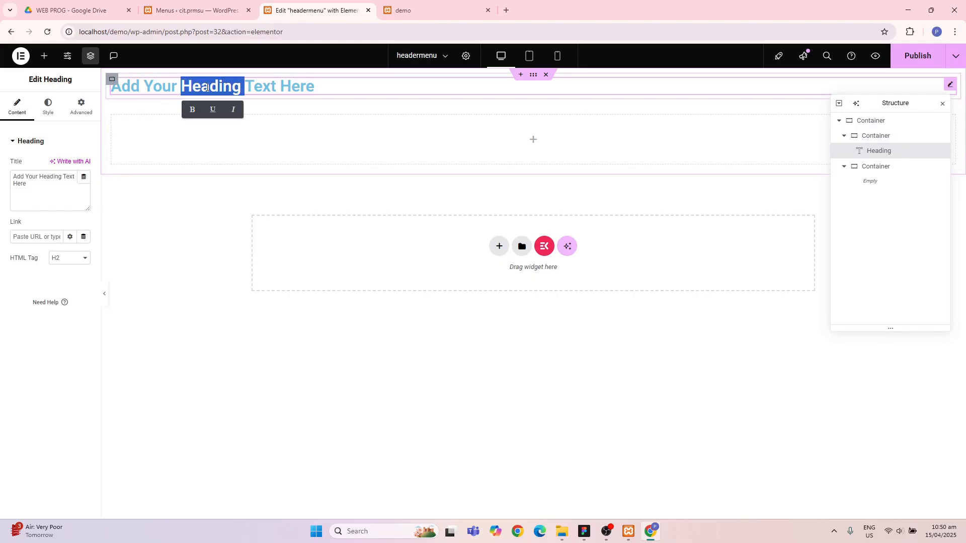
left_click(238, 82)
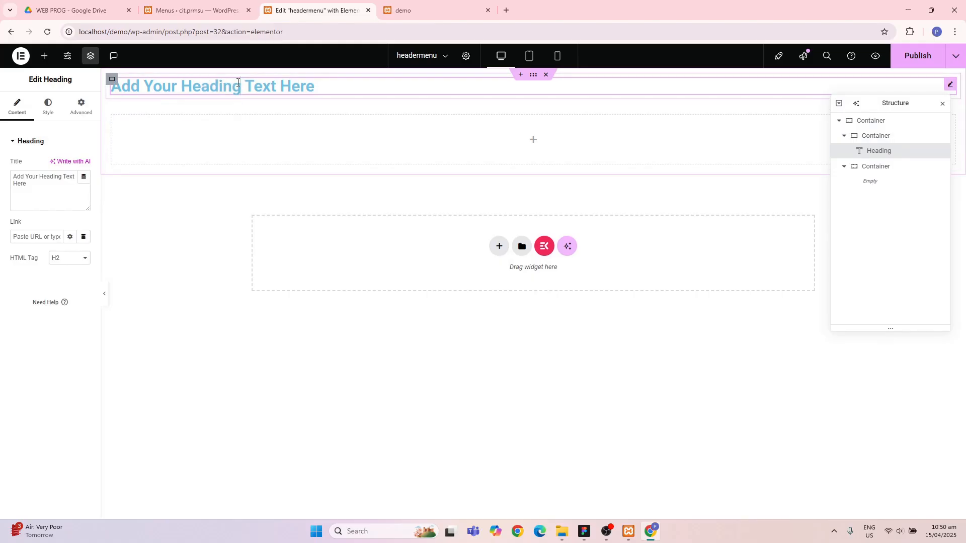
triple_click(238, 83)
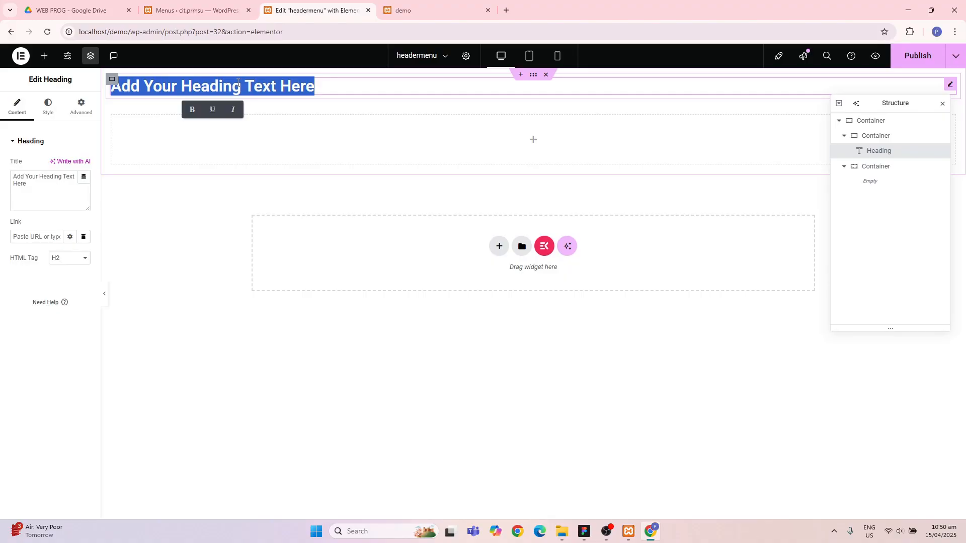
type("P")
key("BackSpace")
type("Ph")
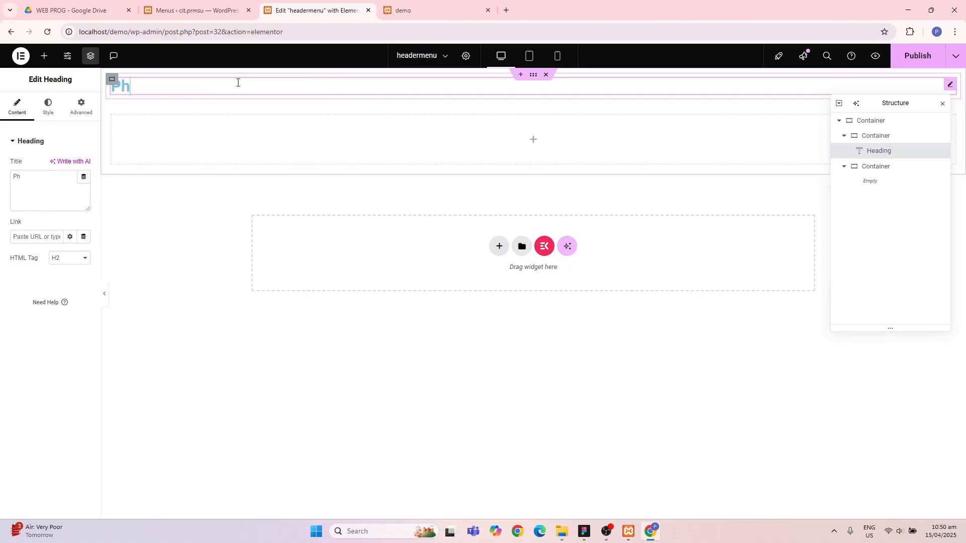
type("one:")
- Replace the heading's title with the full phone line copied from the black contact bar in the Figma design
key("alt+Tab")
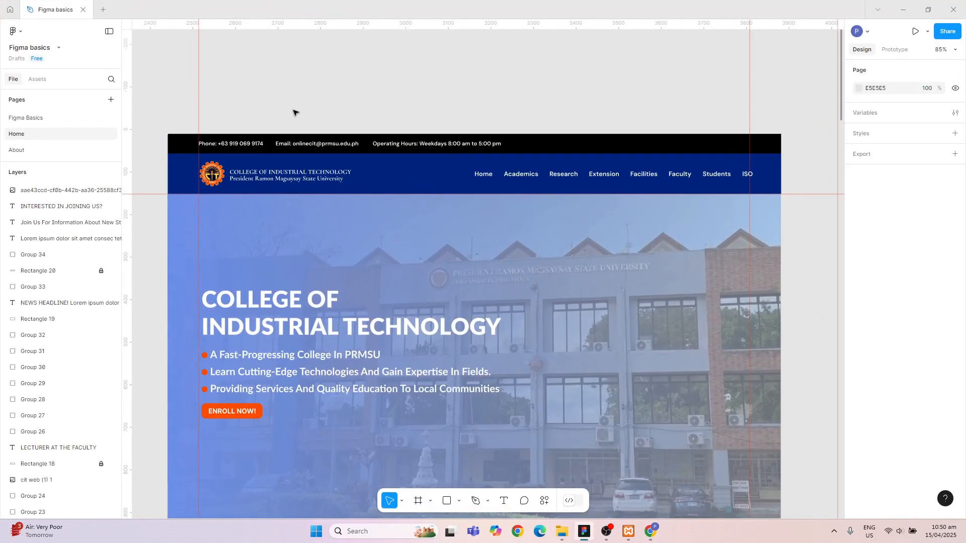
double_click(254, 146)
key("ctrl+c")
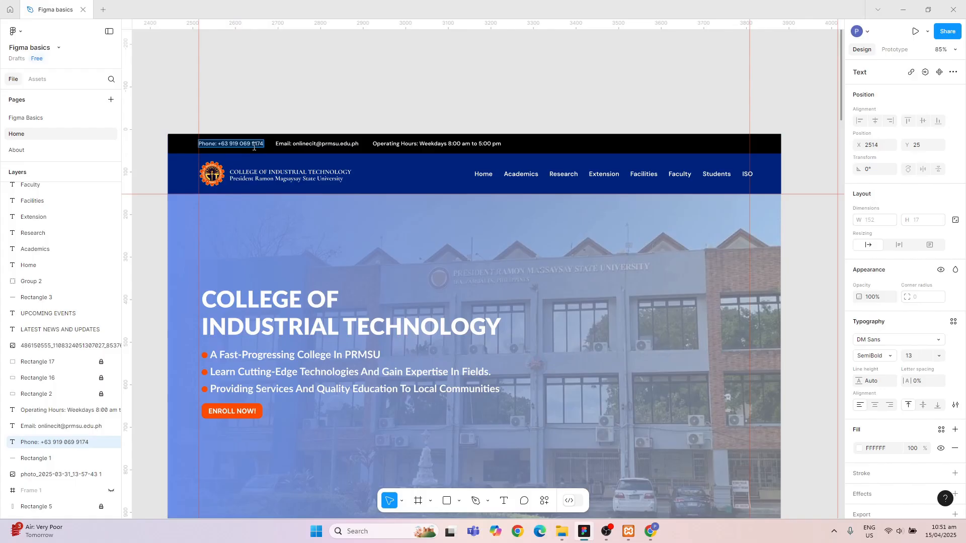
key("alt+Tab")
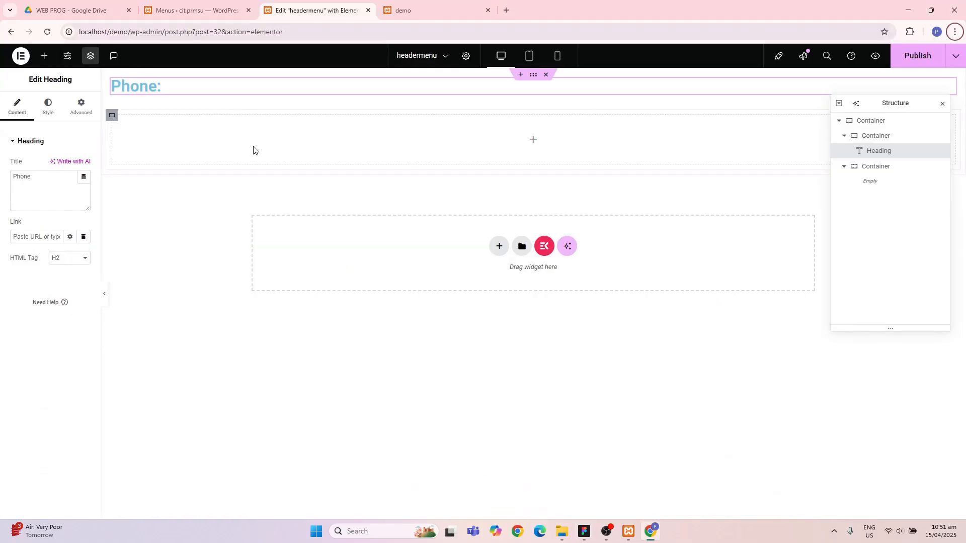
left_click(44, 180)
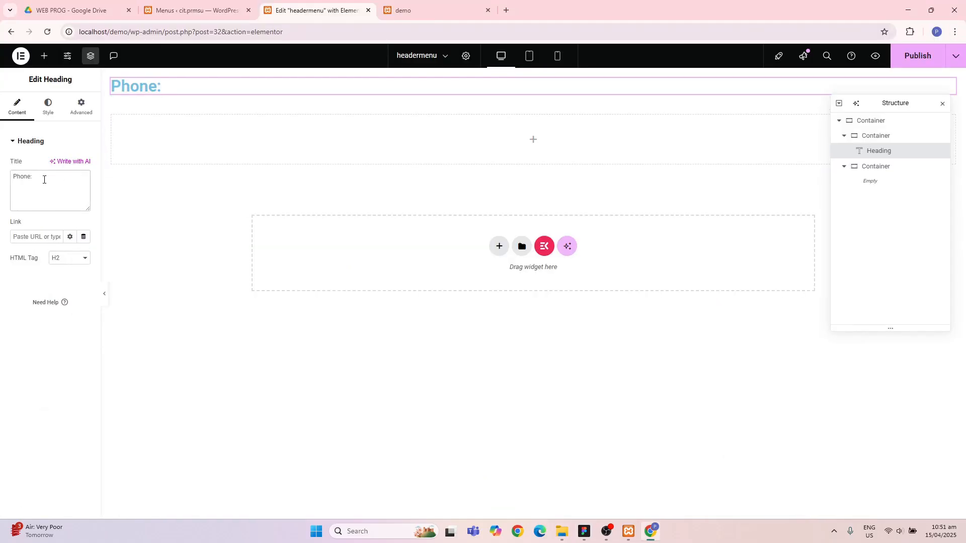
left_click_drag(44, 180, 1, 177)
key("ctrl+v")
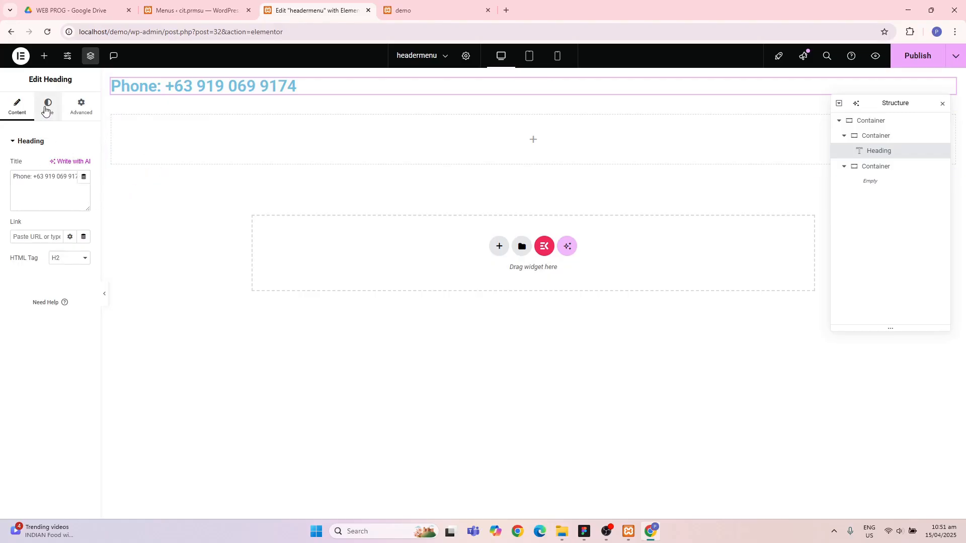
- Check the phone text's typography in Figma and set the heading's font family to DM Sans in Elementor
left_click(45, 110)
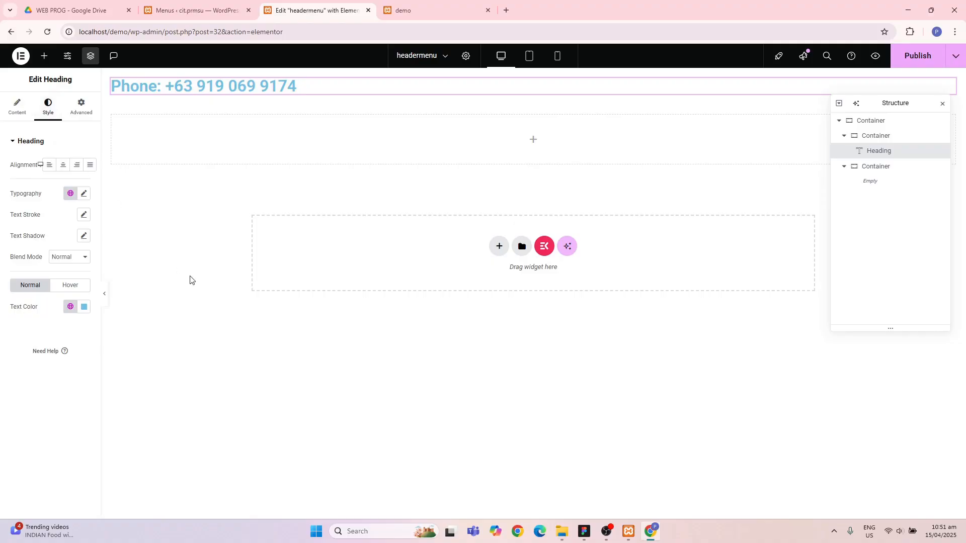
key("alt+Tab")
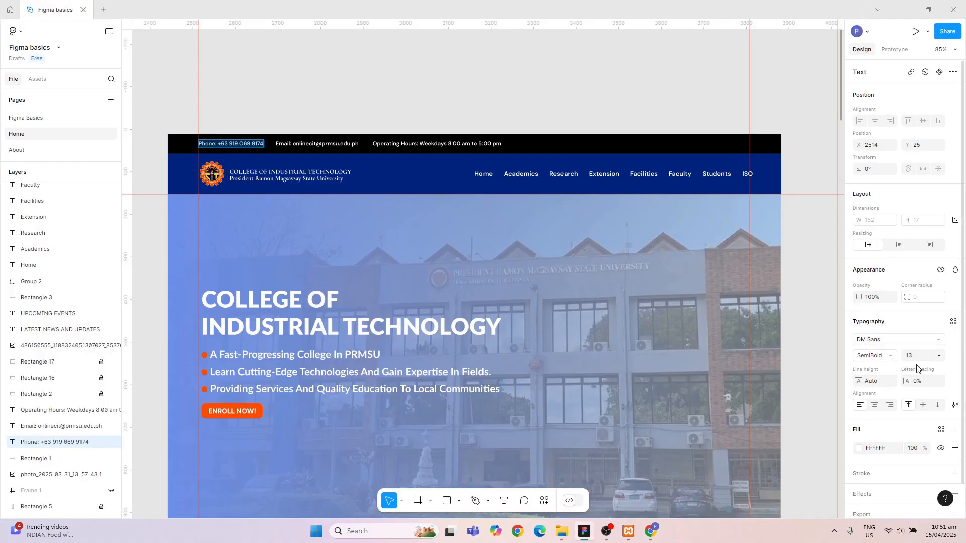
key("alt+Tab")
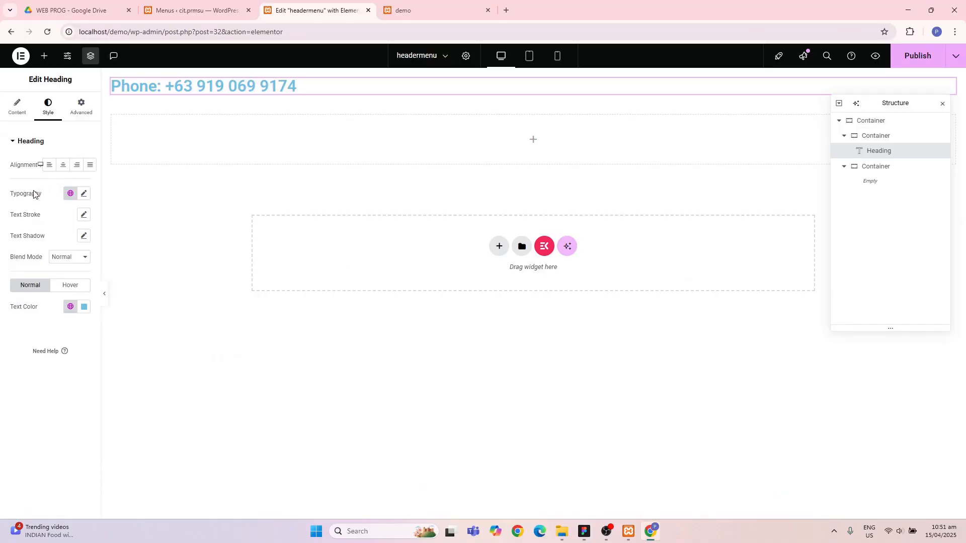
left_click(85, 194)
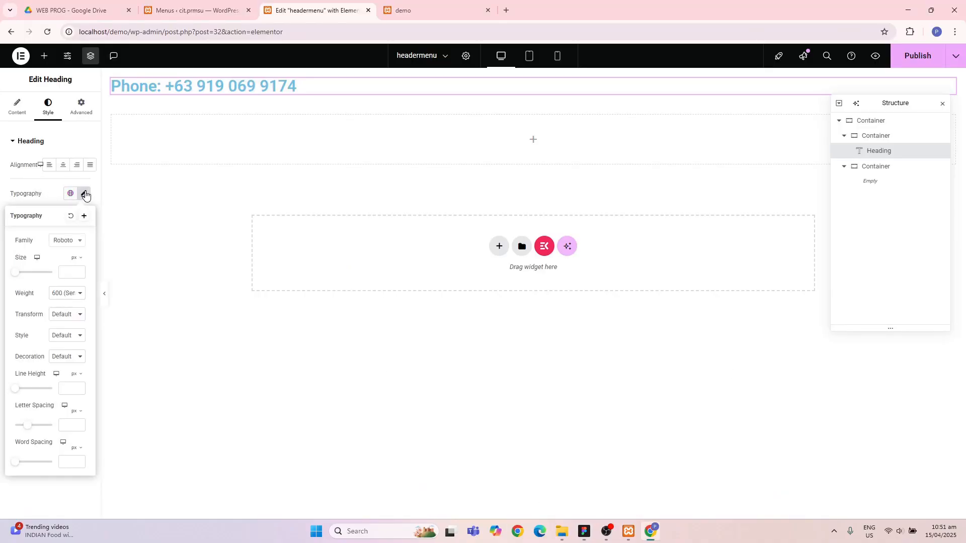
left_click(79, 242)
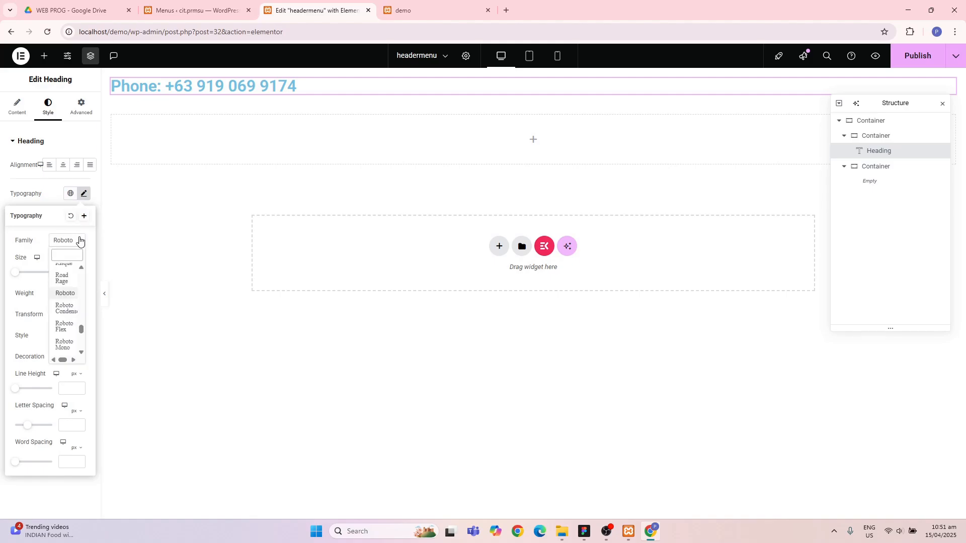
type("dm sa")
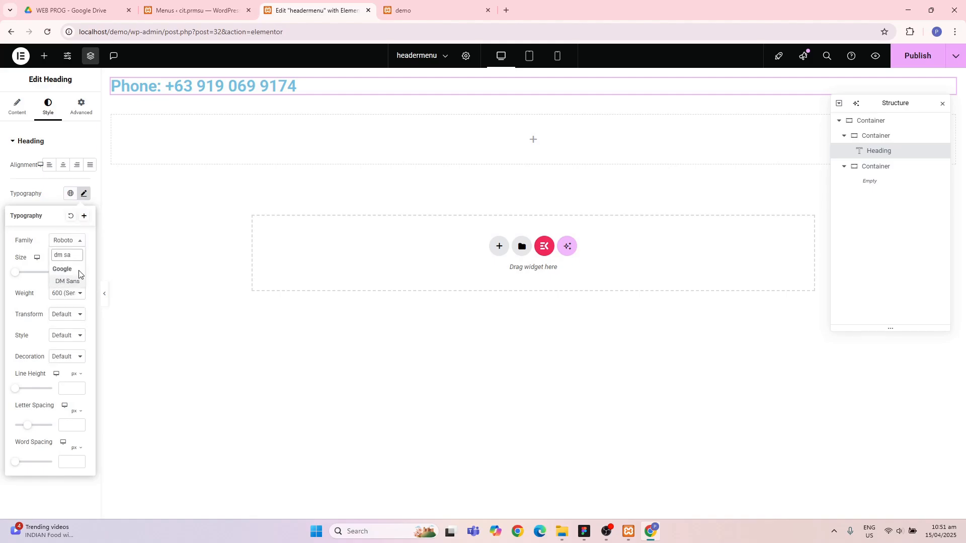
left_click(71, 282)
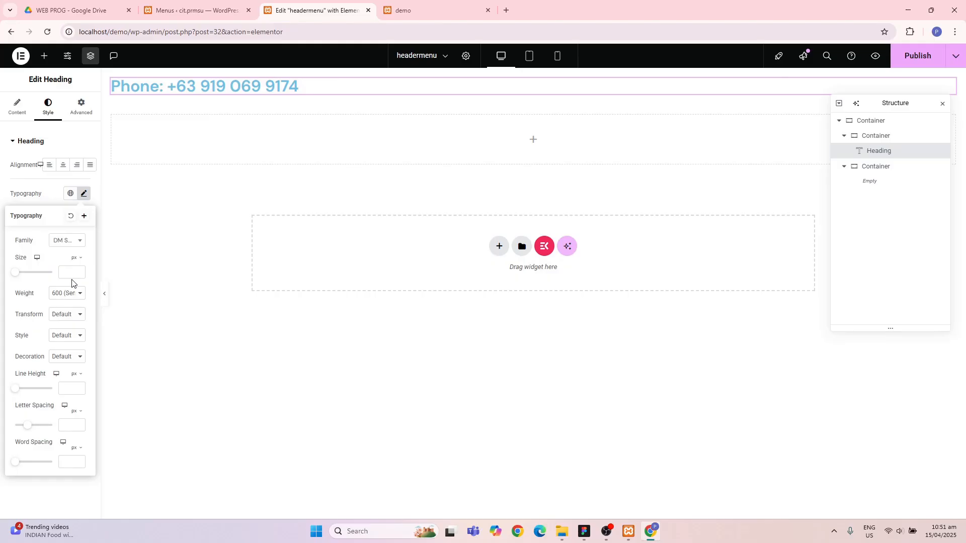
- Set the phone heading's font weight to 600 (Semi Bold) and its size to 16 px, rechecking the Figma text style
left_click(80, 294)
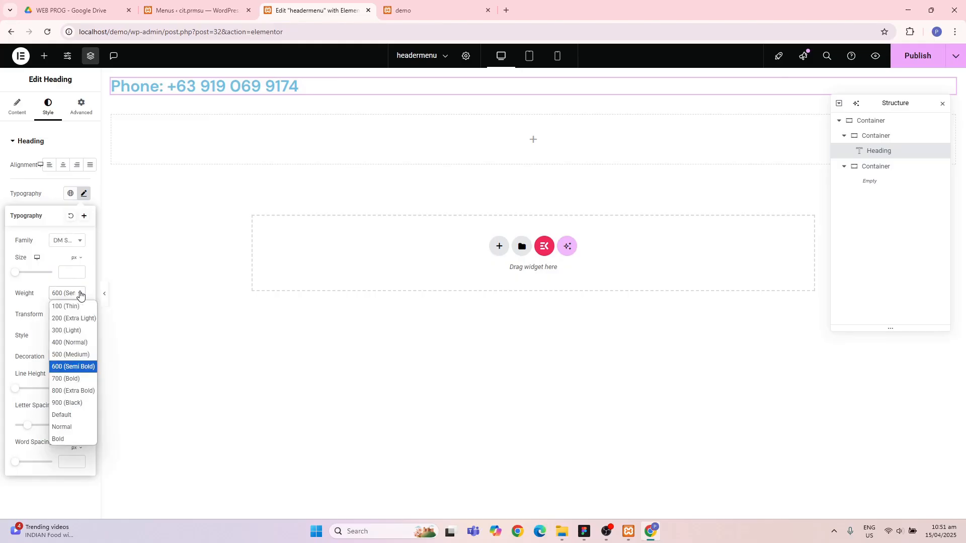
left_click(82, 367)
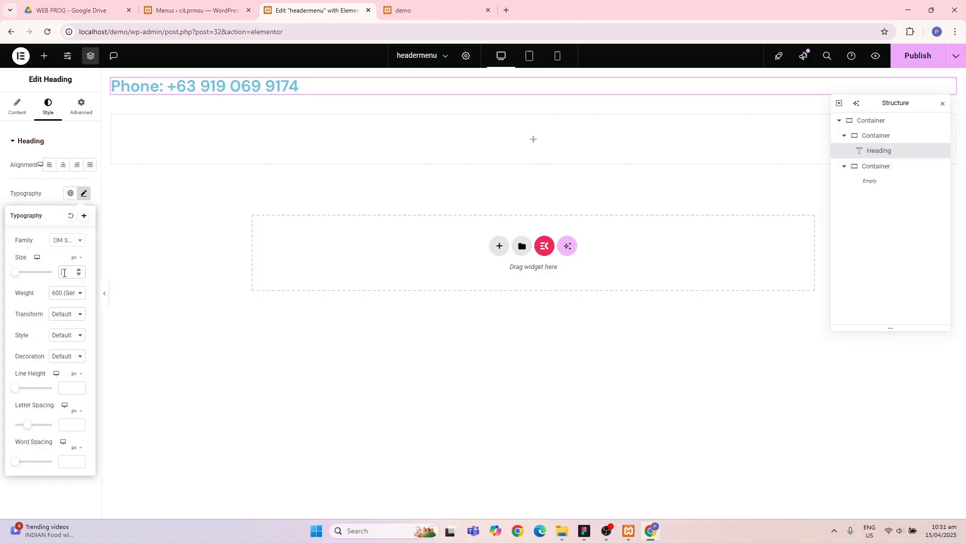
key("alt+Tab")
key("alt+Tab")
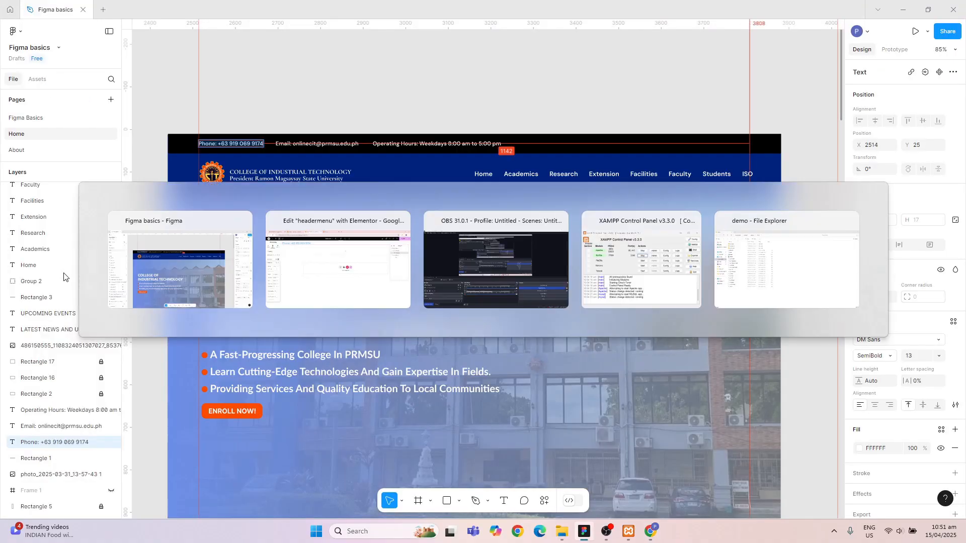
type("16")
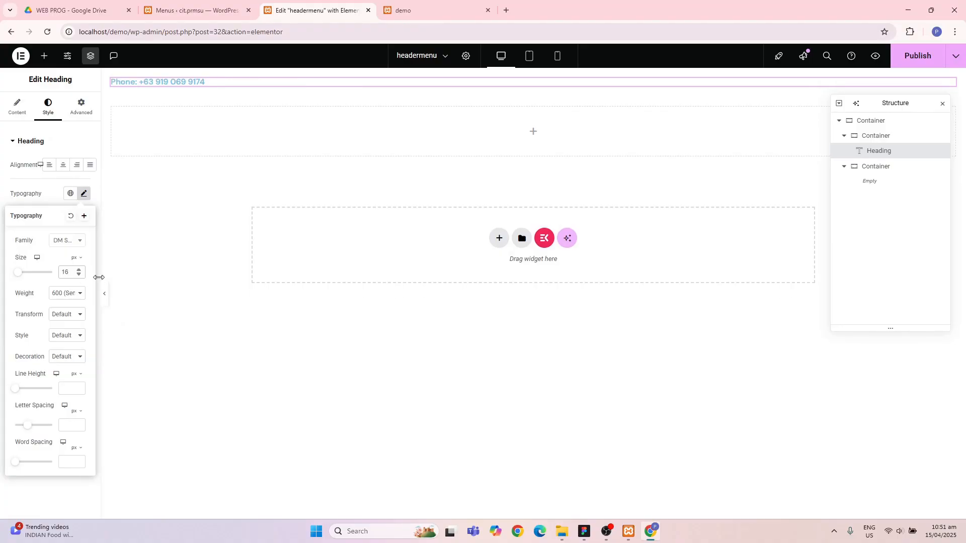
- Set the phone heading's text color to black (#000000)
left_click(149, 287)
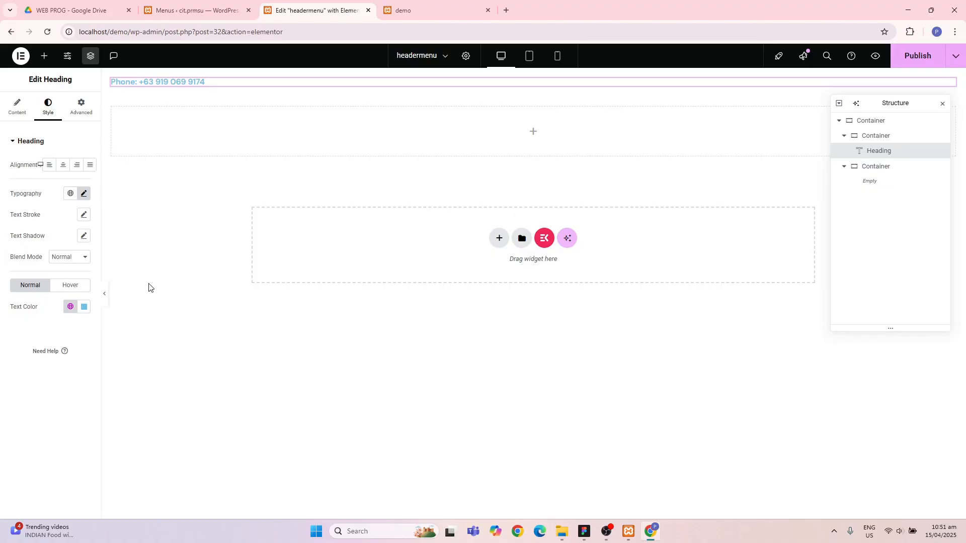
left_click(72, 310)
left_click(84, 309)
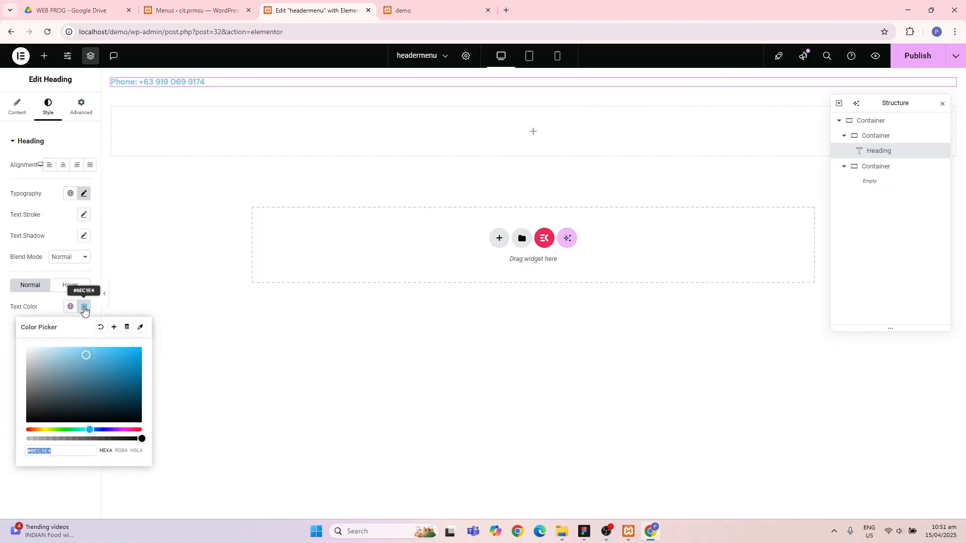
left_click_drag(40, 408, 18, 436)
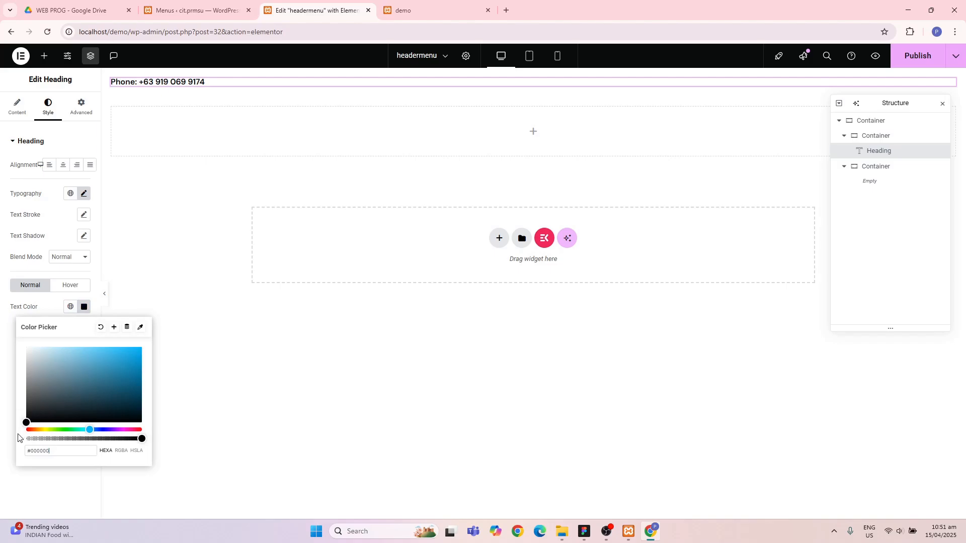
left_click(241, 340)
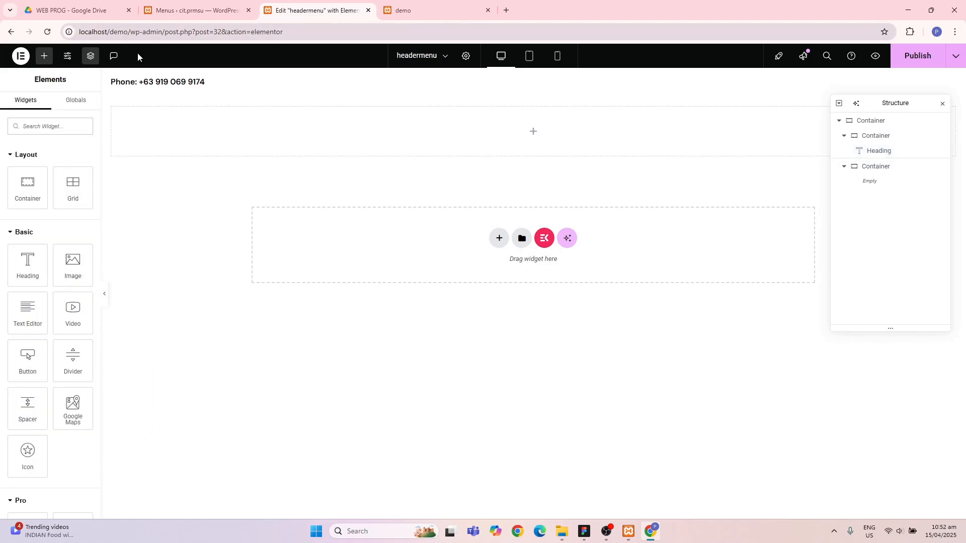
left_click(143, 83)
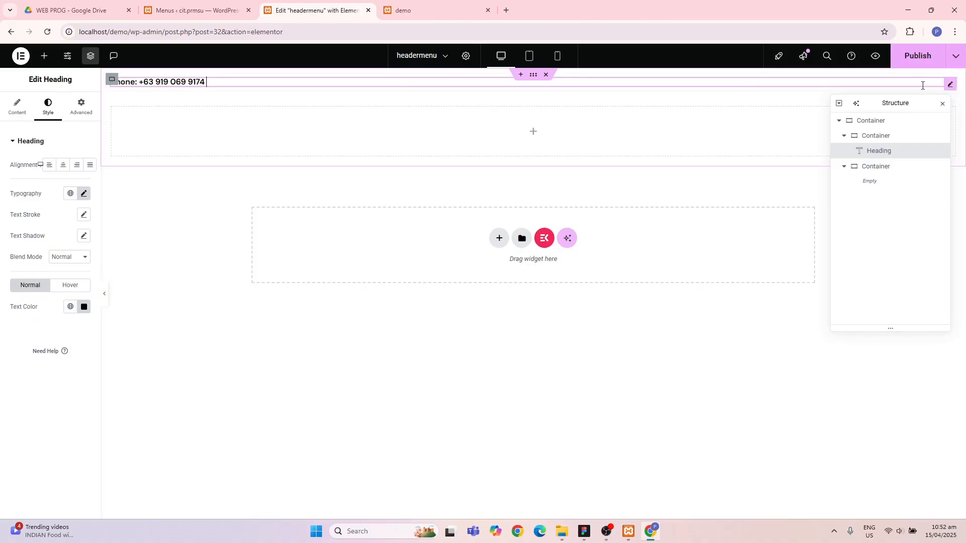
- Give the first inner container, which holds the phone heading, a classic background in black (#000000)
left_click(881, 141)
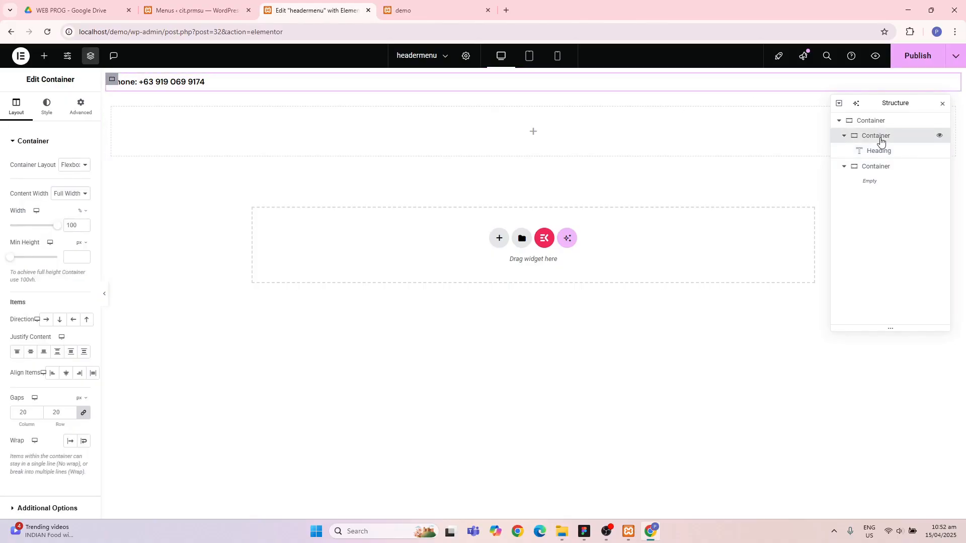
left_click(44, 104)
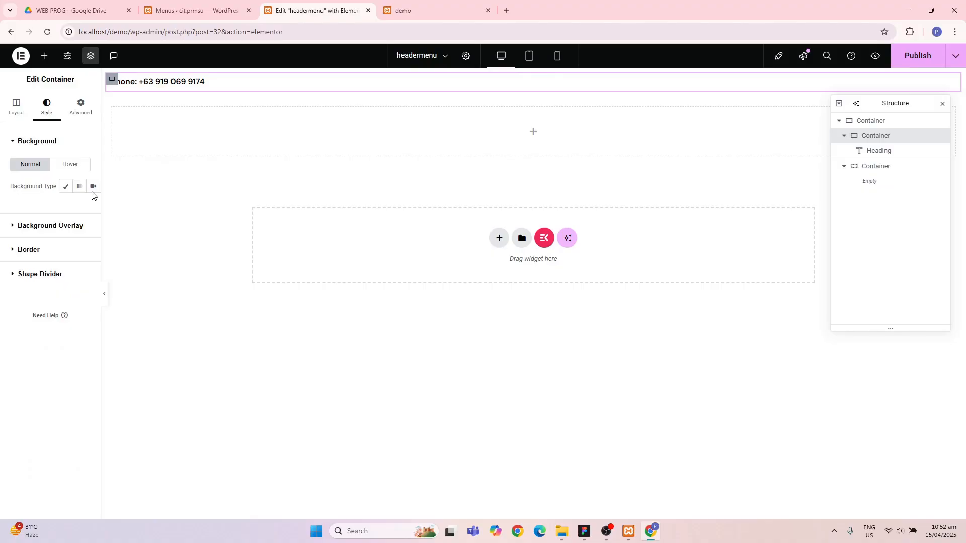
left_click(17, 112)
scroll(82, 345, "down", 1)
scroll(82, 345, "up", 1)
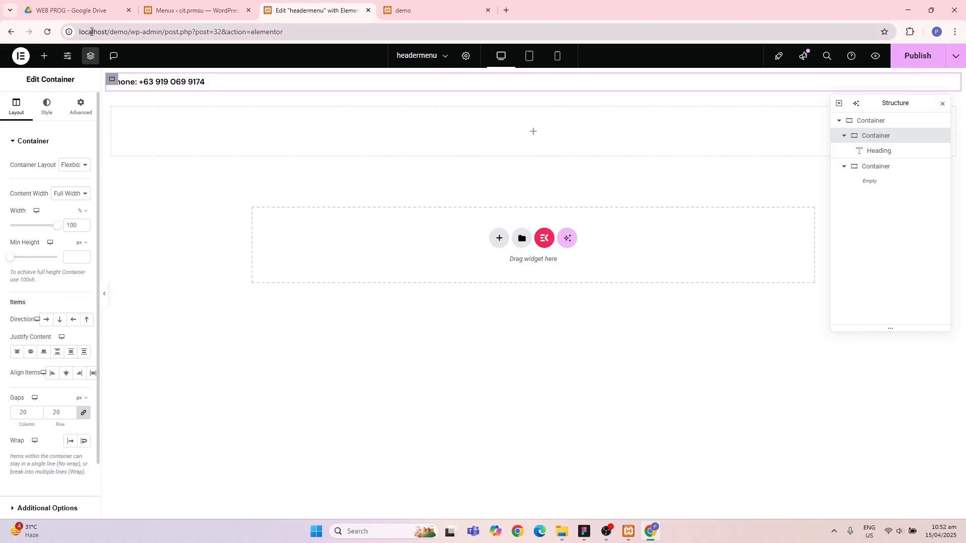
left_click(46, 110)
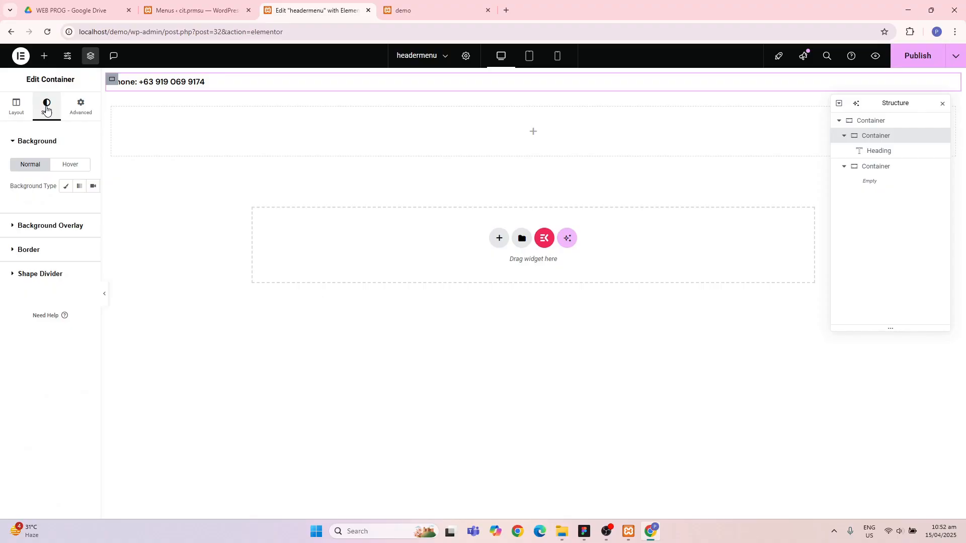
left_click(68, 188)
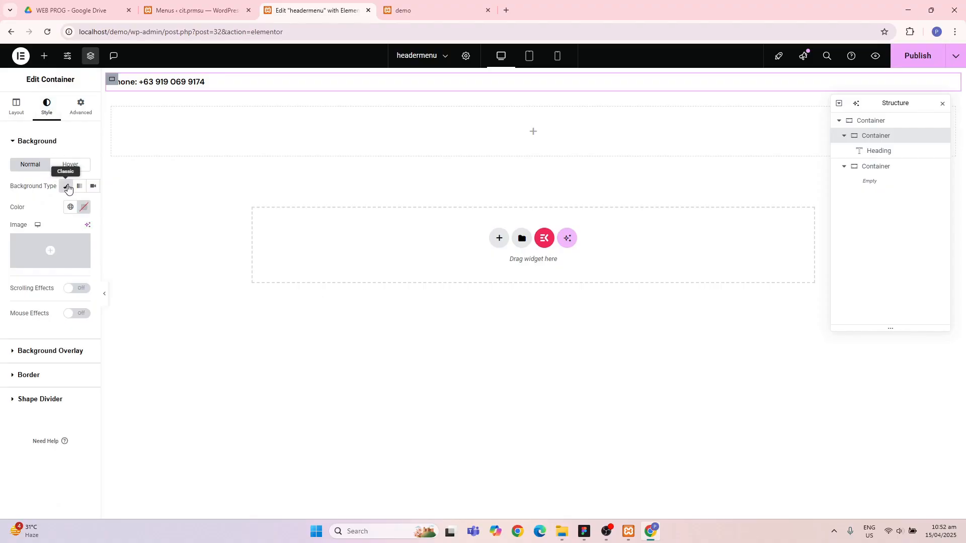
left_click(84, 207)
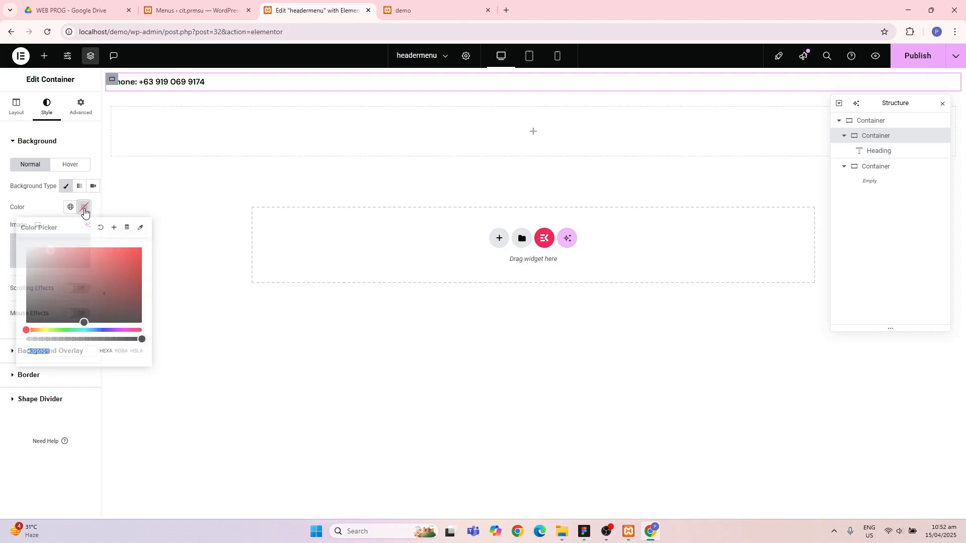
left_click_drag(45, 305, 15, 335)
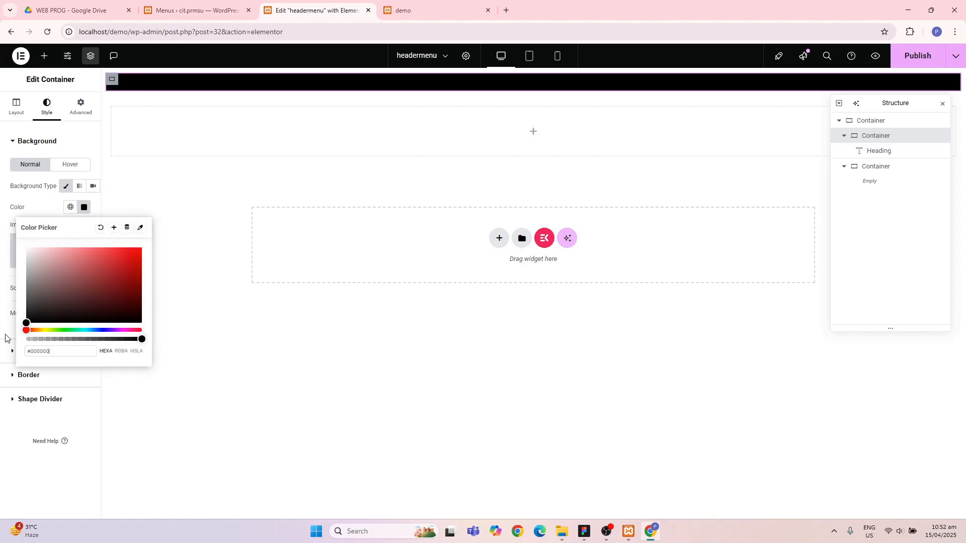
left_click(183, 254)
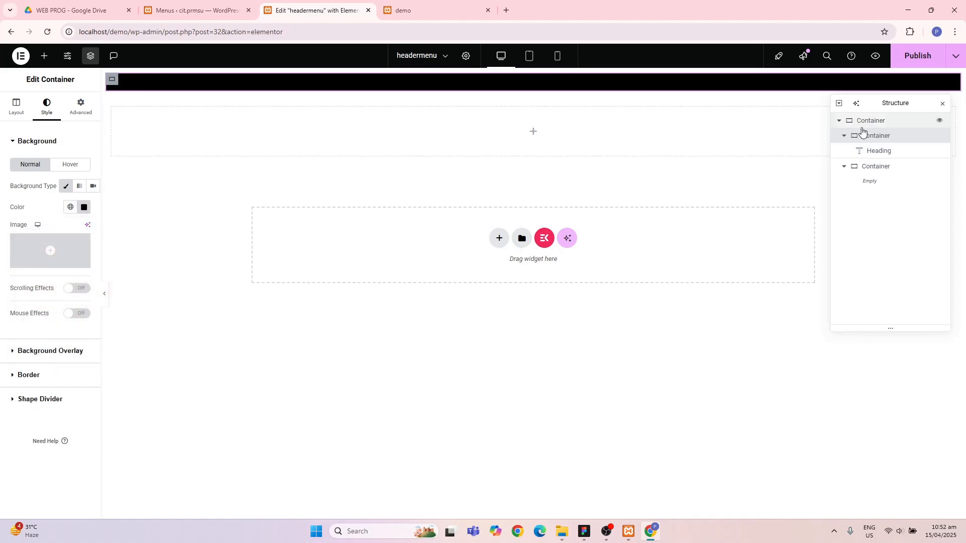
- Set the phone heading's text color to white (#FFFFFF)
left_click(892, 153)
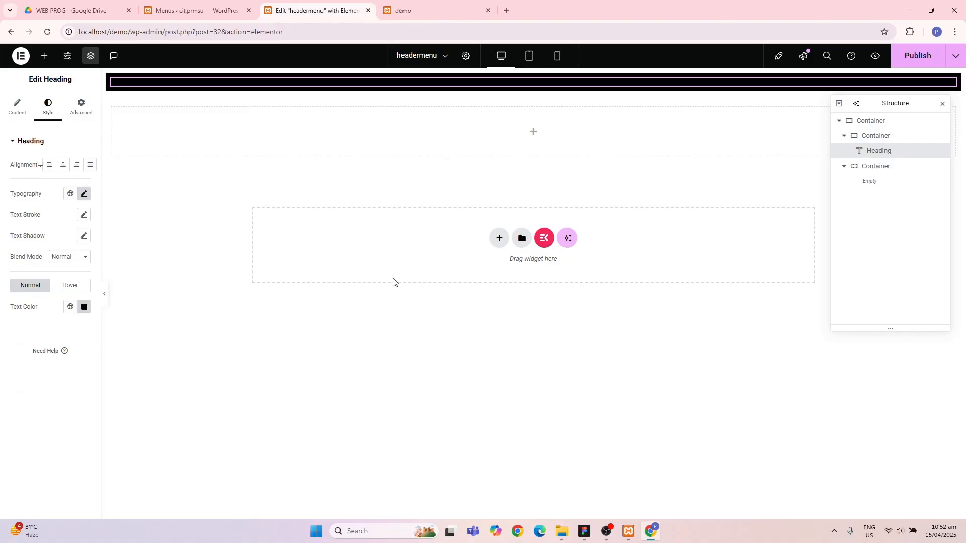
left_click(71, 307)
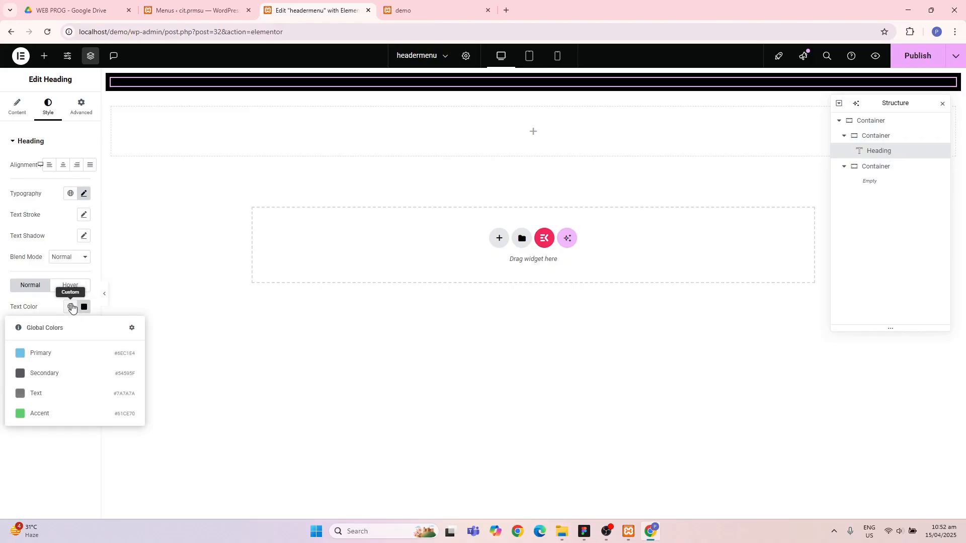
left_click(83, 307)
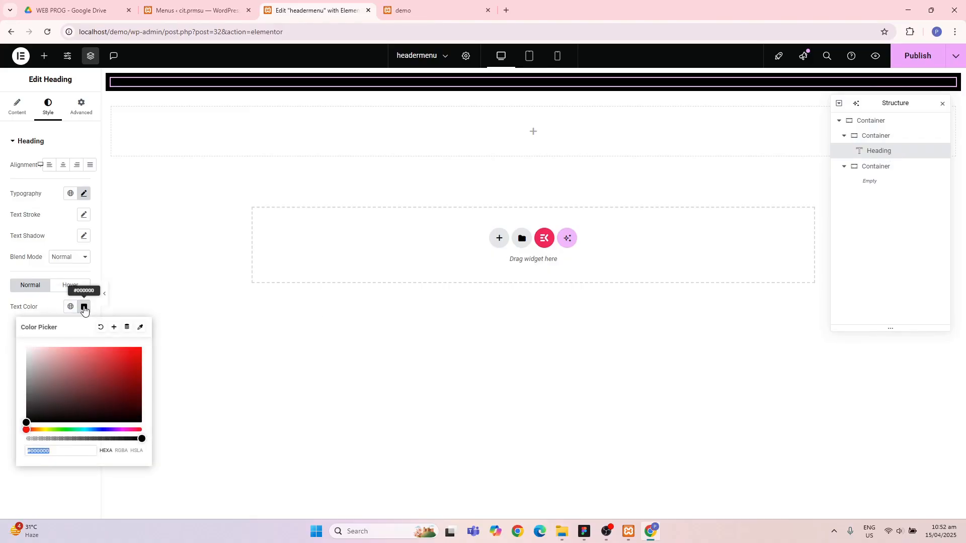
left_click_drag(40, 358, 22, 345)
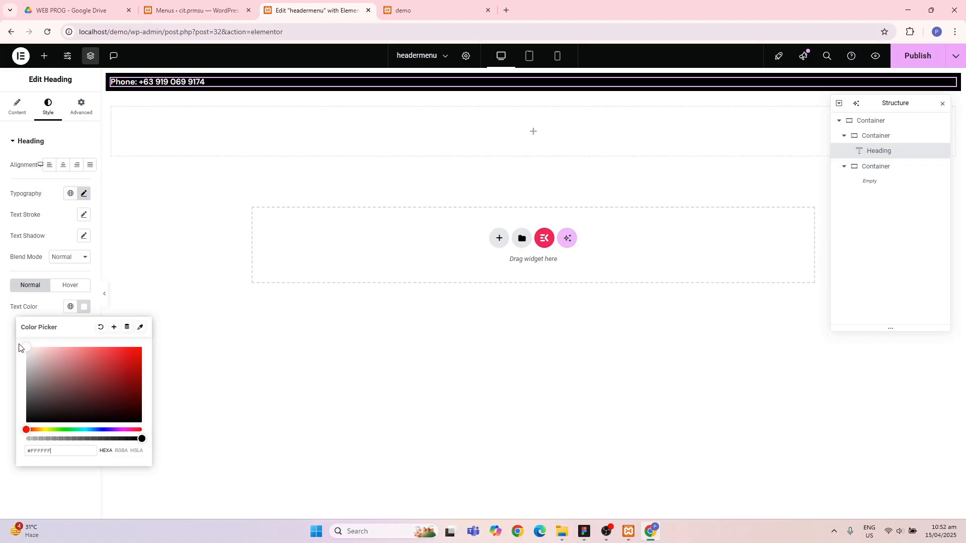
left_click(192, 322)
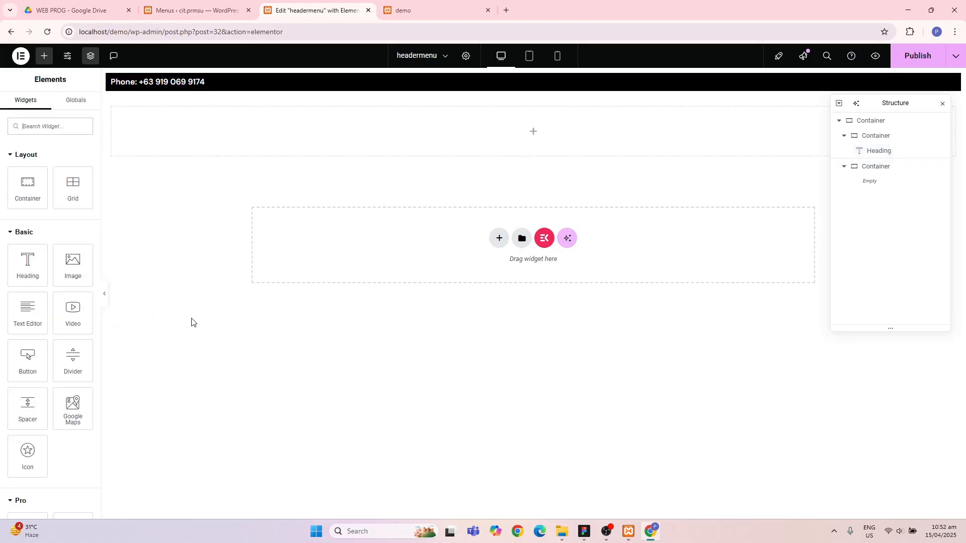
- Duplicate the phone heading twice inside the black container to make three headings
left_click(878, 151)
right_click(878, 152)
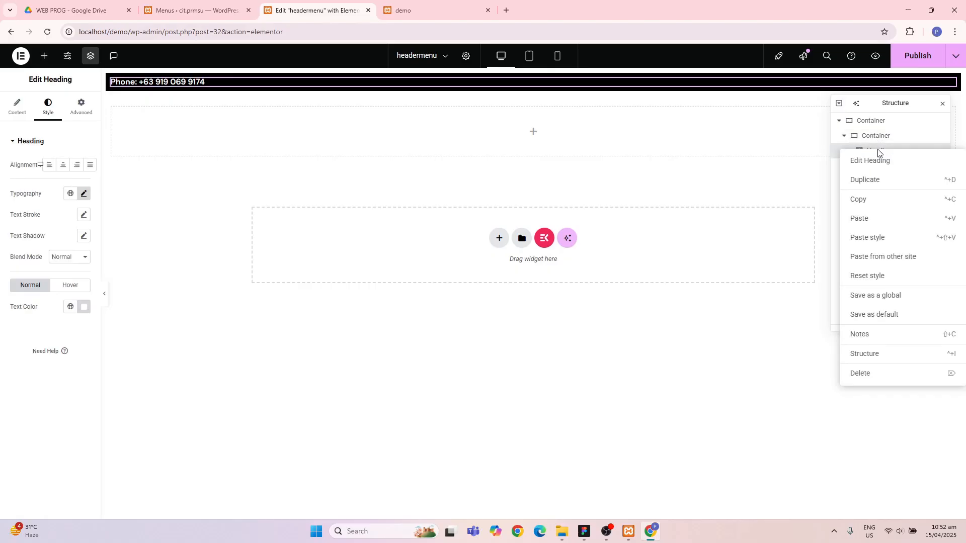
left_click(882, 185)
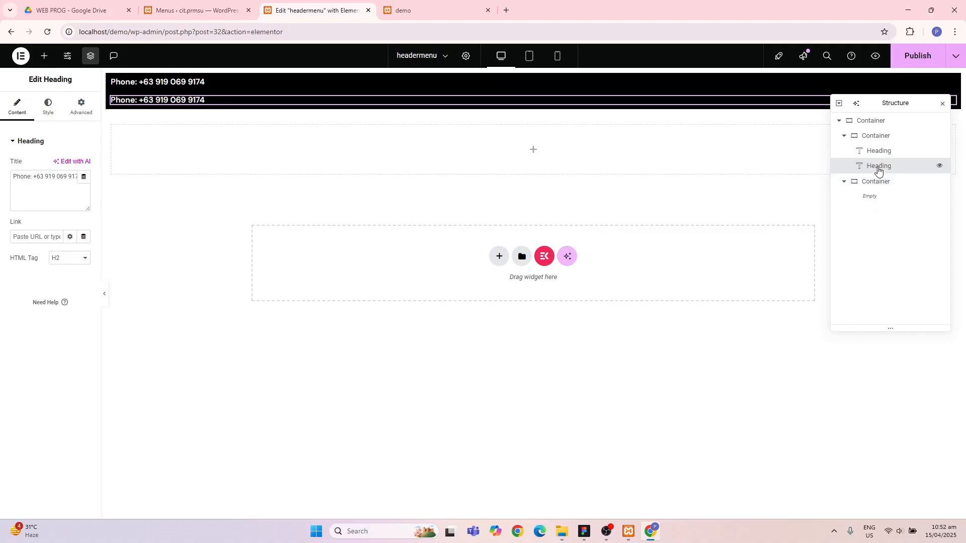
right_click(878, 166)
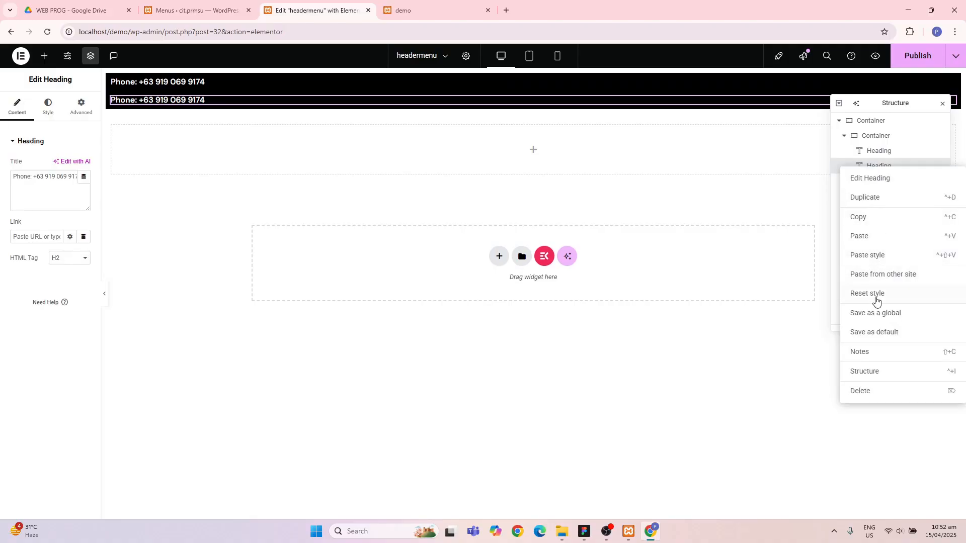
left_click(874, 200)
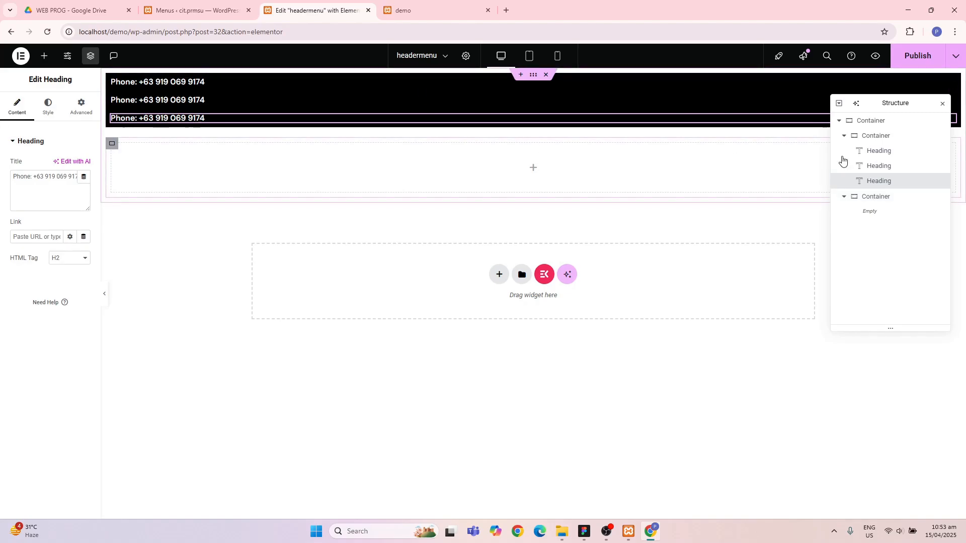
- Check the contact bar's layout in Figma and set the black container's item direction to Row - horizontal in Elementor
left_click(905, 138)
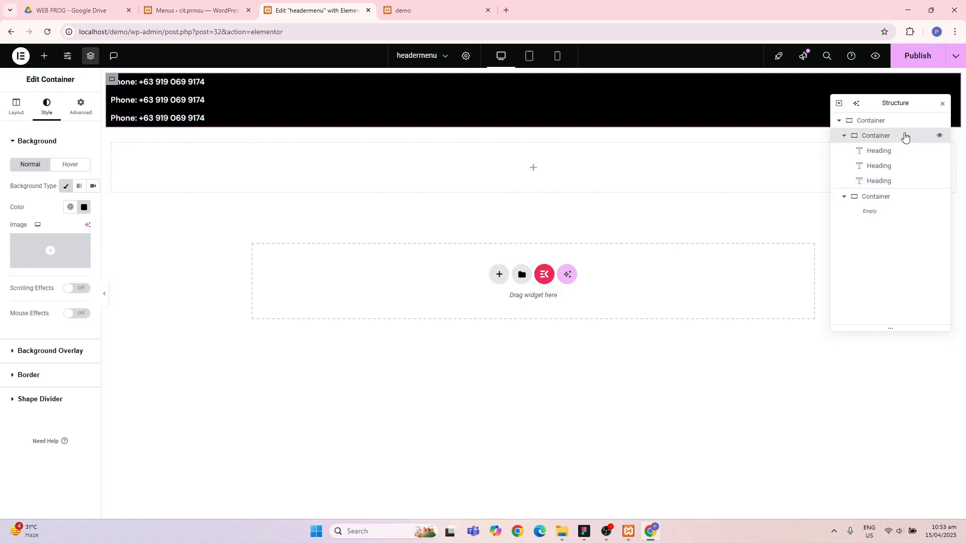
left_click(583, 541)
left_click(582, 540)
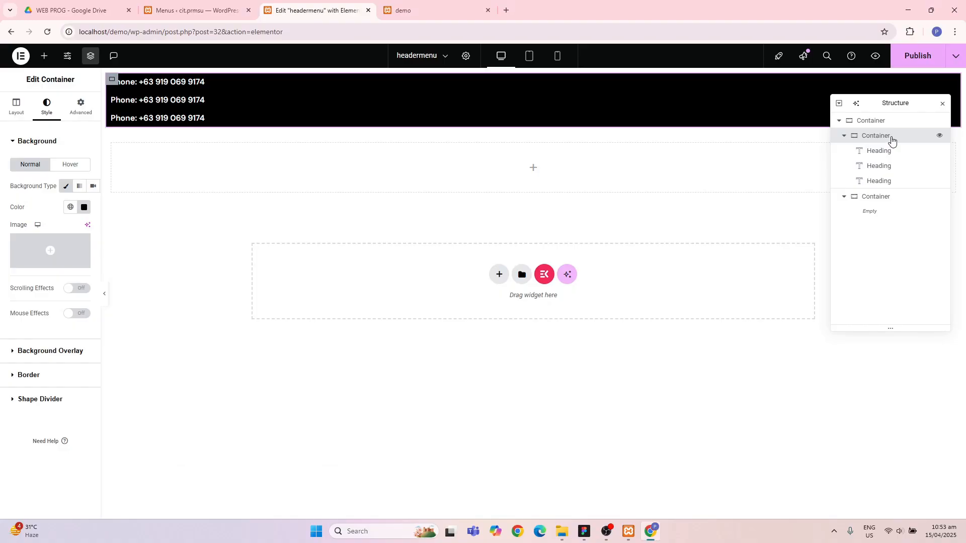
left_click(15, 106)
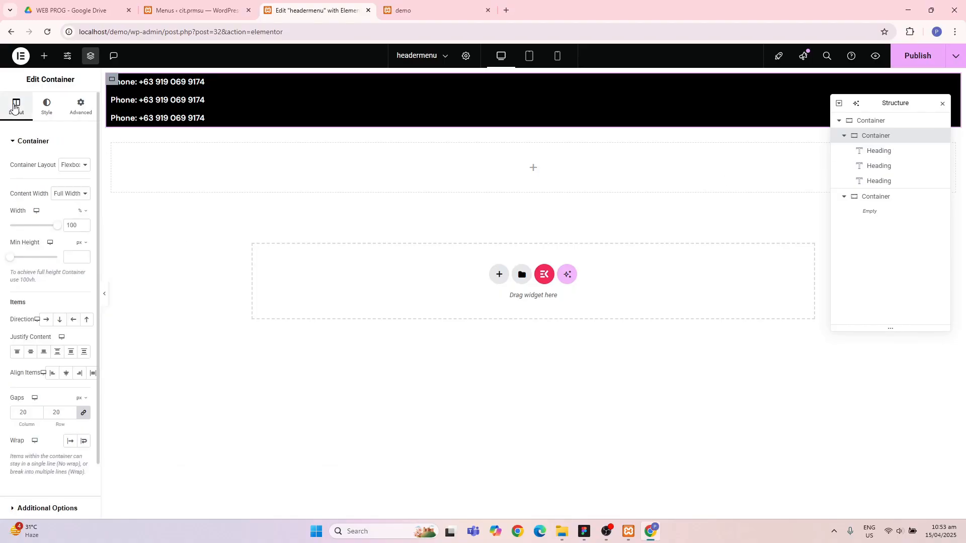
left_click(45, 323)
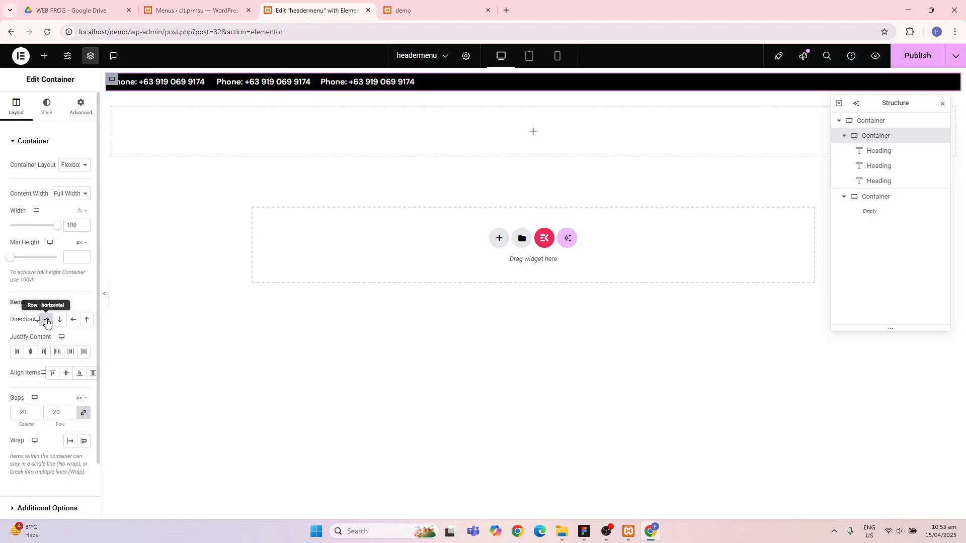
- Try the Column - vertical, Row - reversed and Column - reversed directions on the black container, and return it to Row - horizontal
left_click(59, 321)
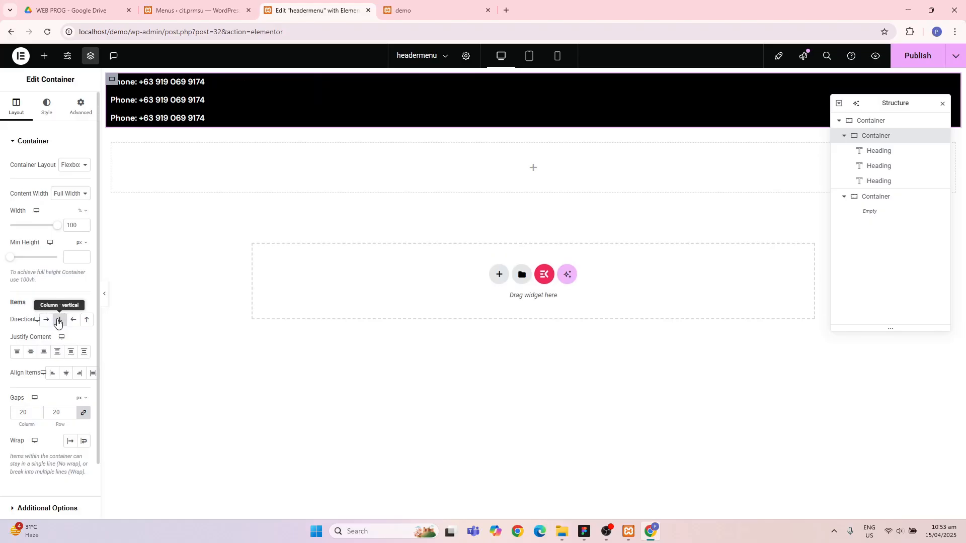
left_click(72, 321)
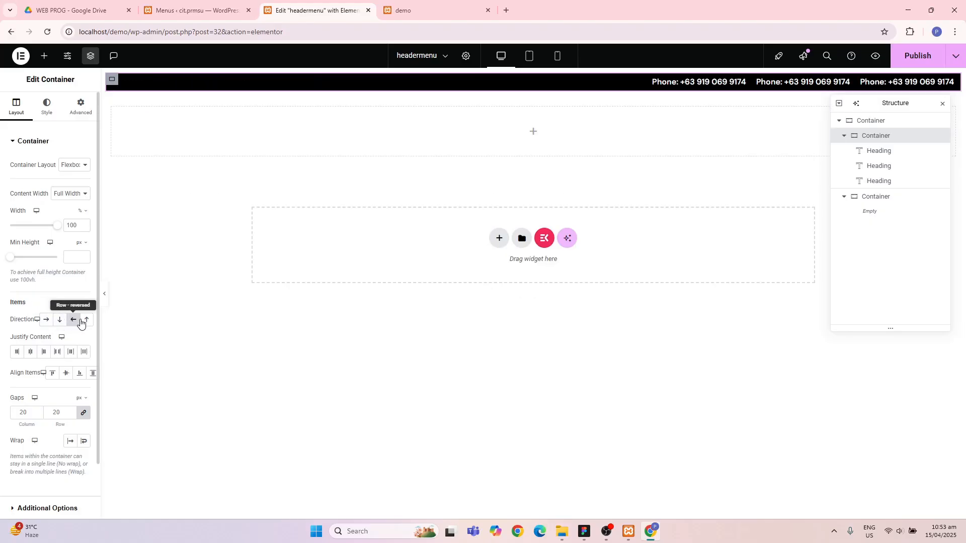
left_click(88, 321)
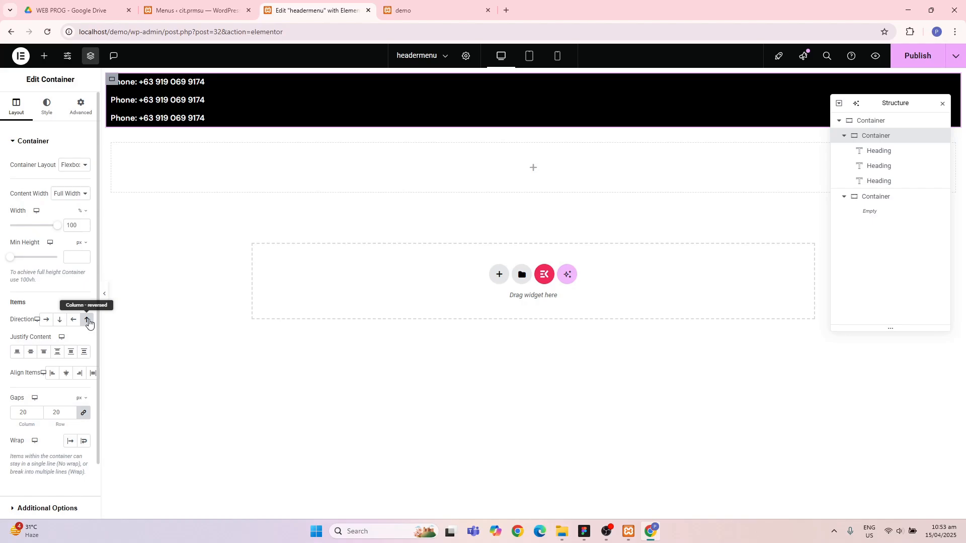
left_click(48, 321)
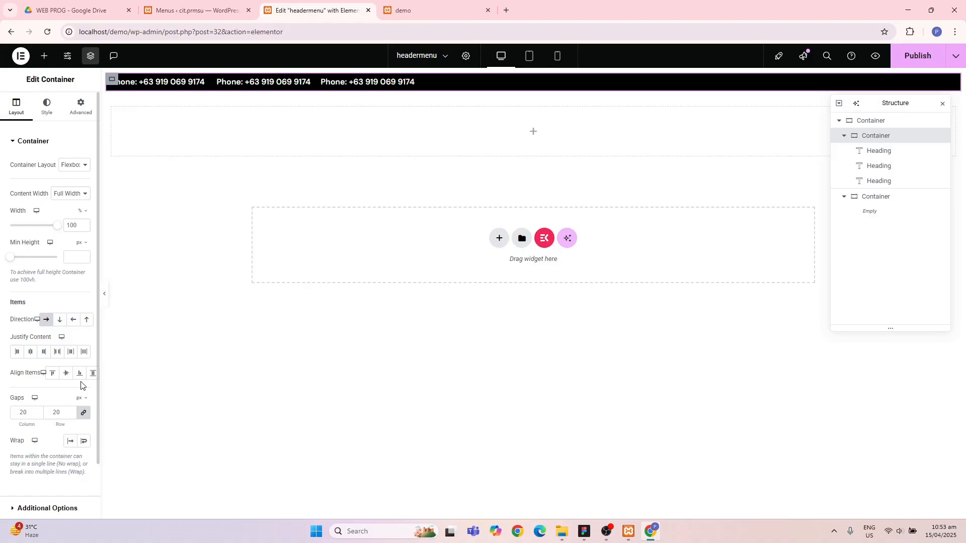
- Replace the second heading's title in the black container with the email line copied from the Figma Home design
left_click(857, 151)
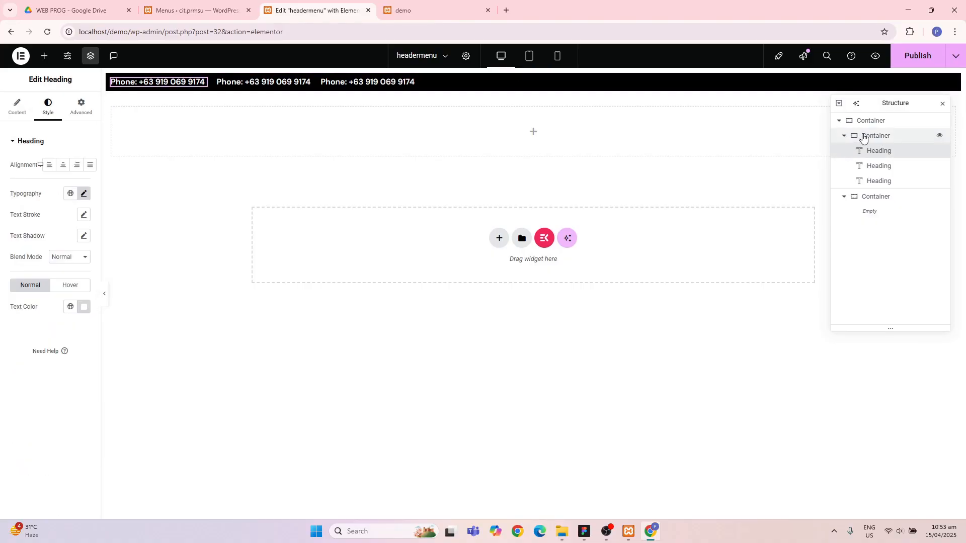
left_click(864, 137)
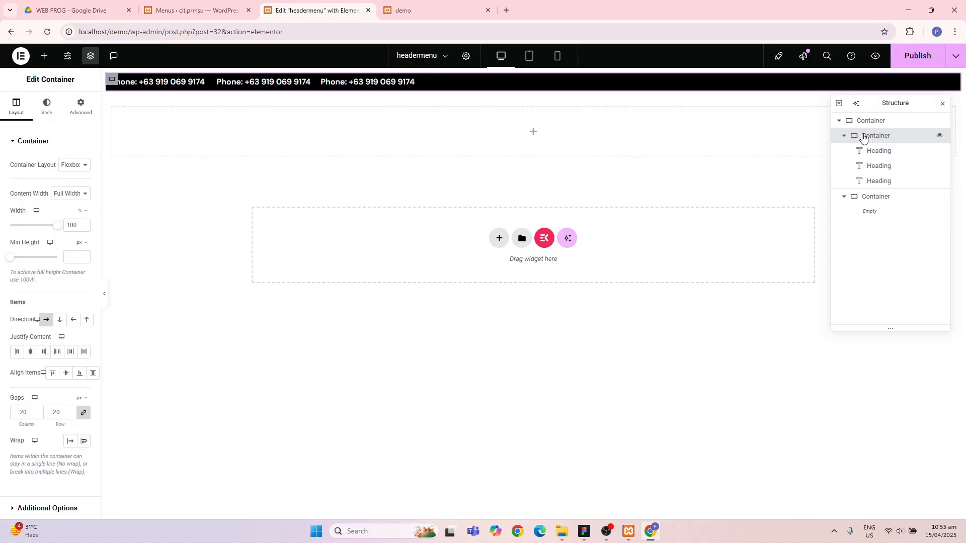
left_click(306, 84)
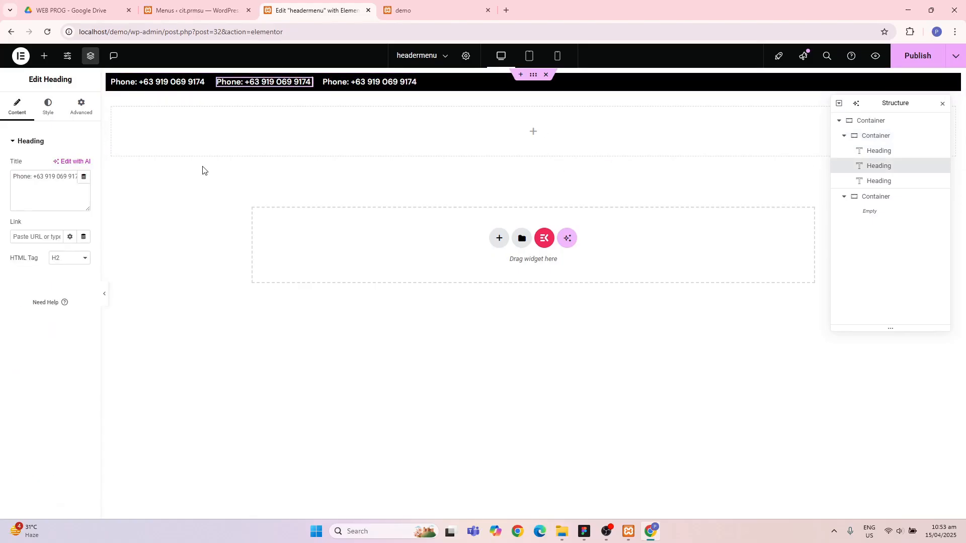
key("alt+Tab")
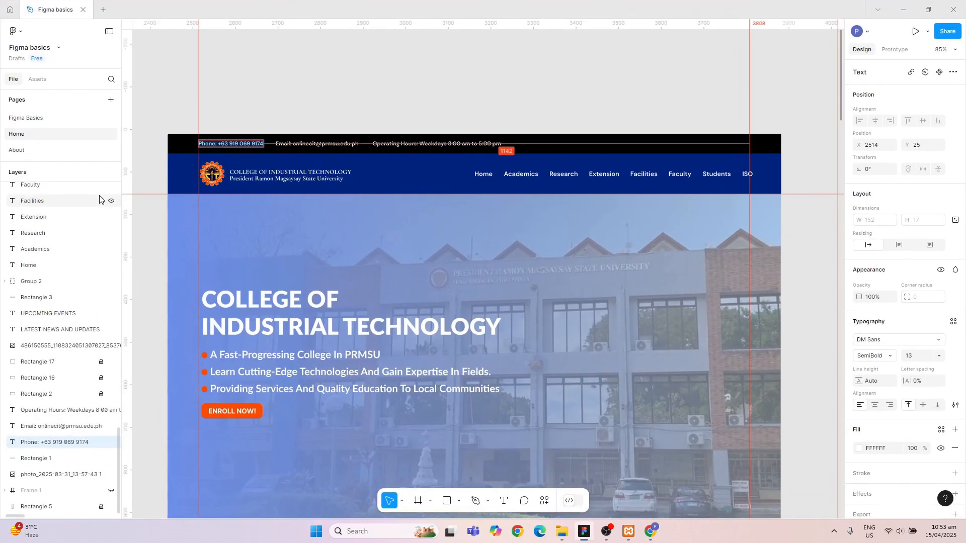
left_click(304, 145)
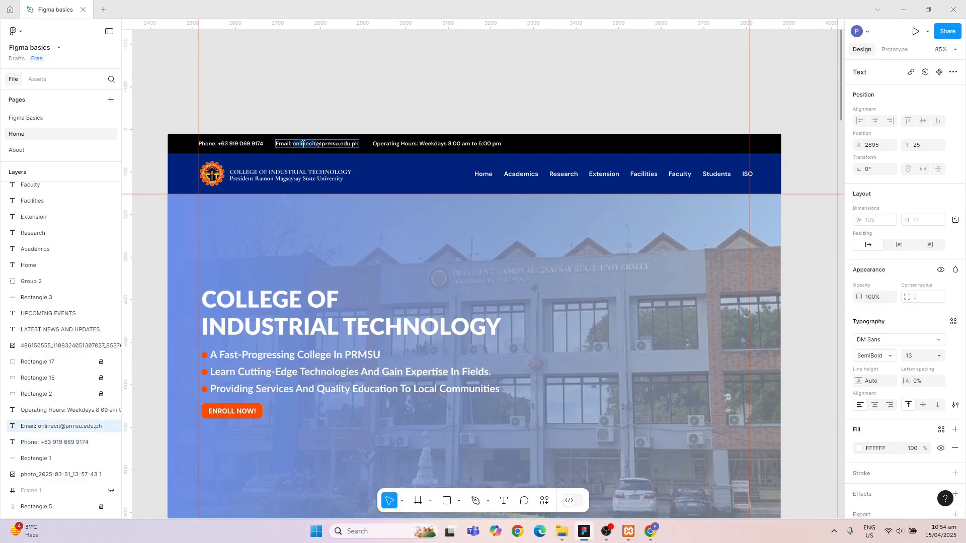
key("ctrl+a")
key("ctrl+c")
key("alt+Tab")
left_click(54, 182)
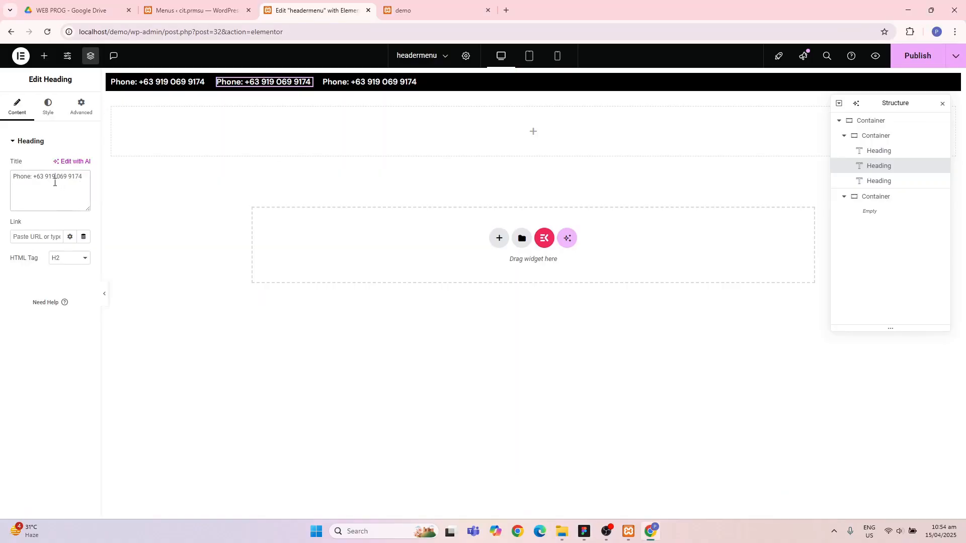
key("ctrl+a")
key("BackSpace")
key("ctrl+v")
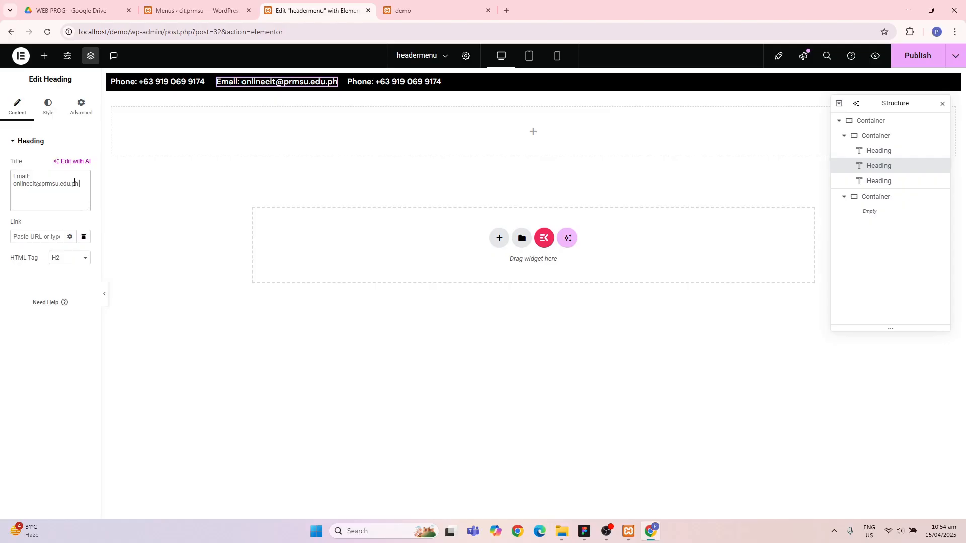
- Set the third heading's title to "Operating Hours: Weekdays 8:00 am to 5:00 pm", copied from the Figma Home design
left_click(872, 185)
key("alt+Tab")
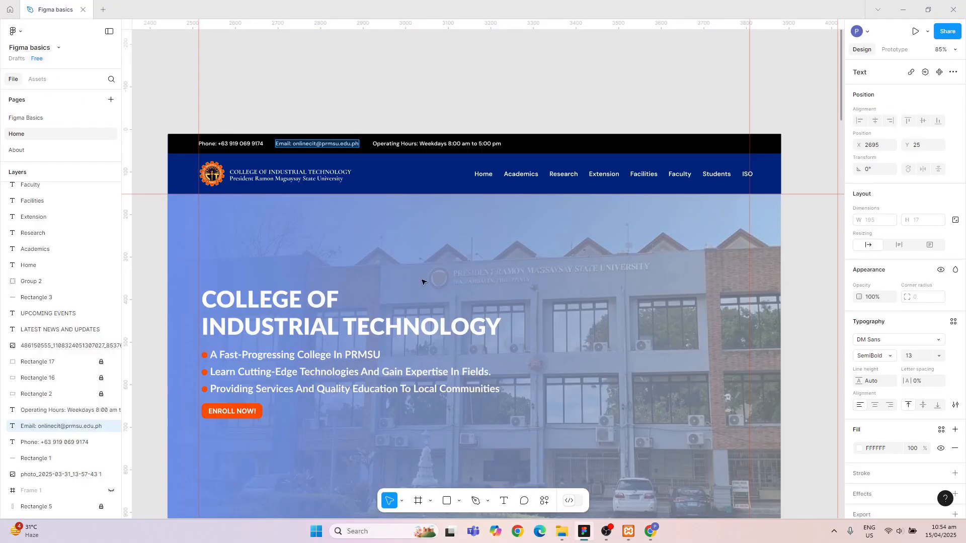
left_click(388, 145)
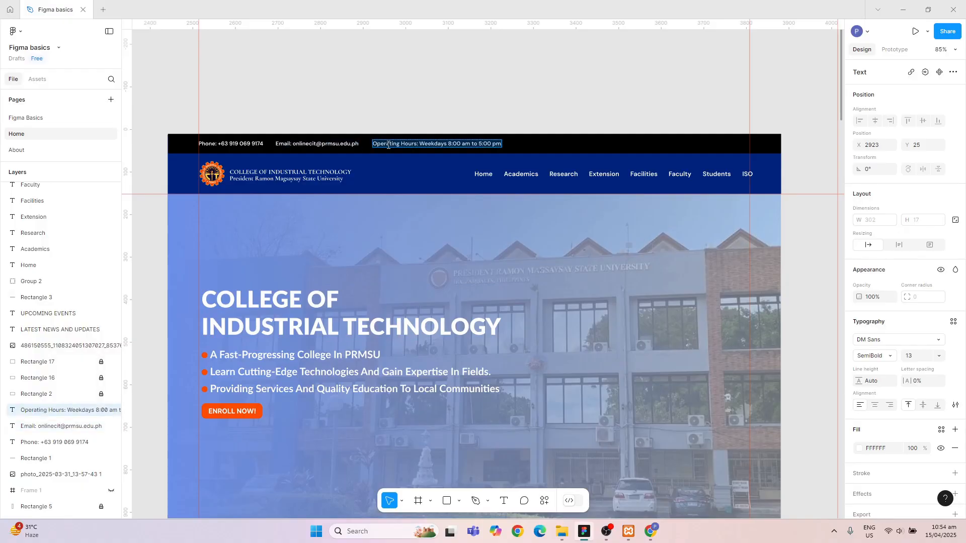
key("alt+Tab")
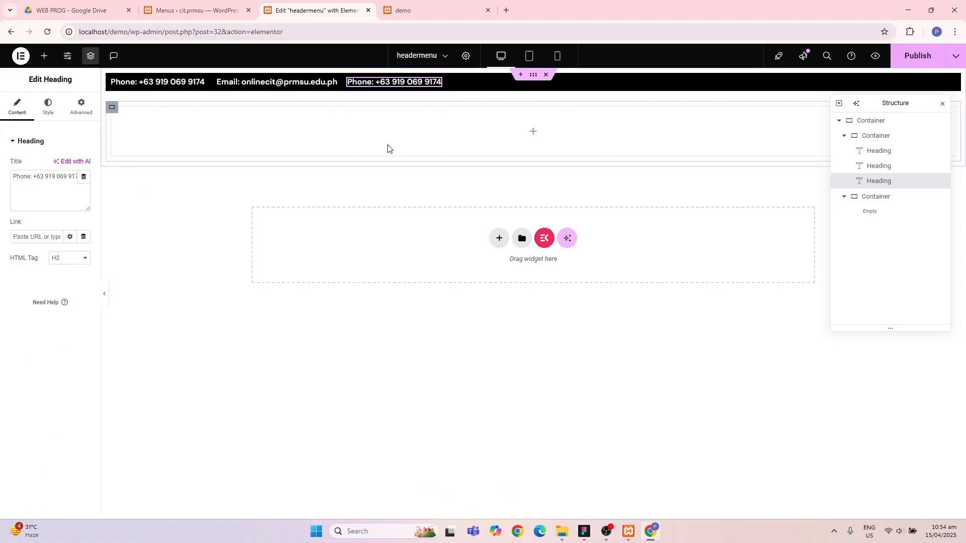
left_click(47, 182)
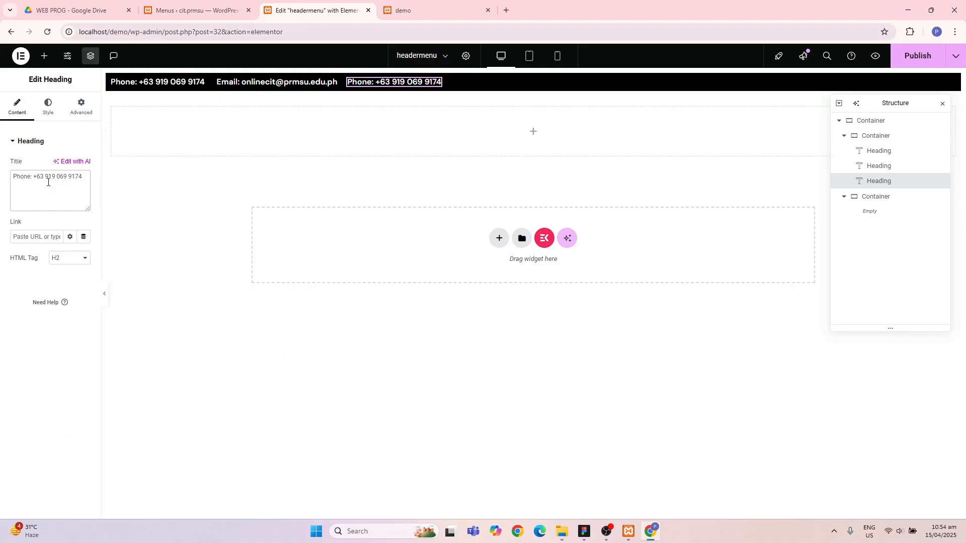
key("ctrl+a")
key("BackSpace")
type("Operating Hours: Weekdays 8:00 am to 5:00 pm")
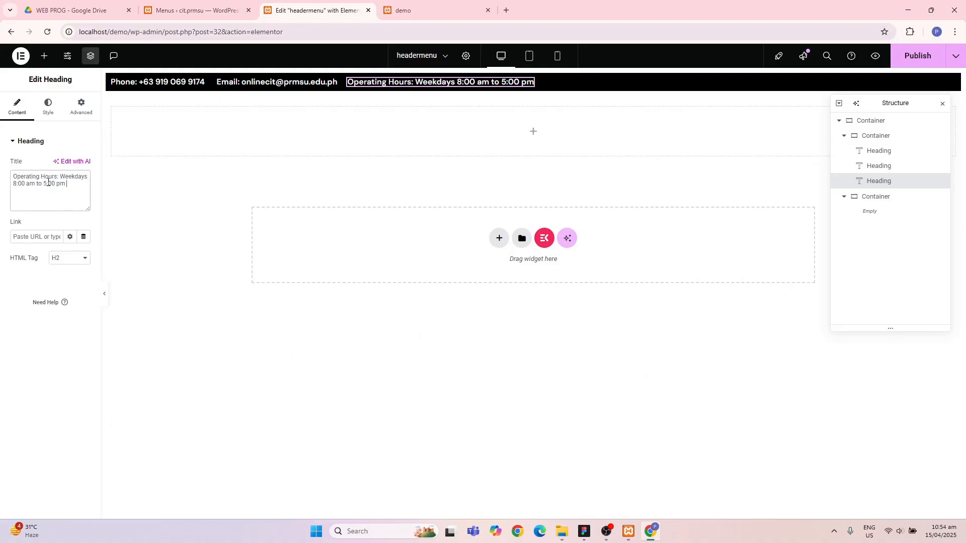
left_click(150, 261)
- Examine the black container's advanced settings for motion effects, transform, responsive visibility, attributes and custom CSS
left_click(944, 105)
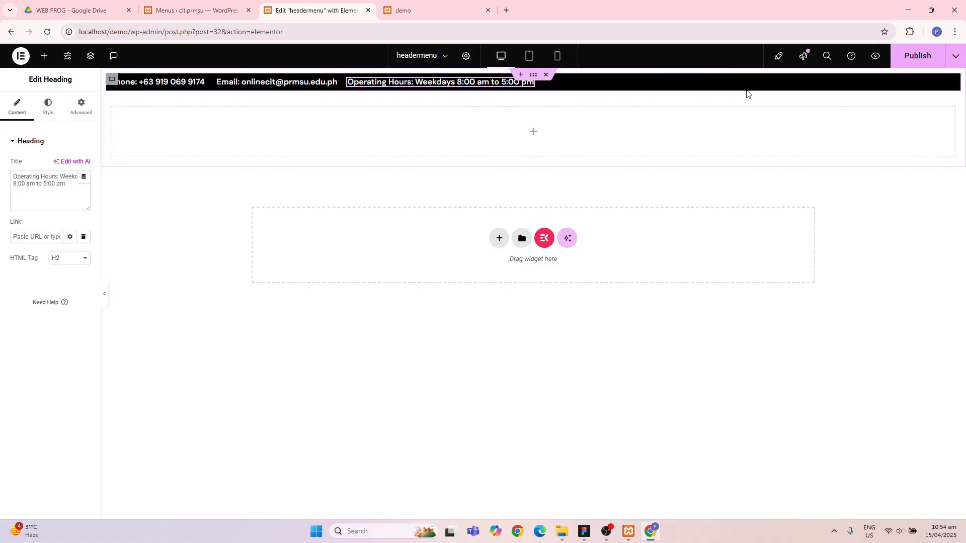
left_click(91, 56)
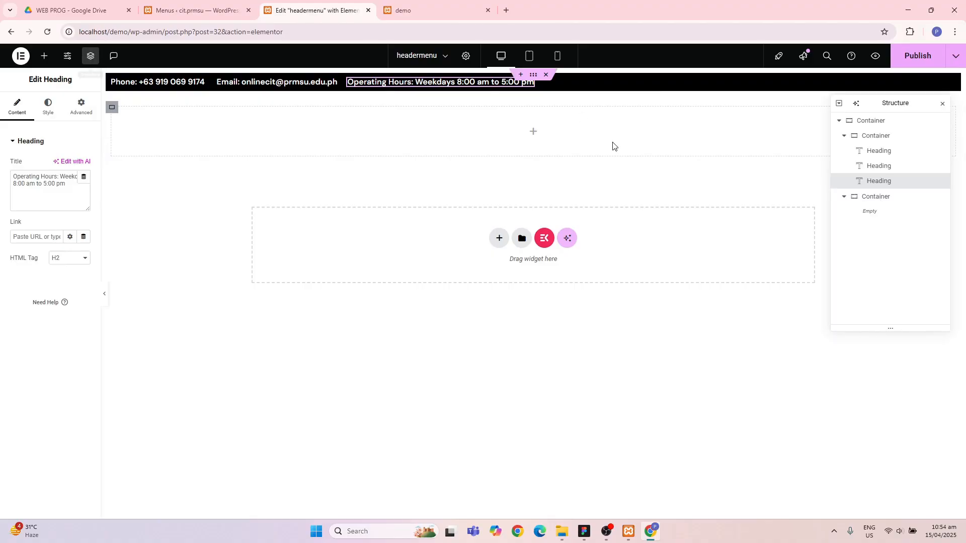
left_click(884, 135)
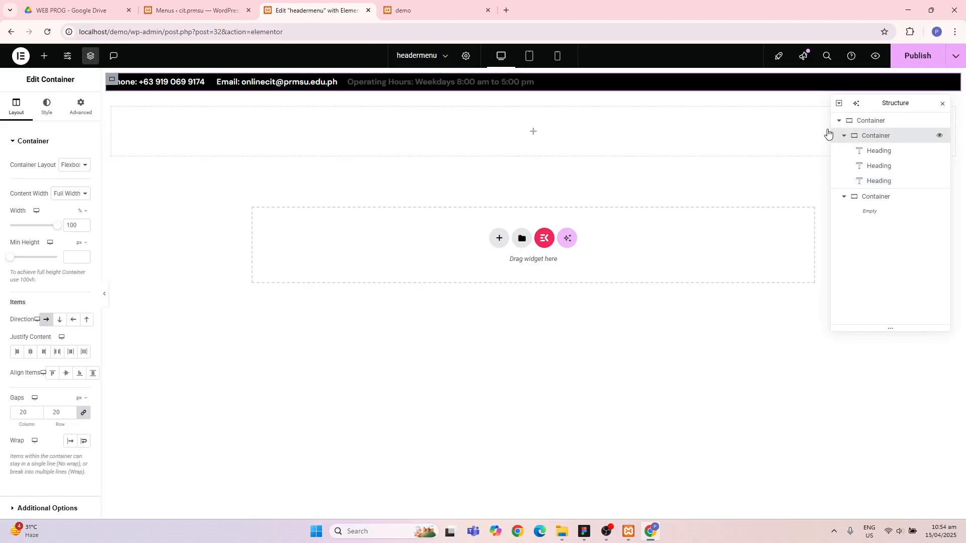
left_click(80, 104)
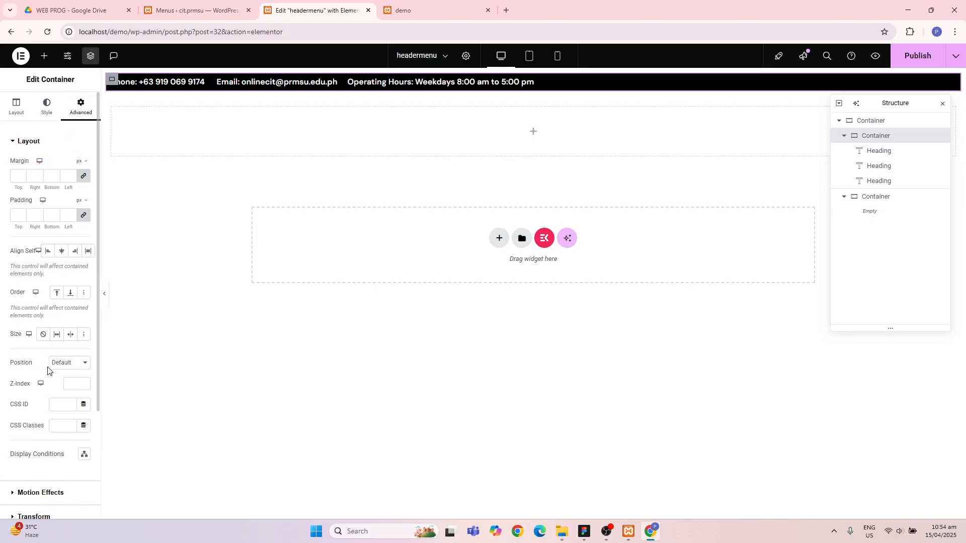
scroll(48, 372, "down", 3)
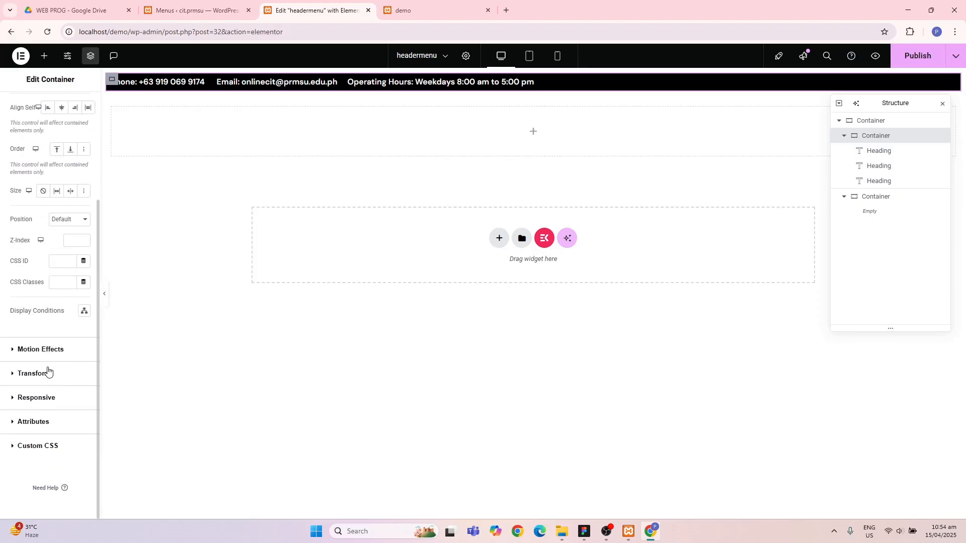
left_click(12, 351)
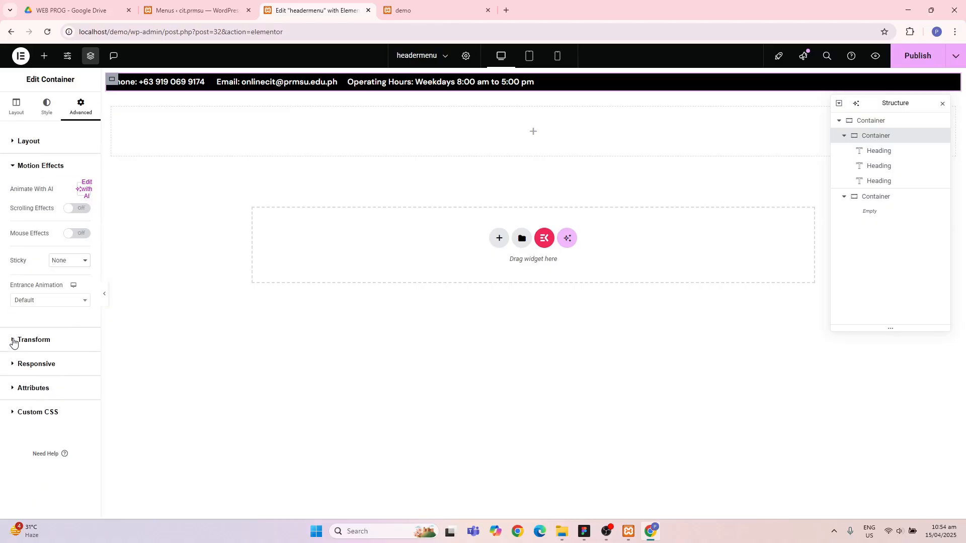
left_click(11, 341)
scroll(13, 342, "down", 1)
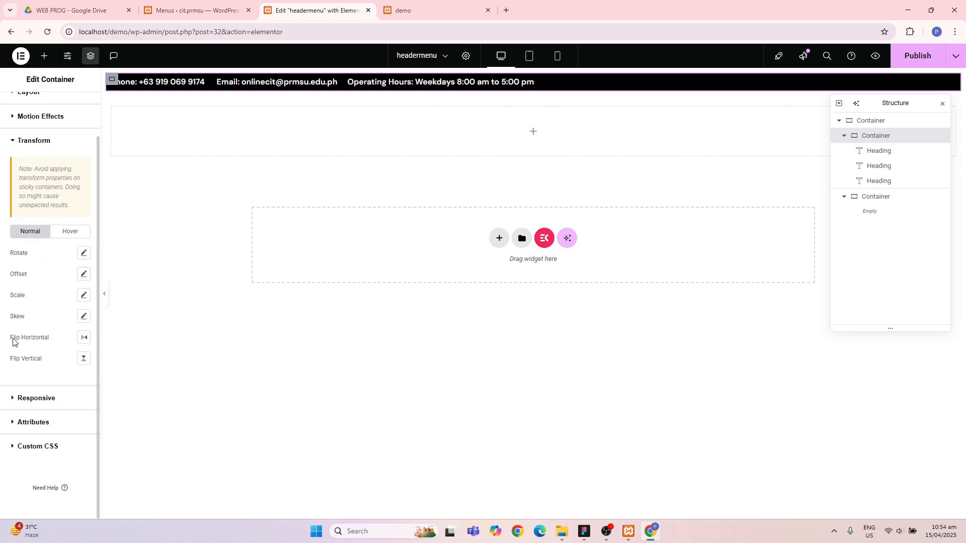
left_click(12, 399)
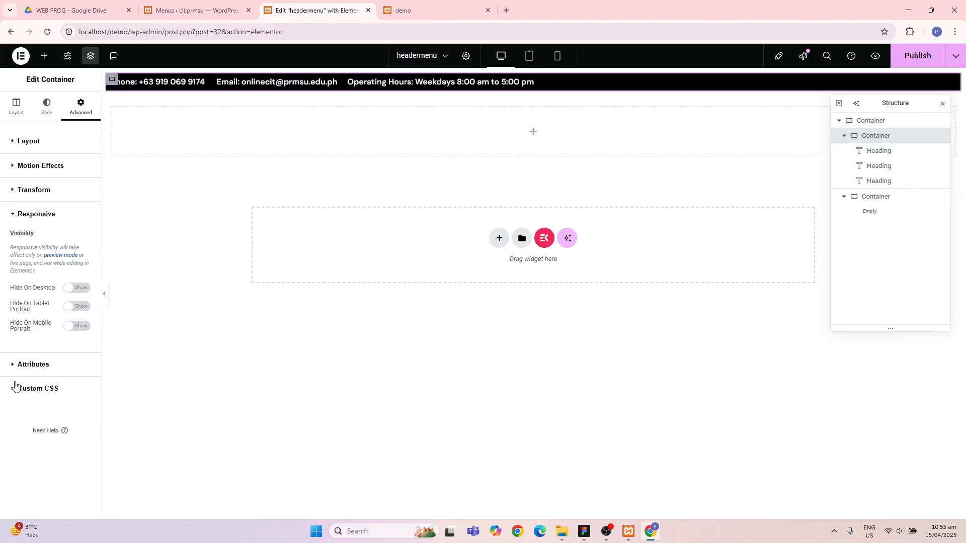
left_click(13, 367)
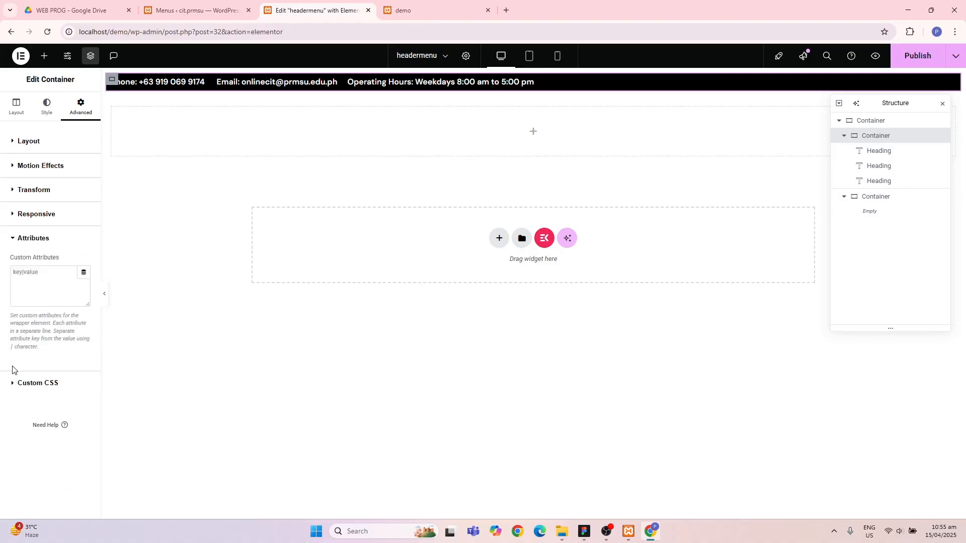
left_click(13, 384)
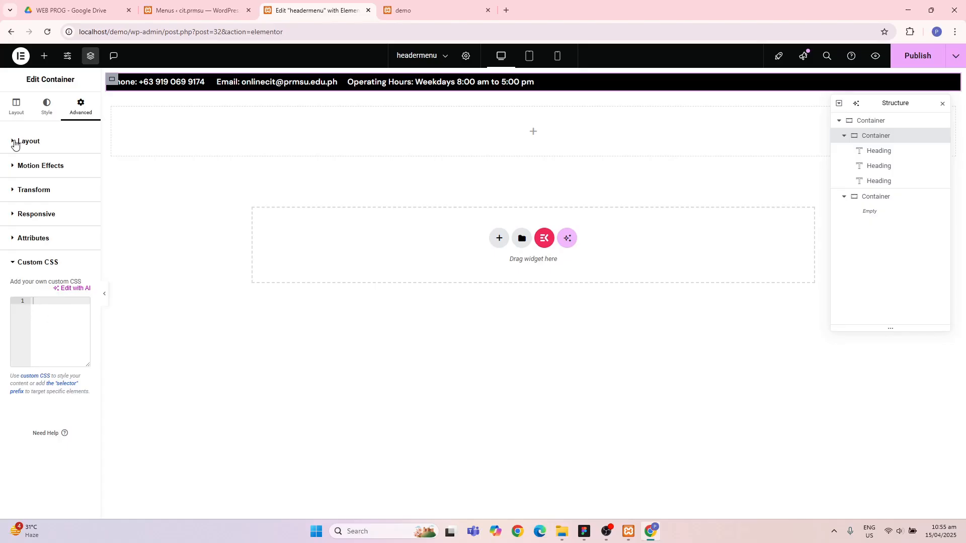
- Unlink the black container's margin values and its padding values so each side can be set separately
left_click(15, 142)
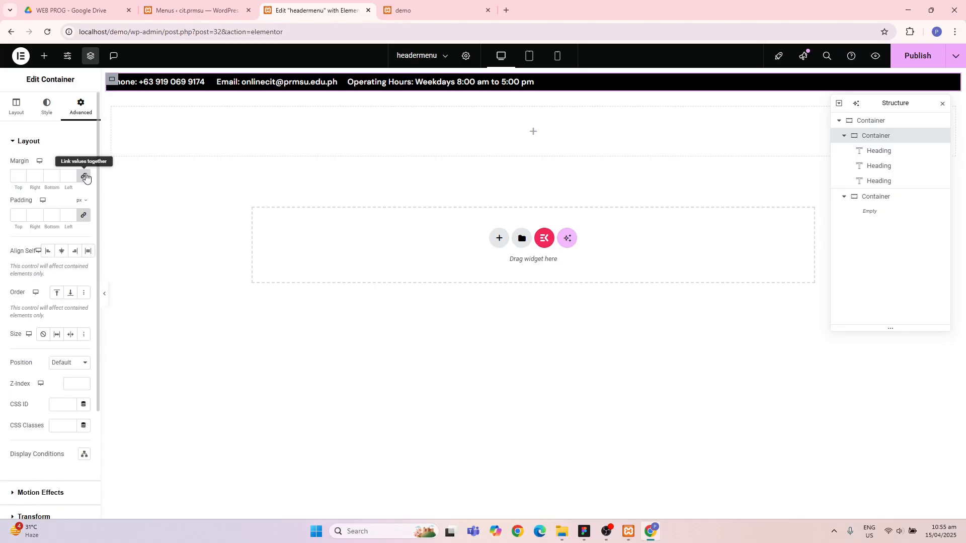
left_click(85, 177)
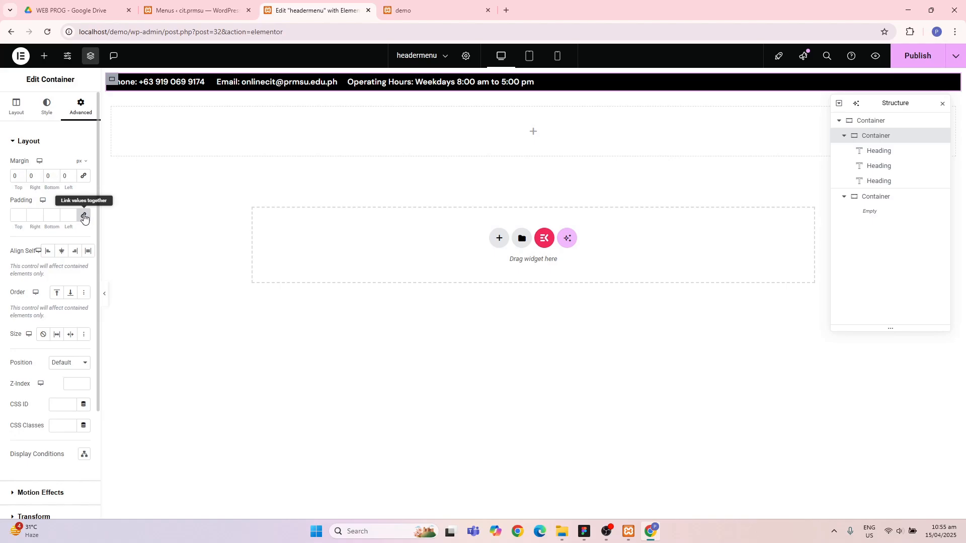
left_click(84, 218)
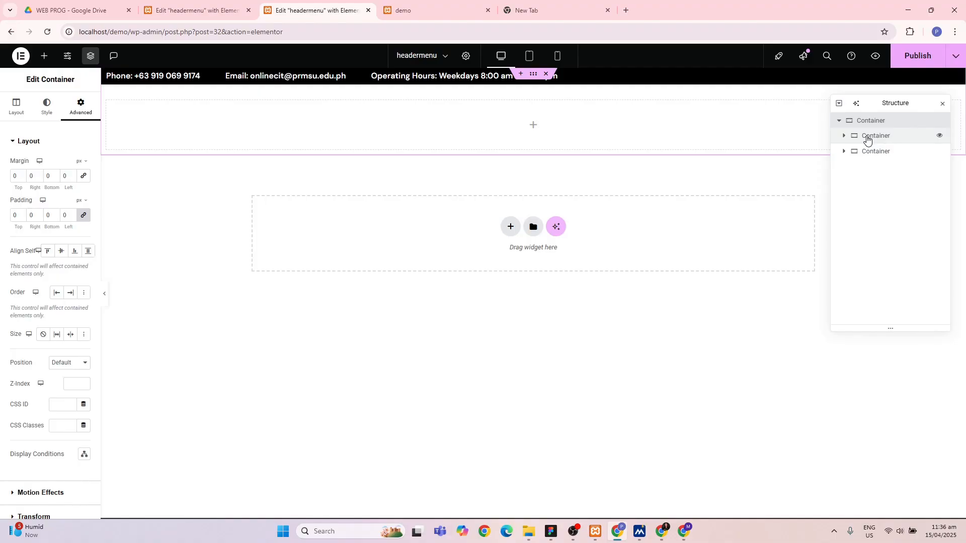
- Select the black contact bar container and check the header at full width with the editing interface hidden
left_click(857, 139)
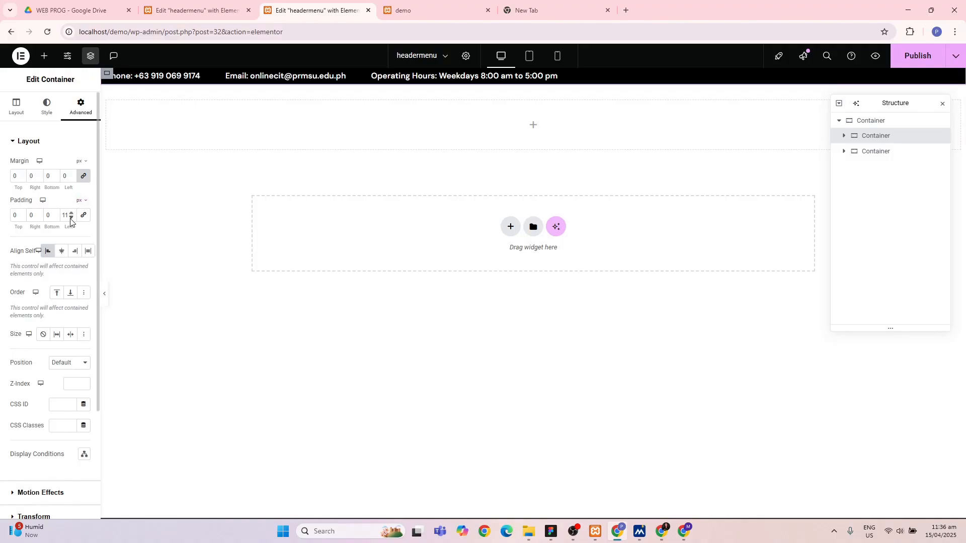
left_click(104, 291)
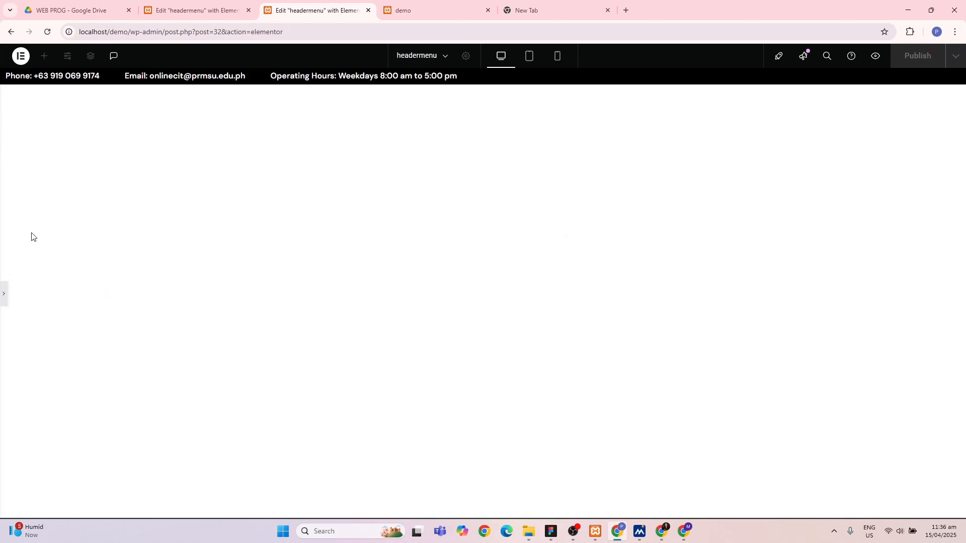
left_click(3, 295)
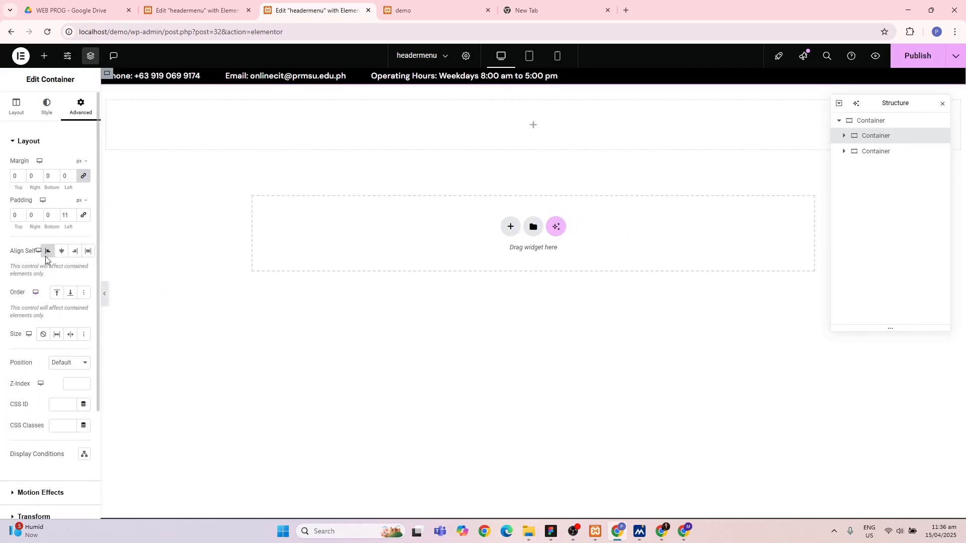
- Try left padding up to 71 px on the black container, and return it to 11 px
left_click(70, 213)
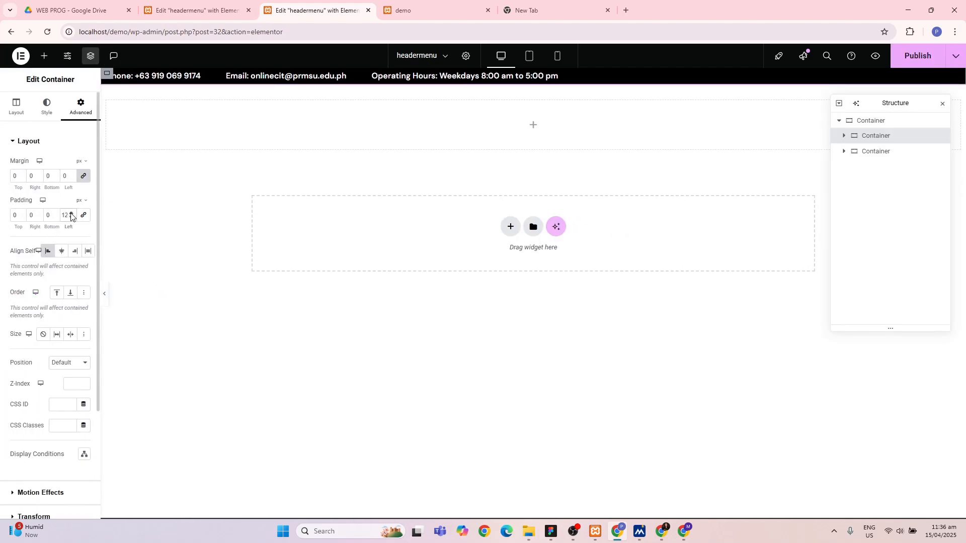
left_click_drag(70, 214, 71, 215)
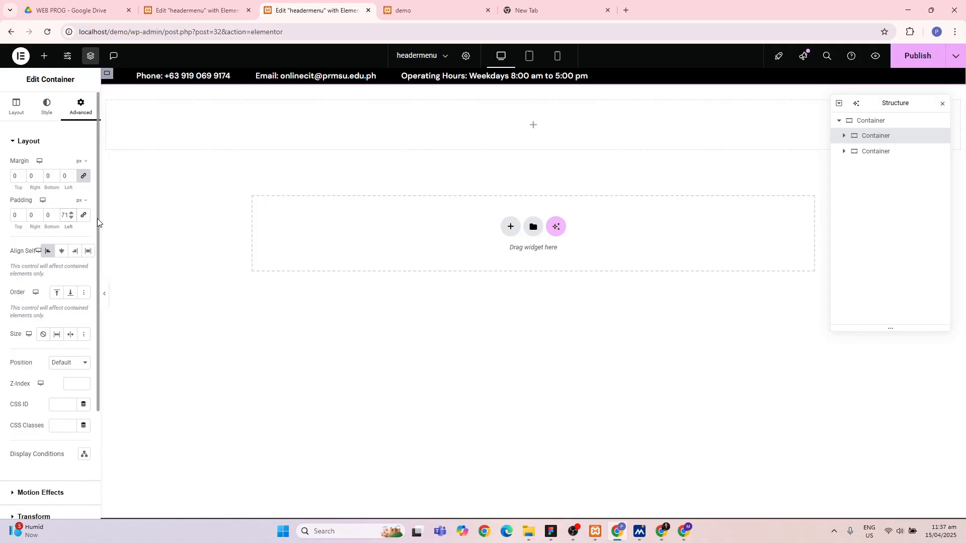
left_click(71, 218)
left_click(71, 218)
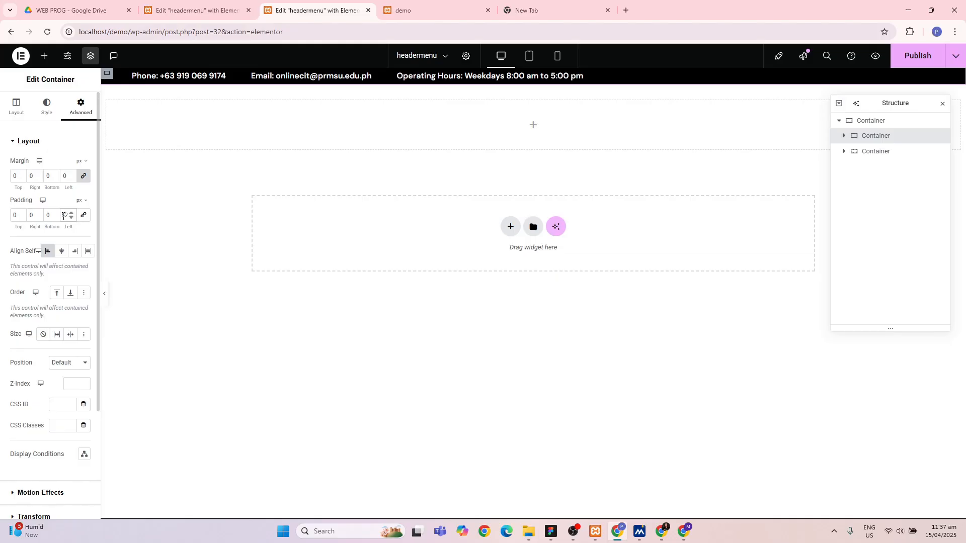
double_click(62, 216)
key("BackSpace")
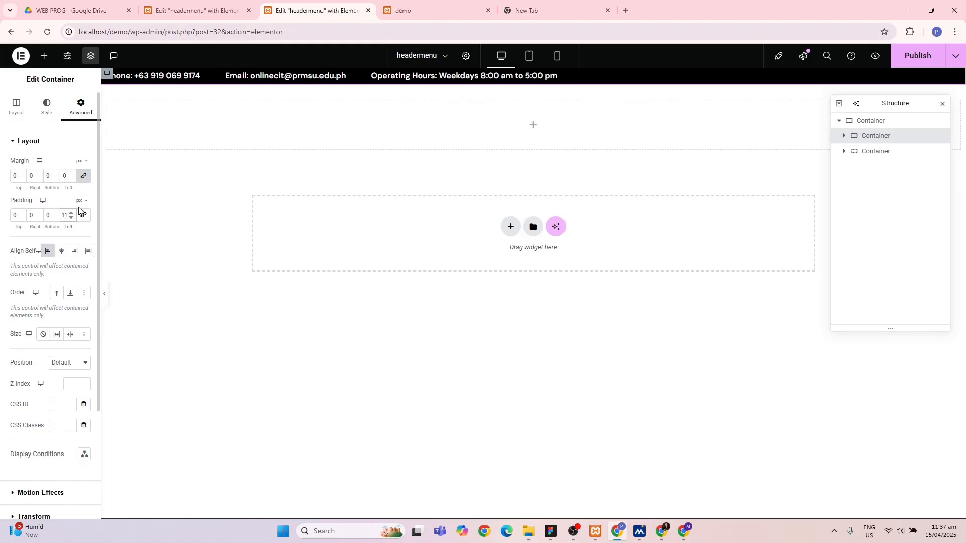
- Link the black container's padding values, try a larger equal padding on all sides, and return them to 0 px
left_click(86, 217)
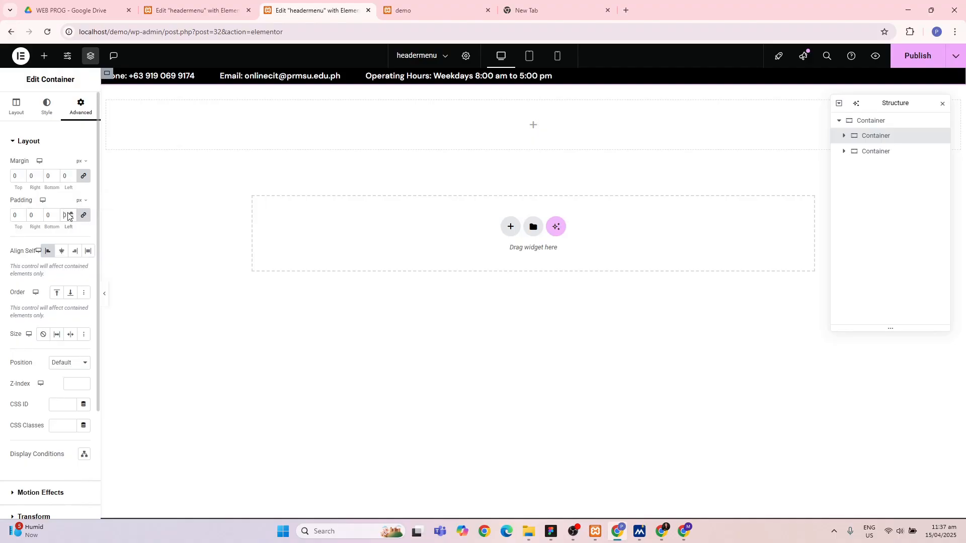
scroll(68, 216, "up", 11)
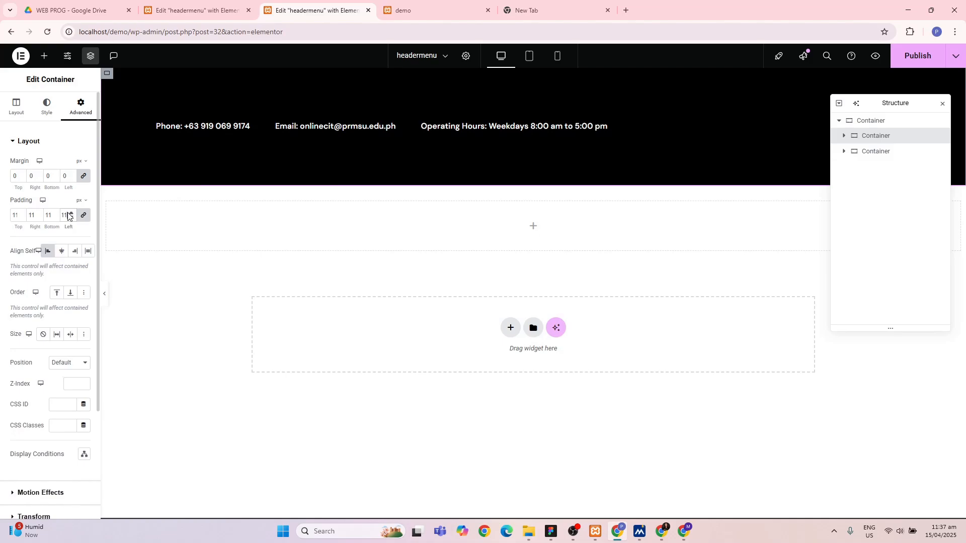
scroll(74, 217, "down", 11)
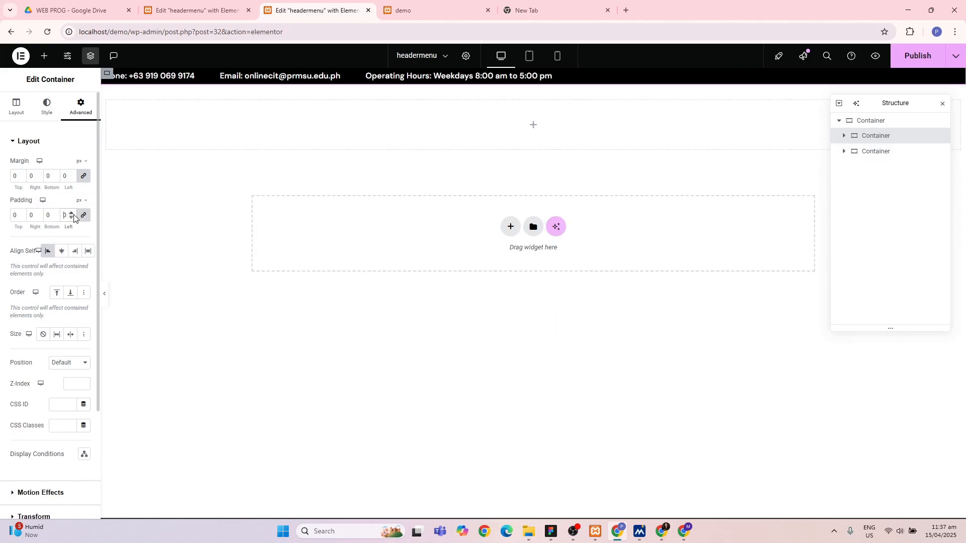
- Unlink the black container's padding values and set only its left padding to 11 px
left_click(85, 216)
double_click(64, 216)
type("10")
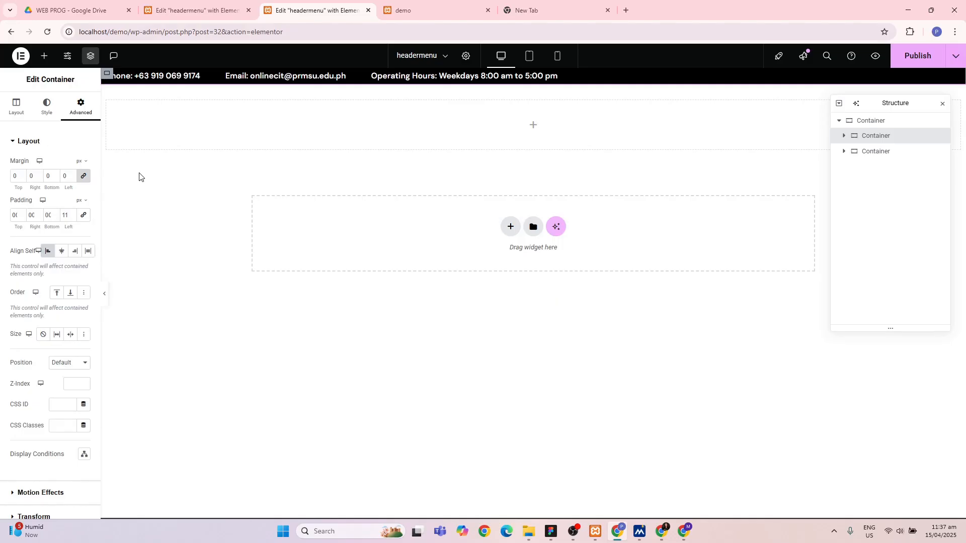
- Select the outer container and bring up its background style settings with the classic background type
left_click(874, 124)
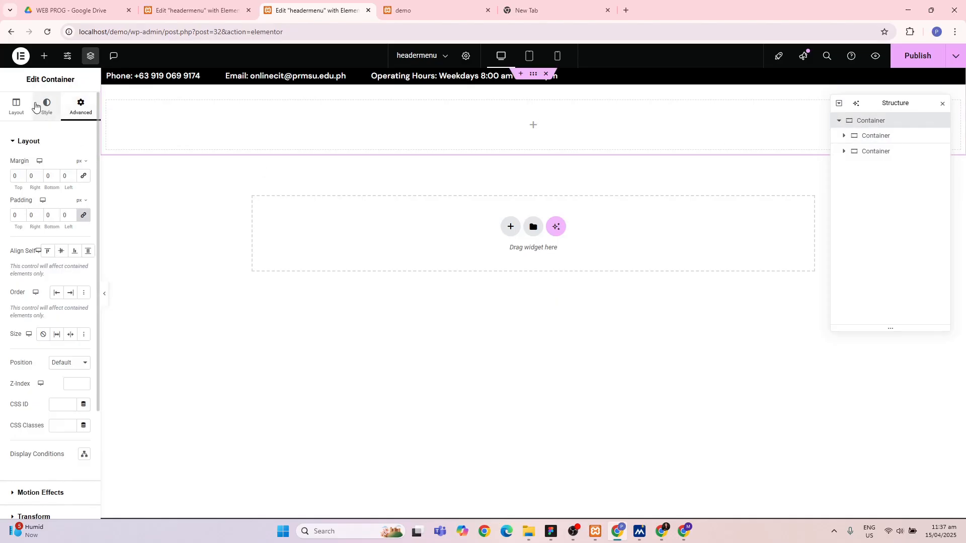
left_click(19, 108)
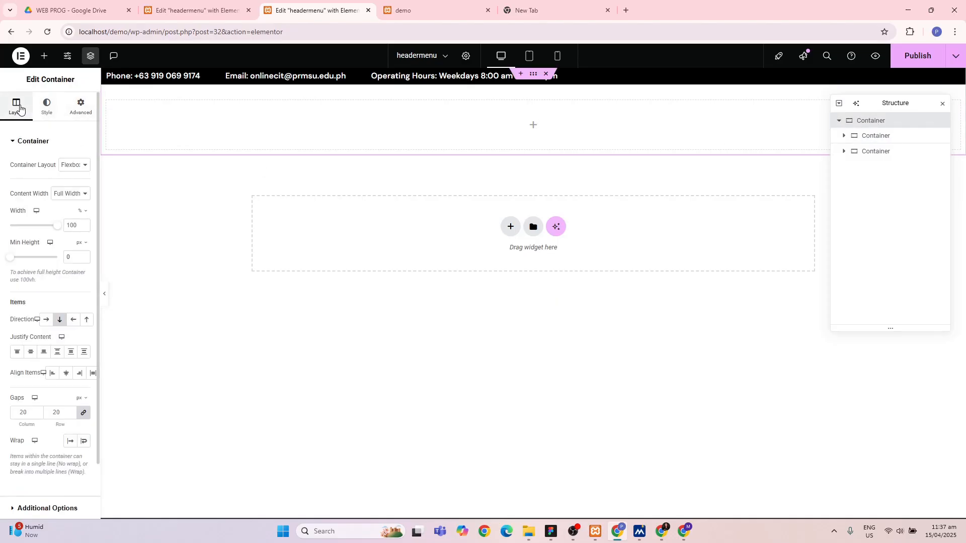
left_click(50, 110)
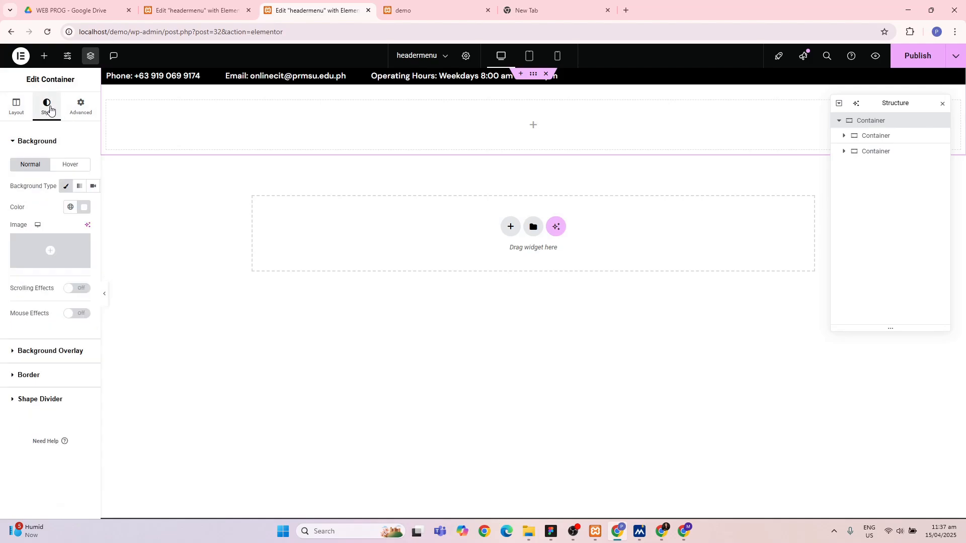
left_click(66, 186)
left_click(65, 187)
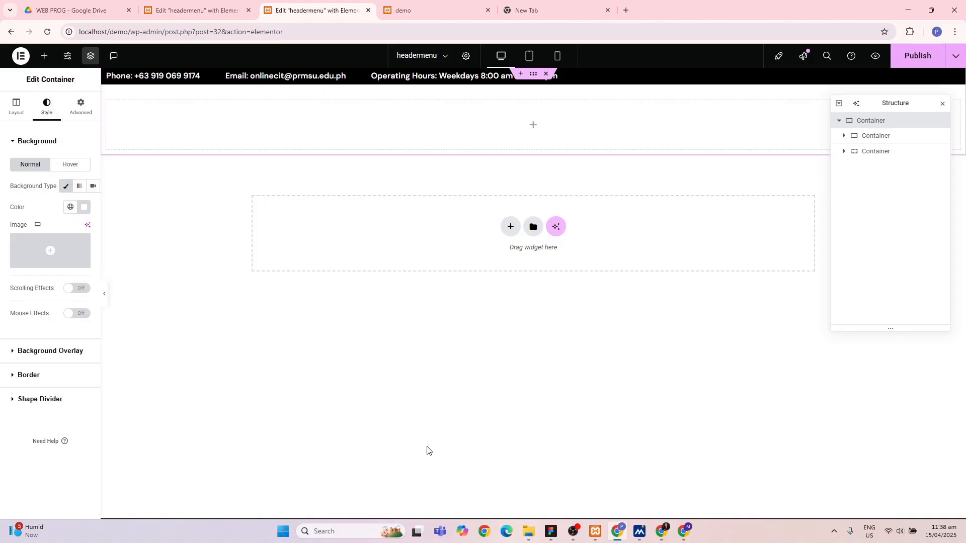
- Examine the header and page colours in the Figma Home design and check the global colours offered for the outer container's background
left_click(550, 536)
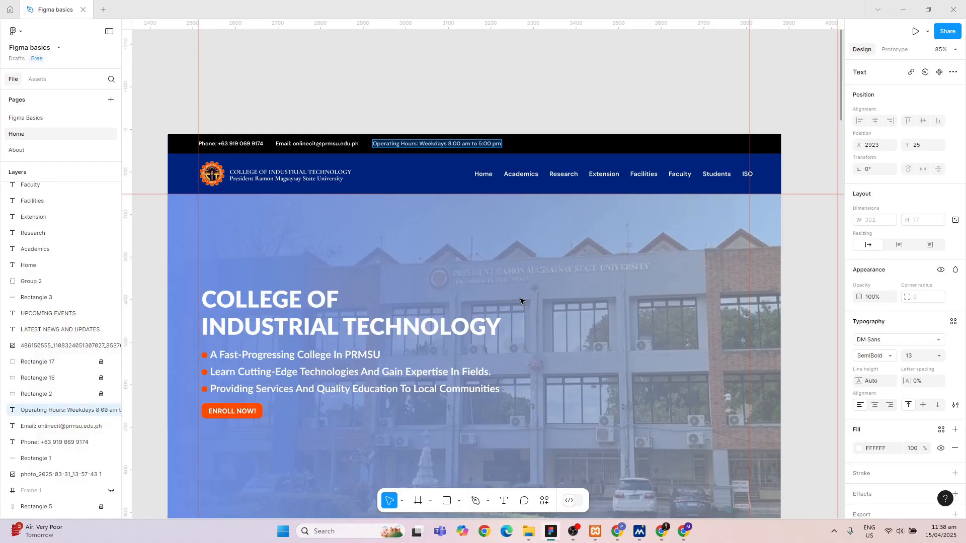
scroll(522, 303, "down", 13)
scroll(522, 302, "up", 13)
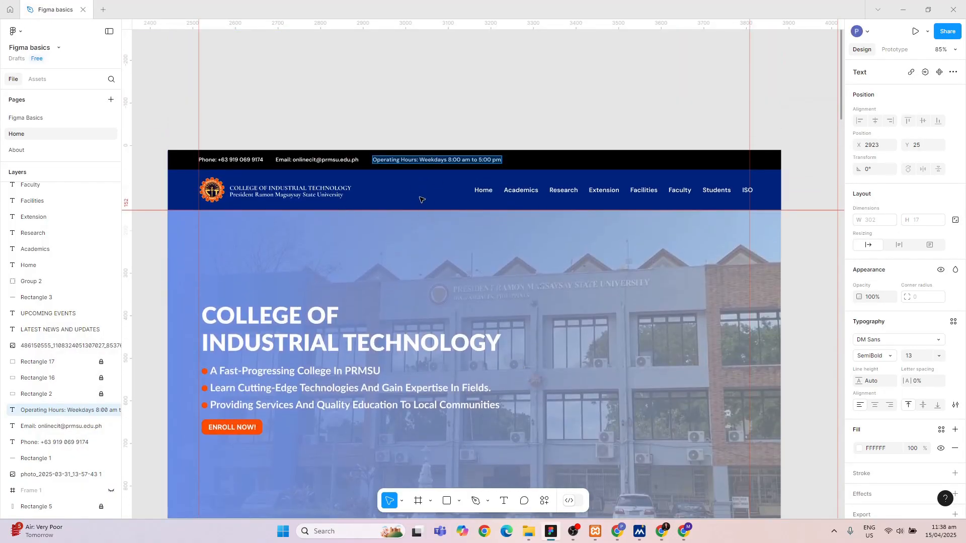
scroll(417, 204, "down", 8)
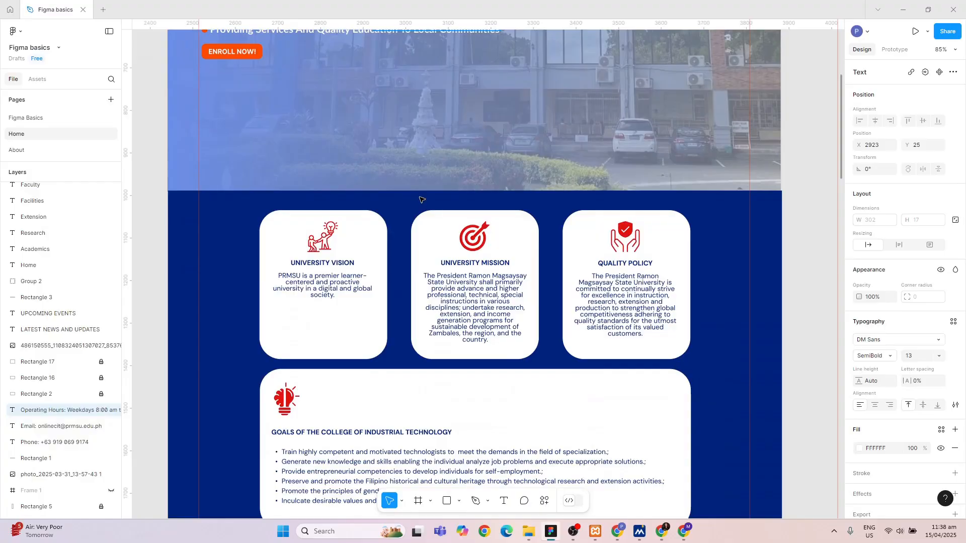
key("alt+Tab")
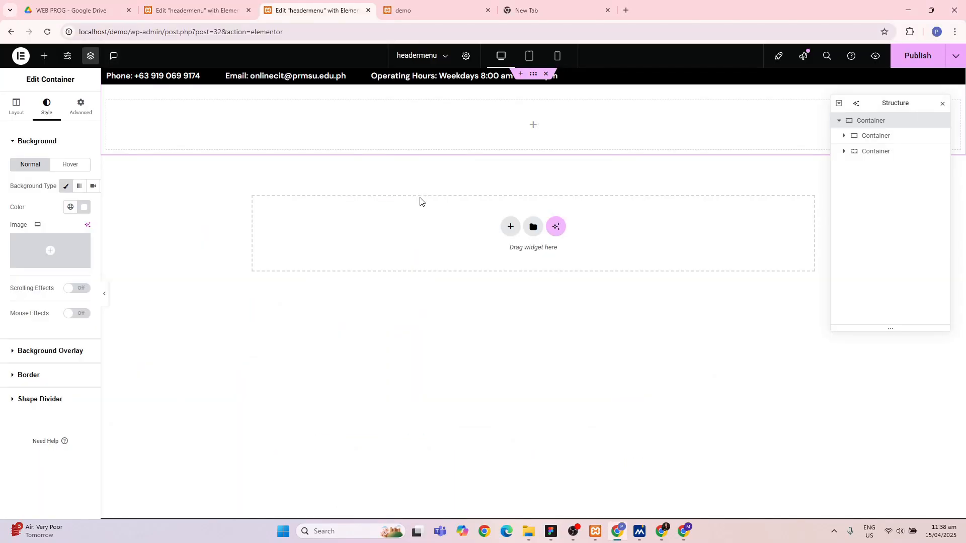
left_click(71, 208)
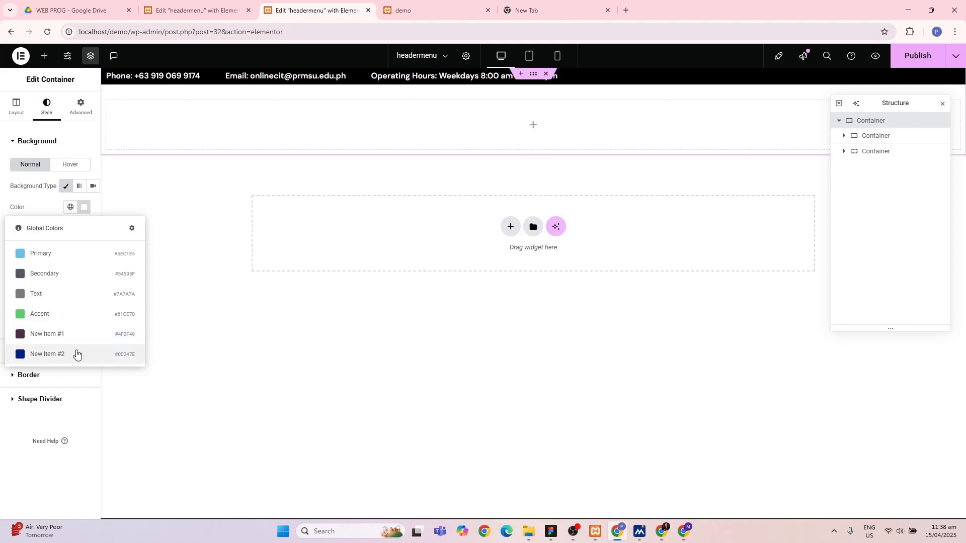
left_click(121, 176)
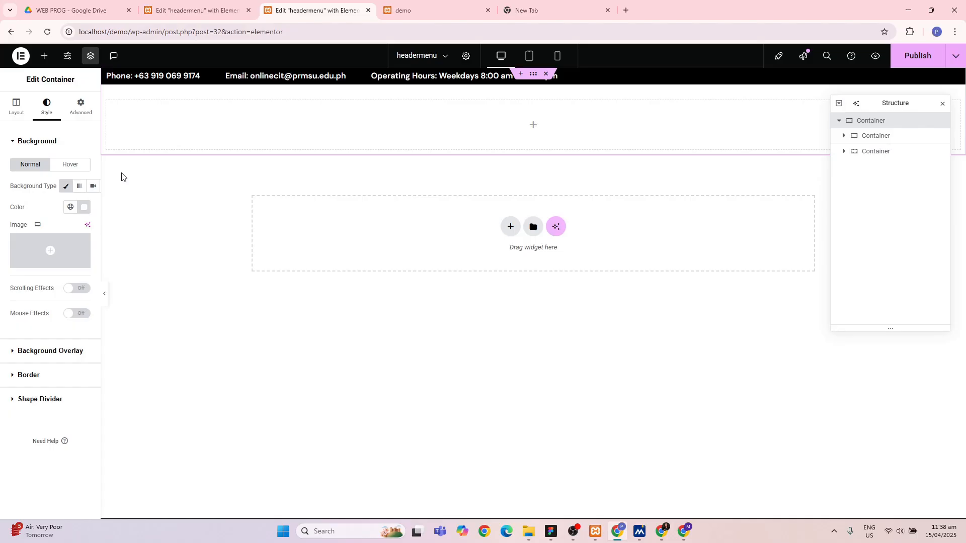
- Delete the custom global colour #4F2F49 from the site settings and add a new blank custom colour in its place
left_click(67, 57)
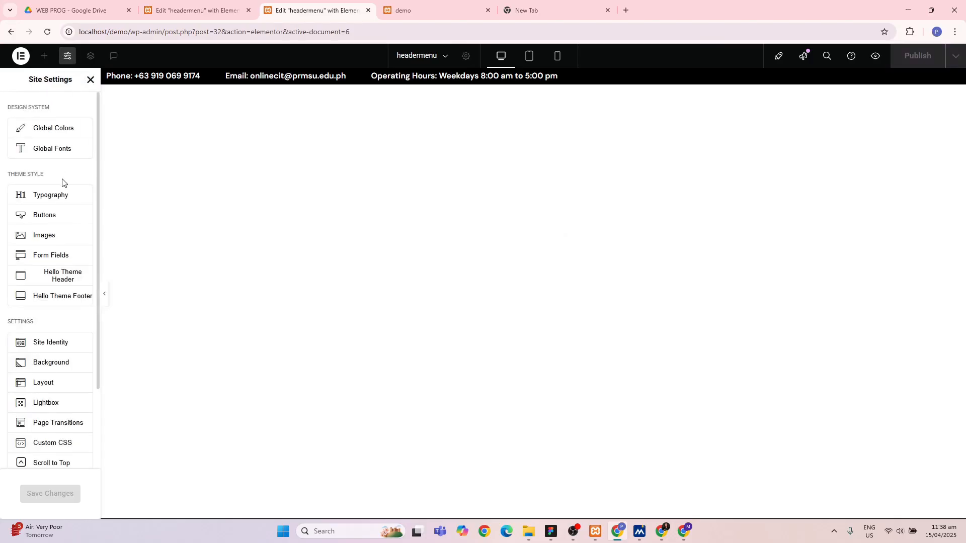
left_click(62, 128)
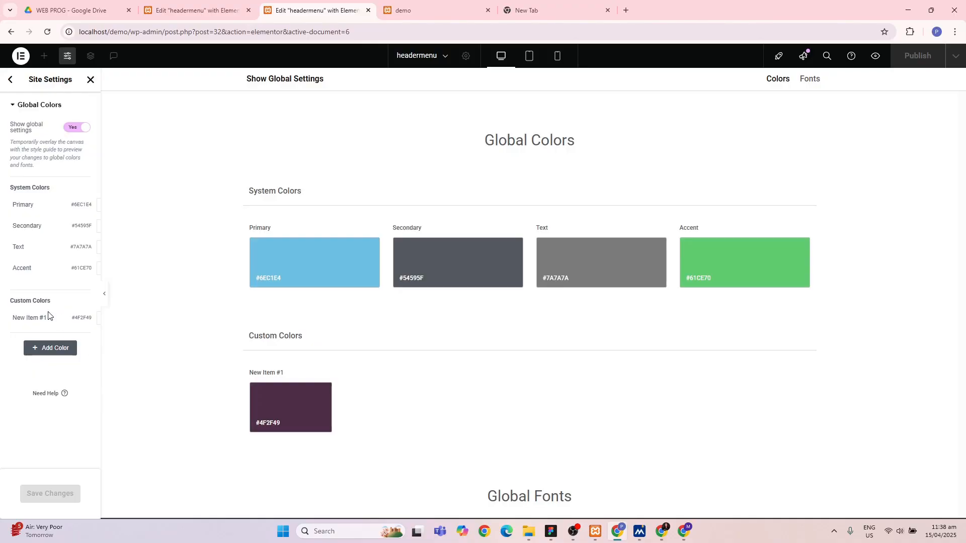
left_click(73, 320)
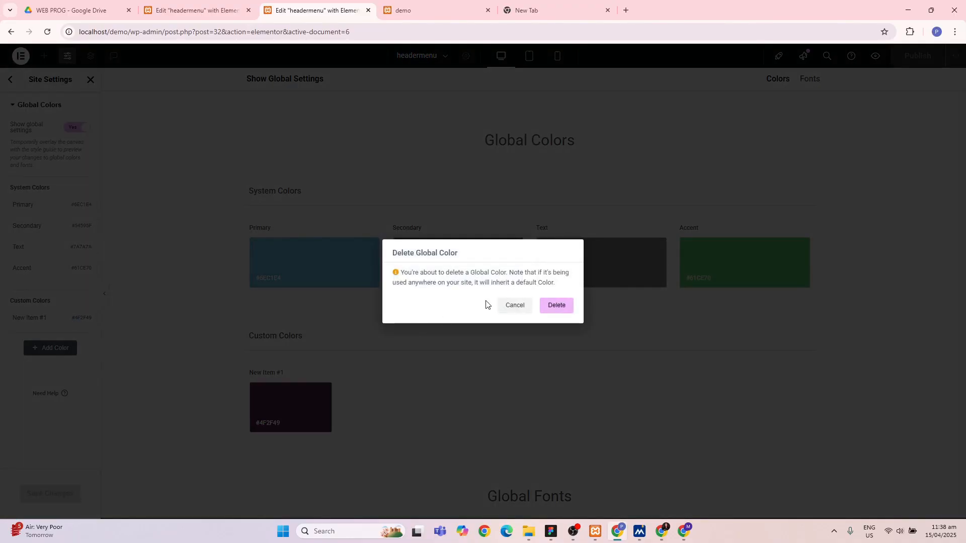
left_click(556, 307)
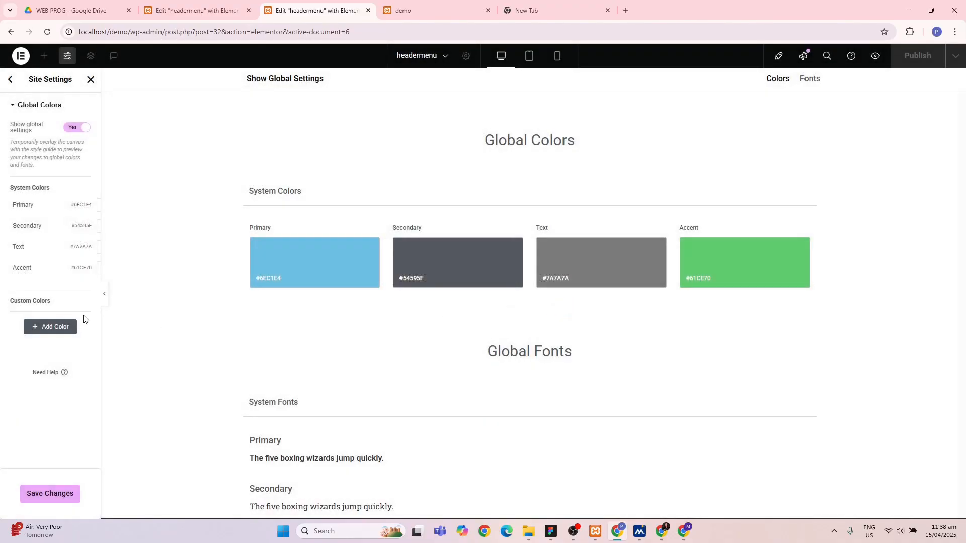
left_click(58, 328)
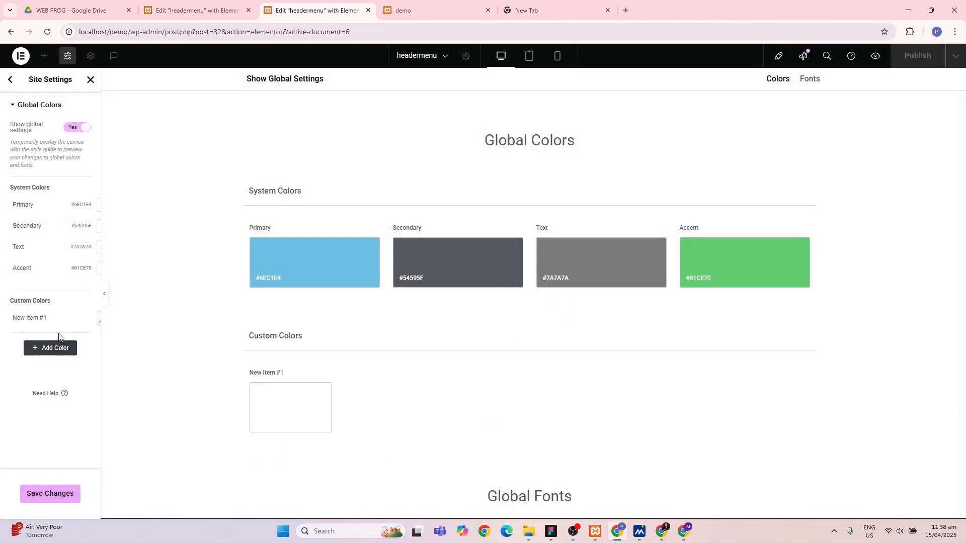
left_click(40, 352)
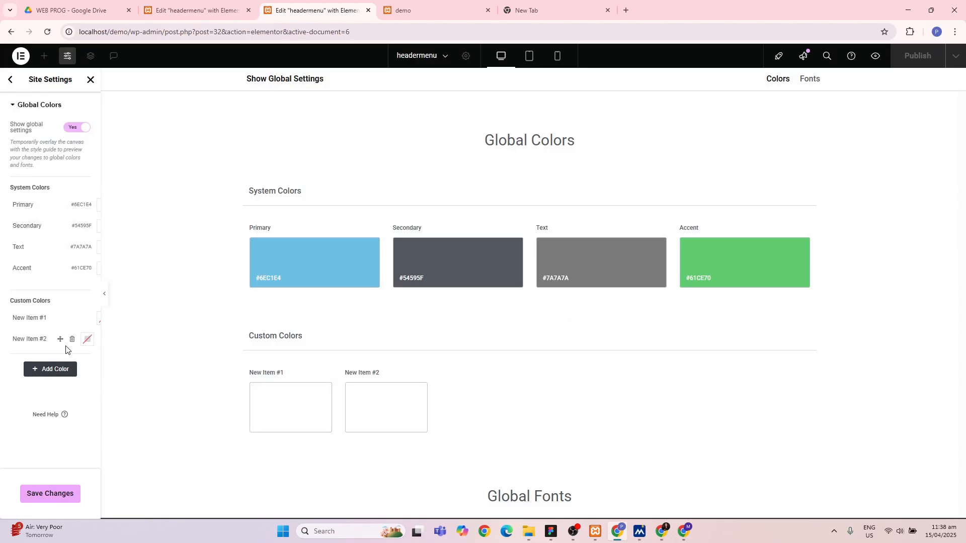
left_click(72, 341)
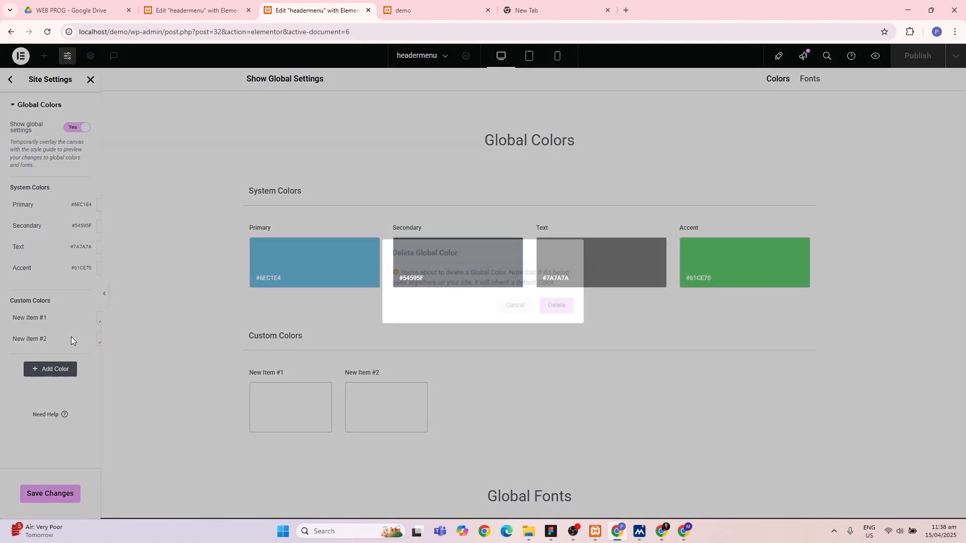
left_click(555, 306)
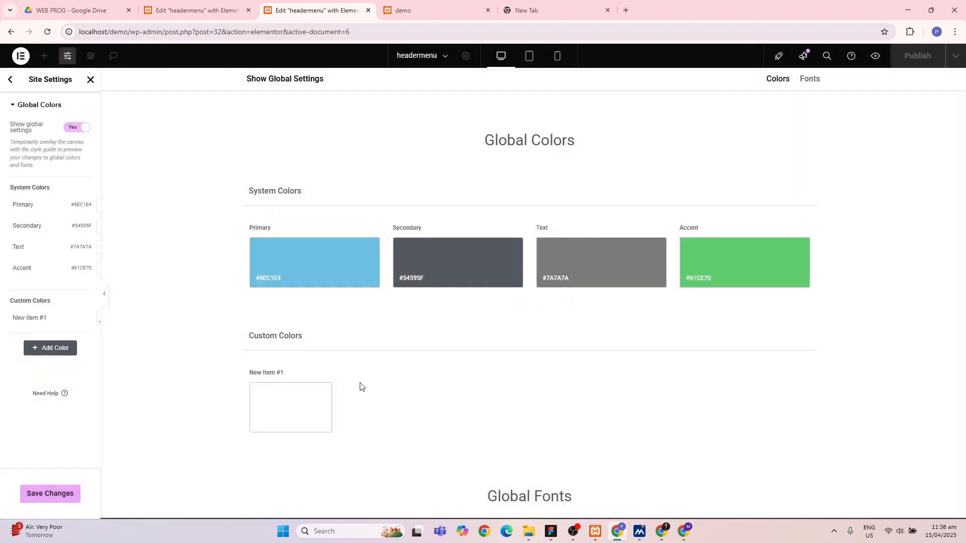
- Set the blank custom global colour New Item #1 to #00247E and save the site settings
left_click(282, 414)
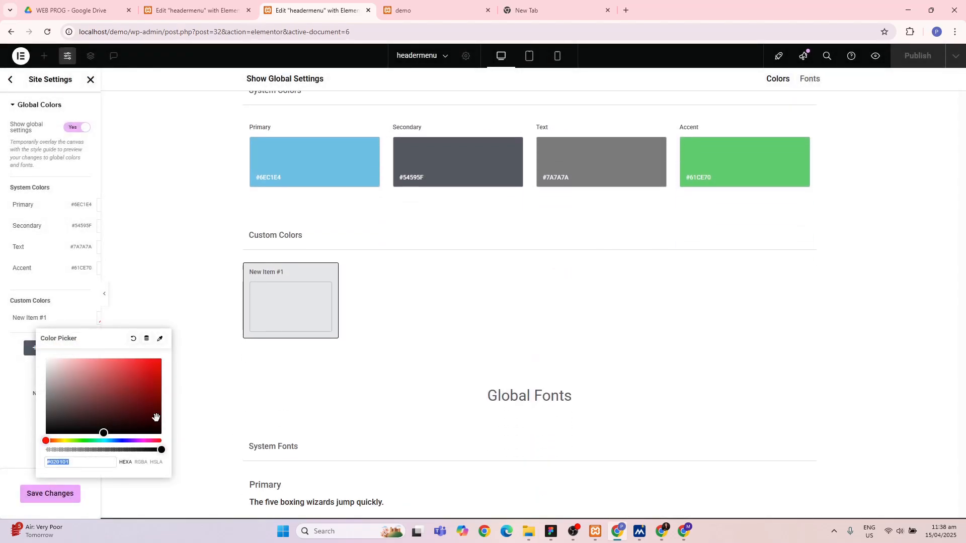
type("#00247E")
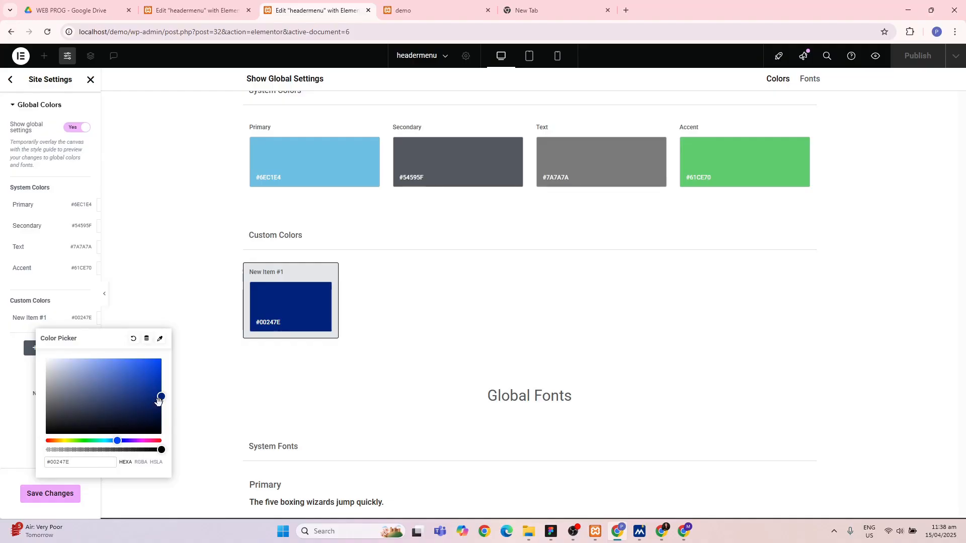
left_click(233, 389)
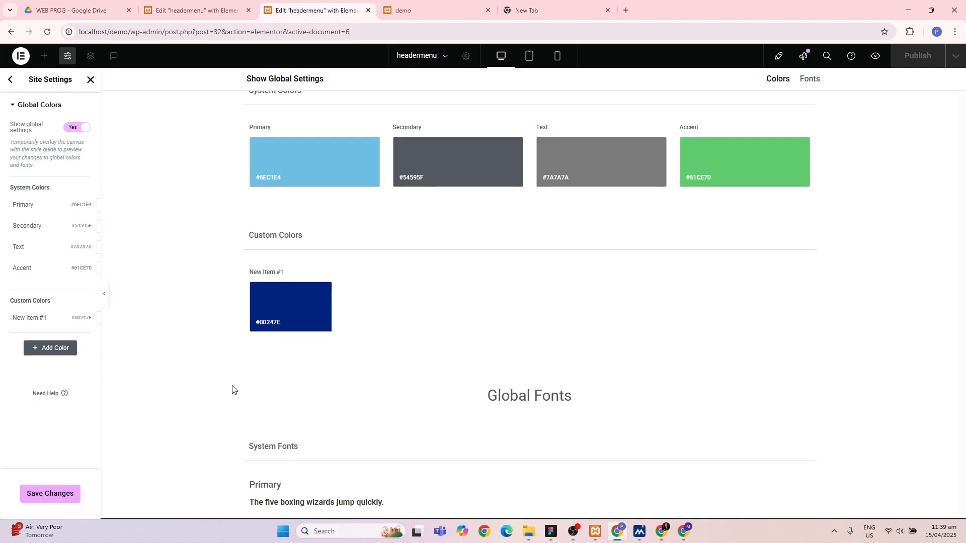
left_click(59, 486)
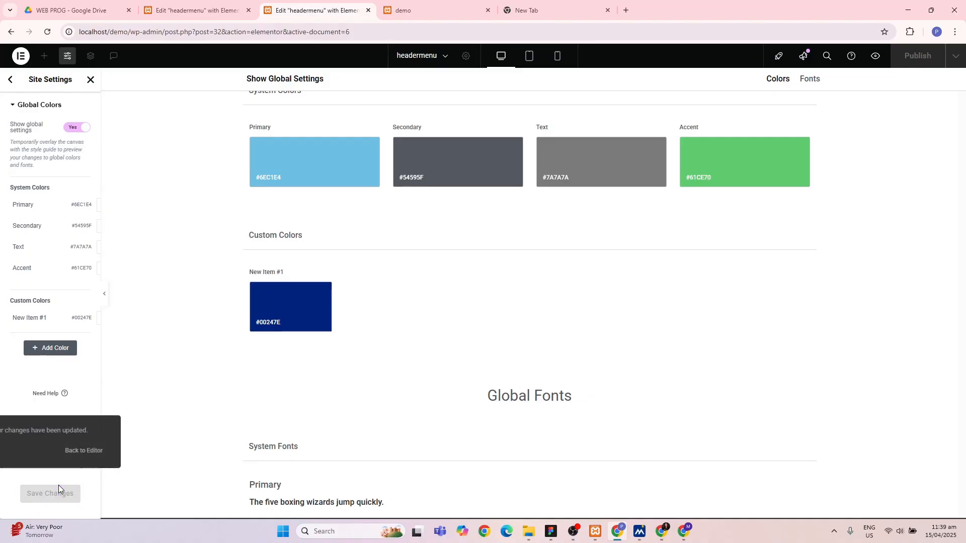
- Return to the header editor and apply the global colour New Item #1 as the outer container's background
left_click(79, 450)
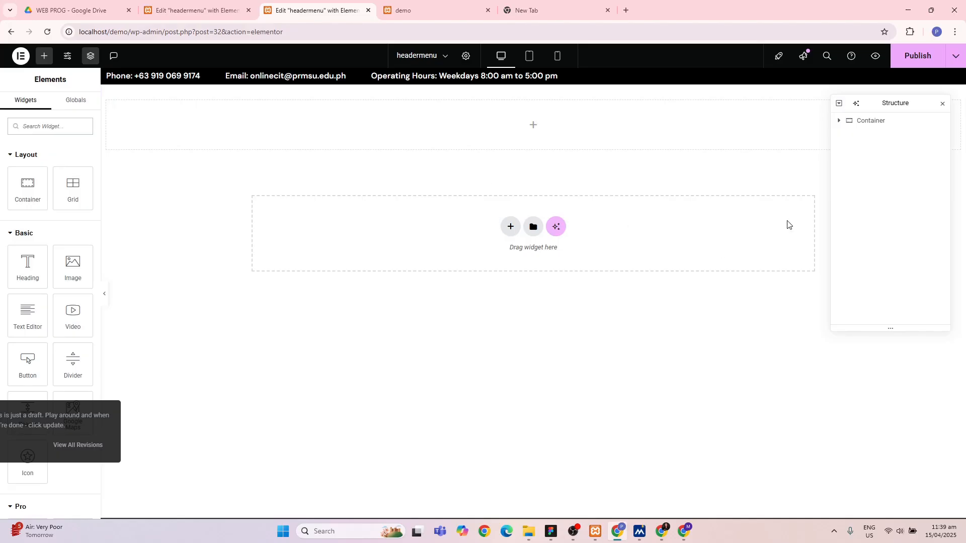
left_click(870, 127)
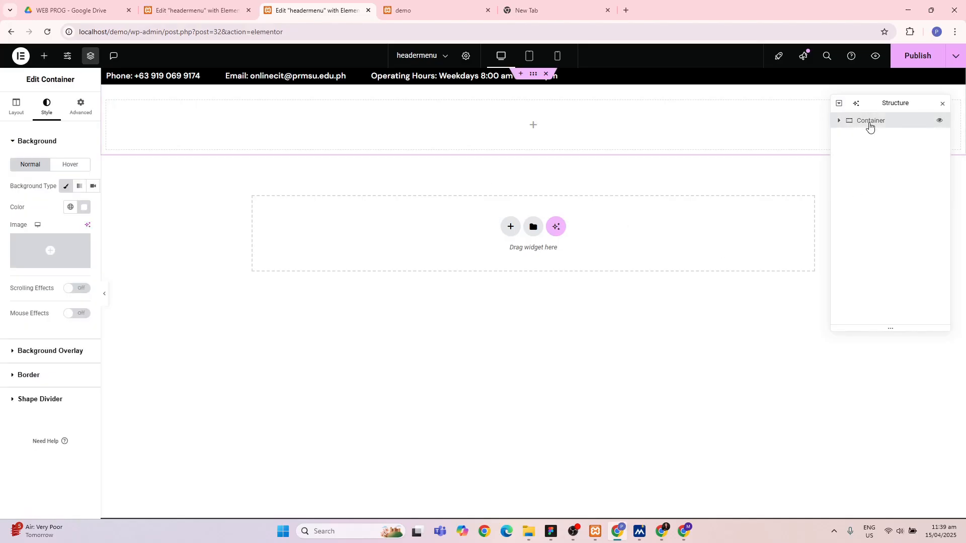
left_click(70, 207)
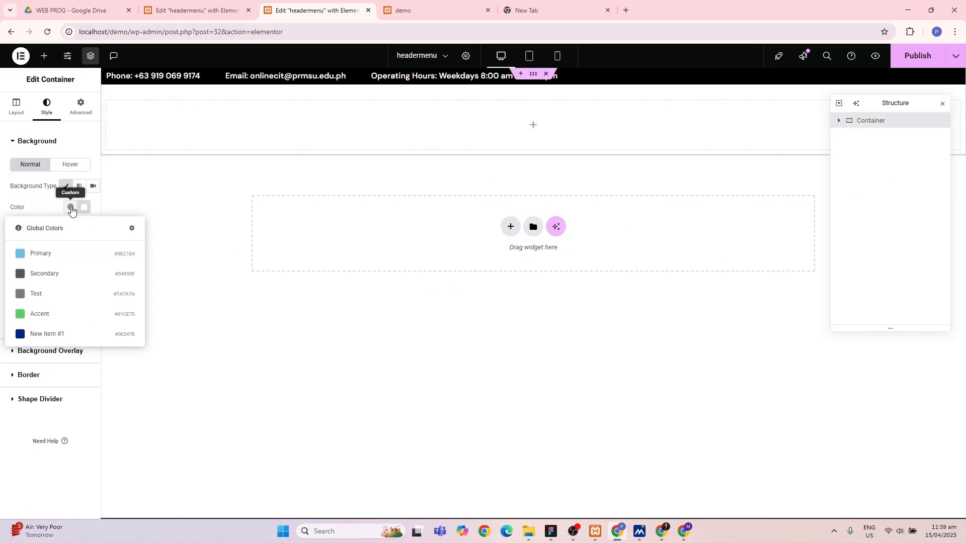
left_click(54, 338)
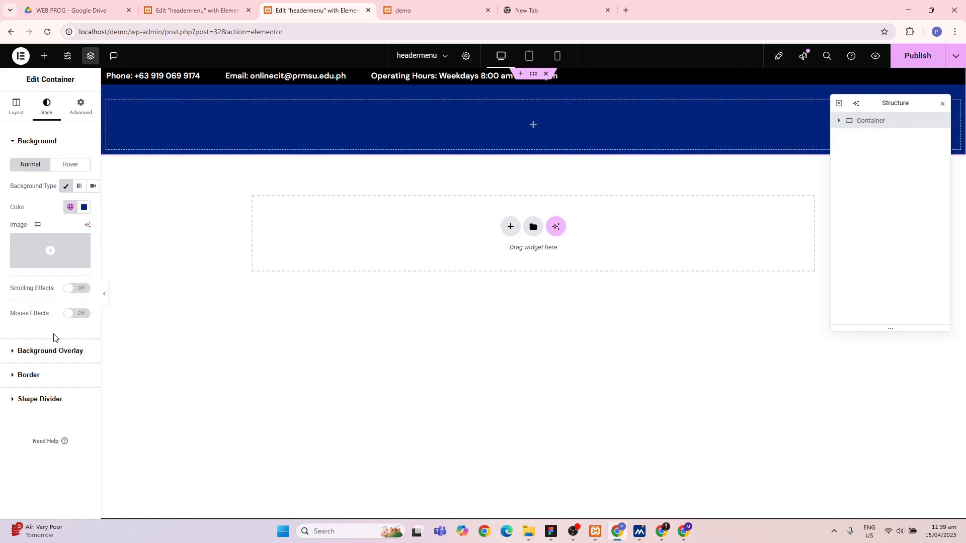
- Open the outer container's custom background colour for editing, close it, and reapply the global colour New Item #1
left_click(83, 209)
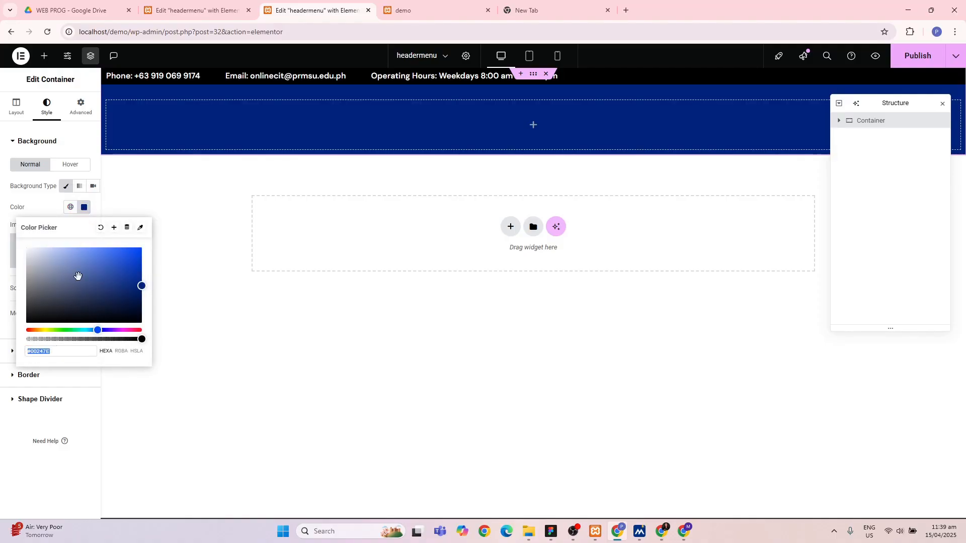
left_click(128, 194)
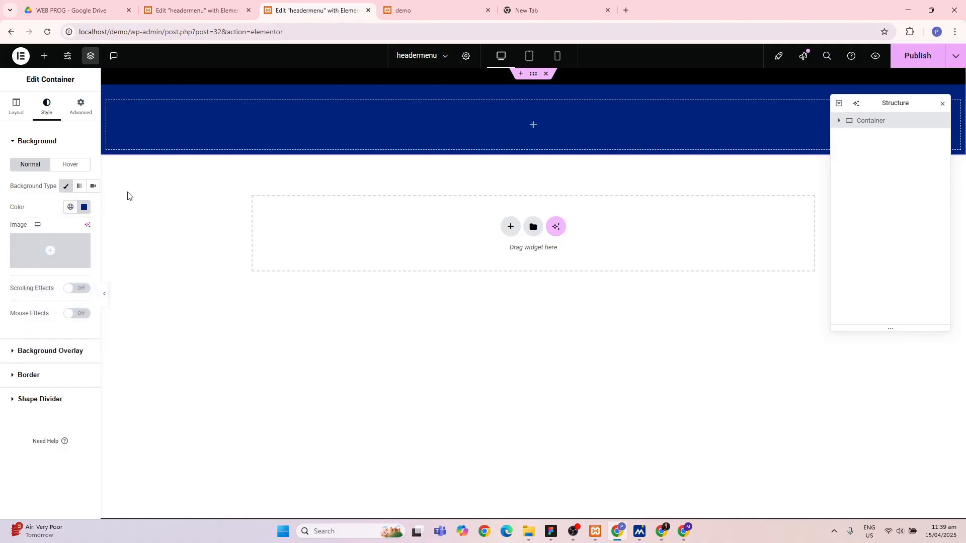
left_click(71, 208)
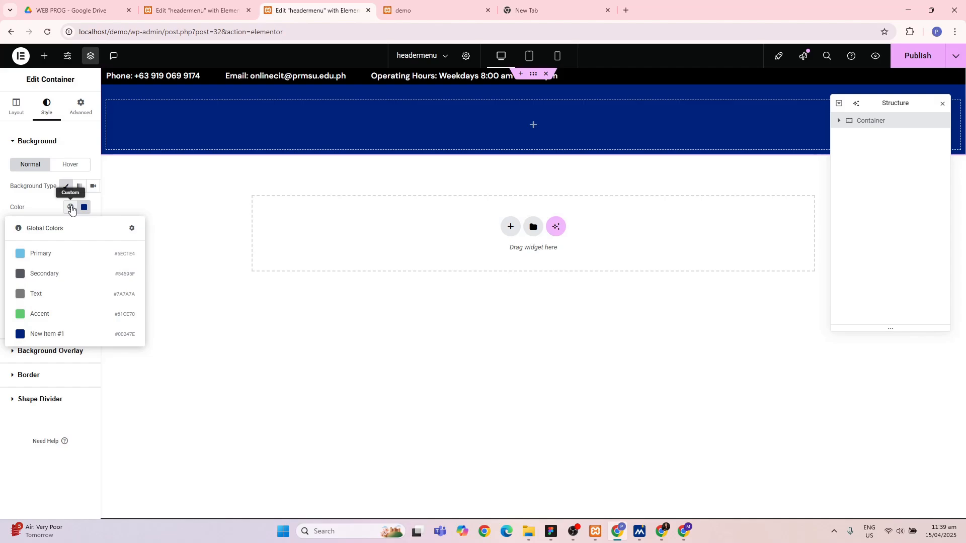
left_click(48, 335)
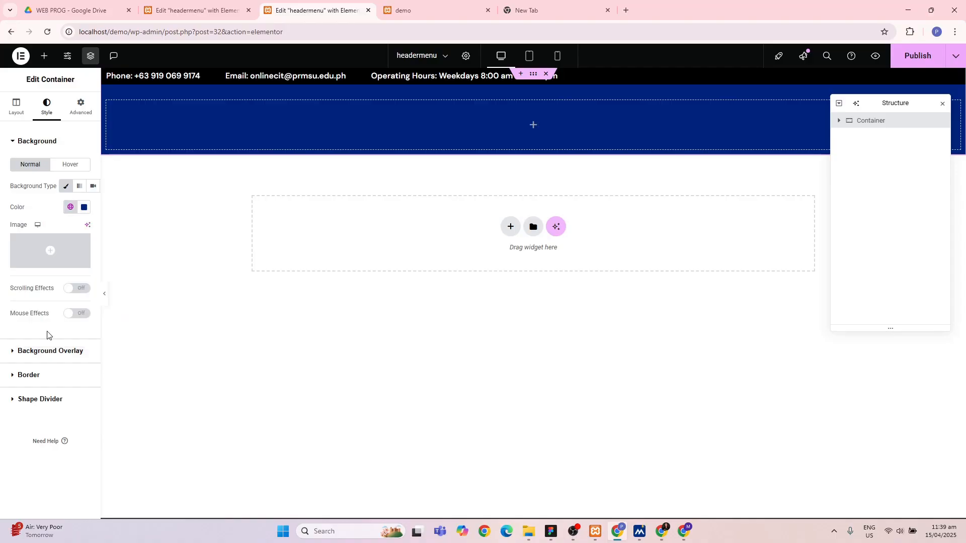
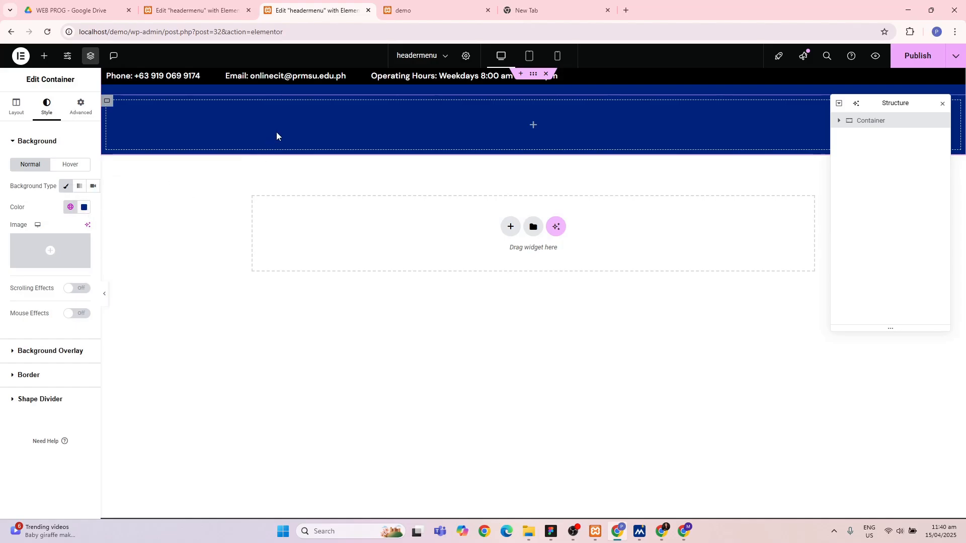
- Examine the blue logo and menu bar in the Figma Home design and return to the Elementor editor
left_click(551, 532)
scroll(484, 265, "up", 1)
scroll(484, 266, "up", 10)
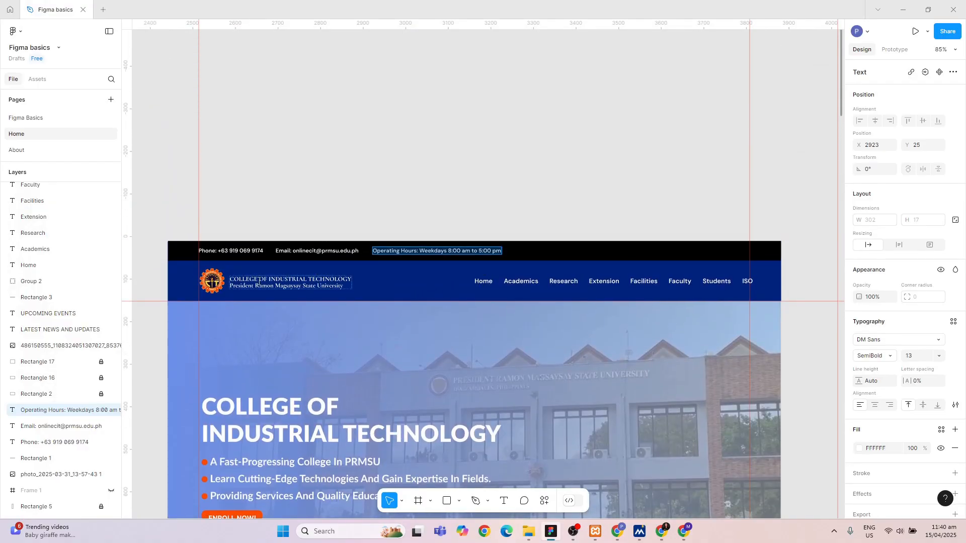
left_click(903, 9)
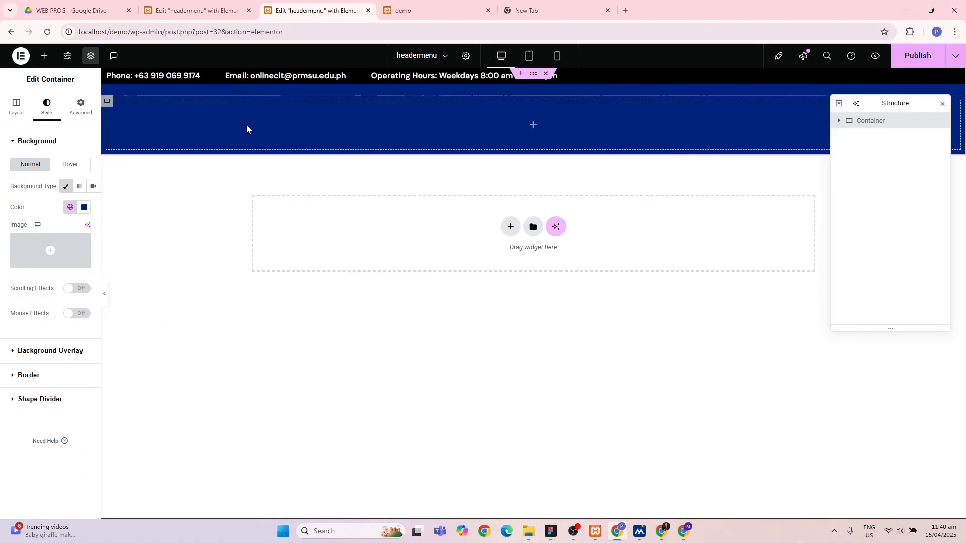
- Add a new container inside the blue container and expand its branch in the structure tree
left_click(45, 57)
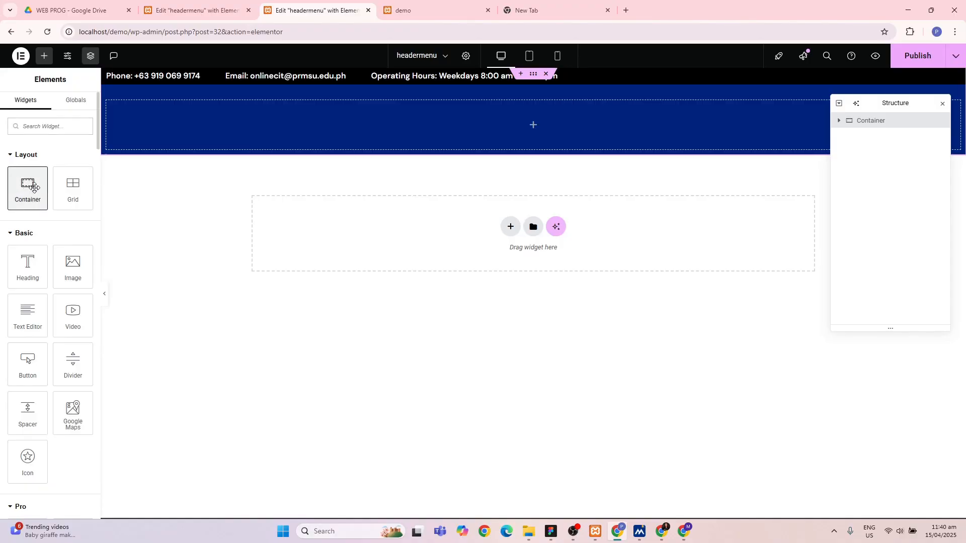
left_click_drag(28, 187, 144, 126)
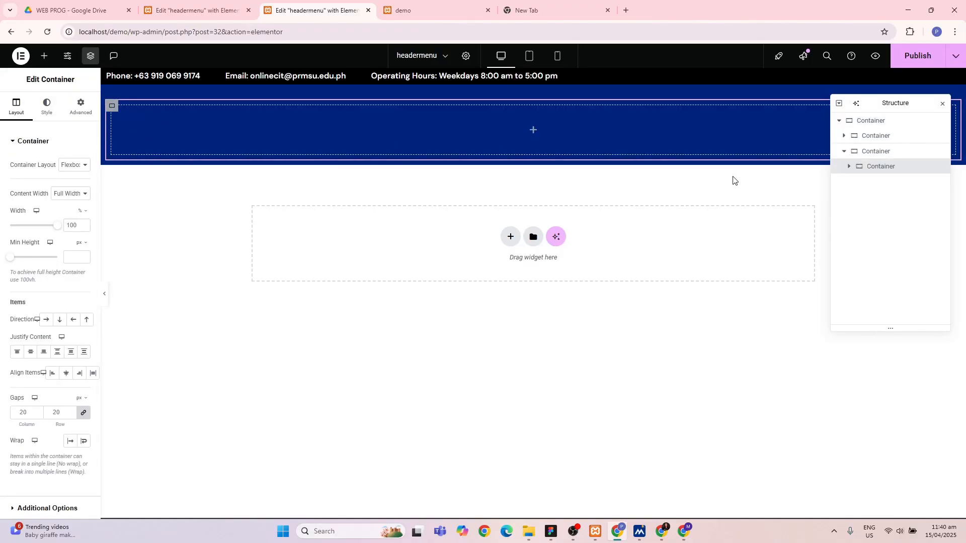
left_click_drag(852, 166, 848, 155)
left_click(847, 156)
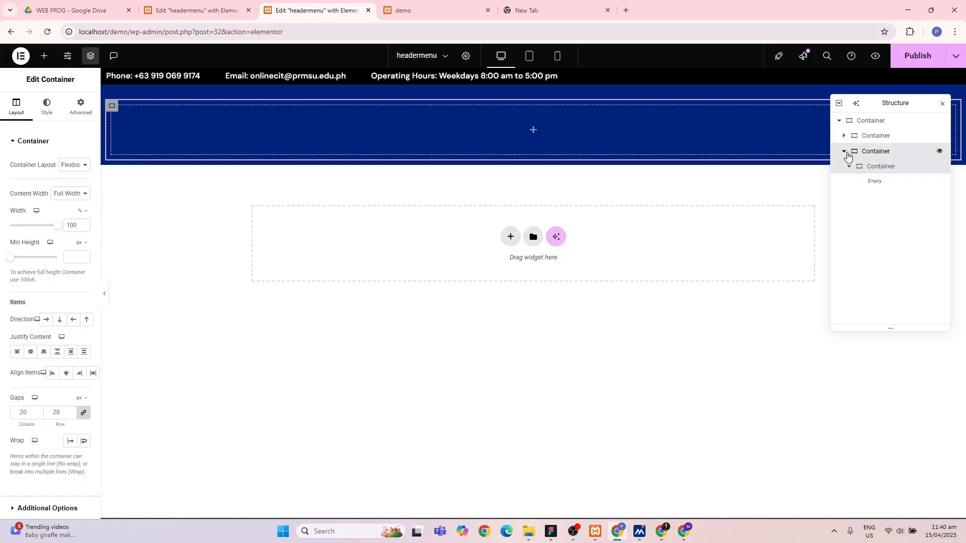
left_click(847, 156)
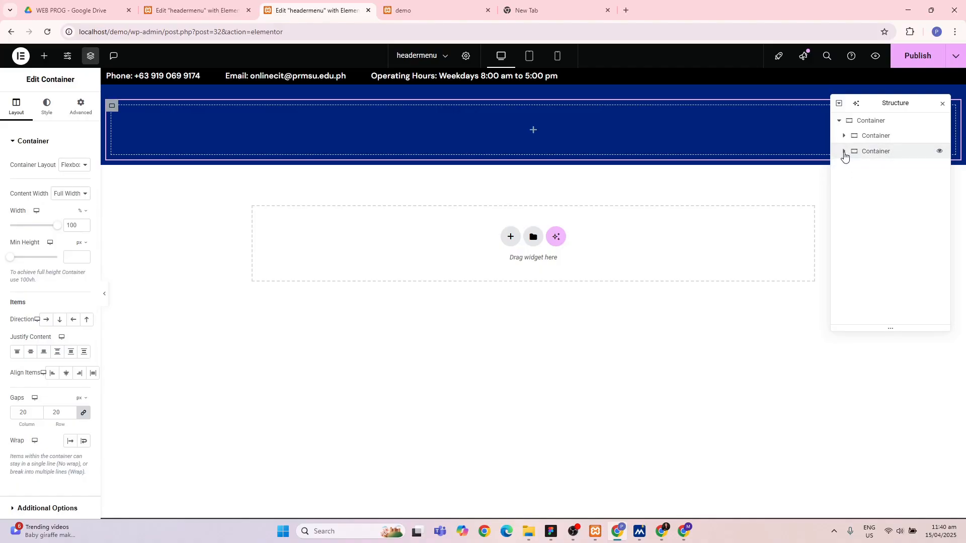
left_click(846, 153)
- Duplicate the nested container twice and arrange the blue parent container's items in a horizontal row
right_click(868, 170)
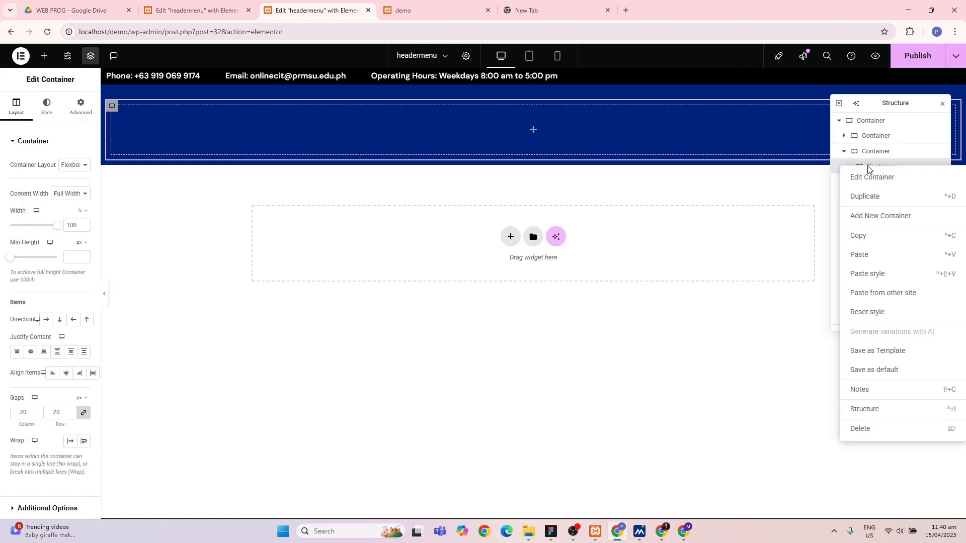
left_click(869, 199)
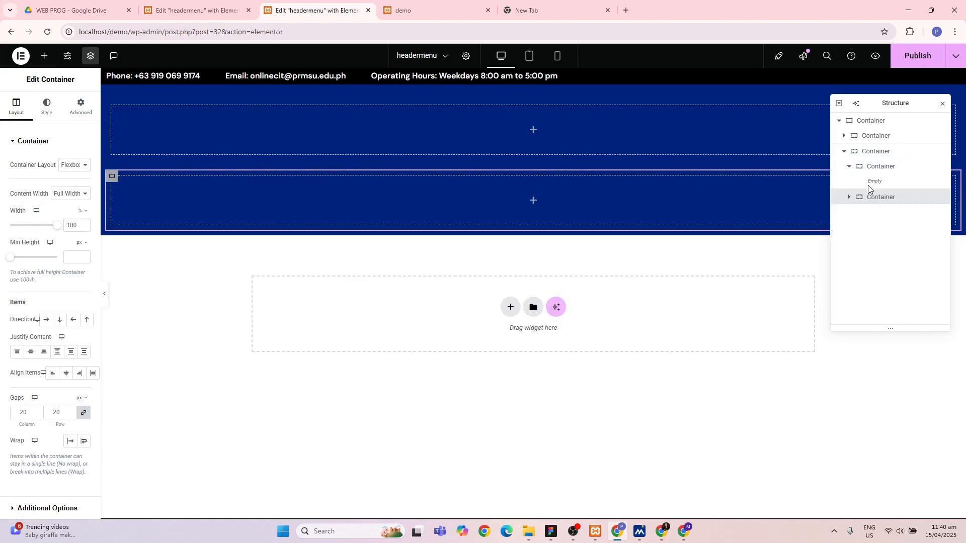
right_click(873, 199)
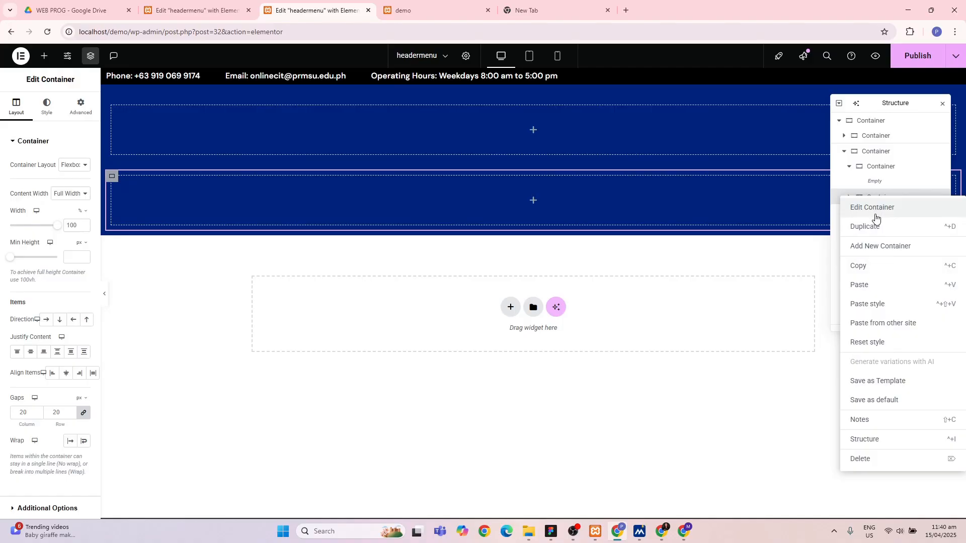
left_click(871, 227)
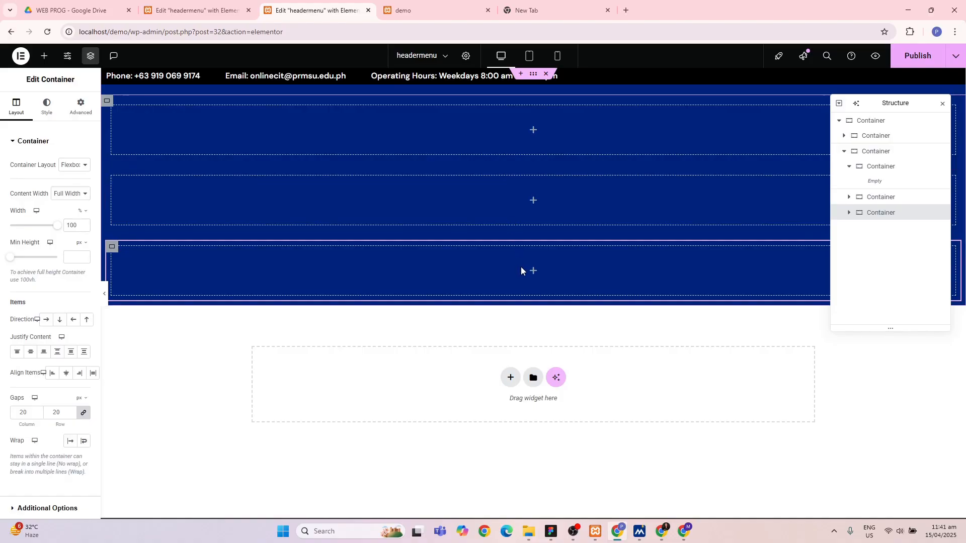
left_click(881, 152)
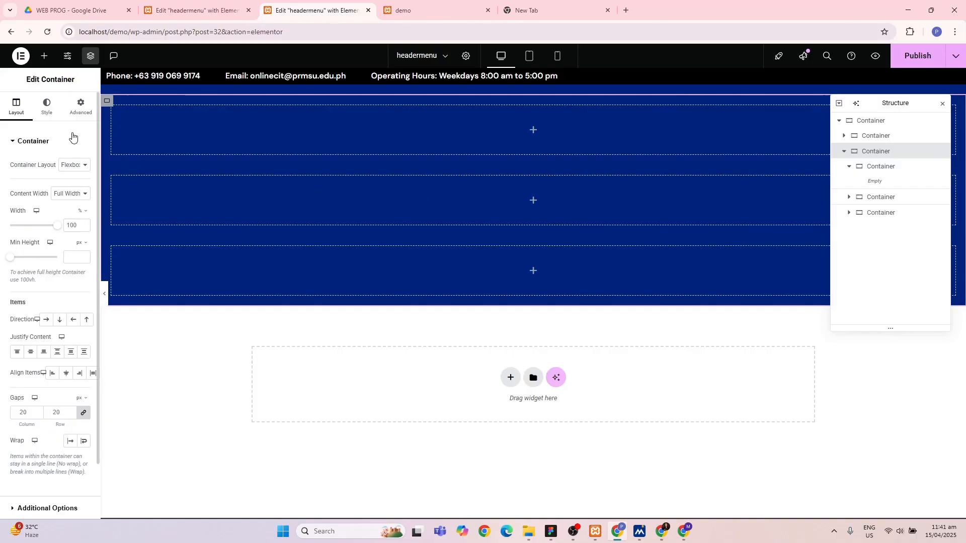
left_click(48, 321)
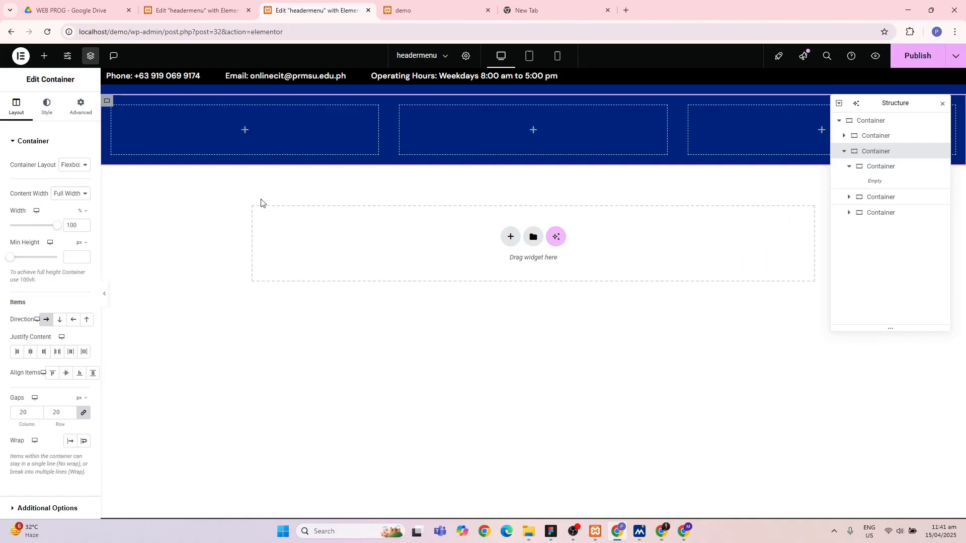
- Place an Image widget in the first nested container and pick the logo 1.png for it in the media library
left_click(245, 131)
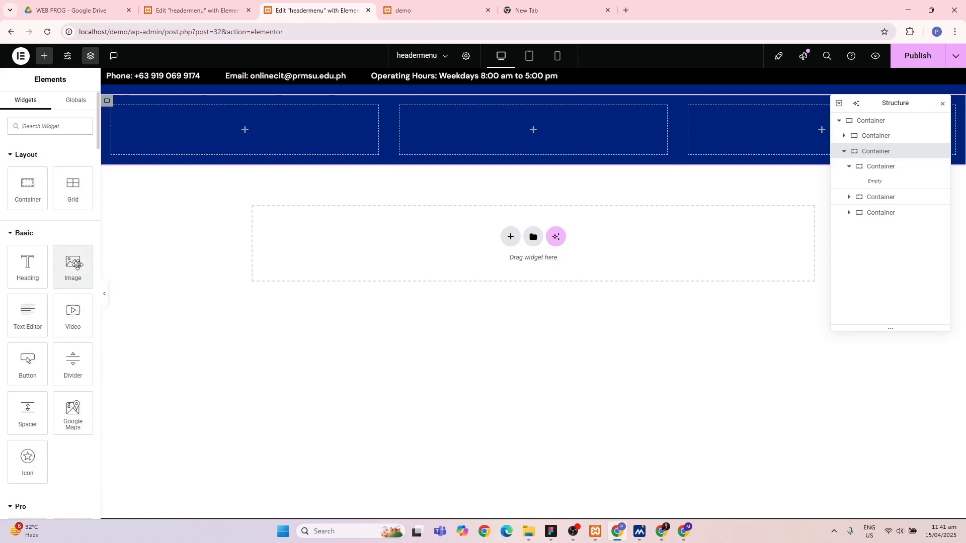
left_click_drag(77, 265, 179, 138)
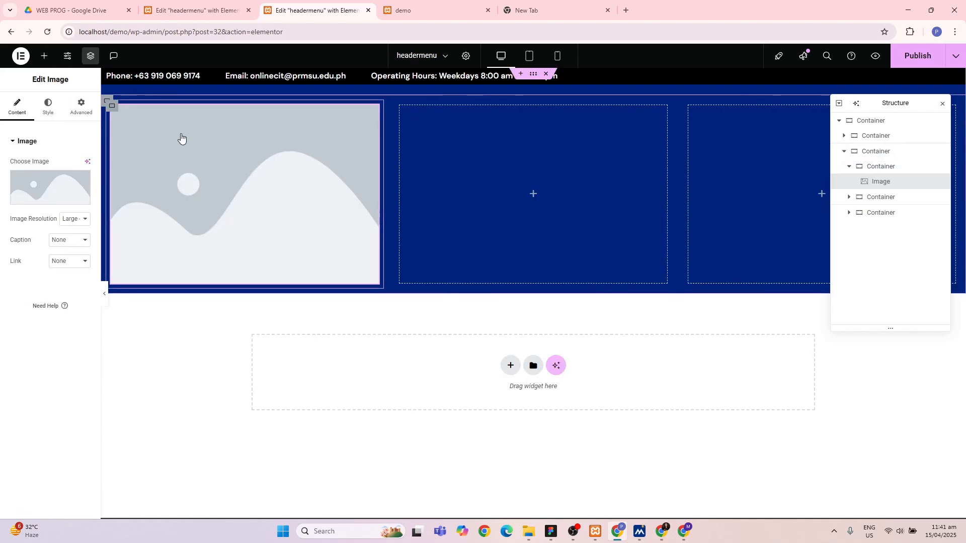
mouse_move(55, 193)
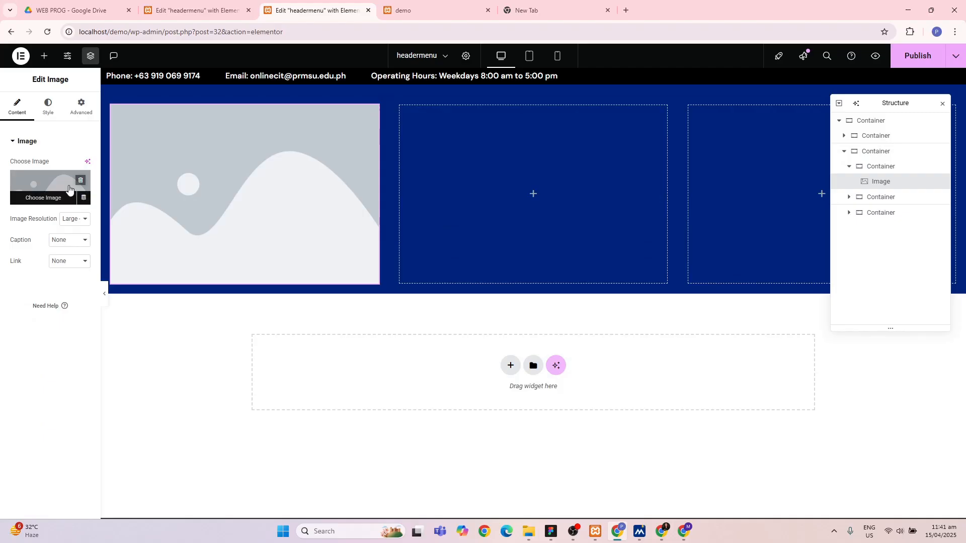
left_click(55, 199)
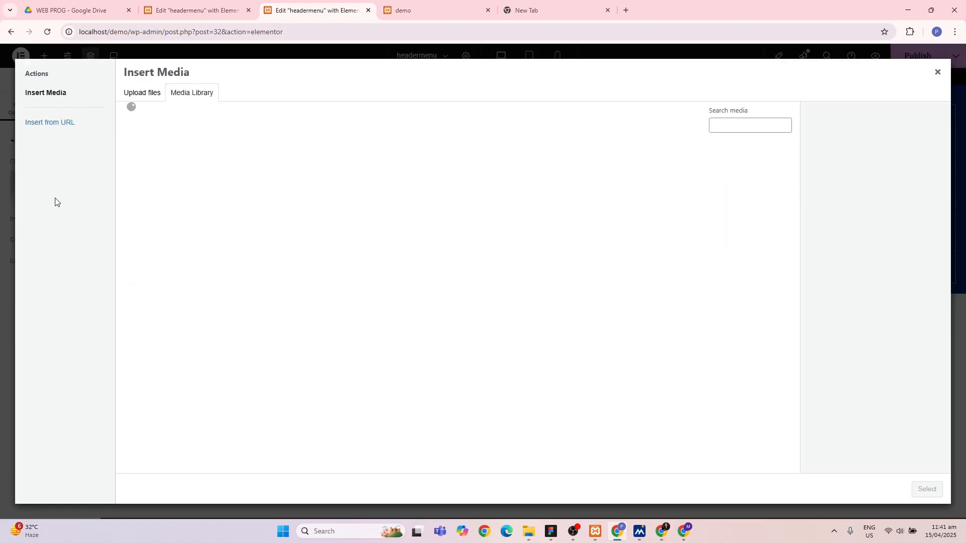
left_click(154, 162)
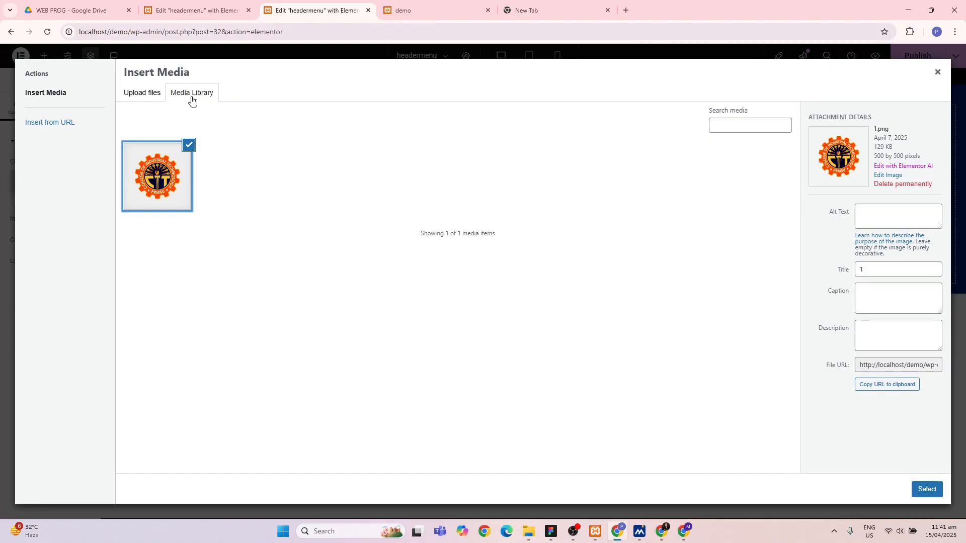
left_click(144, 96)
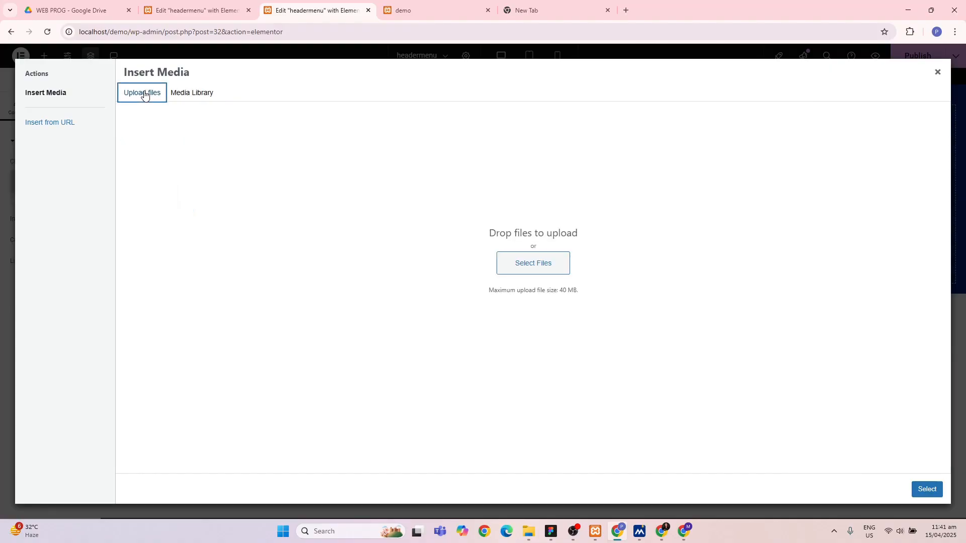
left_click(541, 264)
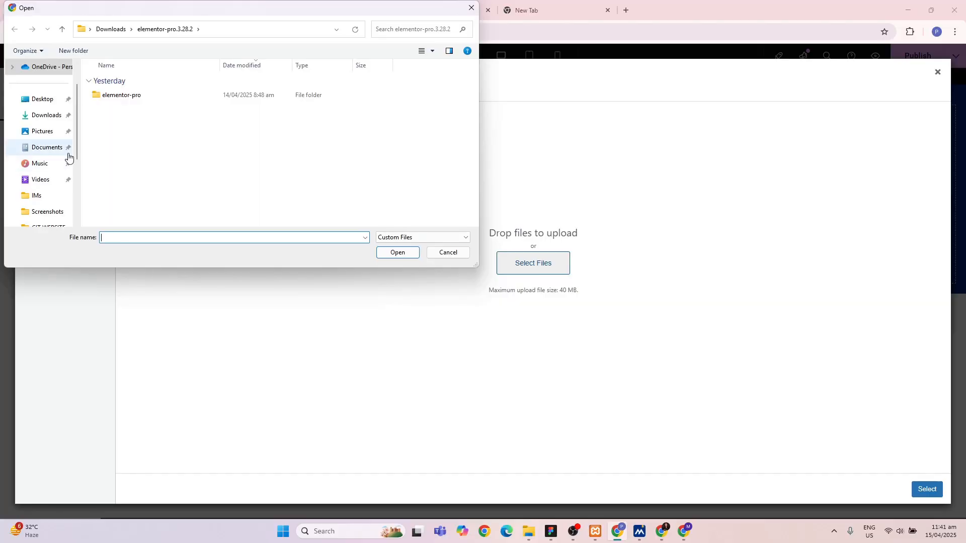
left_click(52, 103)
scroll(118, 155, "down", 1)
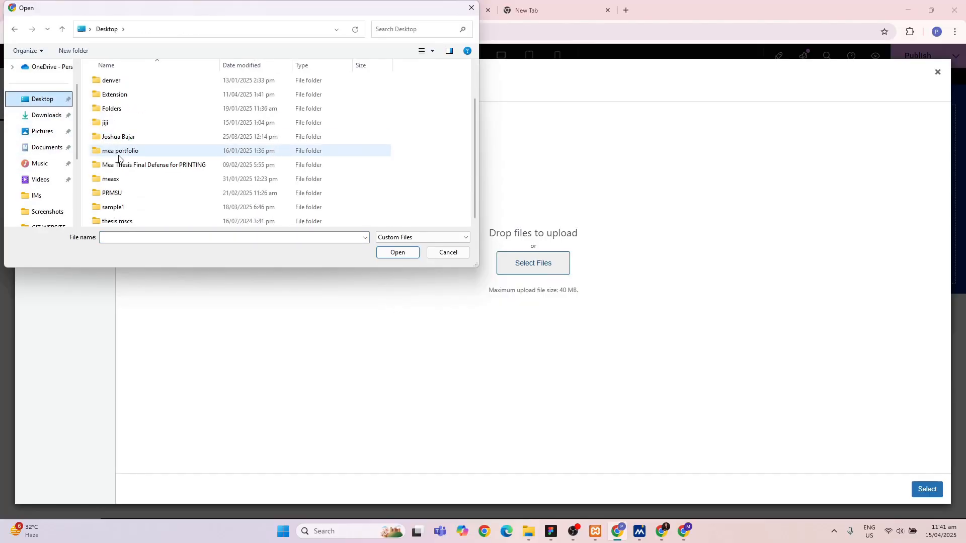
left_click(122, 196)
double_click(121, 196)
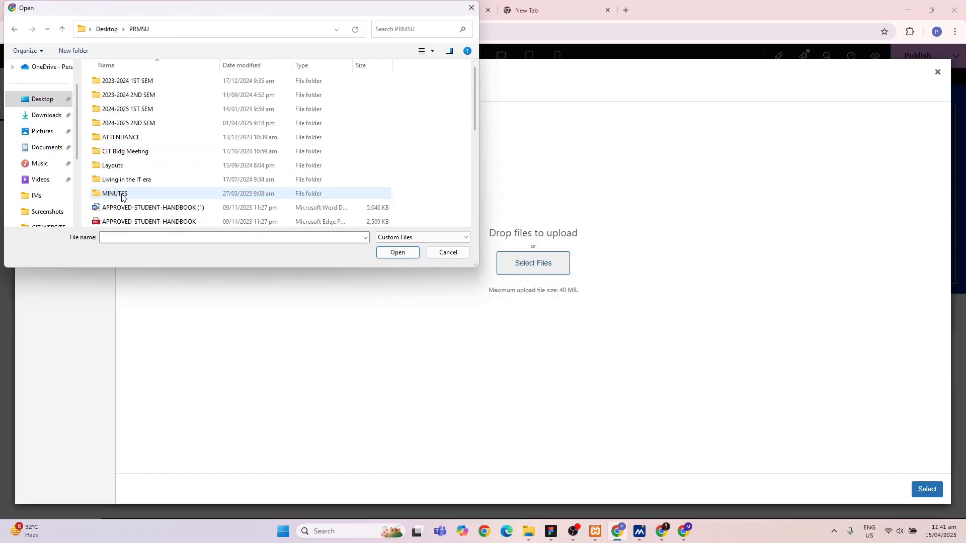
double_click(126, 124)
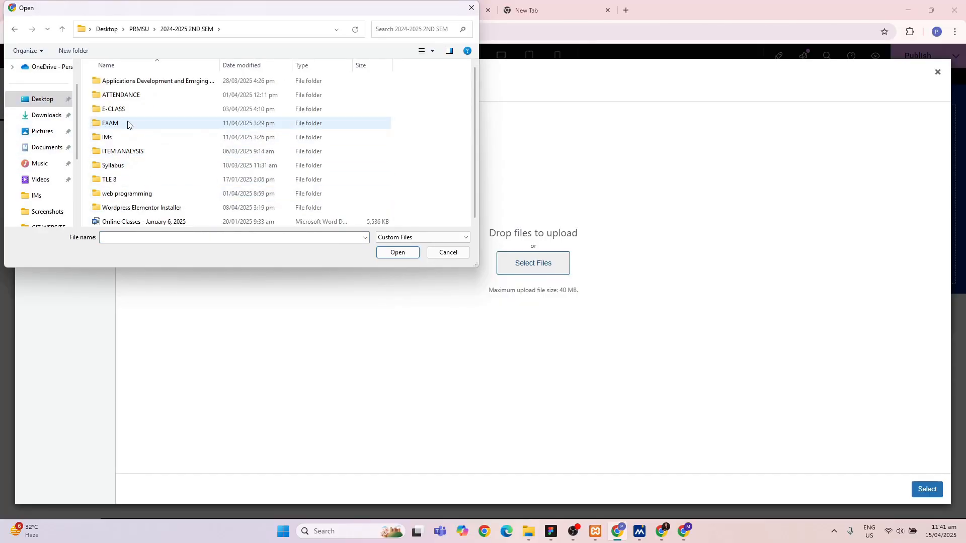
double_click(130, 196)
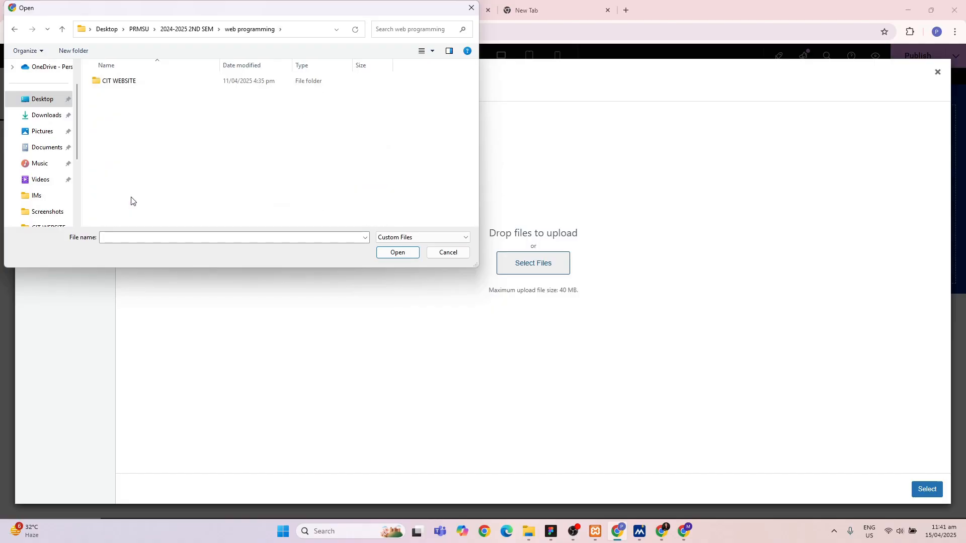
left_click(149, 83)
double_click(149, 82)
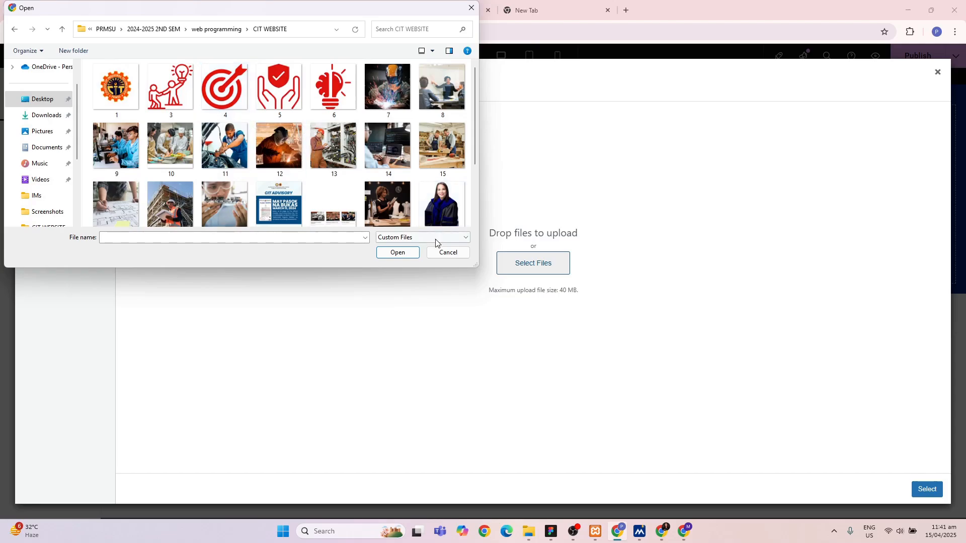
left_click(437, 252)
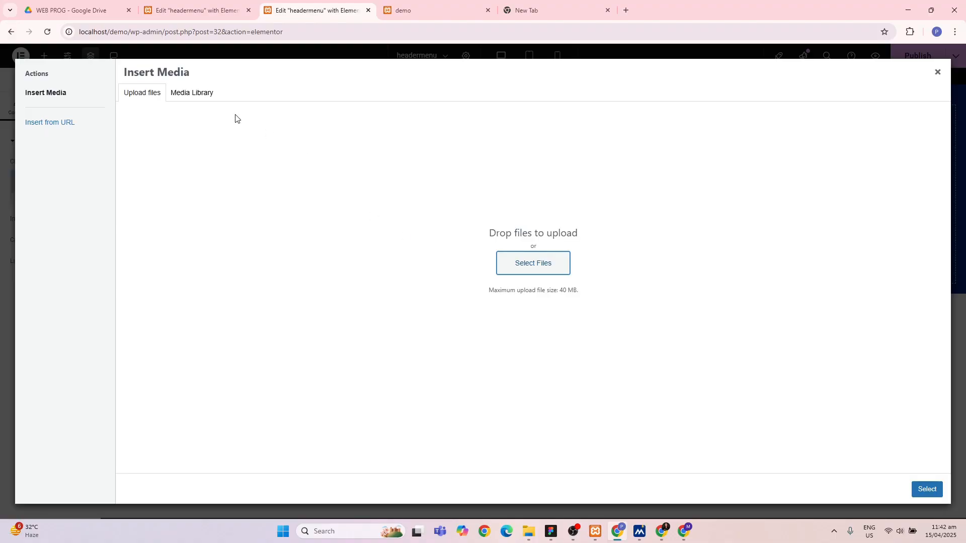
- Insert 1.png from the media library and set the image resolution to Thumbnail - 150 x 150
left_click(196, 95)
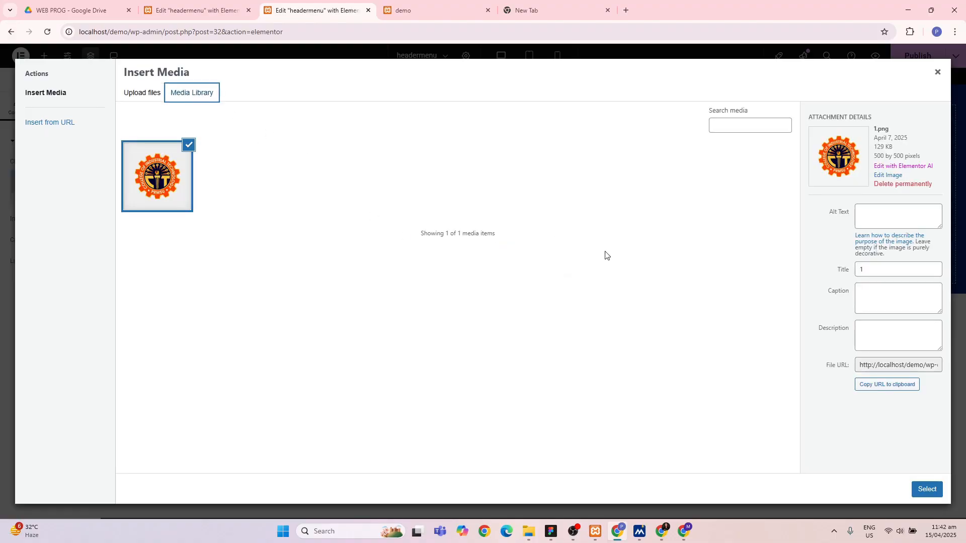
left_click(924, 489)
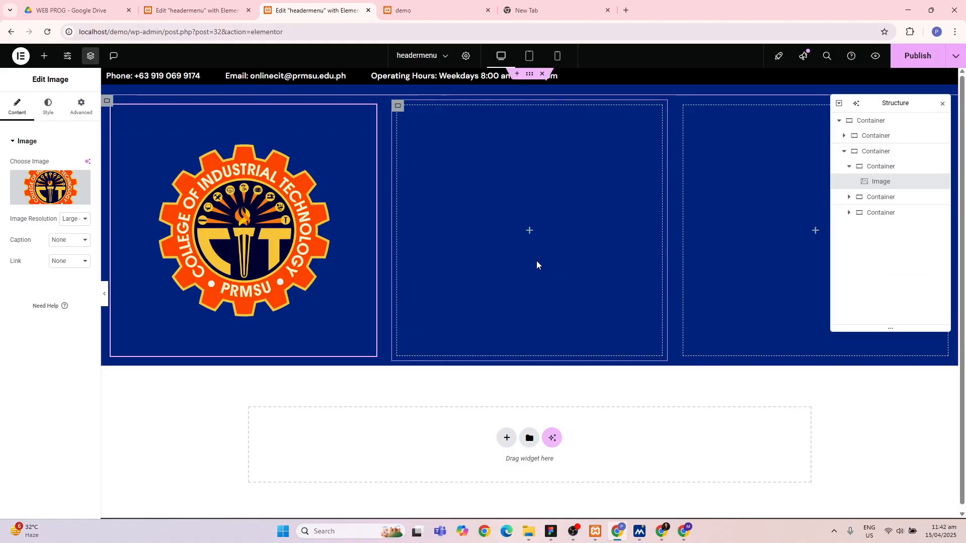
left_click(76, 220)
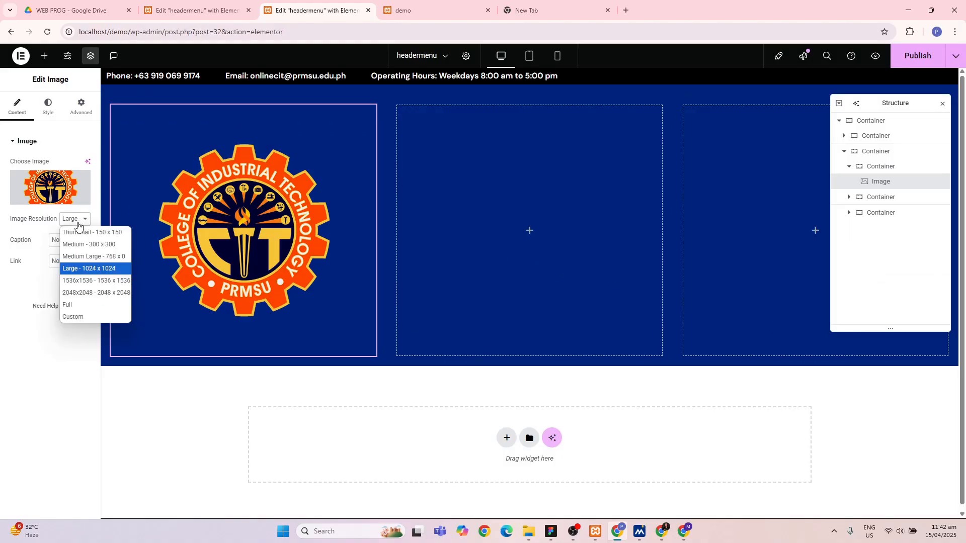
left_click(79, 233)
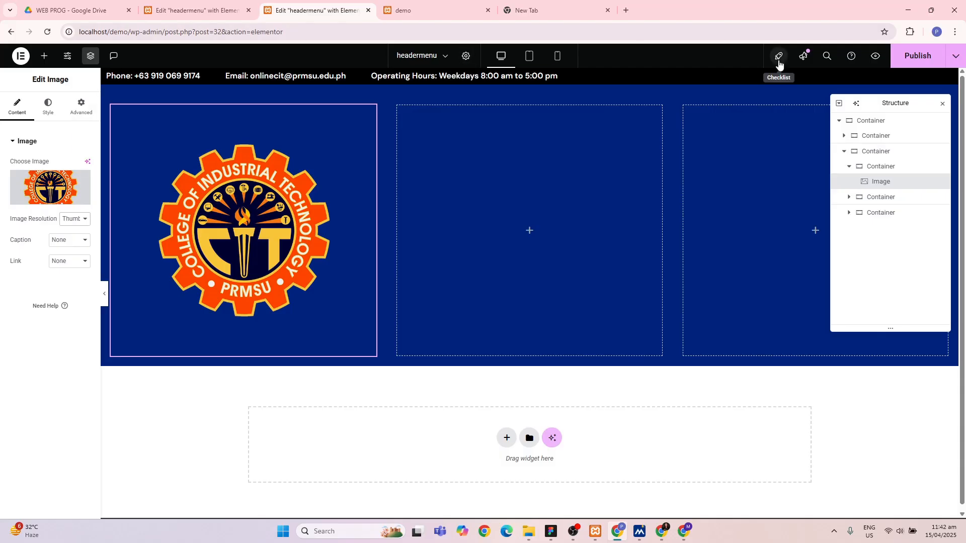
- Publish the header and reload the Elementor editor page
left_click(910, 57)
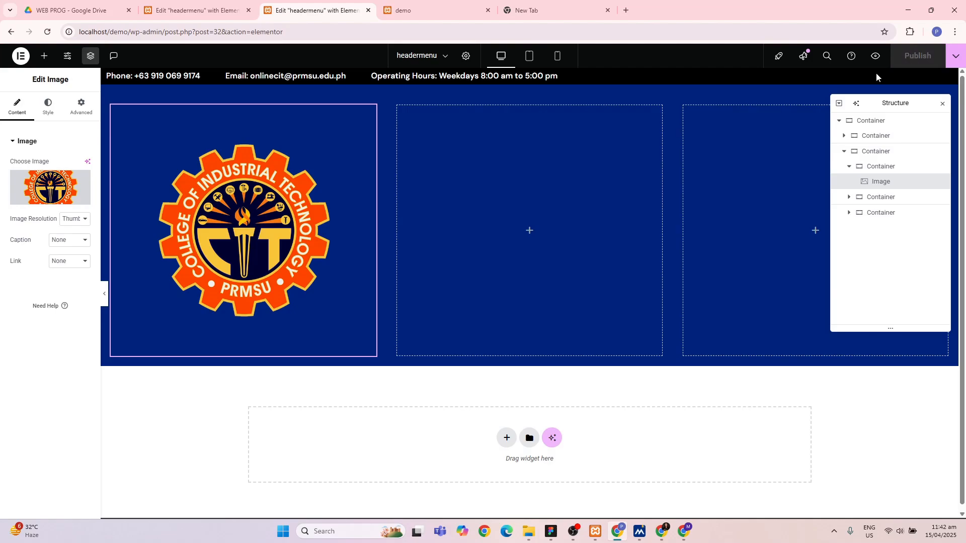
left_click(261, 31)
key("Return")
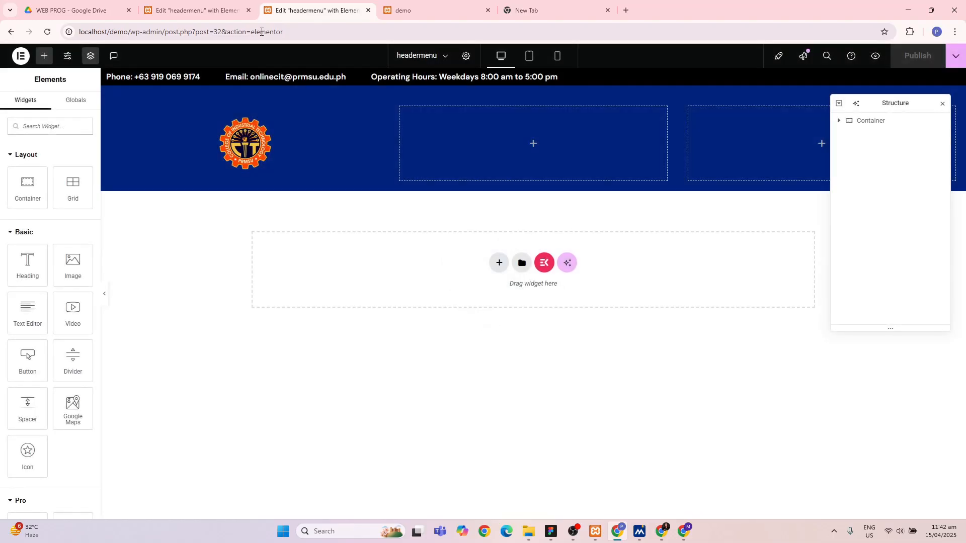
- Try the Boxed content width on the logo's container and set it back to Full Width
left_click(236, 139)
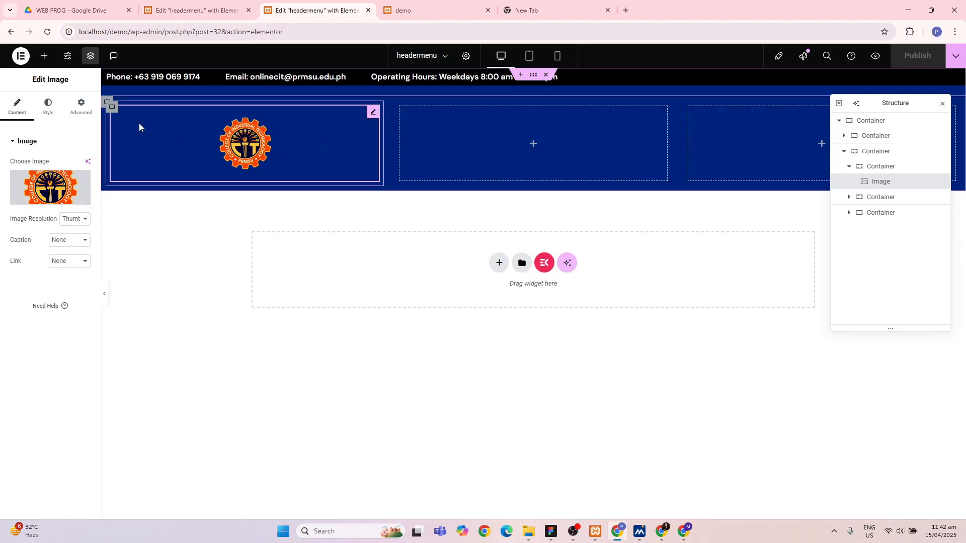
left_click(112, 110)
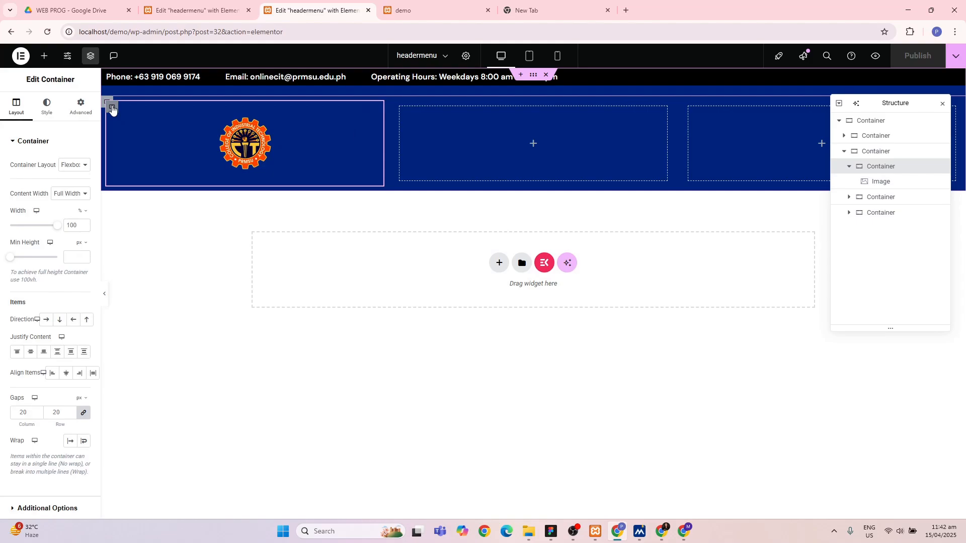
left_click(63, 196)
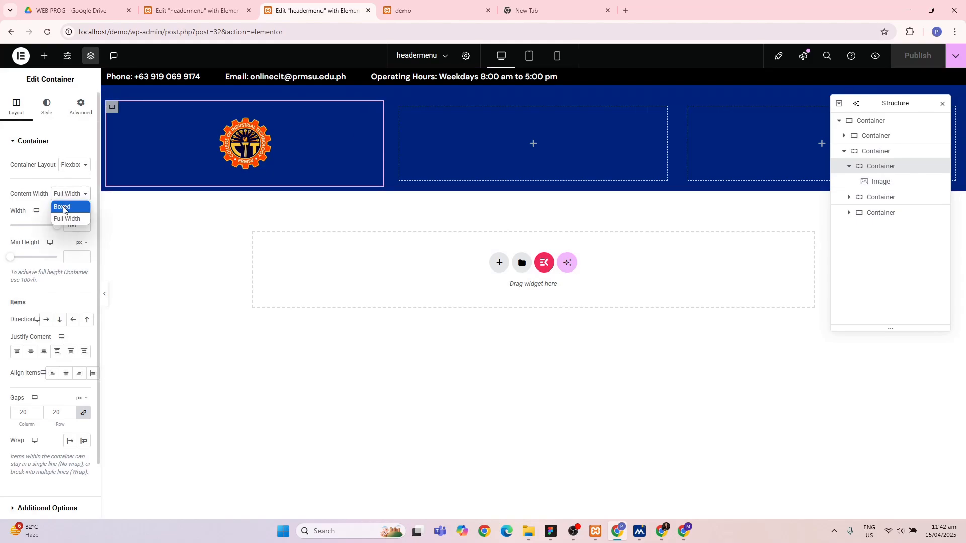
left_click(63, 210)
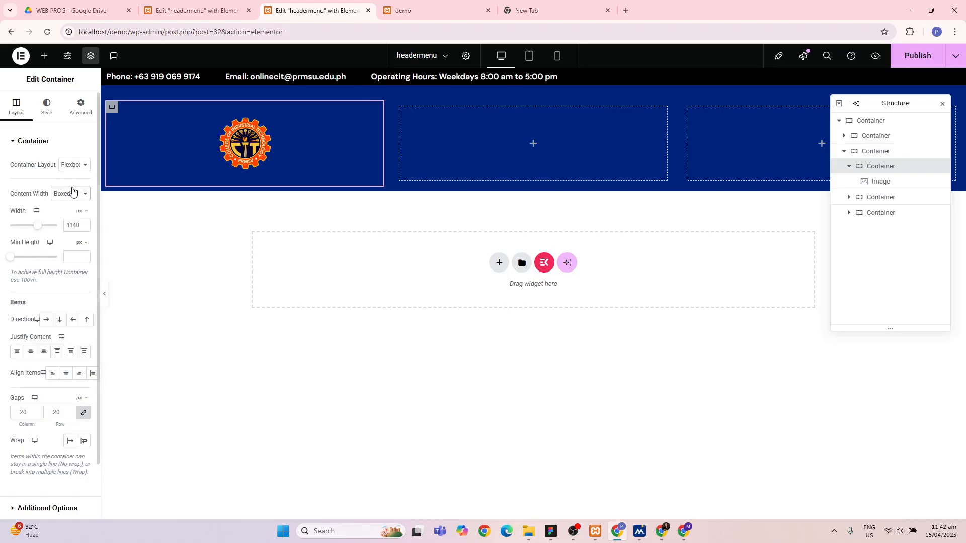
left_click(72, 195)
left_click(71, 219)
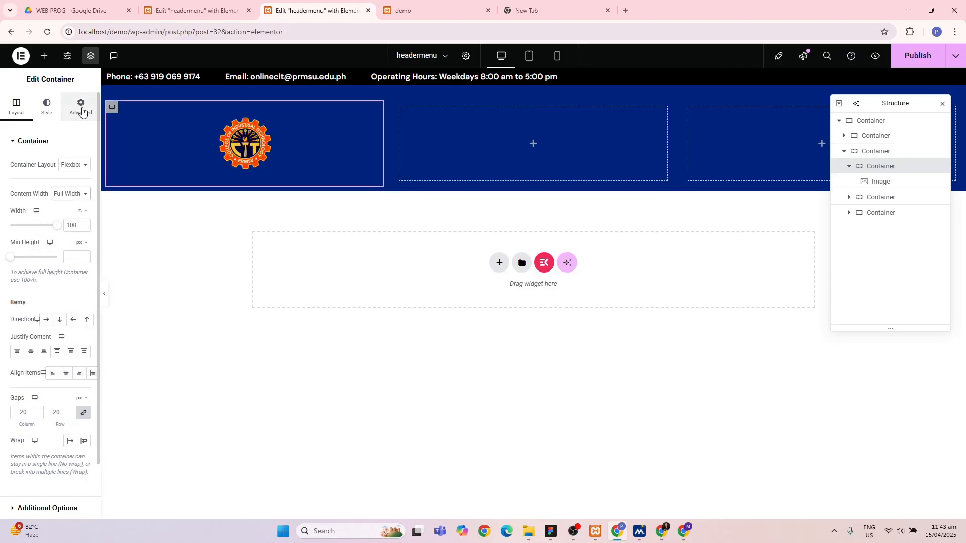
- Set the logo container's gaps, margin and padding to 0 and narrow the container to fit closely around the logo
left_click(83, 413)
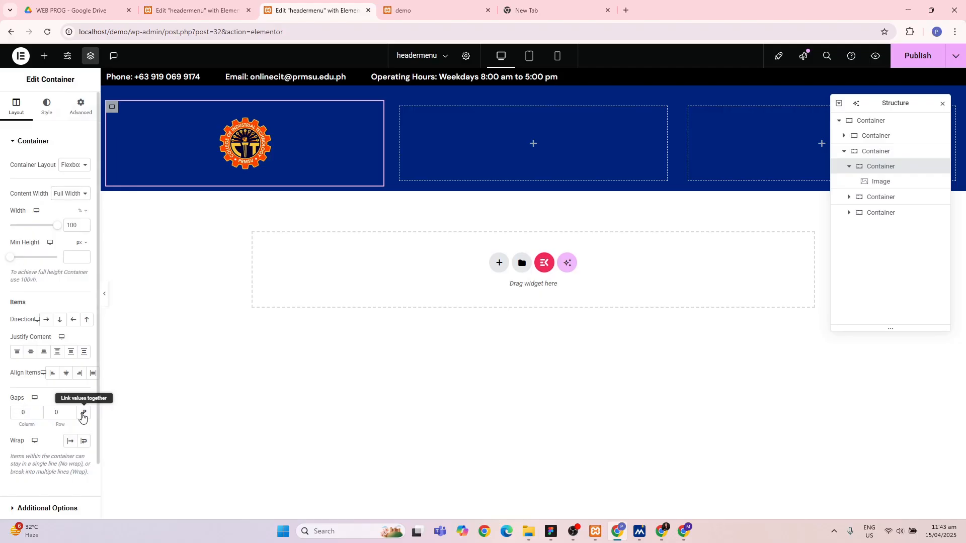
left_click(80, 107)
left_click(84, 176)
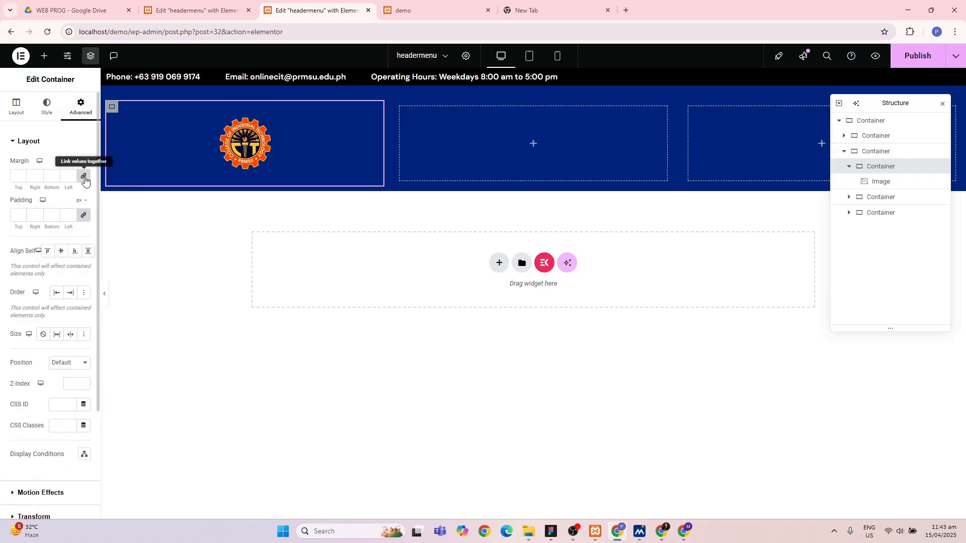
left_click(84, 215)
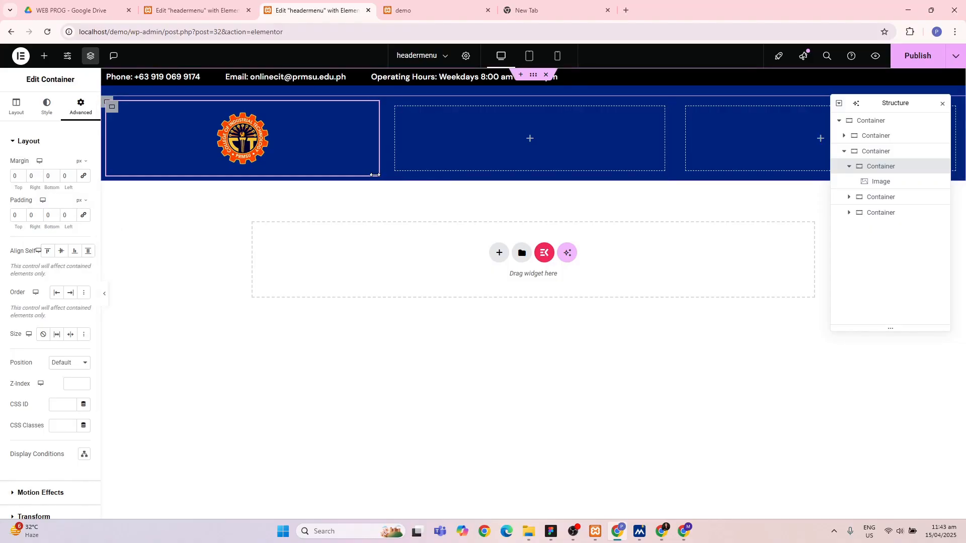
left_click_drag(378, 175, 145, 149)
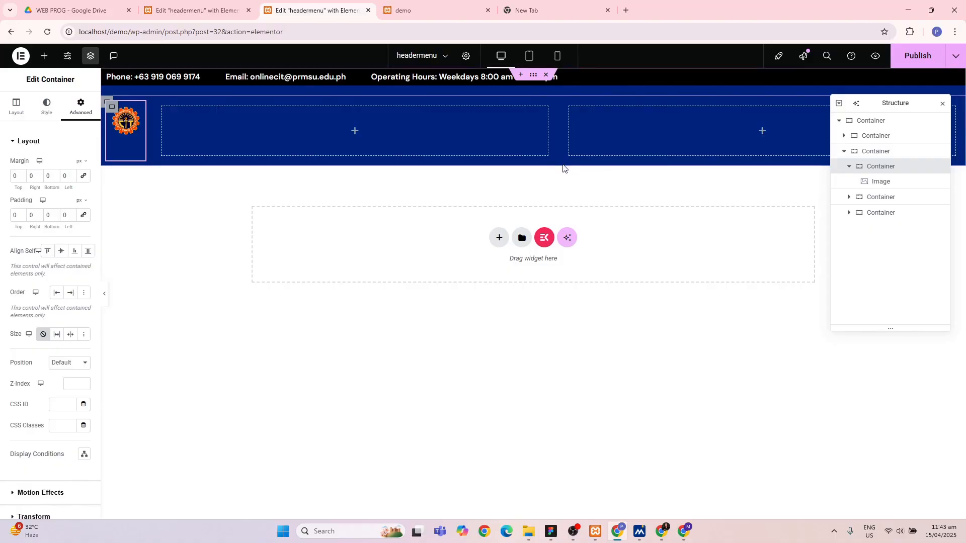
- Try to lower the outermost container's minimum height
left_click(879, 122)
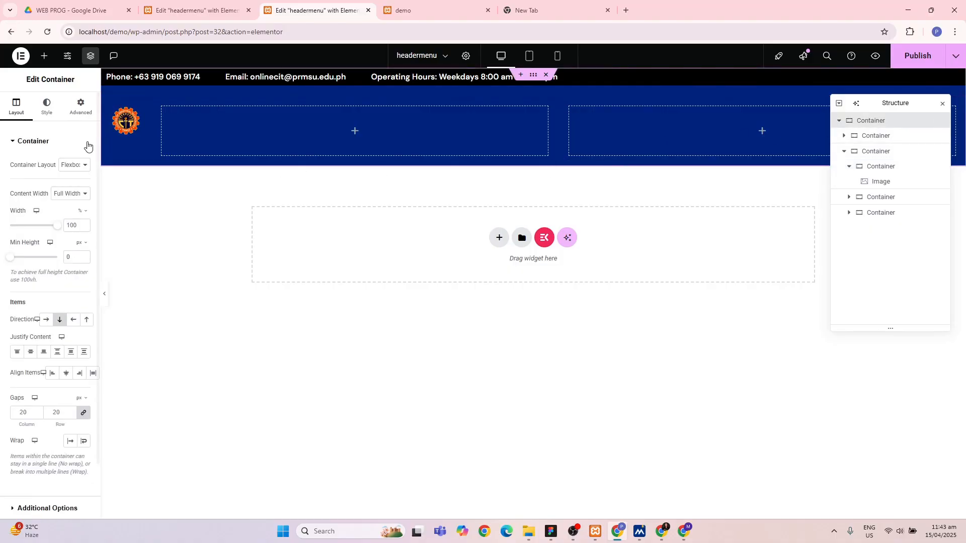
left_click(45, 106)
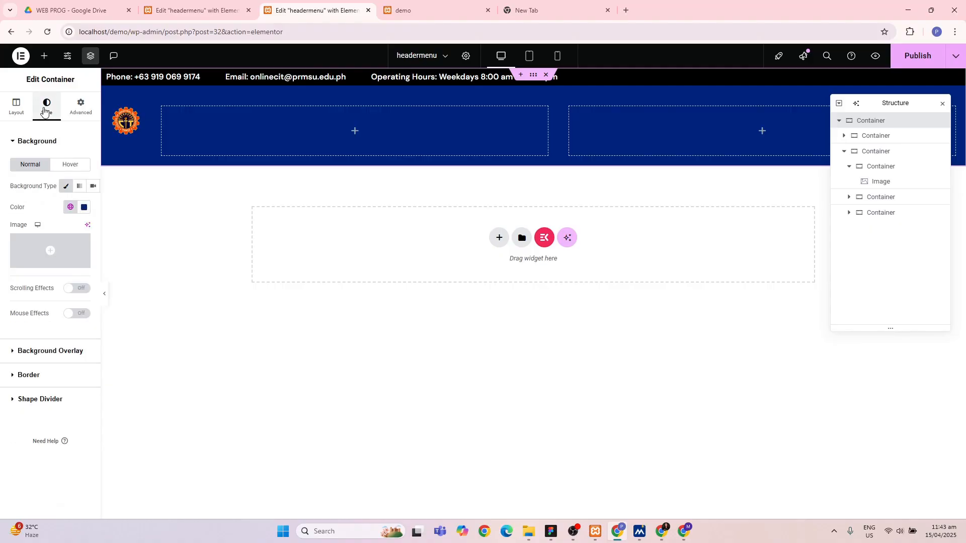
left_click(16, 106)
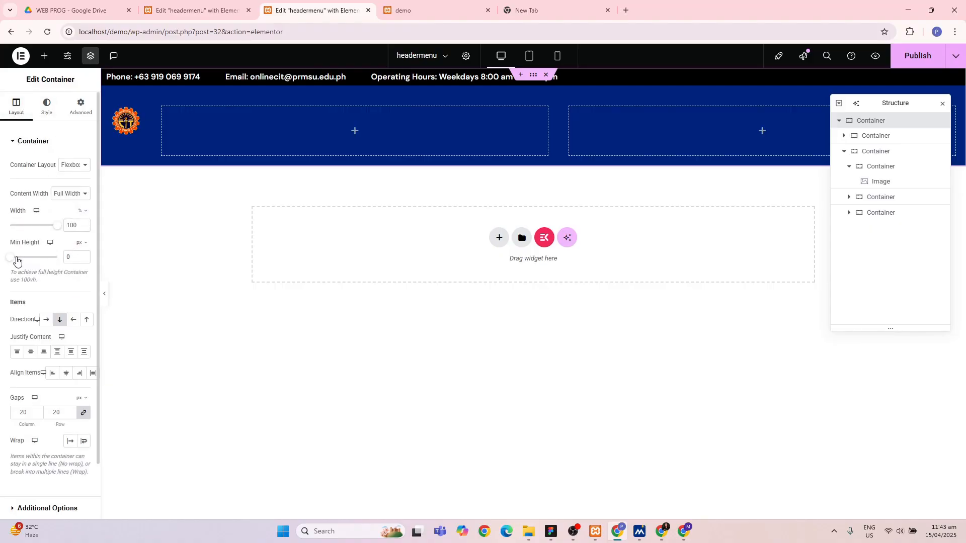
left_click_drag(10, 257, 2, 260)
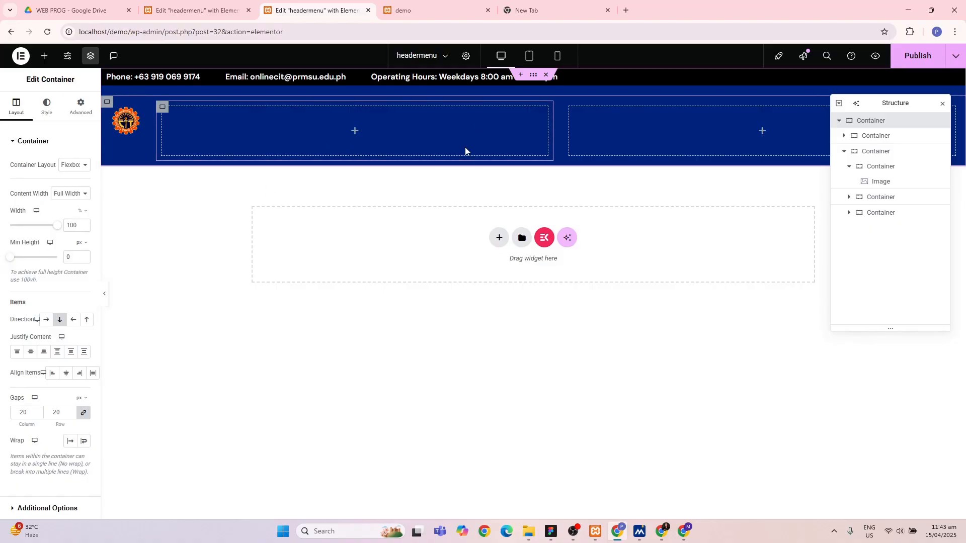
- Widen the logo's container slightly so the logo has a little more room
left_click(131, 127)
left_click_drag(144, 139, 151, 144)
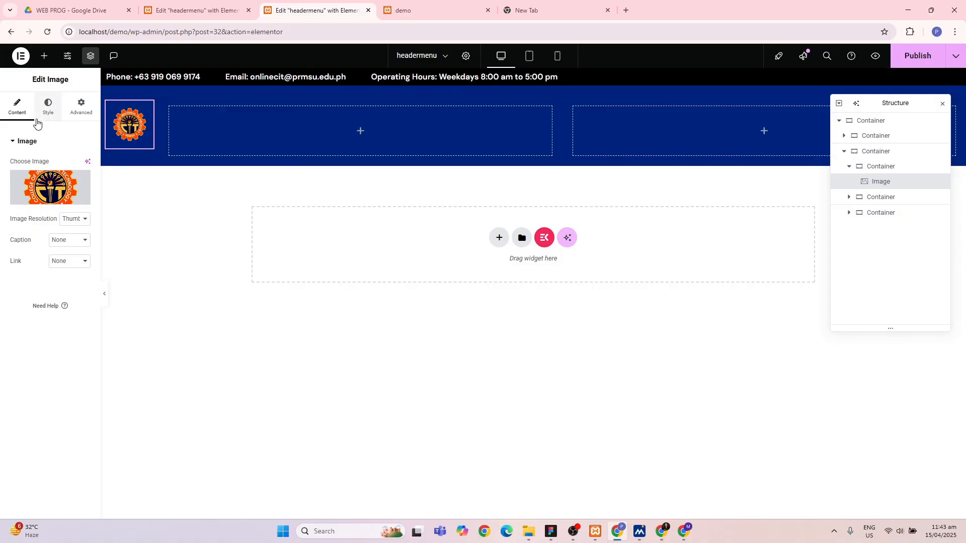
- Place a Heading widget in the second nested container beside the logo and select its placeholder text for replacement
left_click(43, 56)
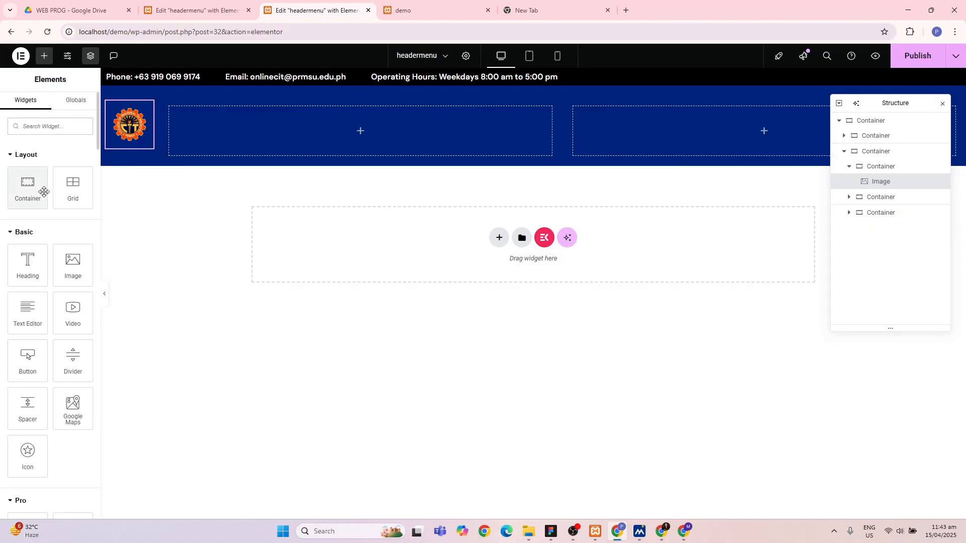
left_click_drag(28, 263, 218, 124)
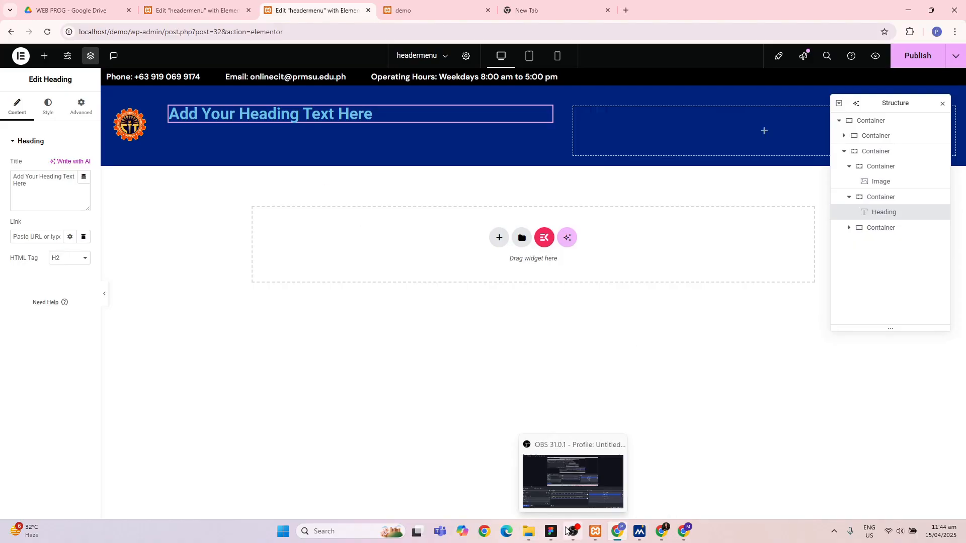
left_click(556, 533)
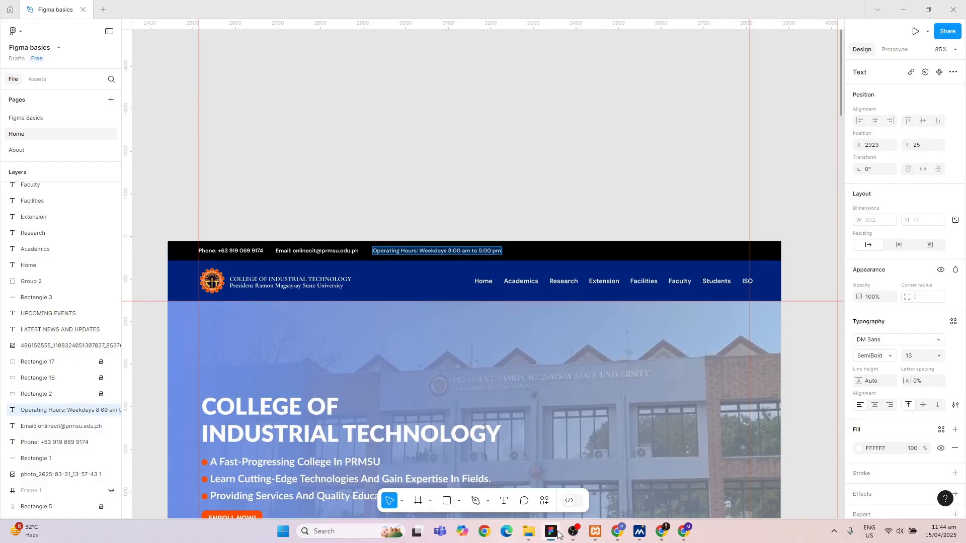
left_click(556, 533)
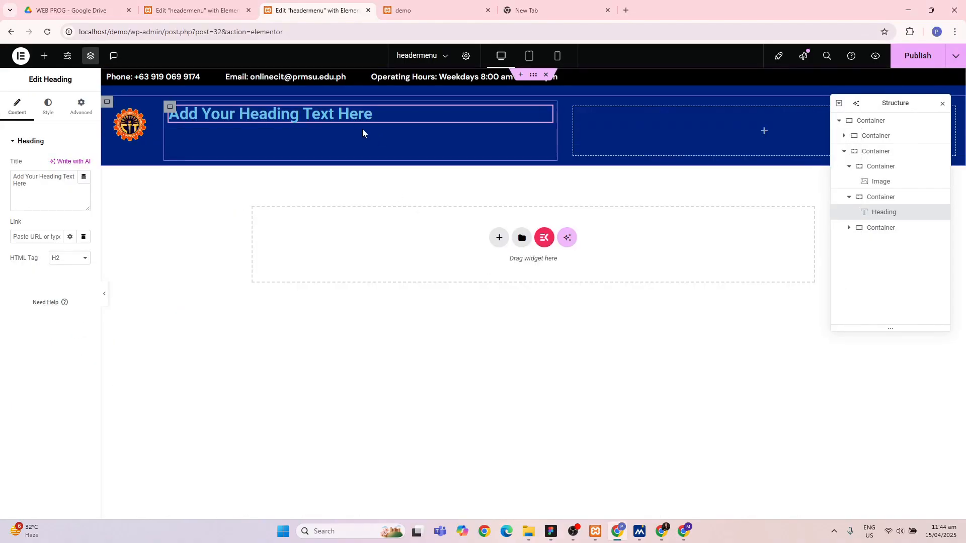
double_click(356, 116)
key("ctrl+a")
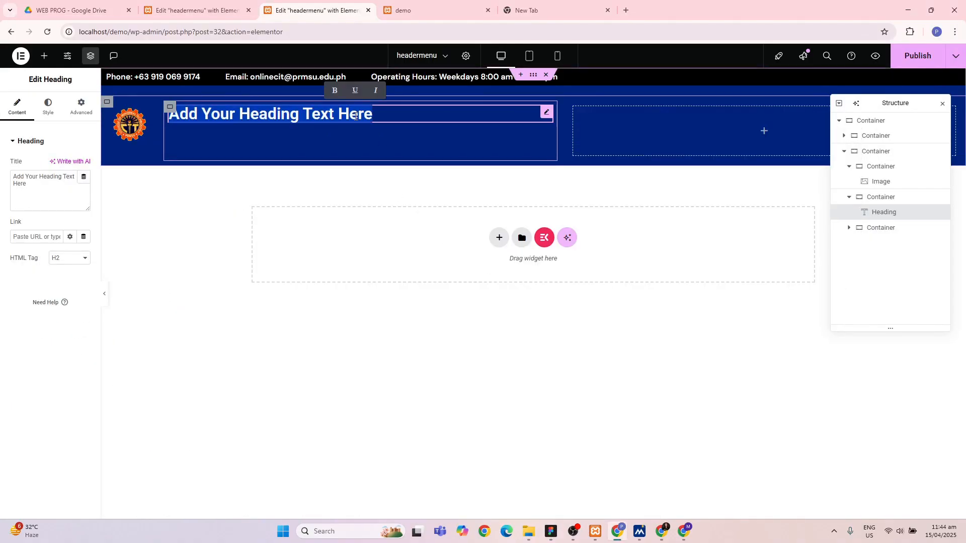
type("College ")
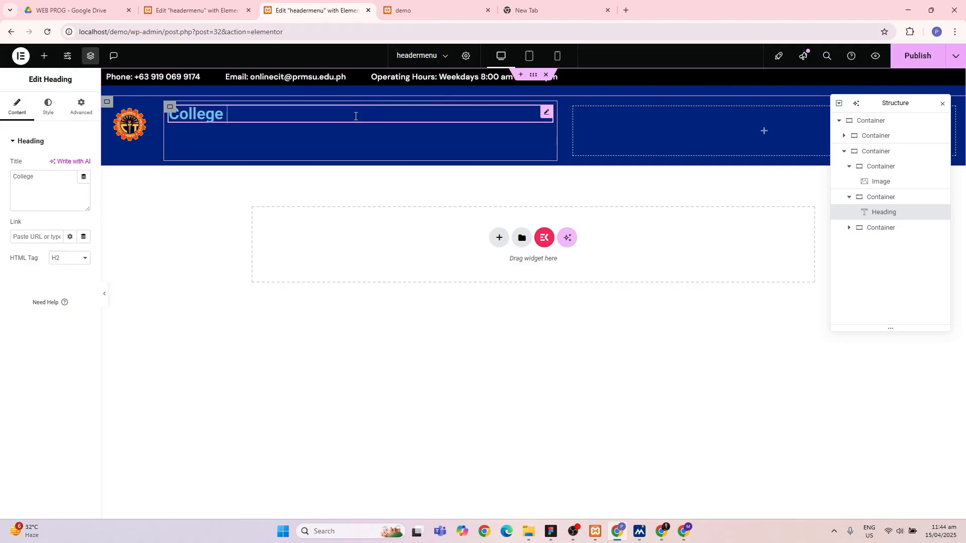
type("of Indus")
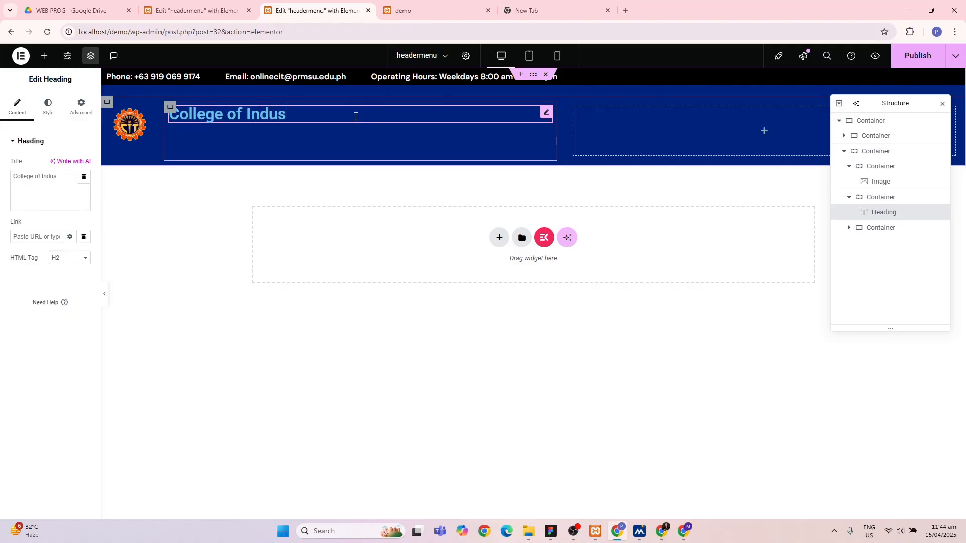
type("trial Technolo")
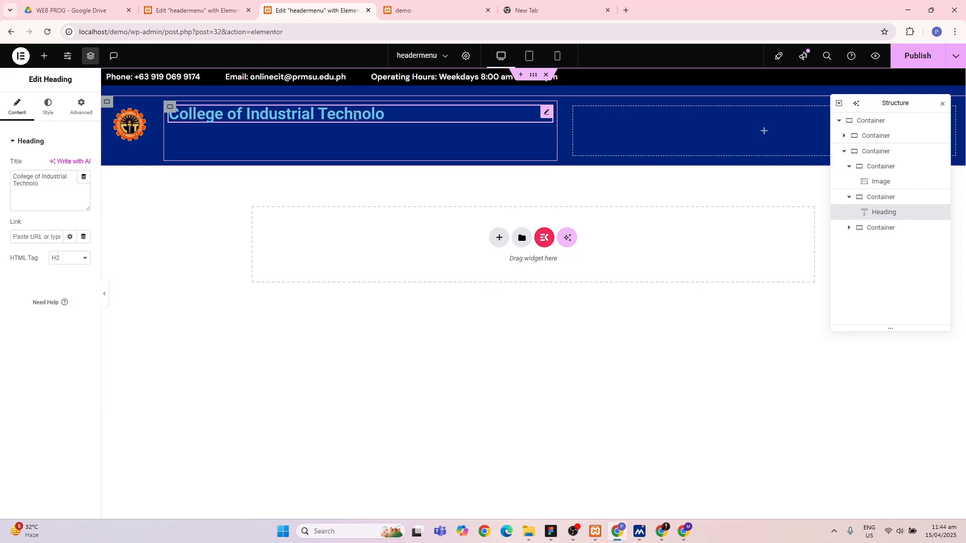
- Replace the heading text with COLLEGE OF INDUSTRIAL TECHNOLOGY in capitals, followed by a line break
key("ctrl+a")
key("BackSpace")
type("COLLEGE")
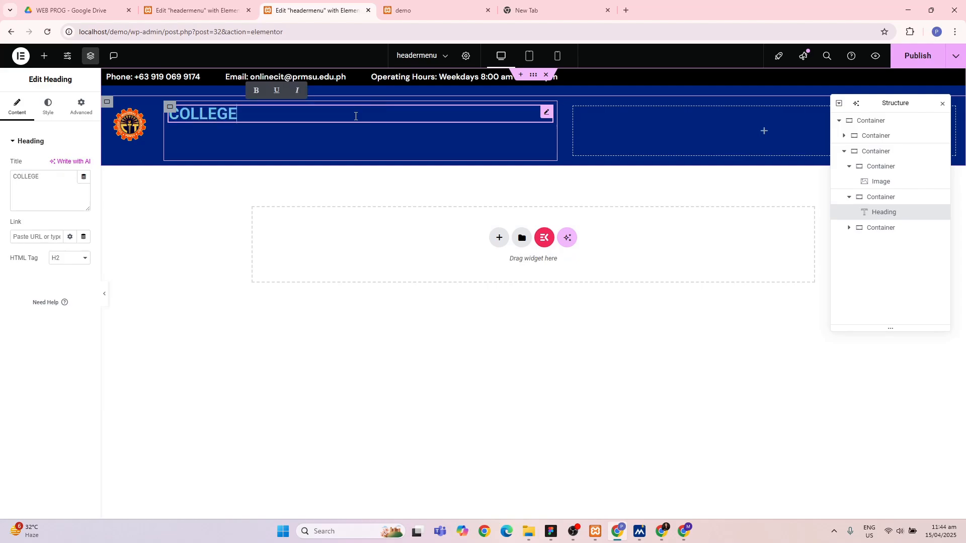
type(" OF IN")
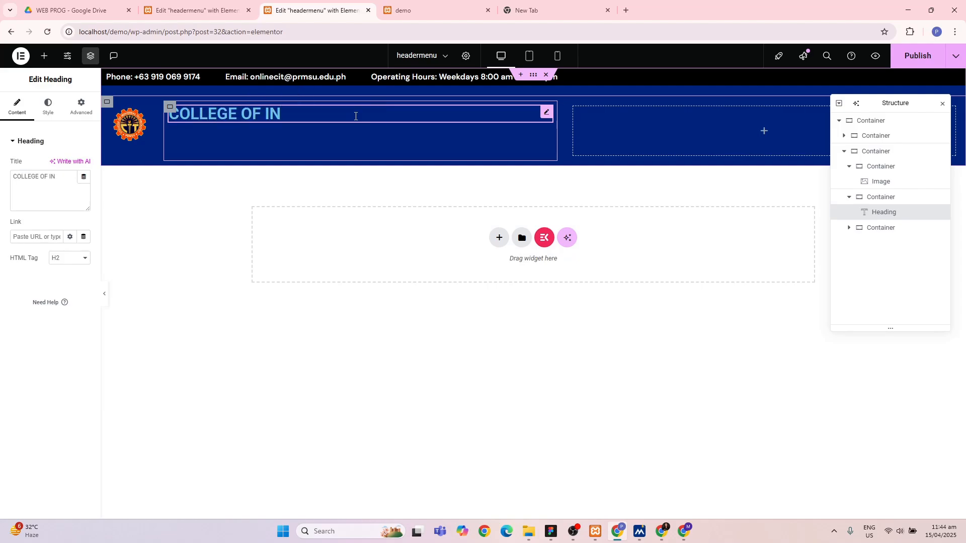
type("DUSTRIAL TEC")
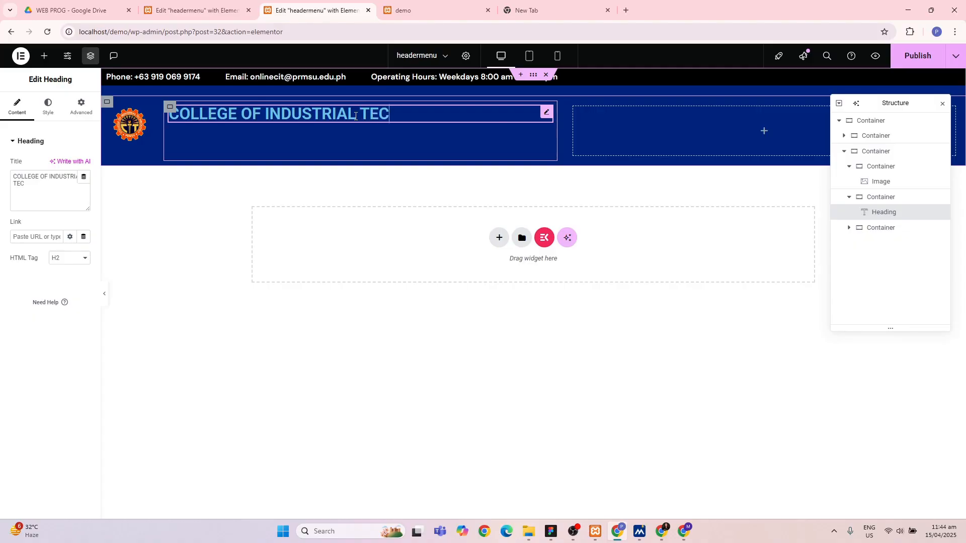
type("HNOLOGY\\")
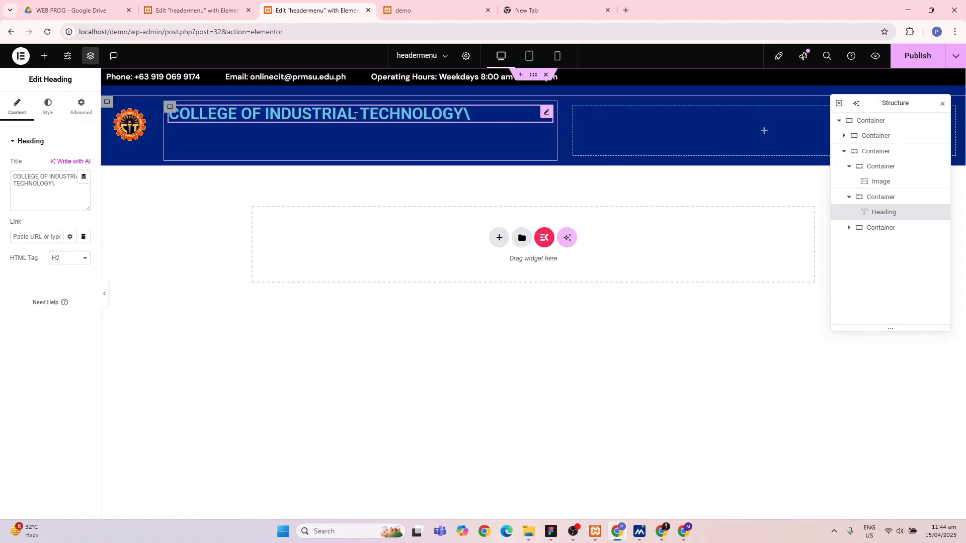
key("BackSpace")
key("Return")
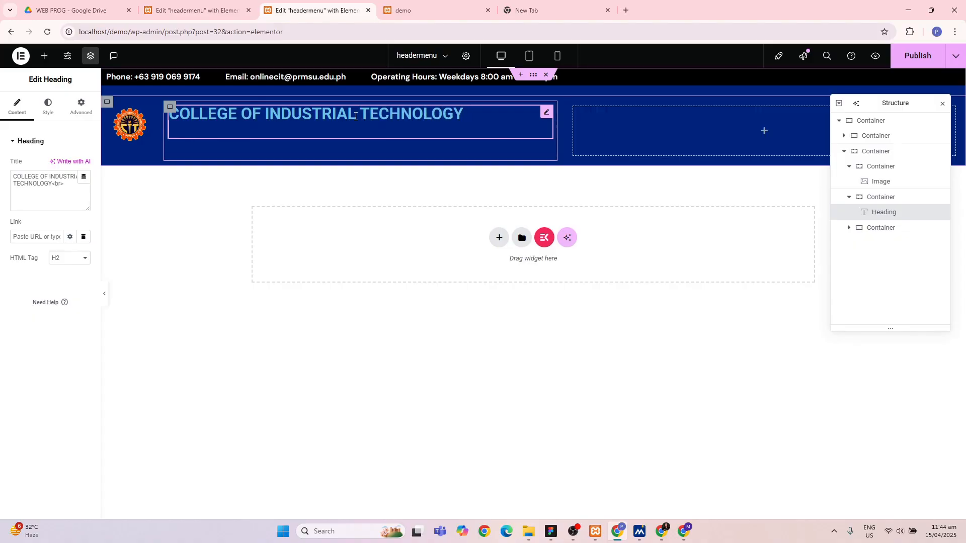
- Add President Ramon Magsaysay State University as the heading's second line
type("President R")
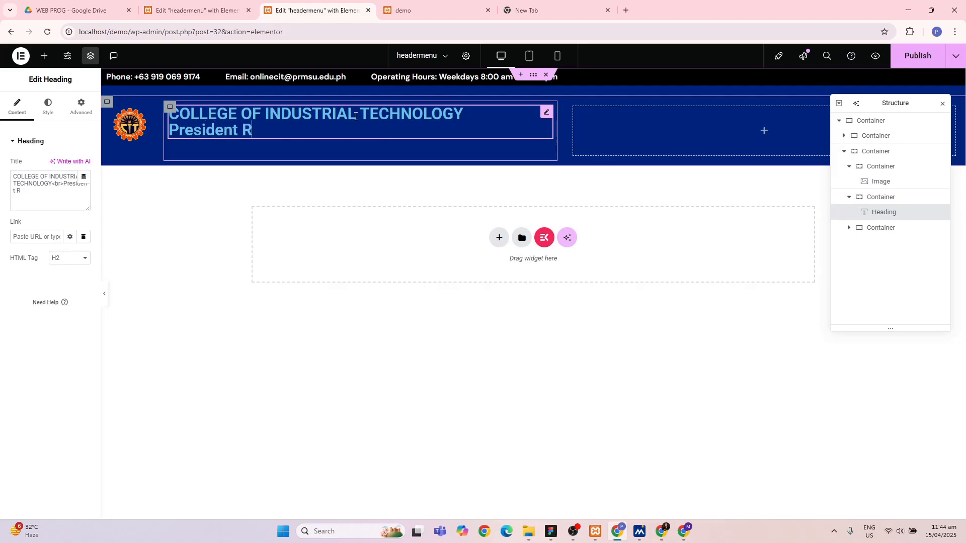
type("amon Magsaysay ")
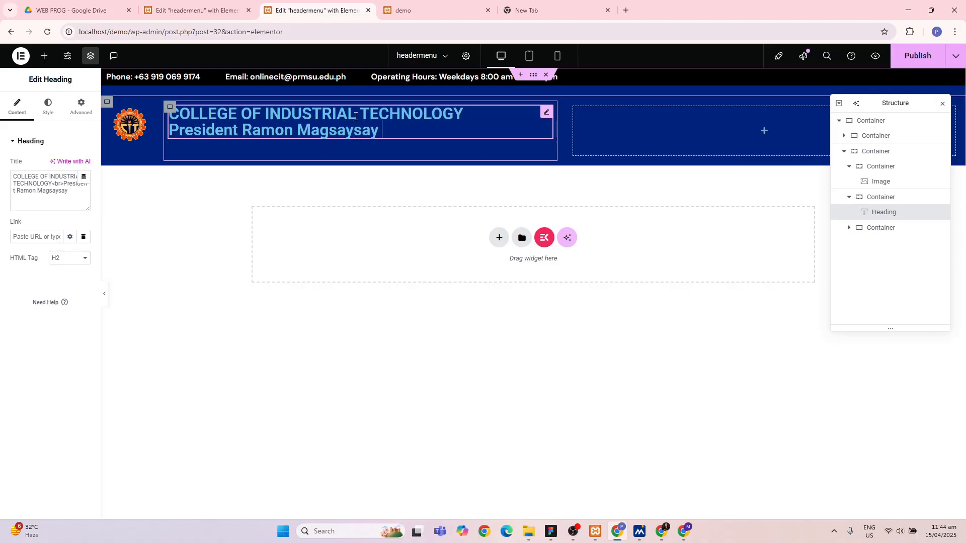
type("State Univ")
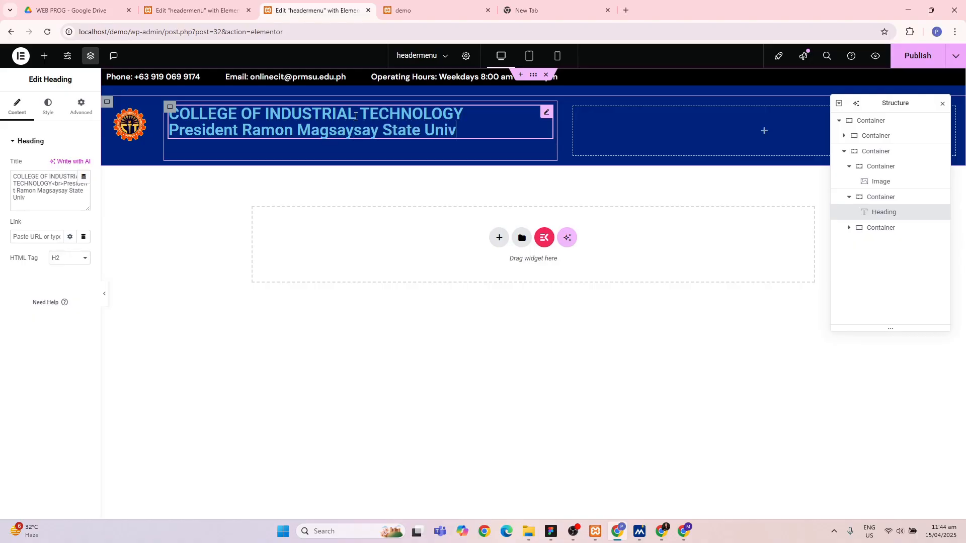
type("ersity")
key("ctrl+a")
- Switch to Figma, inspect the typography of the college name text beside the logo, and return to Elementor
key("alt+Tab")
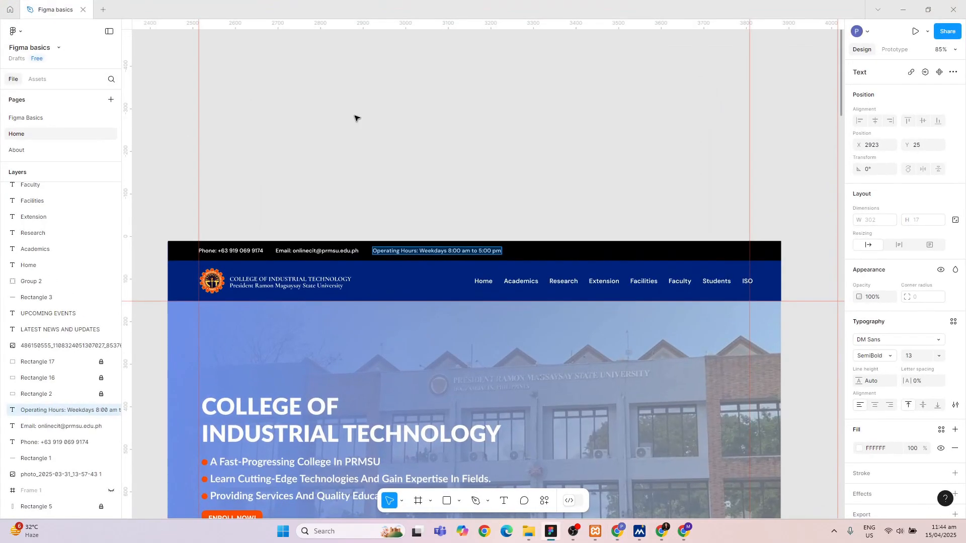
left_click(307, 280)
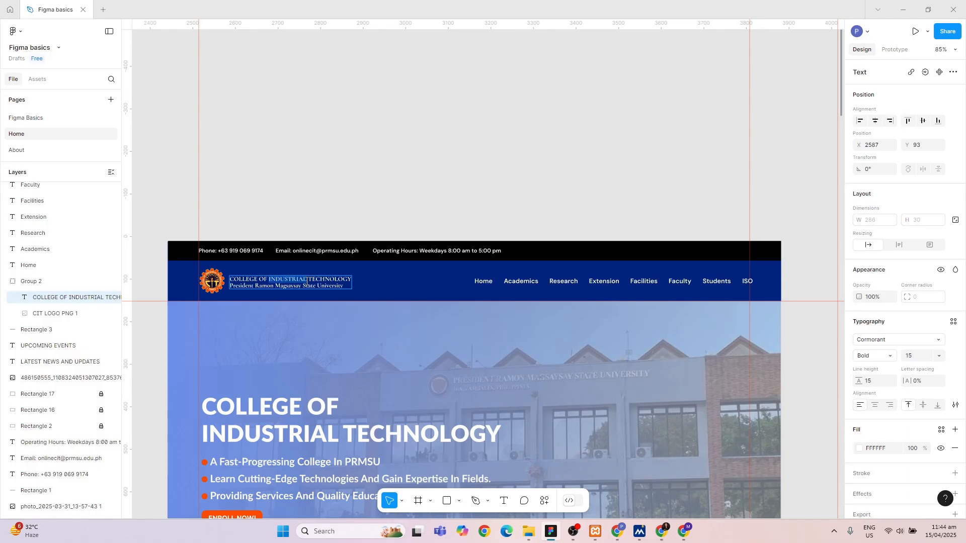
key("alt+Tab")
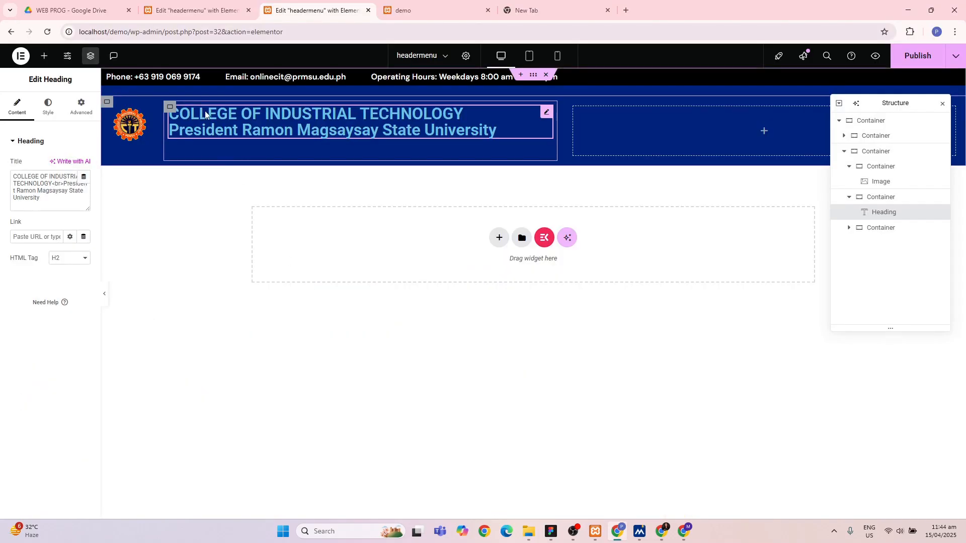
- Set the heading's typography to the Cormorant font family, size 18 px and weight 700 (Bold)
left_click(46, 113)
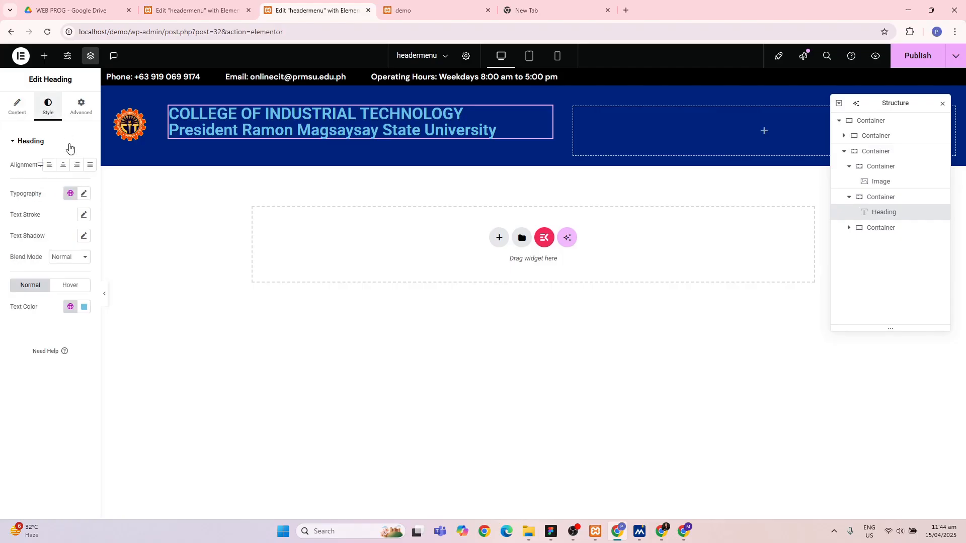
left_click(85, 195)
left_click(76, 241)
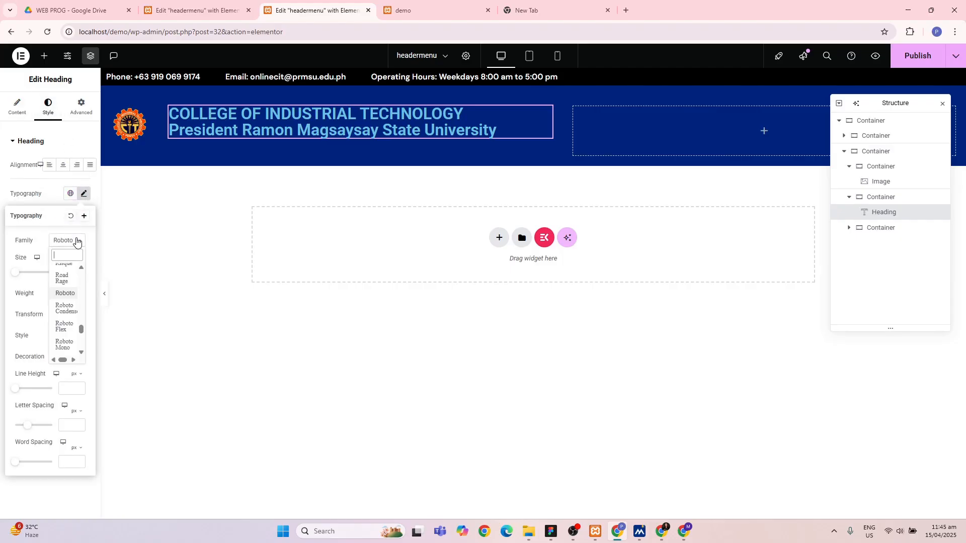
type("cormo")
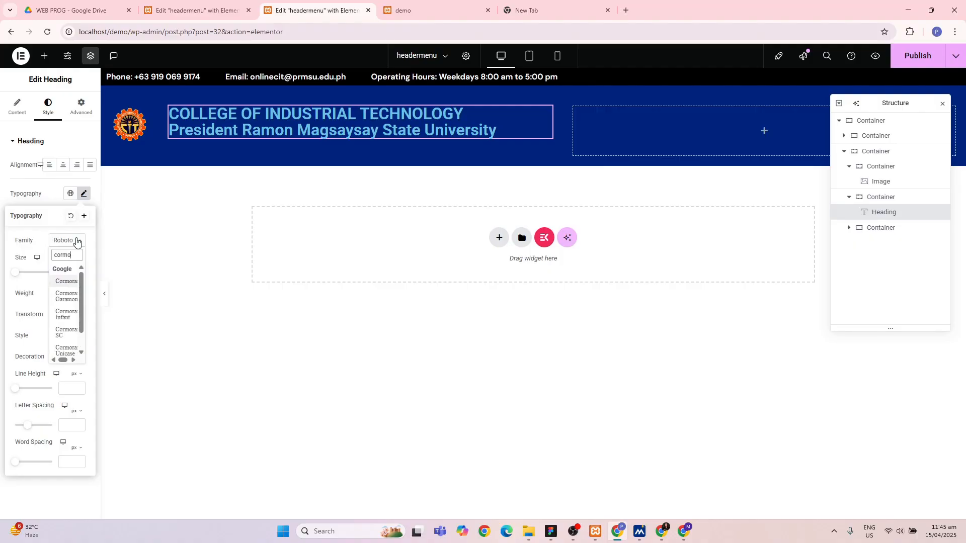
left_click(68, 282)
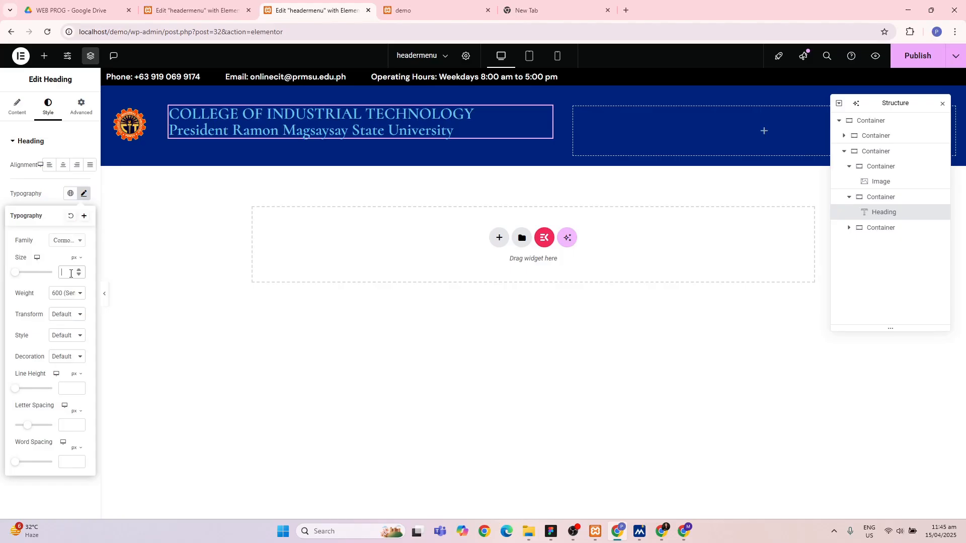
type("18")
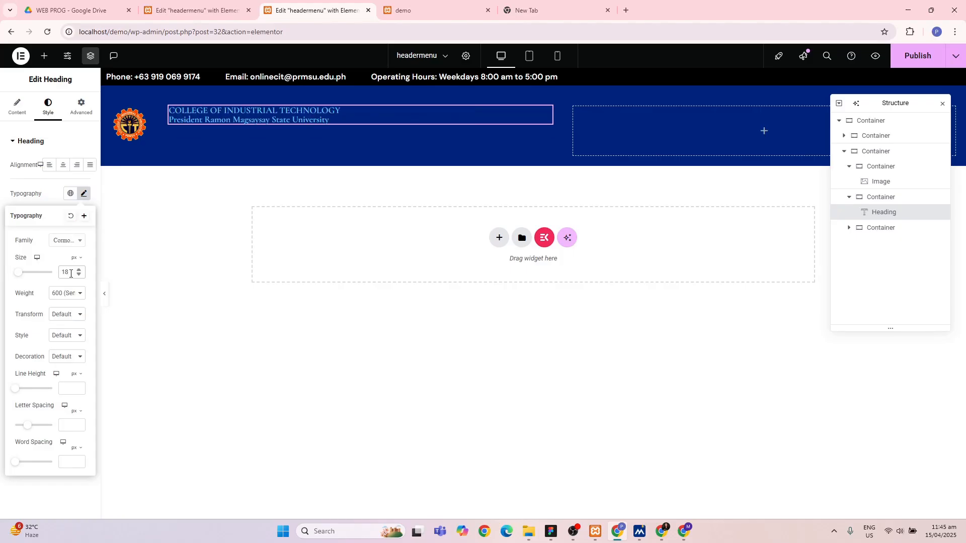
left_click(71, 297)
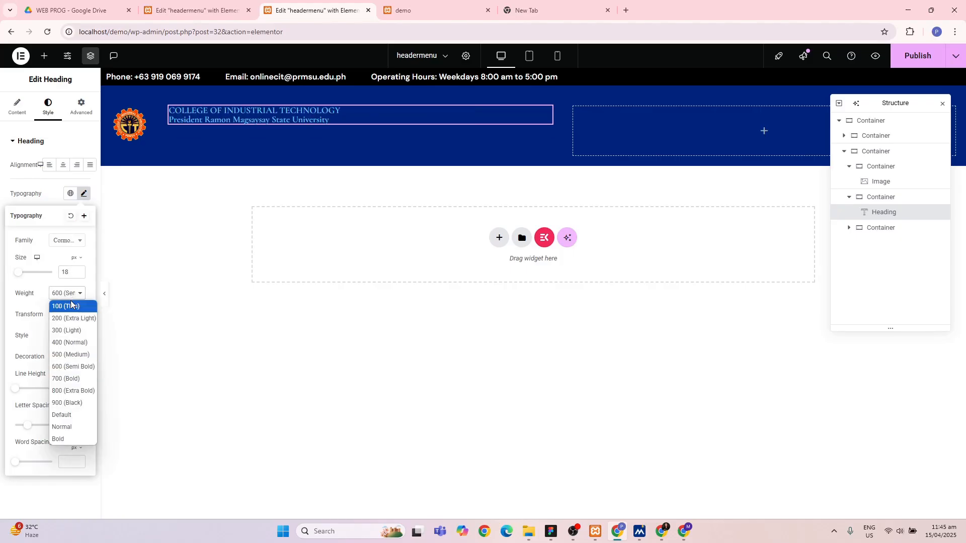
left_click(71, 381)
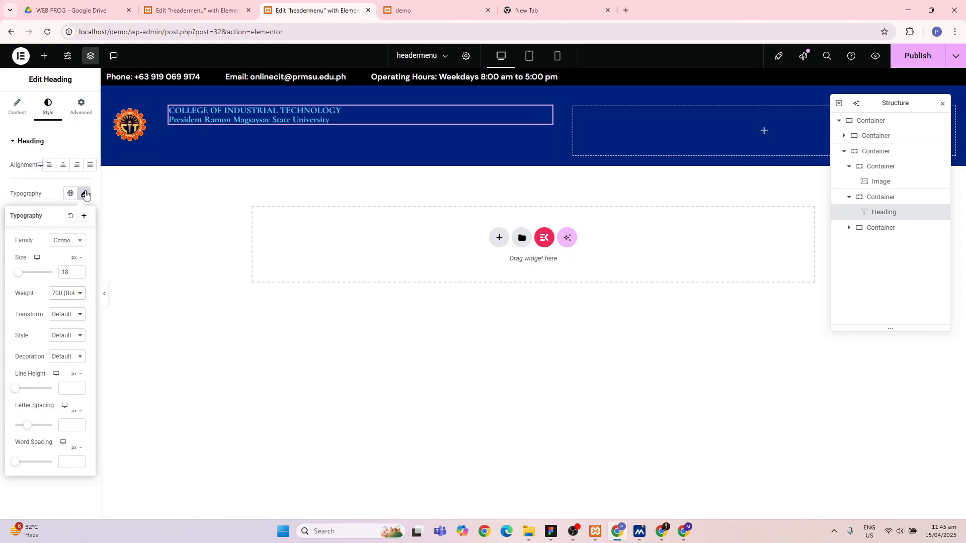
- Set the college name heading's text color to white (#FFFFFF)
left_click(297, 115)
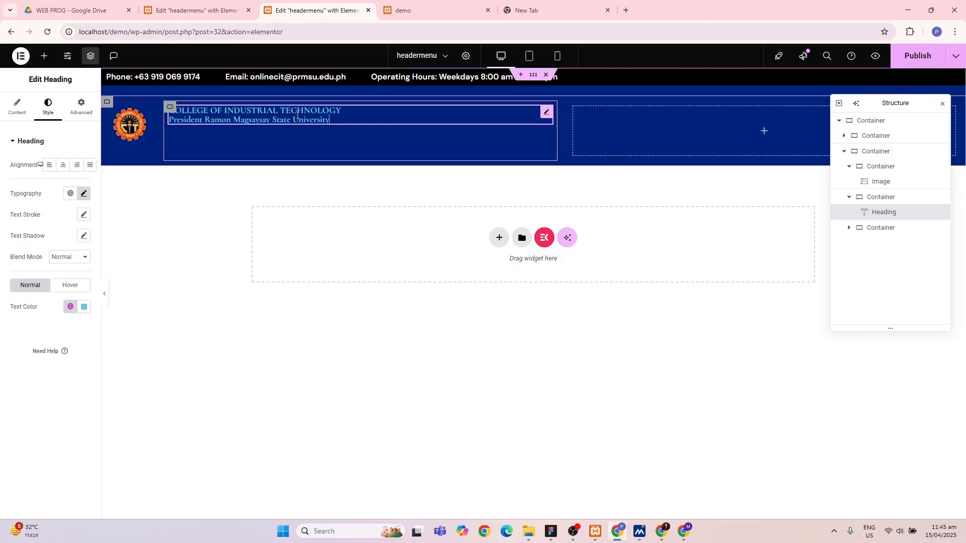
key("alt+Tab")
key("alt+Tab")
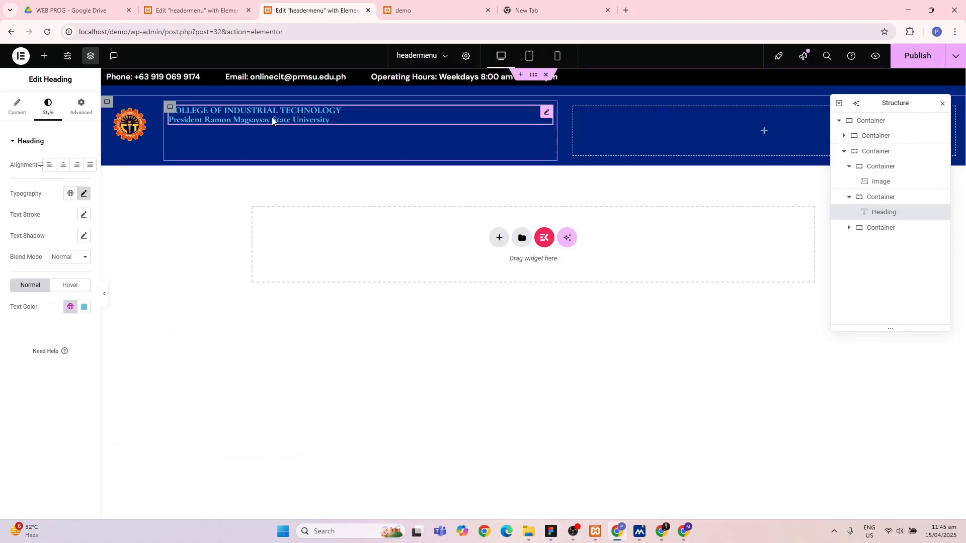
double_click(274, 118)
triple_click(273, 119)
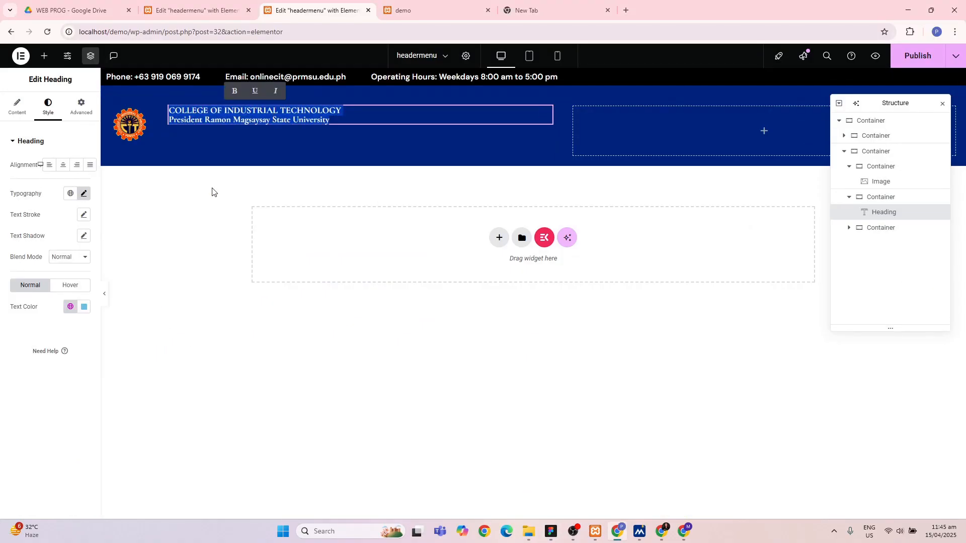
left_click(84, 311)
left_click(27, 349)
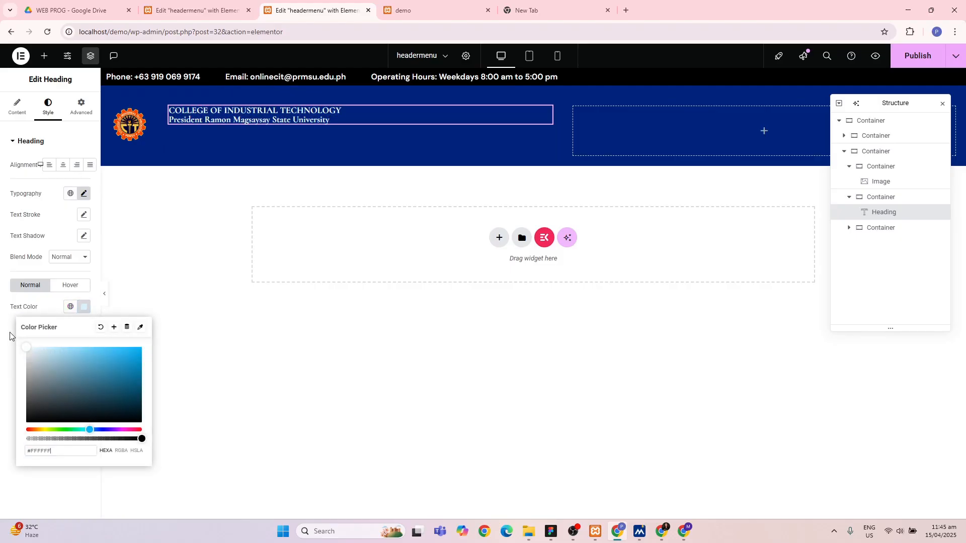
left_click(196, 202)
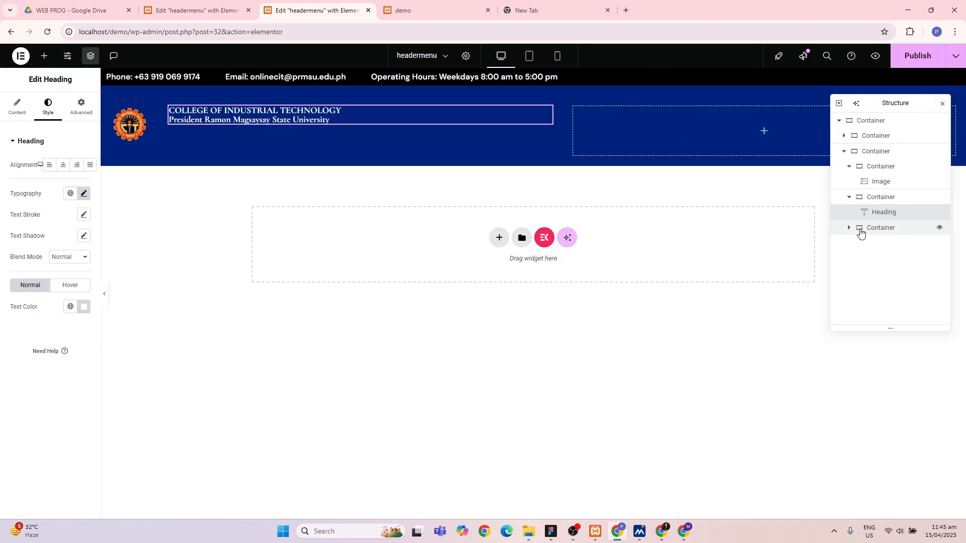
- Add an ElementsKit Nav Menu widget to the empty container beside the college name and publish the header
left_click(857, 230)
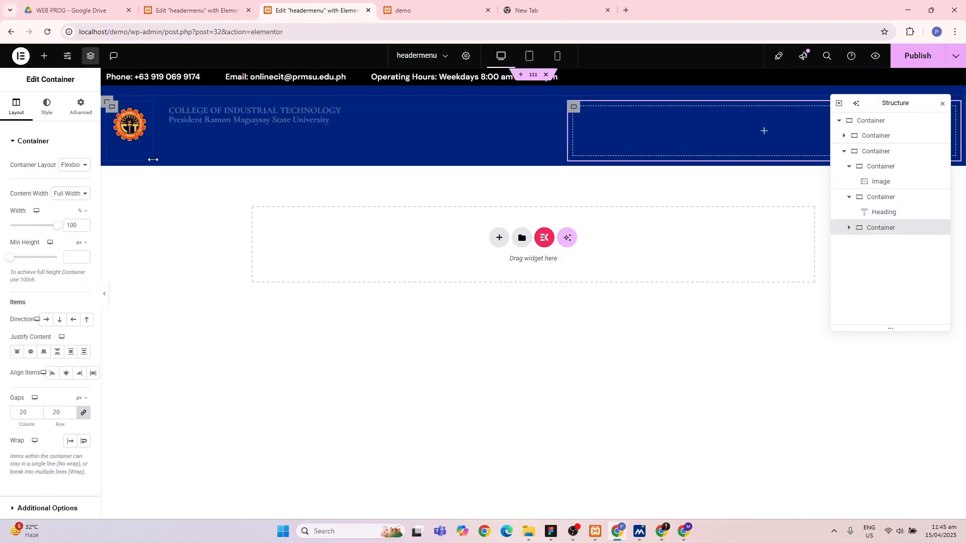
left_click(45, 56)
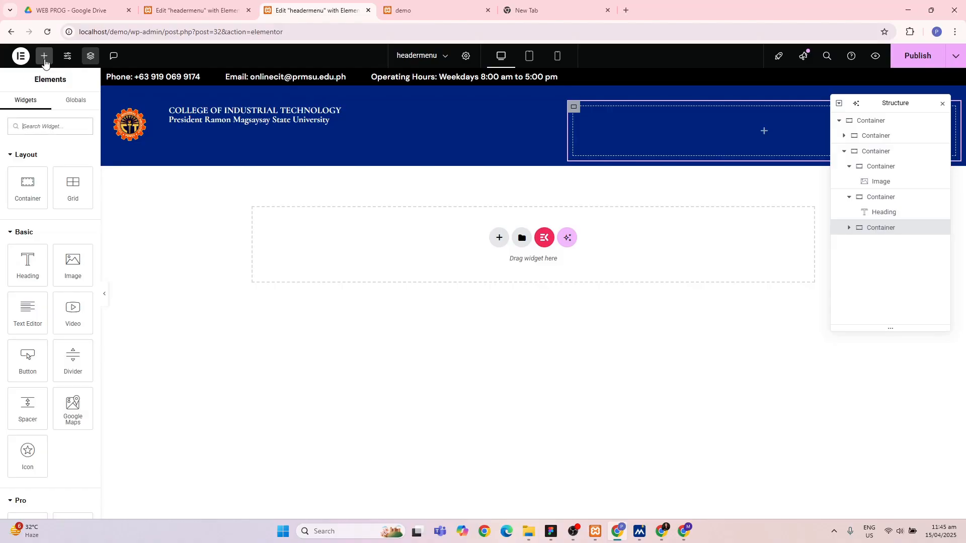
left_click(33, 127)
type("menu")
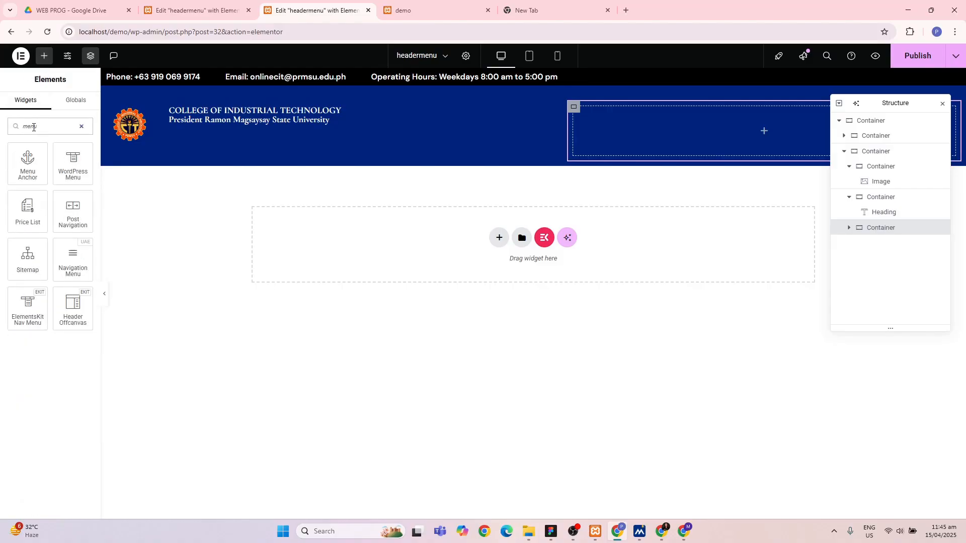
left_click_drag(28, 305, 636, 144)
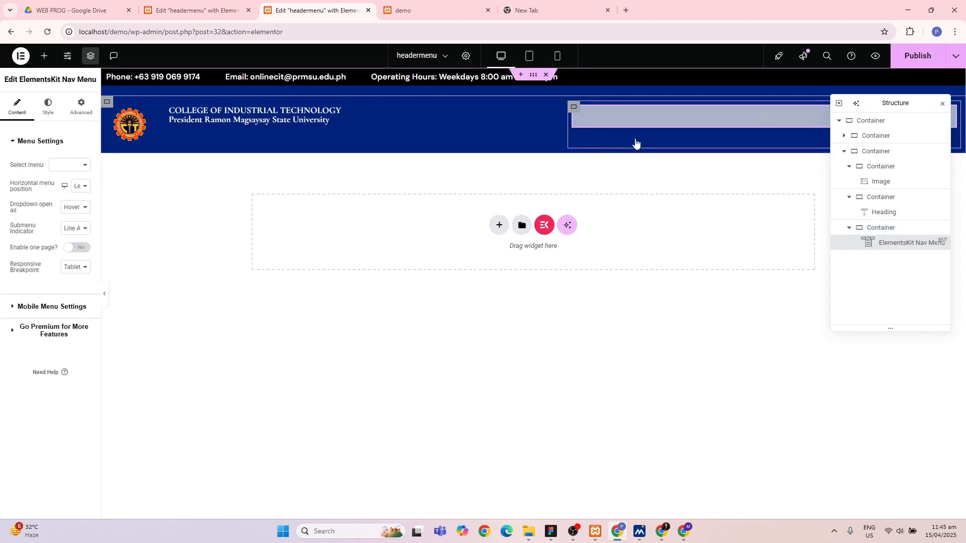
left_click(919, 56)
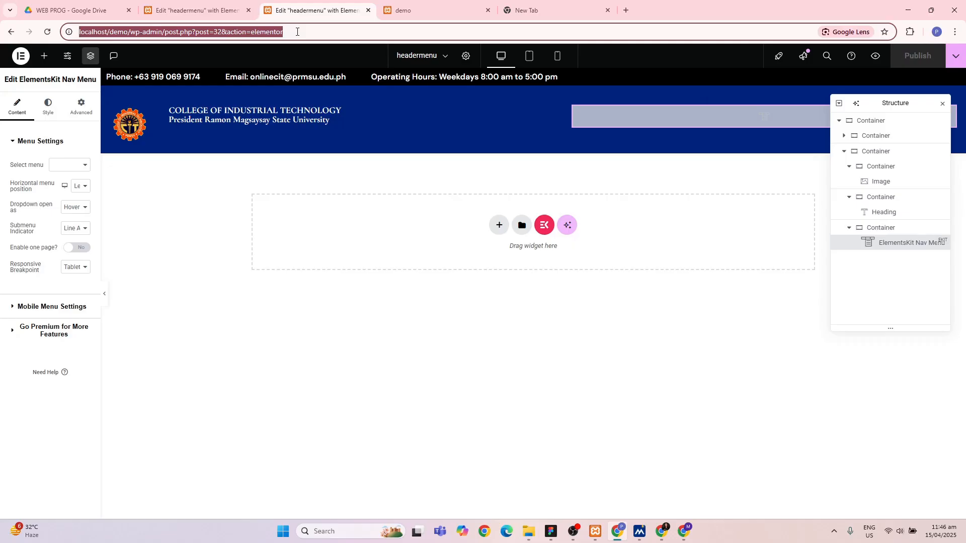
- Reload the editor page and assign the headermenu menu to the ElementsKit Nav Menu widget
key("Return")
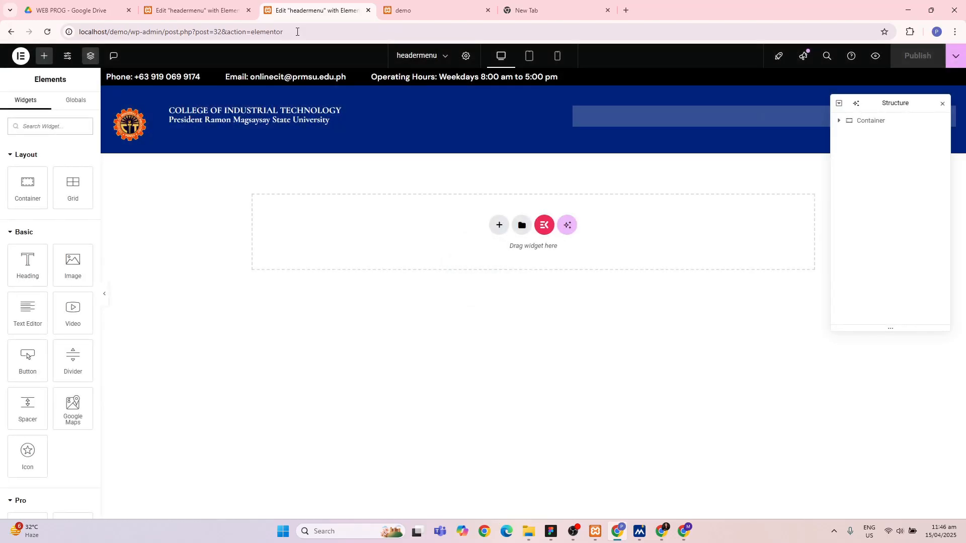
left_click(655, 121)
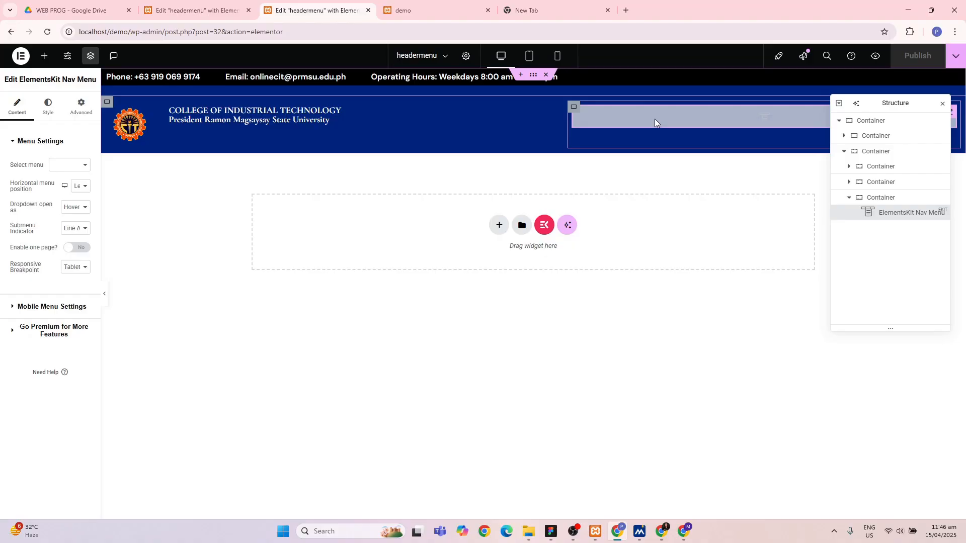
left_click(68, 167)
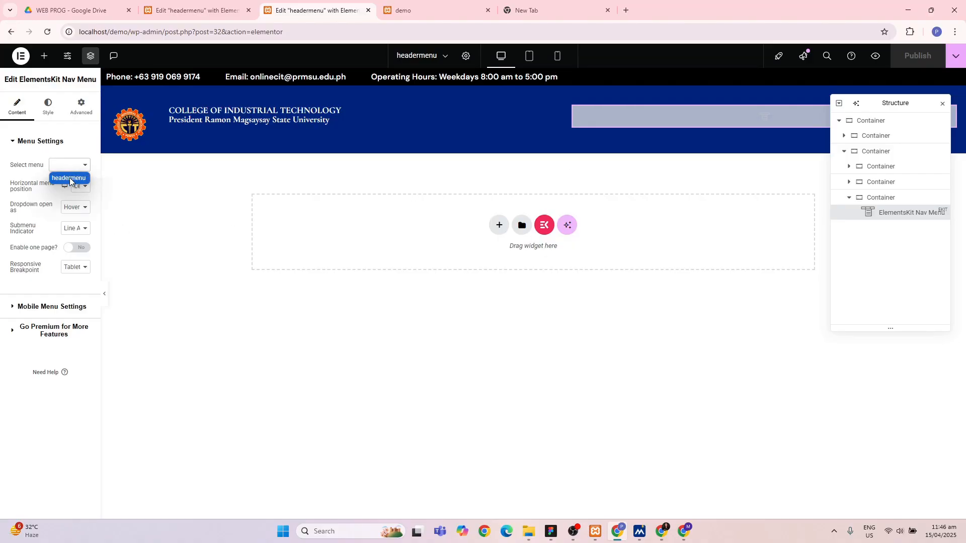
left_click(70, 179)
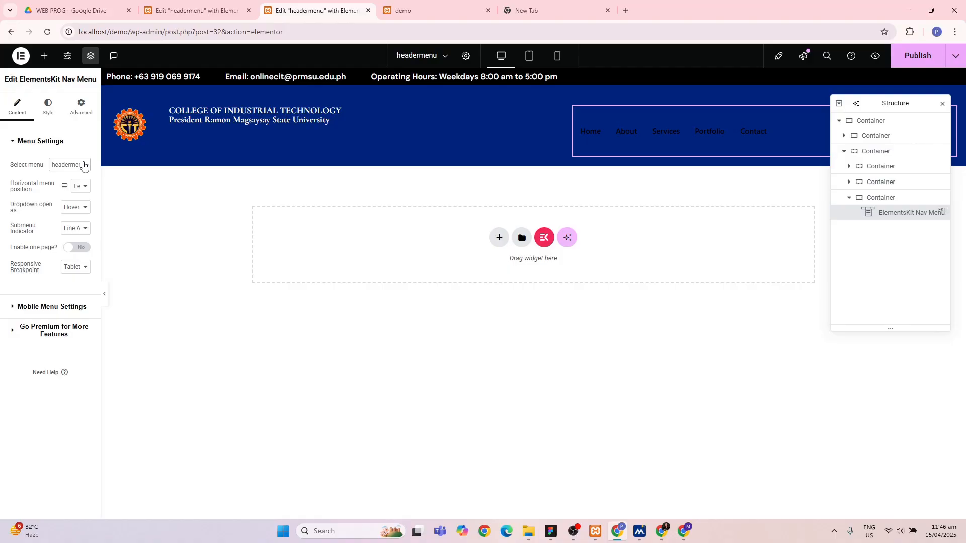
- Check the header menu design in Figma, return to Elementor, and review the nav menu's style settings
key("alt+Tab")
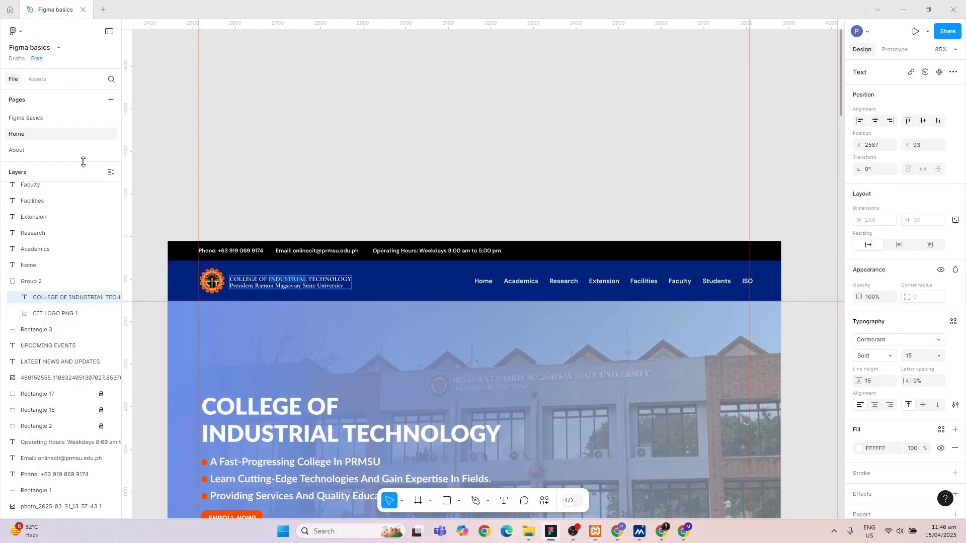
key("alt+Tab")
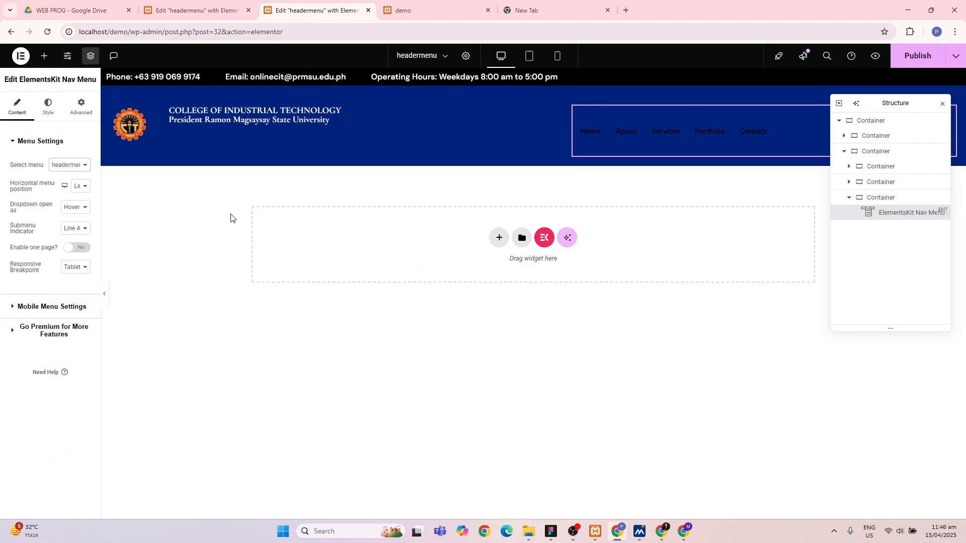
left_click(48, 103)
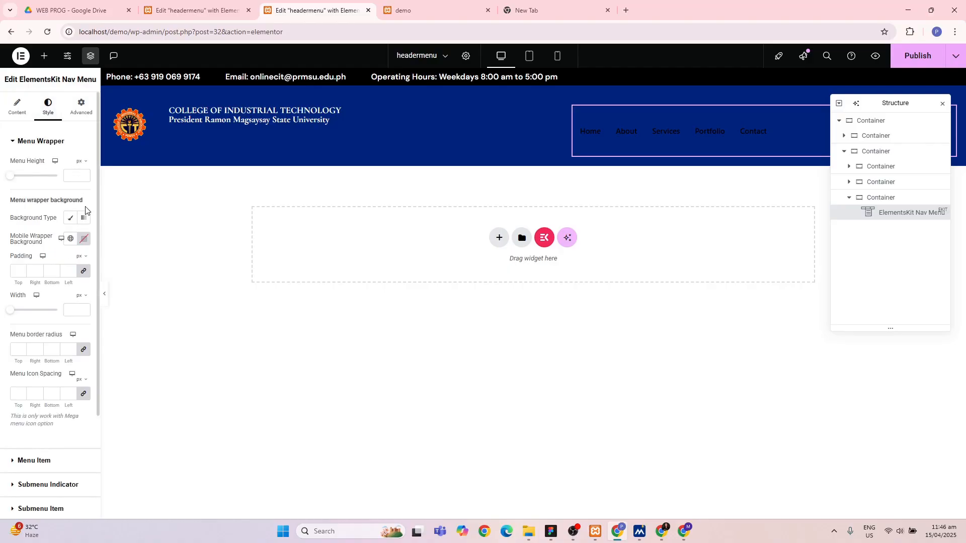
scroll(56, 289, "down", 2)
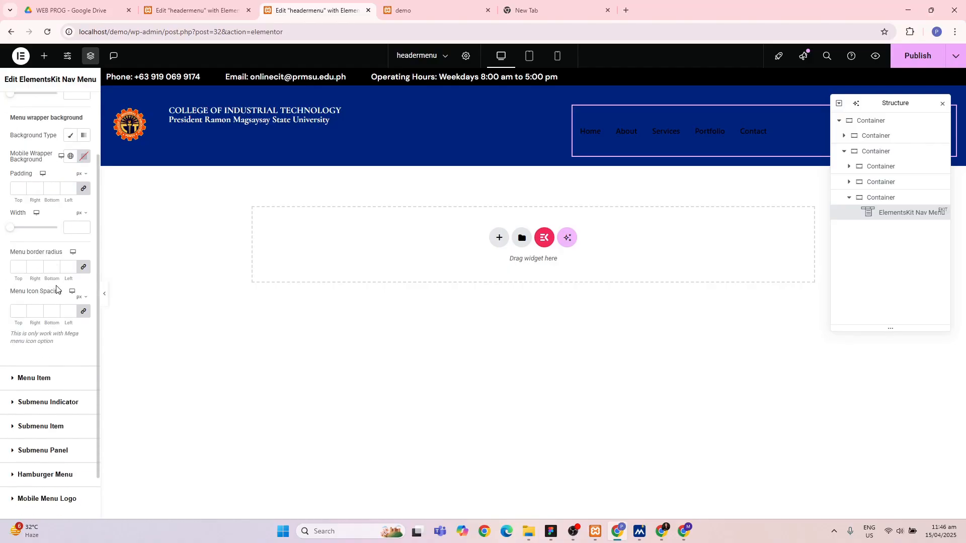
scroll(50, 252, "up", 2)
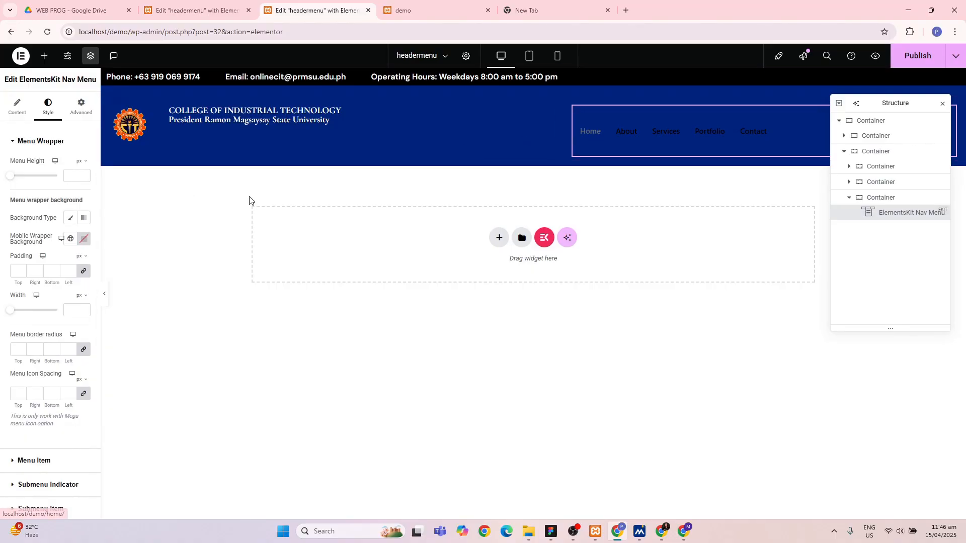
- Give the nav menu wrapper a gradient background with #2E2929 as its first color
left_click(84, 219)
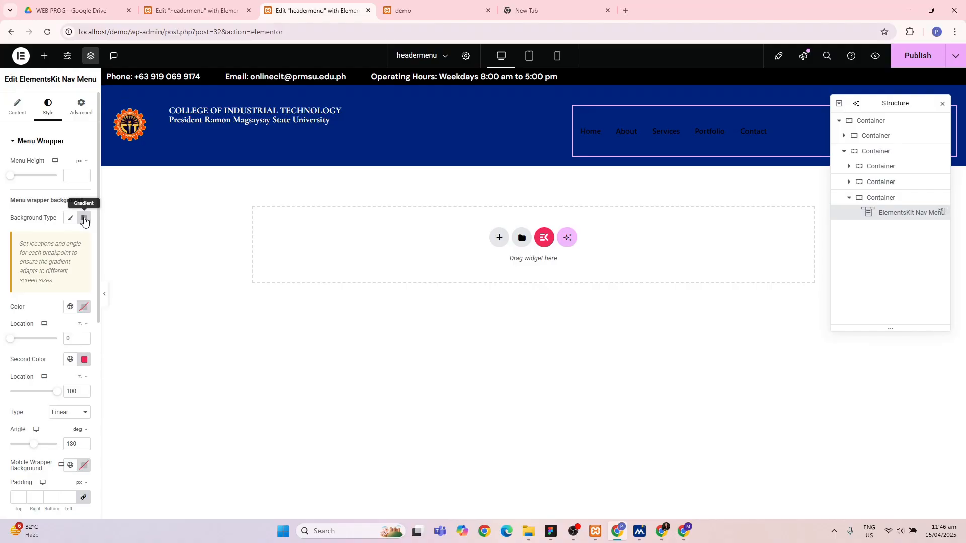
scroll(84, 345, "down", 3)
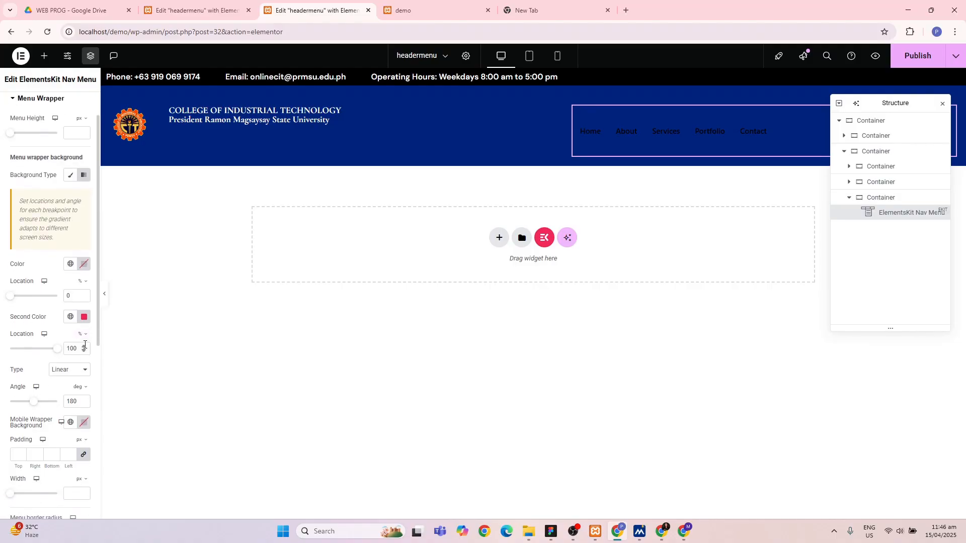
scroll(85, 347, "down", 4)
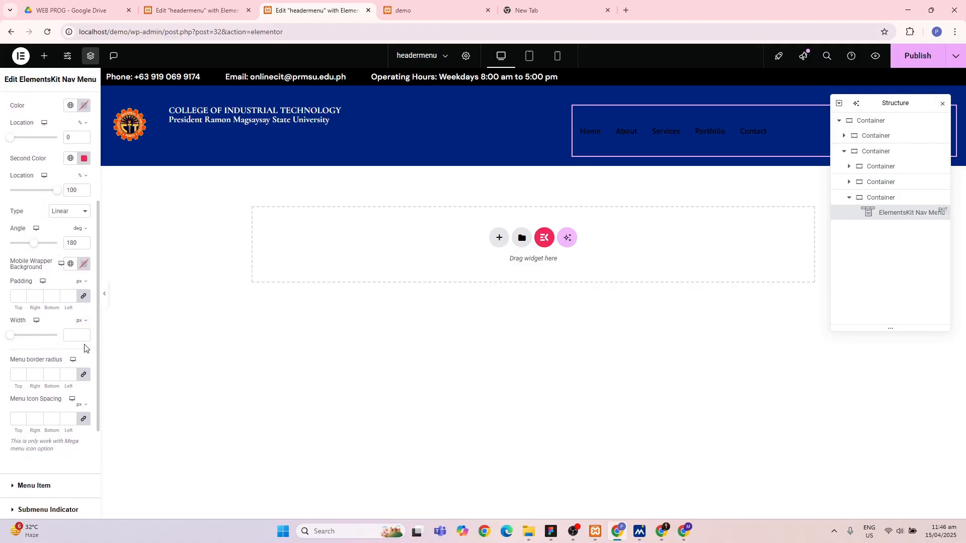
scroll(85, 347, "up", 6)
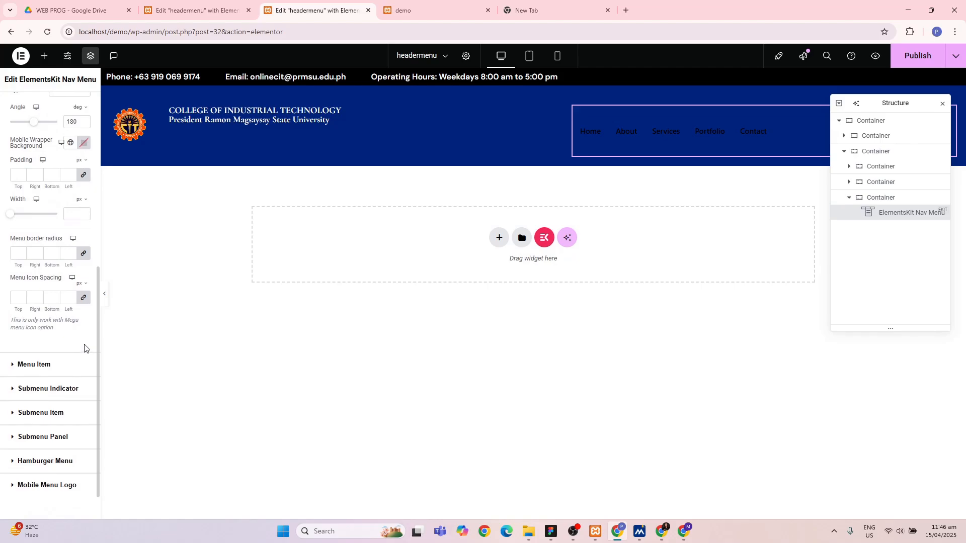
scroll(85, 347, "up", 1)
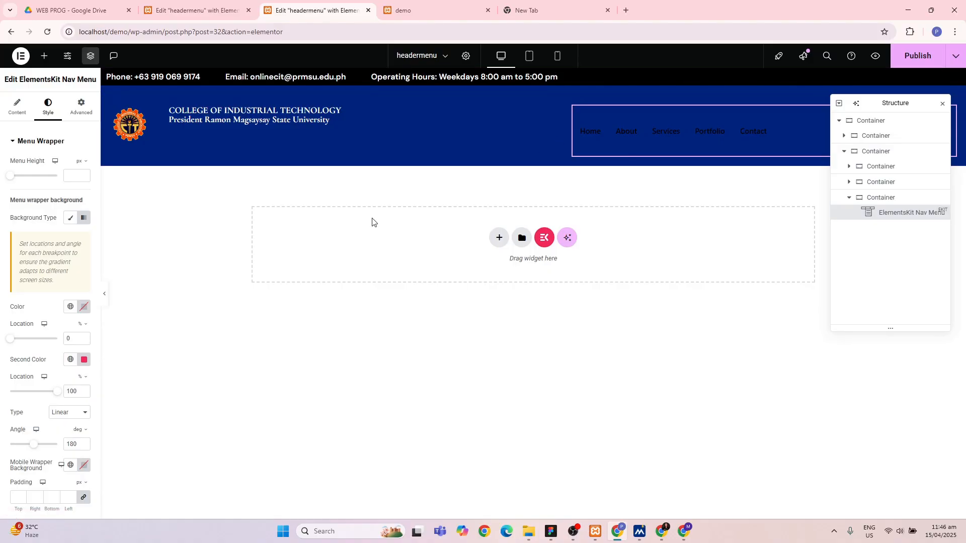
left_click(84, 307)
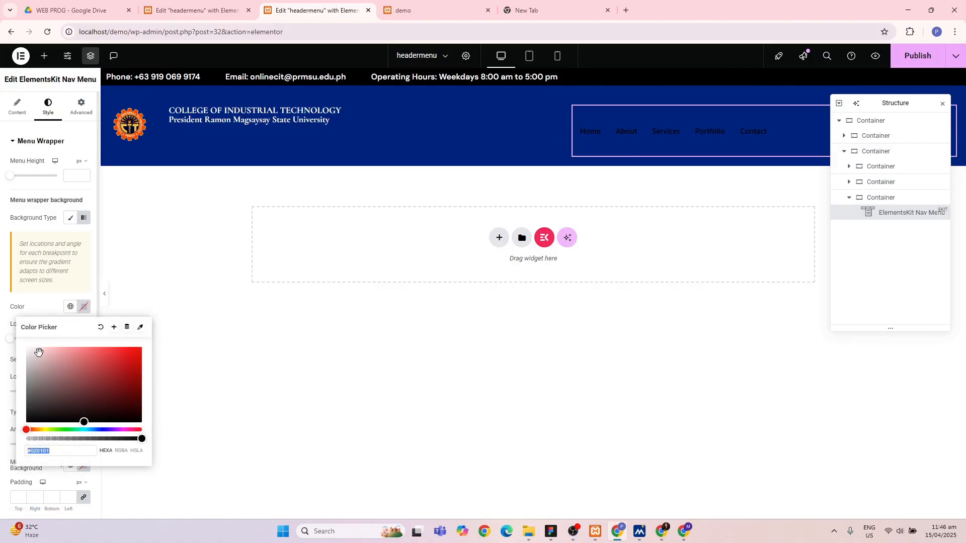
left_click_drag(32, 357, 38, 409)
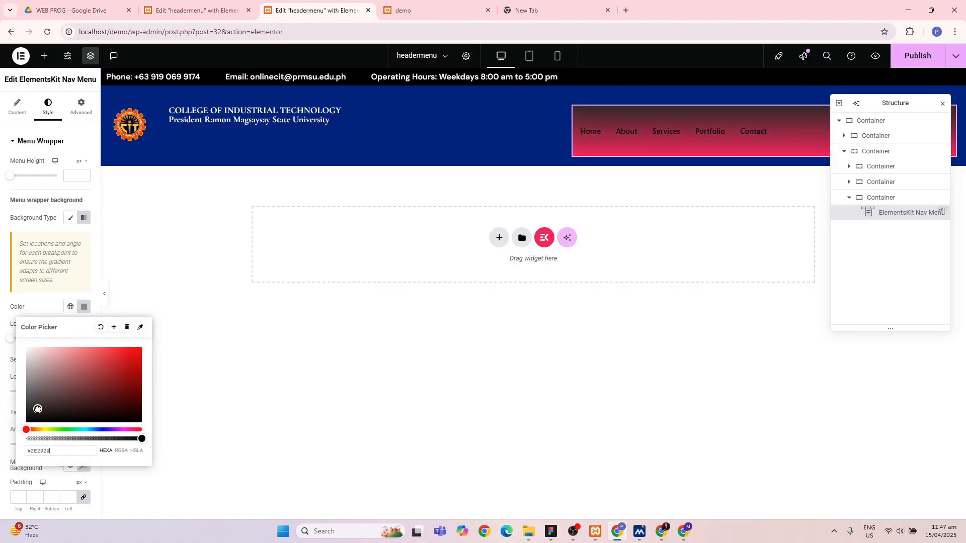
double_click(49, 453)
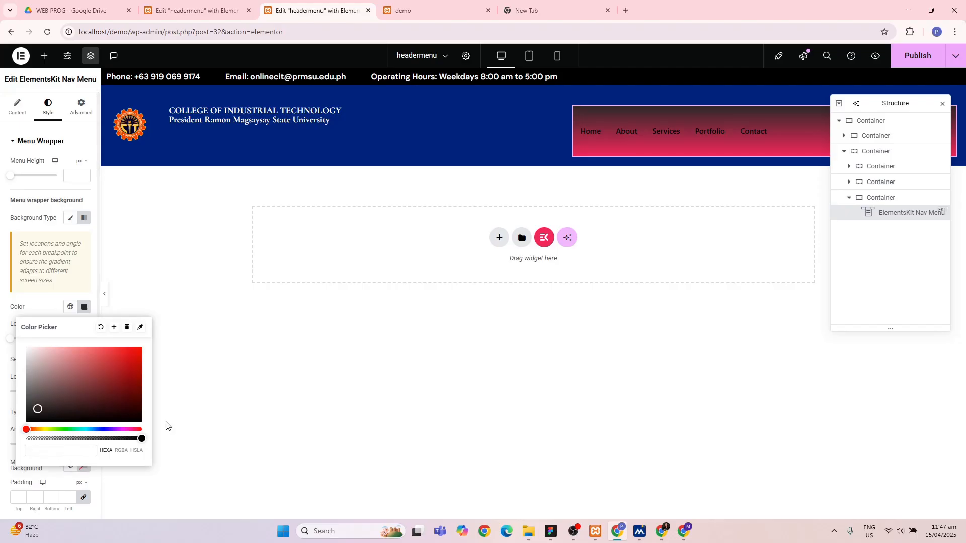
left_click(191, 432)
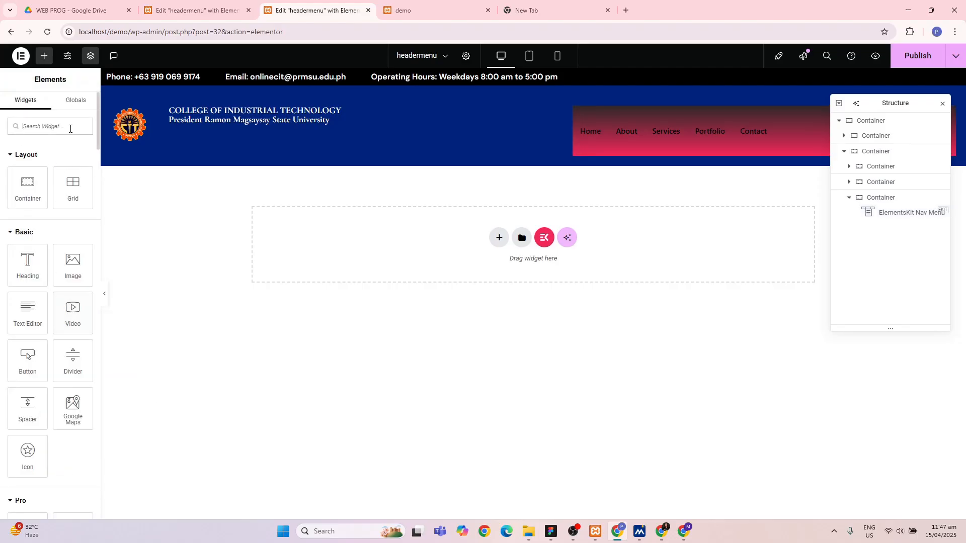
- Make the first gradient color of the nav menu wrapper fully transparent (#2E292900)
left_click(578, 143)
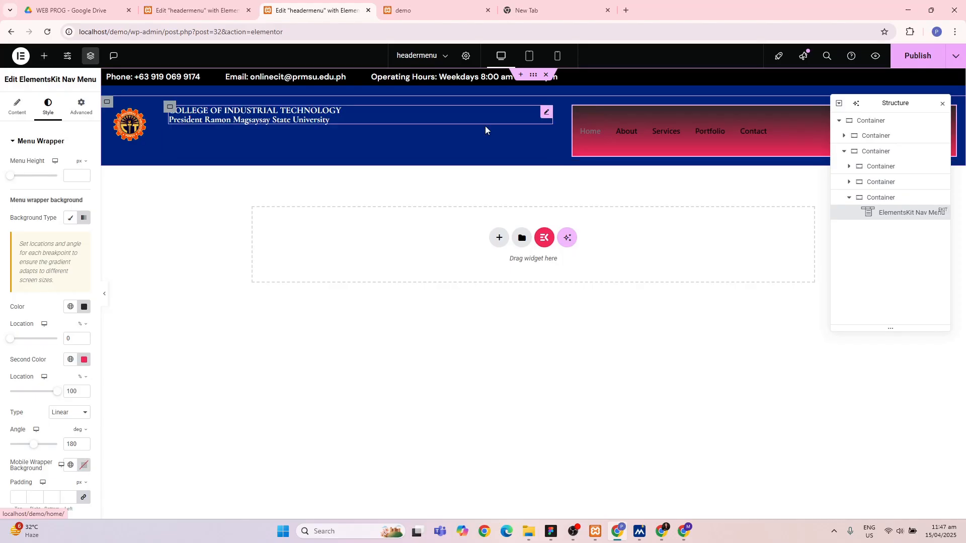
left_click(79, 307)
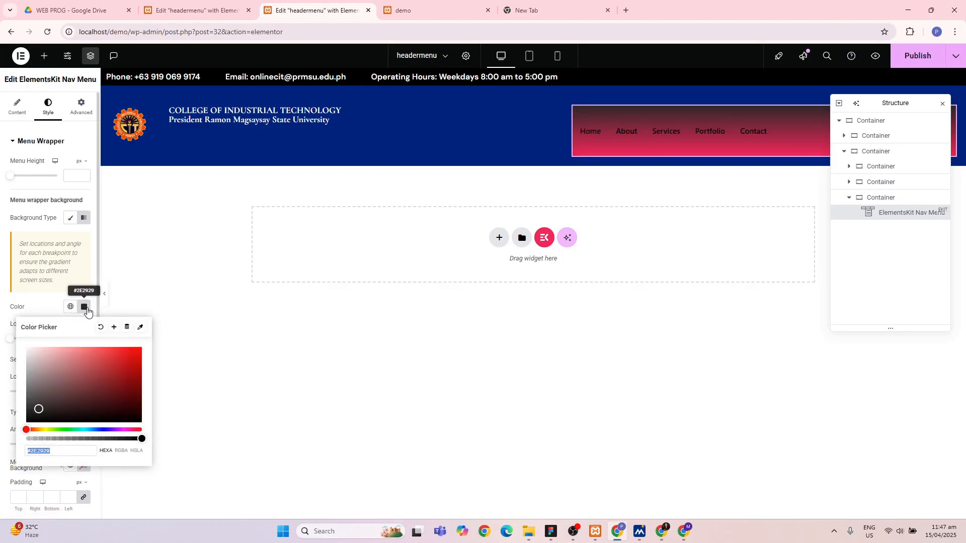
left_click(70, 306)
left_click(82, 309)
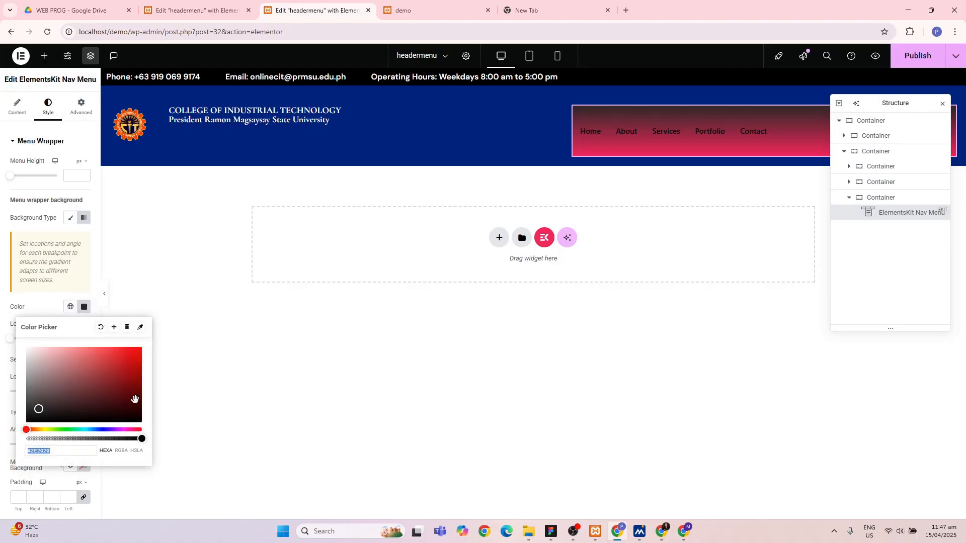
left_click_drag(140, 437, 1, 447)
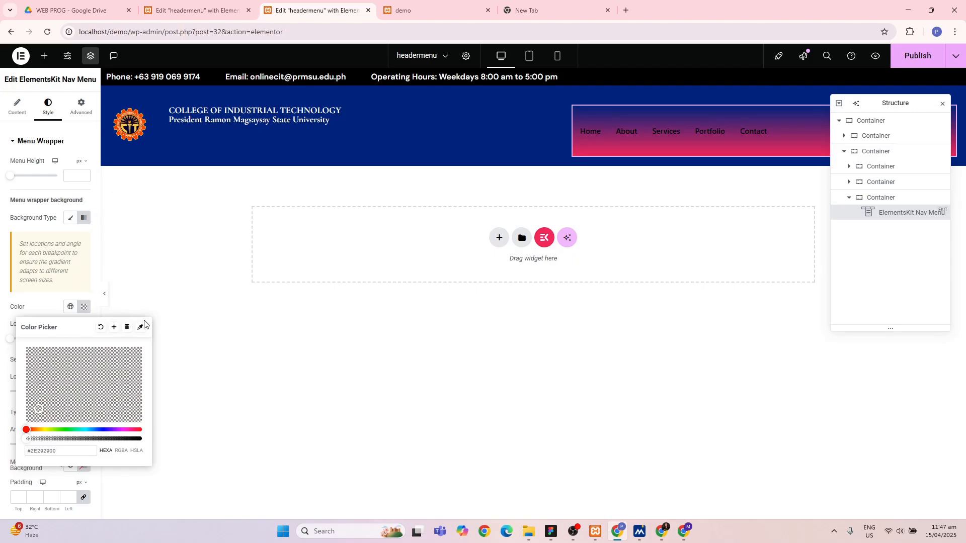
left_click(150, 302)
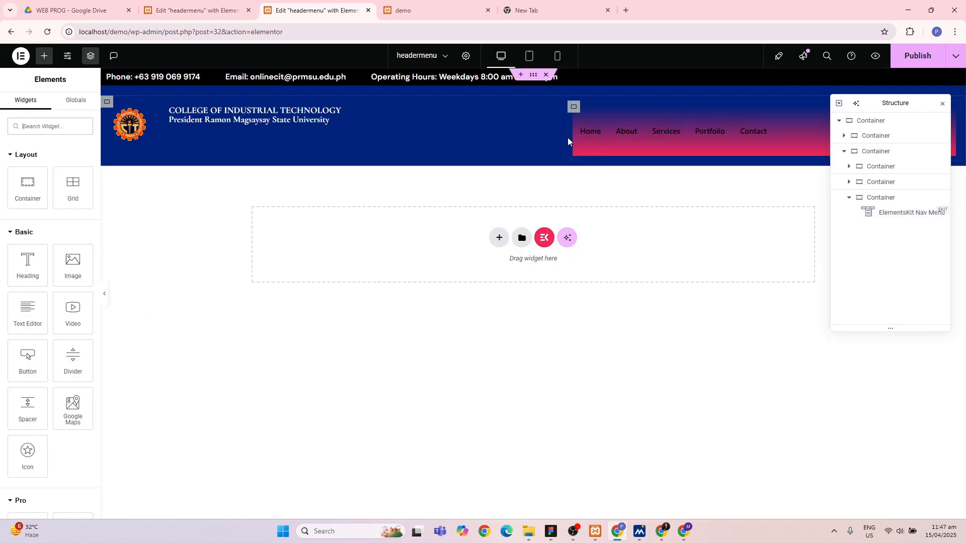
- Give the container holding the nav menu a classic background in the site's dark blue global color
left_click(575, 108)
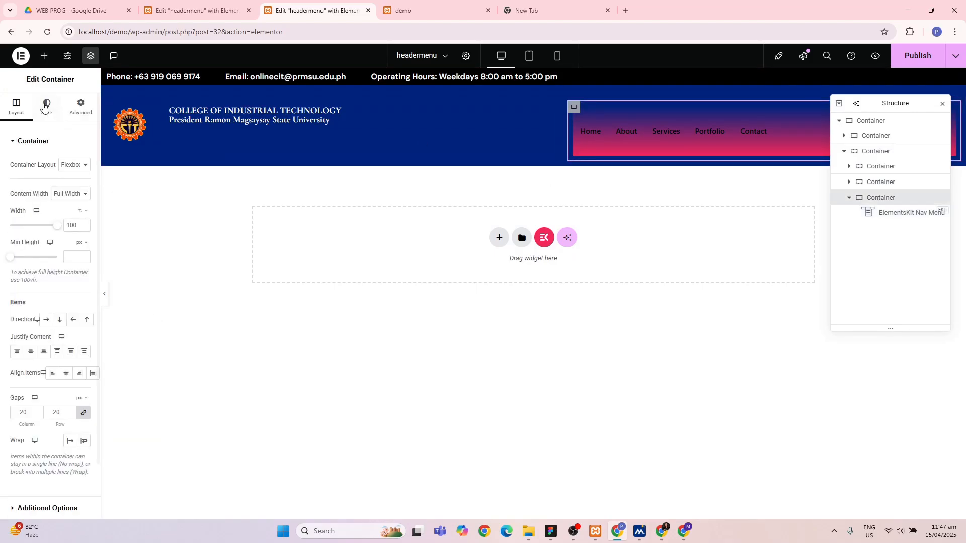
left_click(82, 103)
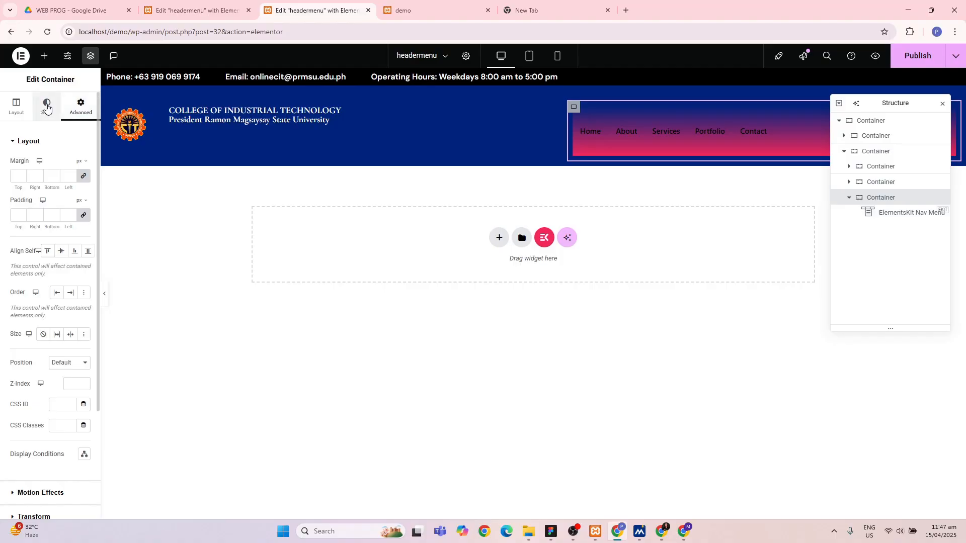
left_click(47, 107)
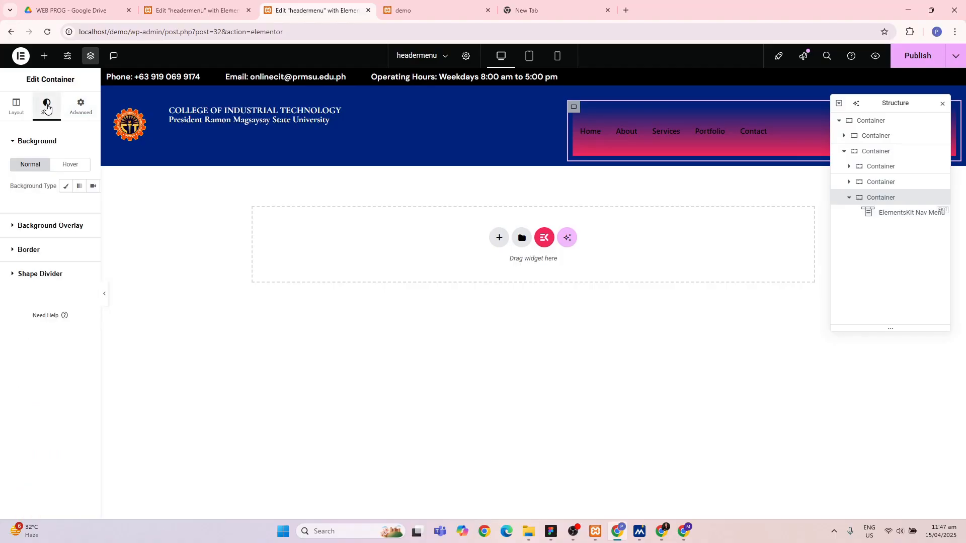
left_click(66, 187)
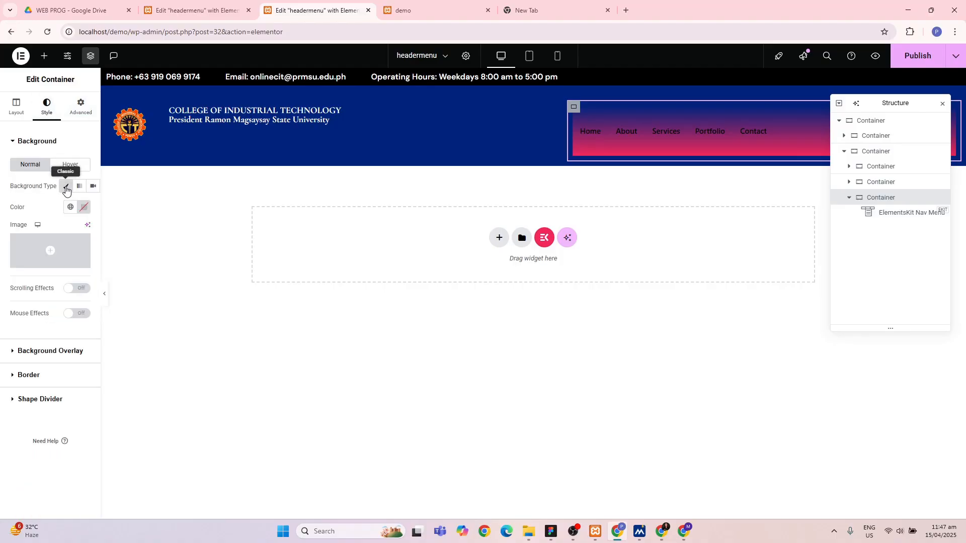
left_click(84, 207)
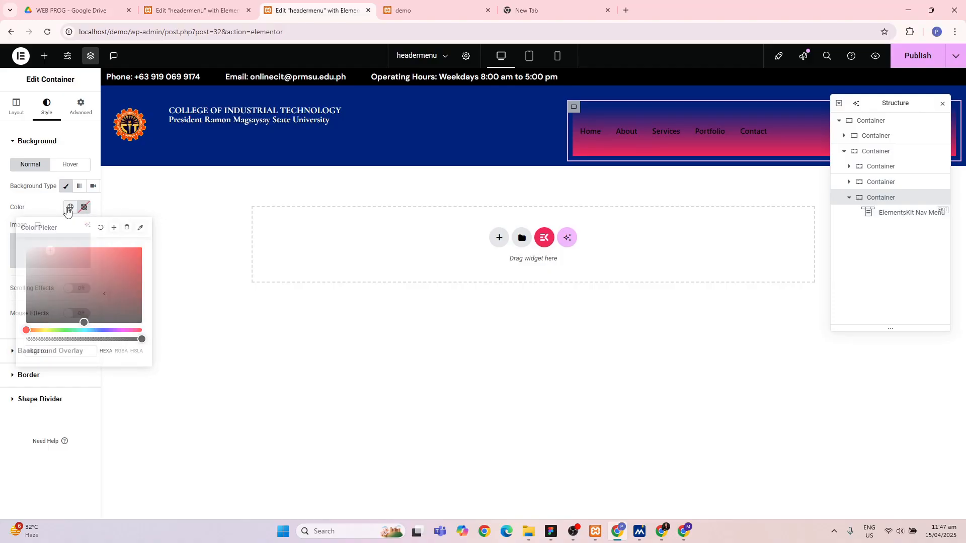
left_click(70, 207)
left_click(24, 337)
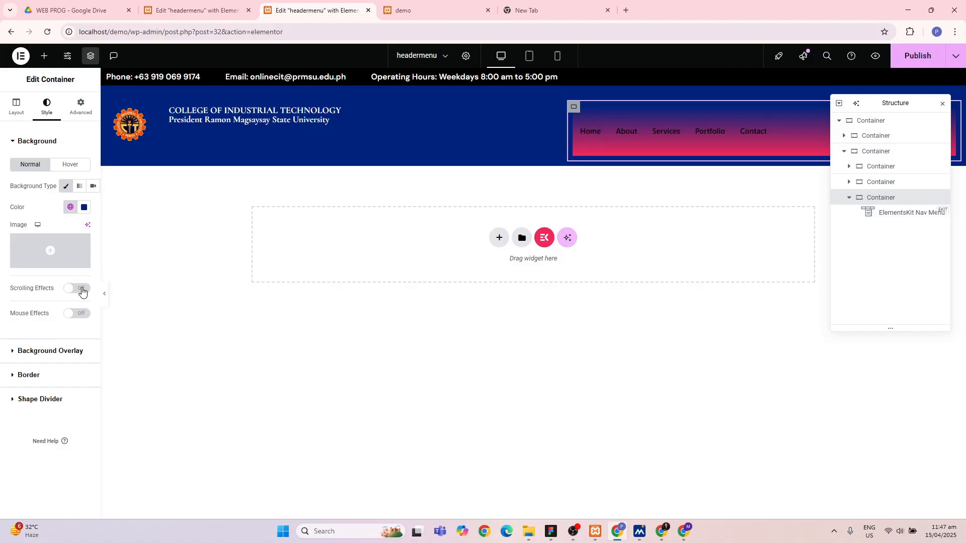
- Set the hover-state background type of the nav menu's container to Classic
left_click(79, 165)
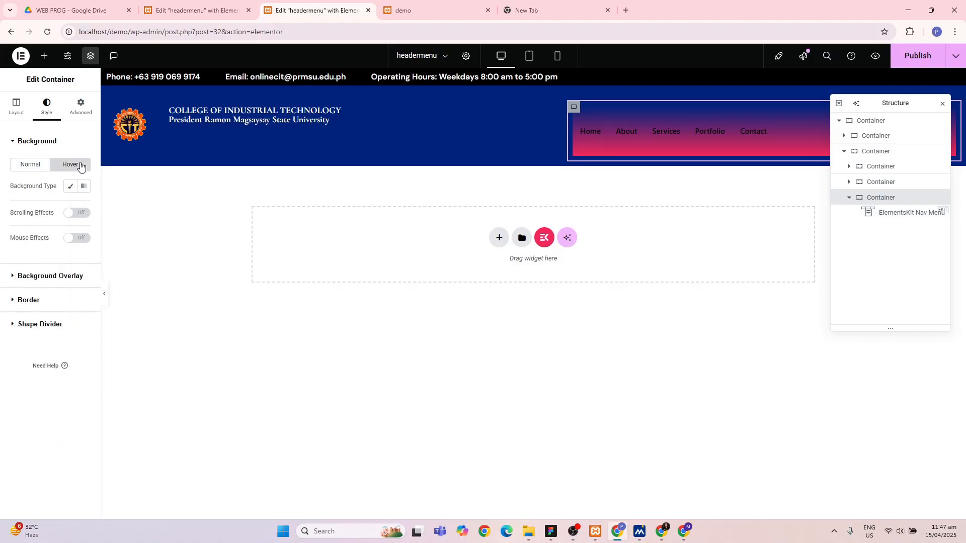
left_click(71, 186)
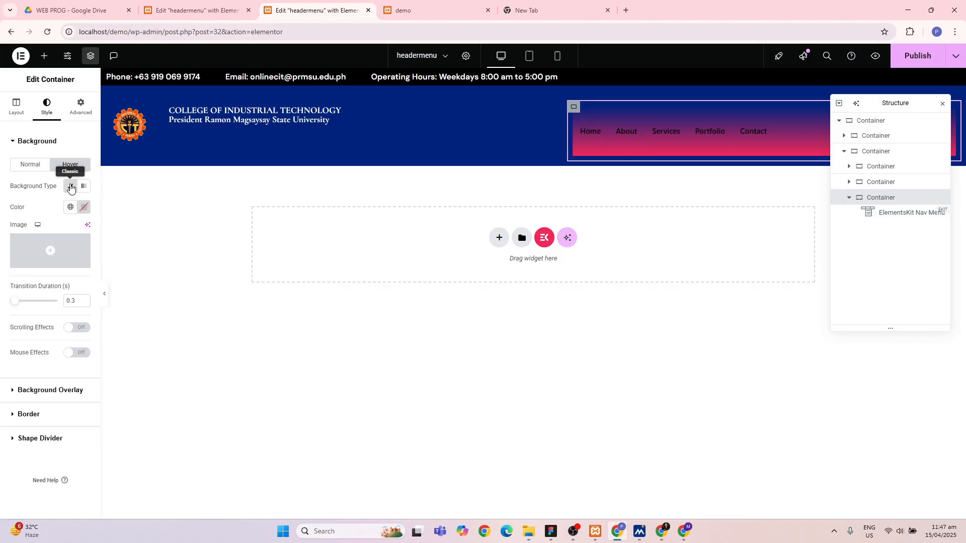
- Set the nav menu container's hover background color to the global color New Item #1 (#00247E)
left_click(71, 207)
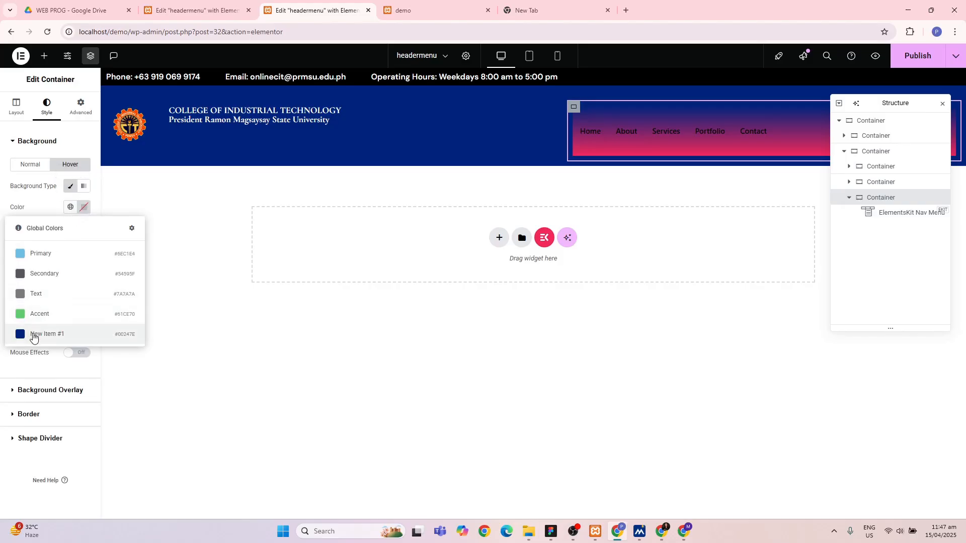
left_click(33, 335)
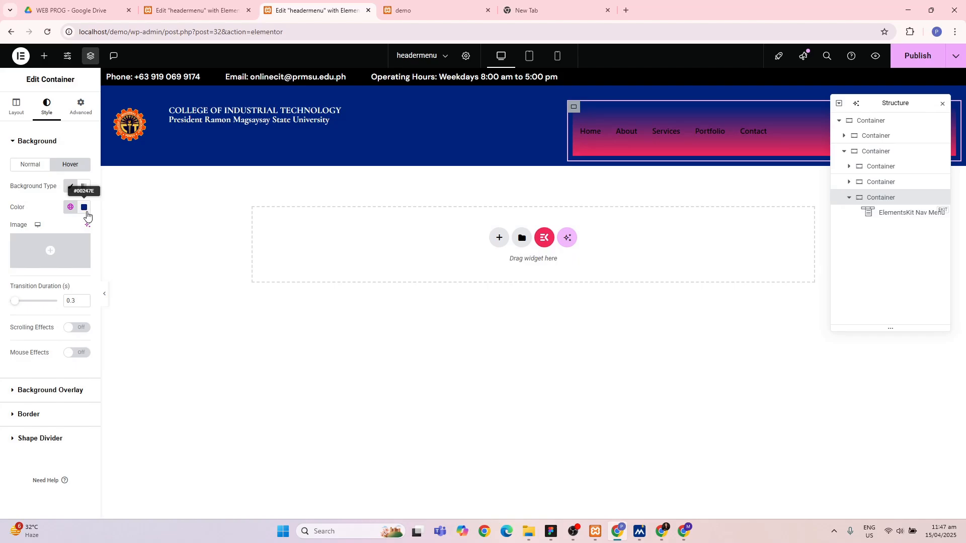
left_click(17, 107)
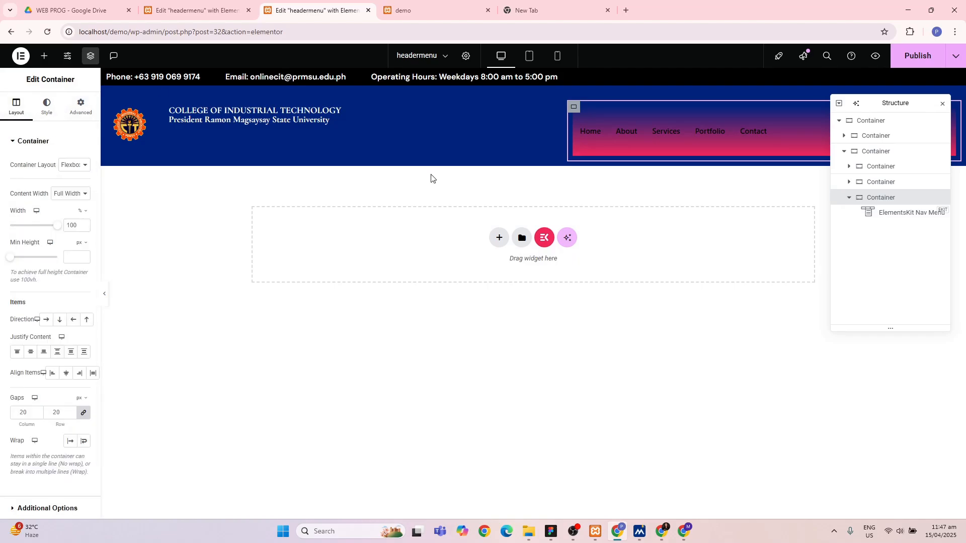
- Set both gradient colors of the ElementsKit Nav Menu's wrapper background to the global color New Item #1
left_click(893, 215)
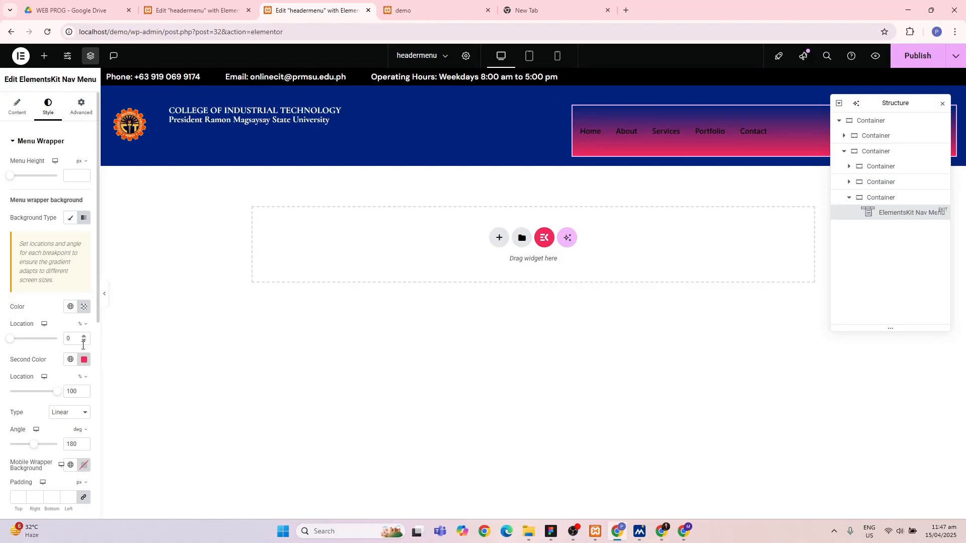
left_click(83, 308)
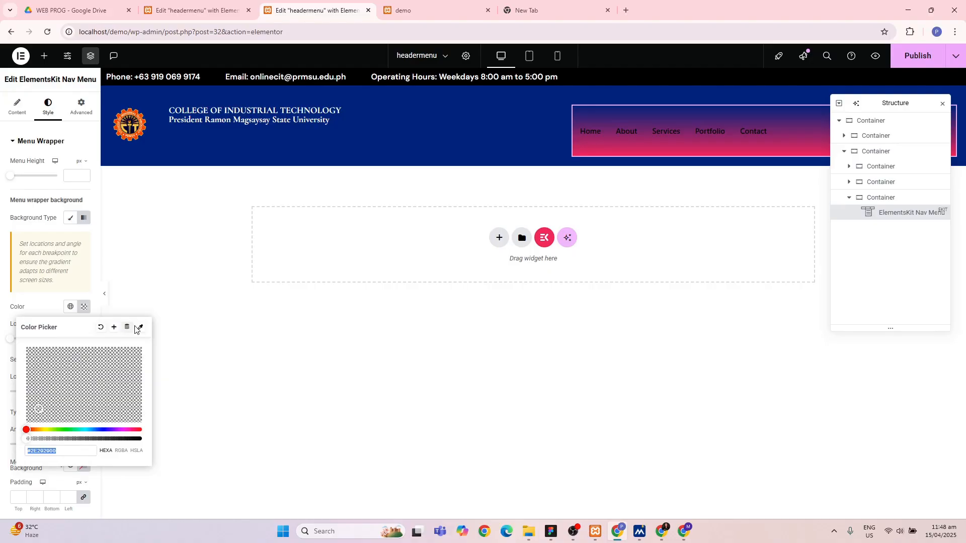
left_click(124, 293)
left_click(72, 307)
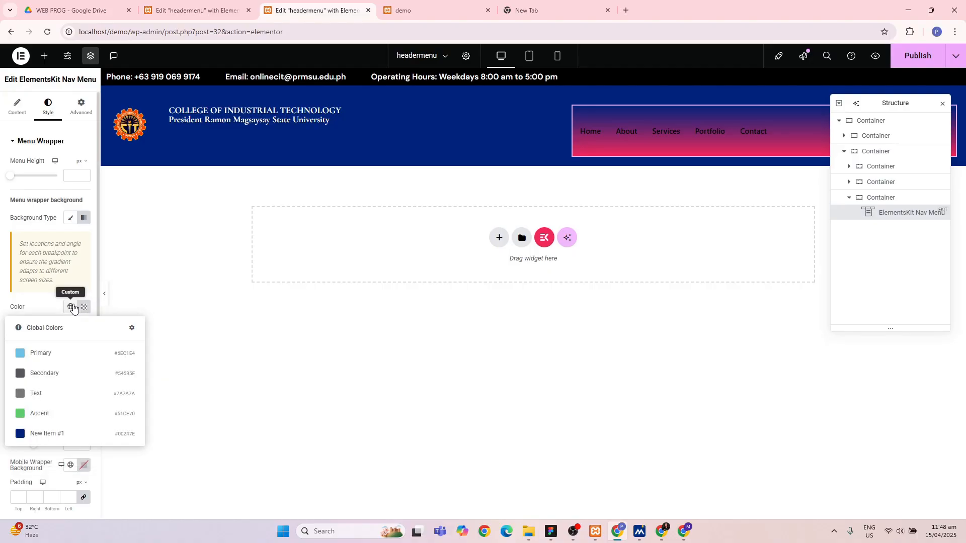
left_click(44, 434)
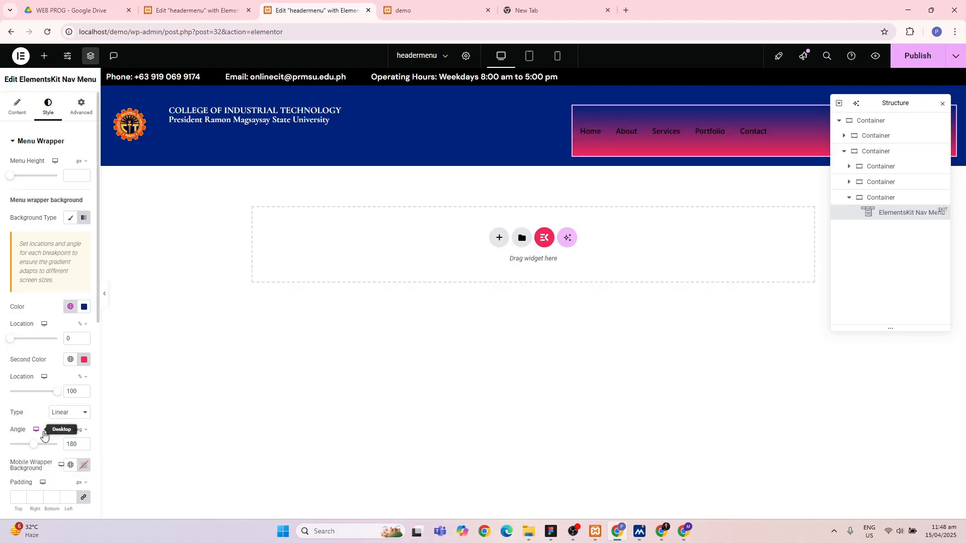
left_click(72, 361)
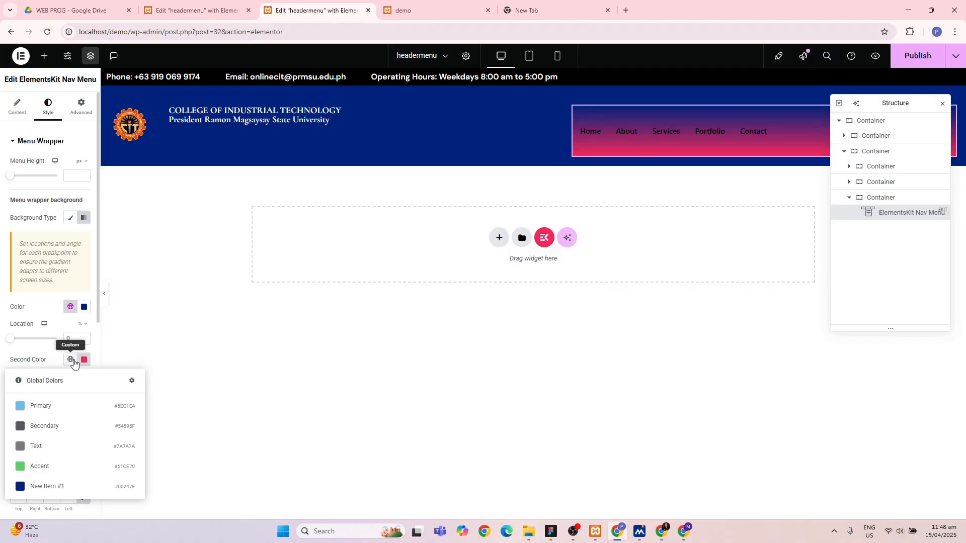
left_click(43, 486)
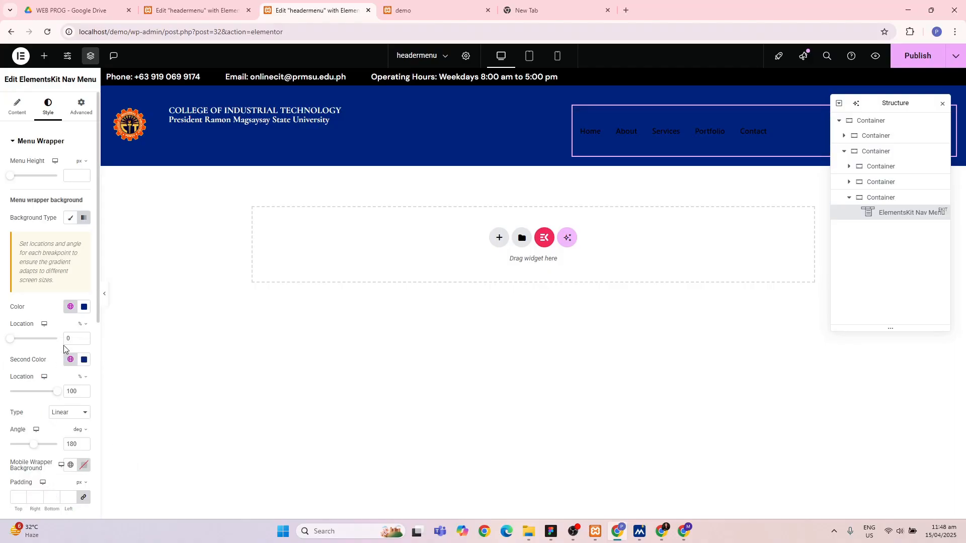
- Look through the nav menu widget's wrapper style, advanced layout and menu content settings
scroll(64, 347, "down", 2)
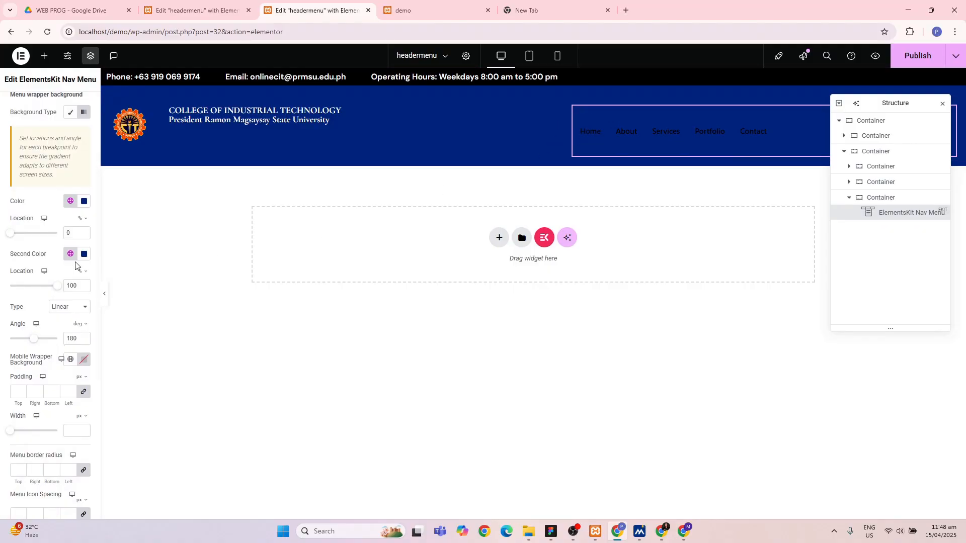
scroll(58, 240, "up", 2)
scroll(48, 326, "down", 5)
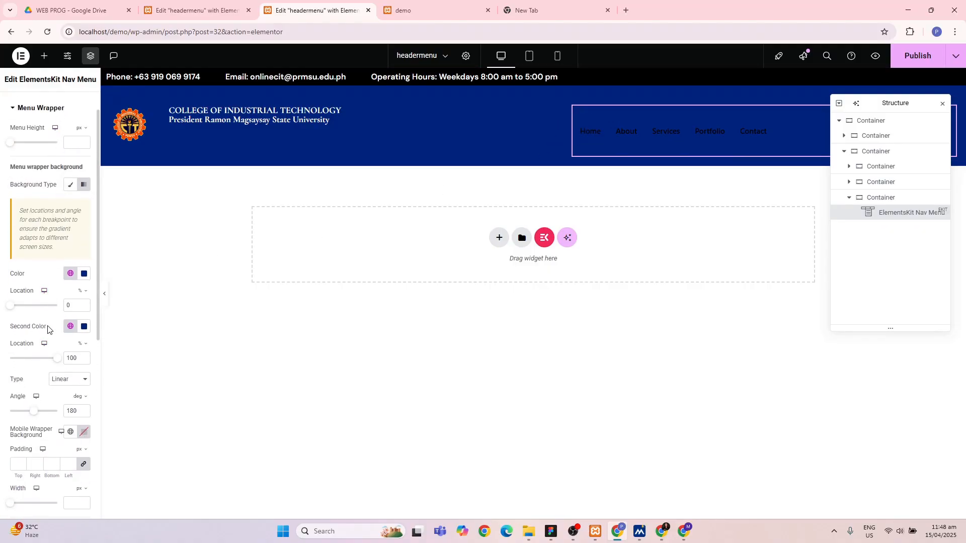
scroll(47, 326, "down", 2)
scroll(47, 325, "up", 7)
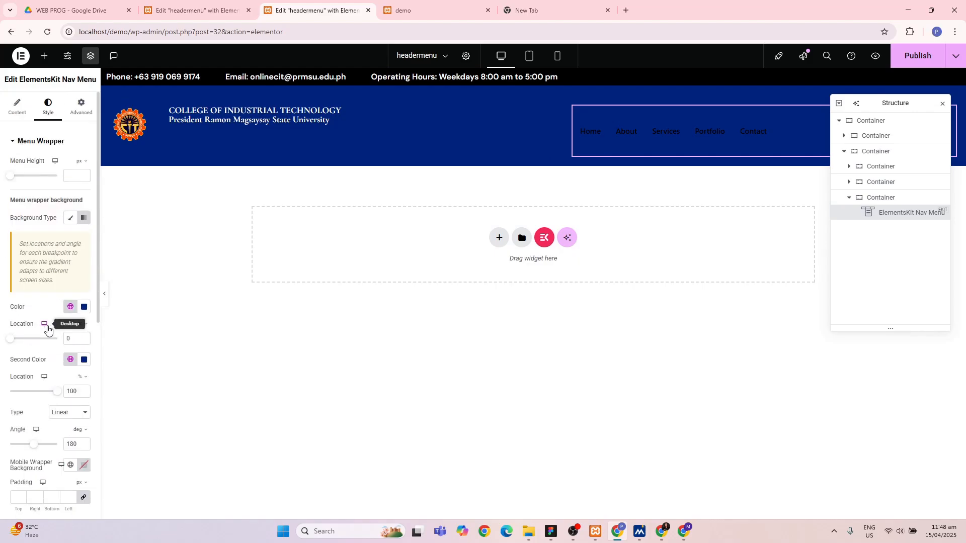
left_click(82, 105)
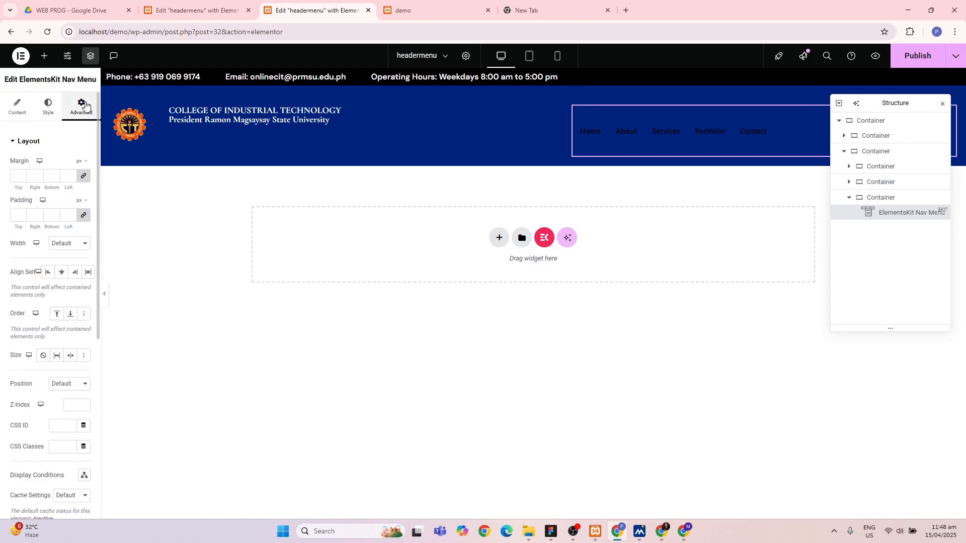
scroll(46, 279, "down", 3)
scroll(46, 279, "up", 3)
left_click(17, 106)
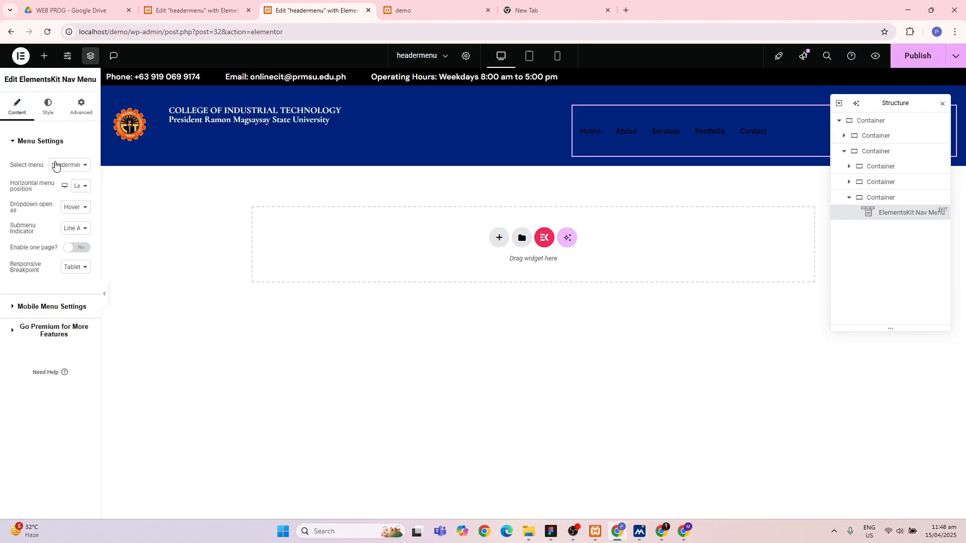
- Set the nav menu items' normal text color to #FFFFFF in the Menu Item style settings
left_click(52, 110)
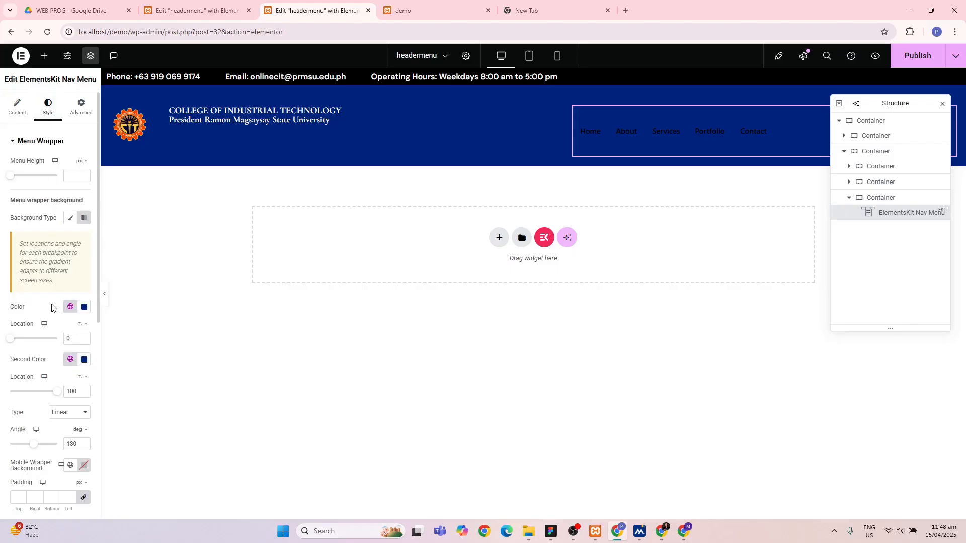
scroll(53, 307, "down", 3)
scroll(52, 307, "down", 3)
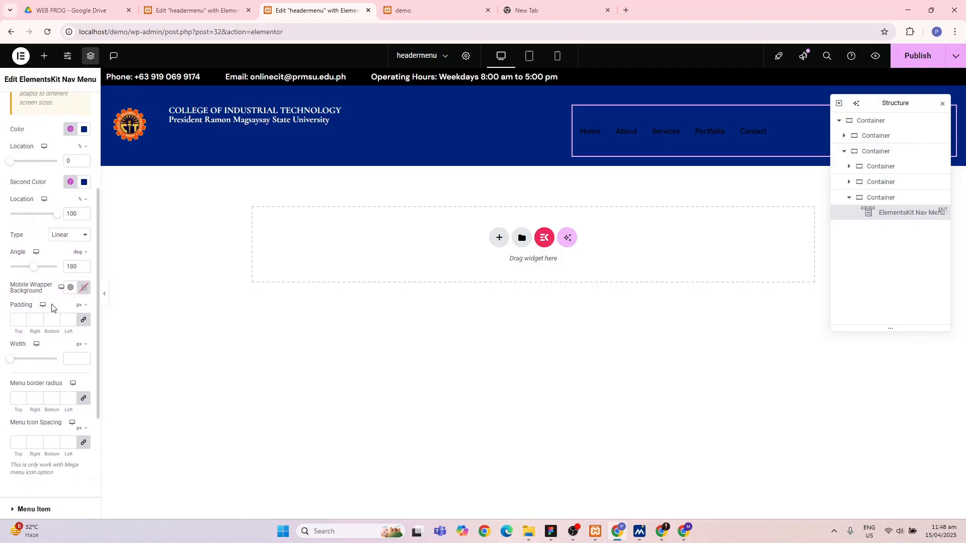
scroll(52, 308, "down", 3)
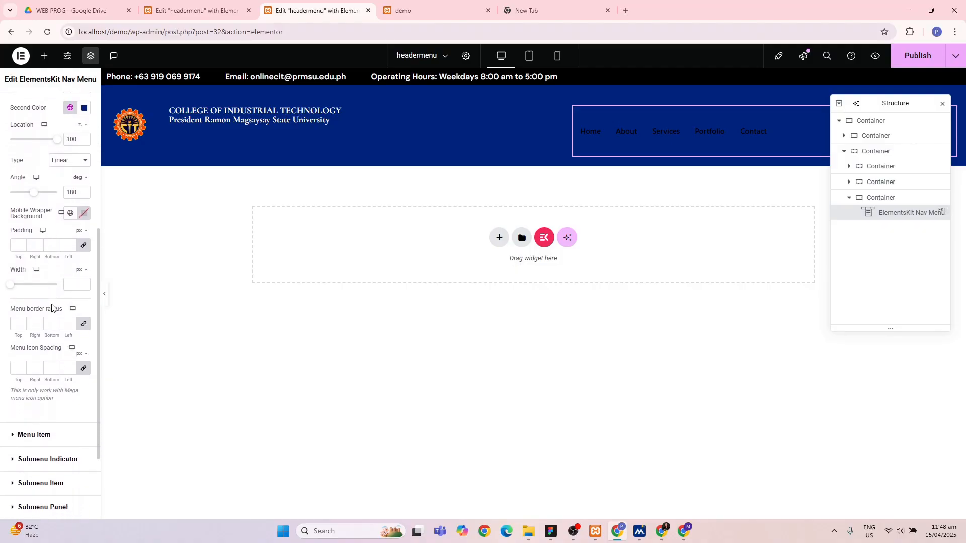
left_click(30, 348)
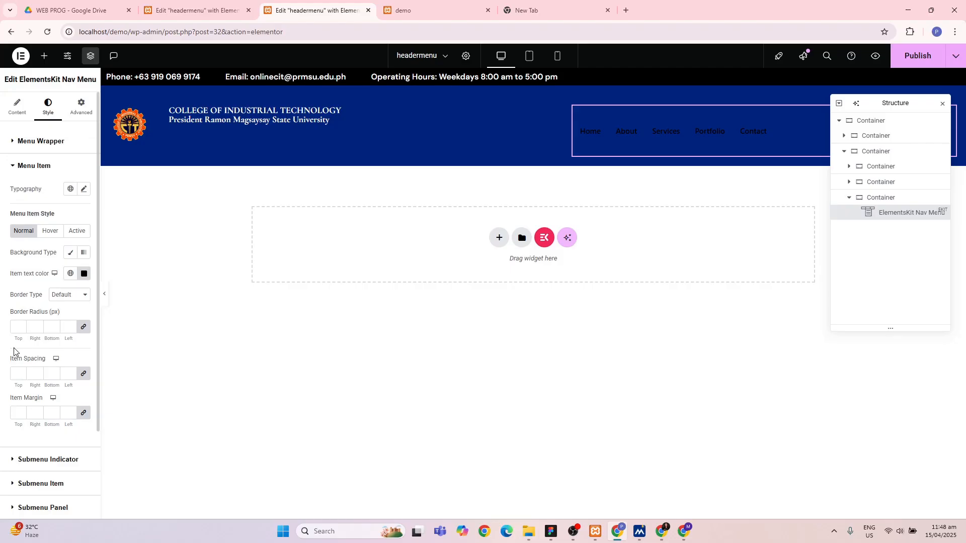
left_click(83, 274)
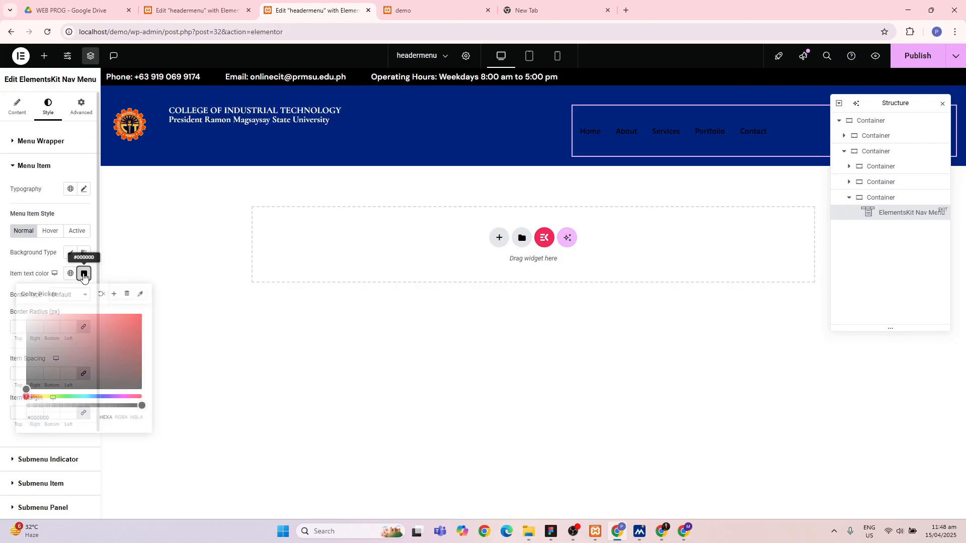
type("#FFFFFF")
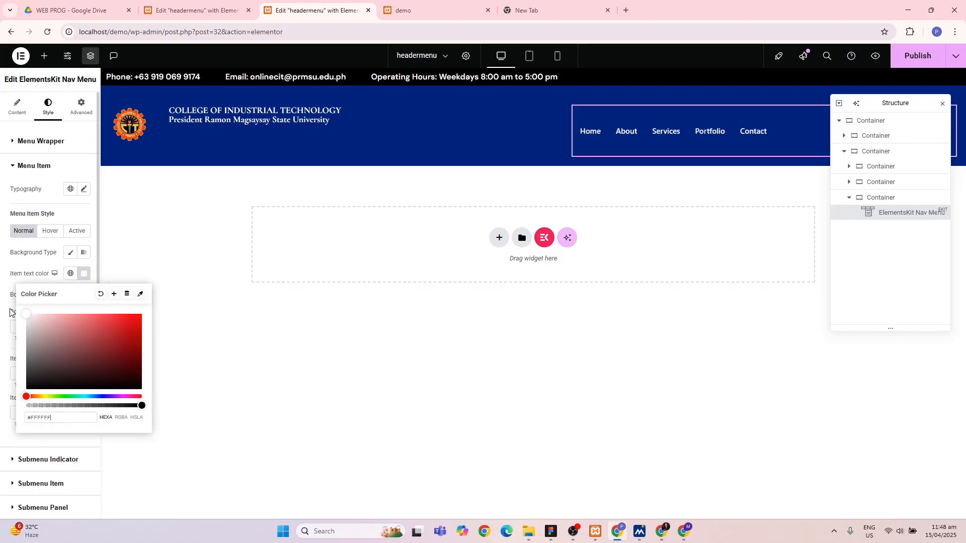
left_click(119, 261)
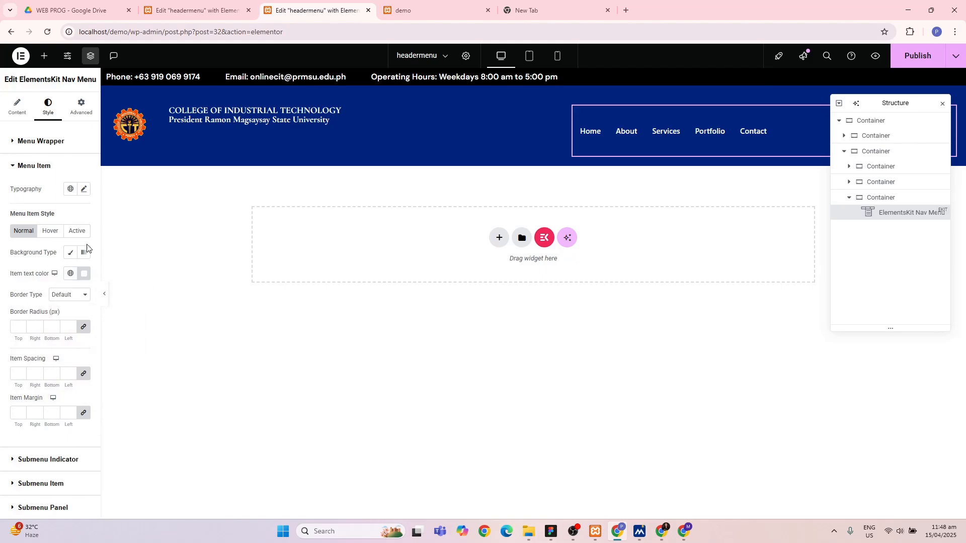
left_click(50, 231)
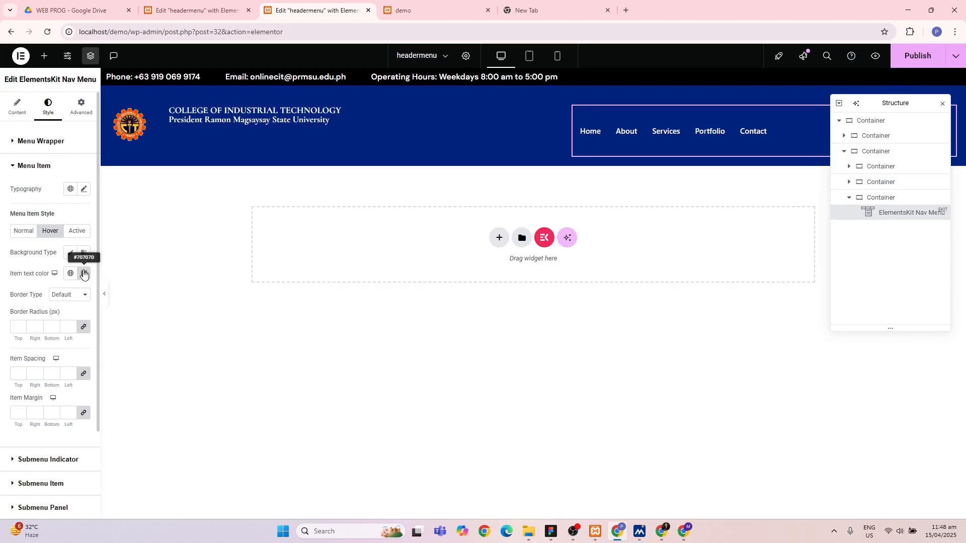
left_click(25, 234)
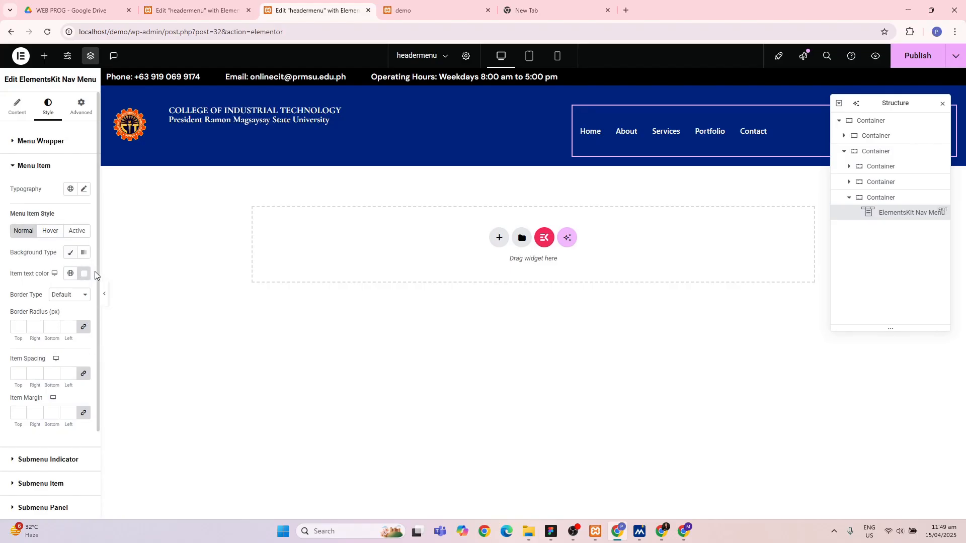
left_click(52, 232)
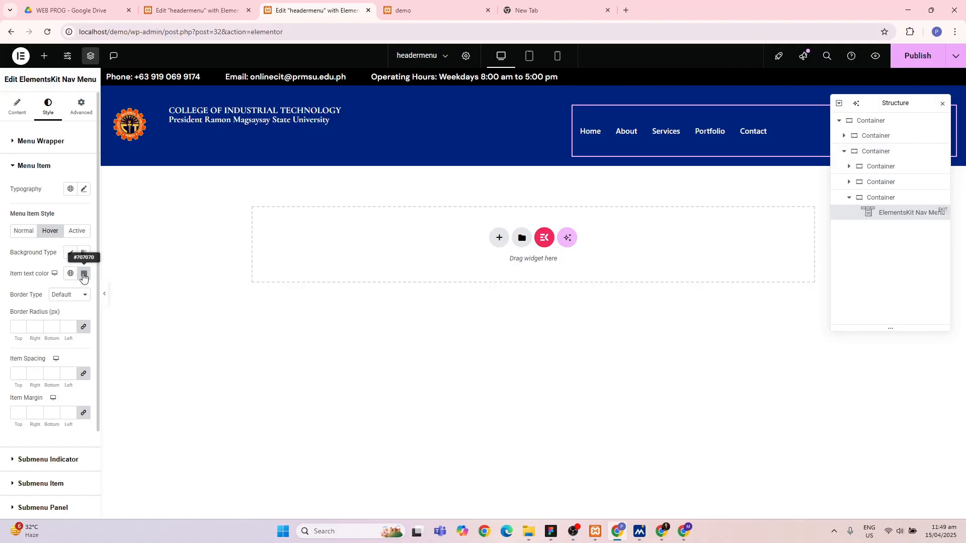
left_click(84, 276)
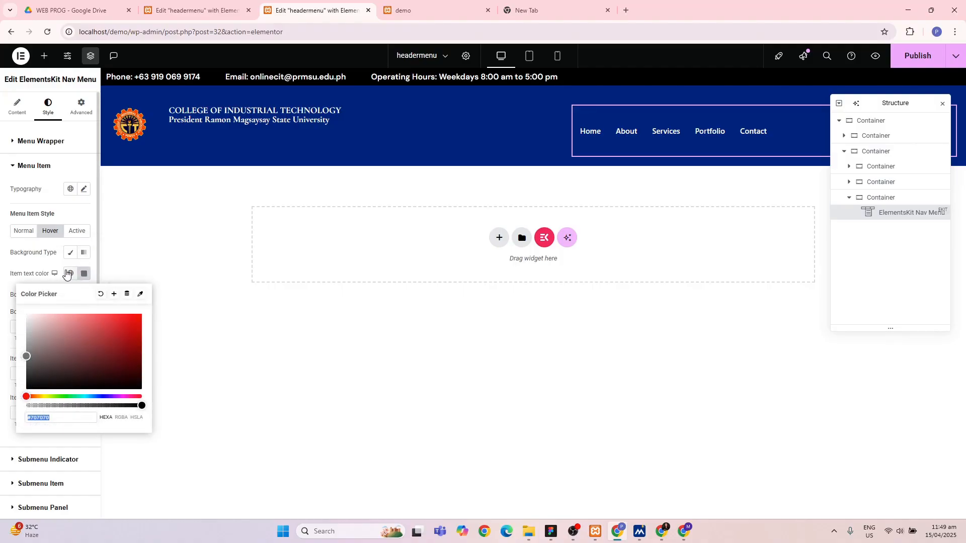
left_click(69, 274)
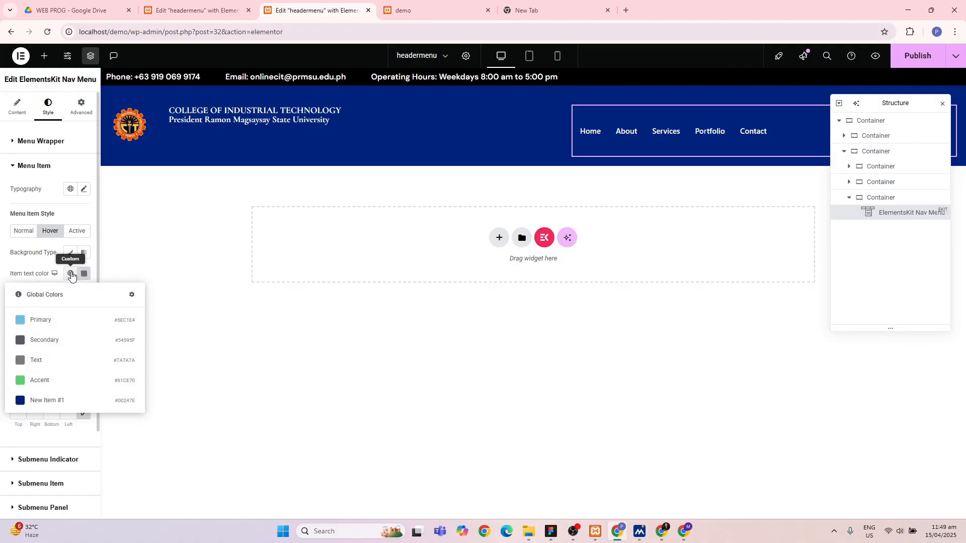
left_click(71, 275)
scroll(71, 276, "down", 3)
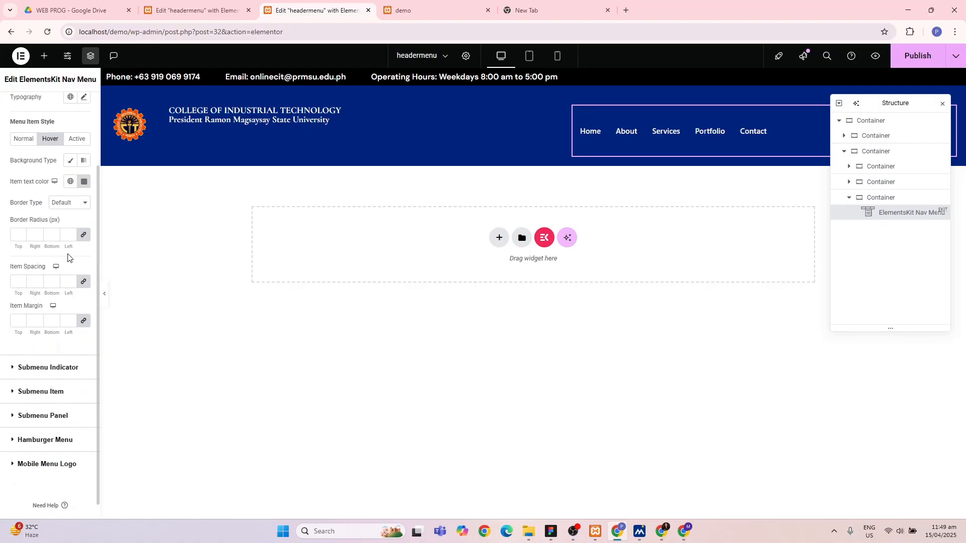
- Open Elementor's site settings, then switch to Figma and get the fill hex code FC4D03 from the ENROLL NOW! button's rectangle
left_click(67, 57)
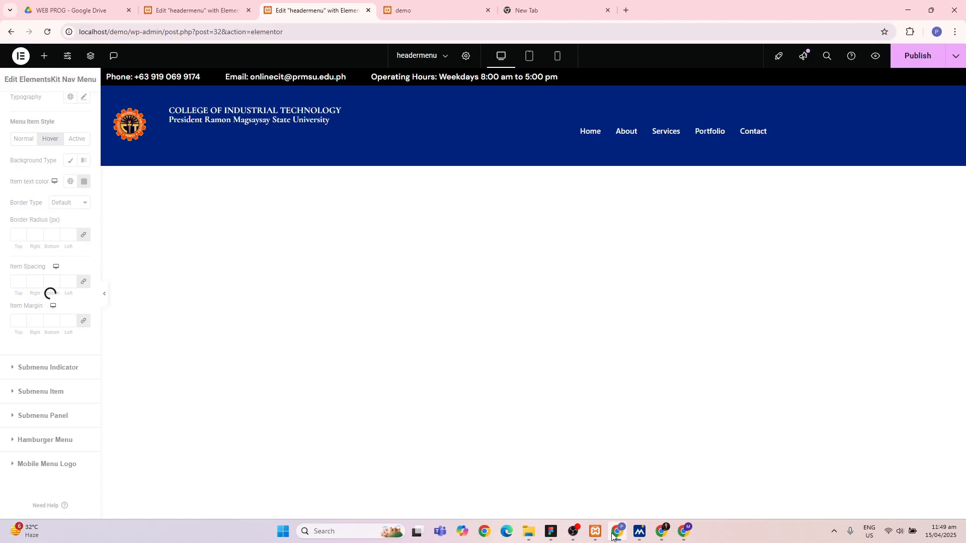
left_click(552, 531)
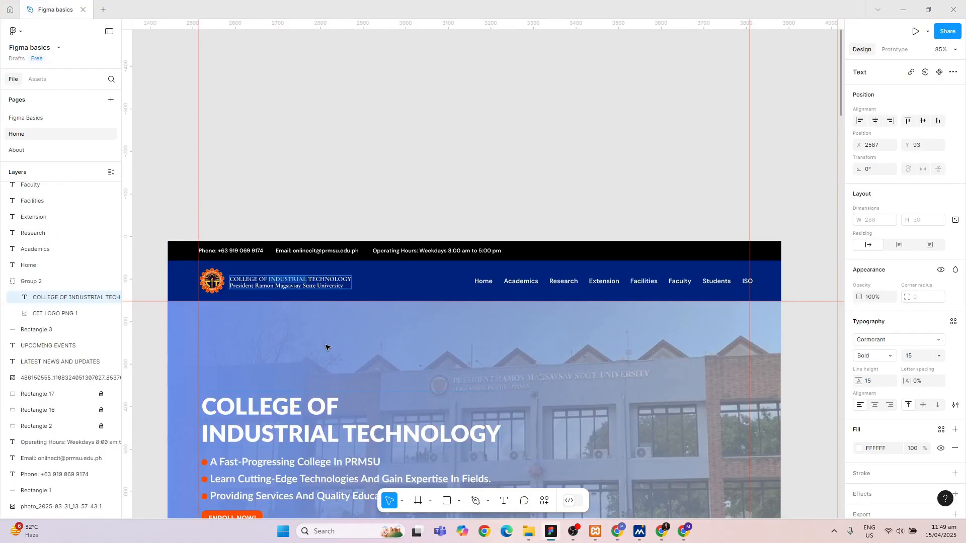
scroll(319, 381, "down", 4)
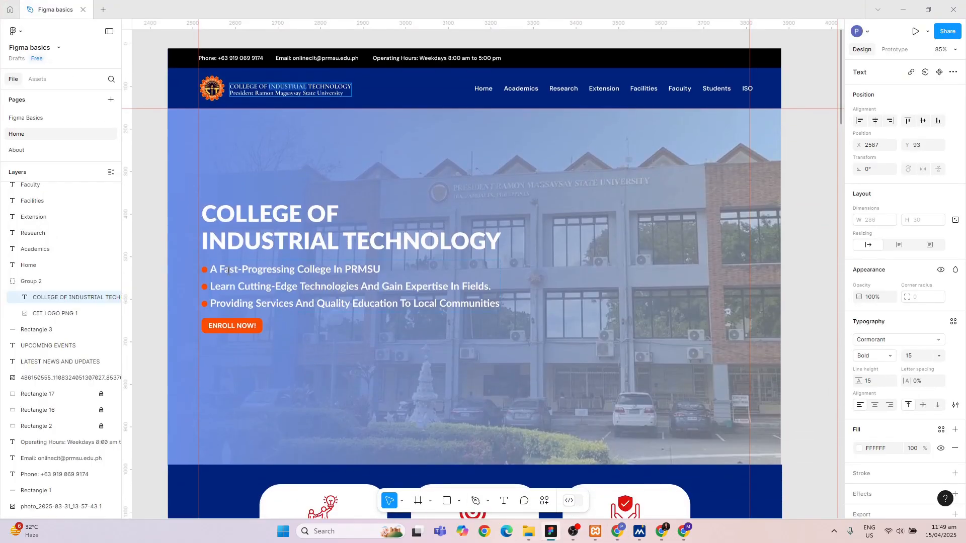
double_click(228, 323)
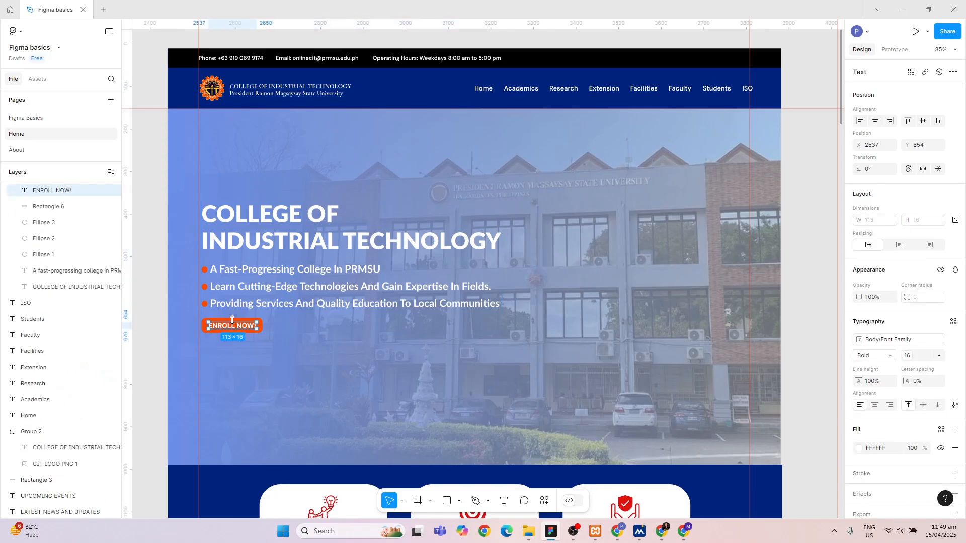
scroll(213, 325, "up", 5)
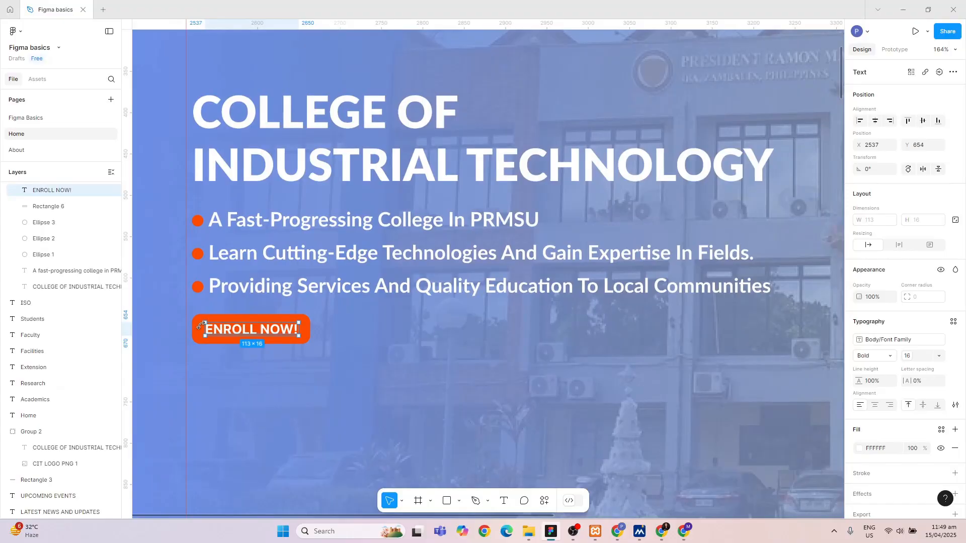
left_click(216, 317)
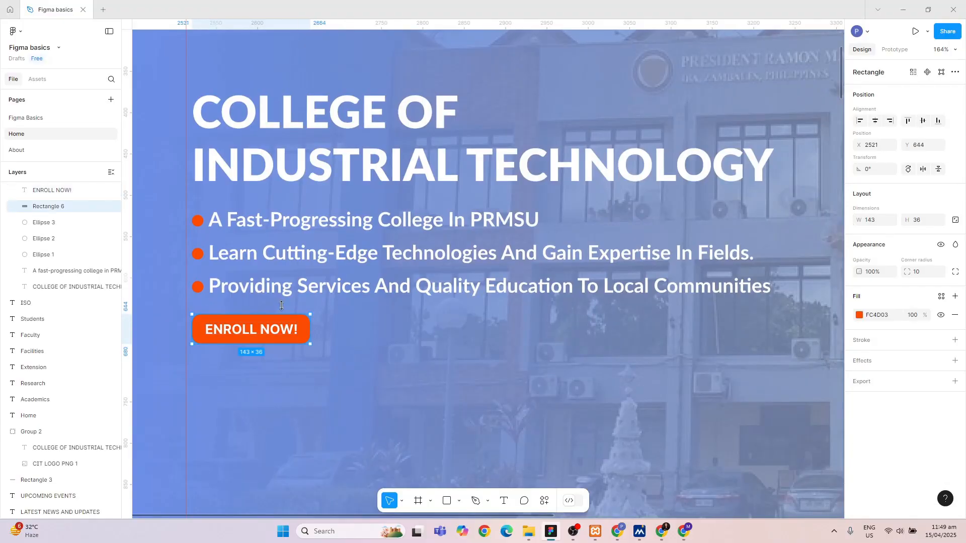
left_click(878, 315)
- Add a custom global color with the hex code #FC4D03 in Elementor's site settings and save the changes
key("alt+Tab")
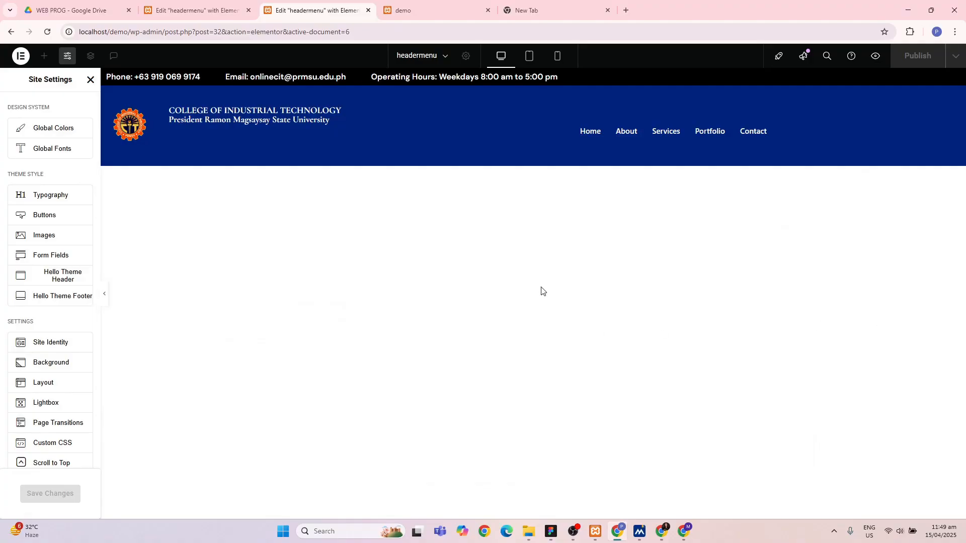
left_click(54, 129)
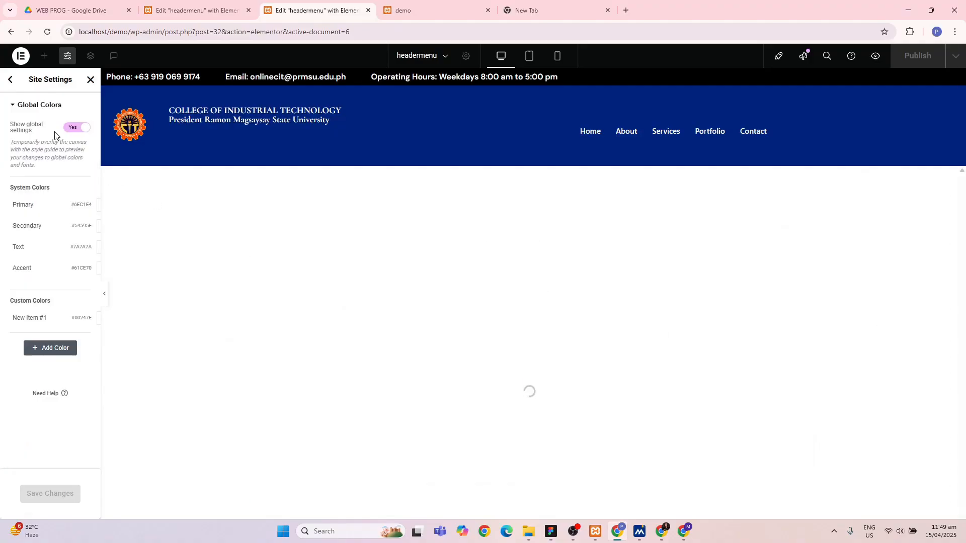
left_click(75, 352)
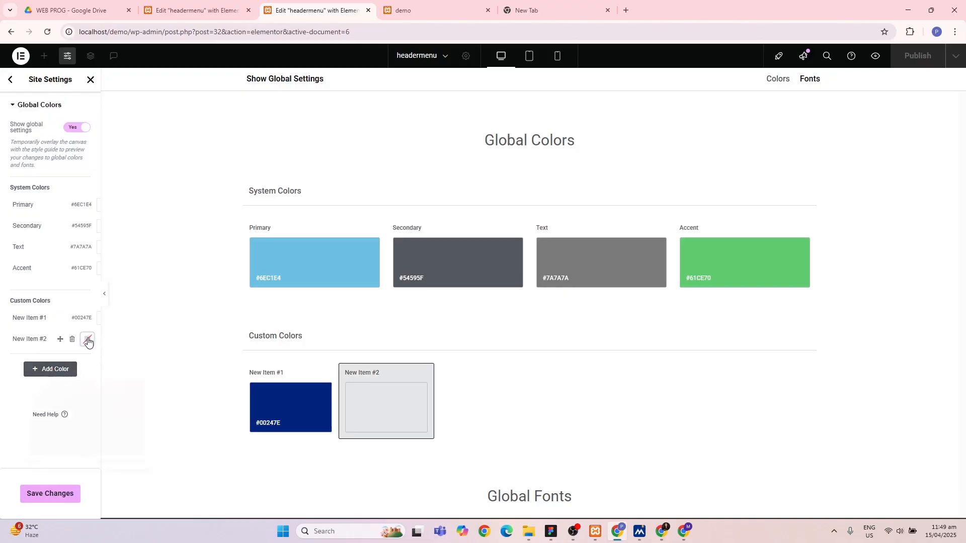
left_click(87, 339)
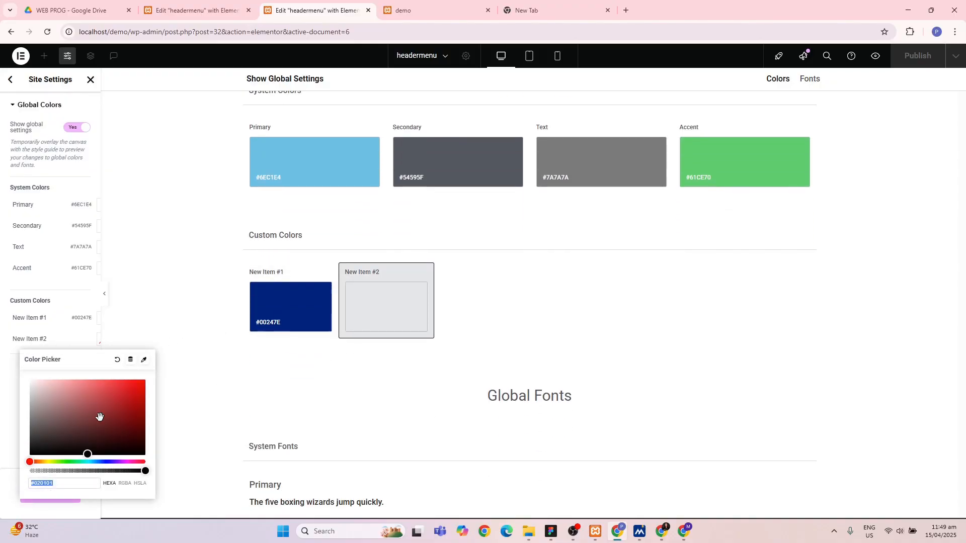
type("#FC4D03")
key("Return")
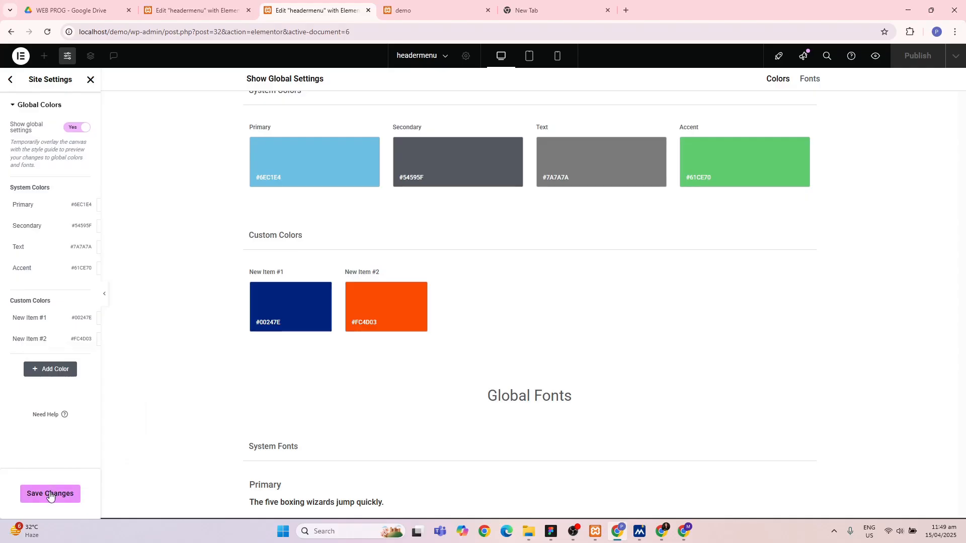
left_click(50, 495)
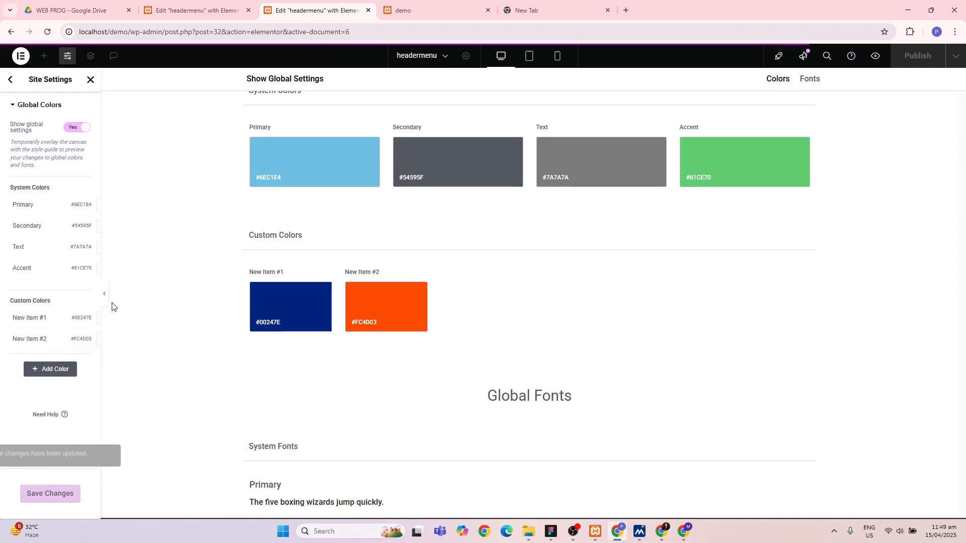
left_click(91, 80)
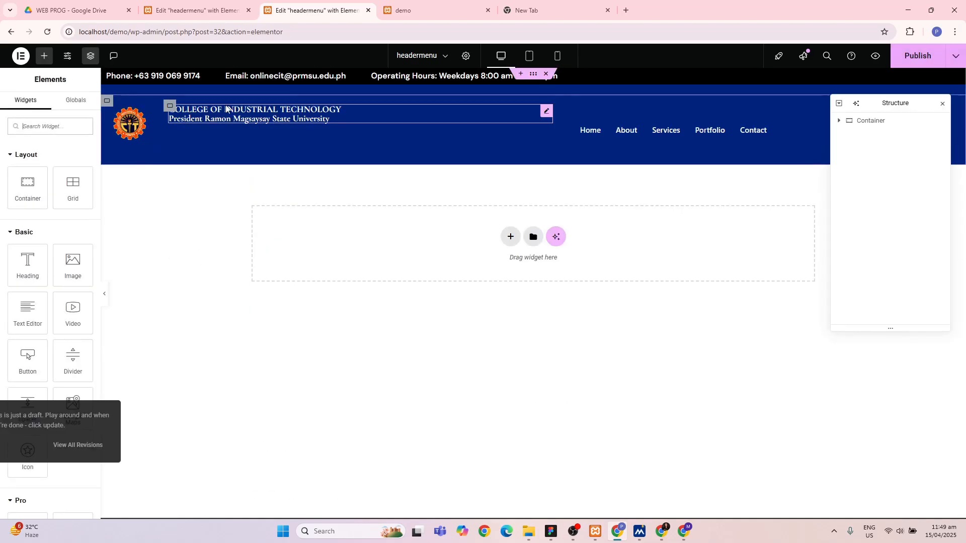
- Set the ElementsKit Nav Menu's hover item text color to the global color New Item #2
left_click(594, 132)
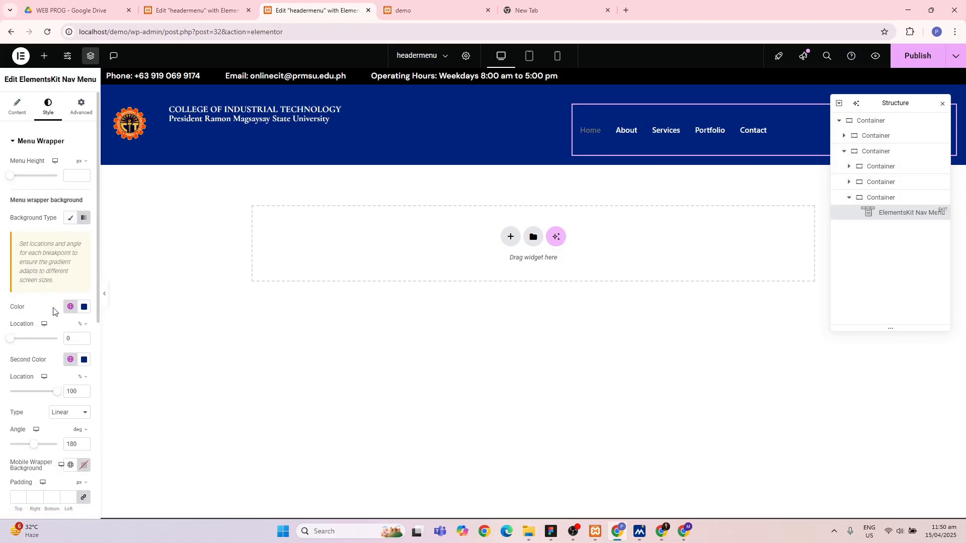
scroll(53, 311, "down", 3)
scroll(53, 311, "up", 3)
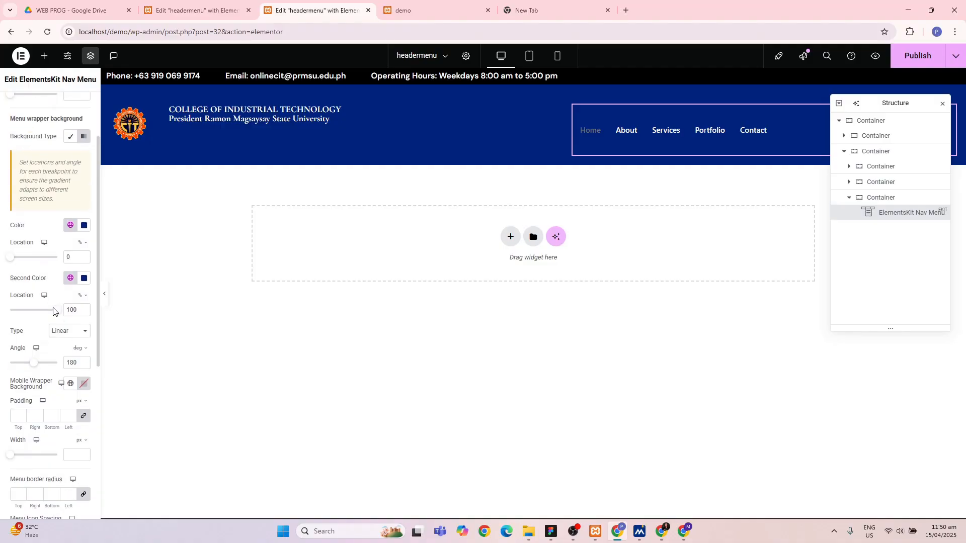
left_click(77, 106)
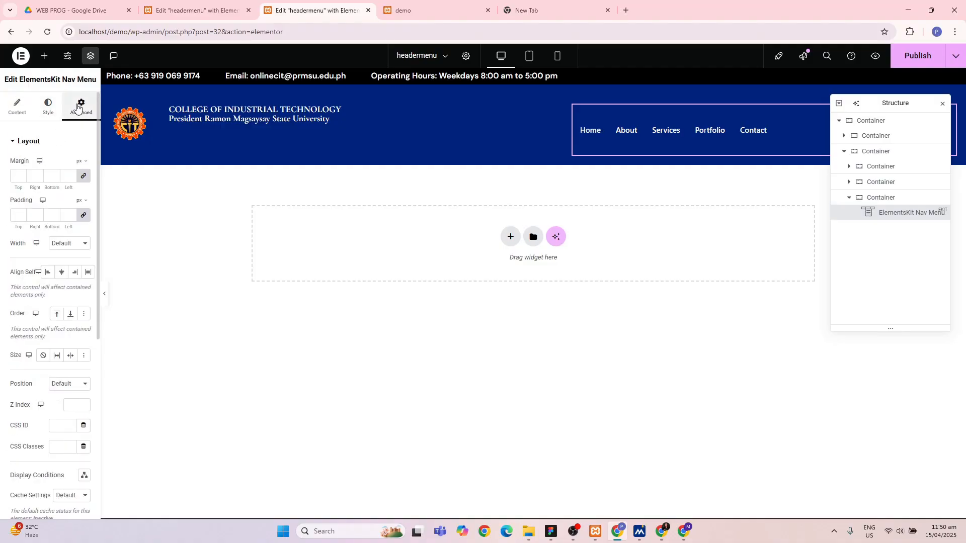
left_click(55, 108)
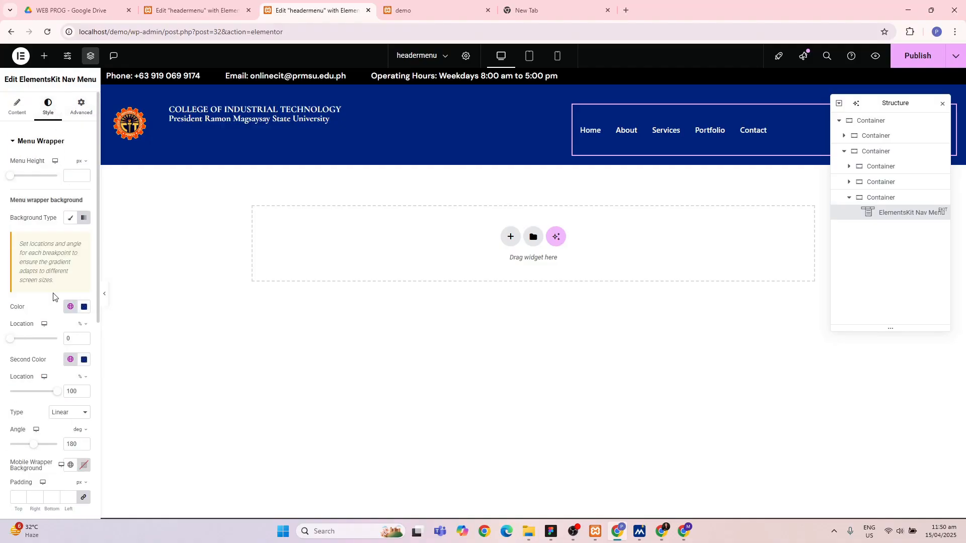
scroll(53, 296, "down", 2)
scroll(53, 297, "down", 6)
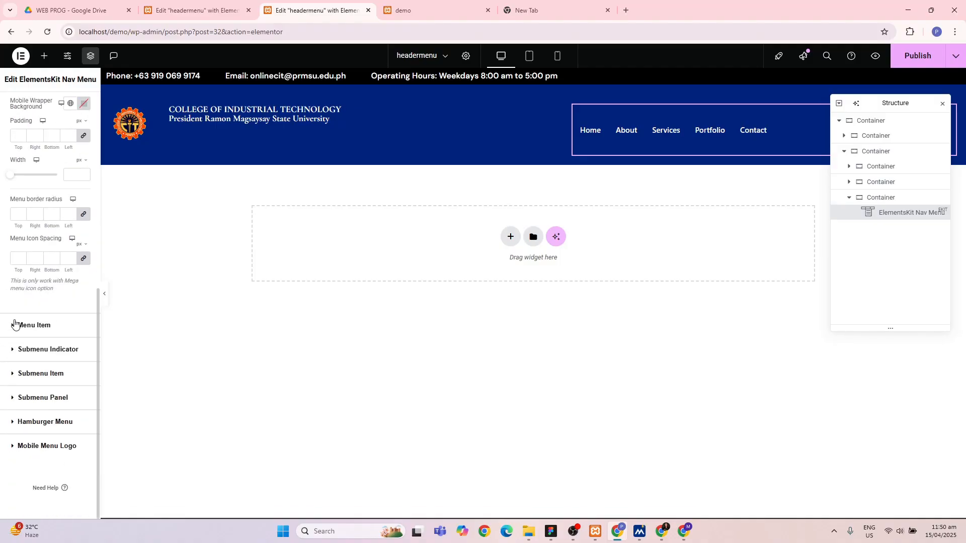
left_click(14, 324)
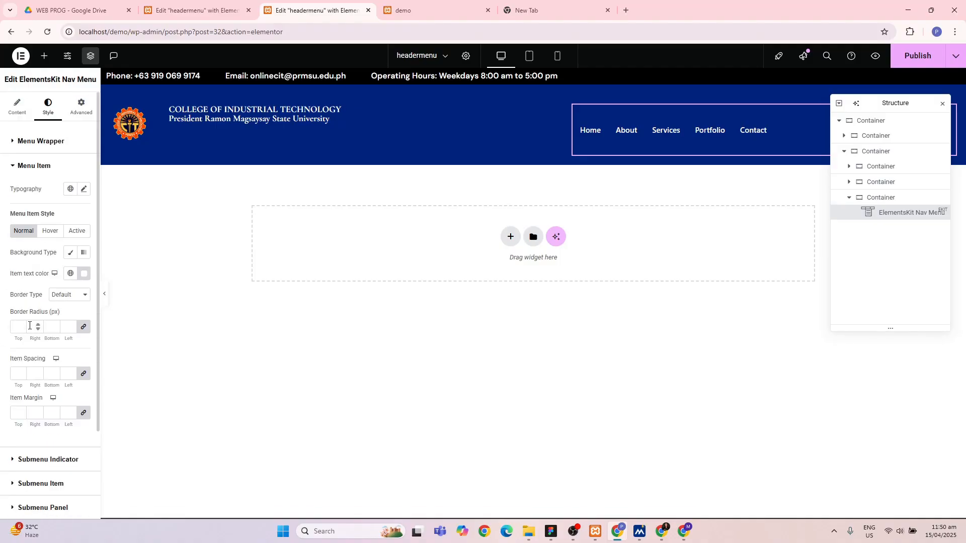
left_click(51, 233)
left_click(52, 235)
left_click(84, 274)
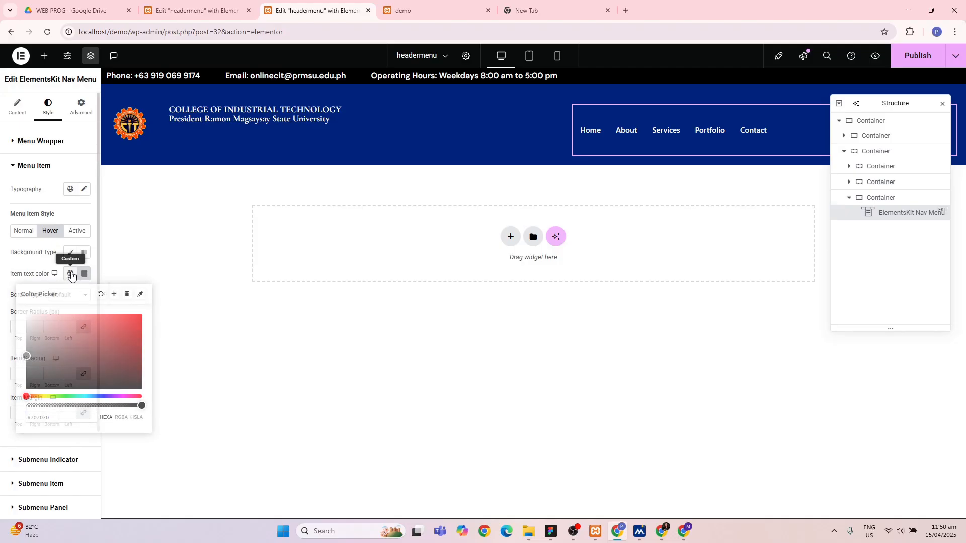
left_click(71, 273)
left_click(43, 414)
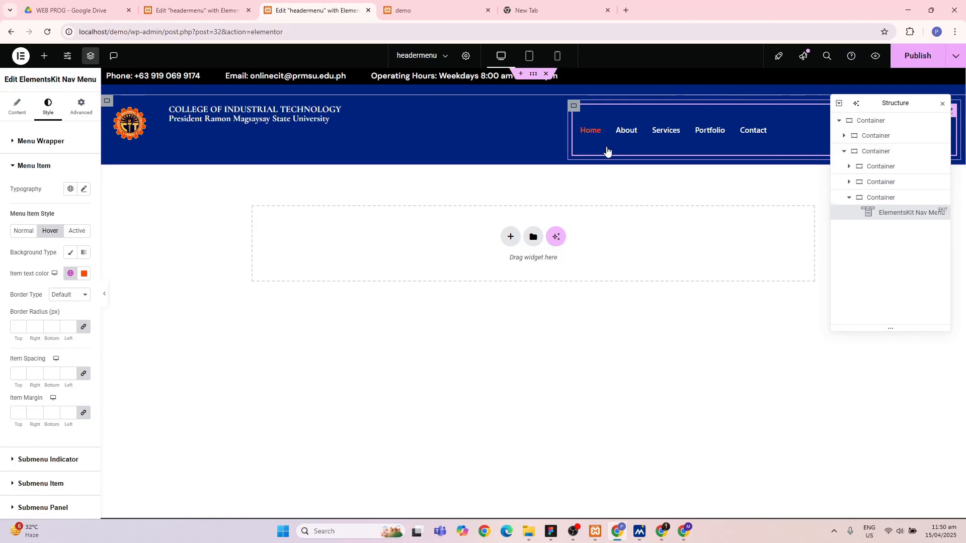
- Set the minimum height of the container around the nav menu to 0 px
left_click(868, 197)
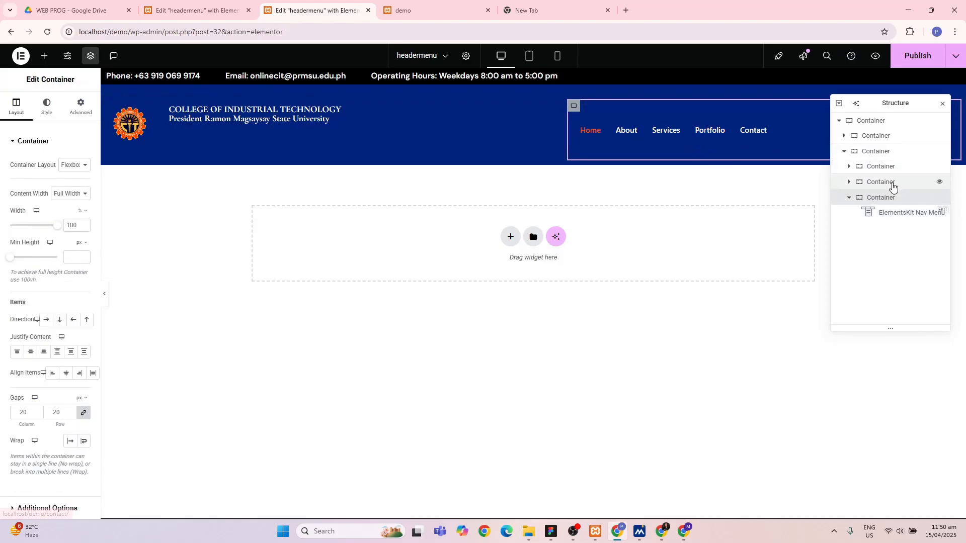
left_click(621, 146)
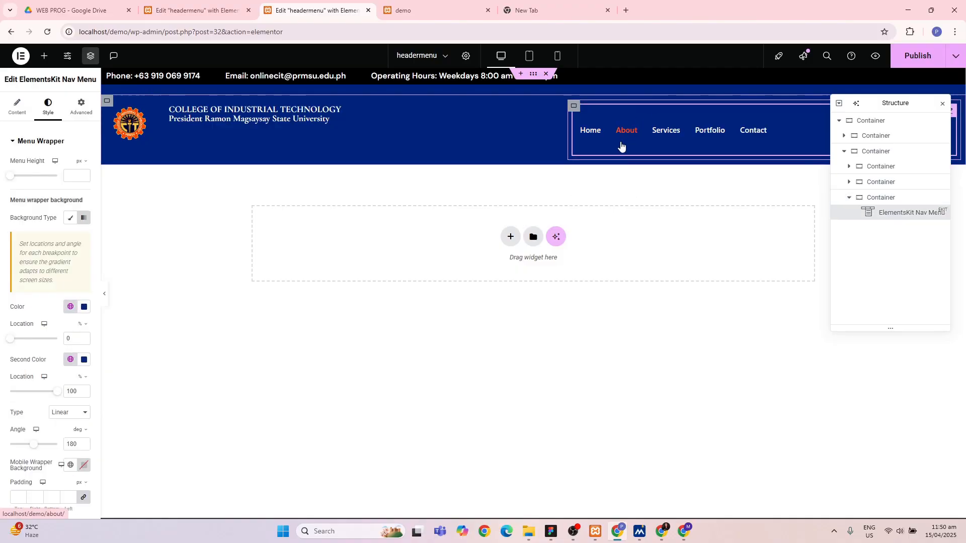
left_click(575, 107)
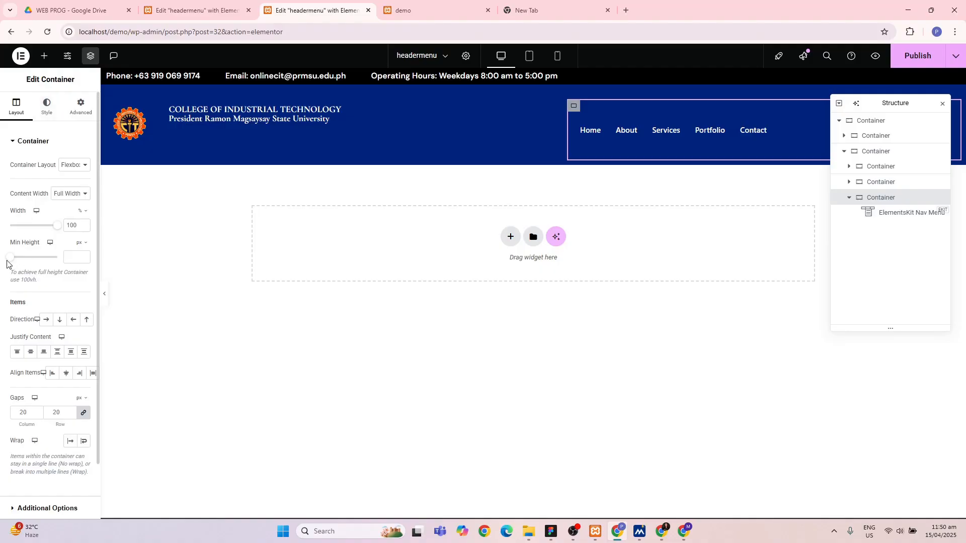
left_click_drag(11, 259, 1, 258)
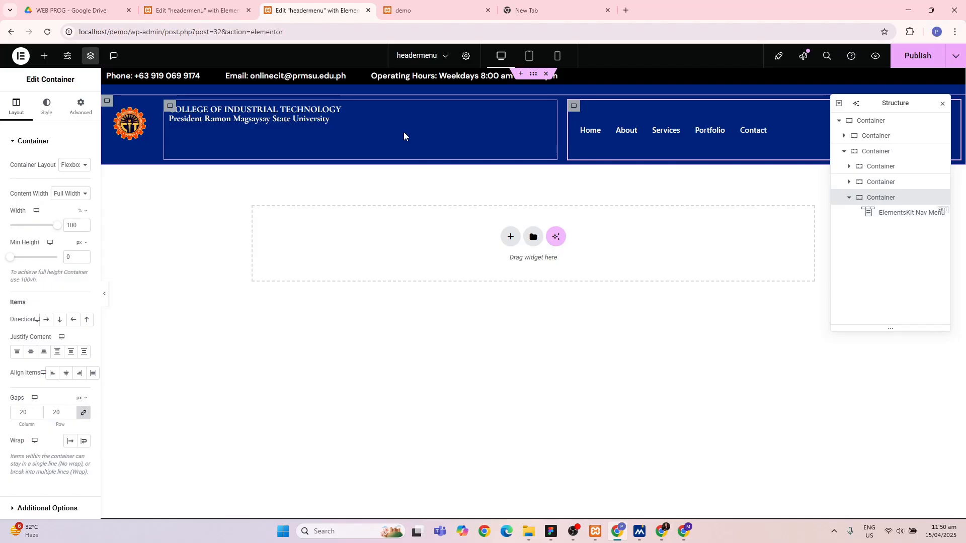
- Look through the nav menu widget's menu content settings and its wrapper and item style options for alignment controls
left_click(586, 132)
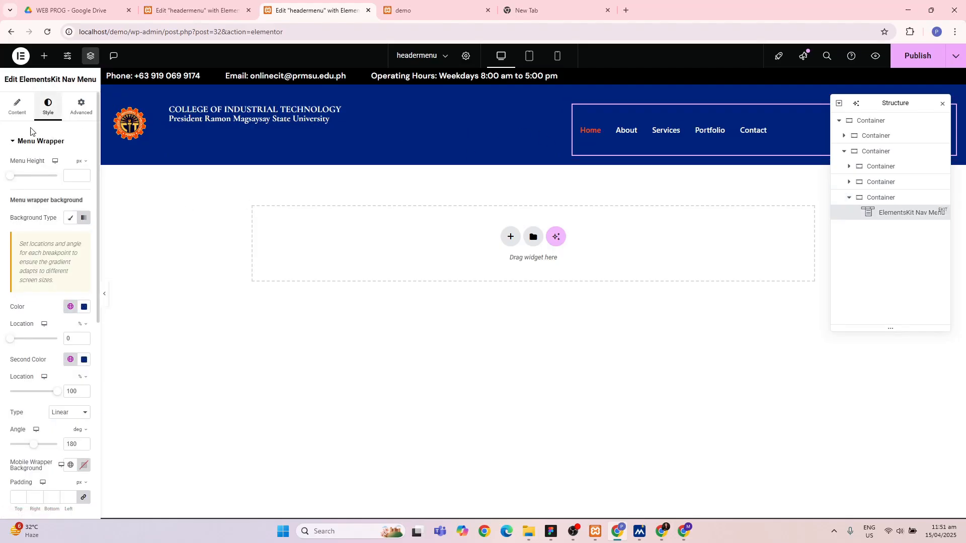
left_click(15, 105)
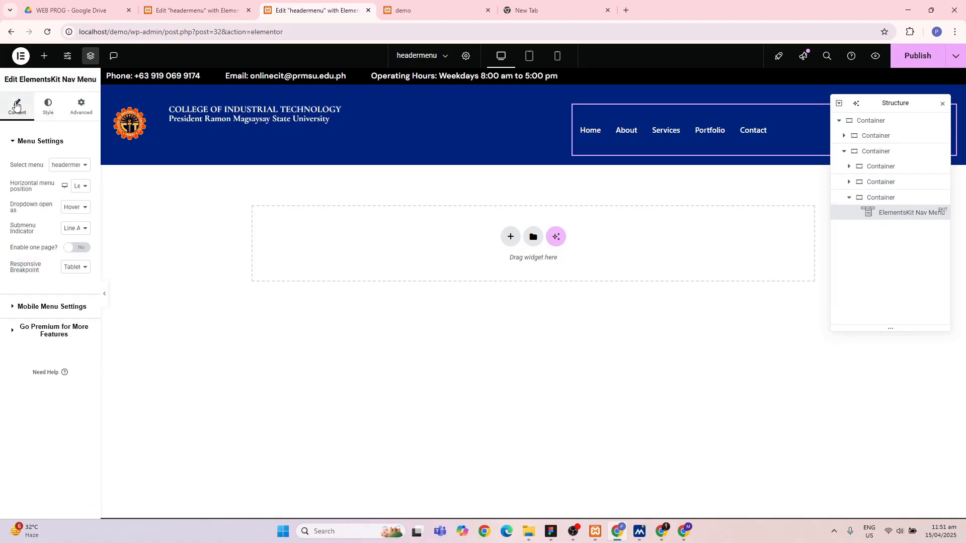
left_click(53, 106)
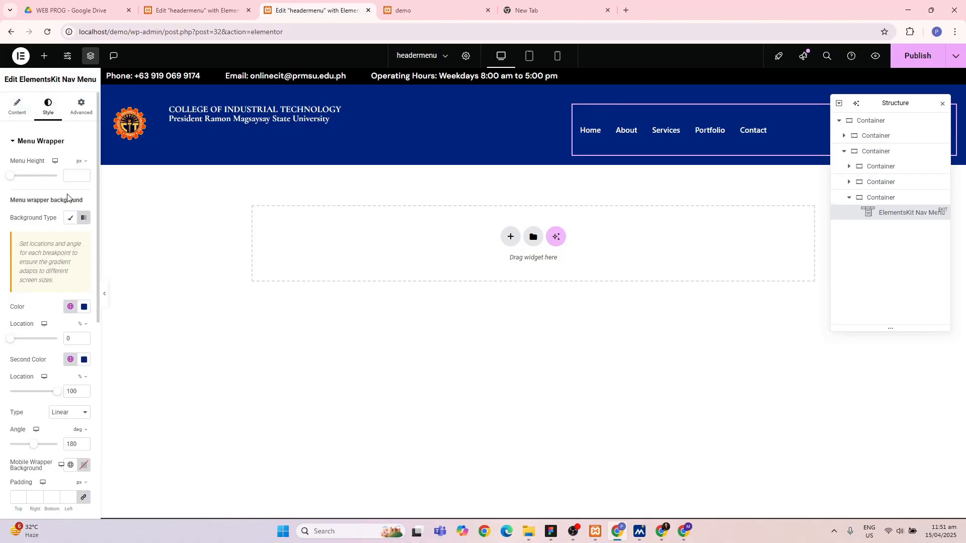
scroll(67, 197, "down", 5)
scroll(67, 197, "down", 1)
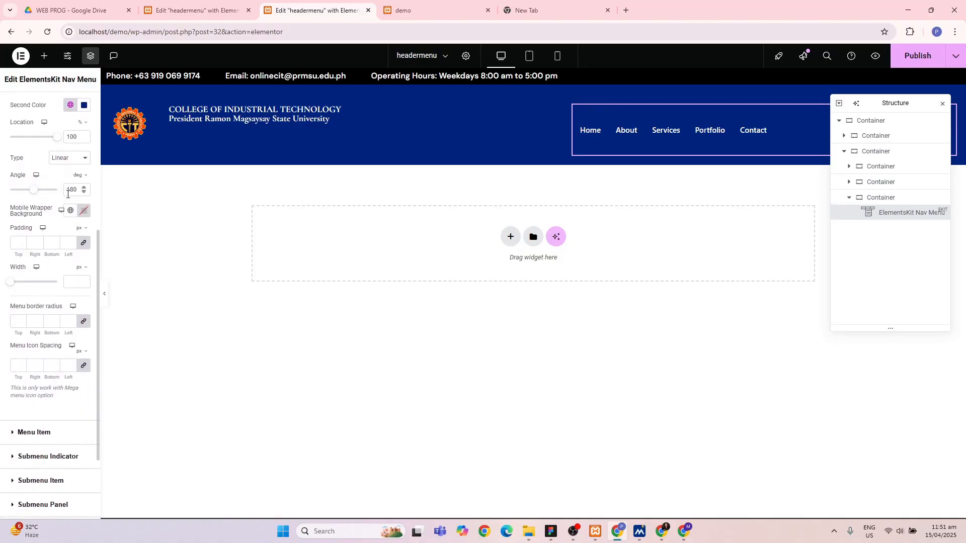
left_click(14, 436)
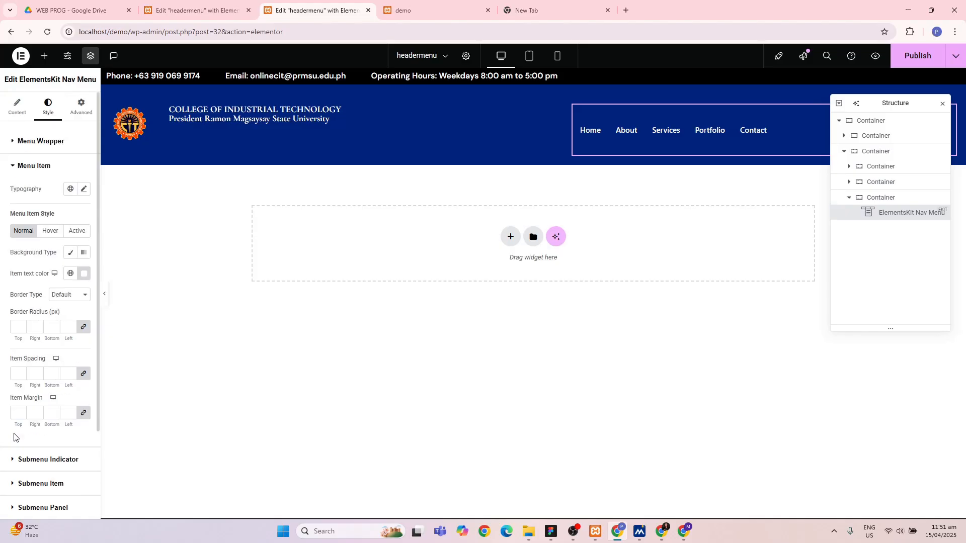
scroll(14, 436, "down", 1)
scroll(14, 436, "up", 2)
- Unlink the nav menu widget's margin and padding values and set its self-alignment to End
left_click(82, 115)
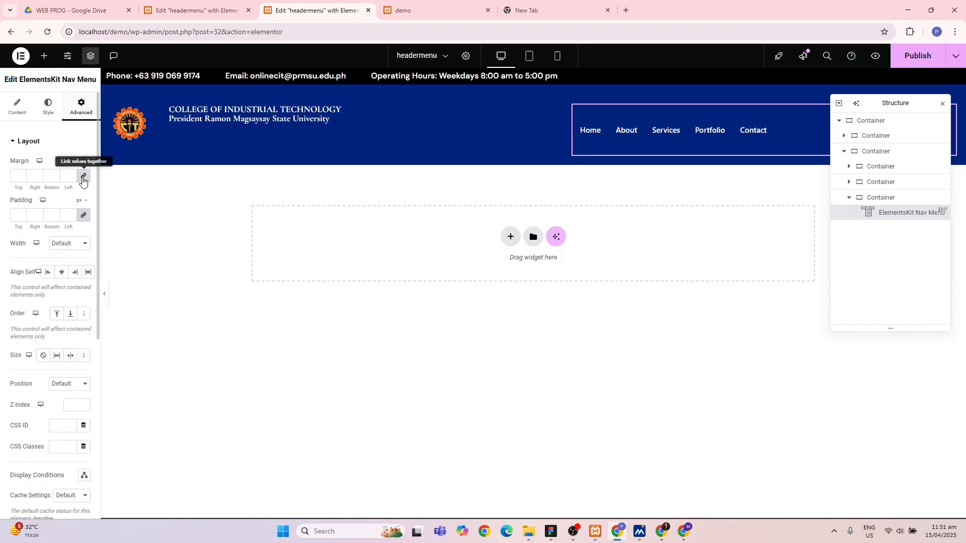
left_click(83, 175)
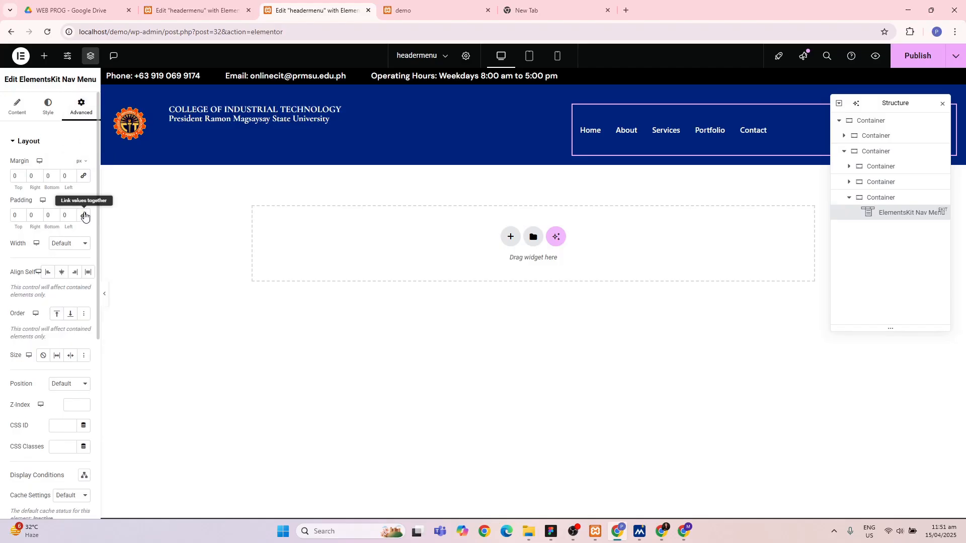
scroll(84, 216, "down", 1)
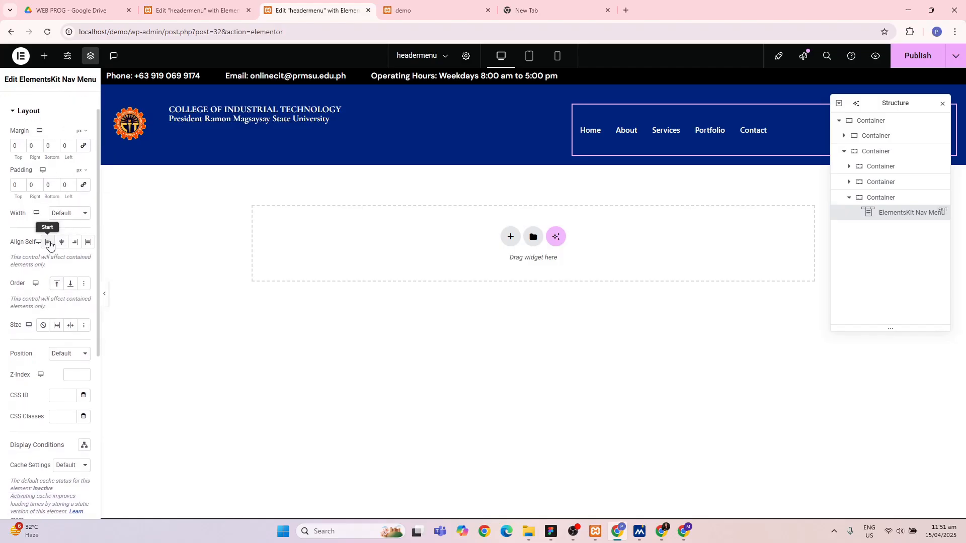
left_click(49, 243)
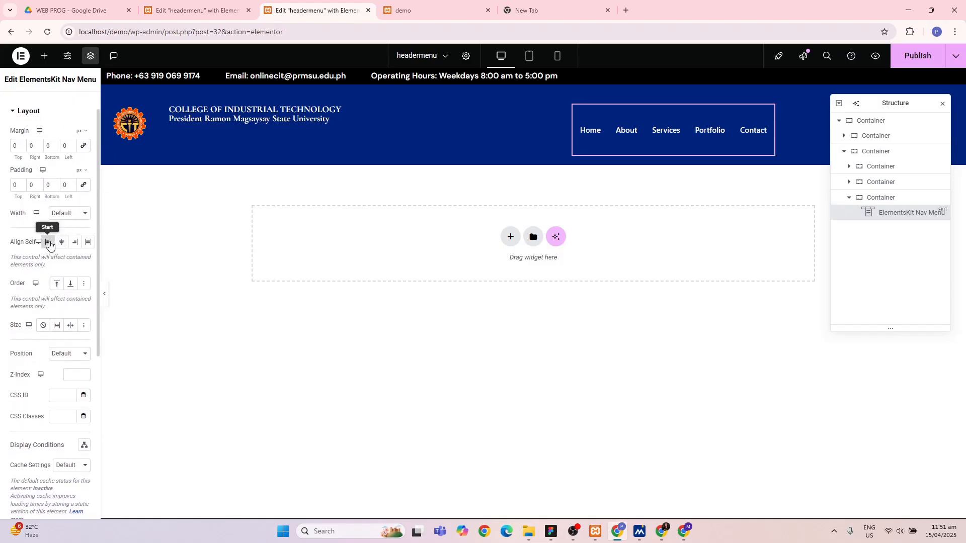
left_click(73, 243)
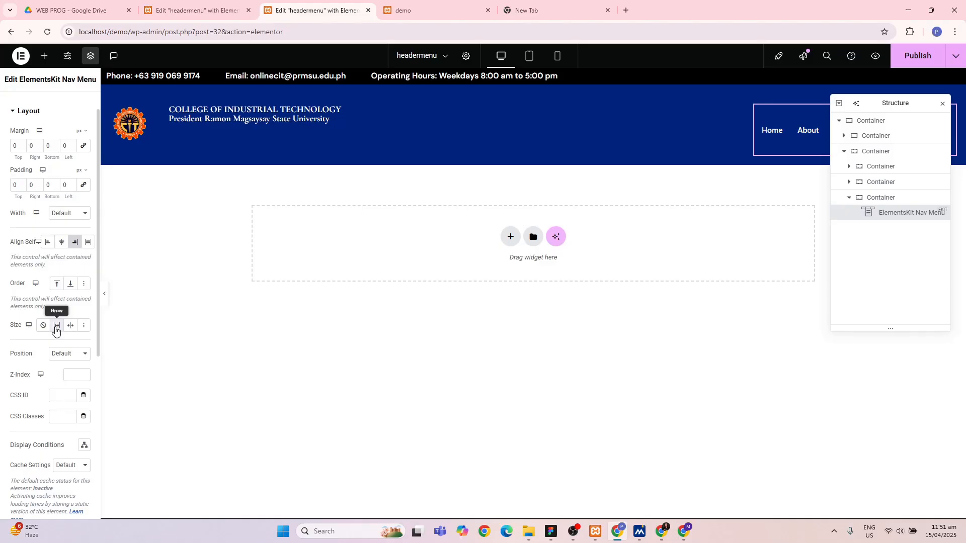
- Unlink margin and padding on the container holding the logo, heading and menu, with 0 px padding and a 2 px top margin
left_click(294, 112)
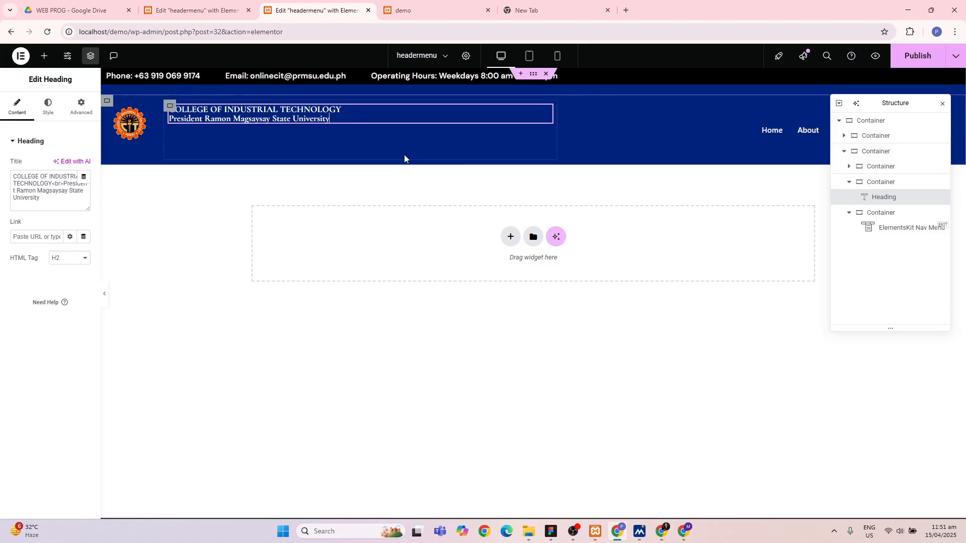
left_click(123, 126)
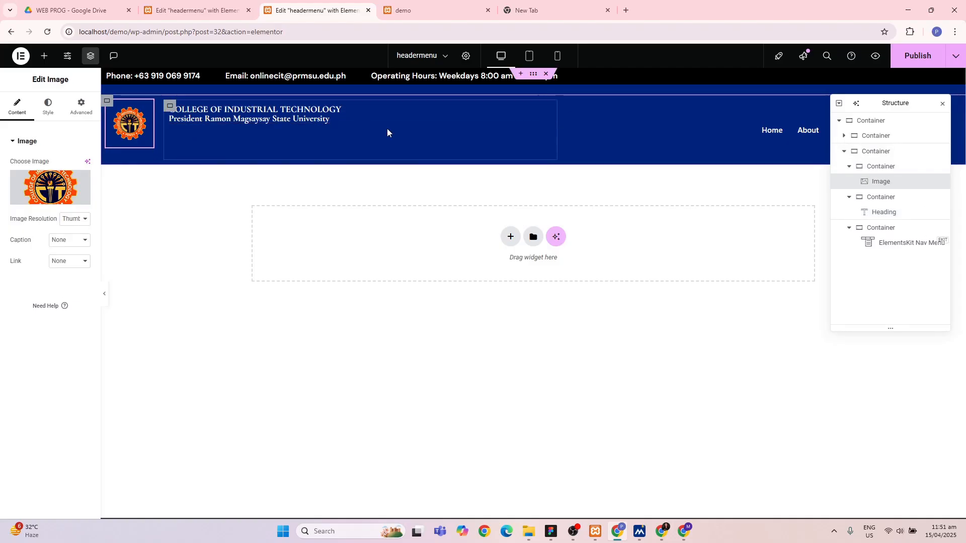
left_click(880, 151)
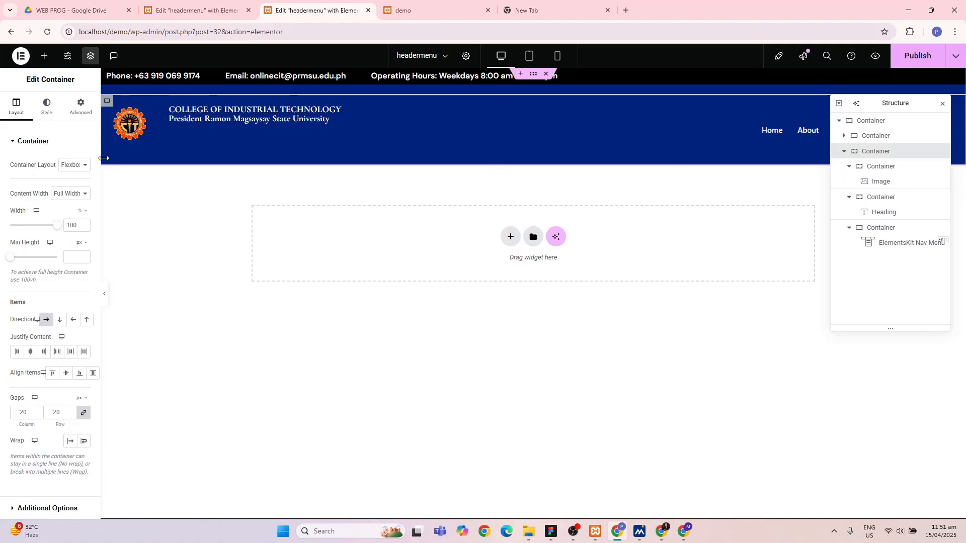
left_click(80, 107)
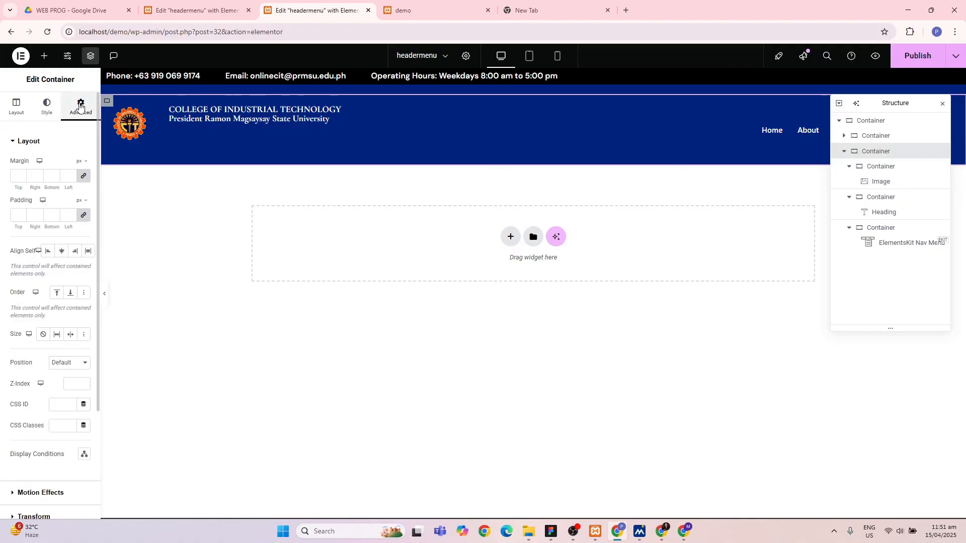
left_click(83, 175)
left_click(83, 215)
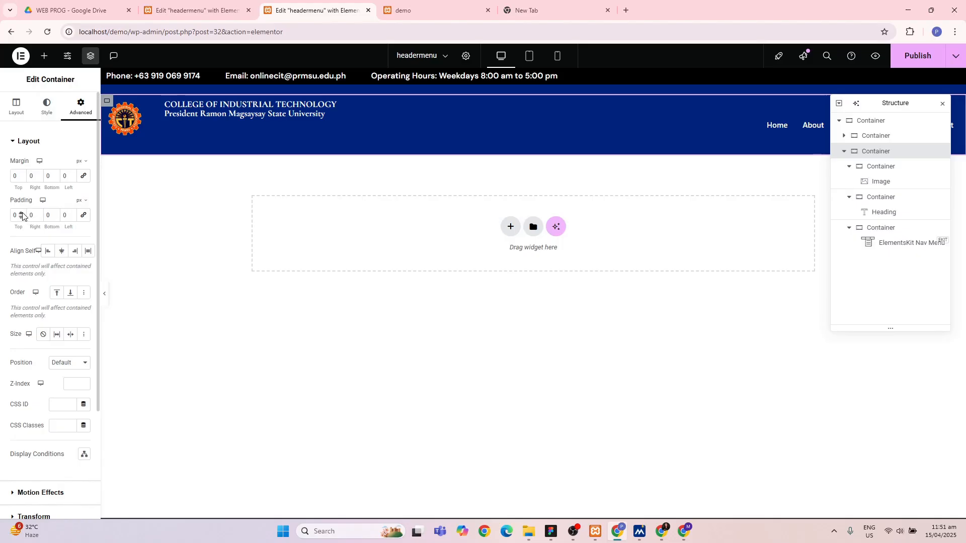
left_click(20, 173)
left_click(21, 173)
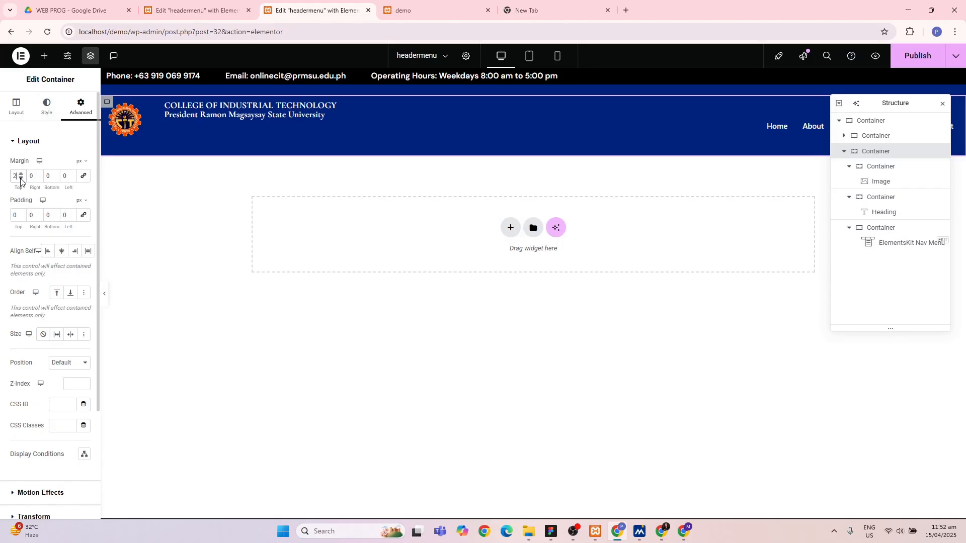
- Lower the top margin of the container holding the logo, heading and menu to about -20 px
left_click(21, 178)
left_click(20, 178)
left_click(20, 179)
left_click(20, 178)
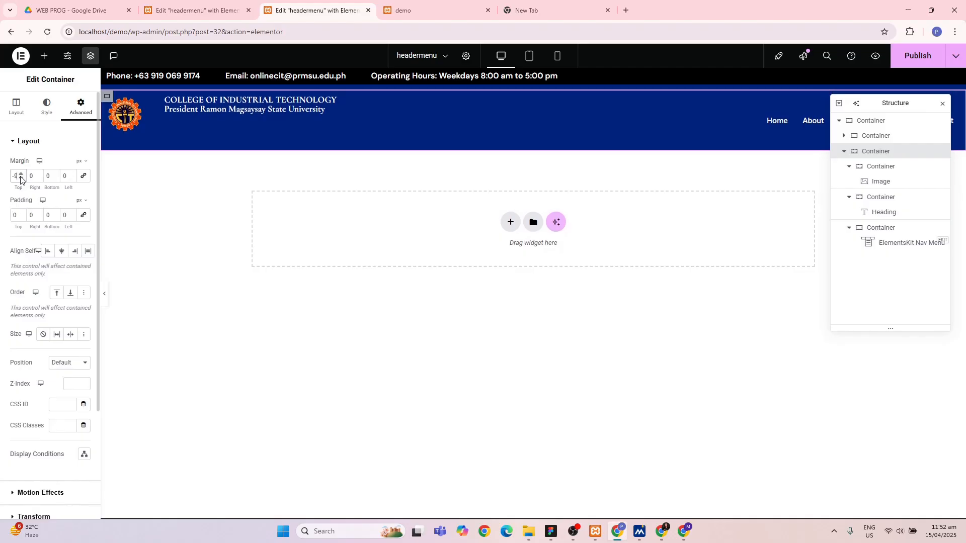
left_click(20, 178)
left_click(21, 178)
left_click(21, 178)
left_click(20, 178)
left_click(21, 178)
left_click(20, 178)
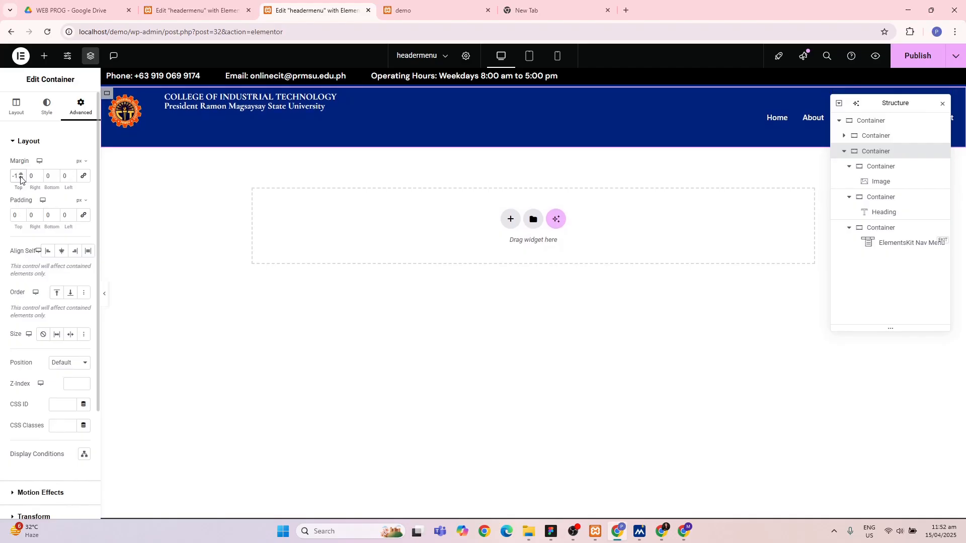
left_click(21, 178)
left_click(20, 178)
left_click(21, 178)
left_click(21, 178)
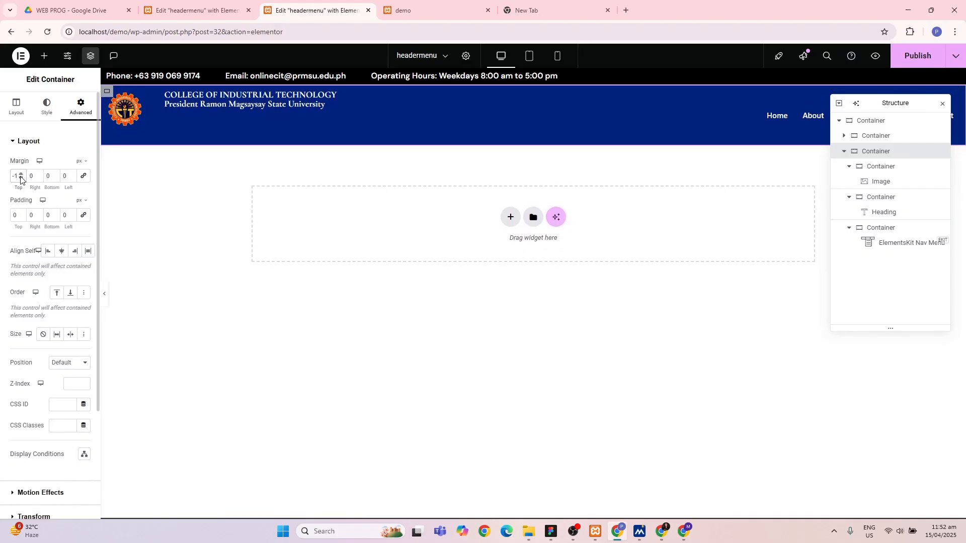
left_click(21, 178)
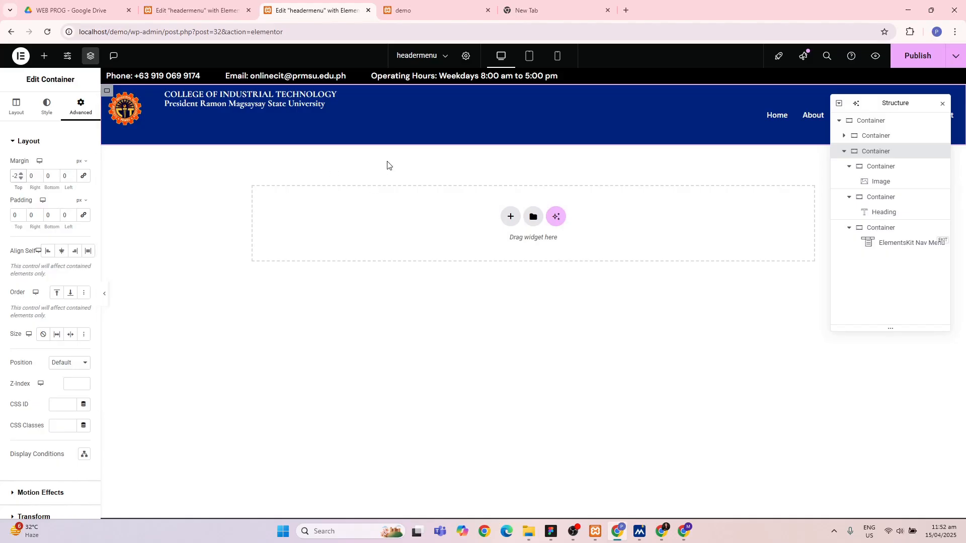
- Centre the contents of the heading's container by setting its Justify Content to Center
left_click(266, 105)
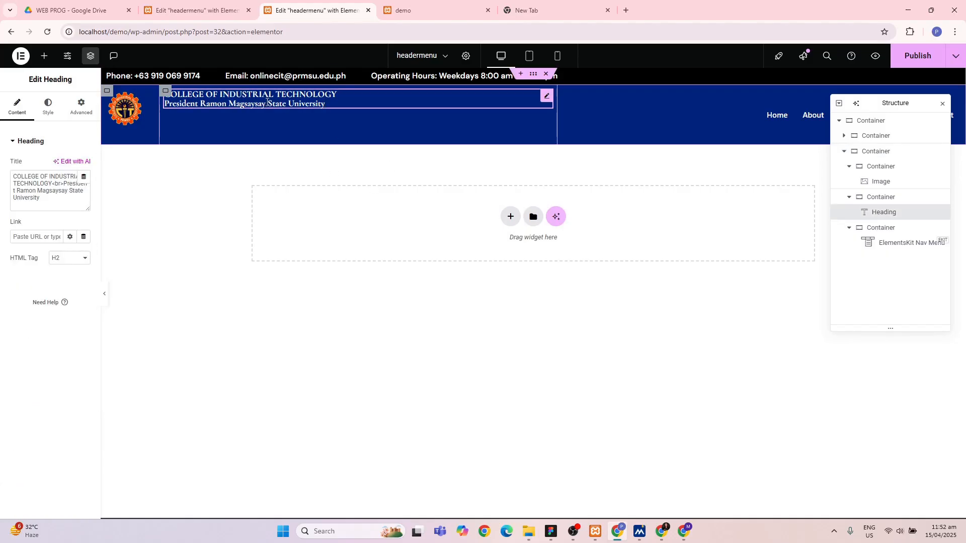
left_click(80, 104)
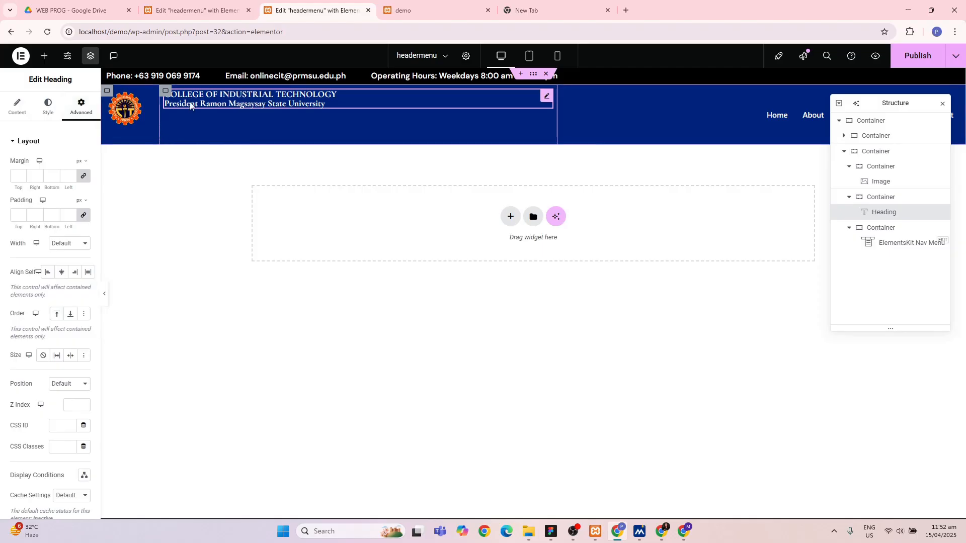
left_click(166, 91)
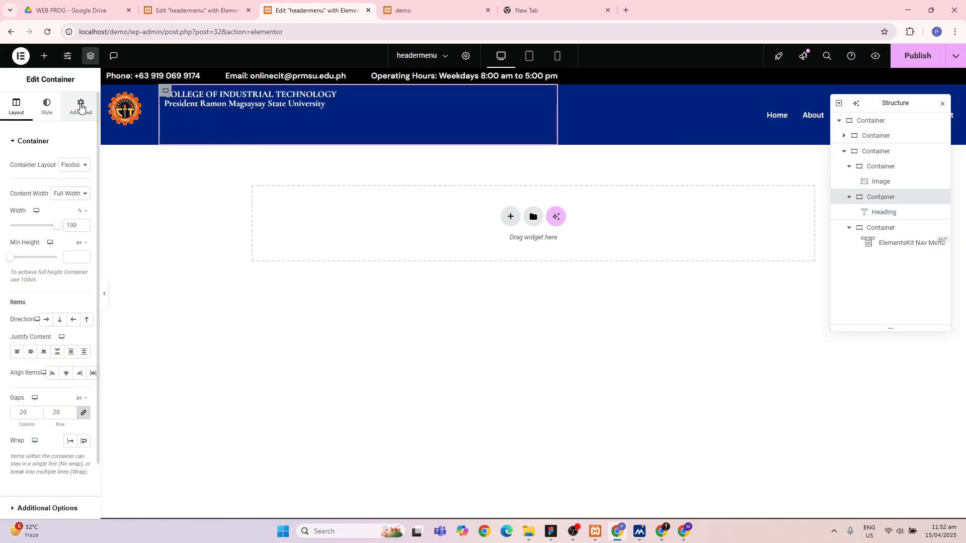
left_click(31, 354)
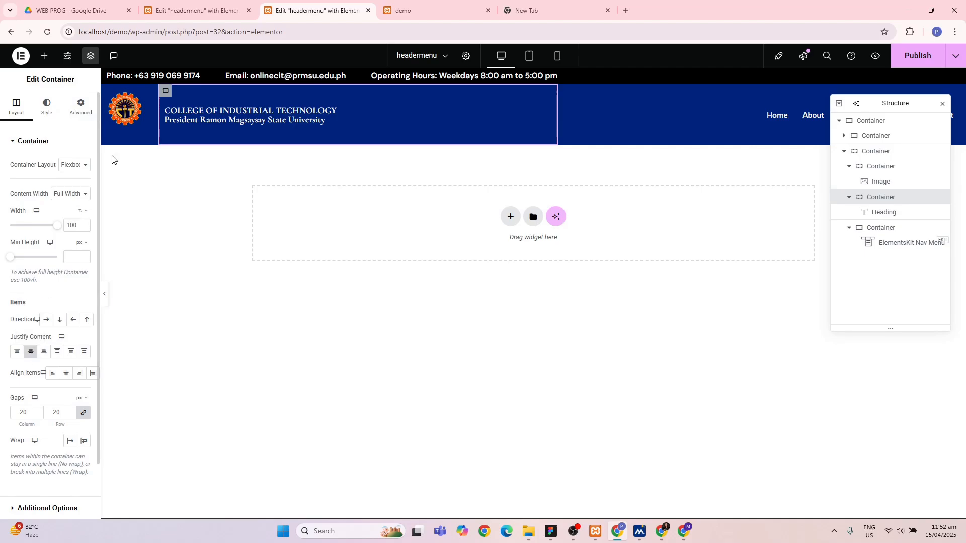
- Look through the logo image's advanced layout and style options for a way to centre it vertically
left_click(123, 107)
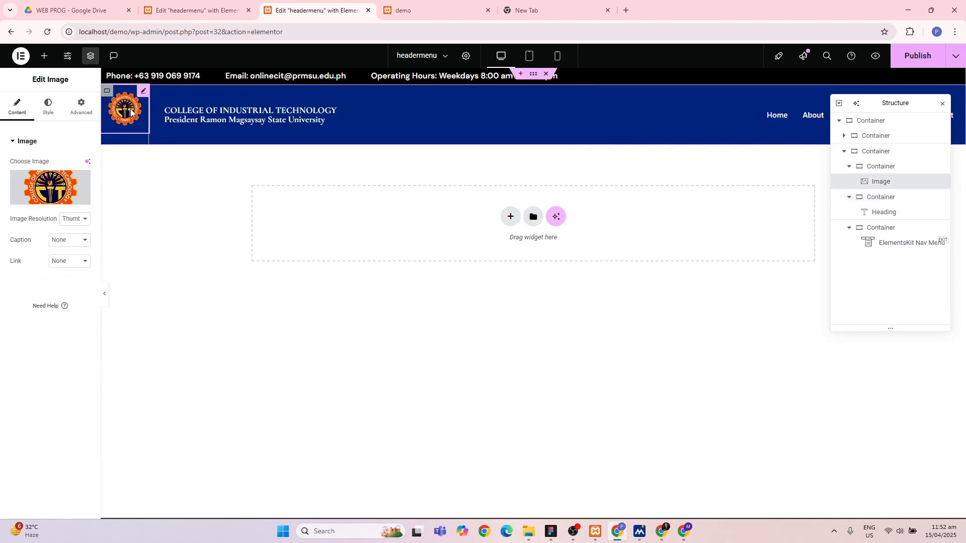
left_click(82, 106)
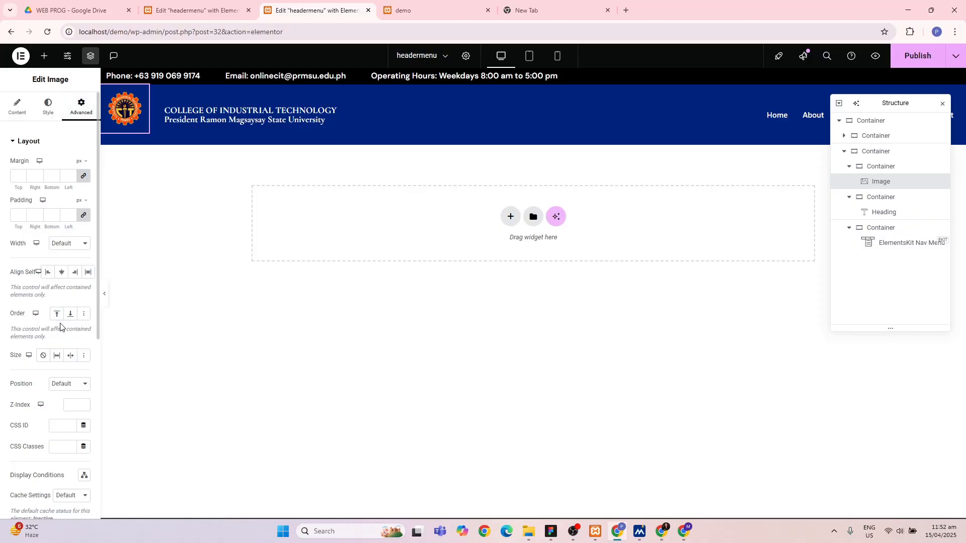
scroll(59, 321, "down", 3)
scroll(59, 326, "up", 3)
left_click_drag(123, 108, 122, 114)
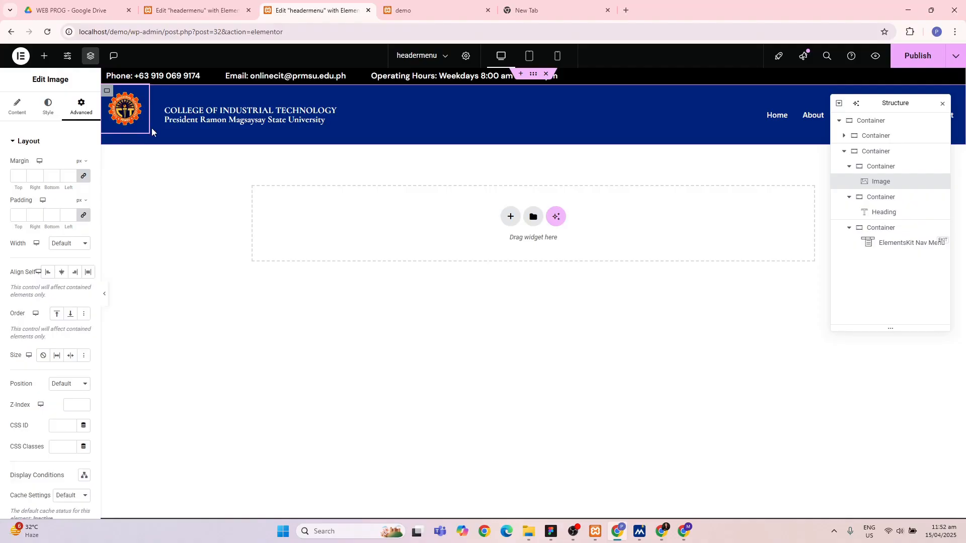
key("Escape")
left_click(138, 118)
scroll(55, 327, "down", 3)
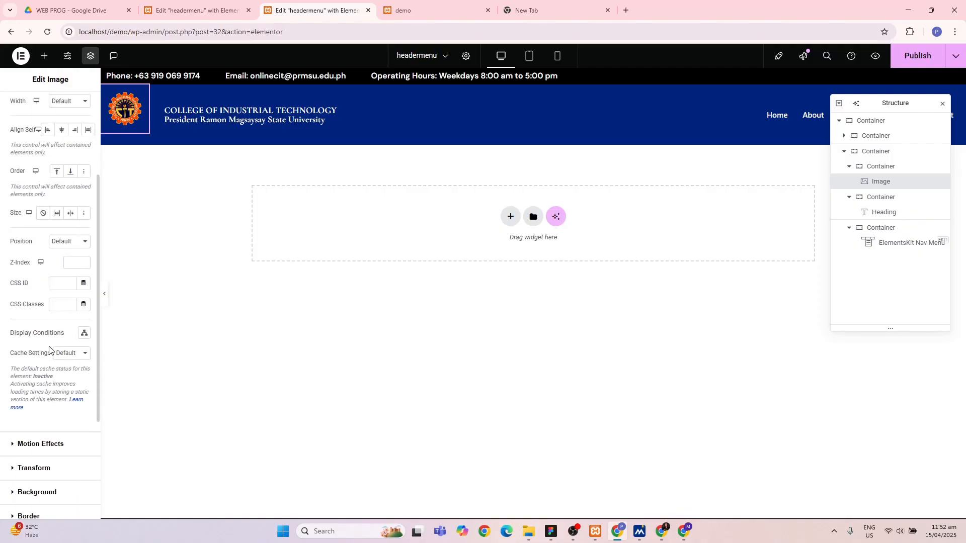
scroll(47, 261, "up", 3)
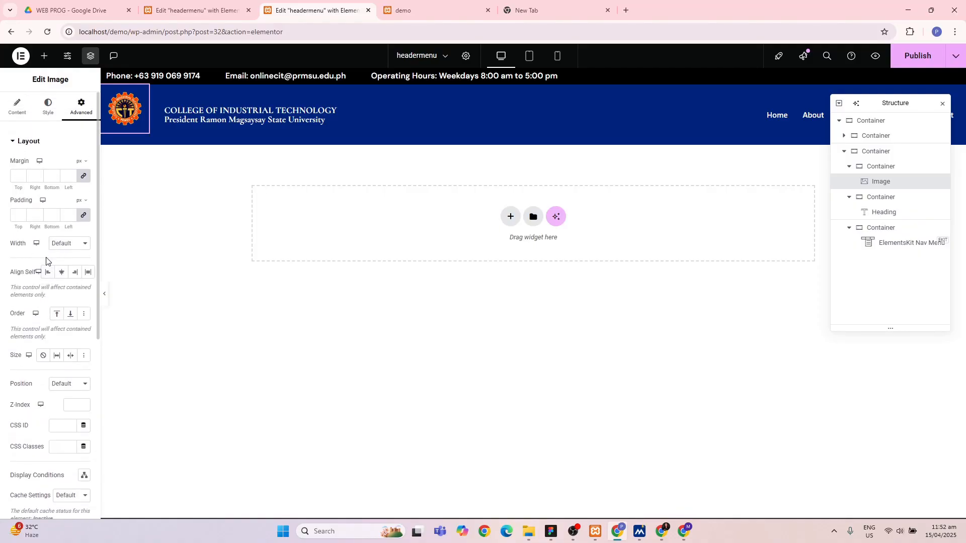
left_click(57, 314)
left_click(46, 107)
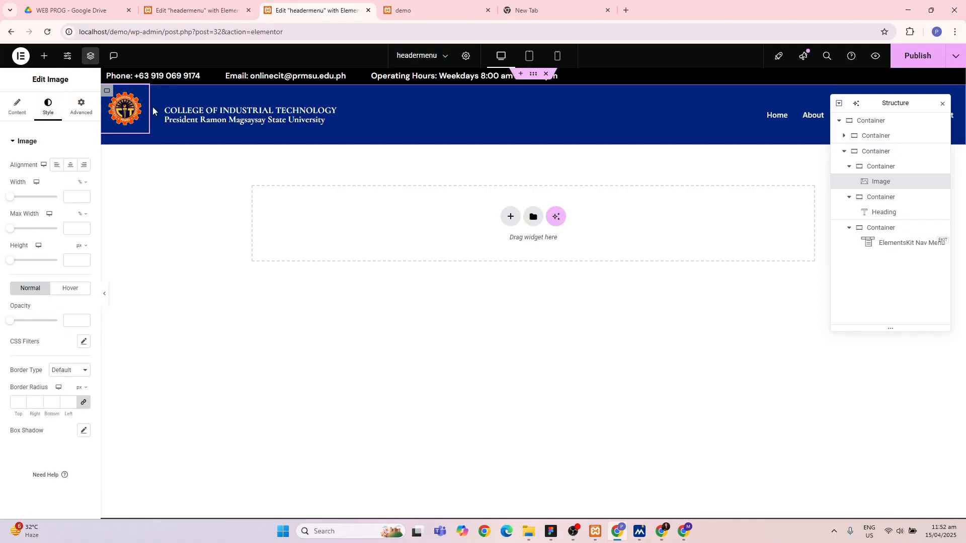
- Move the Structure panel clear of the nav menu and preview the full header with the editing panel hidden, then restored
left_click(178, 118)
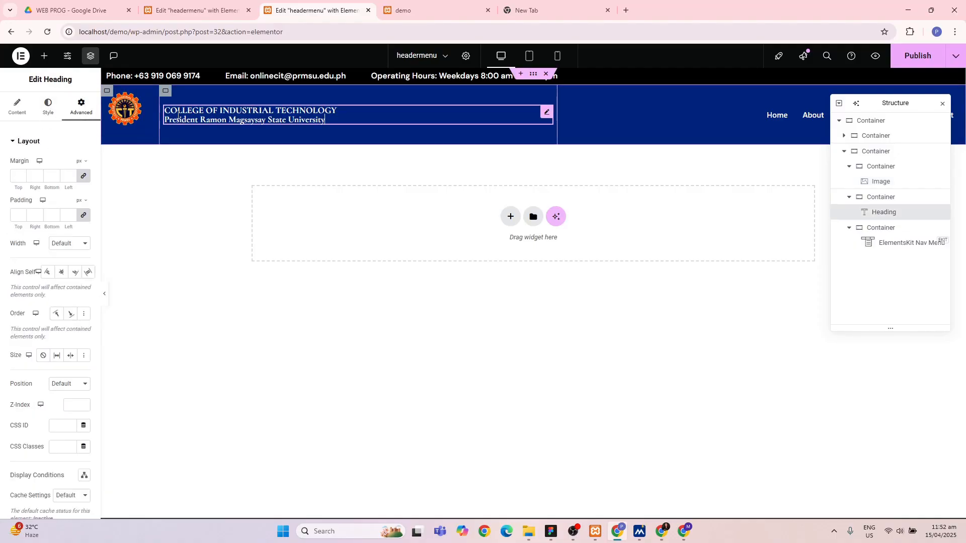
left_click(778, 117)
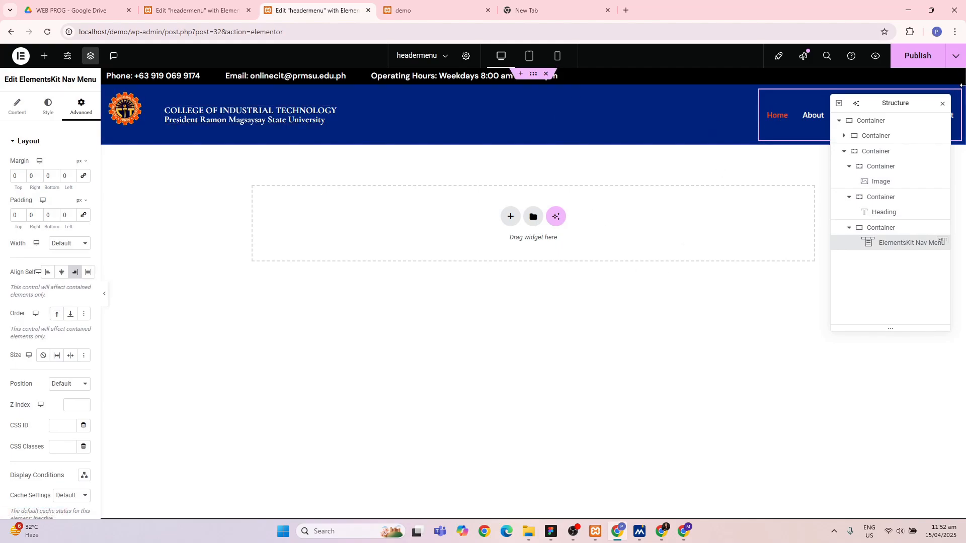
left_click_drag(917, 104, 890, 261)
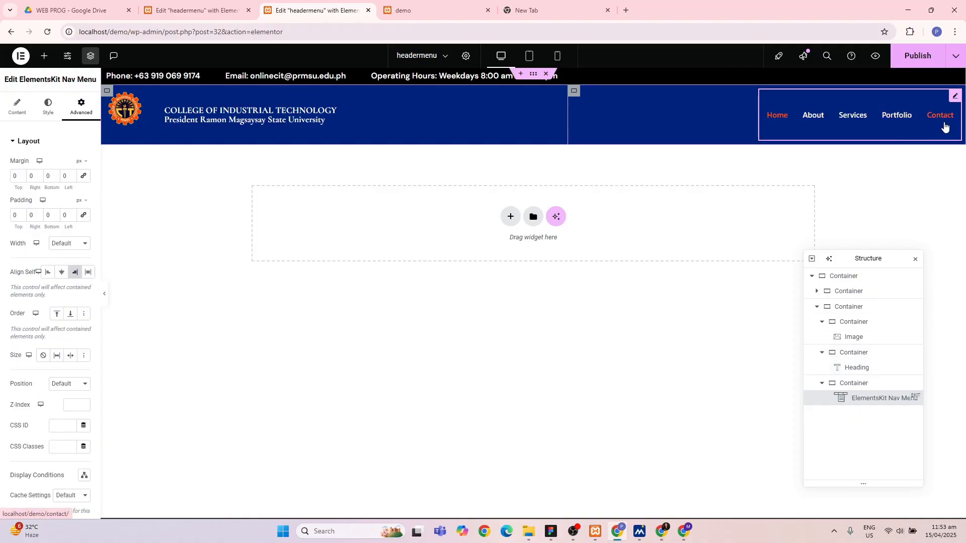
left_click(105, 294)
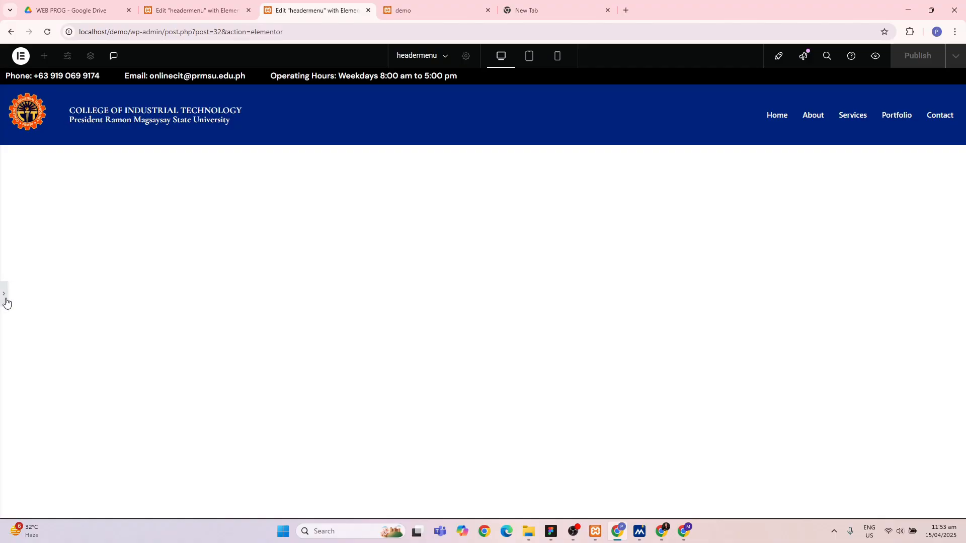
left_click(4, 294)
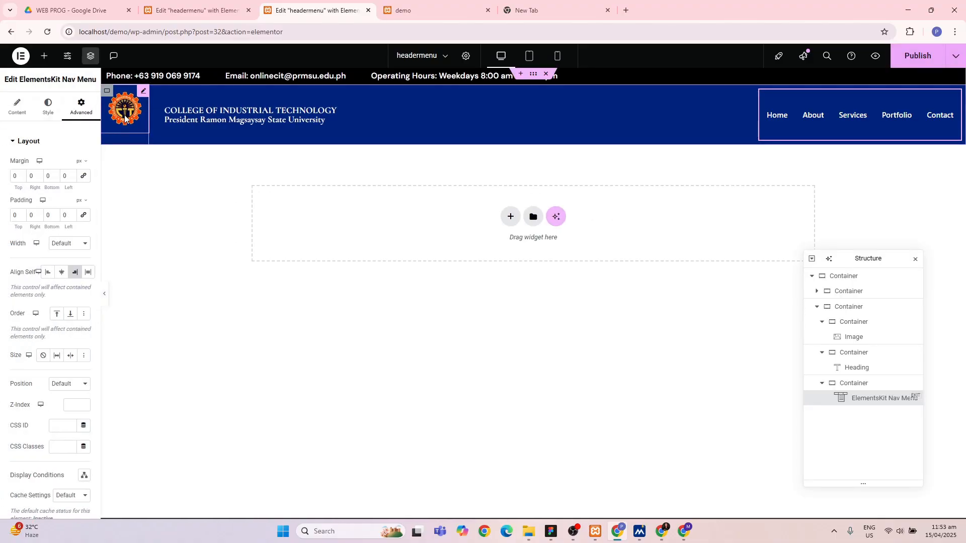
- Unlink the logo image's margin values and set its top margin to 11 px, with the other sides at 0 px
left_click(125, 118)
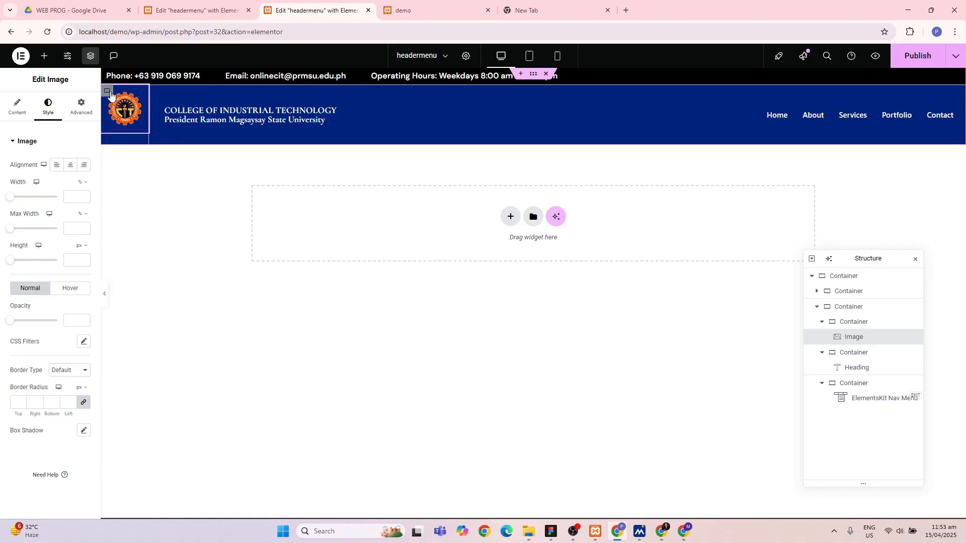
left_click(141, 95)
left_click(140, 95)
left_click(71, 166)
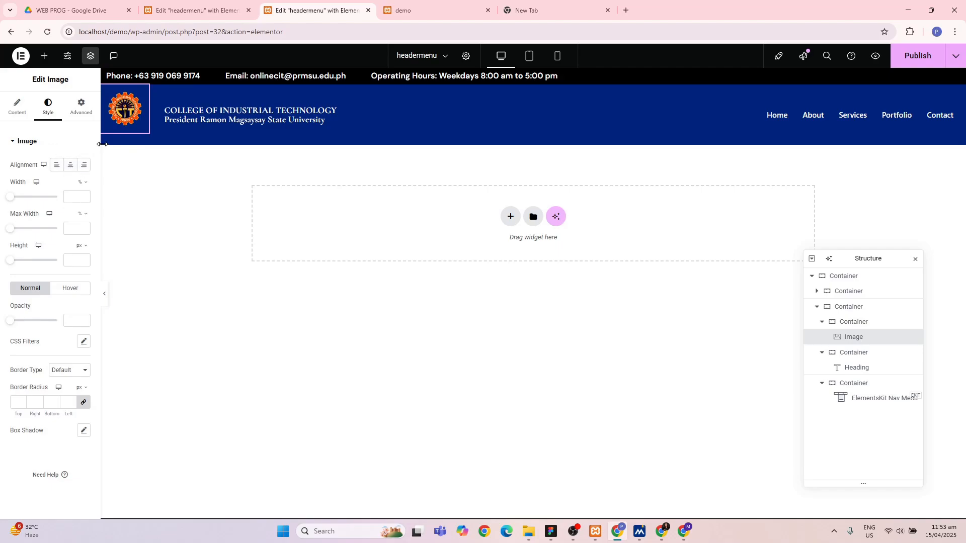
left_click(81, 105)
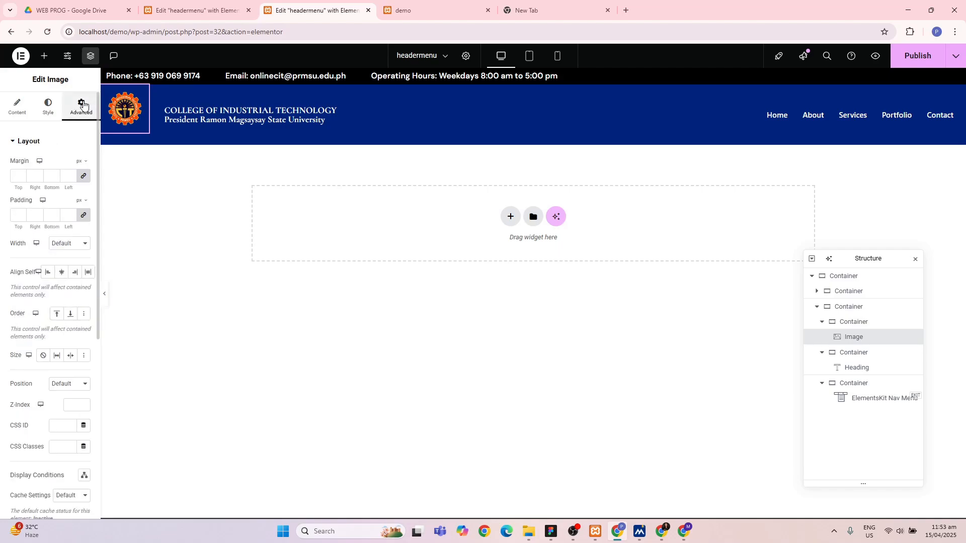
left_click(38, 178)
left_click(20, 174)
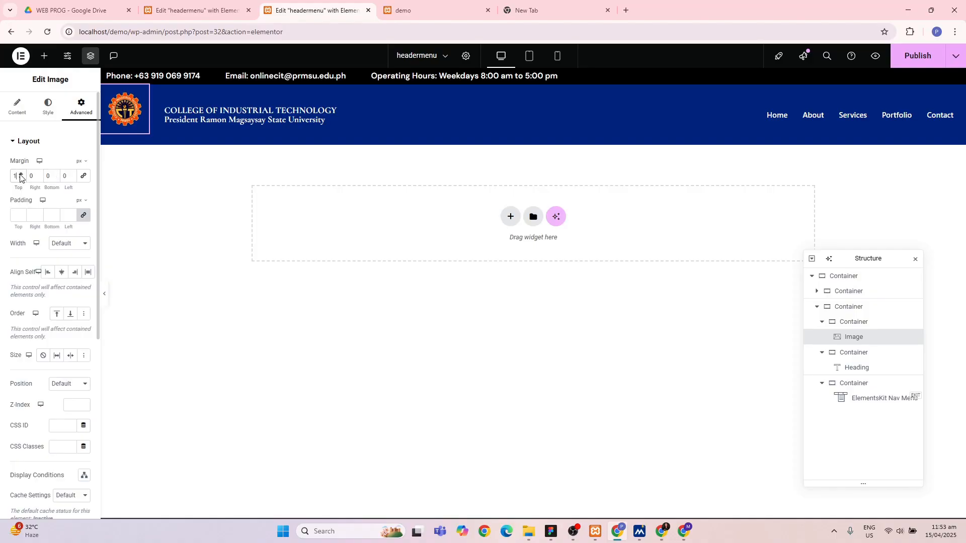
left_click(21, 174)
left_click(21, 174)
left_click(21, 174)
left_click(21, 174)
left_click(21, 174)
left_click(20, 174)
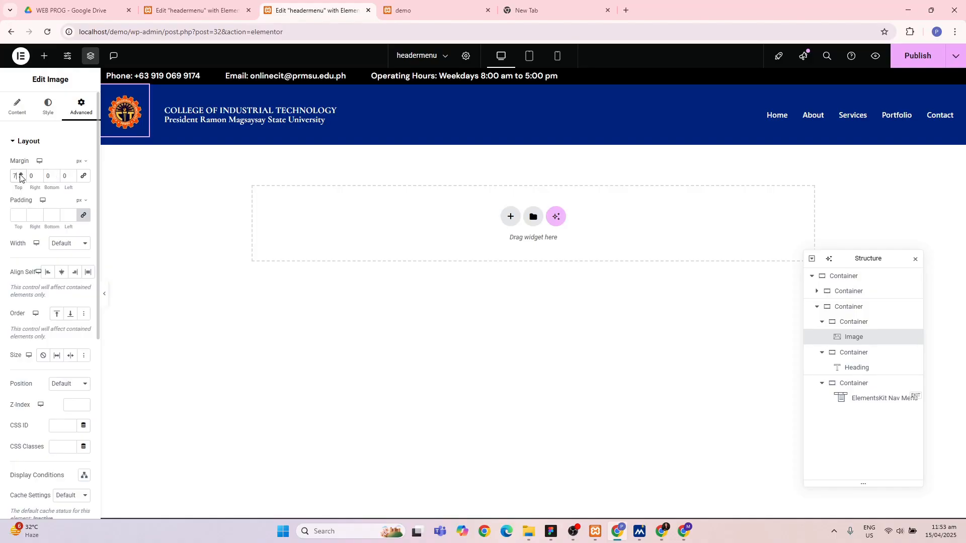
left_click(21, 174)
left_click(21, 174)
left_click(21, 174)
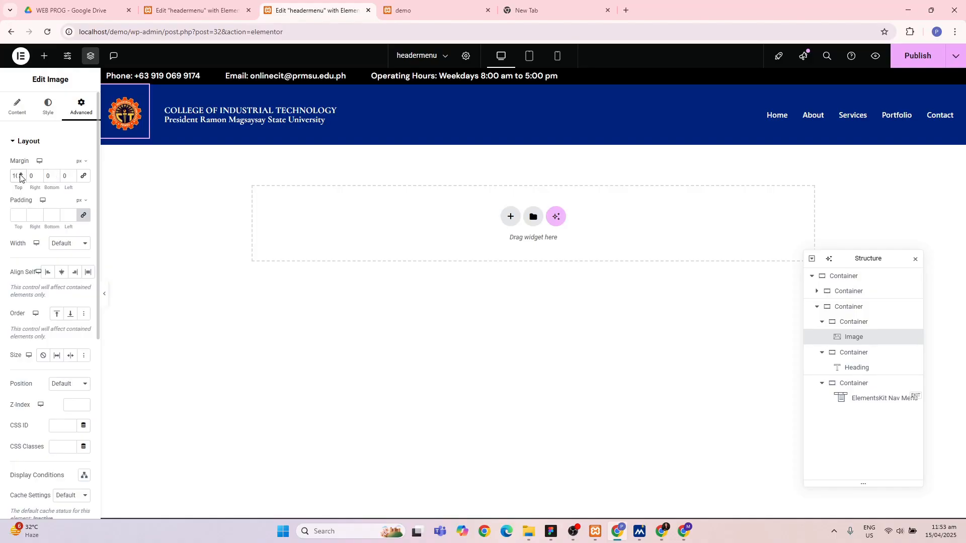
left_click(21, 174)
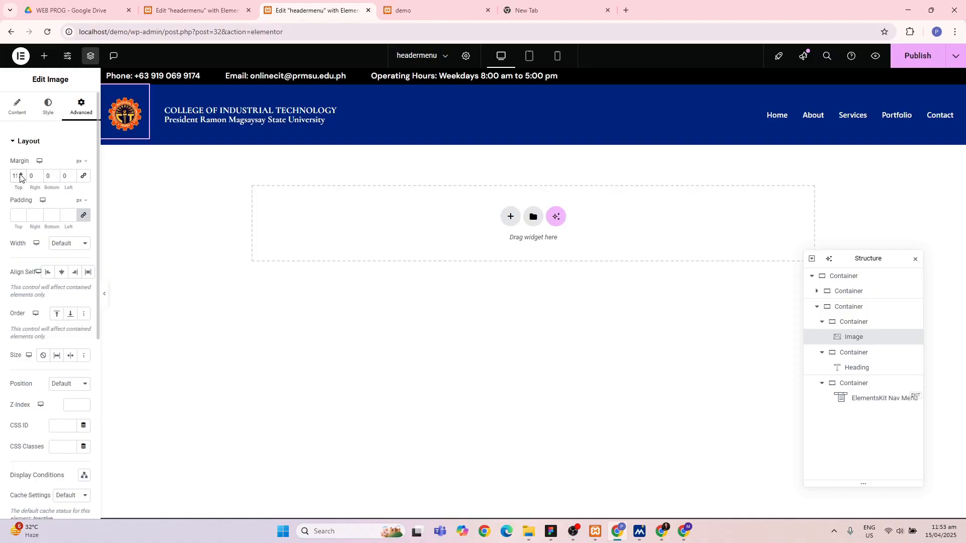
left_click(71, 174)
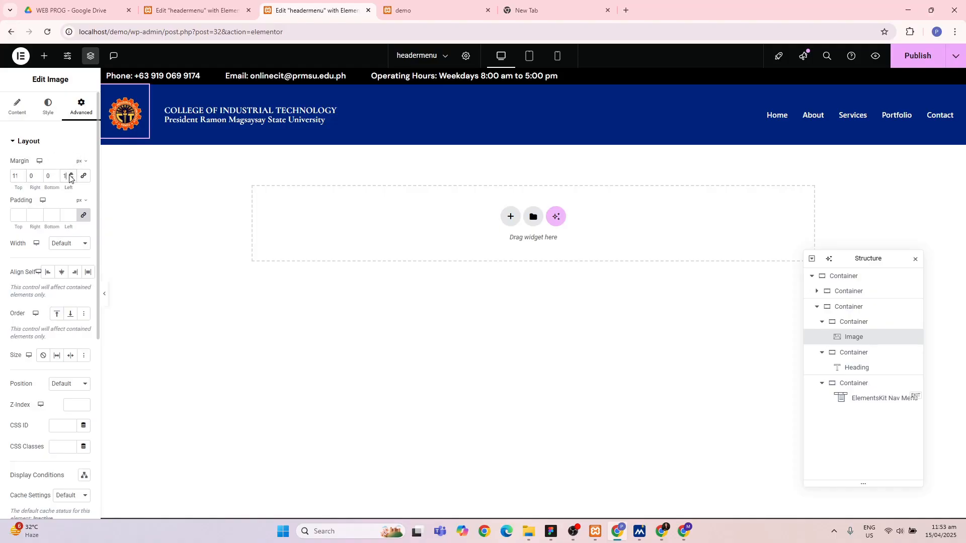
left_click(71, 174)
double_click(71, 179)
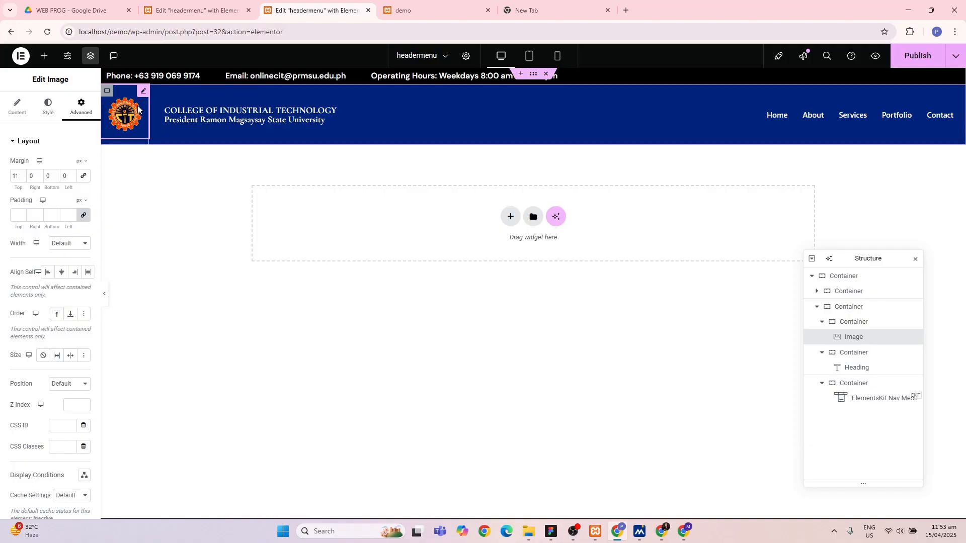
- Set the left margin of the logo's container to 25 px
left_click(865, 322)
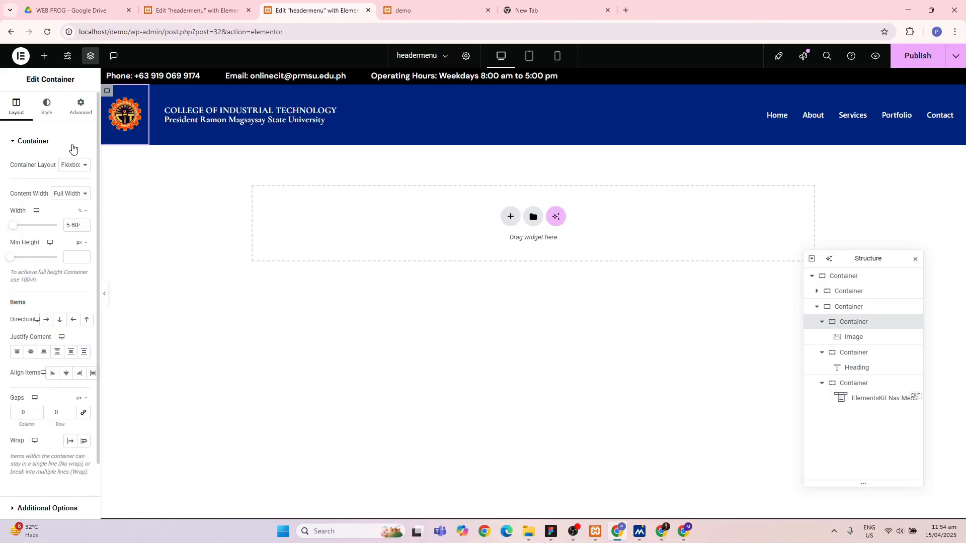
left_click(81, 106)
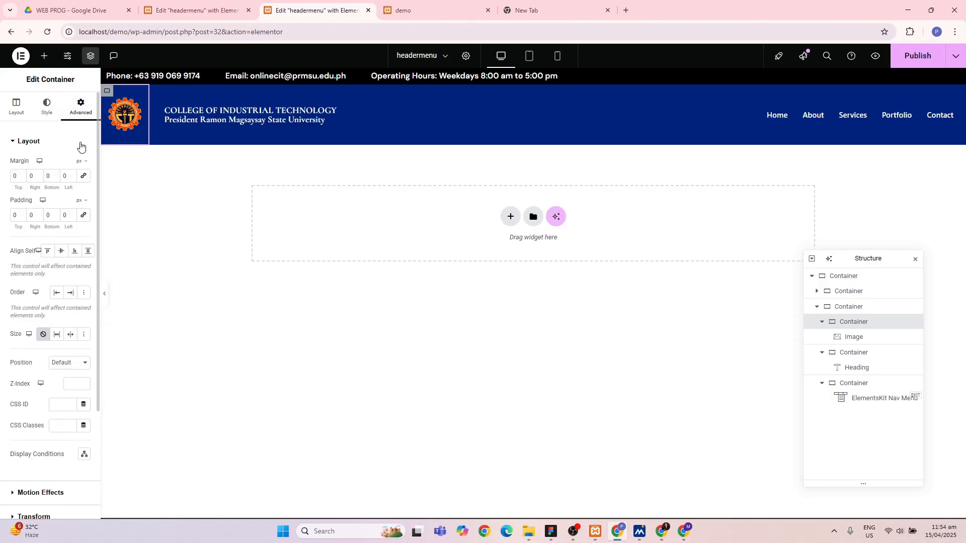
left_click(71, 173)
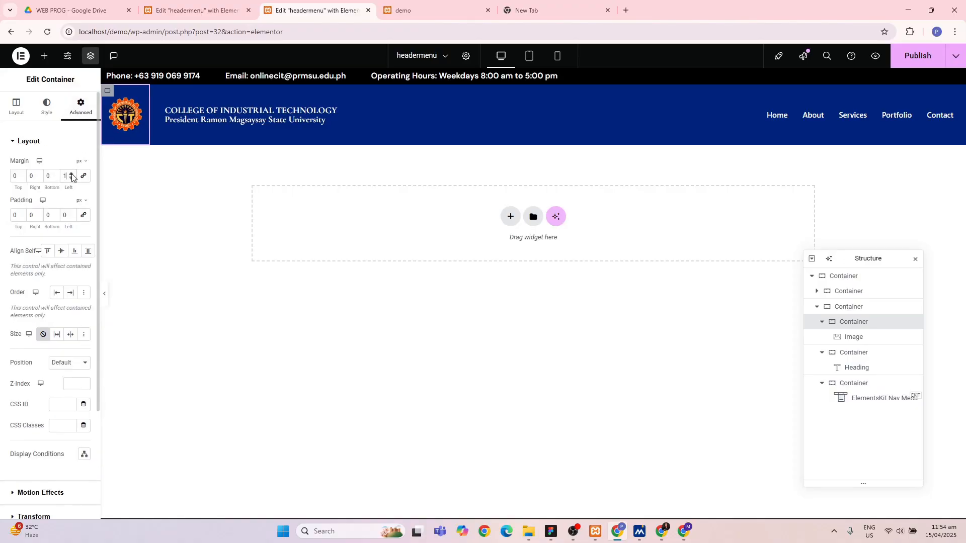
left_click(71, 174)
left_click(70, 173)
left_click(71, 174)
left_click(71, 174)
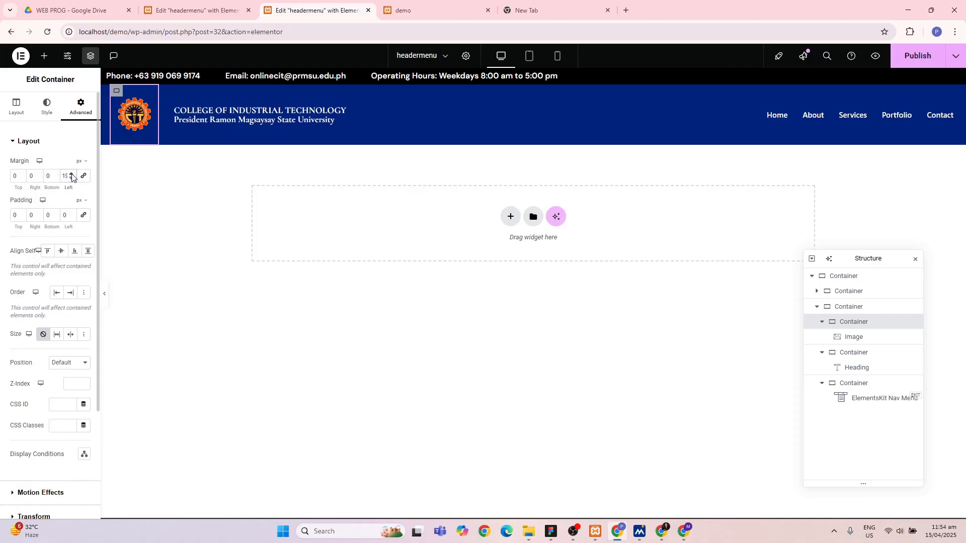
left_click(71, 174)
left_click(71, 173)
left_click(70, 174)
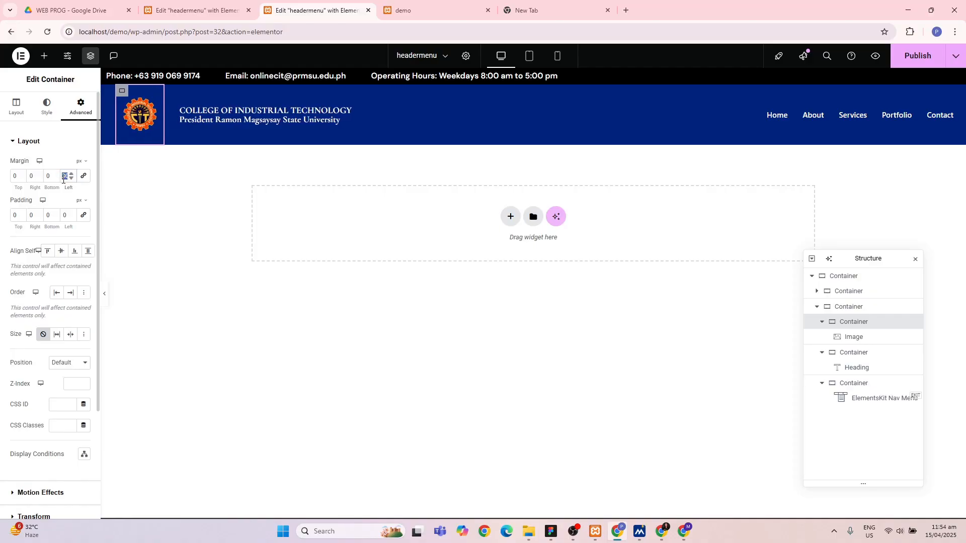
type("25")
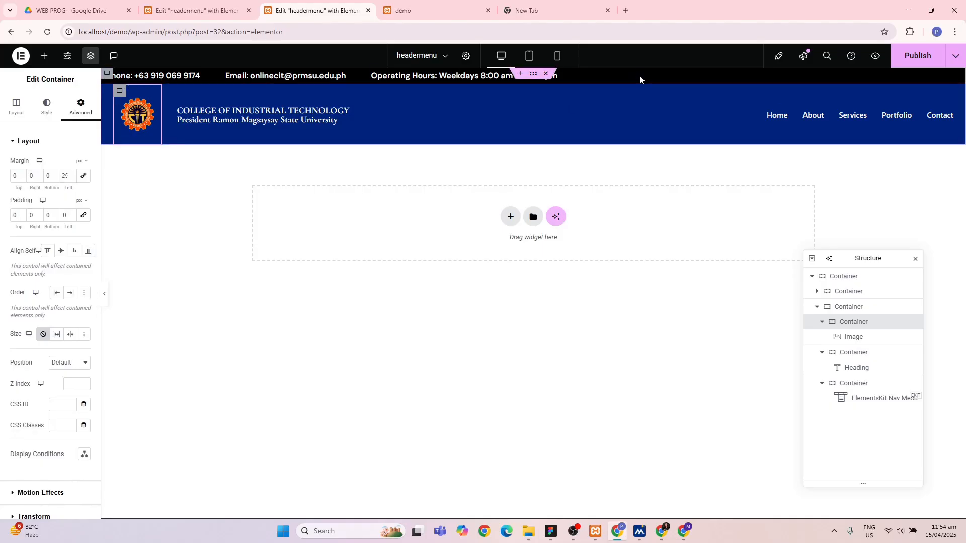
- Increase the left padding of the top contact bar's container until its text lines up with the logo's left edge
left_click(859, 294)
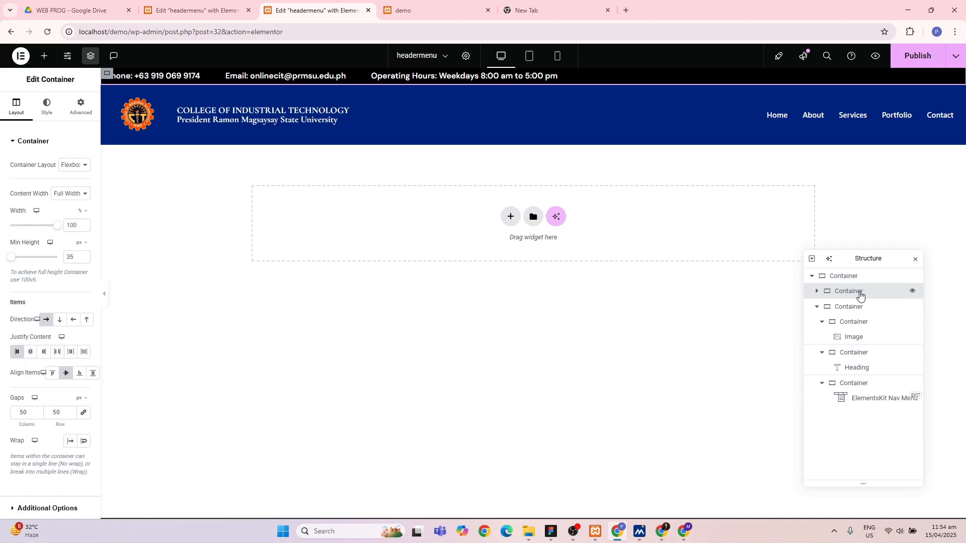
left_click(817, 291)
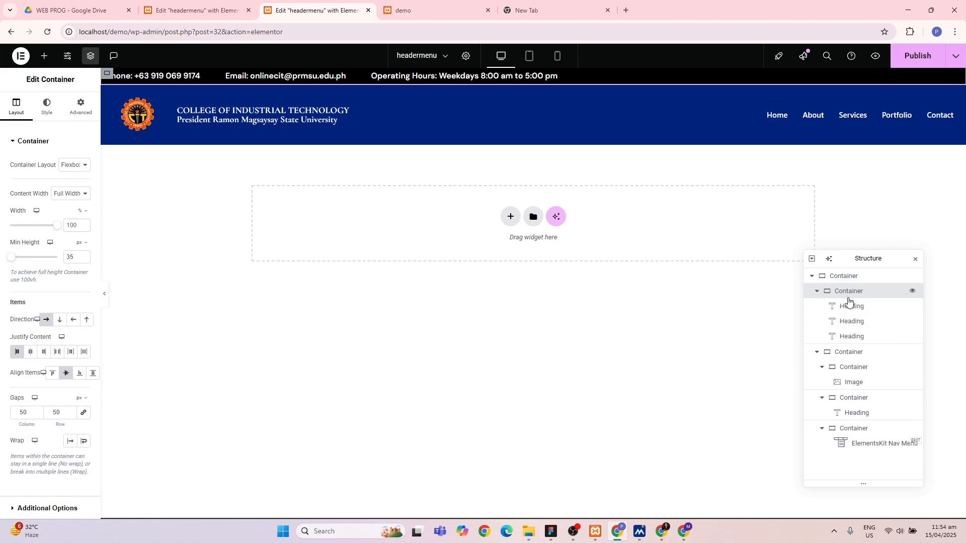
left_click(817, 291)
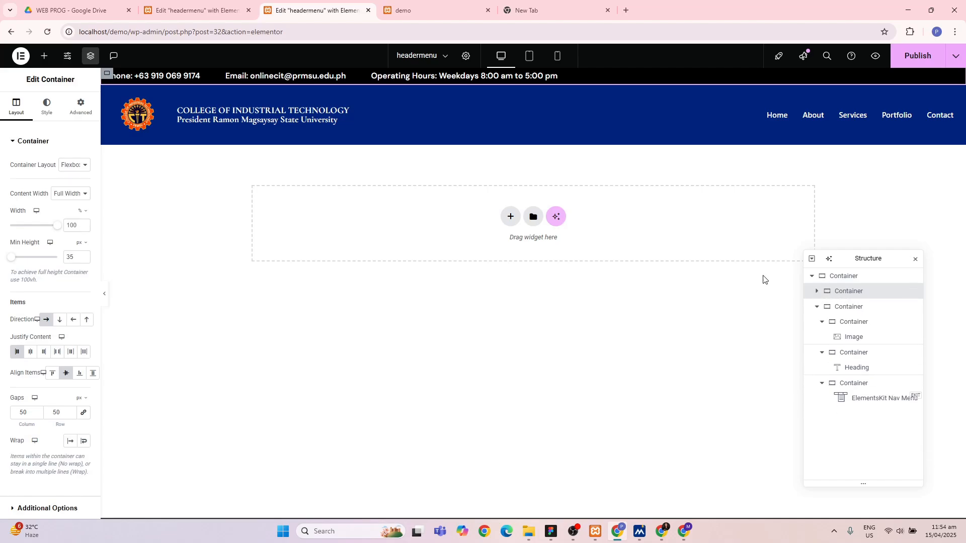
left_click(80, 106)
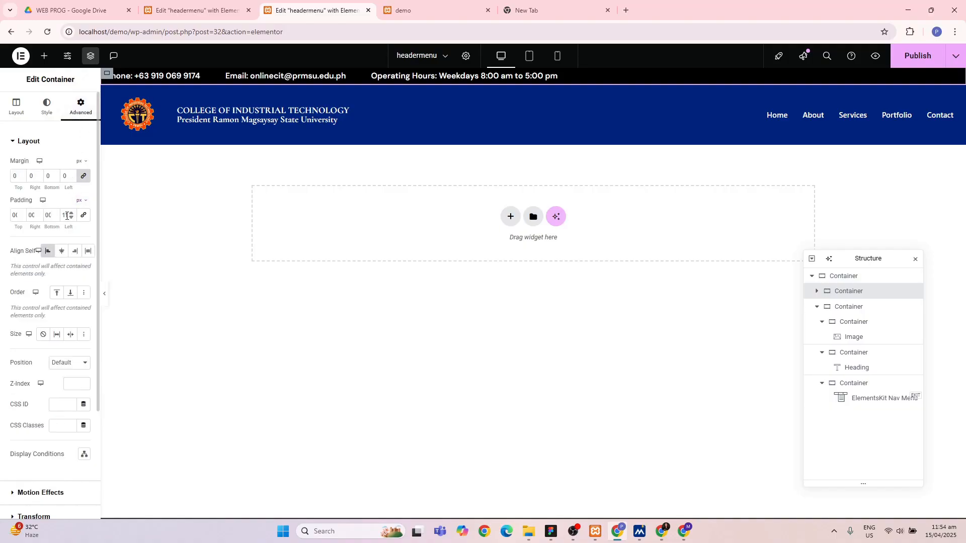
type("20")
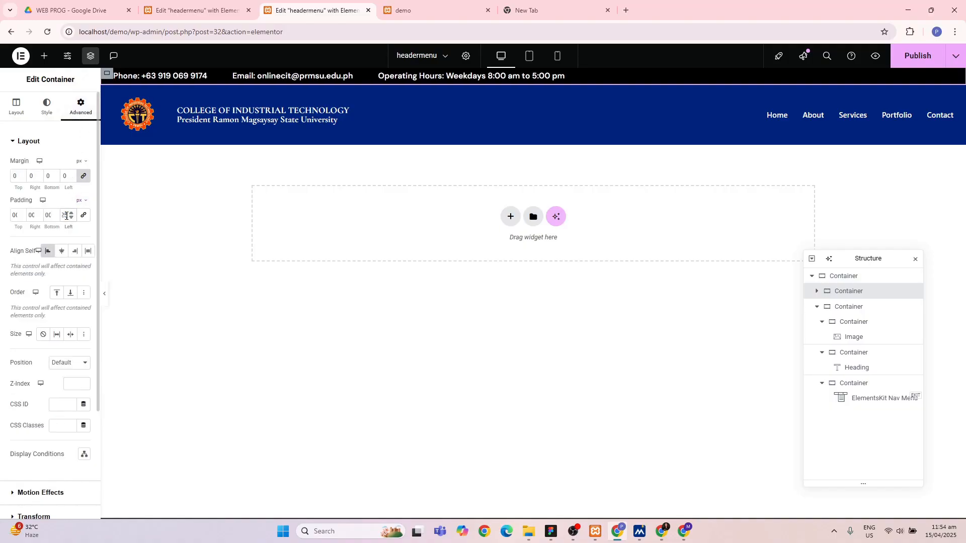
key("Up")
key("Up")
key("Up")
key("Up")
key("Up")
key("Up")
key("Up")
key("Up")
key("Up")
key("Up")
key("Up")
key("Up")
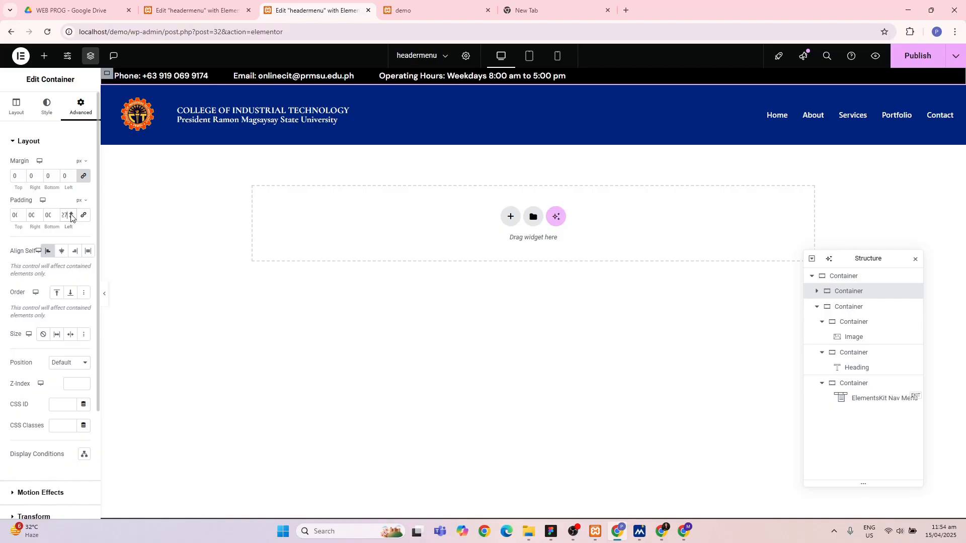
key("Up")
key("Up")
key("Up")
key("Up")
key("Up")
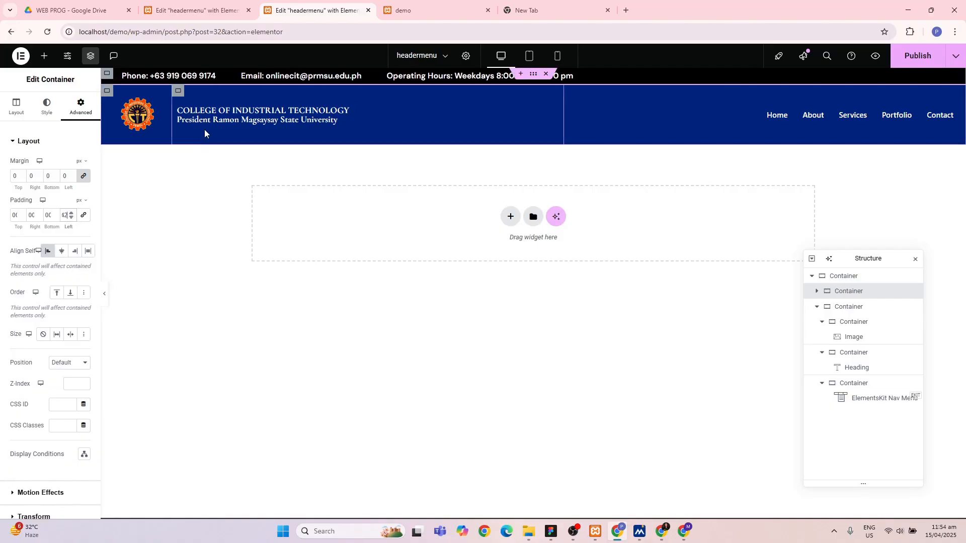
- Unlink the margin and padding values of the college heading's container, with all sides at 0 px
left_click(211, 107)
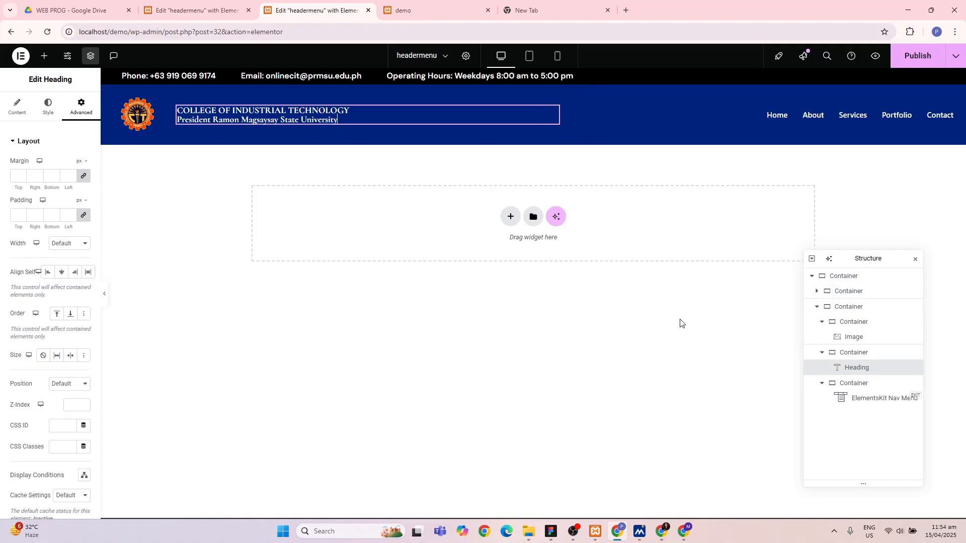
left_click(860, 358)
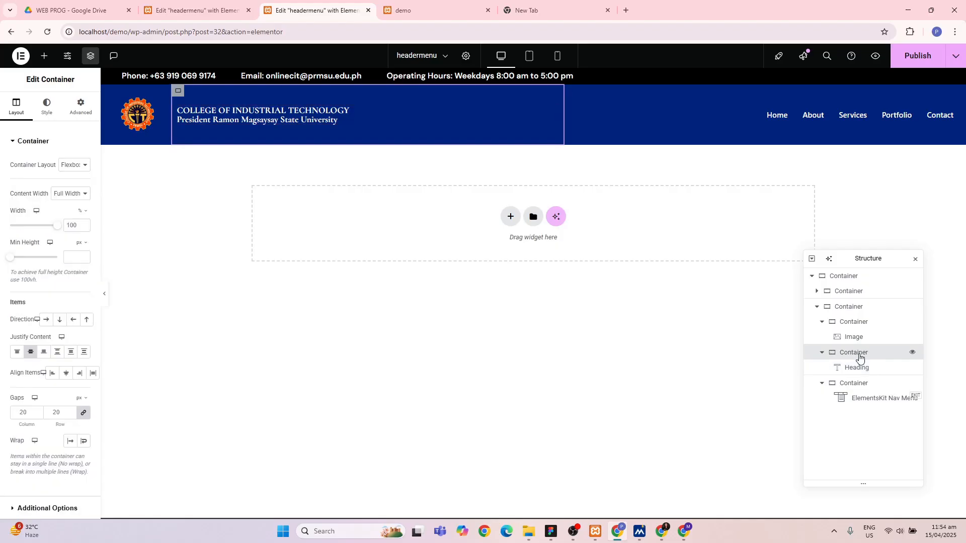
left_click(83, 104)
left_click(81, 175)
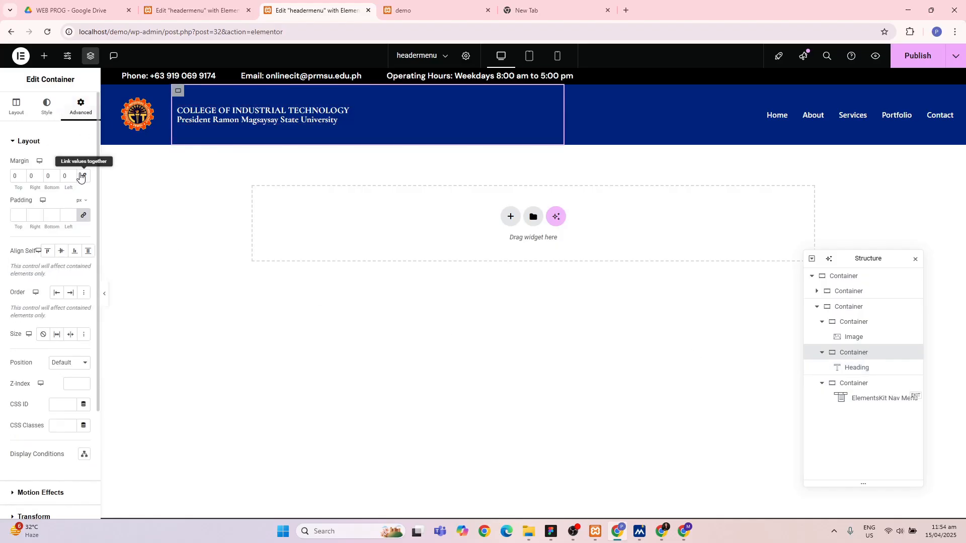
left_click(84, 215)
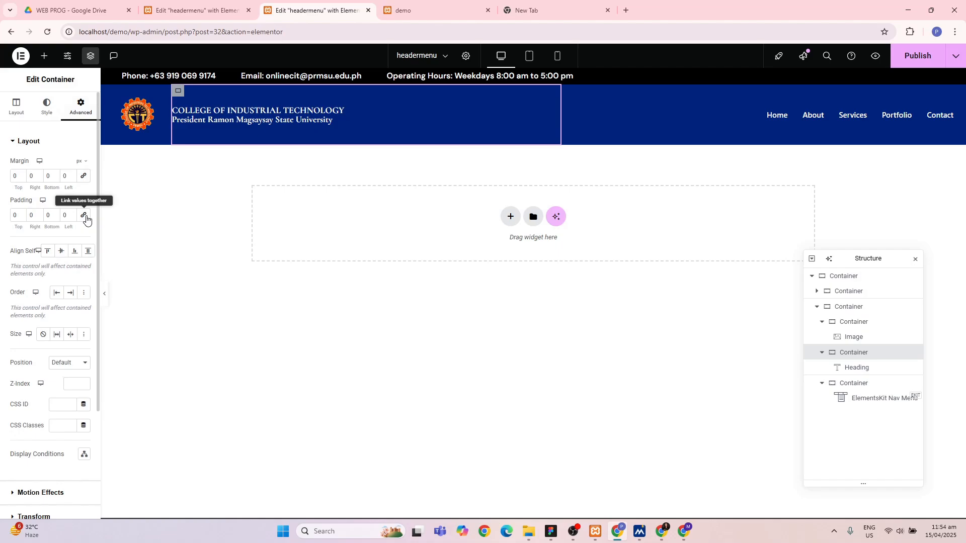
- Lower the left margin of the heading's container to a negative value so the college name sits directly beside the logo
left_click(71, 174)
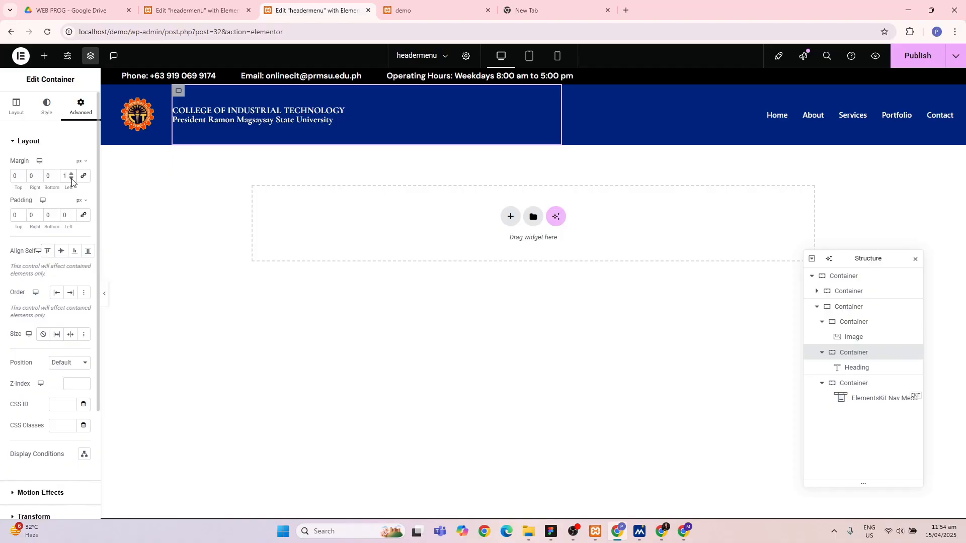
scroll(71, 178, "down", 16)
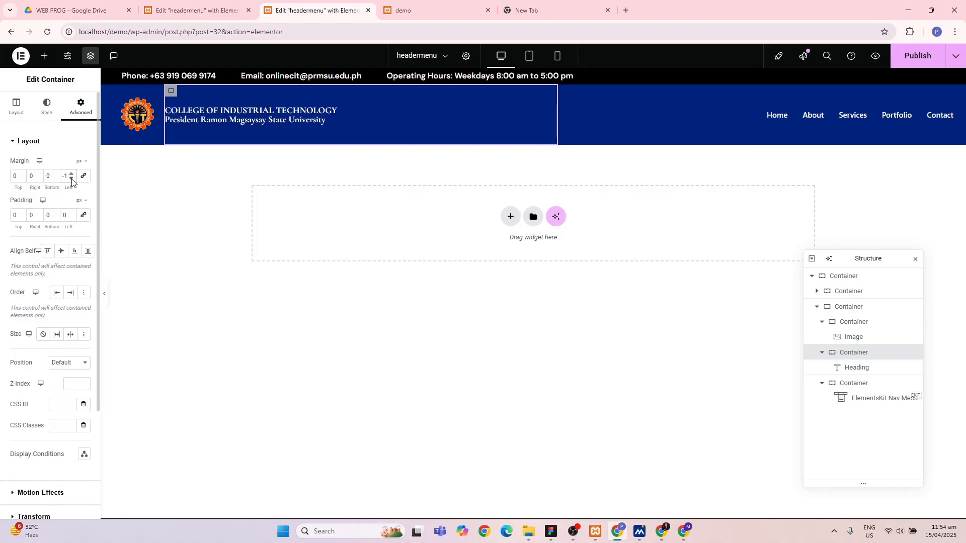
scroll(71, 181, "down", 13)
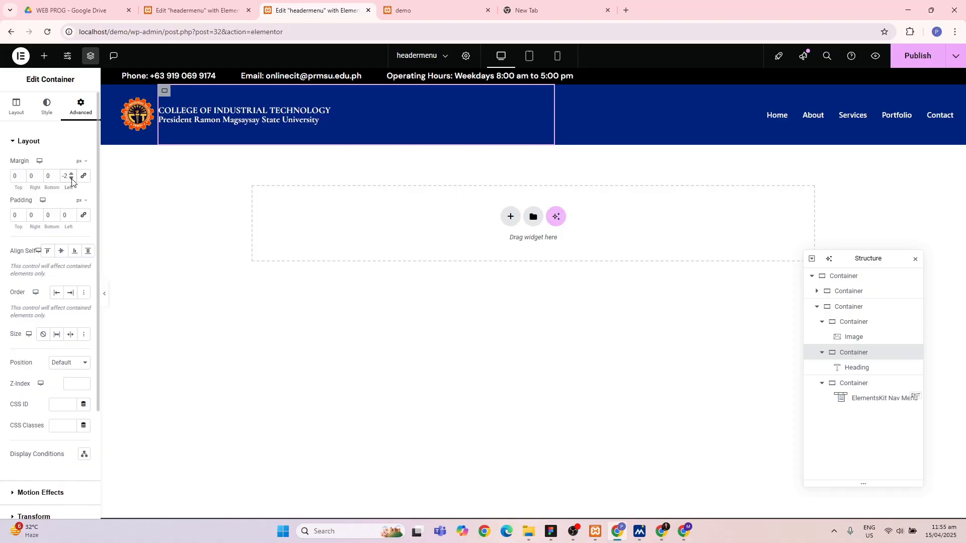
scroll(71, 179, "down", 1)
scroll(71, 180, "down", 1)
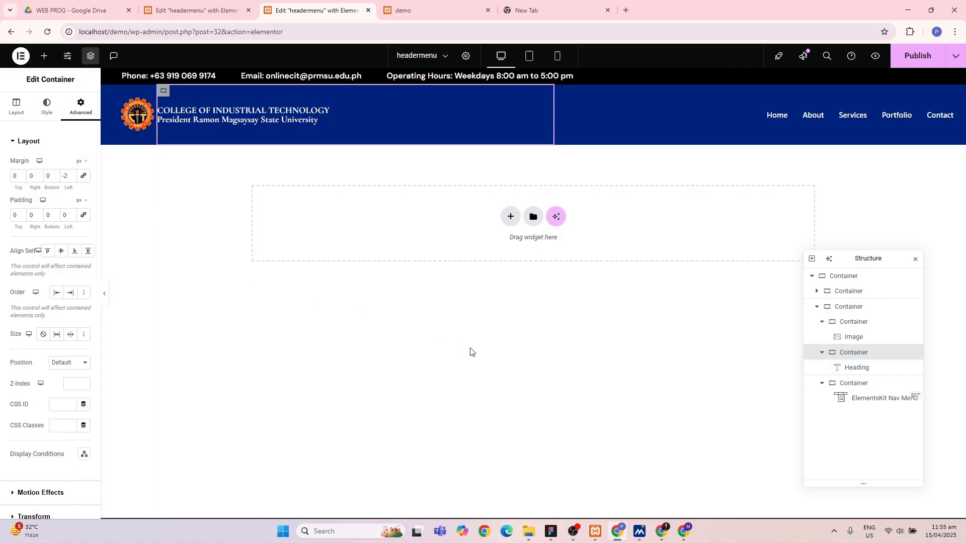
left_click(556, 360)
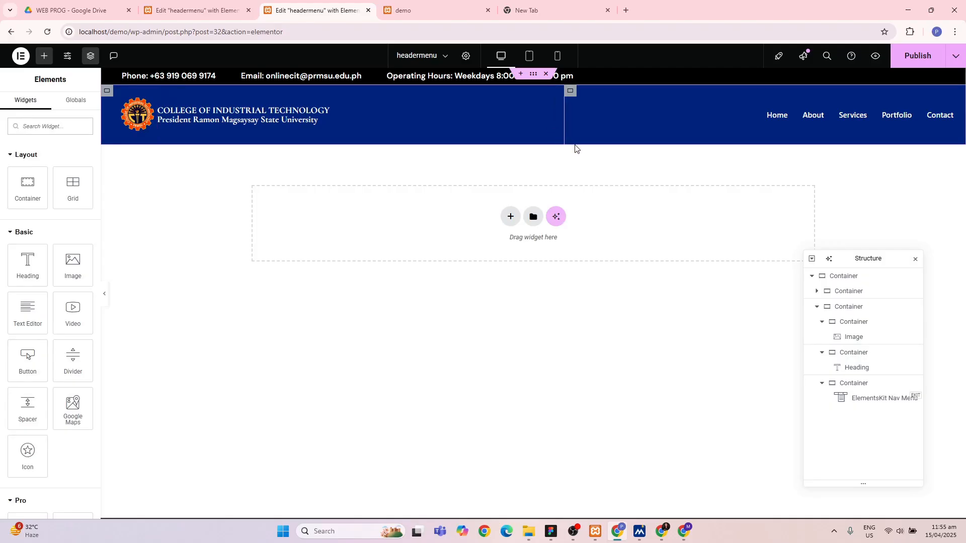
- Set the bottom padding of the blue header row's container to -1 px and publish the header
left_click(821, 307)
left_click(822, 308)
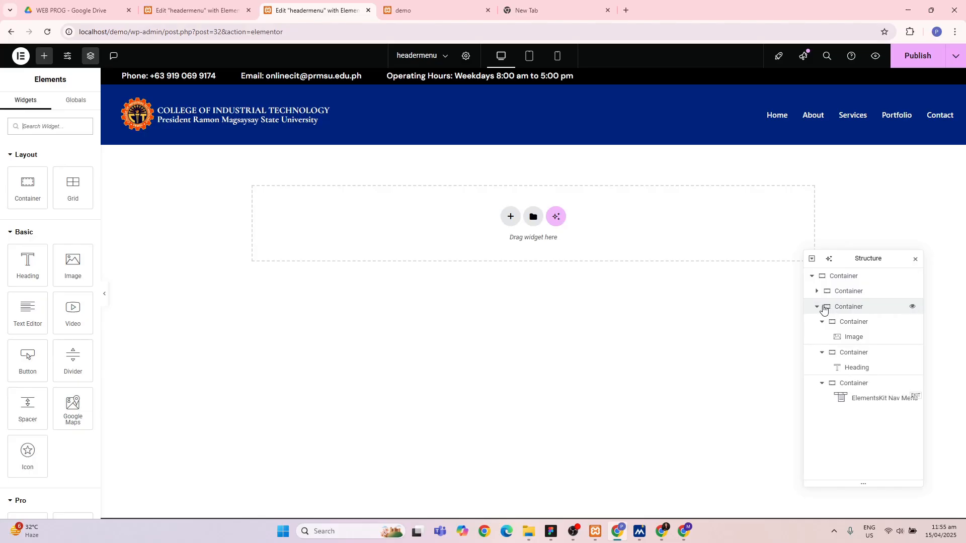
left_click(823, 308)
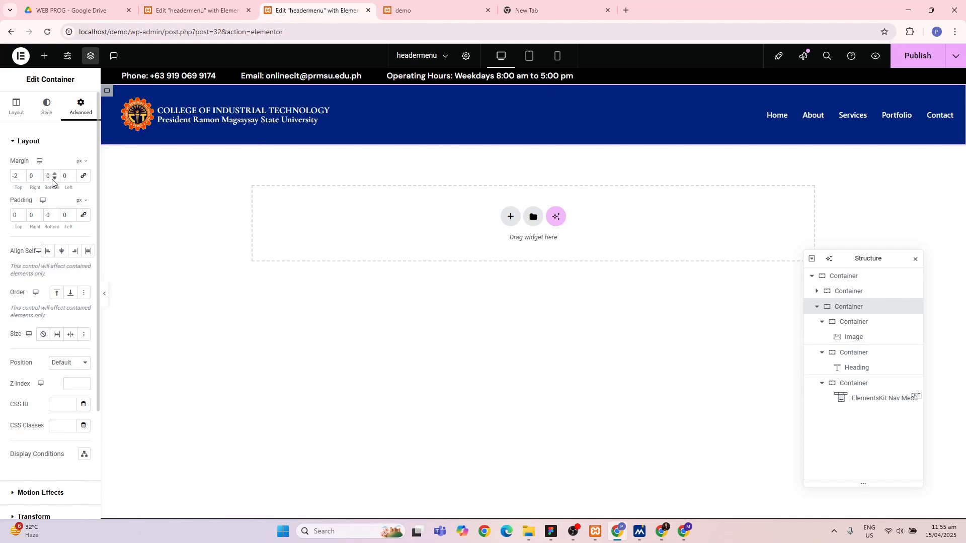
left_click(54, 214)
left_click(53, 218)
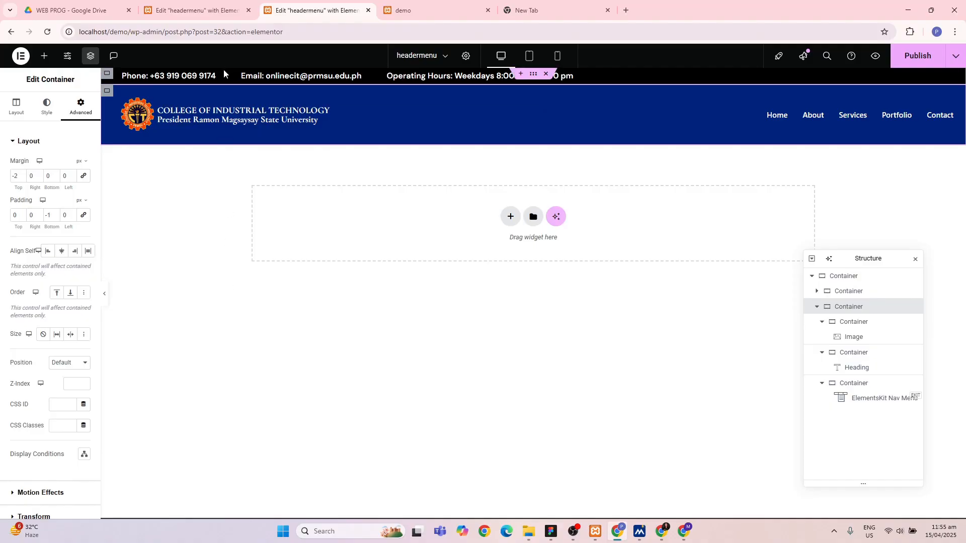
left_click(916, 54)
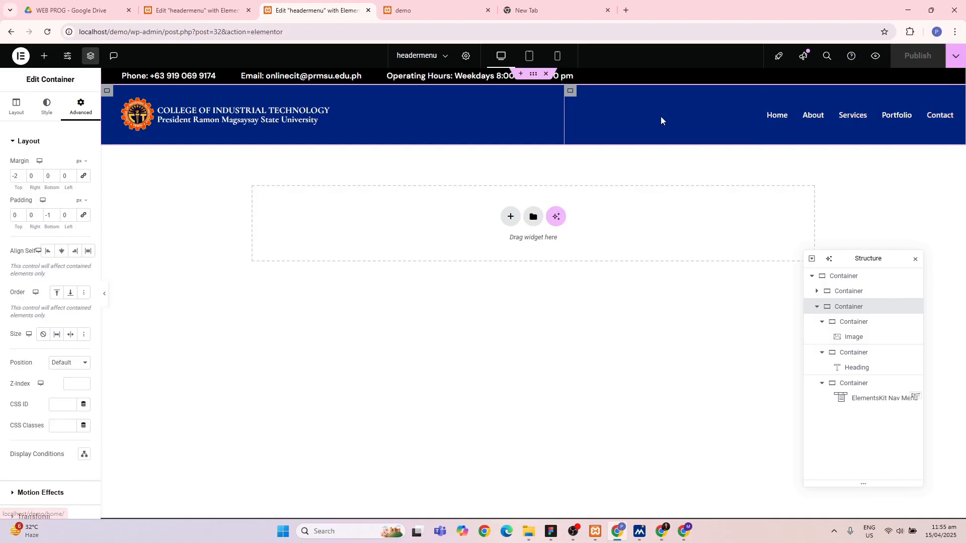
- Switch to Figma to compare the finished header with the Home page design, and return to the browser
left_click(551, 532)
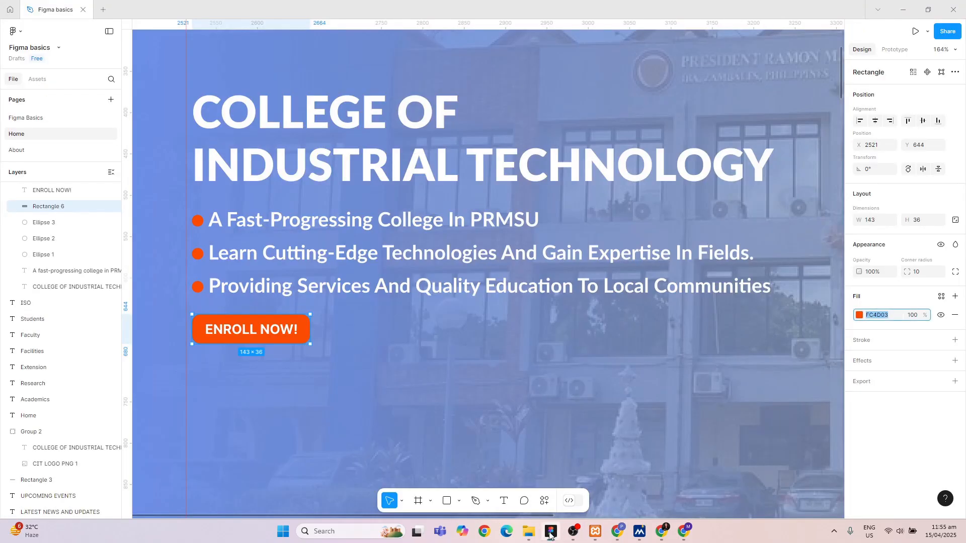
scroll(624, 279, "up", 10)
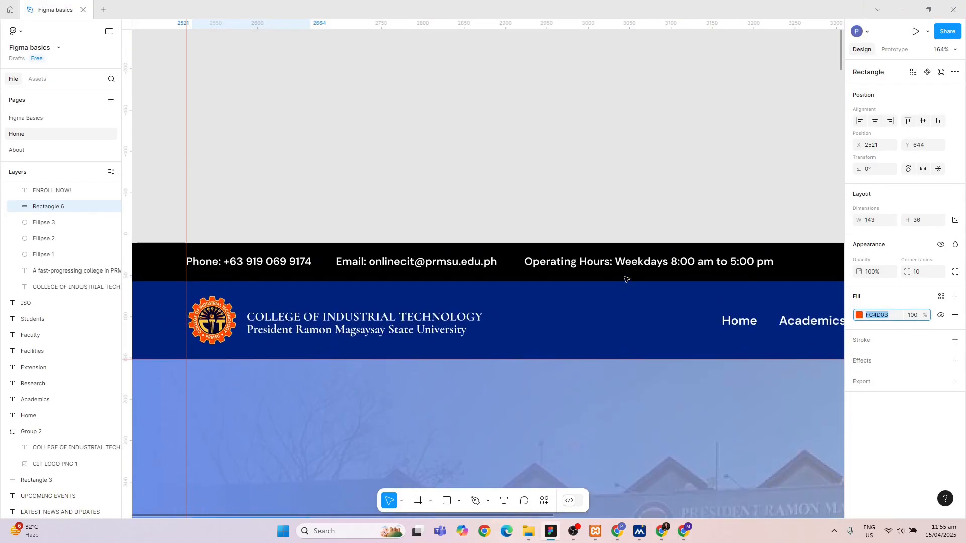
scroll(557, 279, "down", 10)
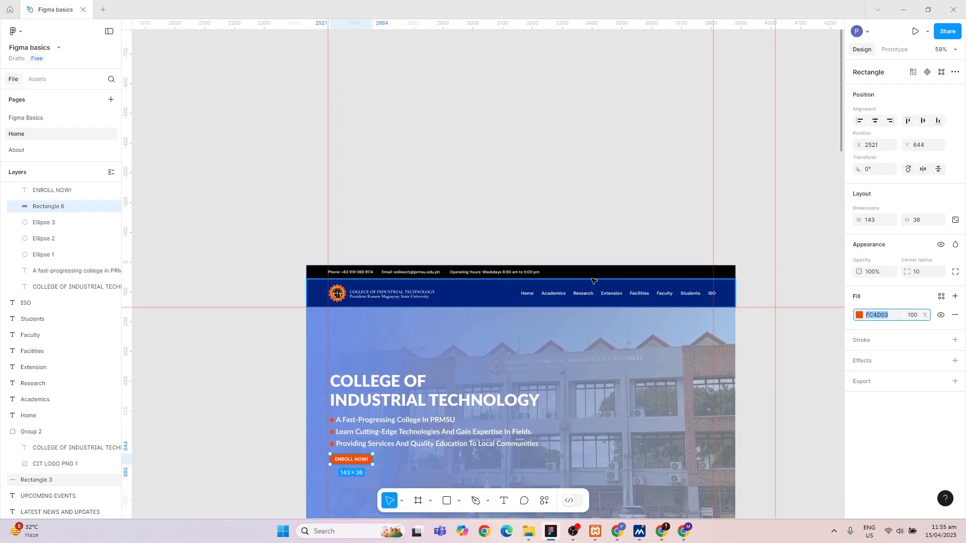
left_click(904, 10)
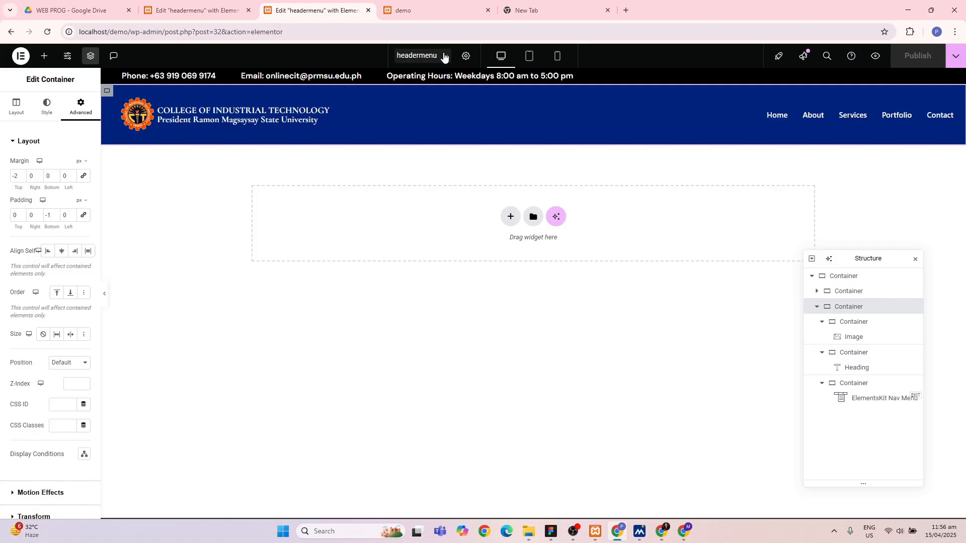
- Leave the editor for the WordPress dashboard at localhost/demo/wp-admin and open the ElementsKit Header Footer templates
left_click(20, 56)
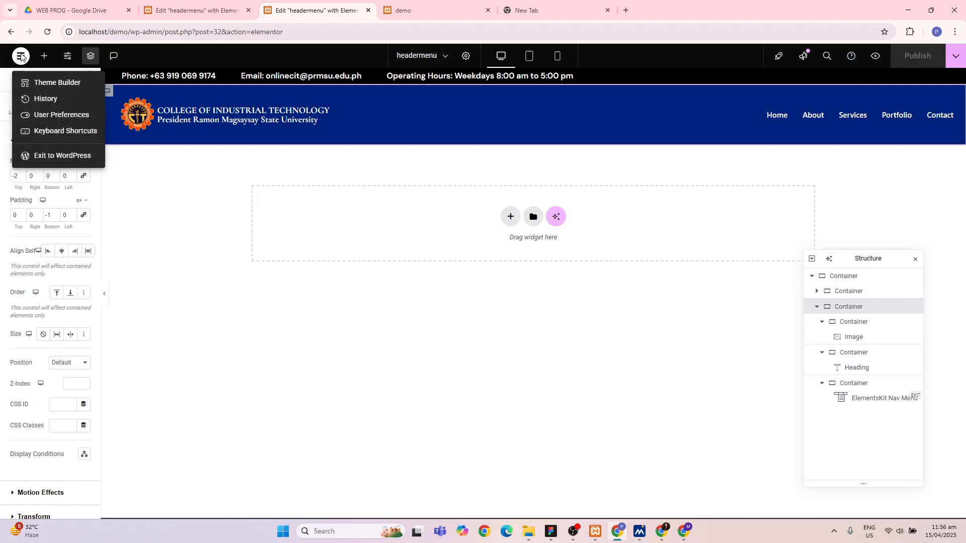
left_click_drag(301, 32, 163, 33)
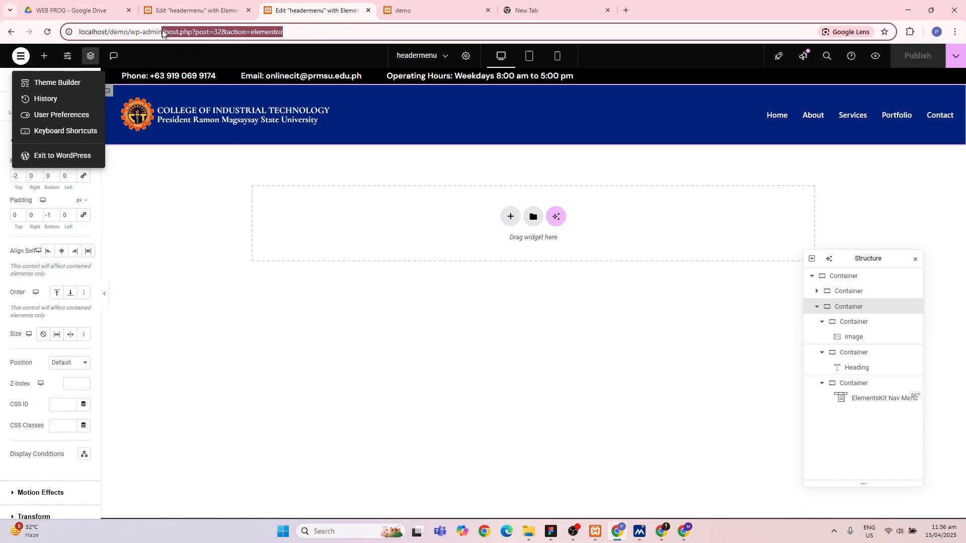
key("BackSpace")
key("Return")
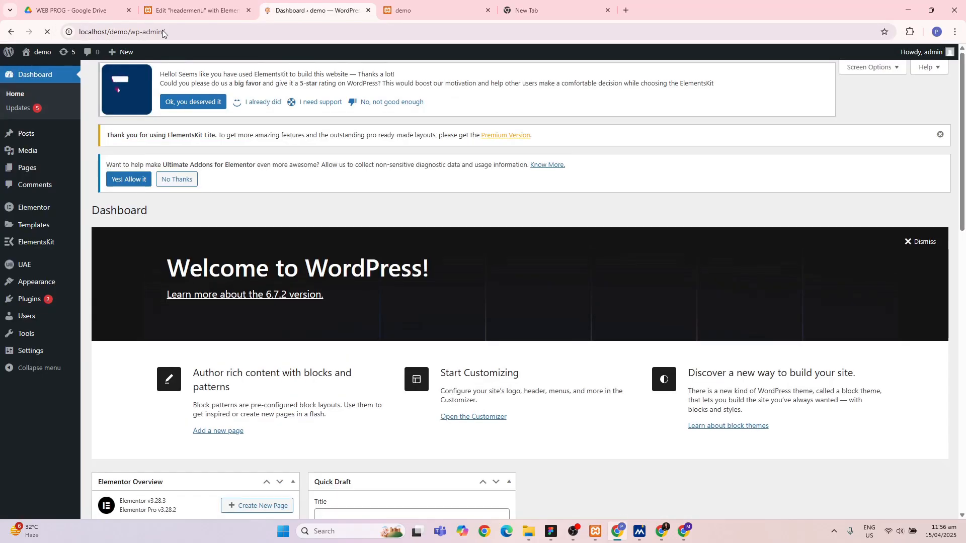
mouse_move(53, 175)
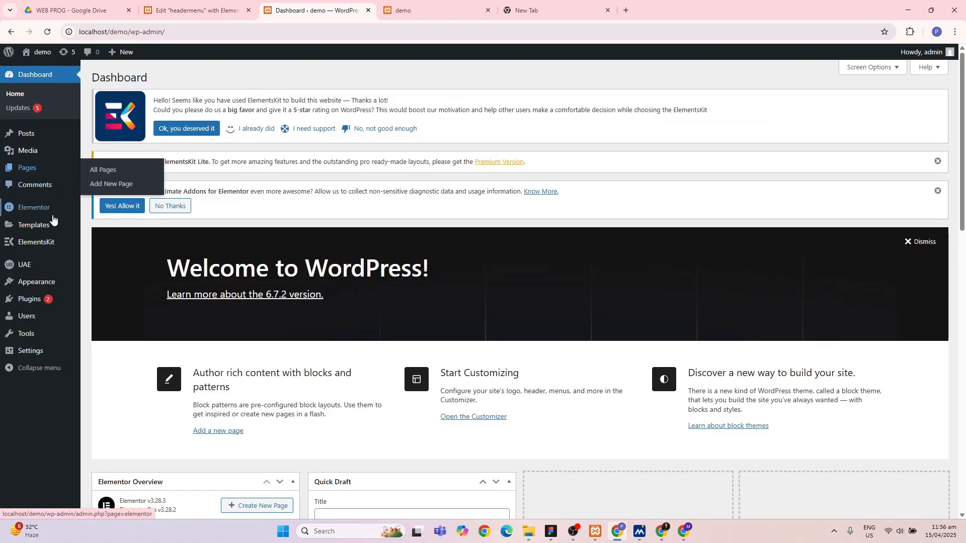
mouse_move(44, 246)
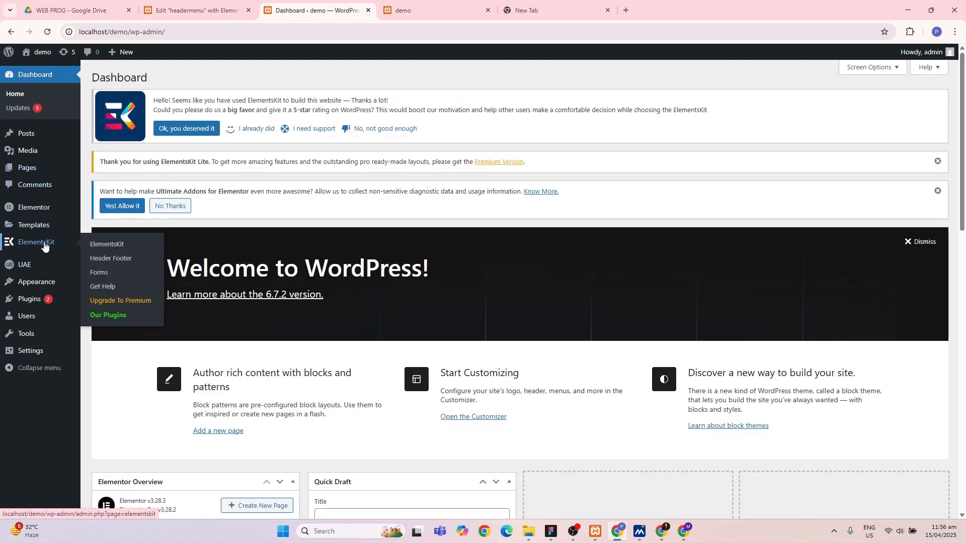
left_click(98, 258)
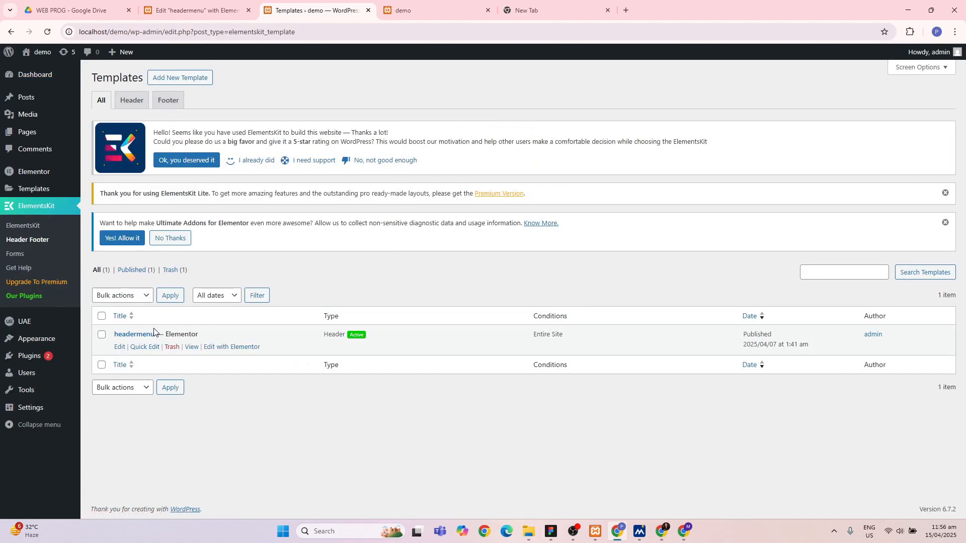
- Examine the headermenu template's quick edit options and its template settings, including the available display conditions
left_click(144, 347)
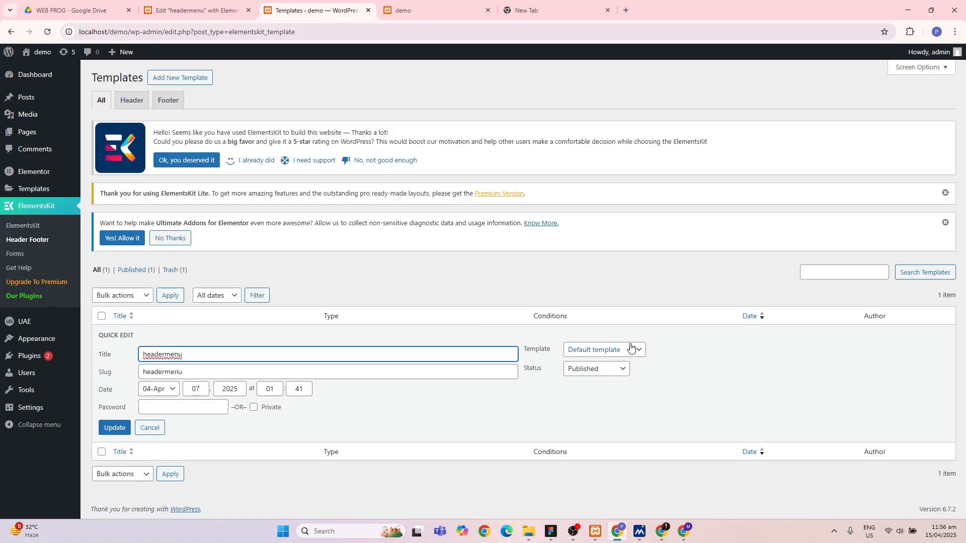
left_click(142, 427)
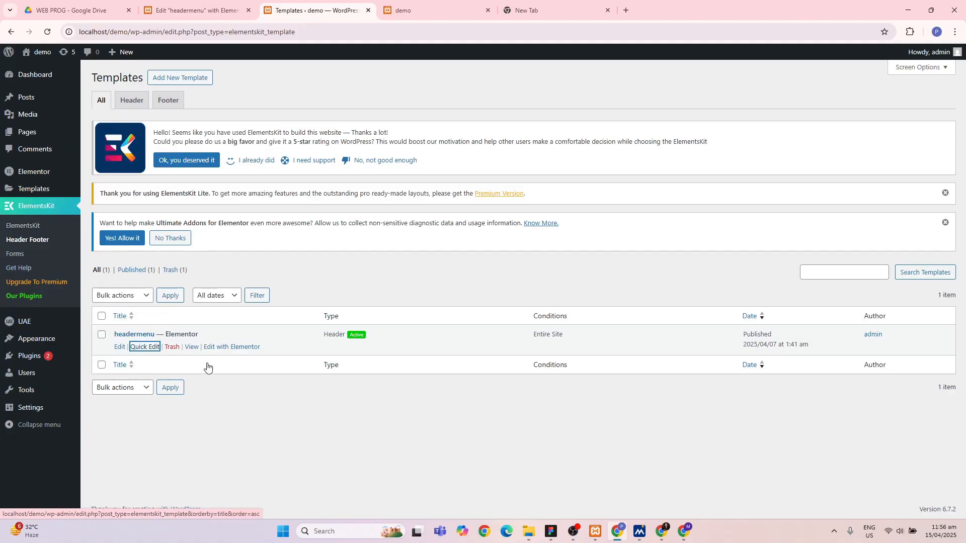
left_click(147, 335)
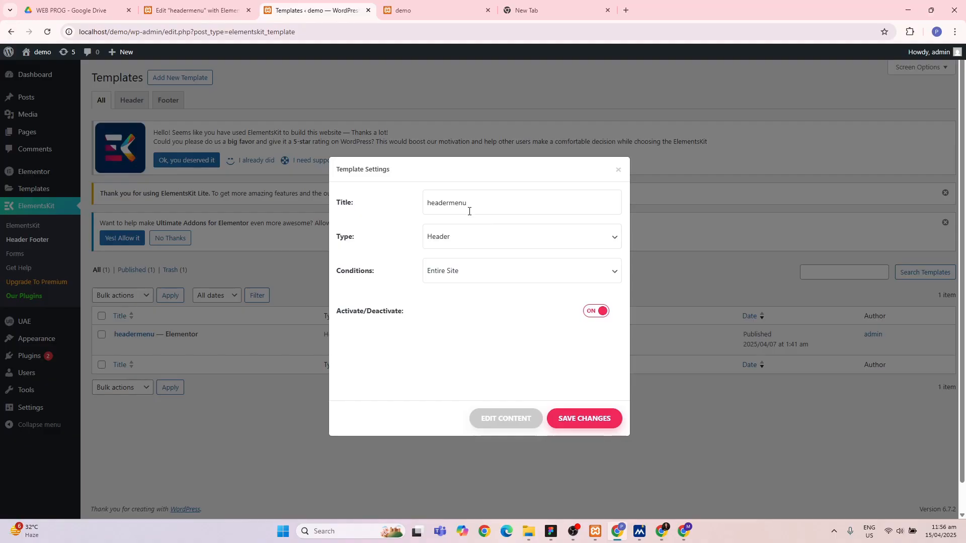
left_click(468, 271)
left_click(469, 272)
left_click(469, 271)
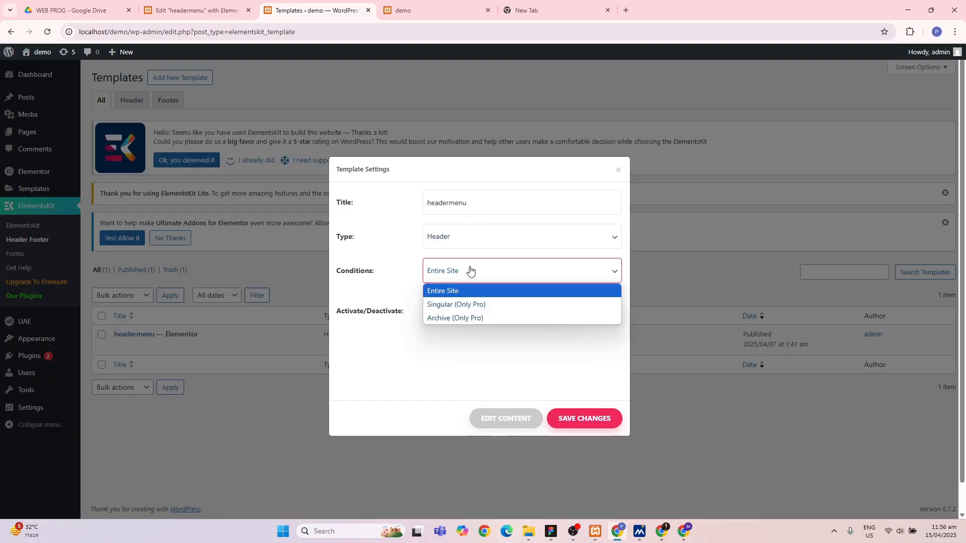
left_click(470, 271)
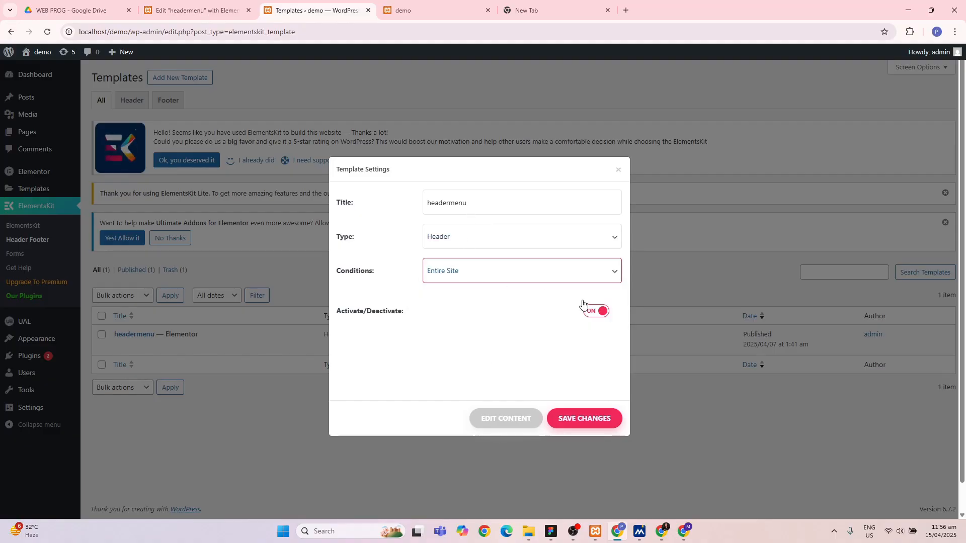
- Save the headermenu template settings with the template activated for the Entire Site, and close the settings dialog
left_click(598, 312)
left_click(601, 313)
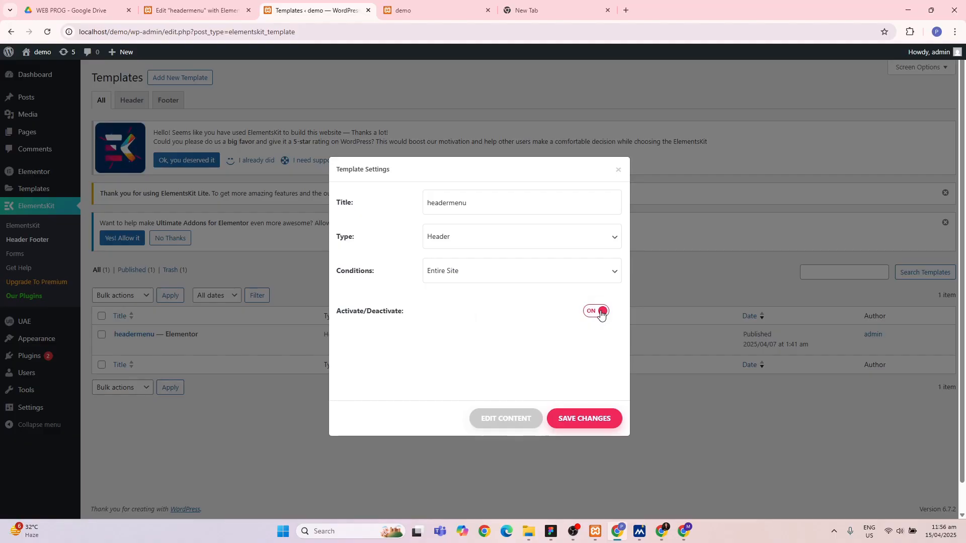
left_click(580, 424)
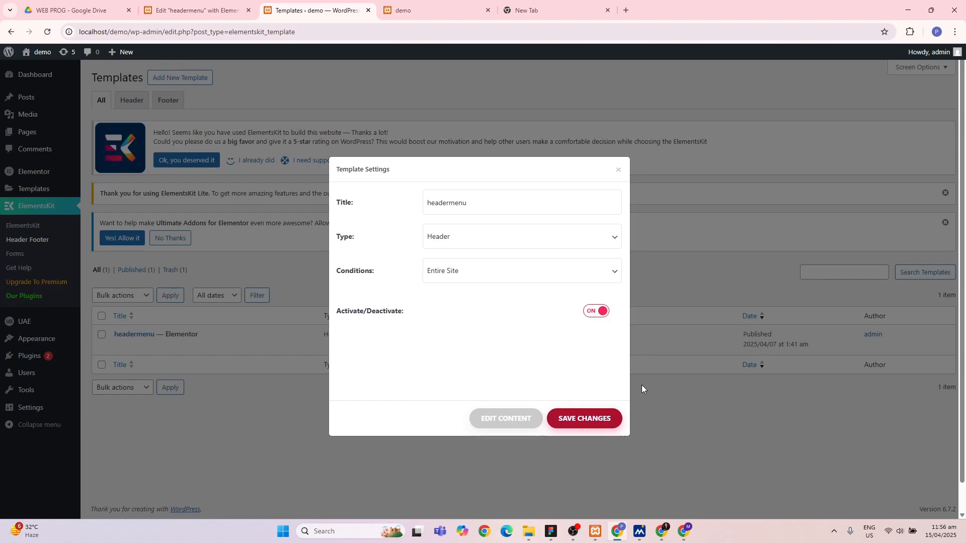
left_click(663, 422)
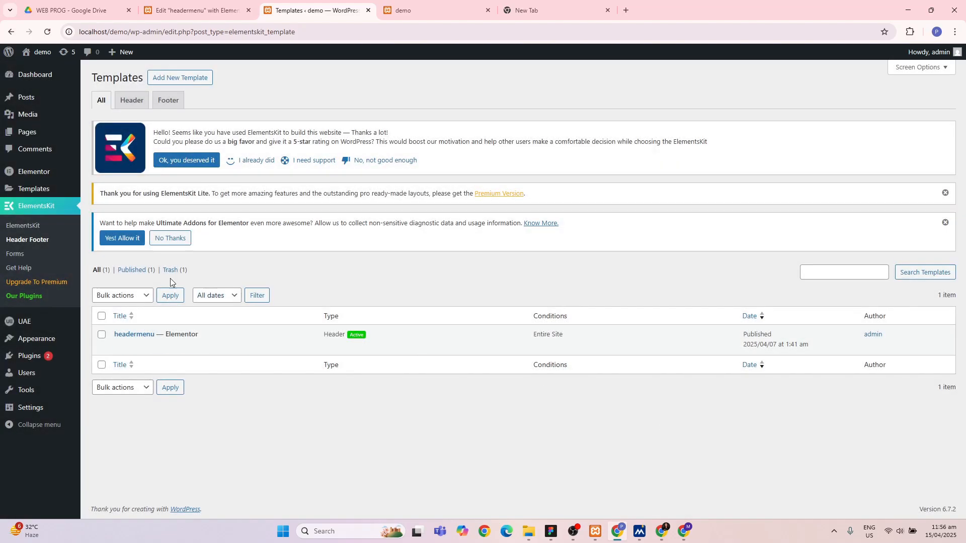
- Open the Home page from the WordPress pages list for editing with Elementor
left_click(27, 132)
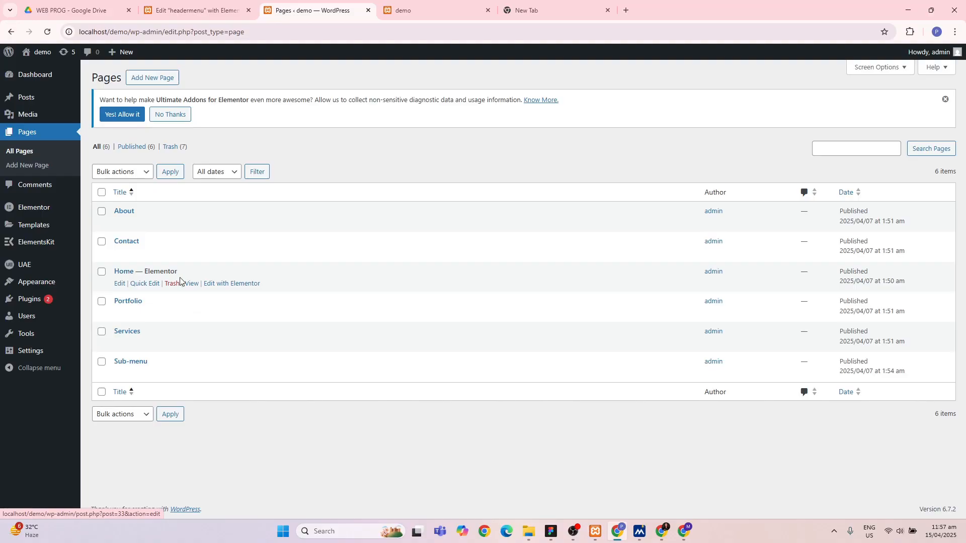
left_click(214, 284)
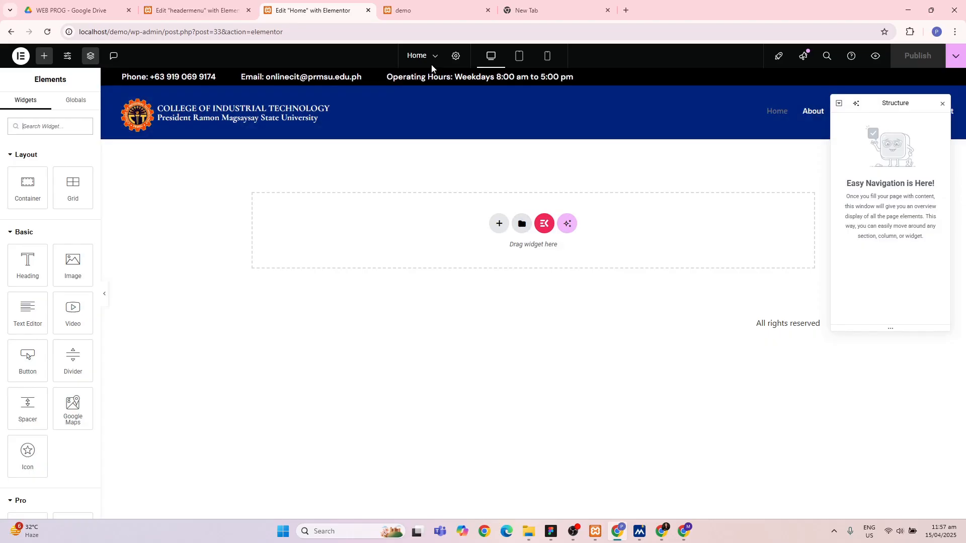
- Switch to Figma to examine the Home design from the hero section down to the college goals and courses, and return to the browser
left_click(551, 531)
scroll(540, 297, "down", 3)
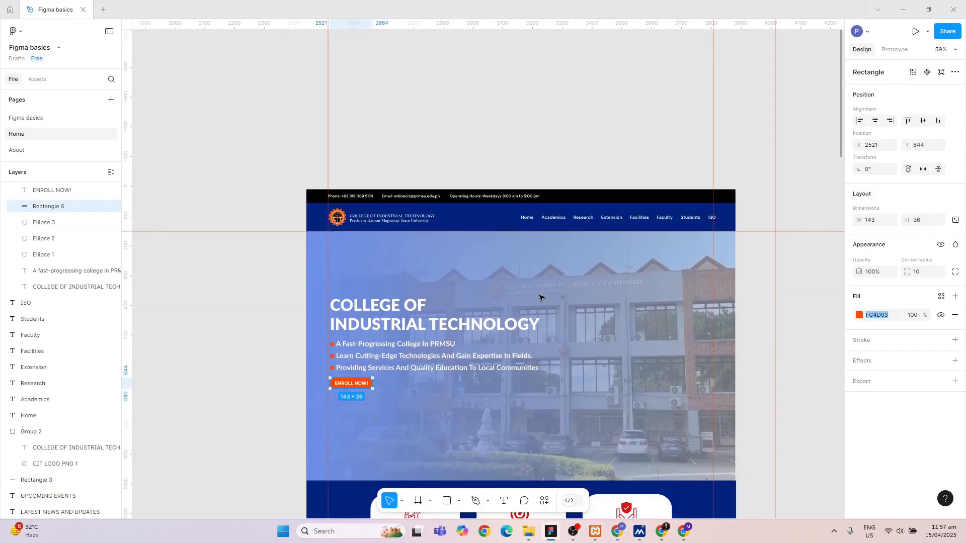
left_click(620, 533)
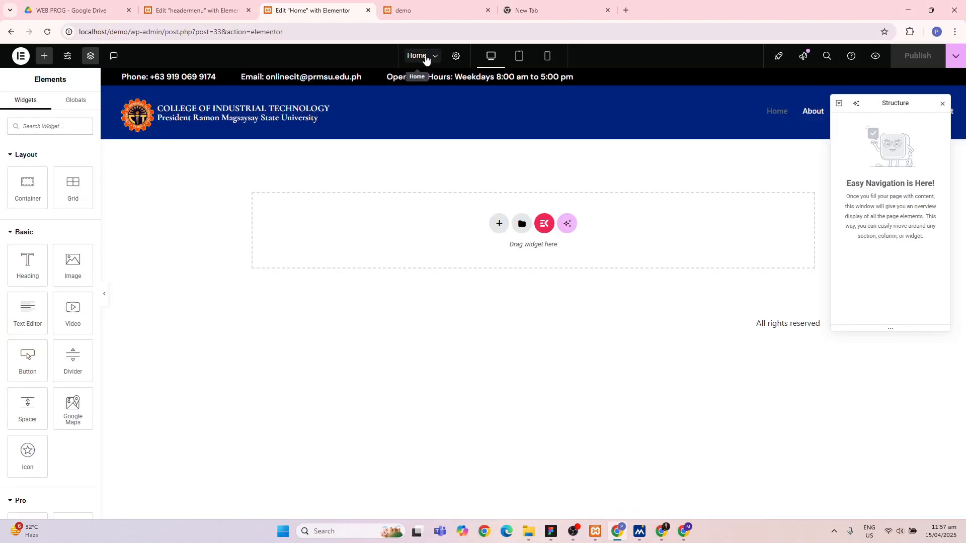
left_click(551, 533)
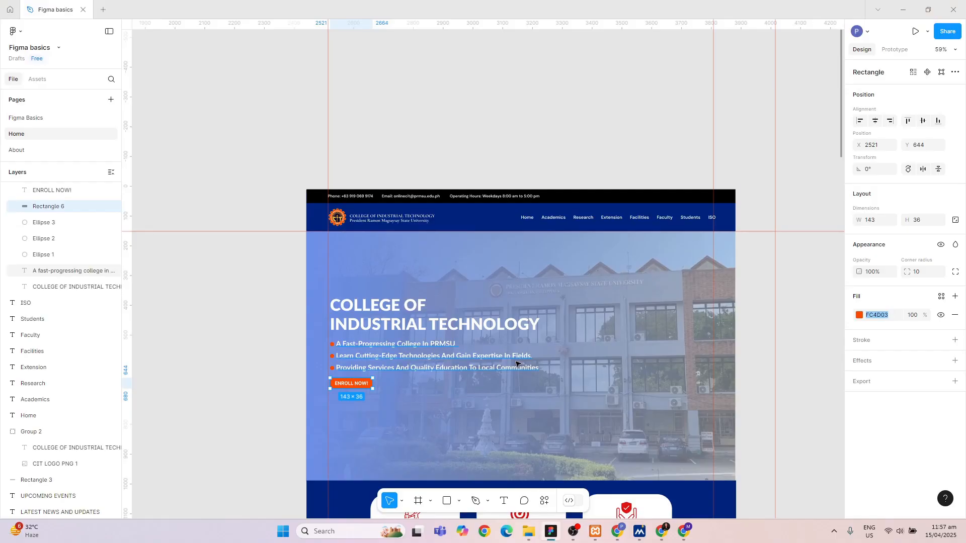
key("shift+0")
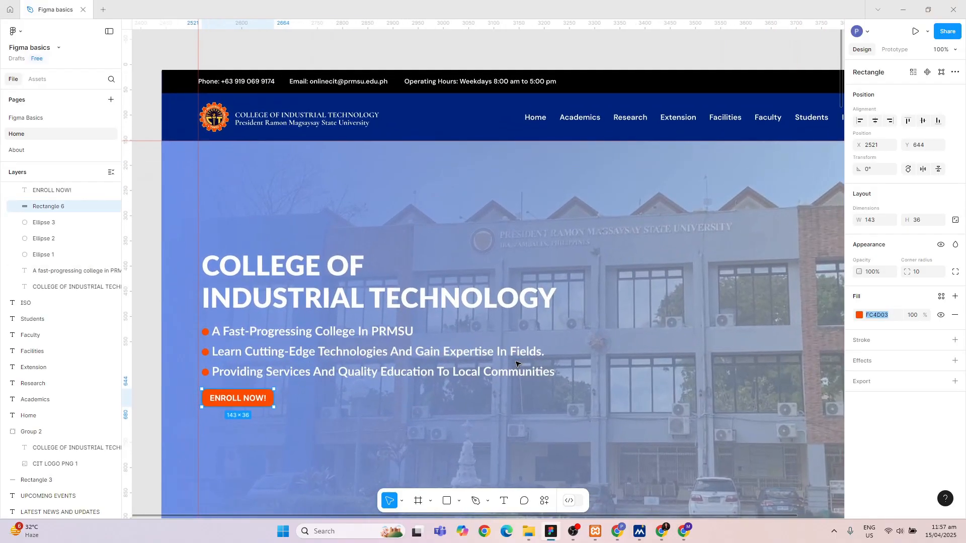
scroll(515, 363, "down", 4)
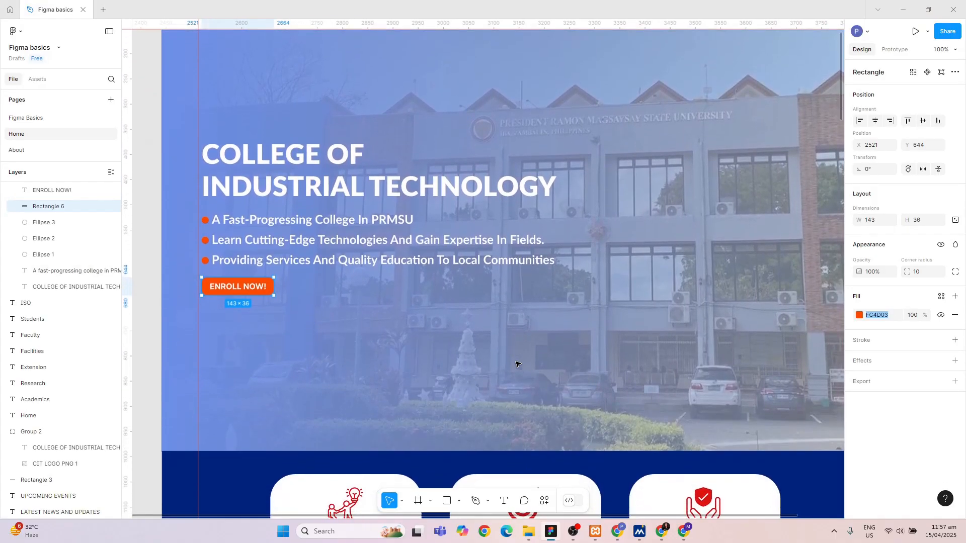
scroll(516, 364, "down", 15)
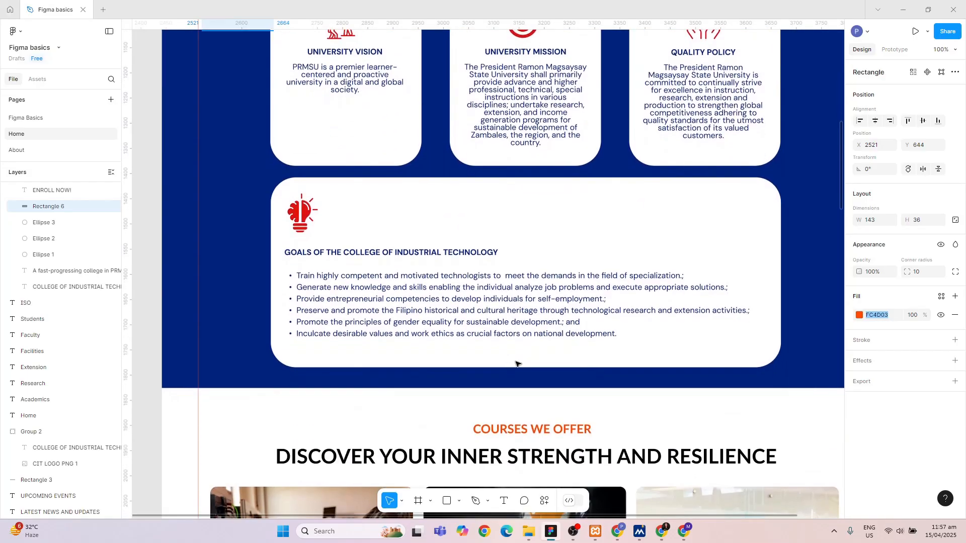
key("alt+Tab")
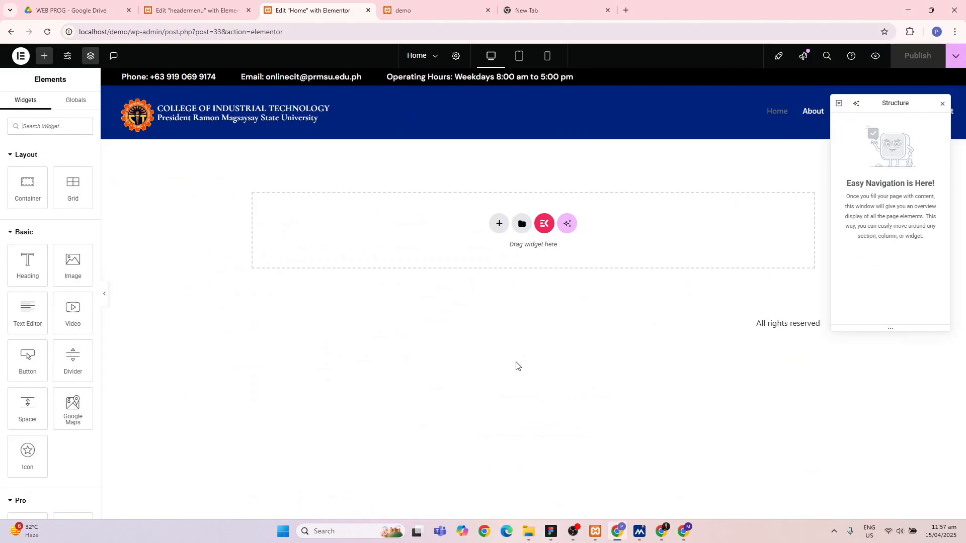
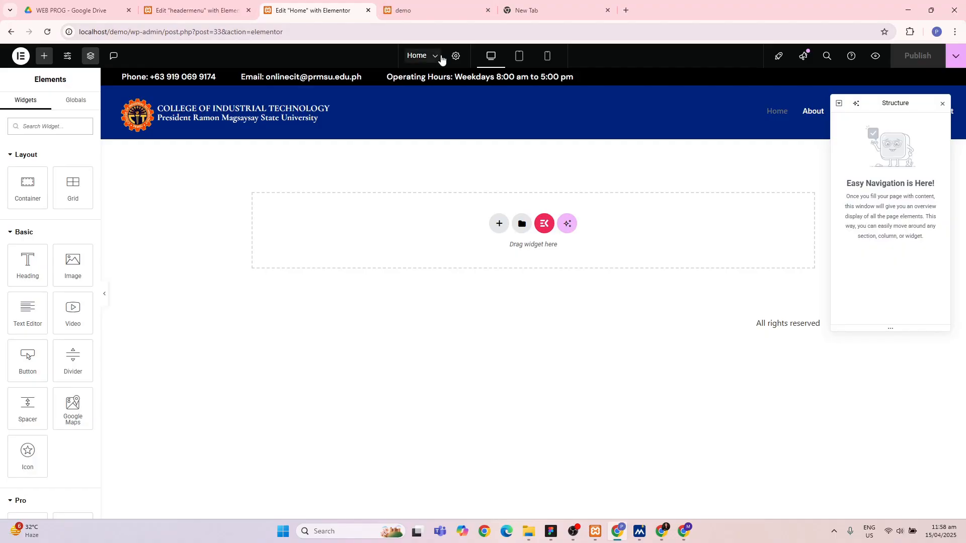
- Reload the live site at localhost/demo/ to check the published header, and return to the Home page editor
left_click(430, 16)
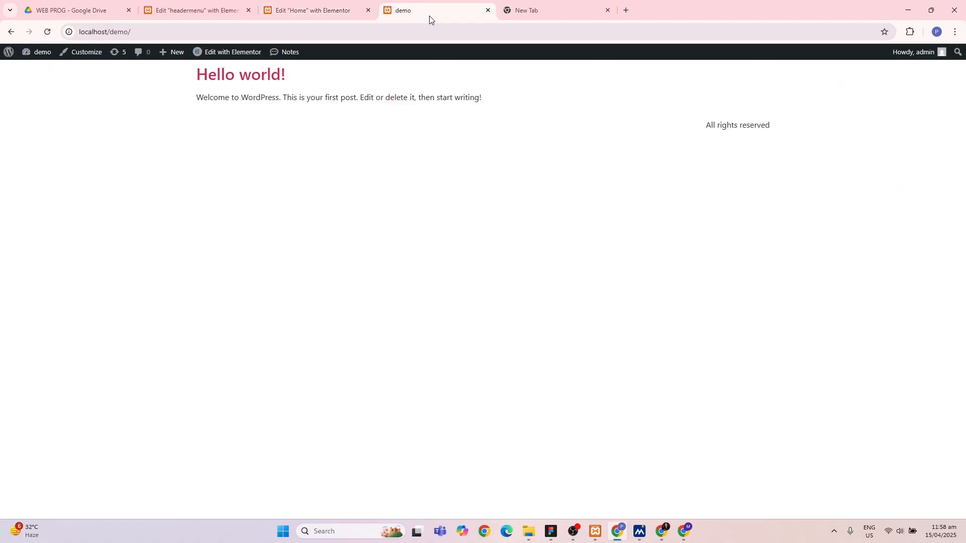
left_click(126, 33)
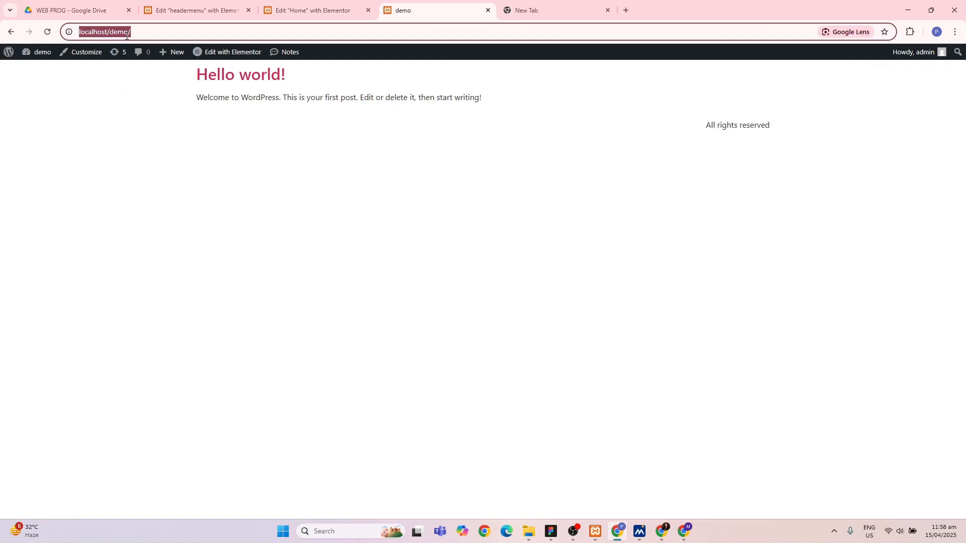
key("Return")
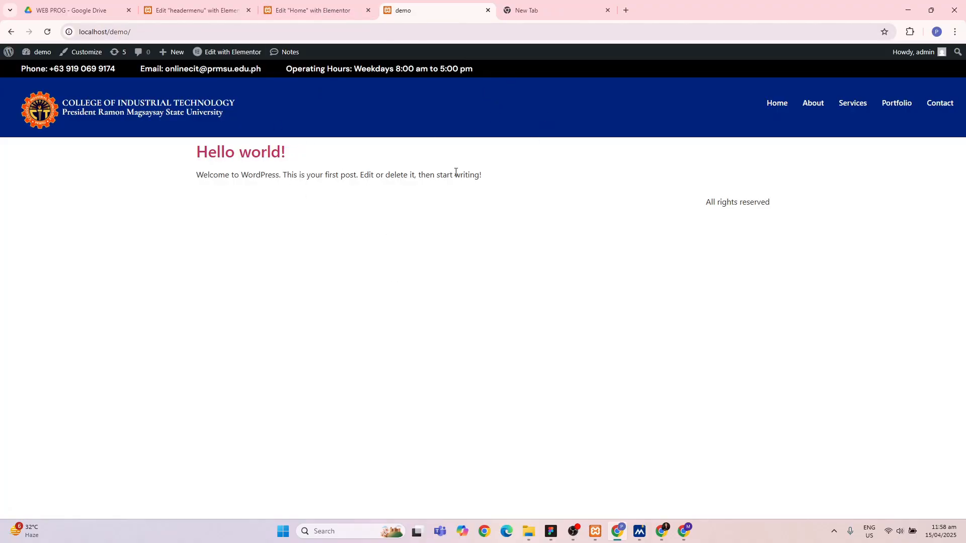
left_click(324, 15)
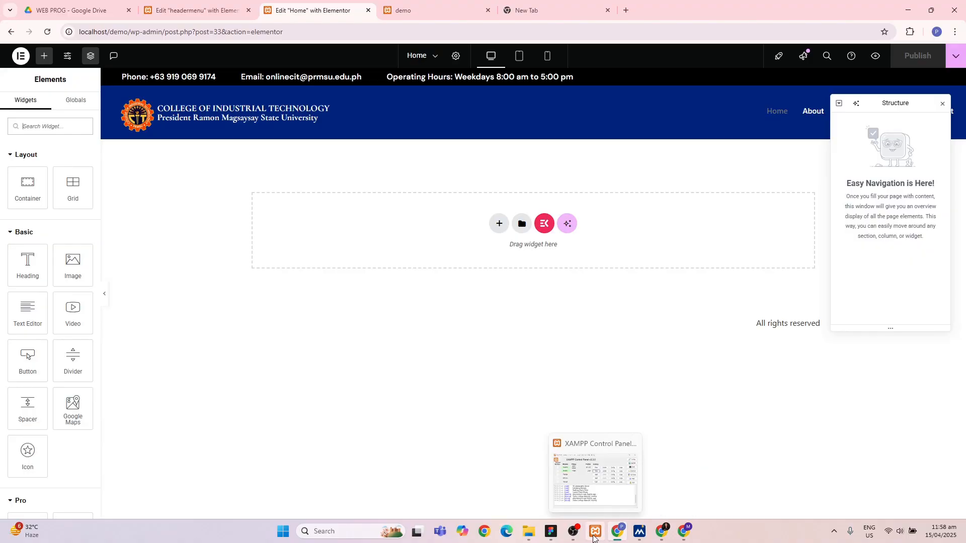
- Switch to Figma to review the Home design's hero section, and return to the Elementor editor
left_click(550, 534)
scroll(503, 316, "up", 15)
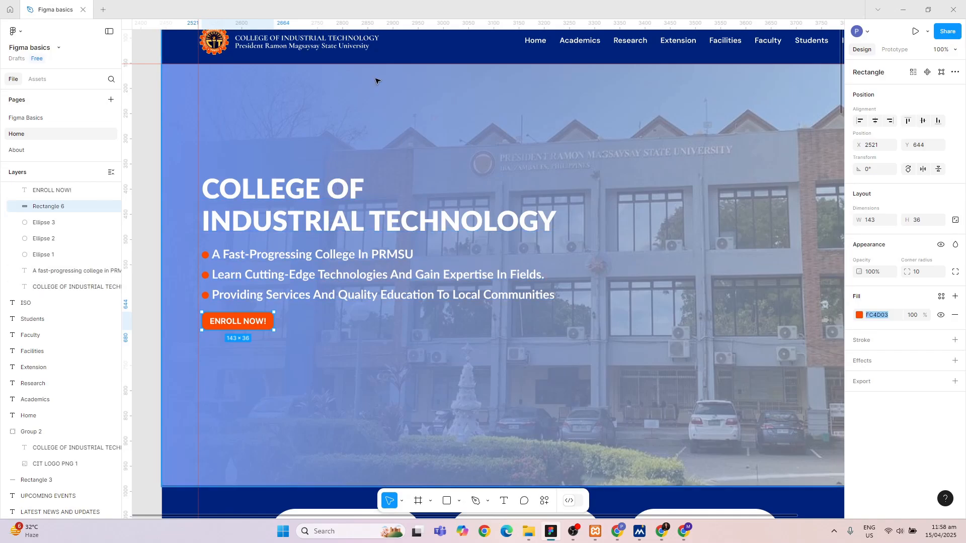
left_click(911, 10)
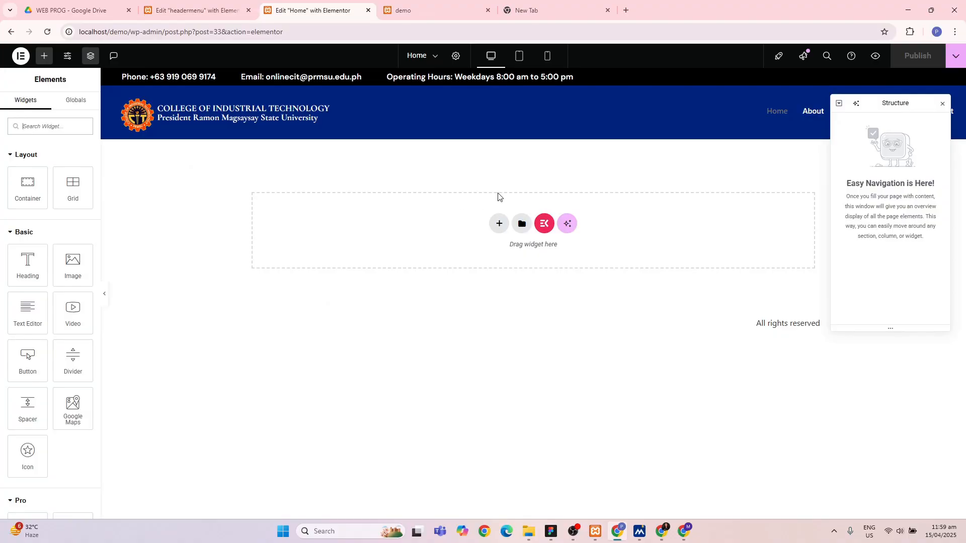
- Add a single-column Flexbox container with downward direction to the Home page and set its content width to Full Width
left_click(499, 223)
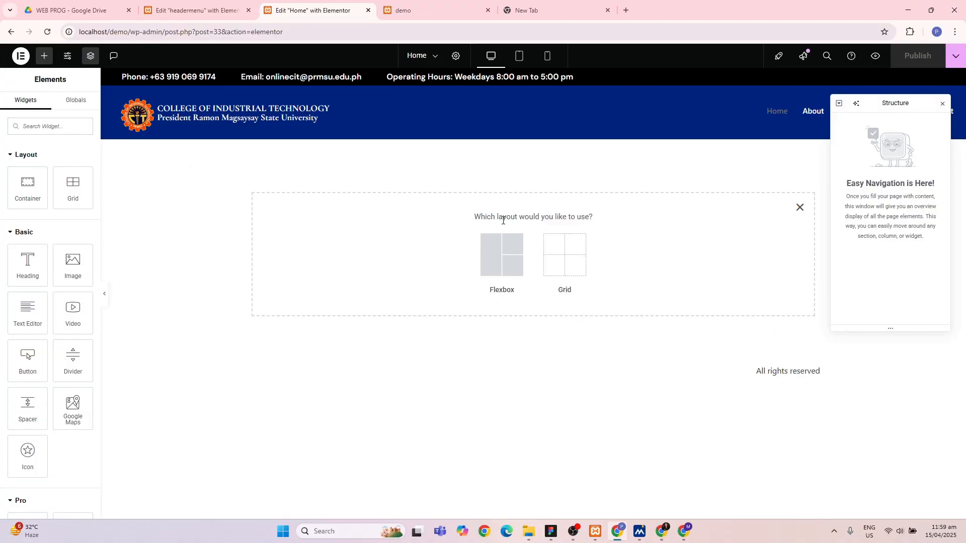
left_click(498, 260)
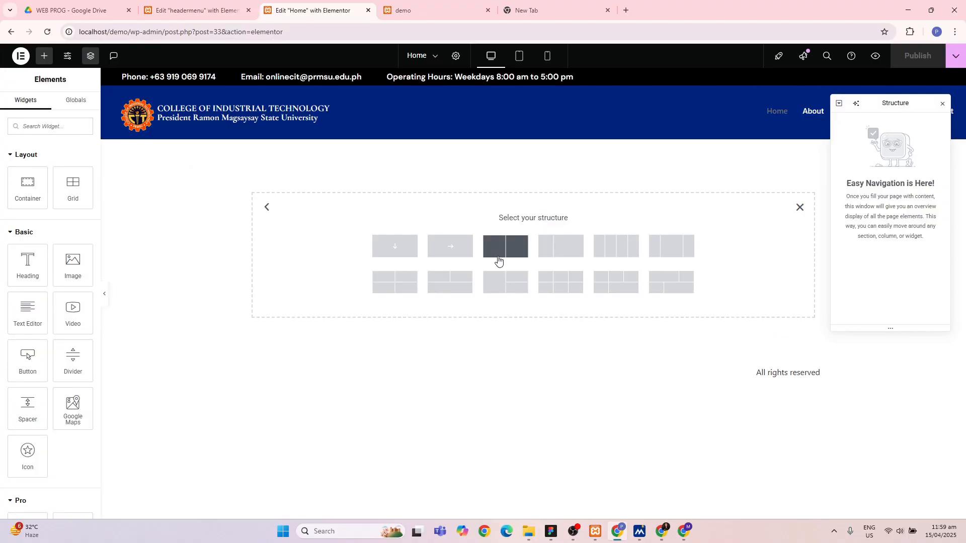
left_click(395, 247)
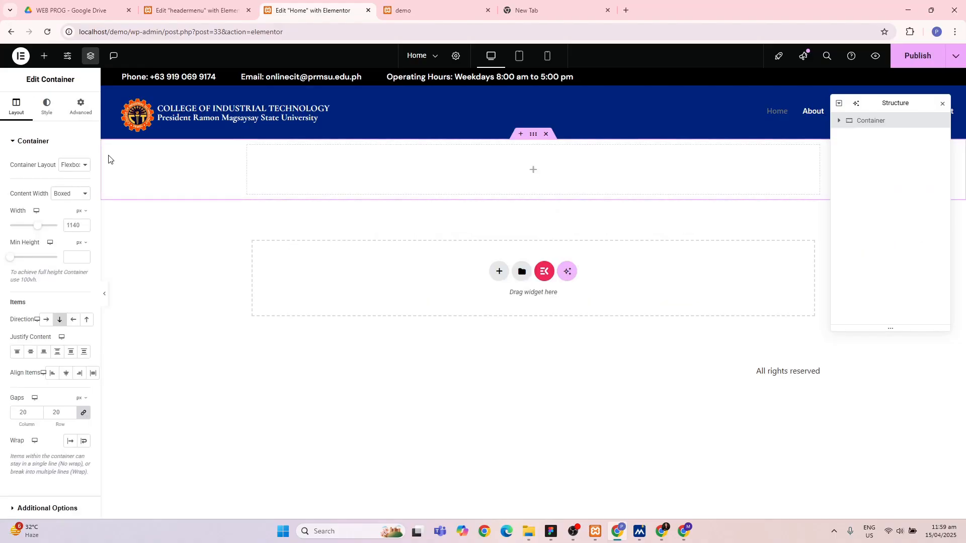
left_click(58, 195)
left_click(60, 218)
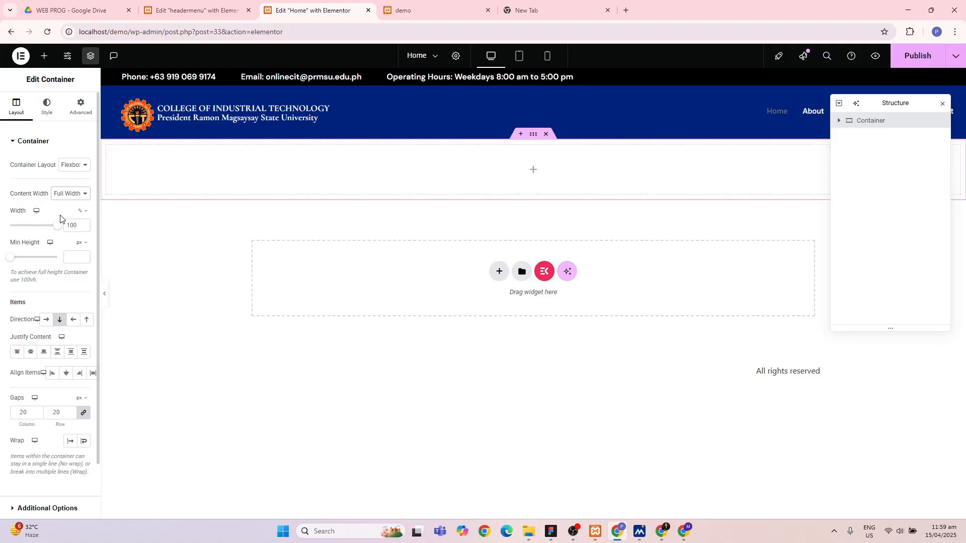
- Insert an Image widget into the new container and open the file upload view for choosing its image
left_click(44, 57)
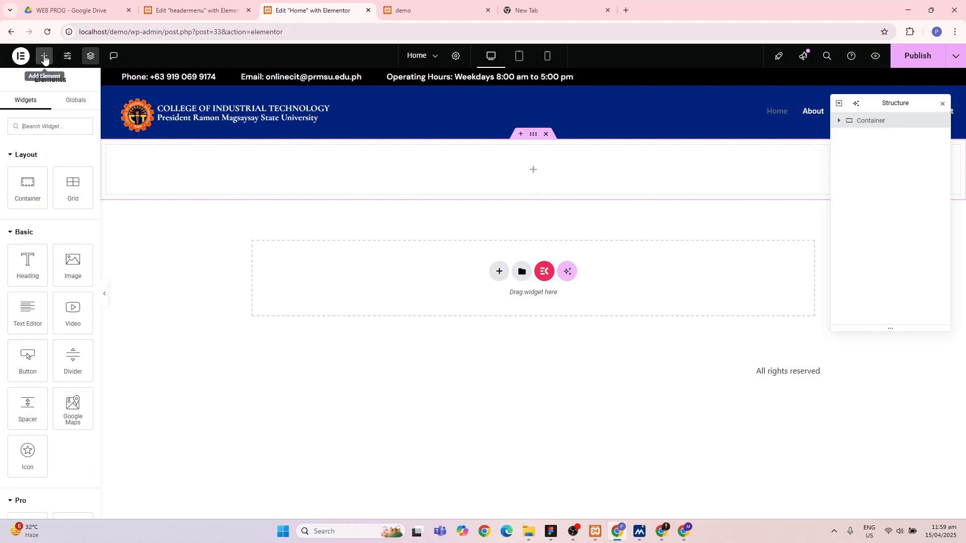
left_click_drag(73, 264, 245, 190)
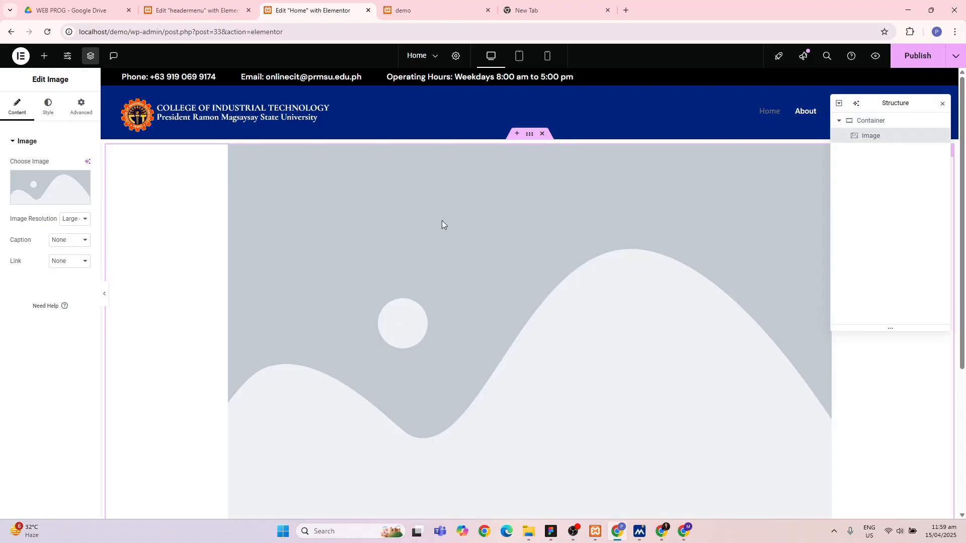
left_click(51, 198)
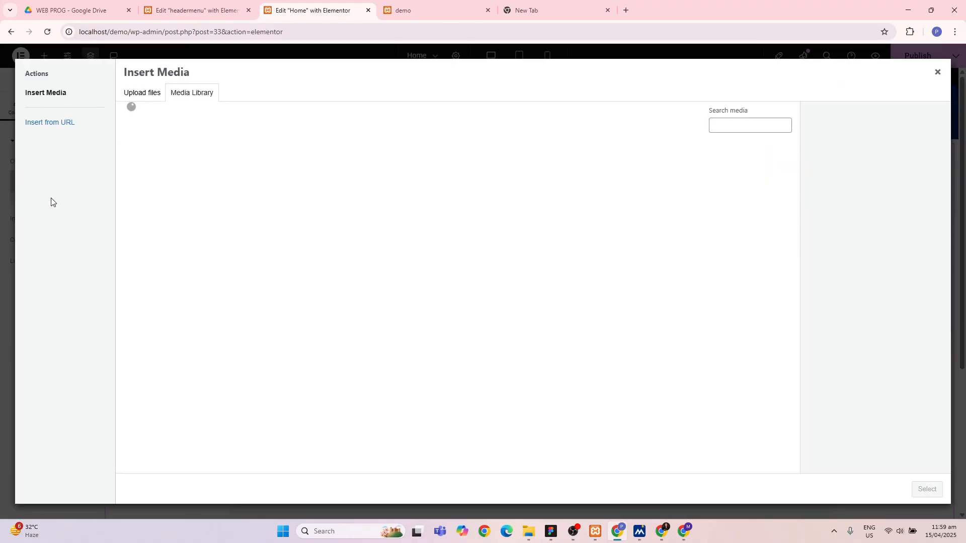
left_click(154, 97)
left_click(185, 100)
left_click(150, 96)
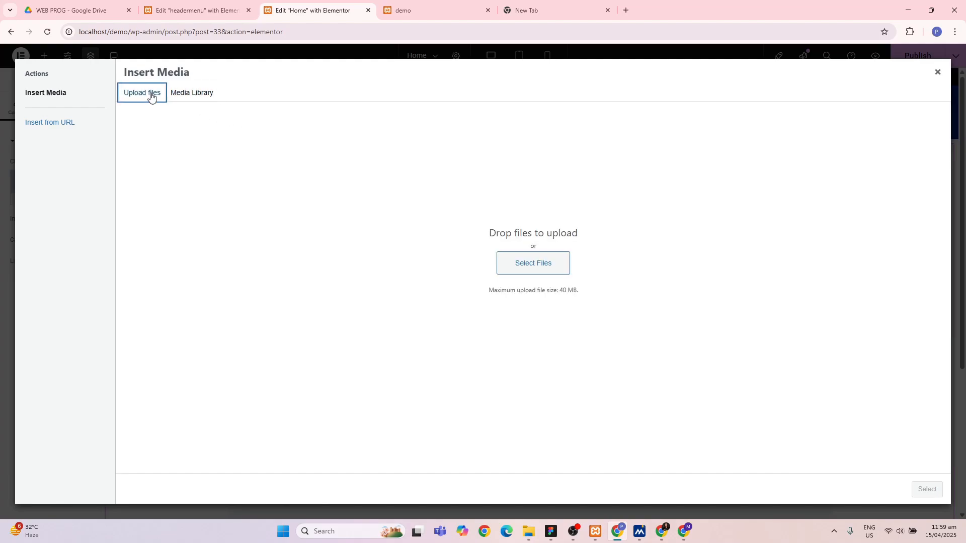
- Browse for an upload file in Desktop > PRMSU > 2024-2025 2ND SEM > web programming > CIT WEBSITE
left_click(538, 264)
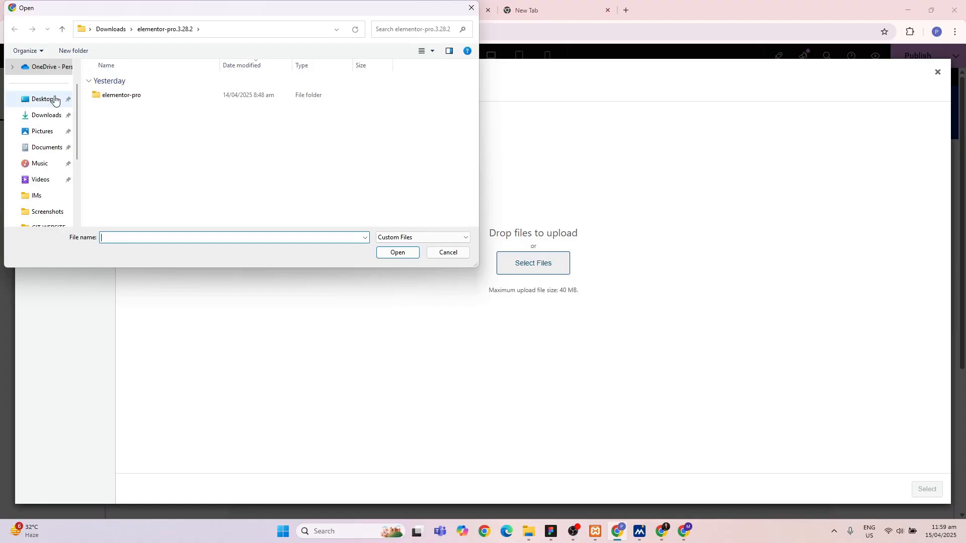
left_click(44, 99)
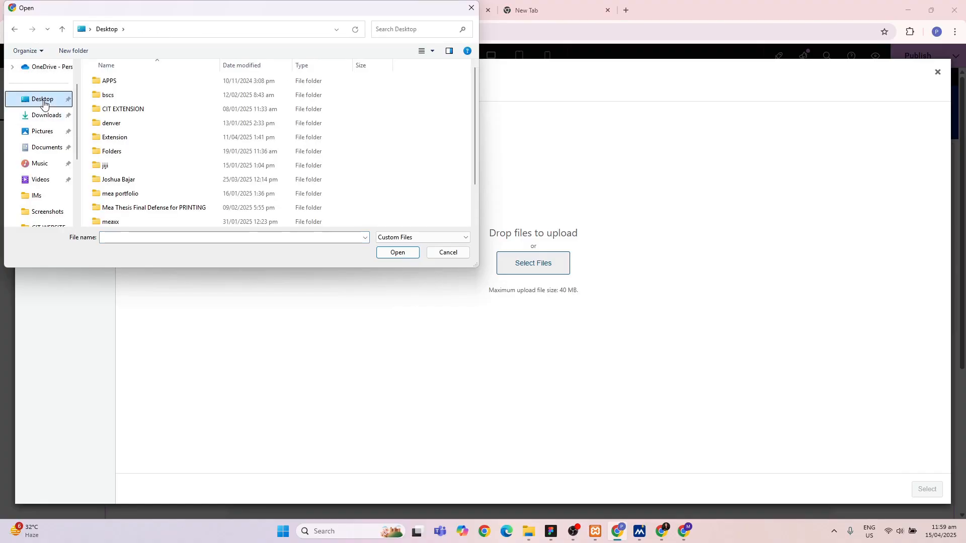
scroll(117, 160, "down", 1)
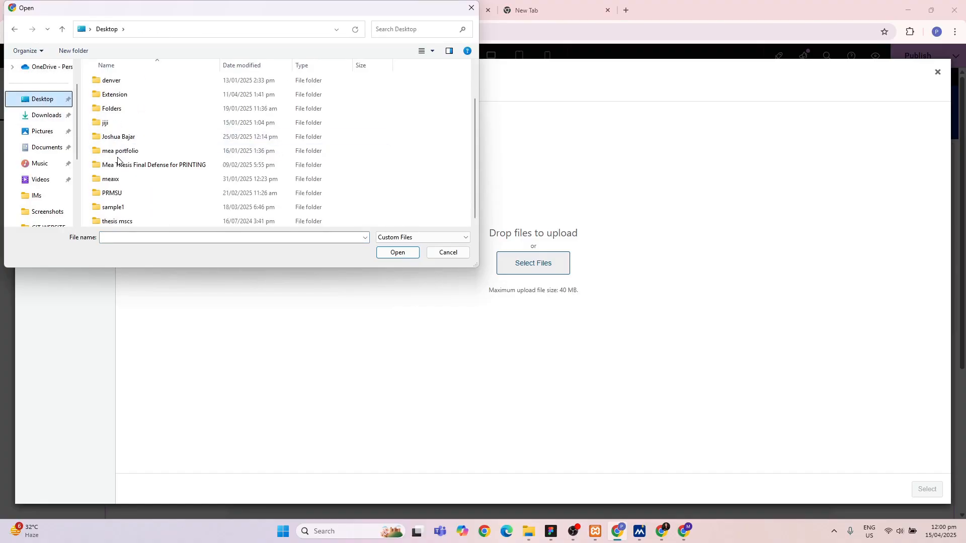
double_click(113, 194)
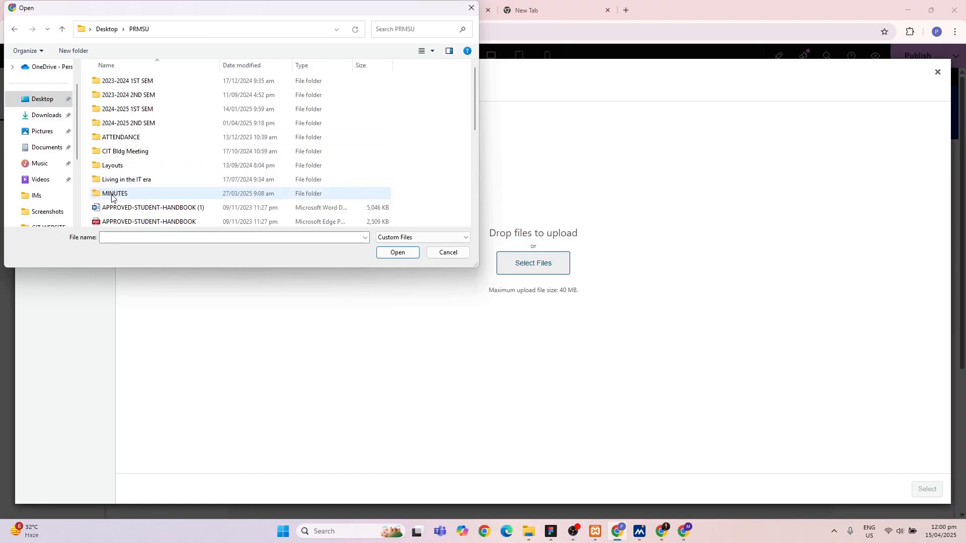
double_click(131, 123)
double_click(139, 194)
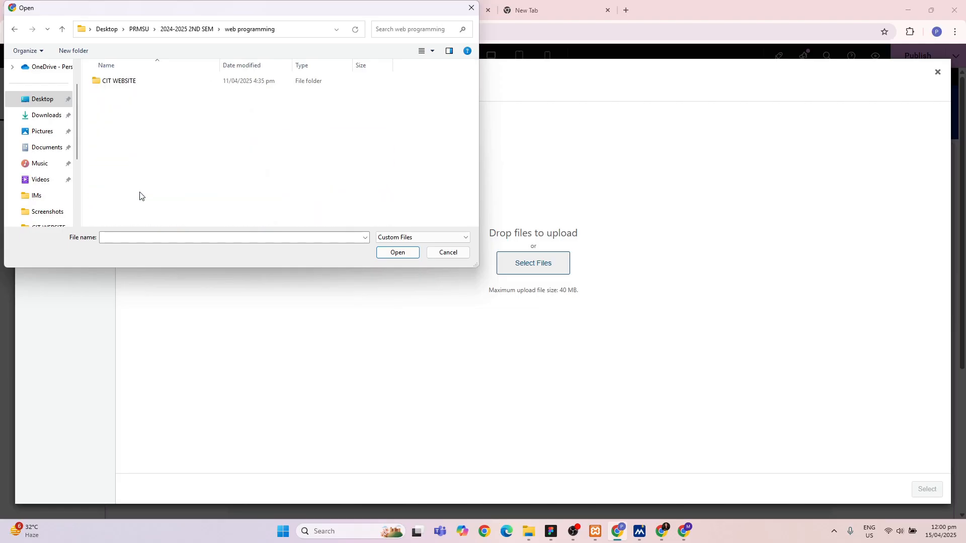
double_click(156, 82)
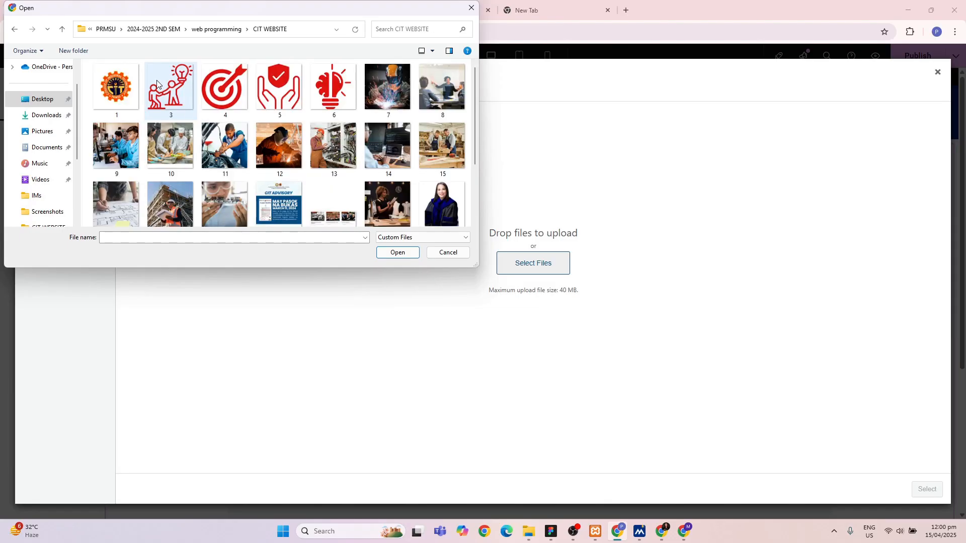
- Upload the PRMSU building photo from the CIT WEBSITE folder and insert it into the Image widget
scroll(223, 148, "down", 1)
scroll(224, 148, "up", 1)
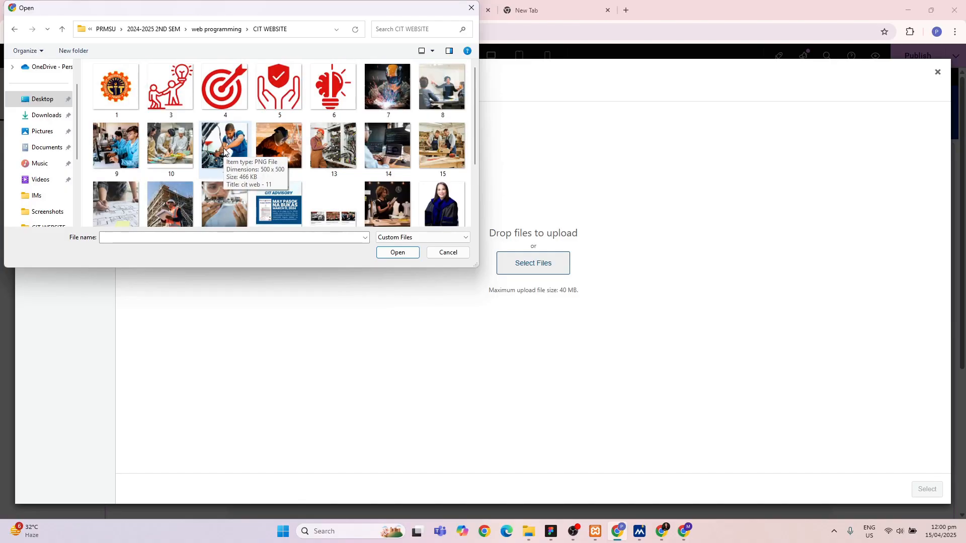
scroll(224, 152, "down", 1)
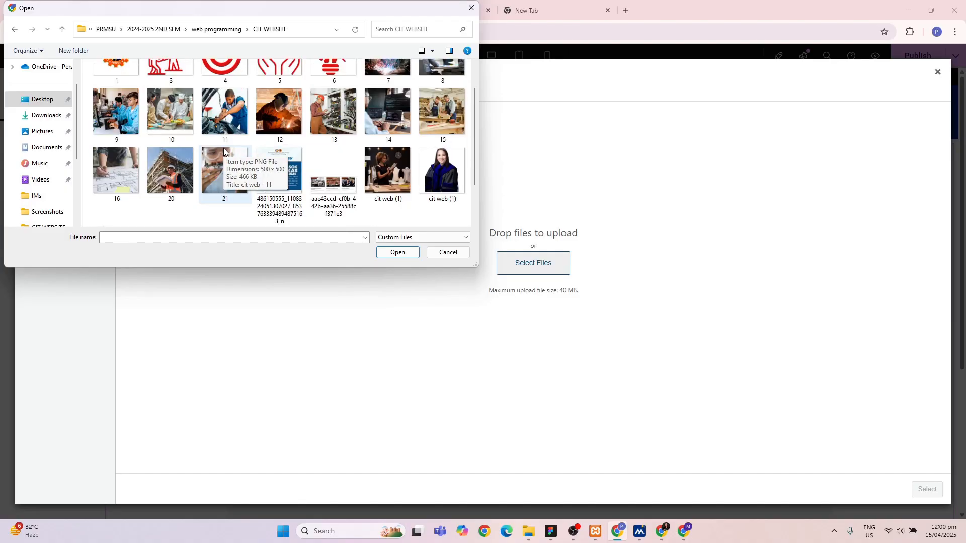
scroll(224, 151, "up", 1)
scroll(224, 151, "down", 3)
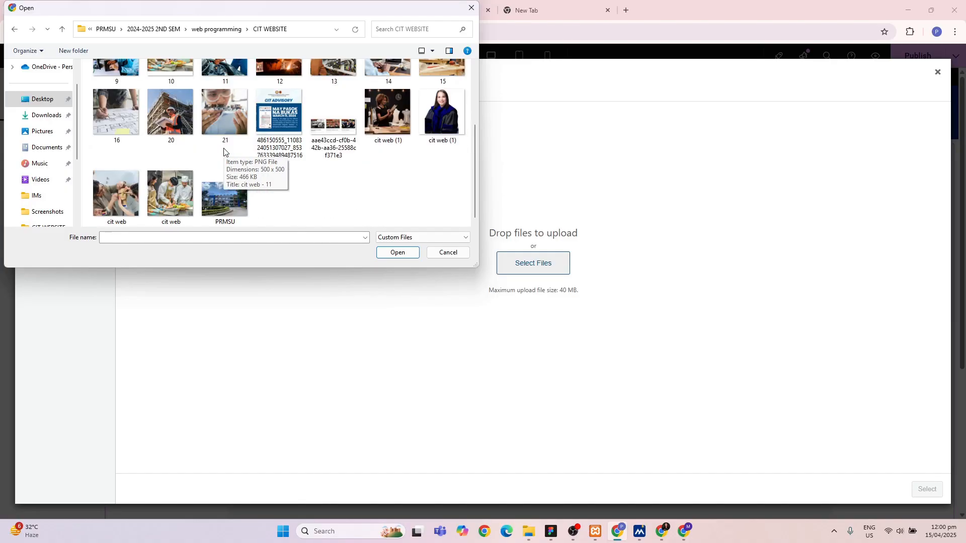
left_click(223, 193)
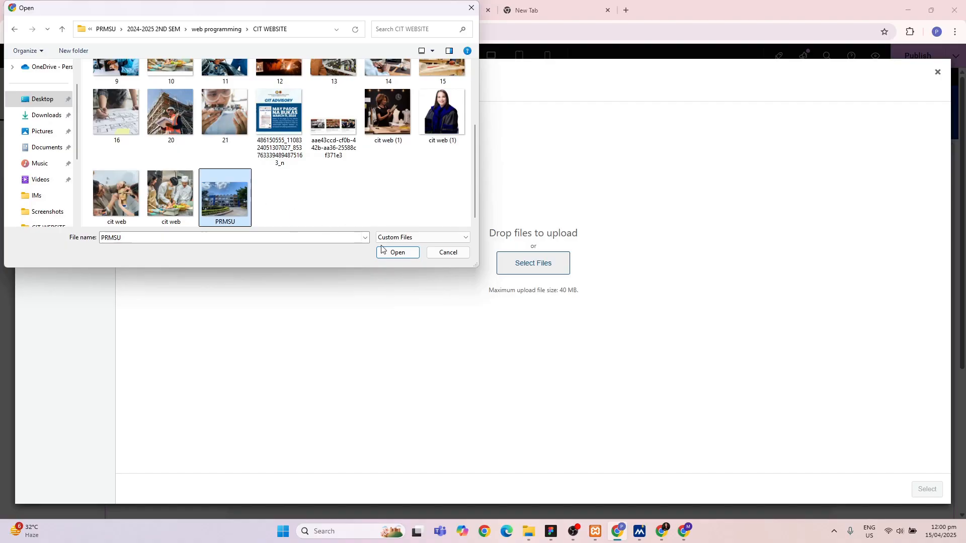
left_click(400, 254)
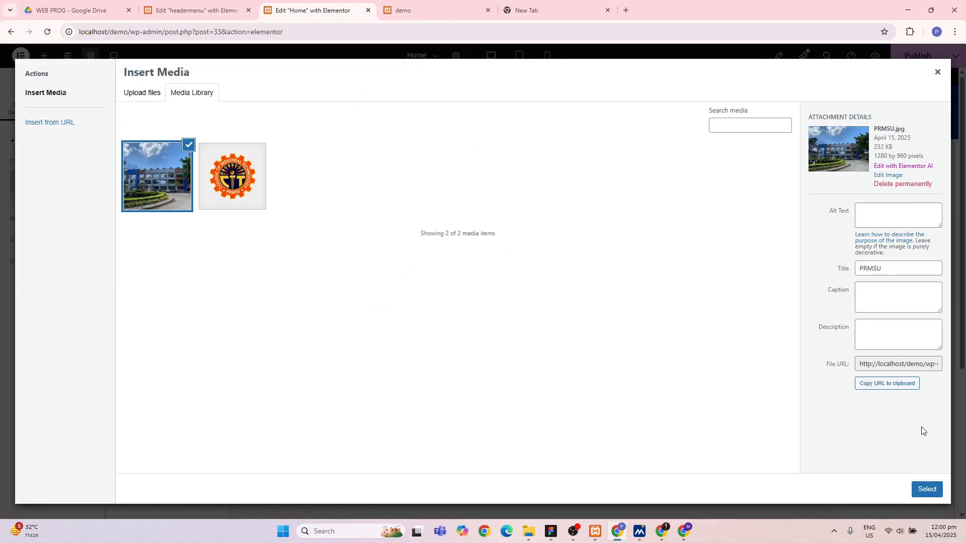
left_click(927, 489)
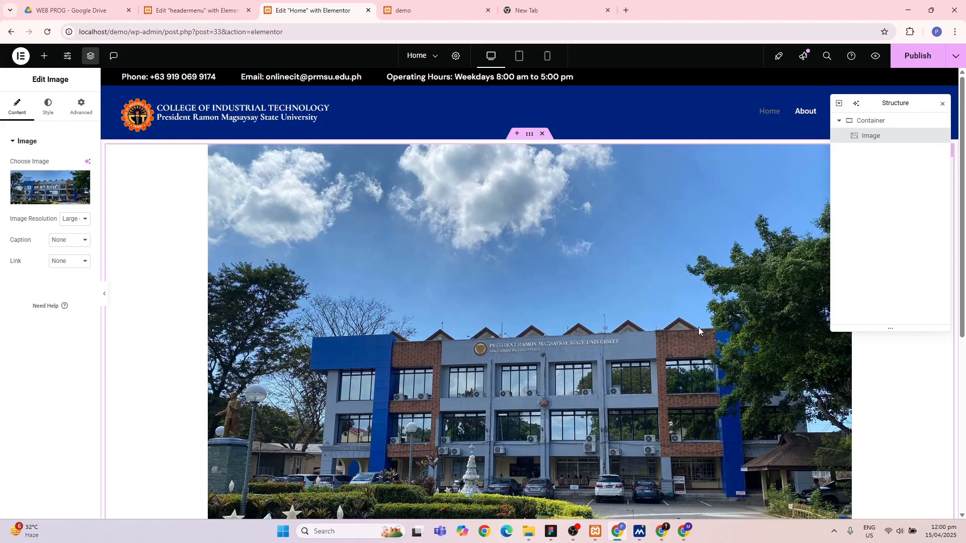
- Set the hero image's resolution to Full and publish the Home page
left_click(84, 221)
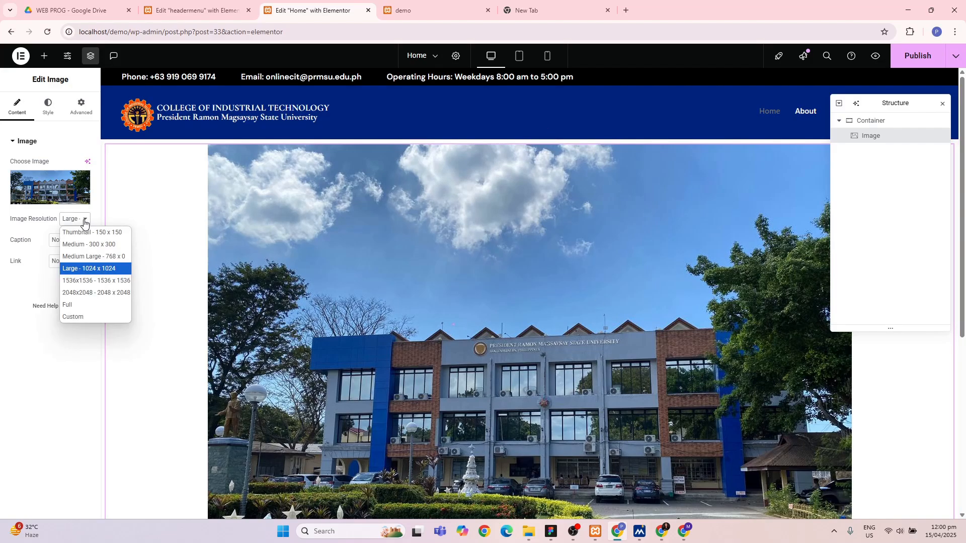
left_click(89, 305)
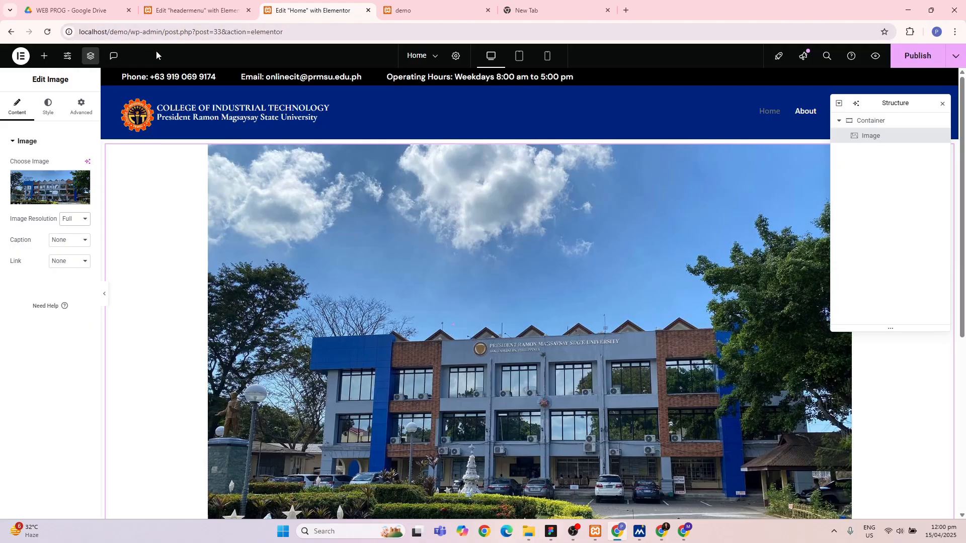
left_click(933, 59)
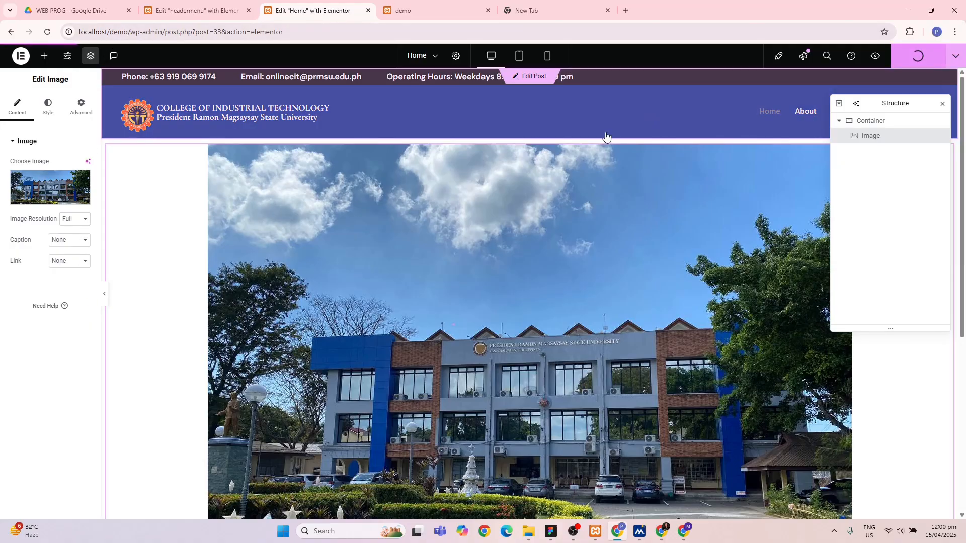
- Reload the Home page editor and select the building image again
left_click(121, 29)
key("Return")
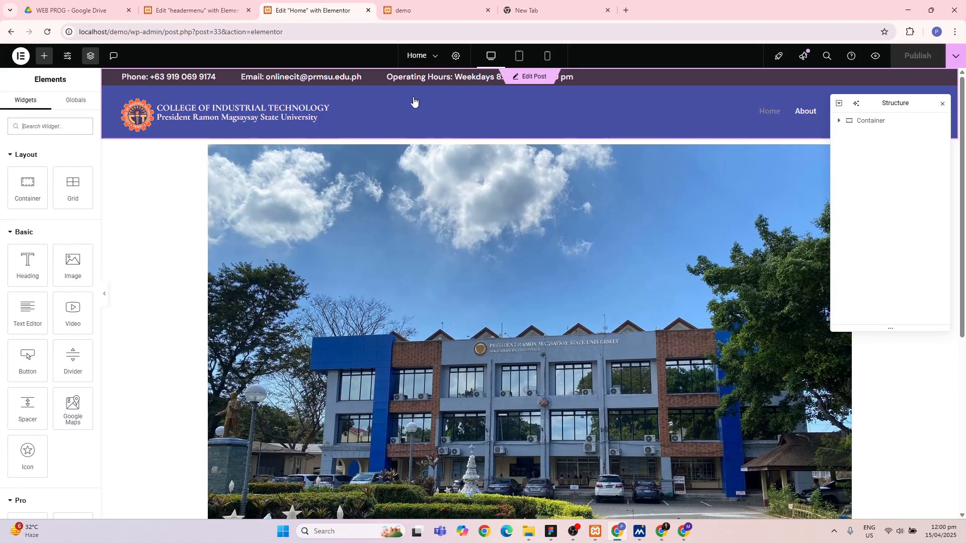
left_click(322, 197)
- Compare the cit.prmsu headermenu editor with the demo Home page editor in the other browser tab
left_click(173, 9)
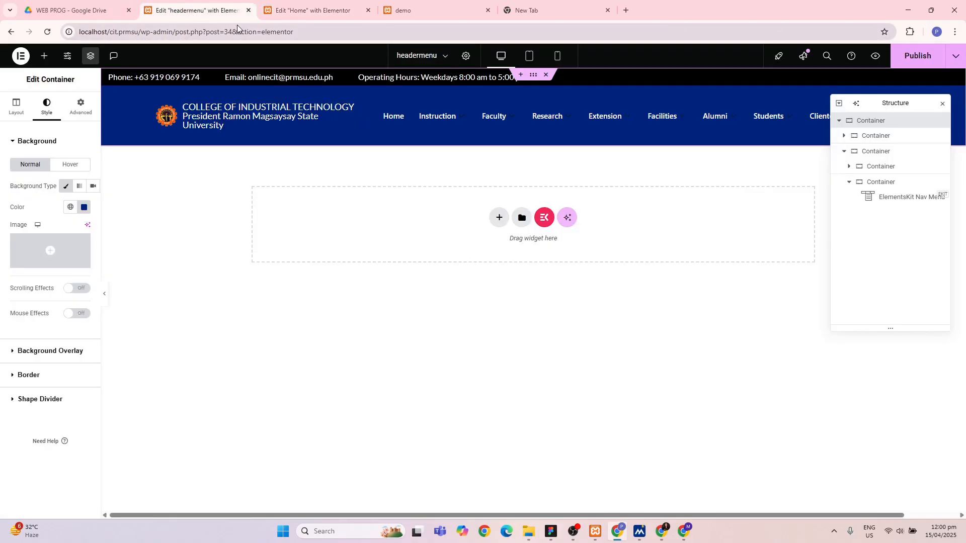
left_click(292, 11)
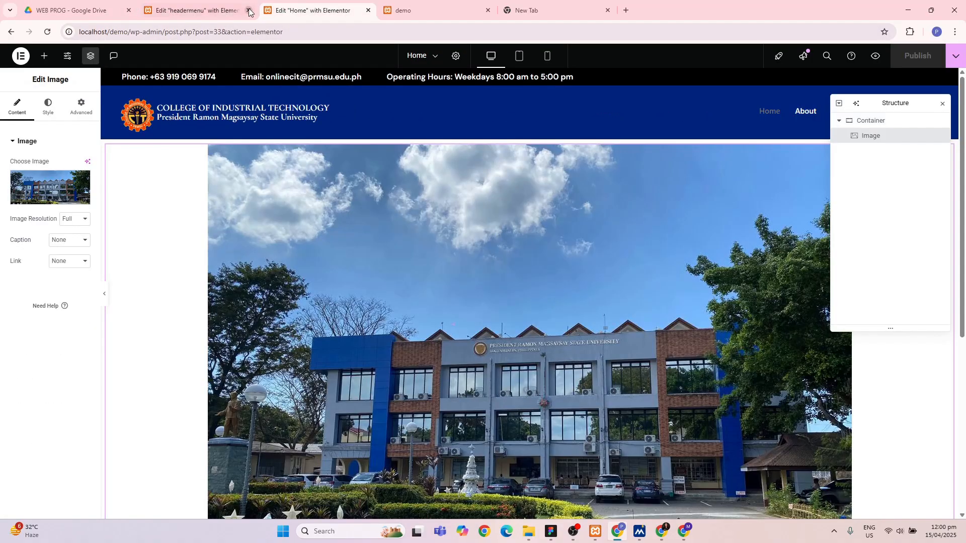
left_click(215, 11)
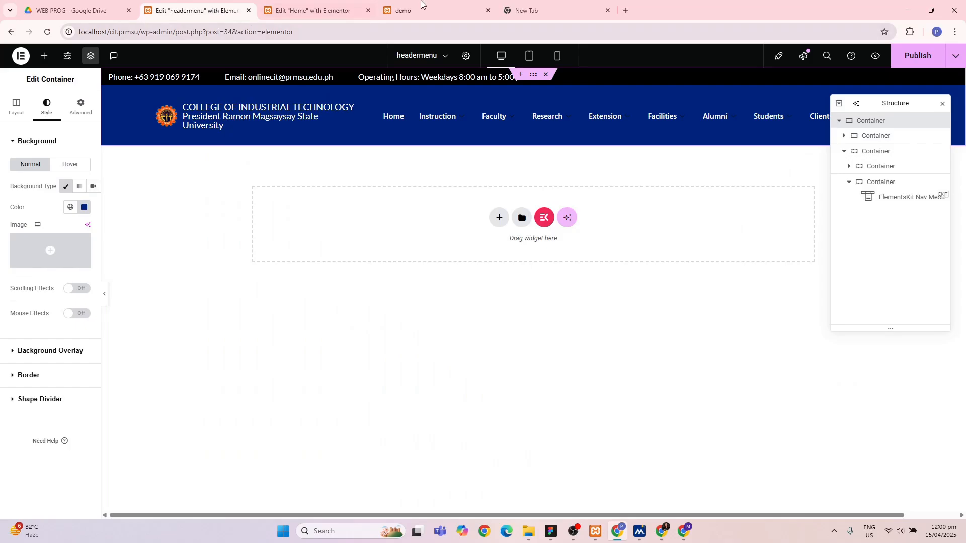
- Open the reference site's WordPress dashboard at localhost/cit.prmsu/wp-admin in the empty browser tab
left_click(550, 5)
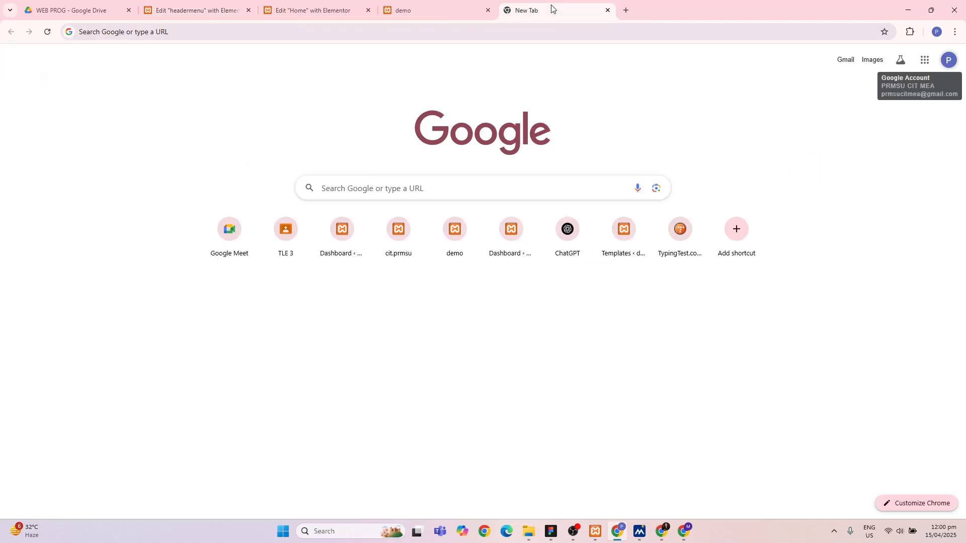
left_click(539, 30)
type("localhost/demo/")
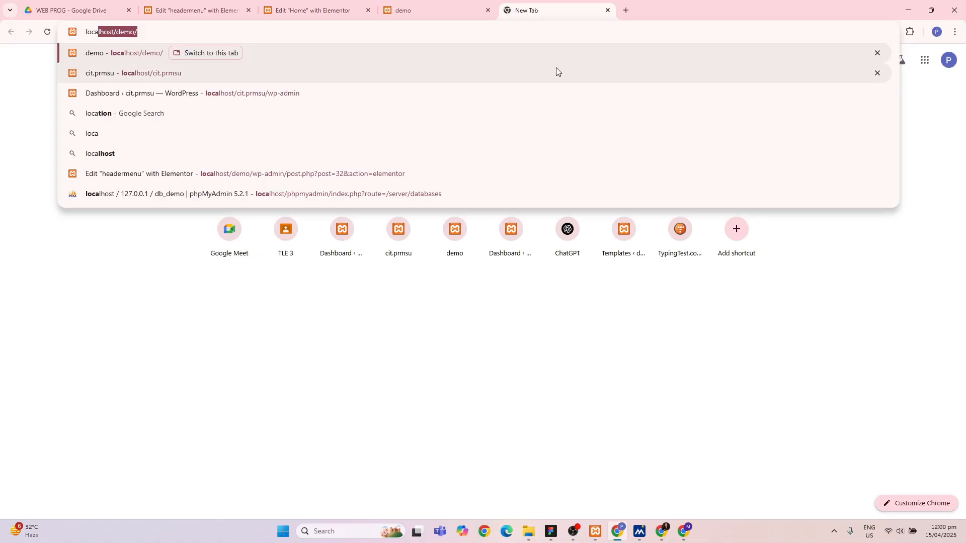
left_click(145, 30)
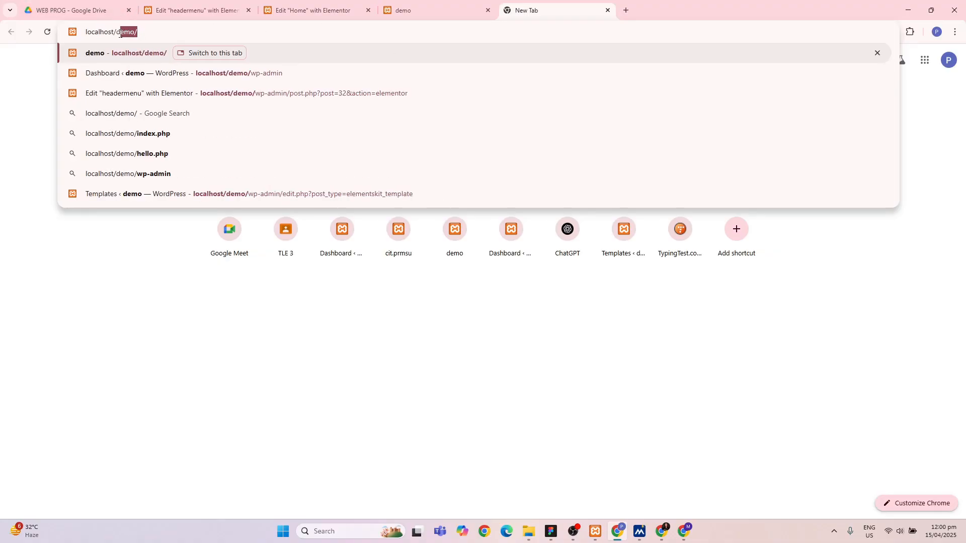
type("cit.prmsu/wp-admin")
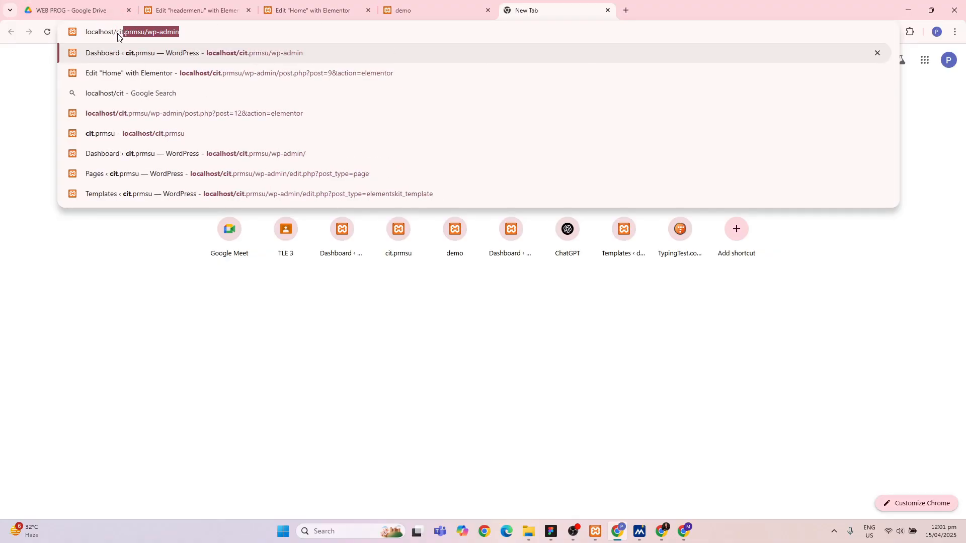
key("Return")
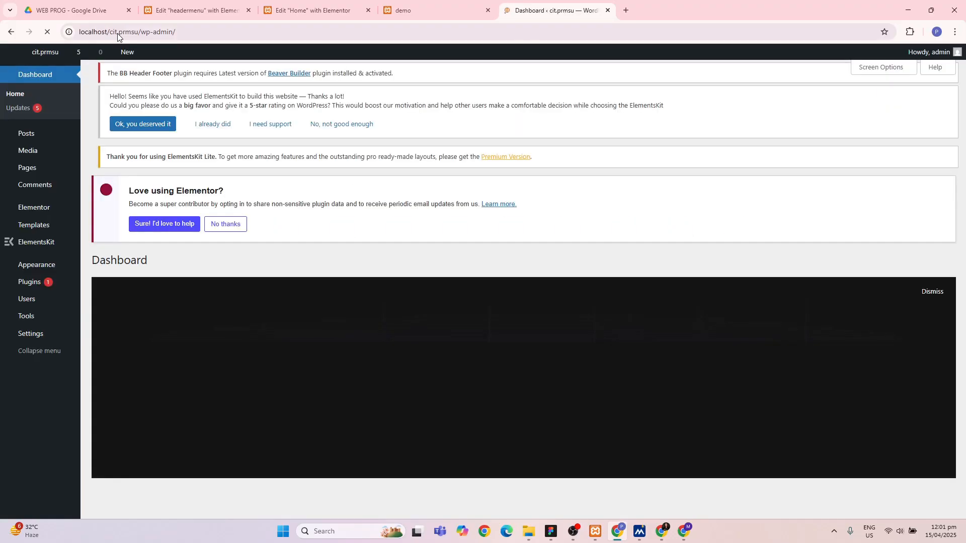
left_click(181, 30)
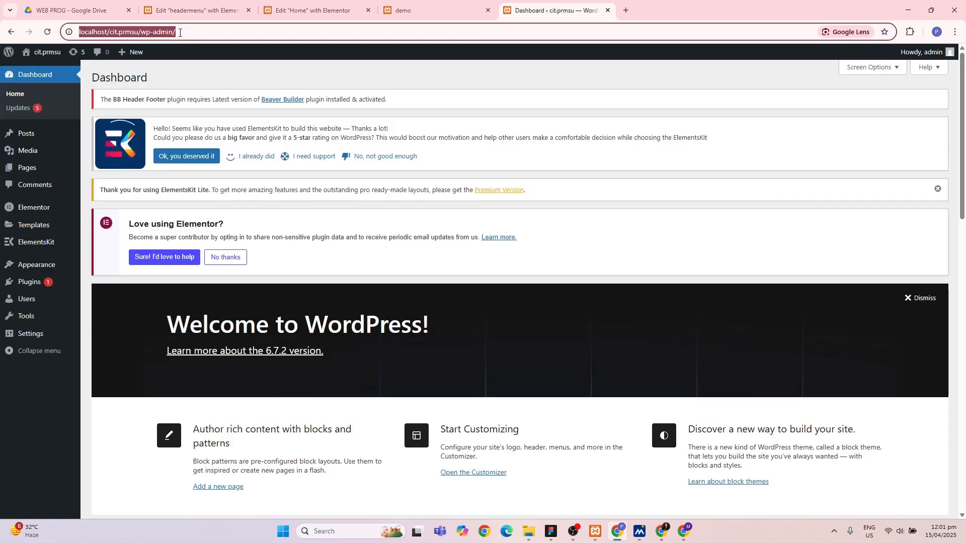
- Open the list of all pages on the cit.prmsu site and look through its first page for Home
mouse_move(39, 165)
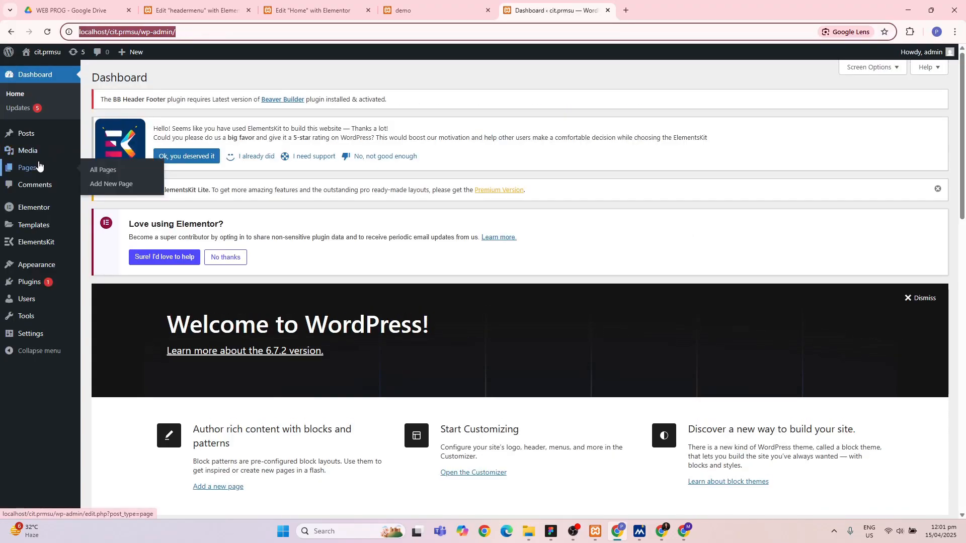
left_click(100, 173)
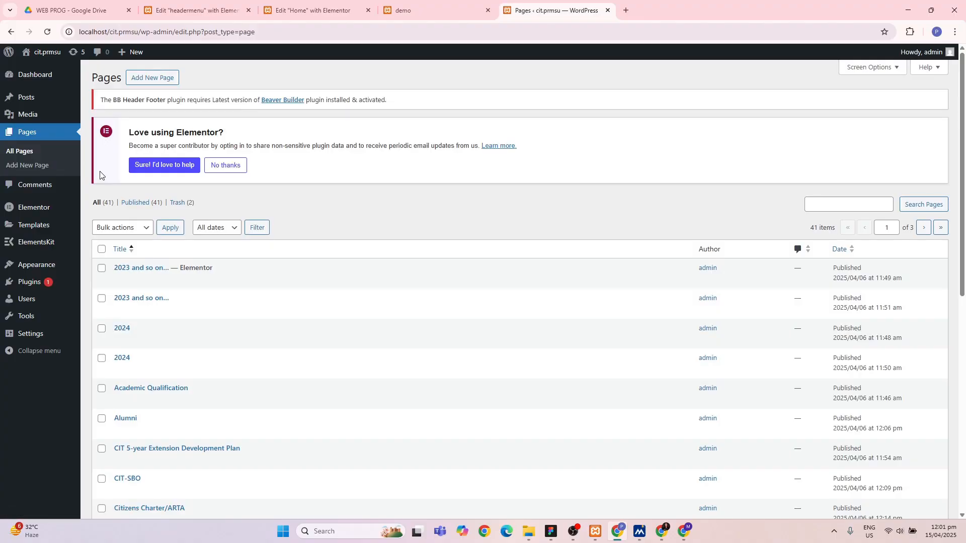
scroll(141, 327, "down", 4)
scroll(141, 327, "down", 4)
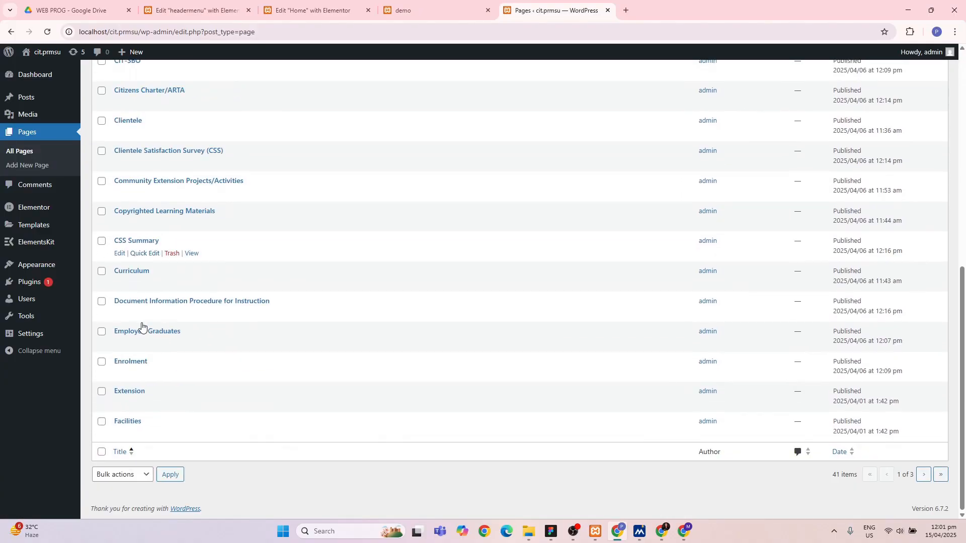
scroll(141, 327, "up", 3)
scroll(141, 327, "down", 3)
scroll(141, 327, "up", 6)
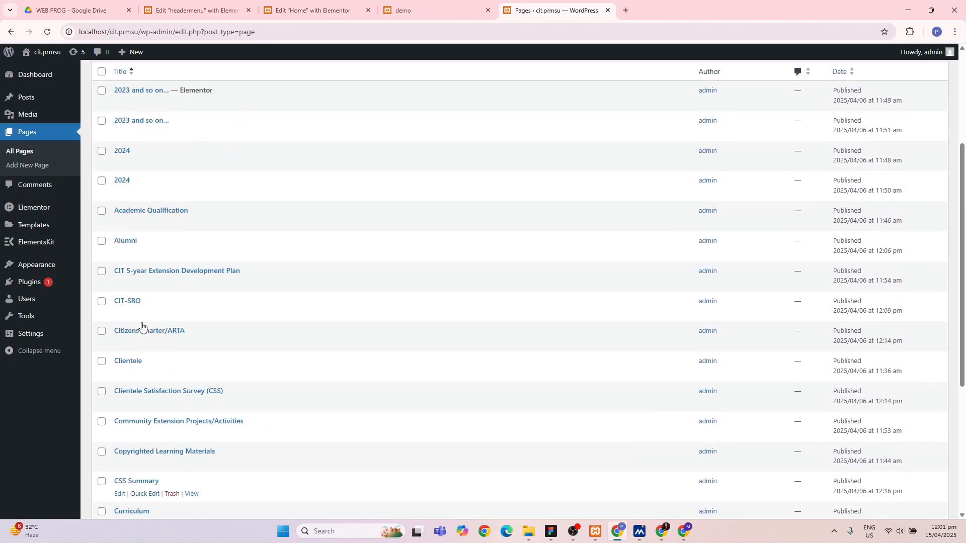
scroll(141, 327, "down", 6)
scroll(142, 327, "up", 7)
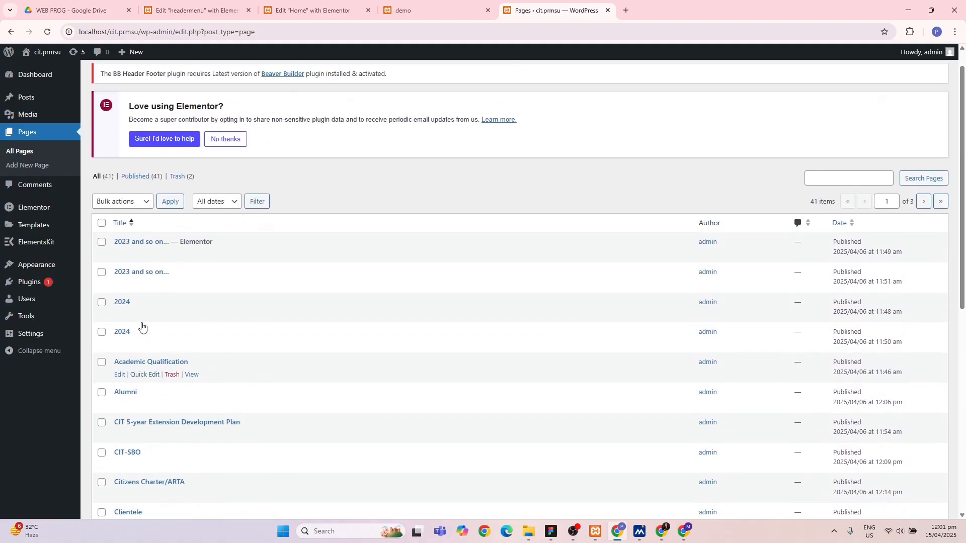
- Go to the second page of the Pages list and open the Home front page with Elementor
left_click(924, 206)
scroll(541, 315, "down", 5)
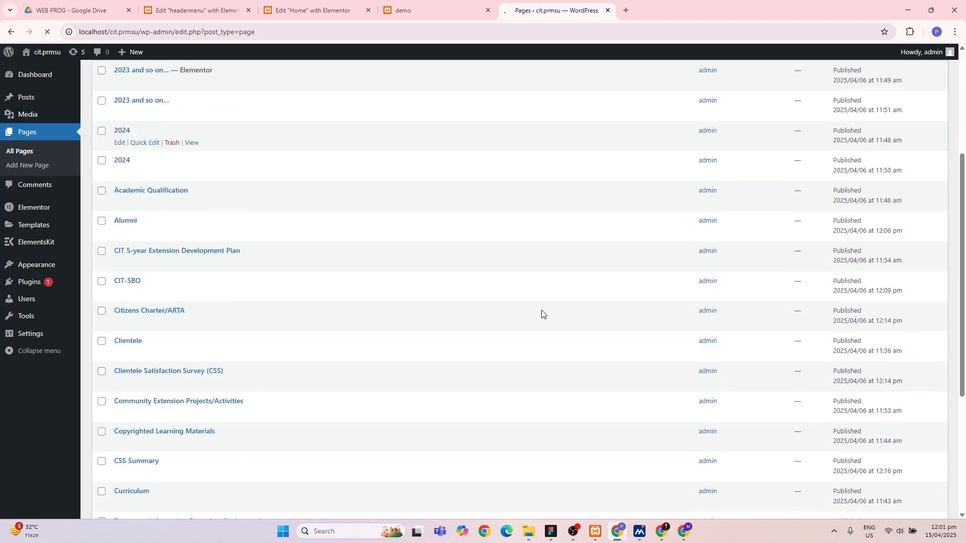
scroll(543, 314, "down", 3)
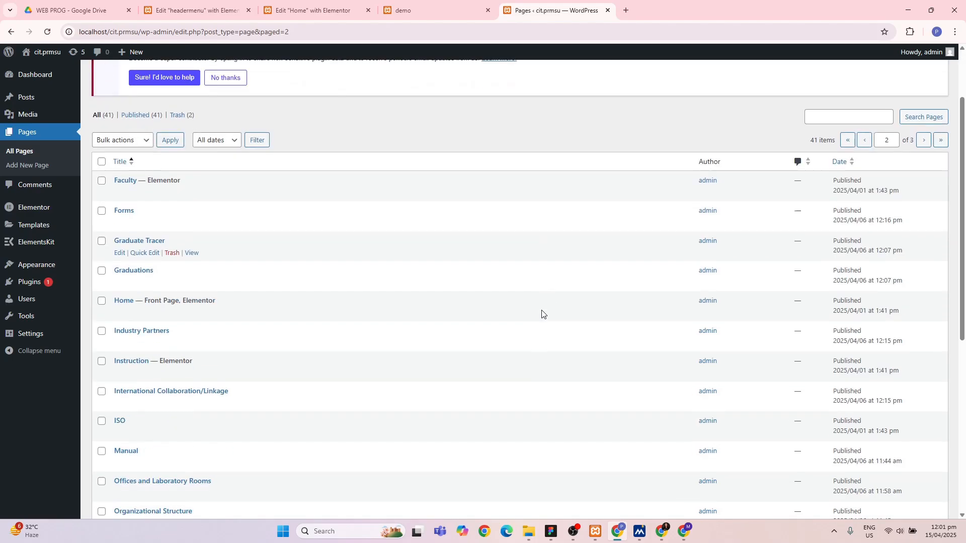
scroll(542, 314, "down", 5)
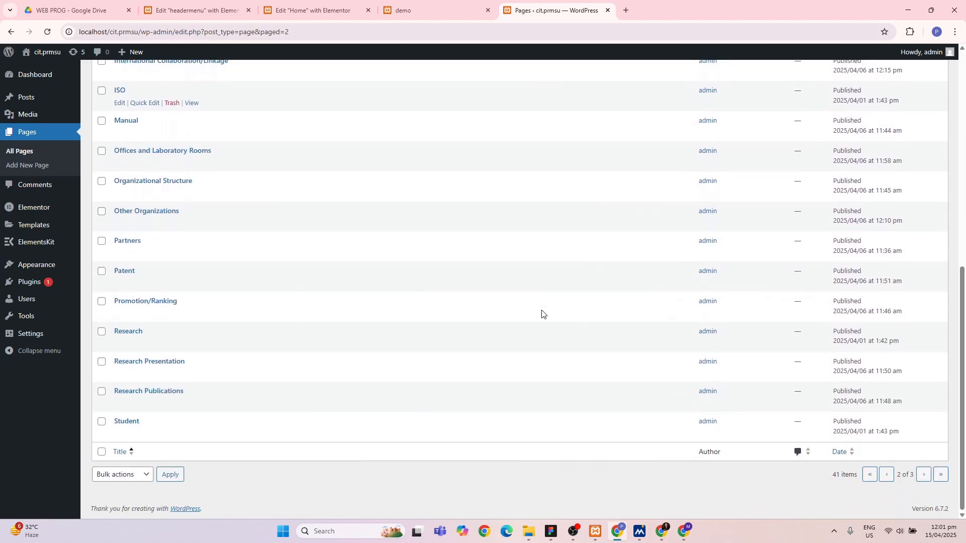
scroll(541, 314, "up", 5)
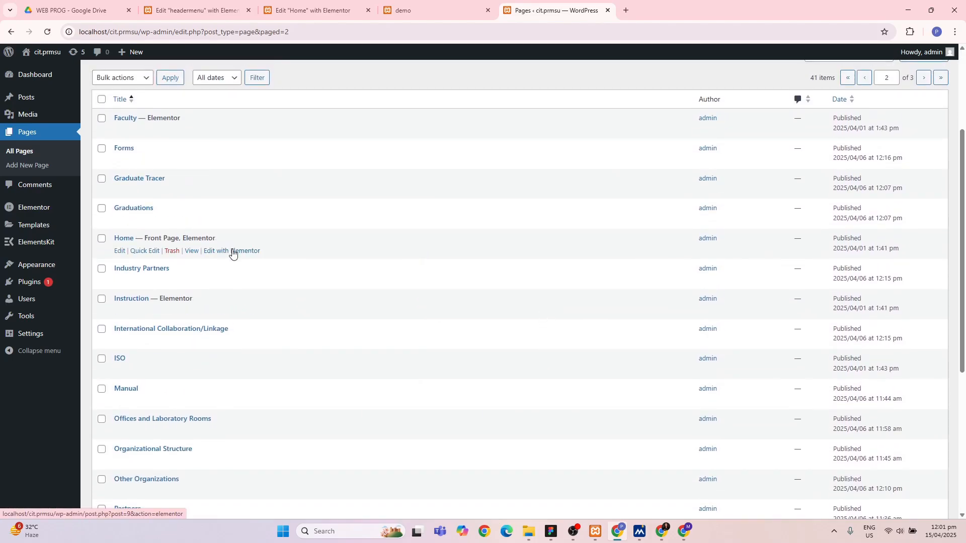
left_click(232, 251)
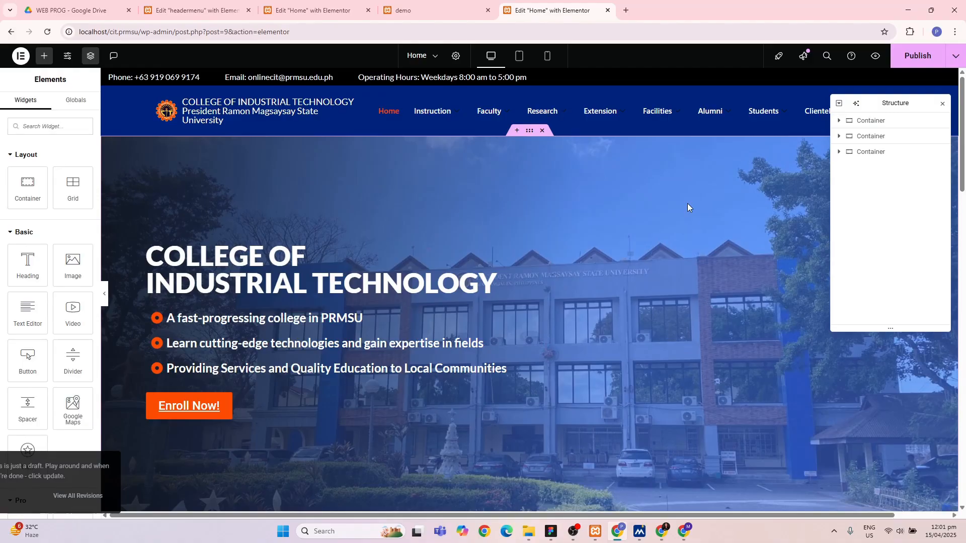
- Expand the second section in the reference Home page's structure to examine its nested flip box containers
left_click(838, 137)
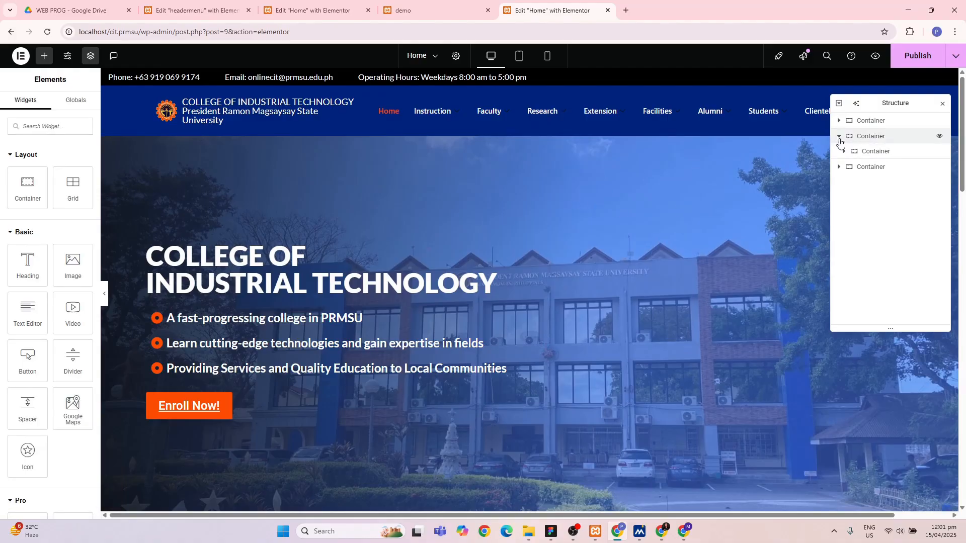
left_click(845, 151)
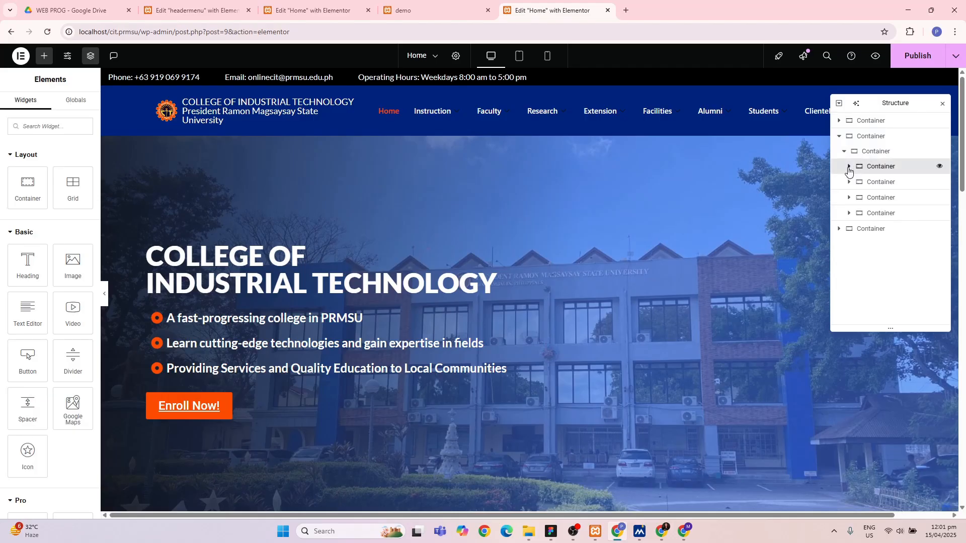
left_click(849, 167)
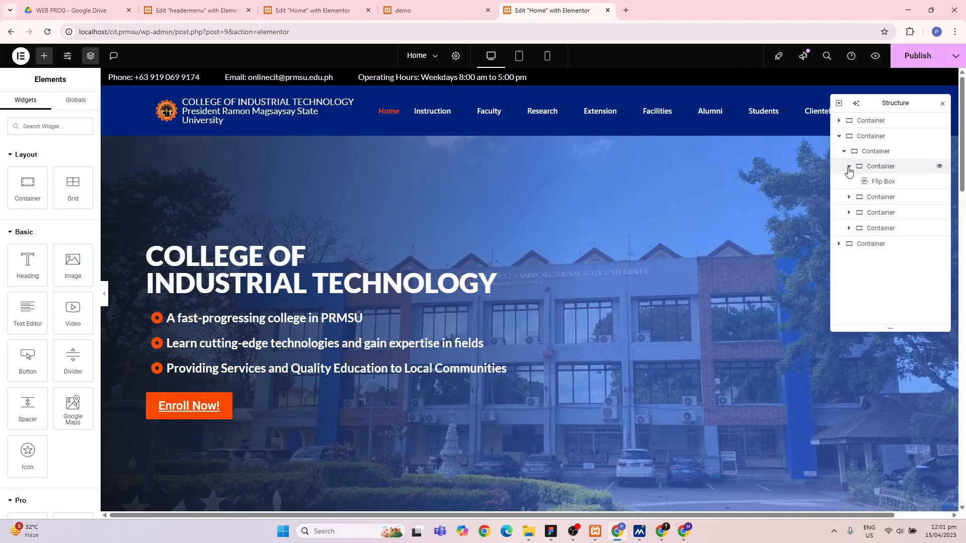
left_click(849, 197)
left_click(850, 227)
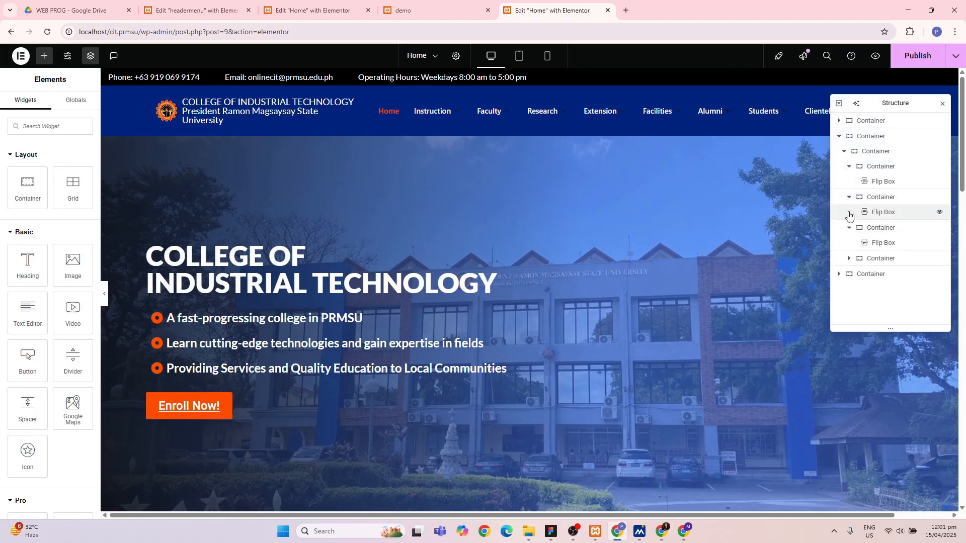
- Expand the hero section's structure to examine its heading and the icon and heading containers of its first bullet row
left_click(839, 121)
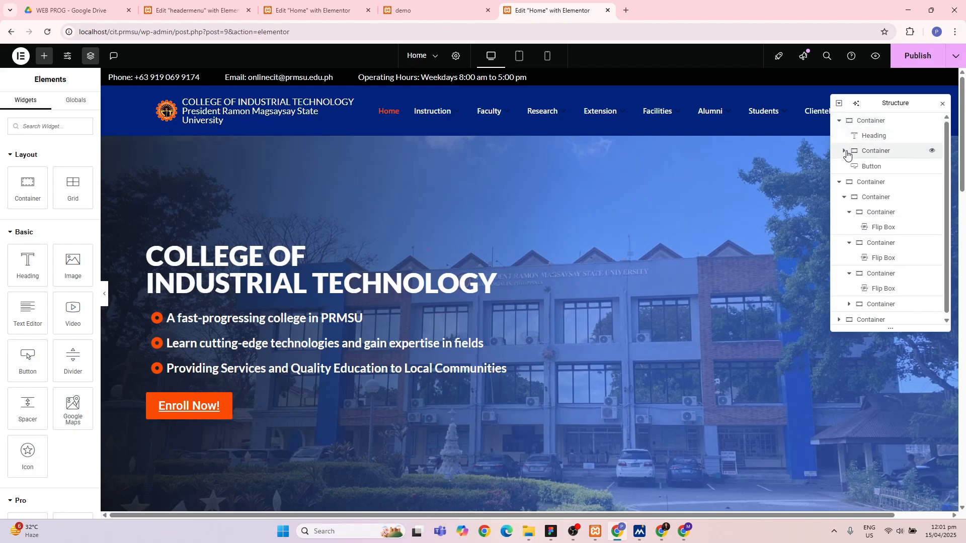
left_click(859, 136)
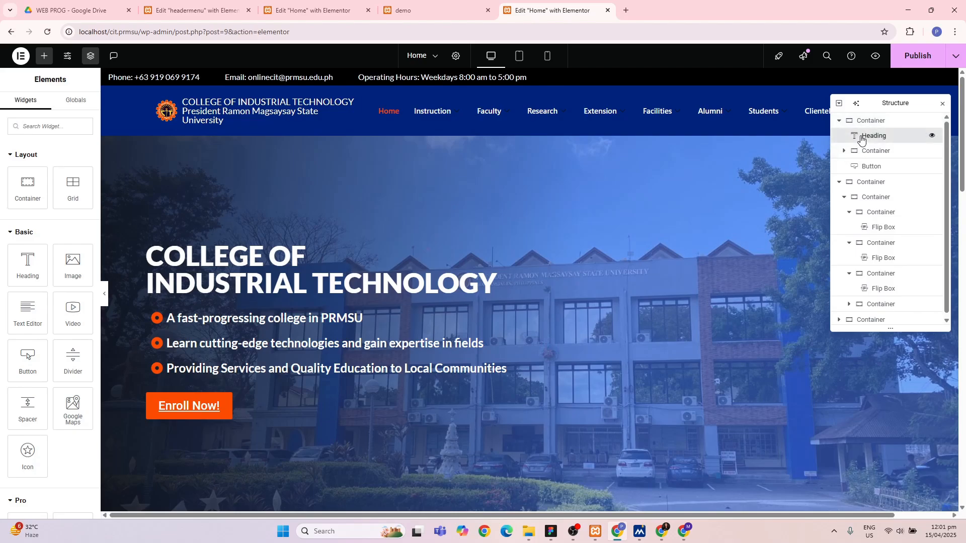
left_click(844, 152)
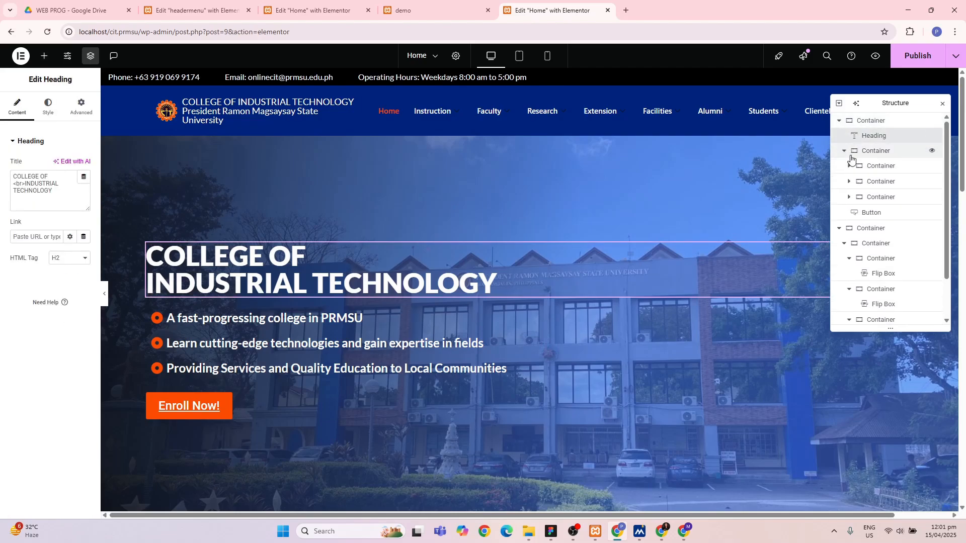
left_click(850, 166)
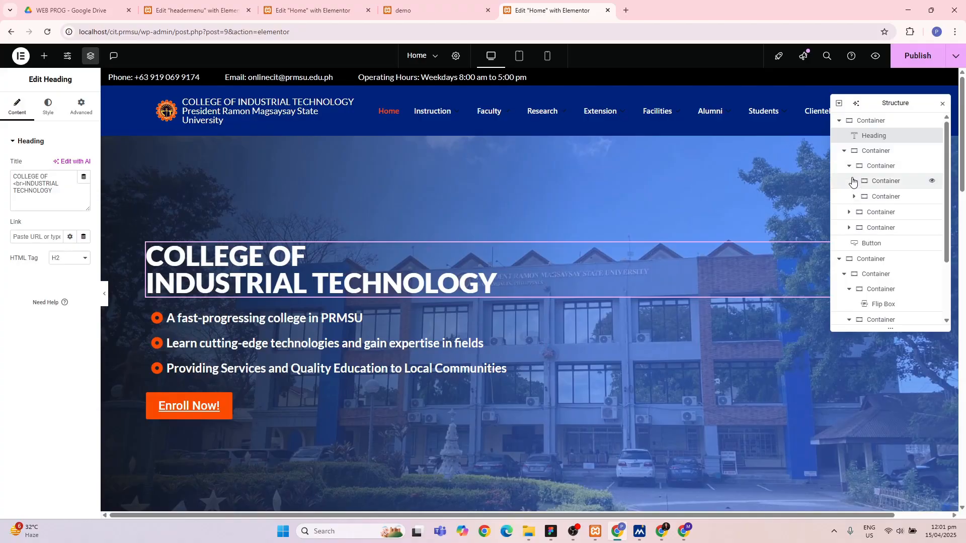
left_click(854, 181)
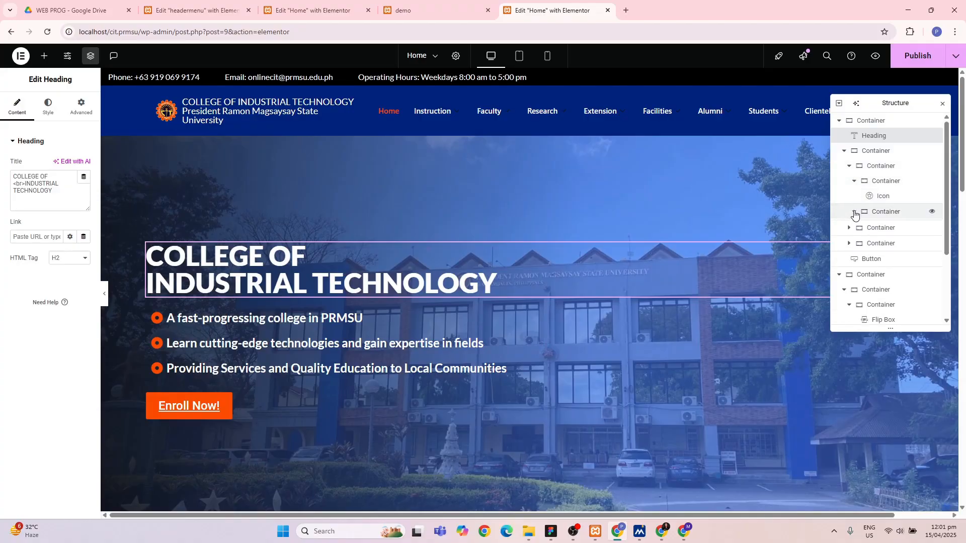
left_click(854, 211)
- Expand the hero section's second and third bullet rows to examine their nested icon and heading containers
left_click(850, 242)
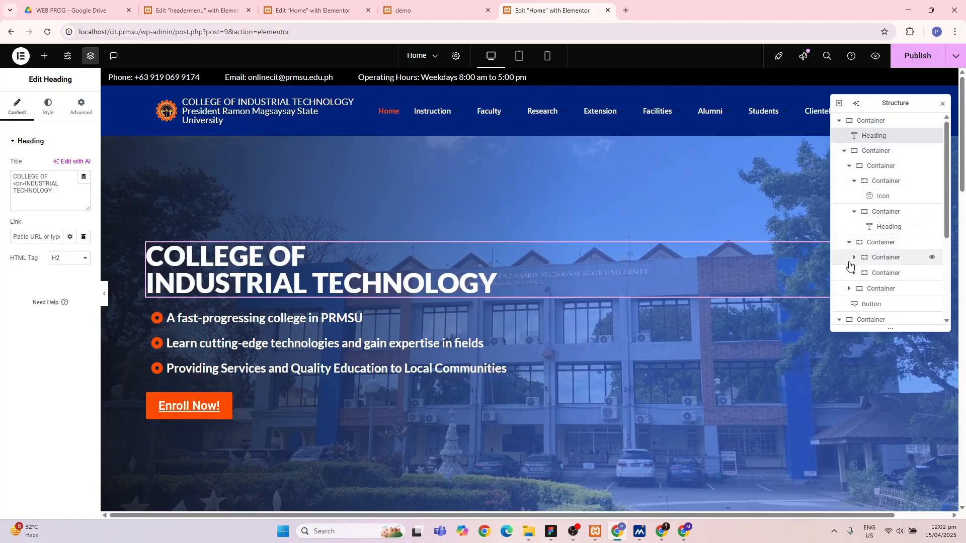
left_click(854, 258)
scroll(854, 259, "down", 1)
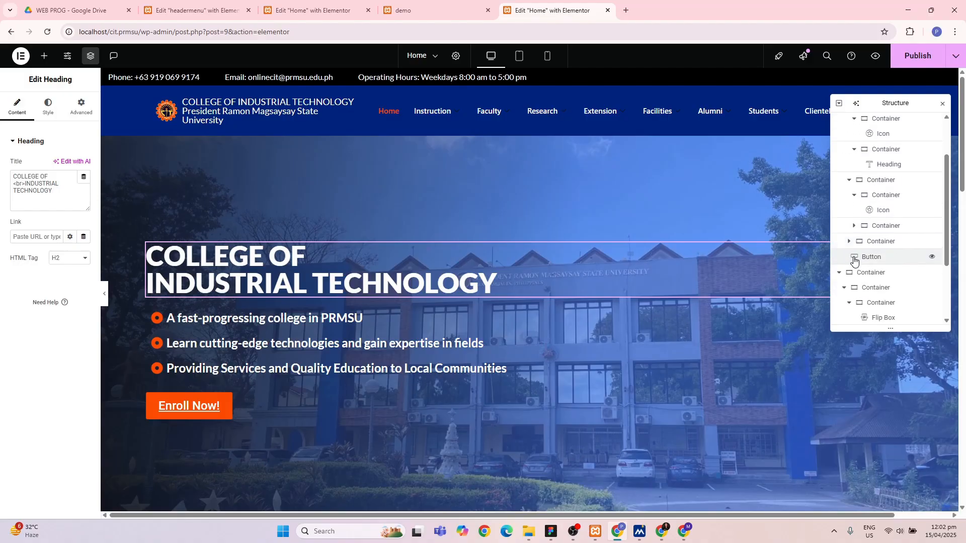
left_click(853, 228)
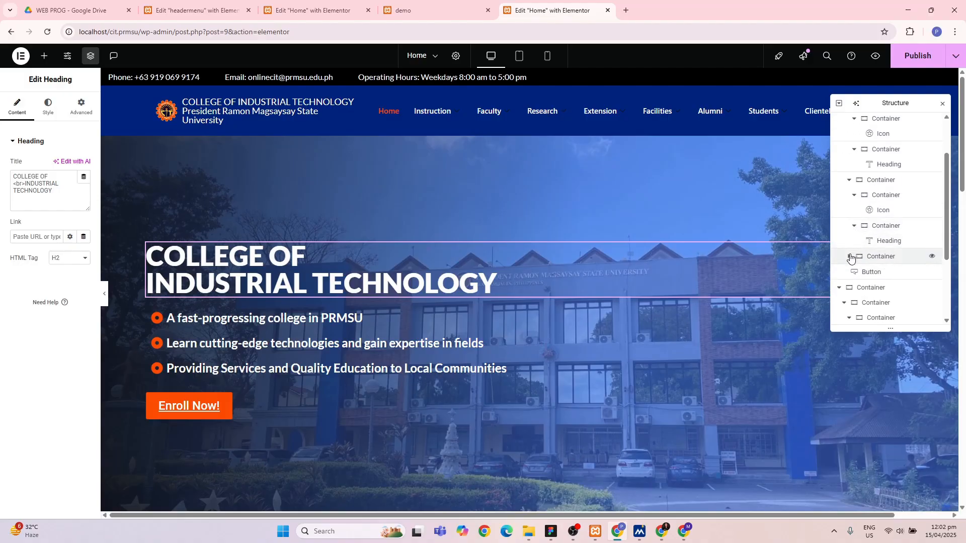
left_click(851, 256)
scroll(850, 257, "down", 1)
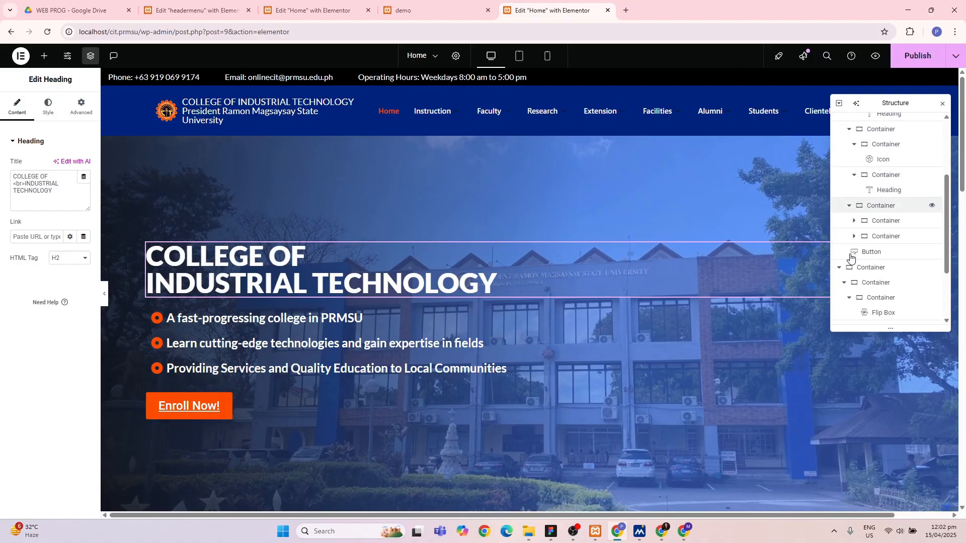
left_click(854, 220)
left_click(854, 250)
scroll(856, 251, "down", 2)
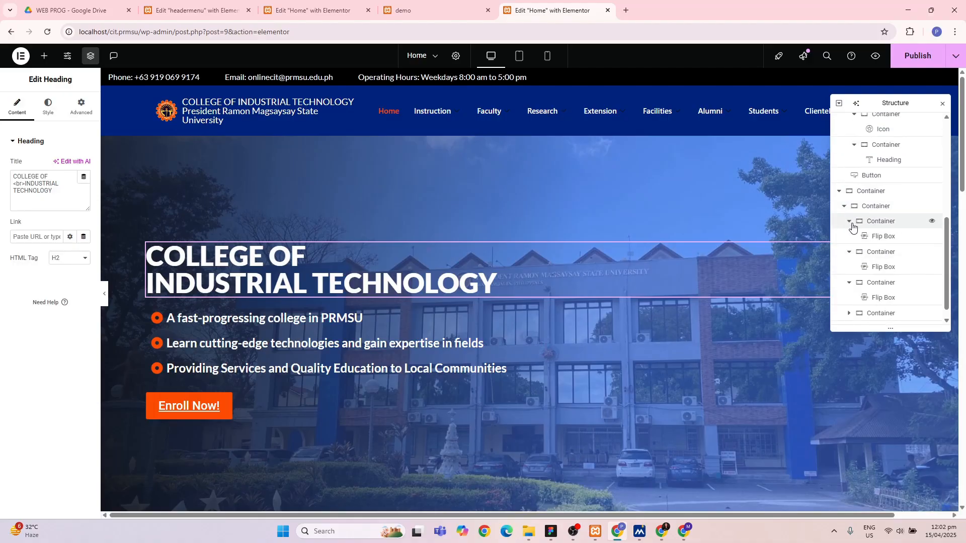
- Expand the fourth flip box container and the third section's fifth nested container, and select the image of the cooks
scroll(854, 222, "down", 1)
left_click(849, 301)
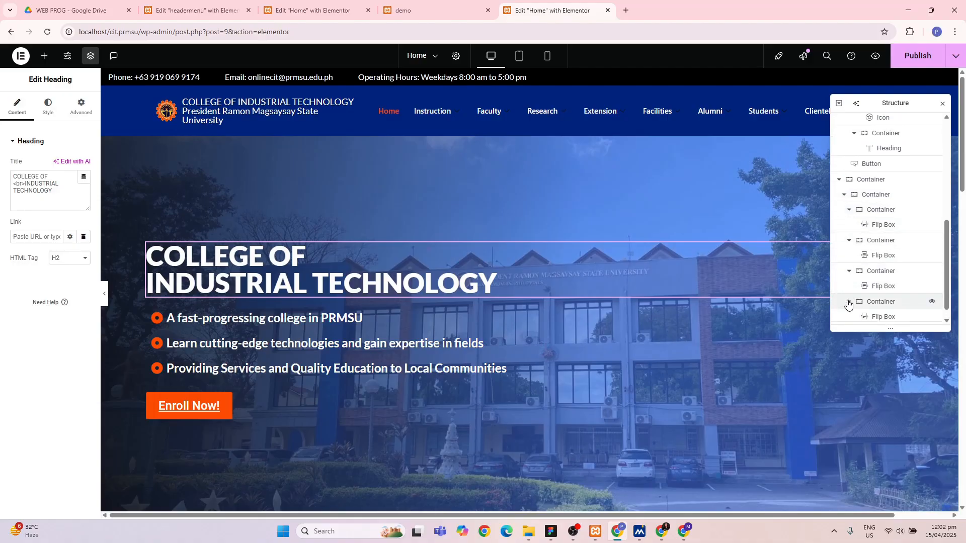
scroll(848, 312, "down", 1)
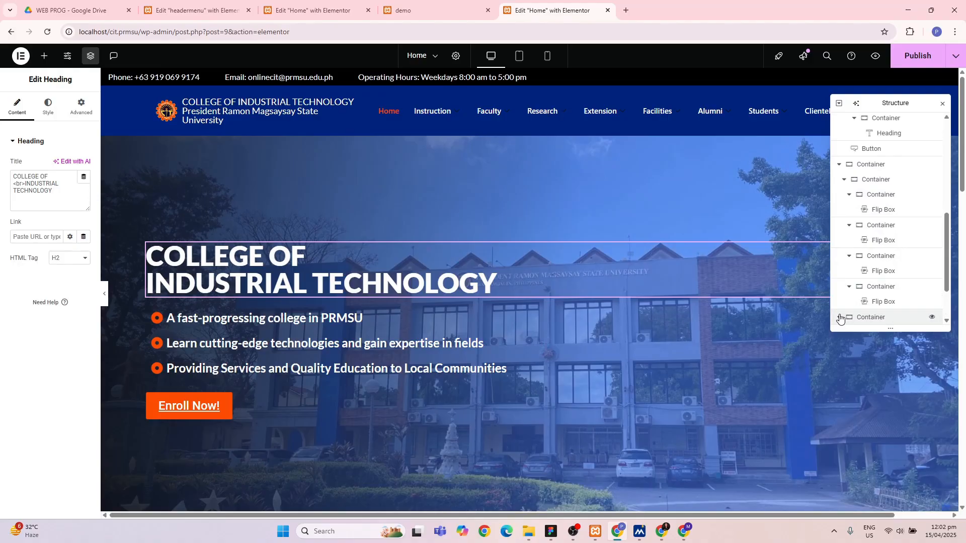
left_click(840, 317)
scroll(846, 312, "down", 2)
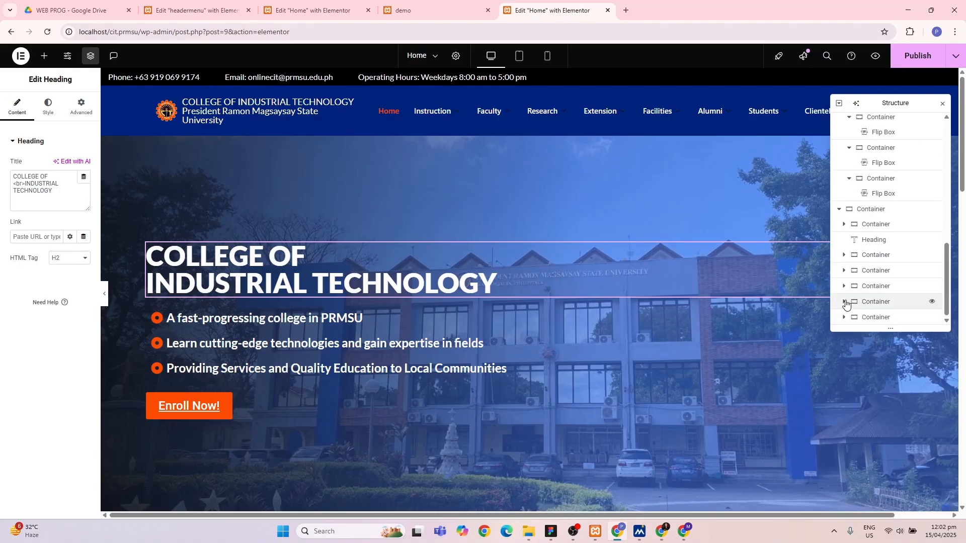
left_click(845, 302)
scroll(845, 302, "down", 2)
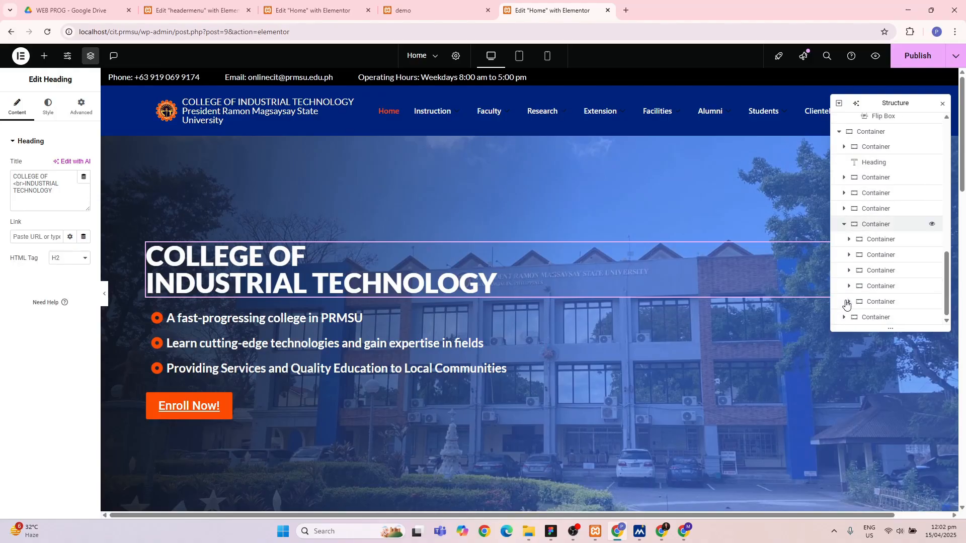
left_click(850, 241)
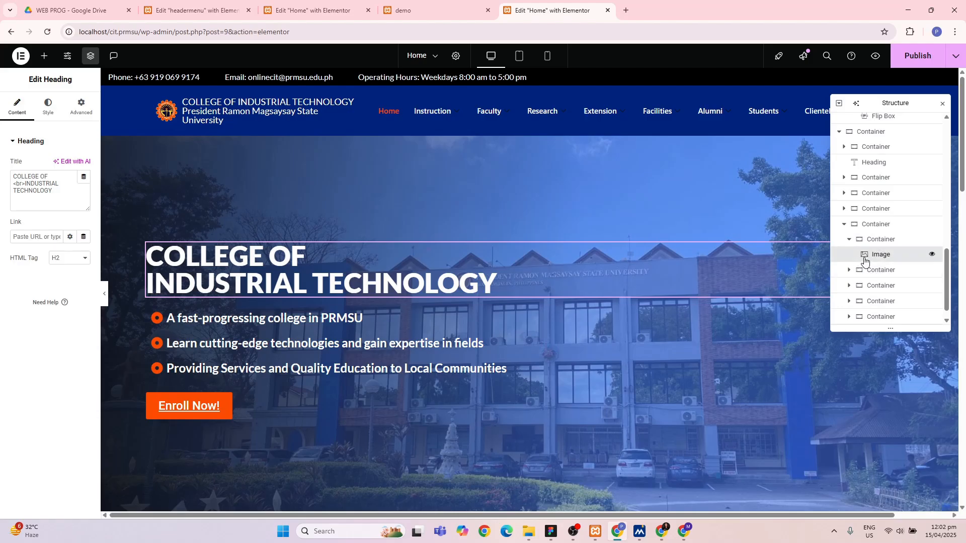
left_click(865, 262)
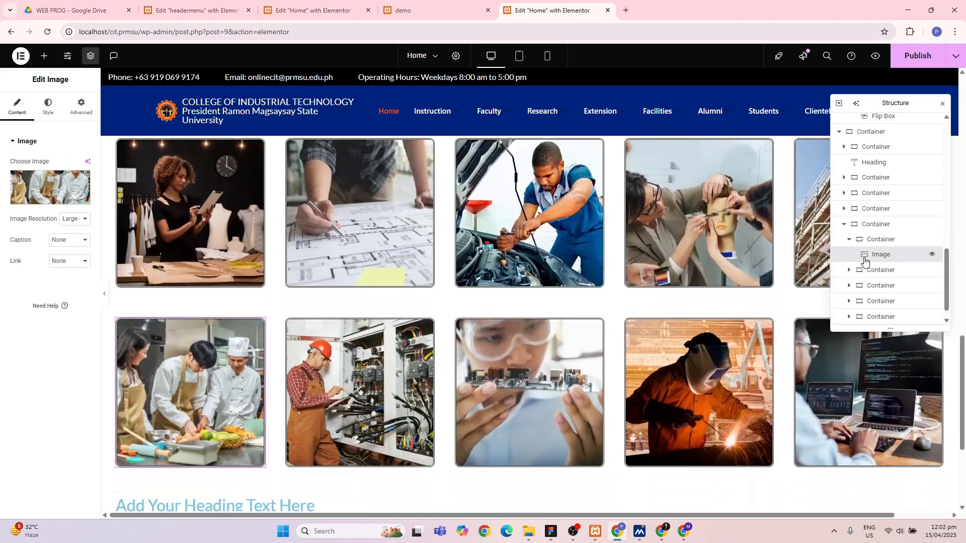
- Select the reference page's hero container and examine its layout and background image settings
scroll(865, 263, "up", 7)
scroll(555, 189, "up", 18)
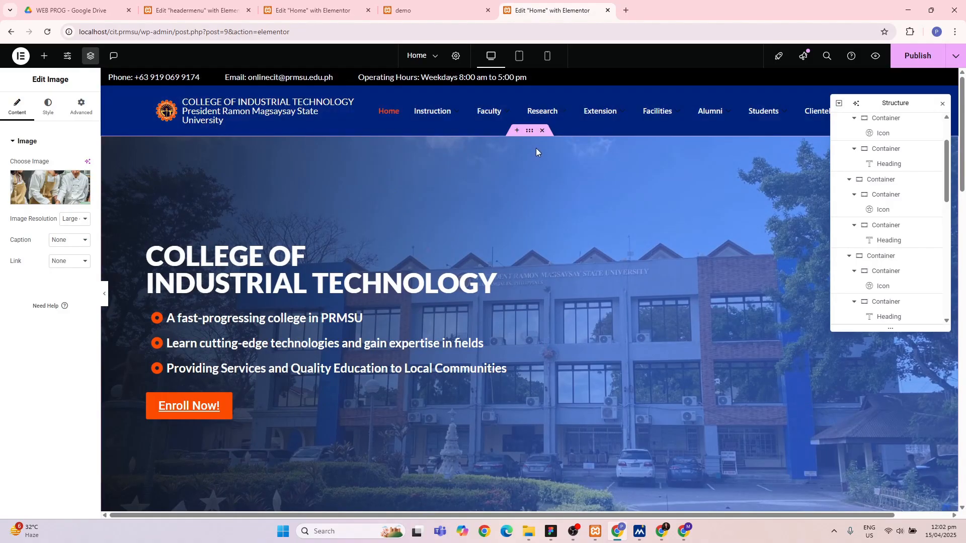
left_click(529, 132)
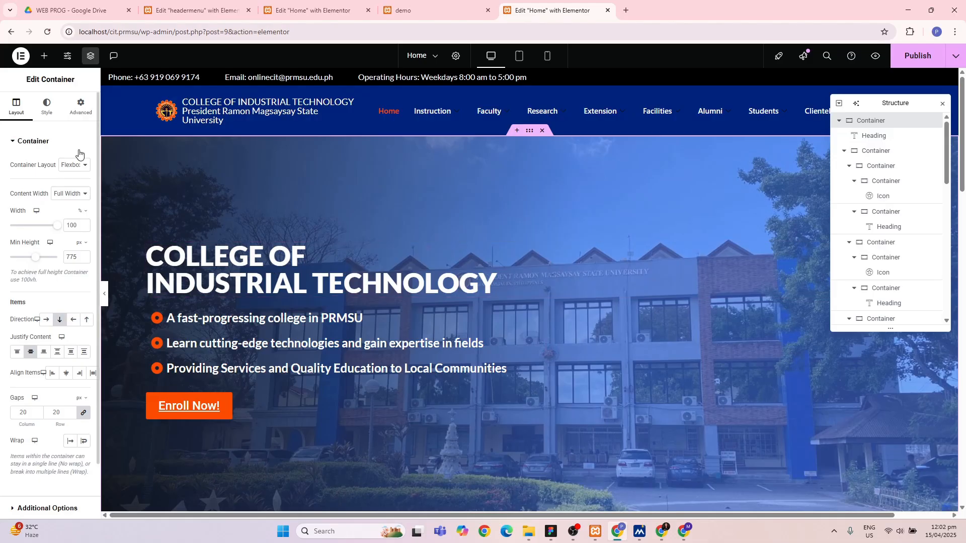
left_click(44, 109)
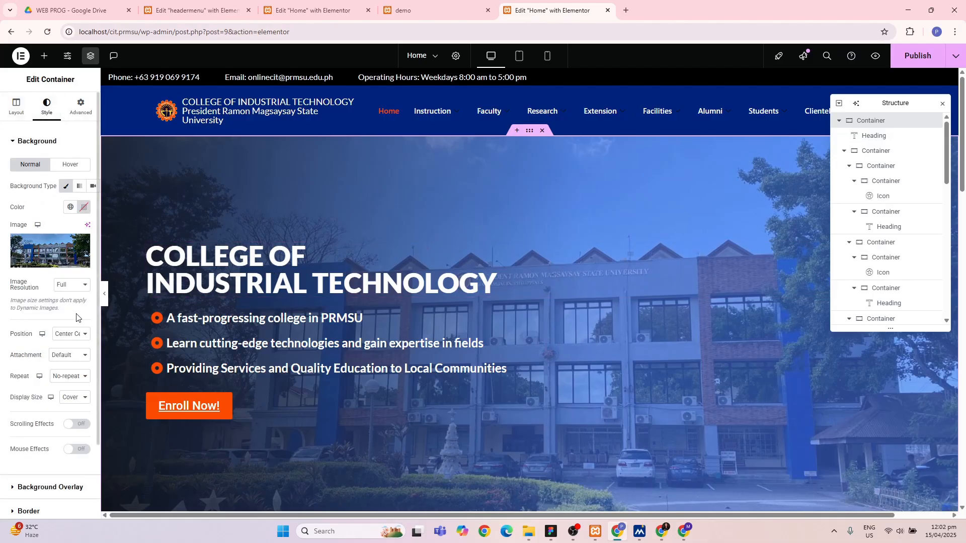
scroll(75, 305, "down", 1)
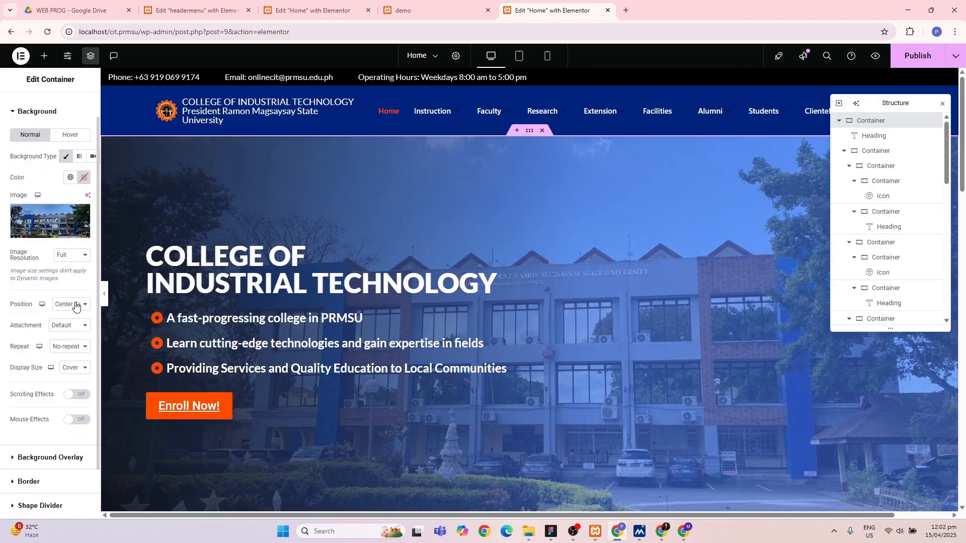
scroll(76, 306, "down", 1)
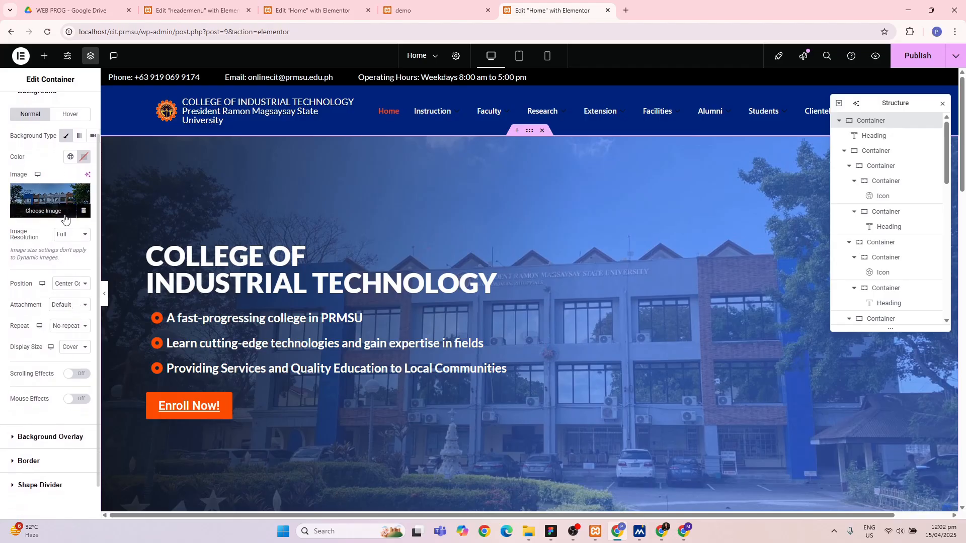
scroll(65, 218, "up", 2)
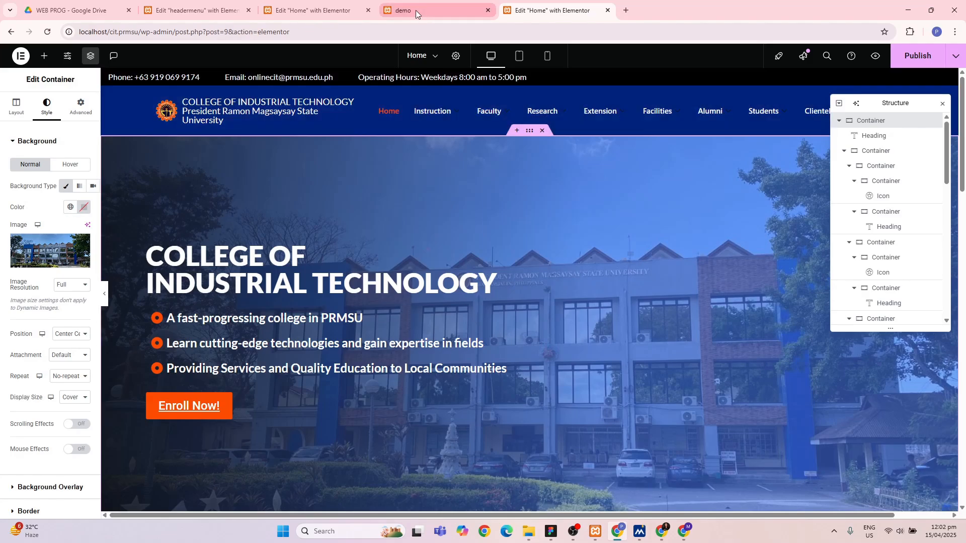
- Compare the demo Home page's container with the reference site's headermenu and Home pages in the other browser tabs
left_click(321, 13)
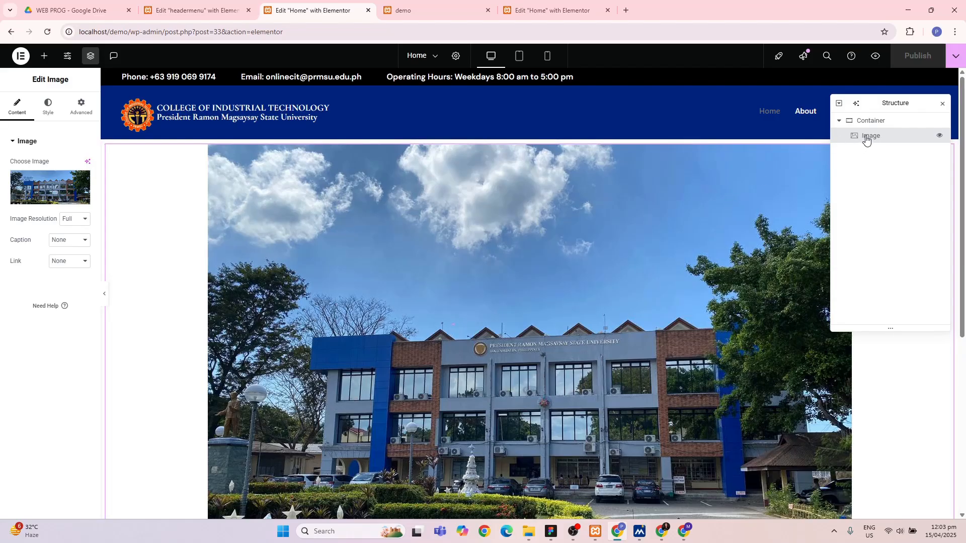
left_click(848, 123)
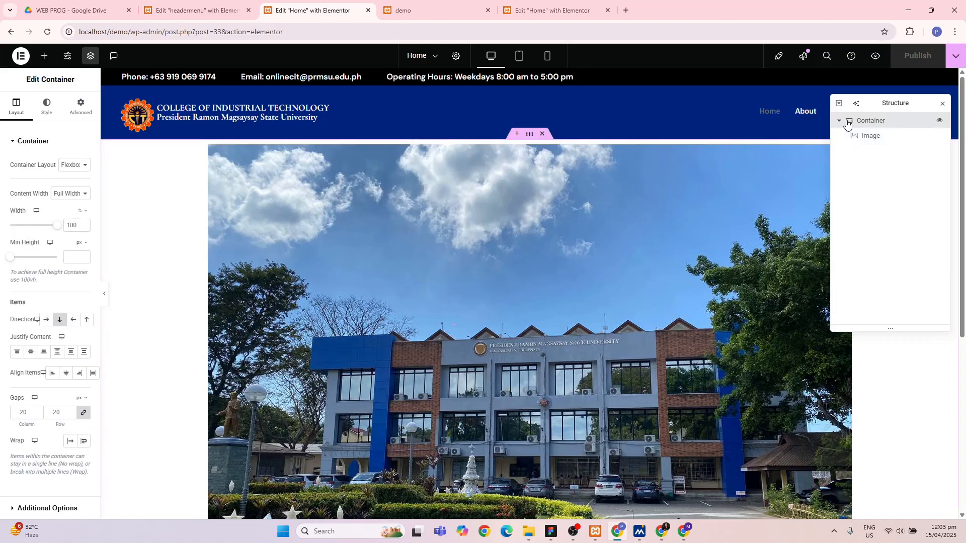
left_click(196, 10)
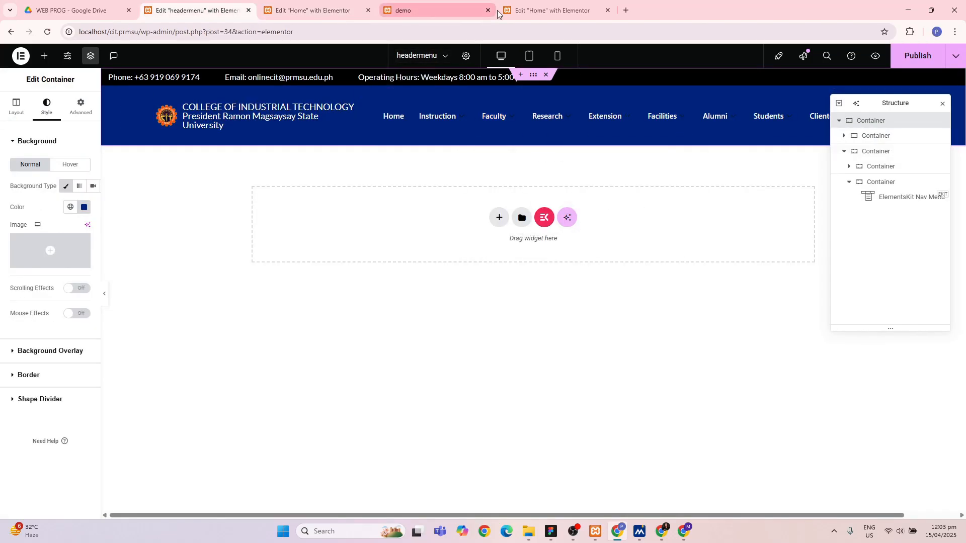
left_click(544, 16)
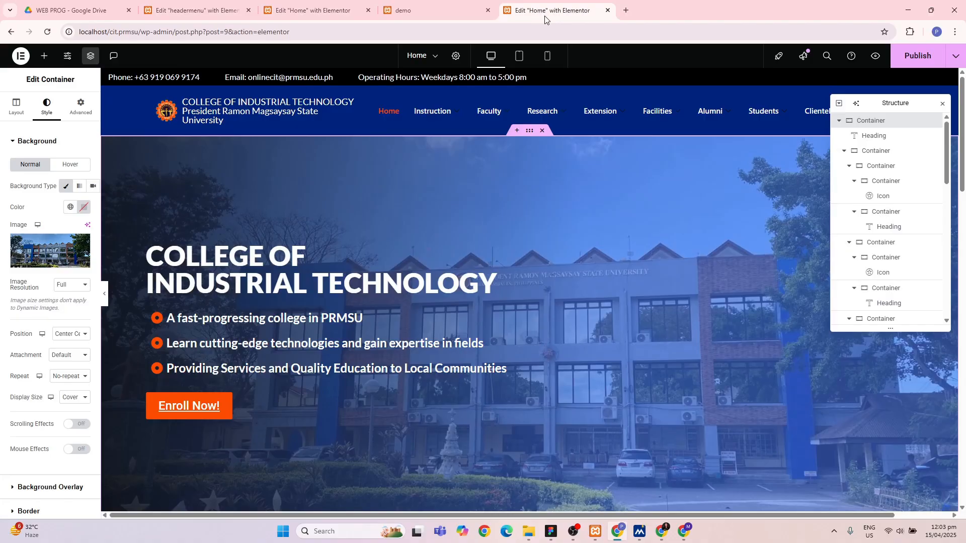
left_click(211, 11)
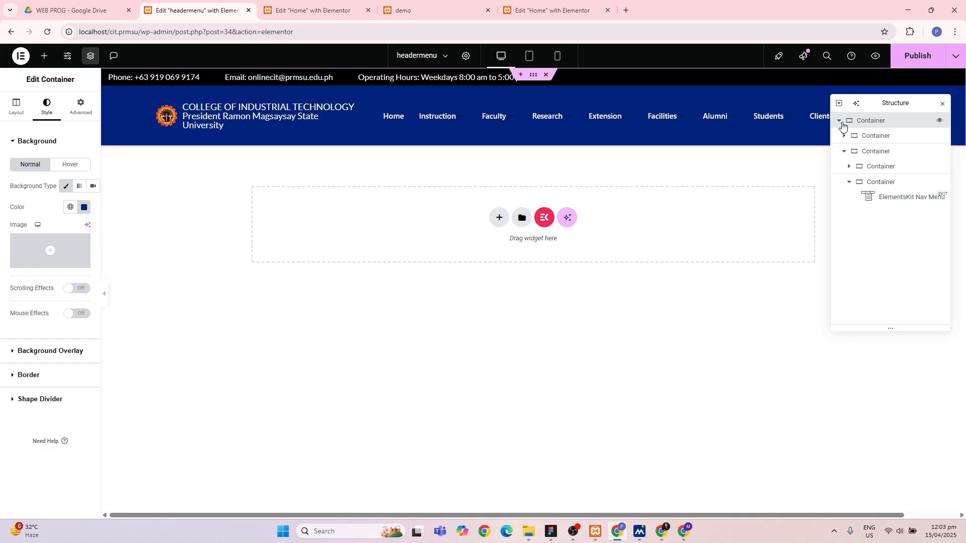
- Return to the demo Home page editor and delete the building image from its container
left_click(302, 7)
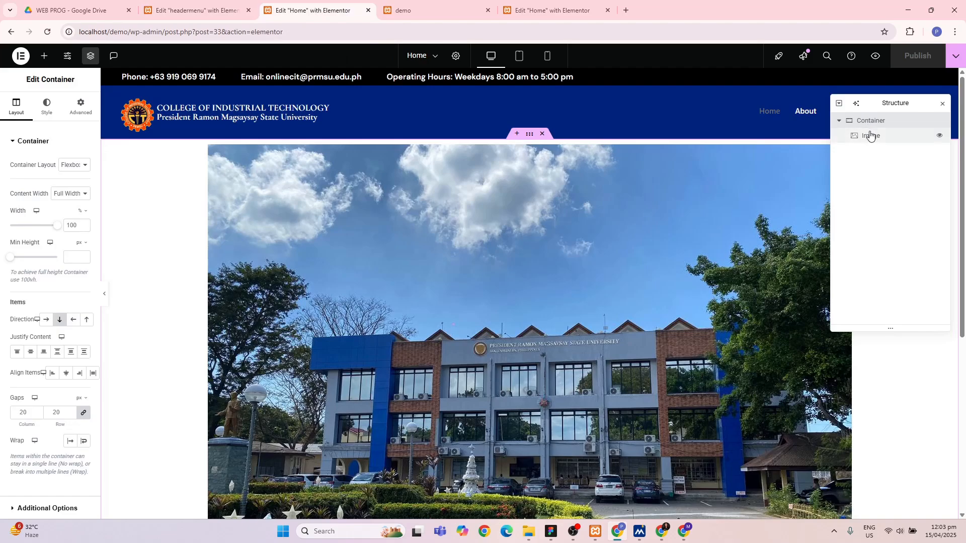
left_click(872, 139)
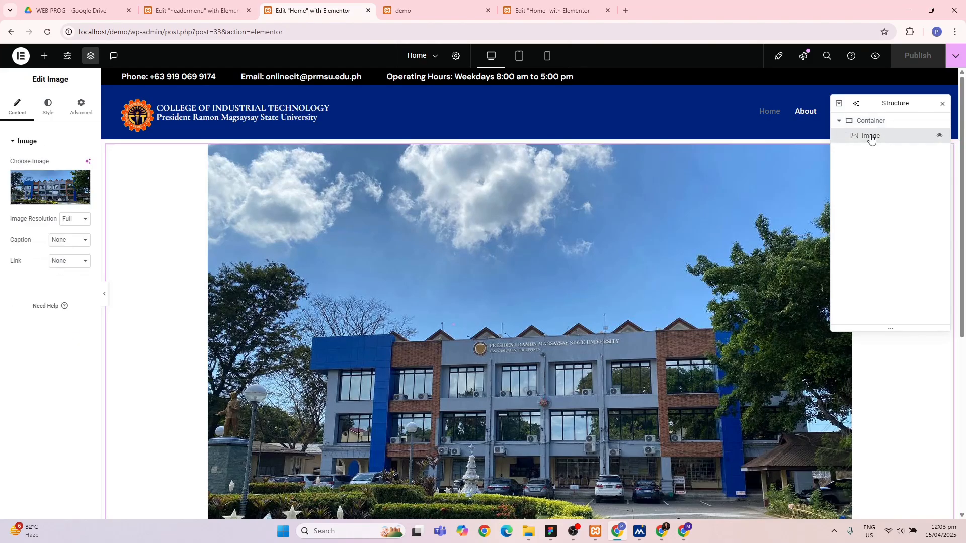
key("Delete")
- Give the demo page's empty container a classic background using the building photo PRMSU.jpg, checking the reference Home page's background settings
left_click(866, 123)
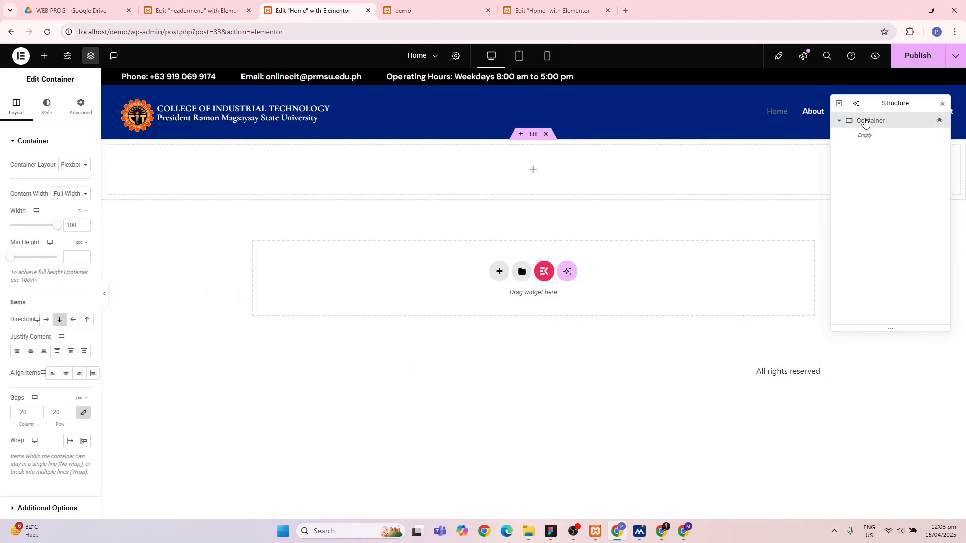
left_click(47, 109)
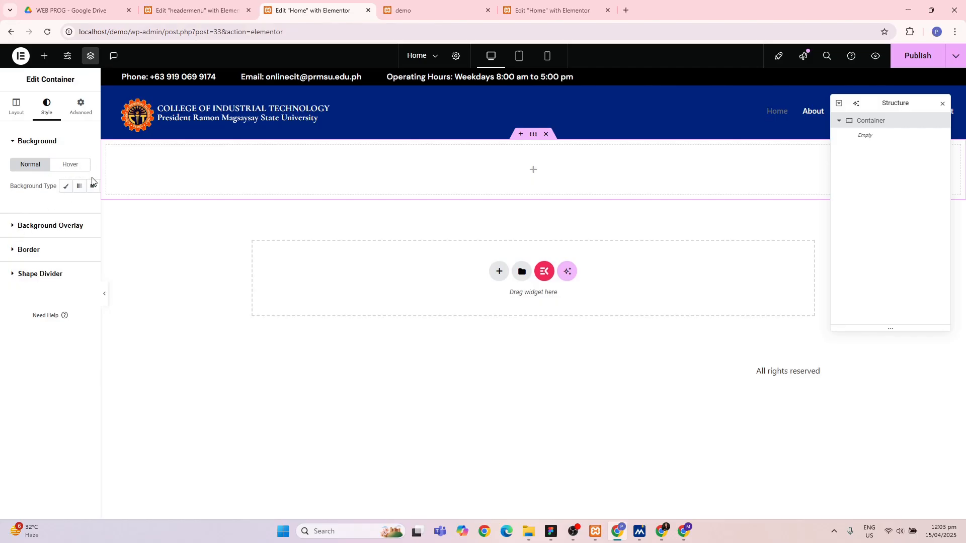
left_click(196, 3)
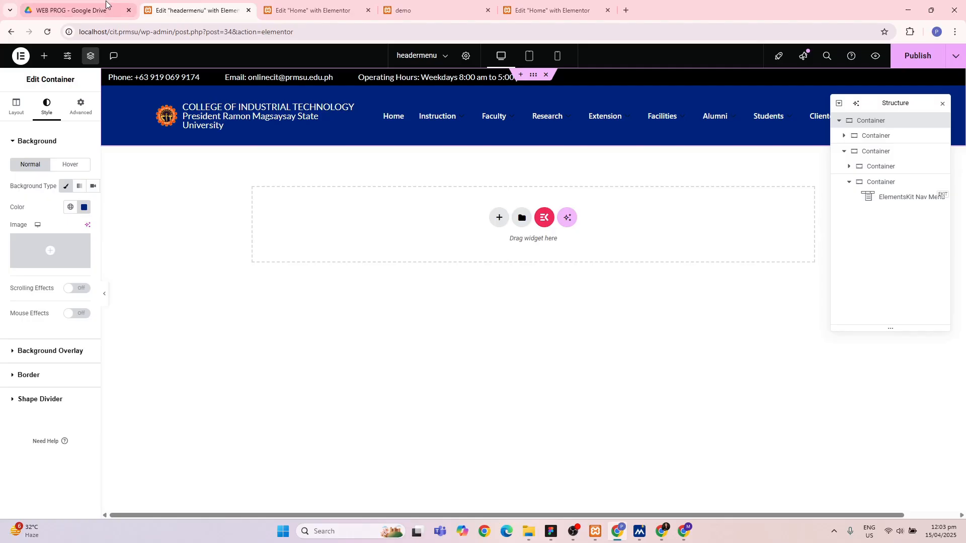
left_click(544, 5)
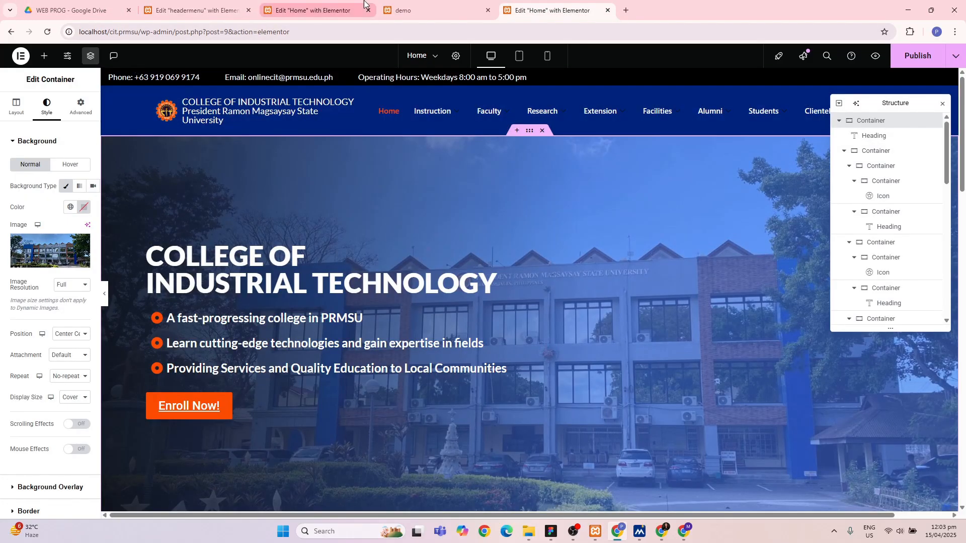
left_click(334, 10)
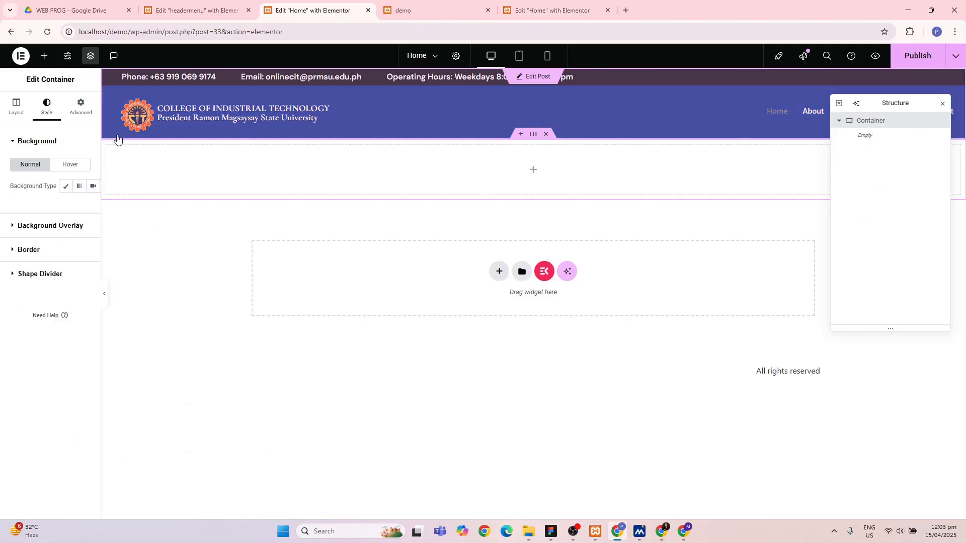
left_click(65, 186)
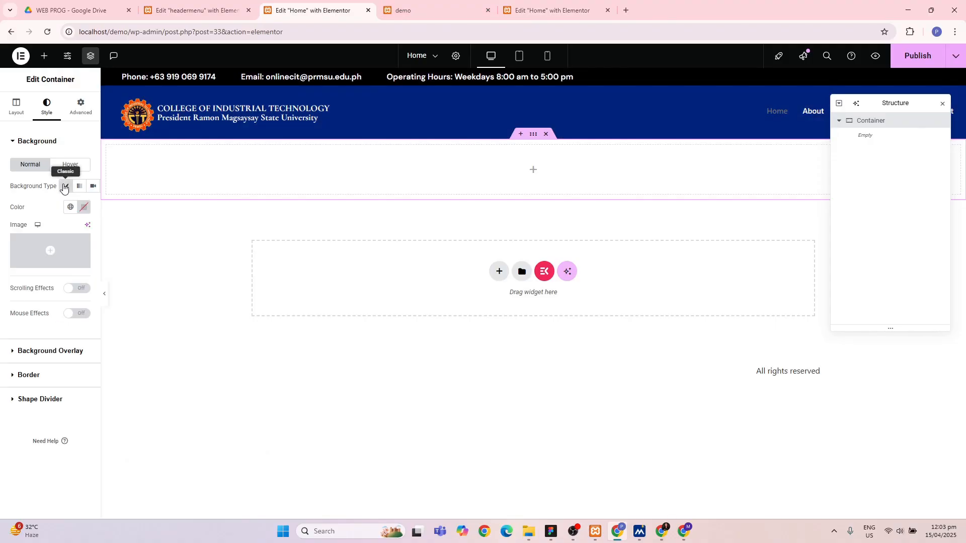
left_click(44, 262)
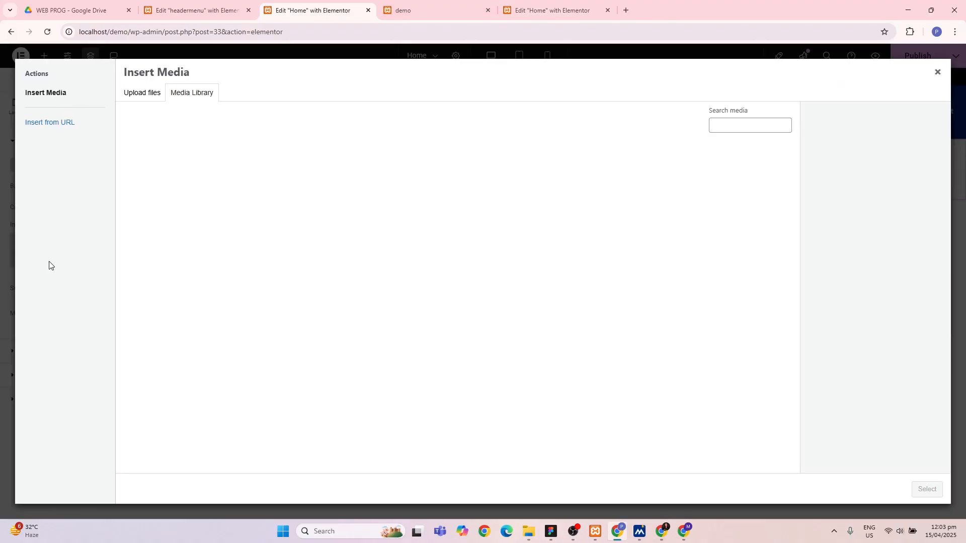
left_click(181, 197)
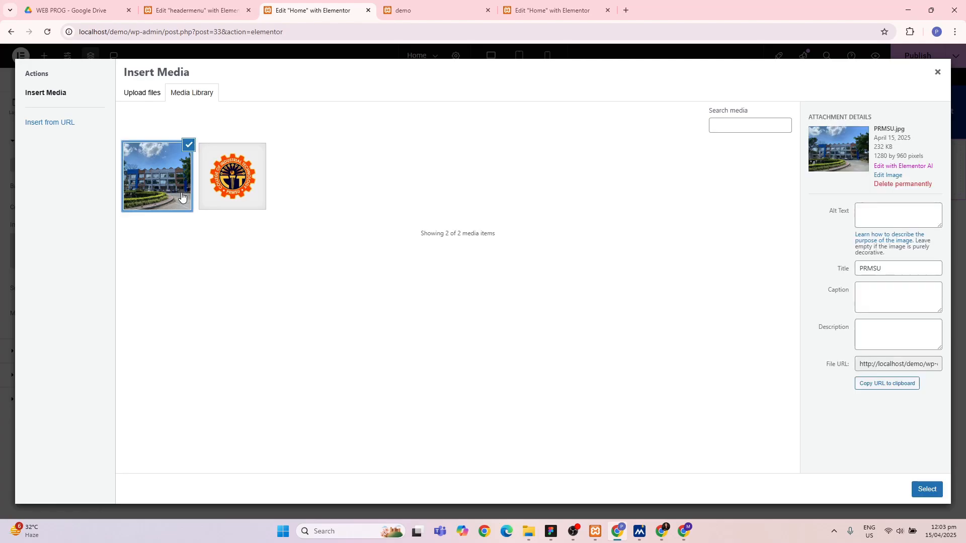
left_click(927, 490)
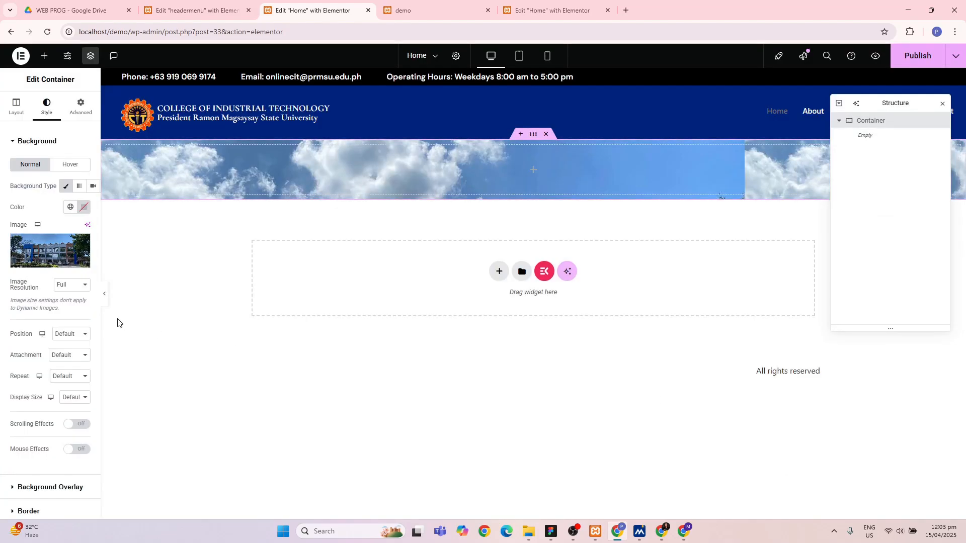
- Match the reference hero's background settings on the demo container: position Center Center and repeat No-repeat, leaving attachment at Default
left_click(175, 6)
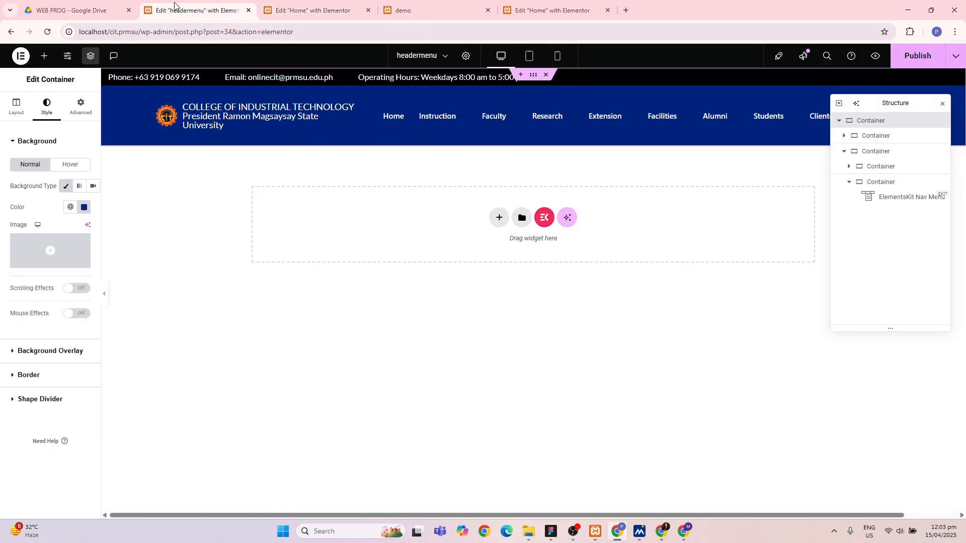
left_click(546, 13)
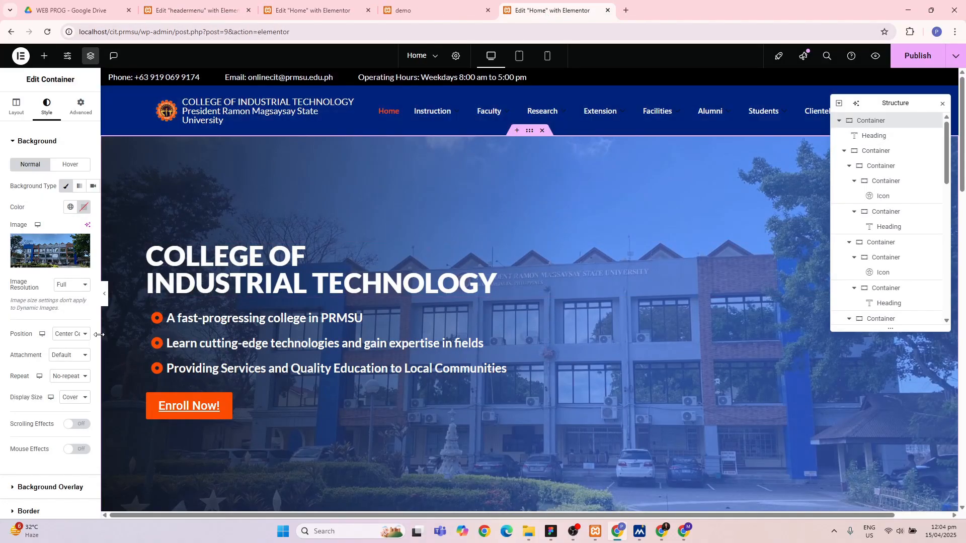
left_click(310, 10)
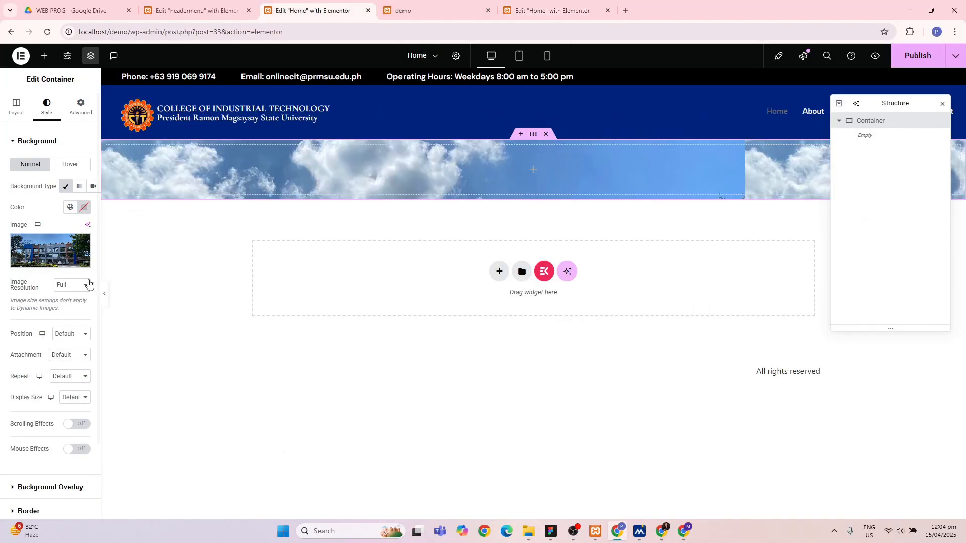
left_click(86, 335)
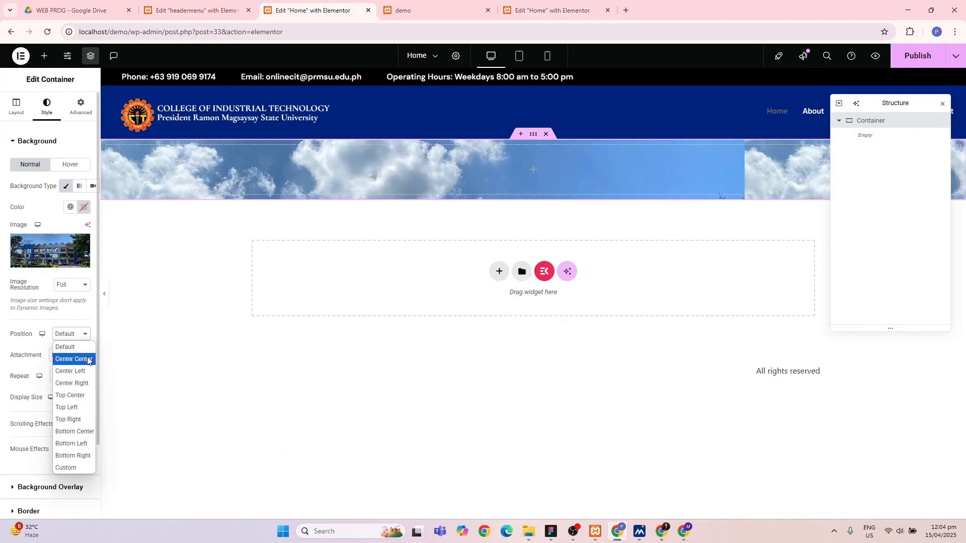
left_click(86, 358)
left_click(82, 356)
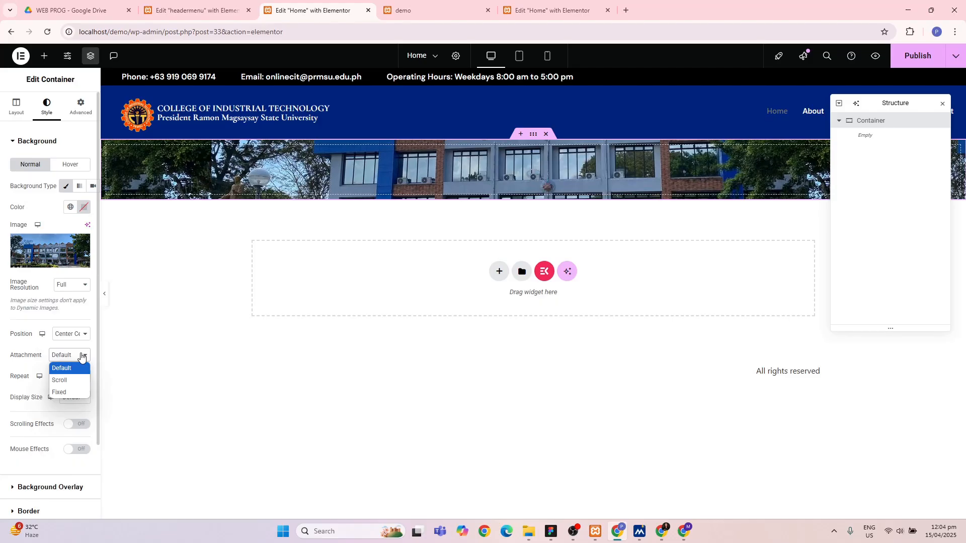
left_click(80, 355)
left_click(83, 376)
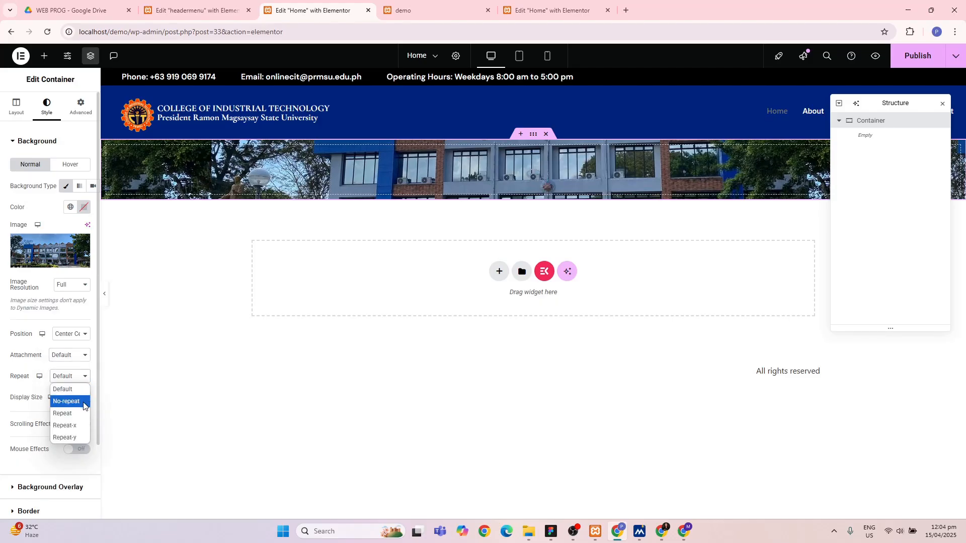
left_click(84, 402)
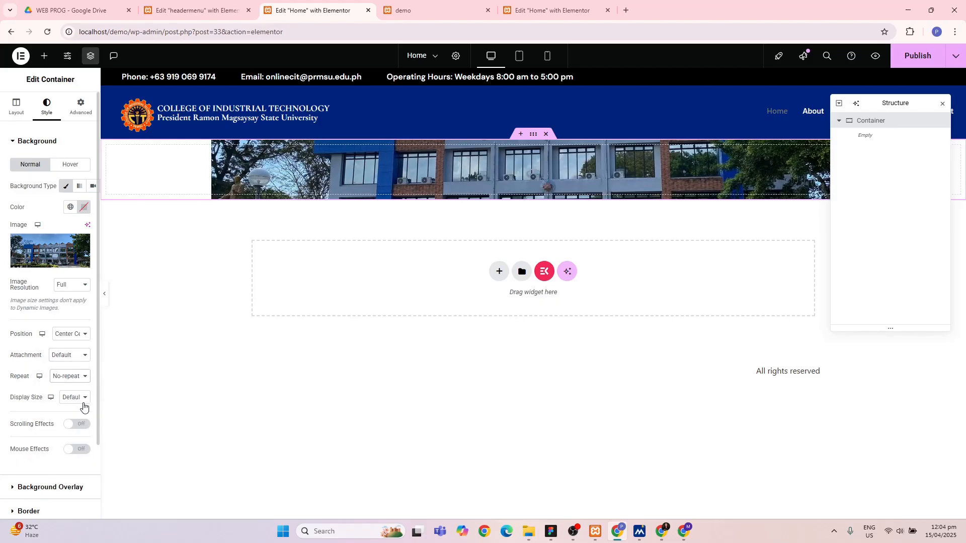
- Check the reference hero's background display size and set the demo container's display size to Cover
left_click(207, 9)
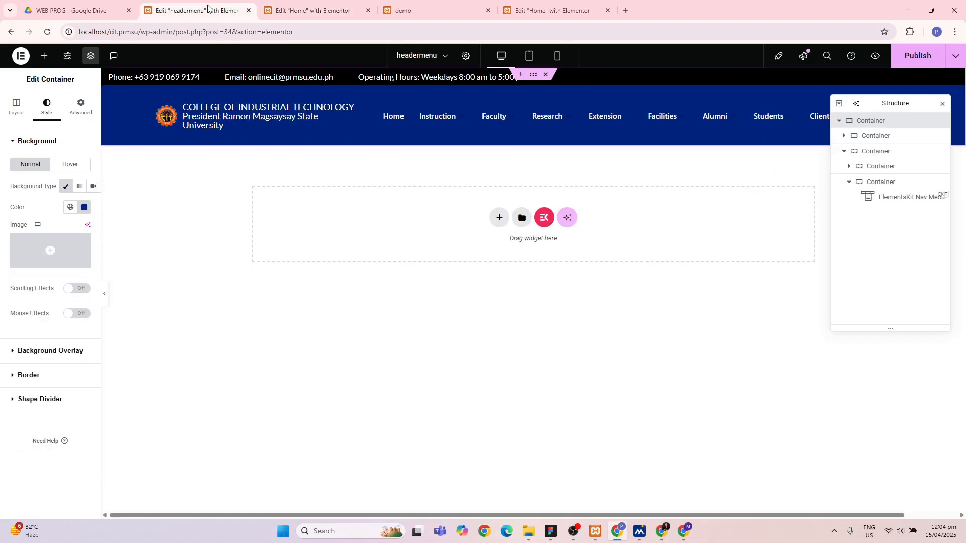
left_click(312, 10)
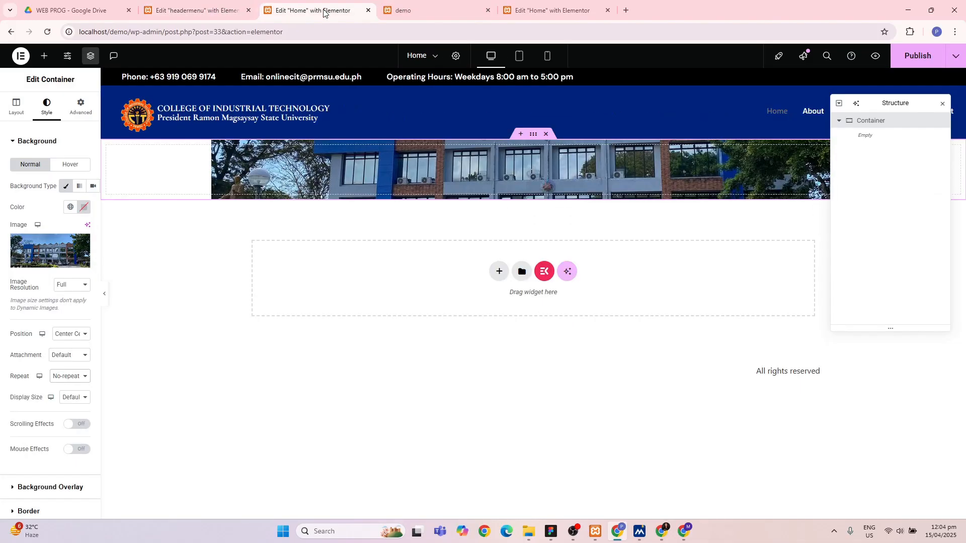
left_click(517, 4)
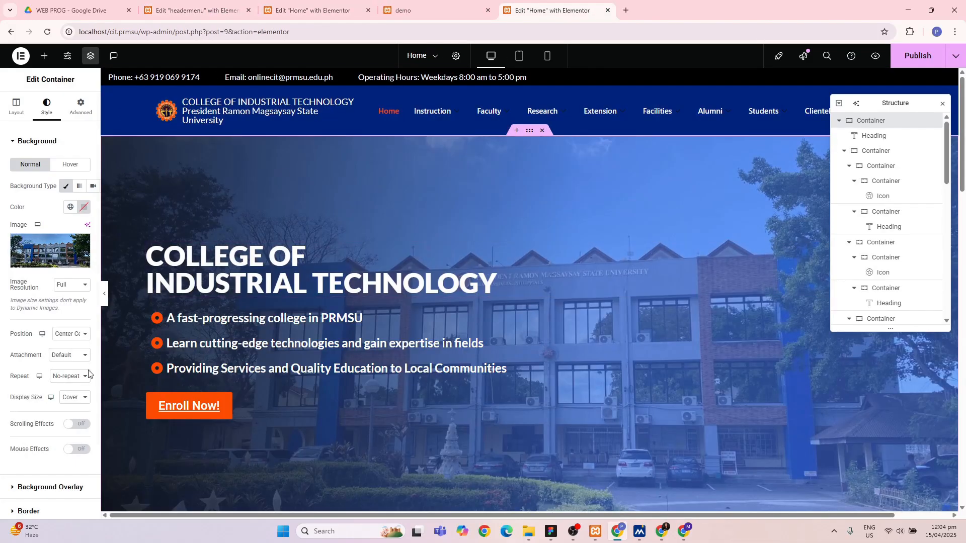
left_click(300, 8)
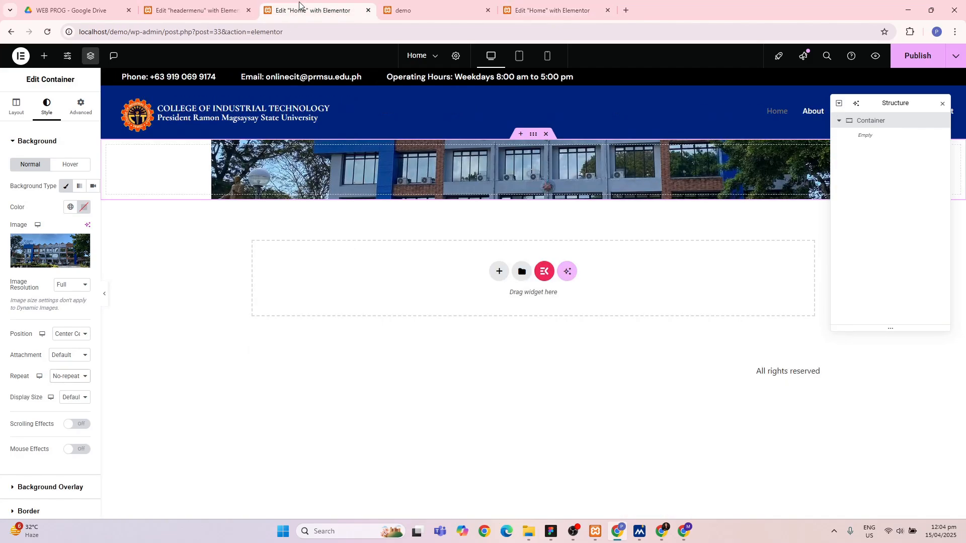
left_click(82, 397)
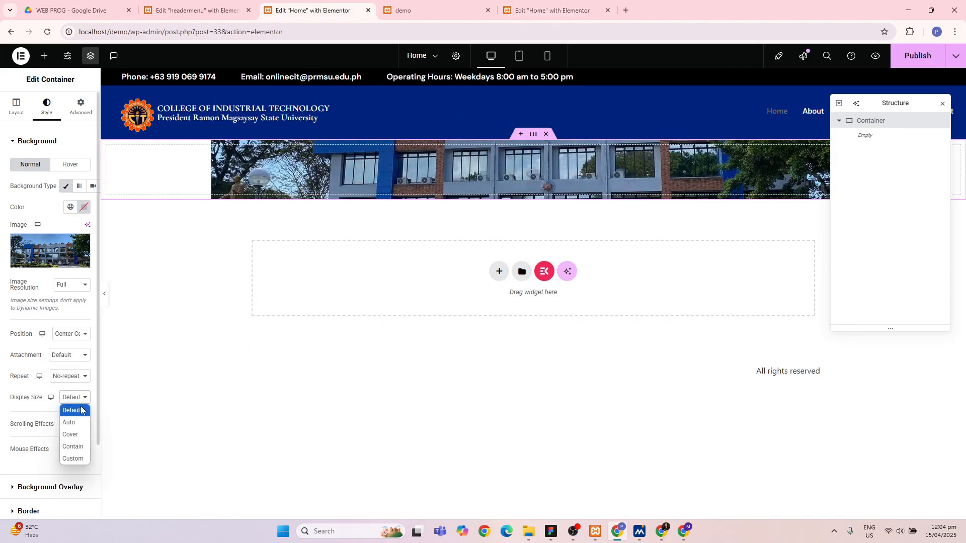
left_click(79, 434)
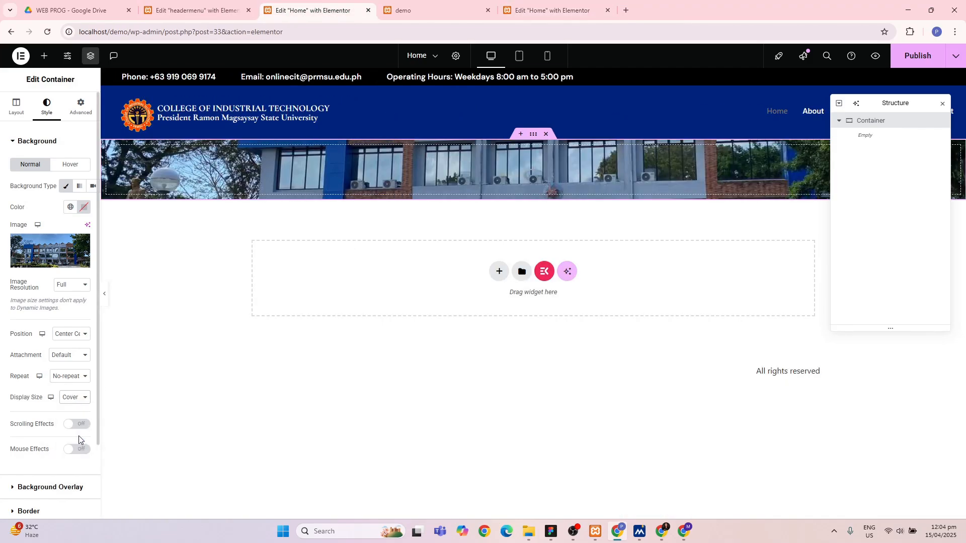
- Look up the reference hero container's layout settings and set the demo container's minimum height to 775 px
left_click(551, 11)
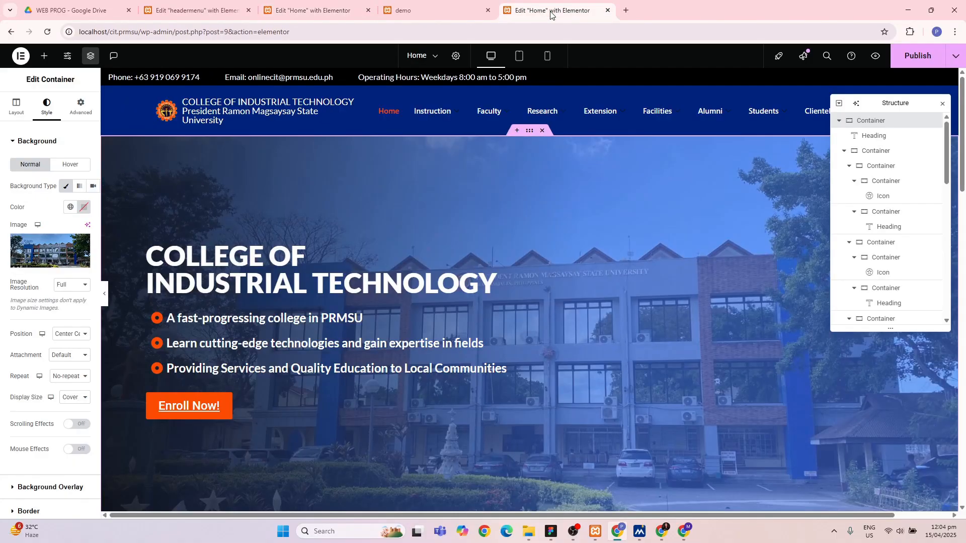
left_click(449, 16)
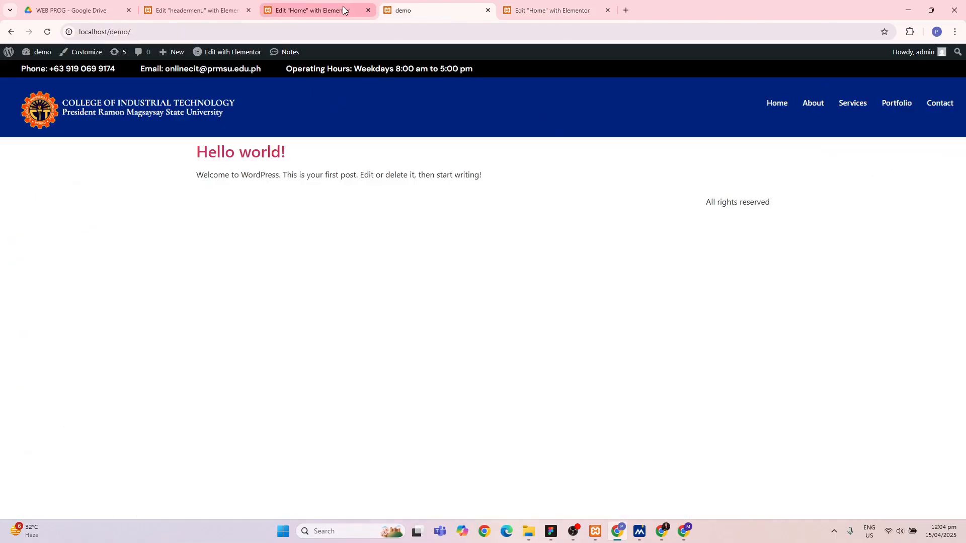
left_click(554, 10)
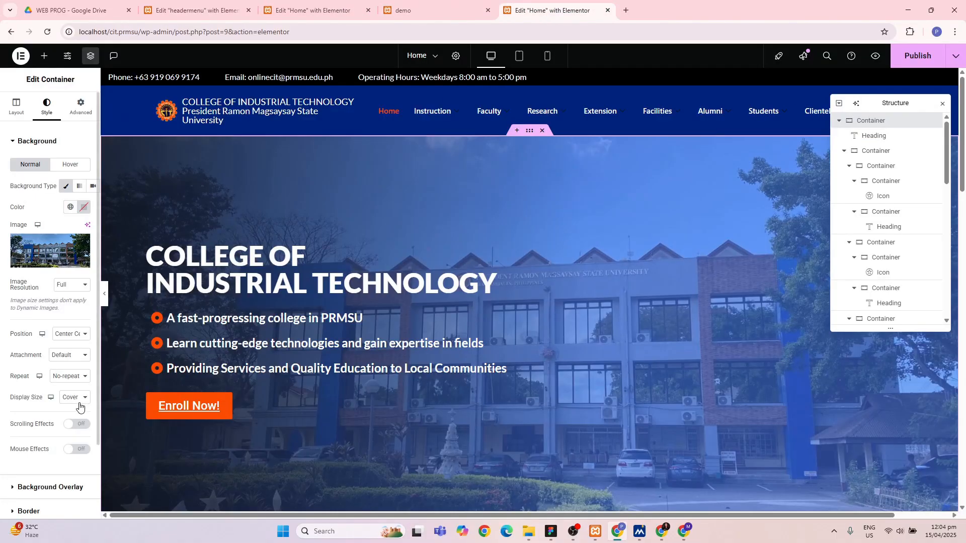
scroll(79, 407, "down", 2)
scroll(79, 407, "up", 2)
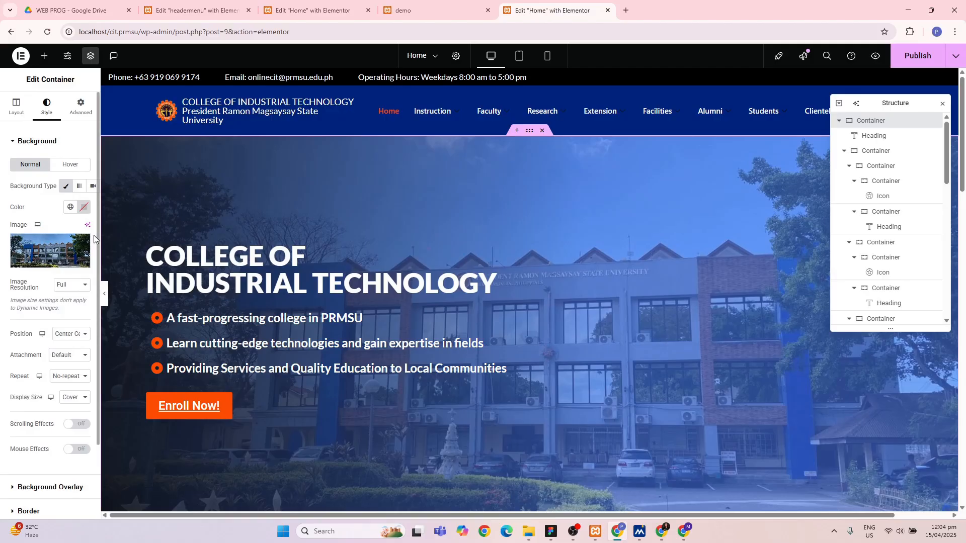
left_click(18, 106)
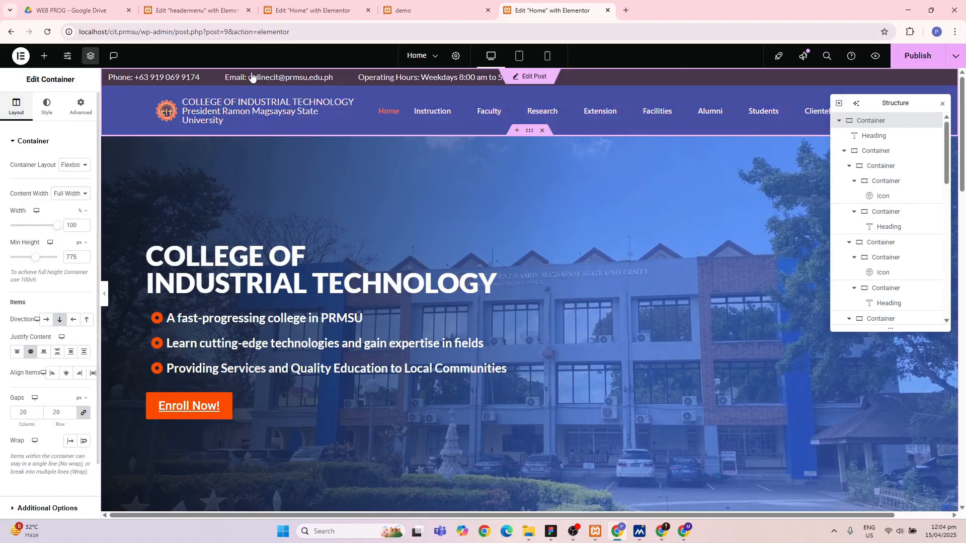
left_click(202, 11)
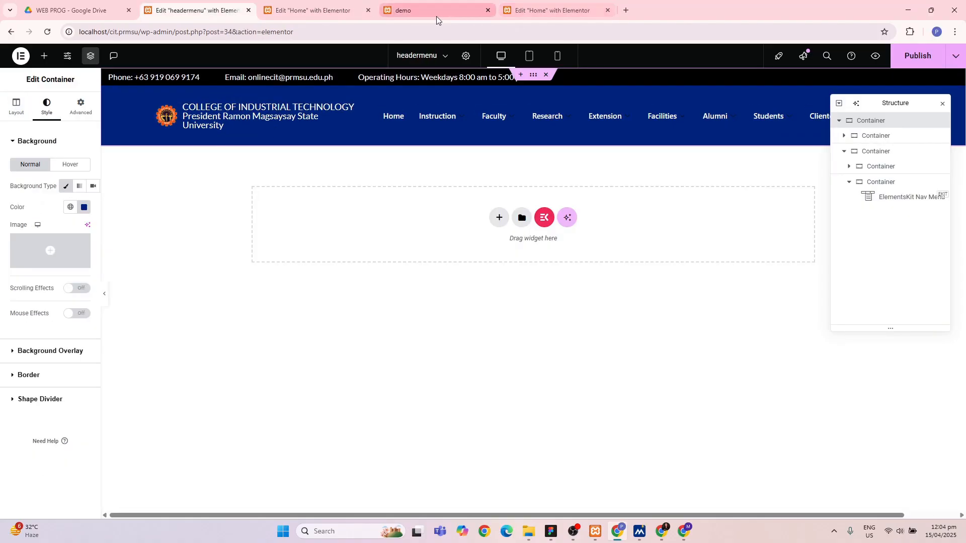
left_click(307, 13)
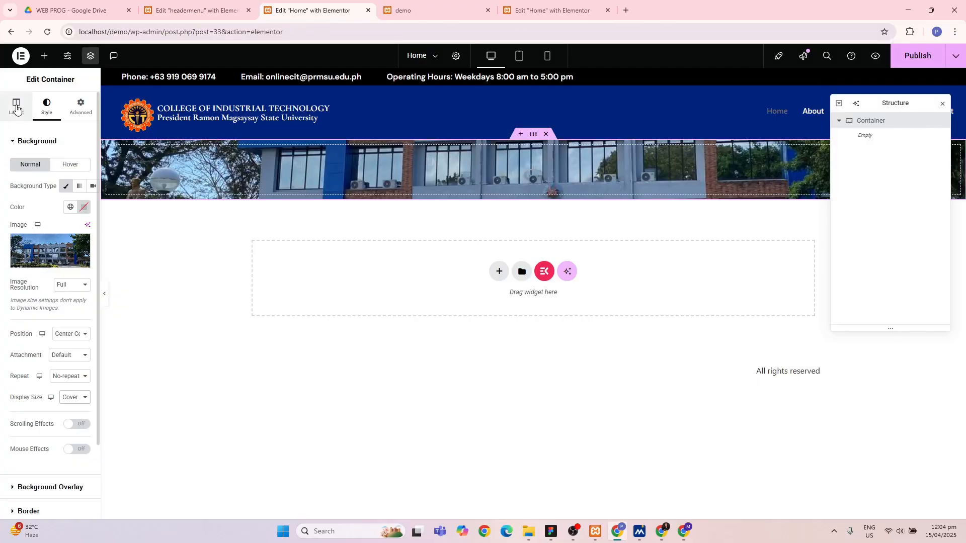
left_click(16, 107)
left_click(73, 259)
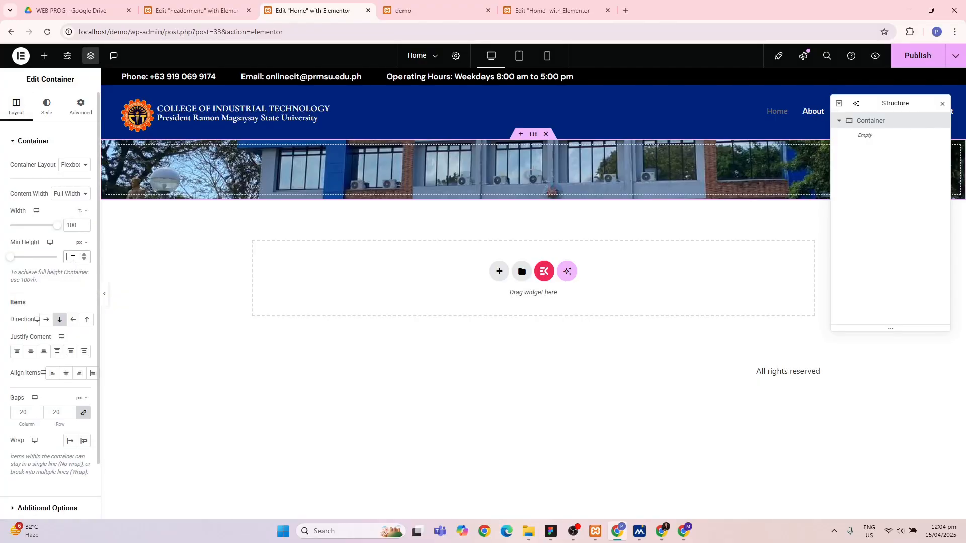
type("775")
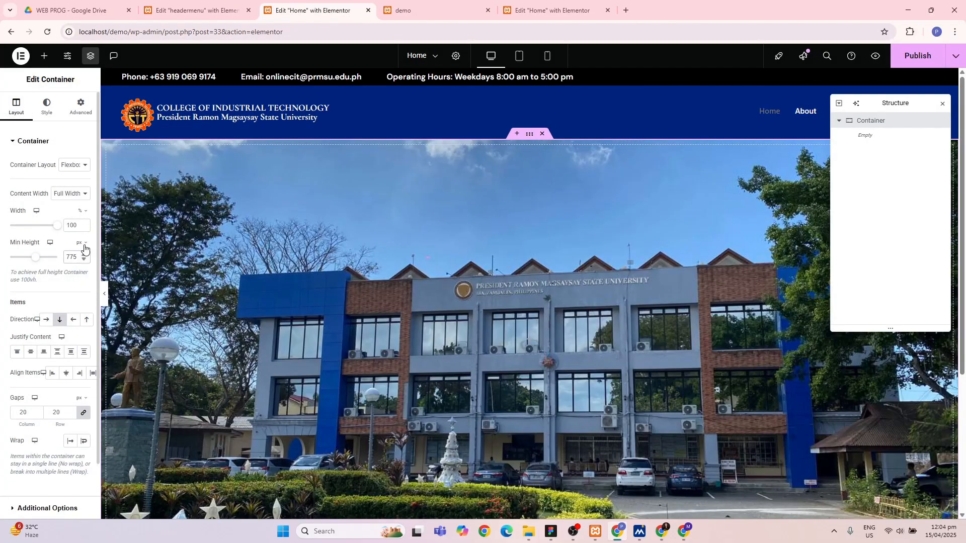
scroll(264, 264, "down", 4)
scroll(263, 264, "up", 4)
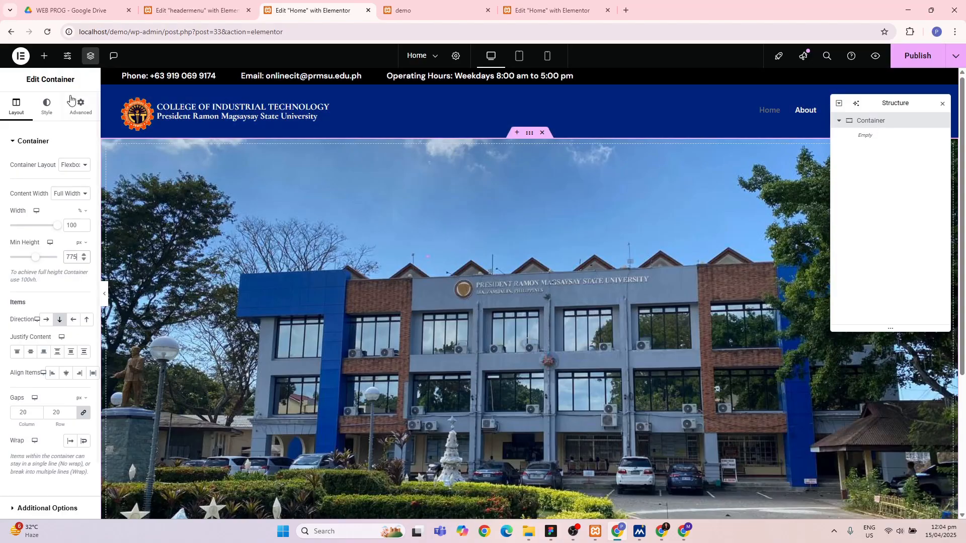
- Reopen the demo container's background style settings and inspect the full extent of the building photo on the page
left_click(44, 105)
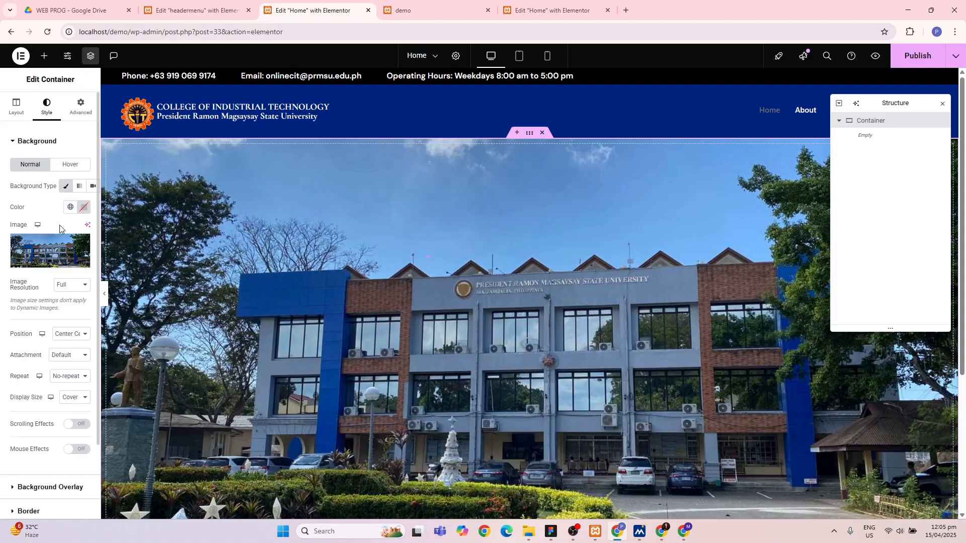
mouse_move(76, 255)
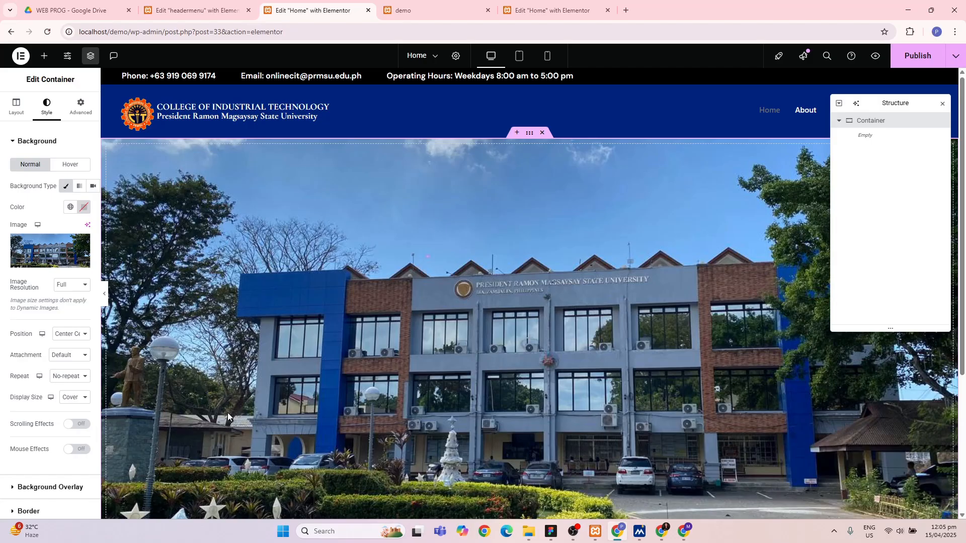
scroll(250, 351, "down", 1)
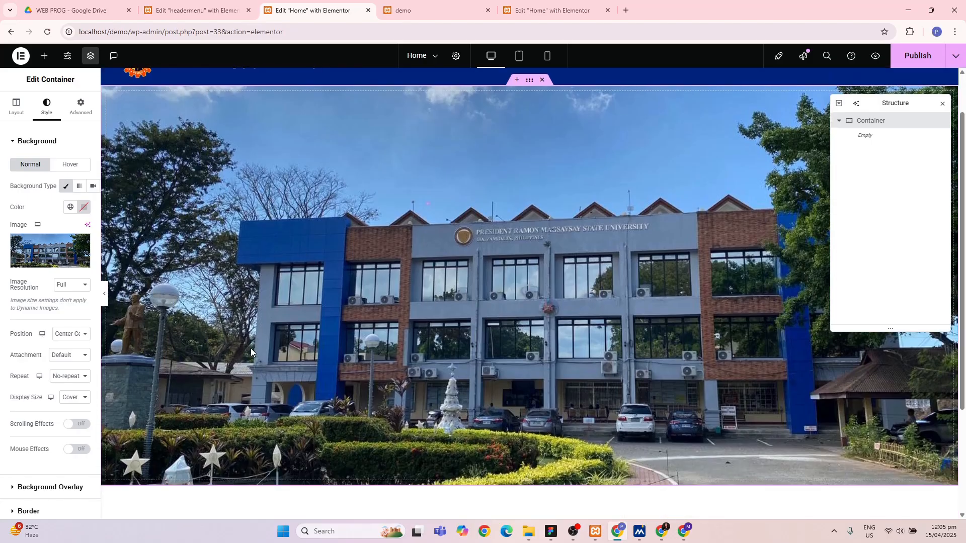
- Compare the demo hero container's photo background with the reference Home page's hero and return to the demo page
scroll(250, 351, "up", 1)
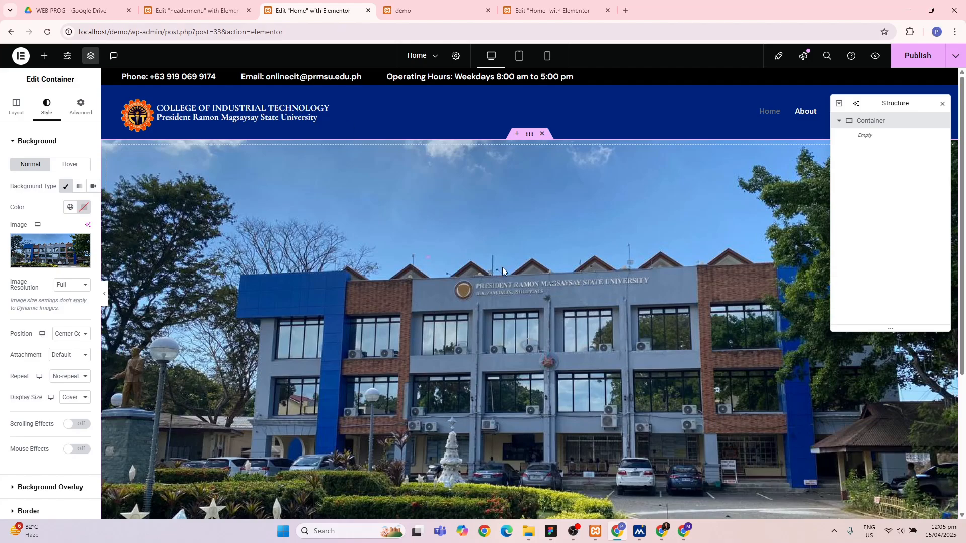
left_click(517, 15)
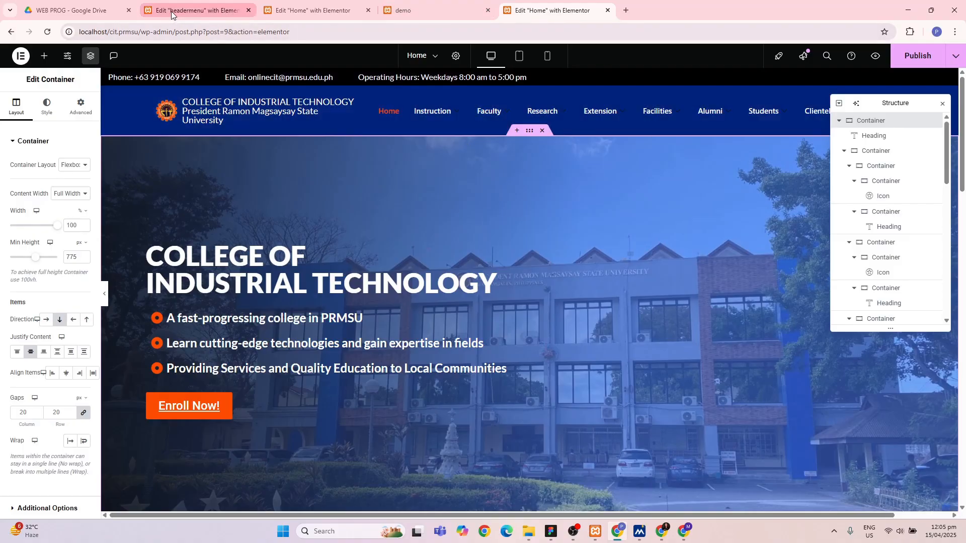
left_click(171, 11)
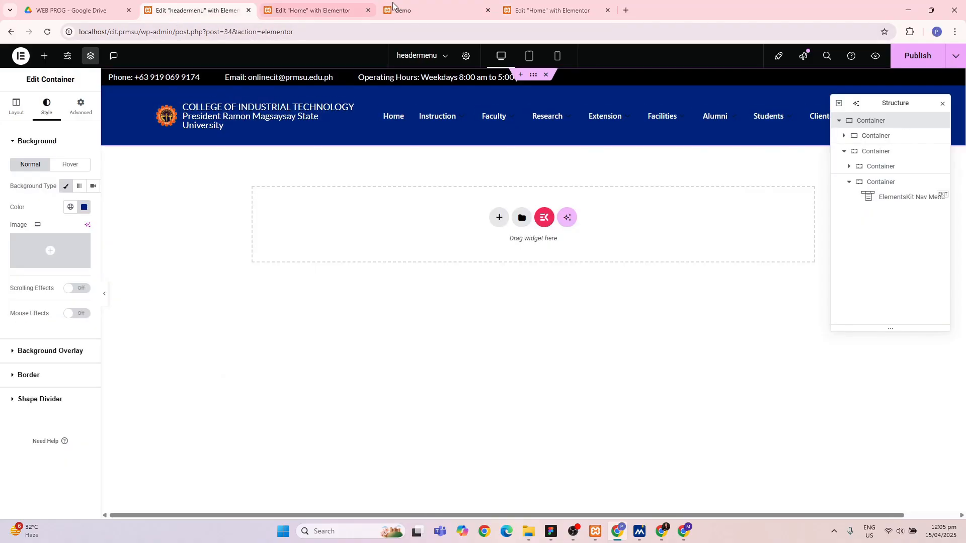
left_click(322, 10)
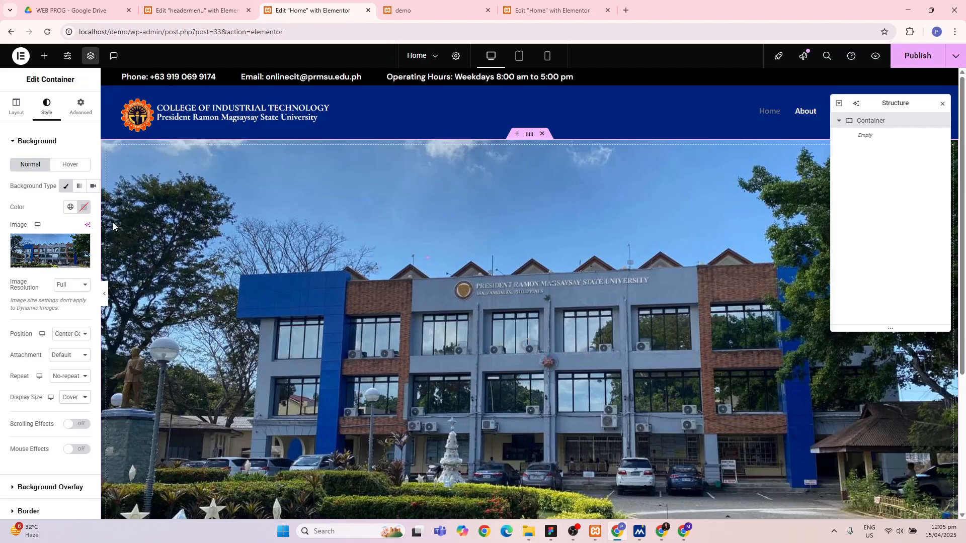
left_click(79, 186)
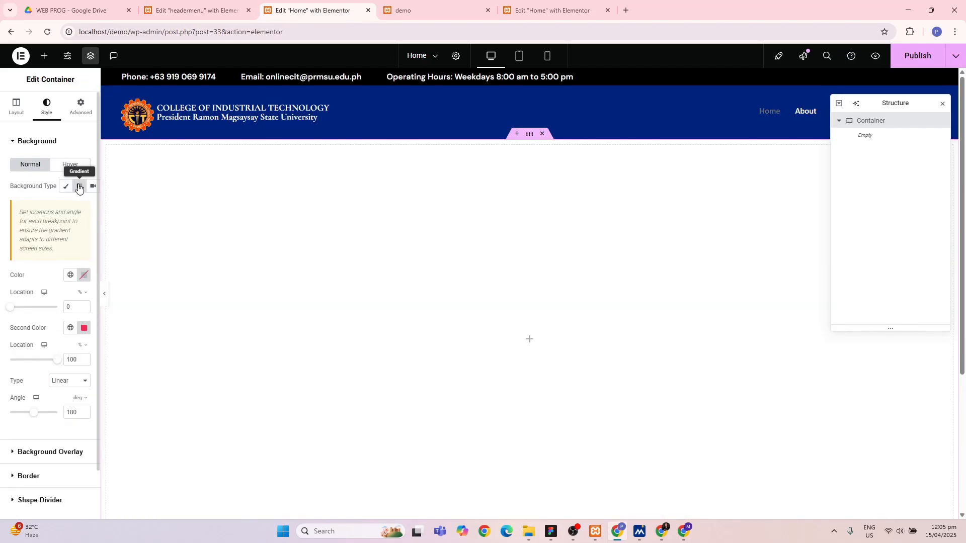
left_click(83, 279)
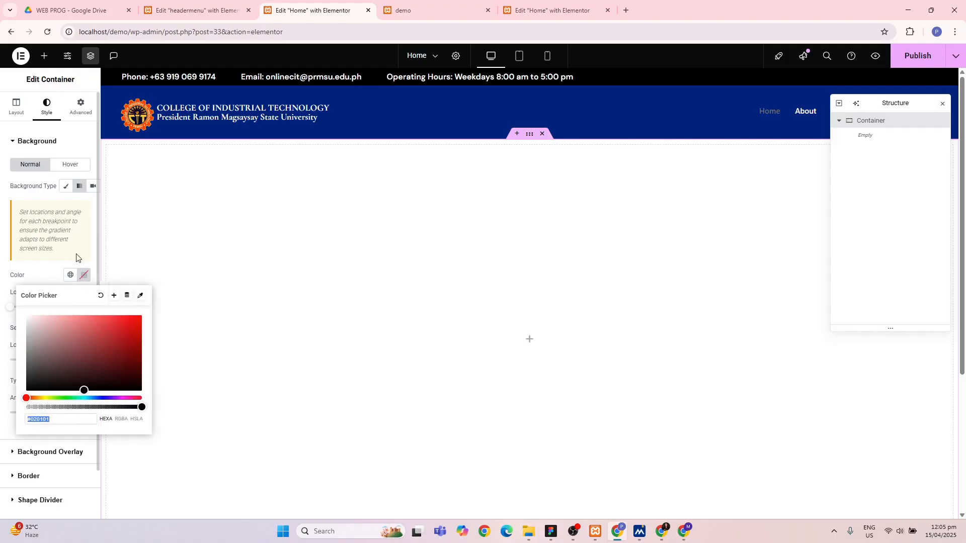
left_click(66, 186)
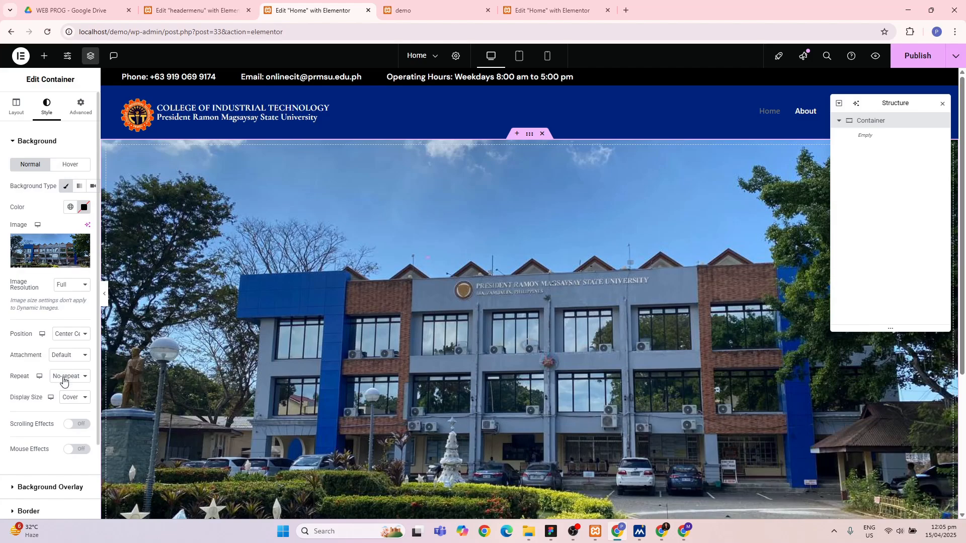
- Add a gradient background overlay to the demo hero container with both colors set to the global color New Item #2
scroll(65, 380, "down", 1)
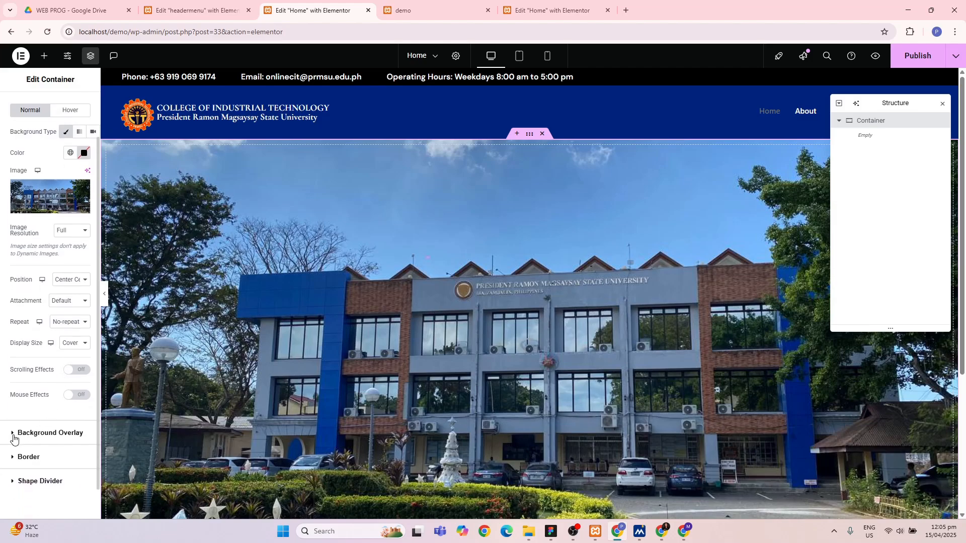
left_click(14, 439)
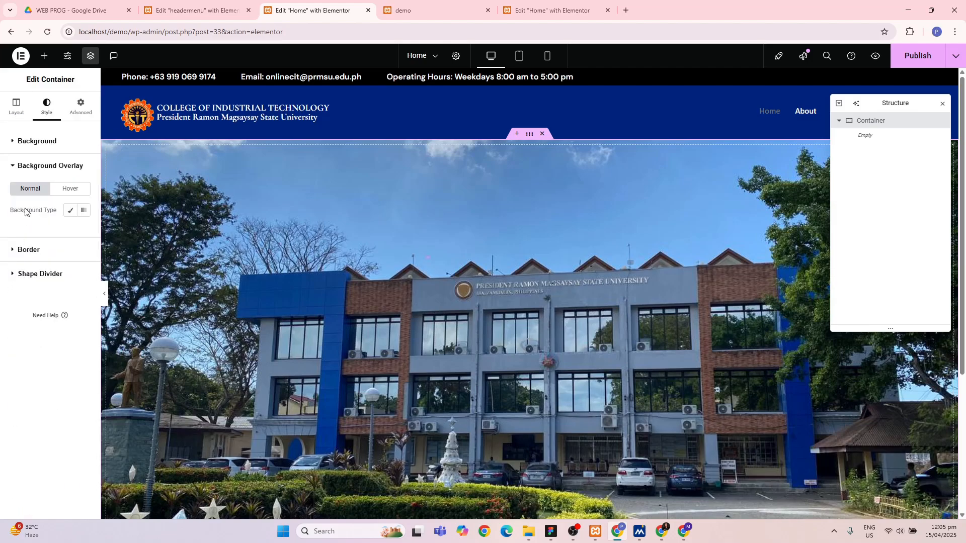
left_click(79, 213)
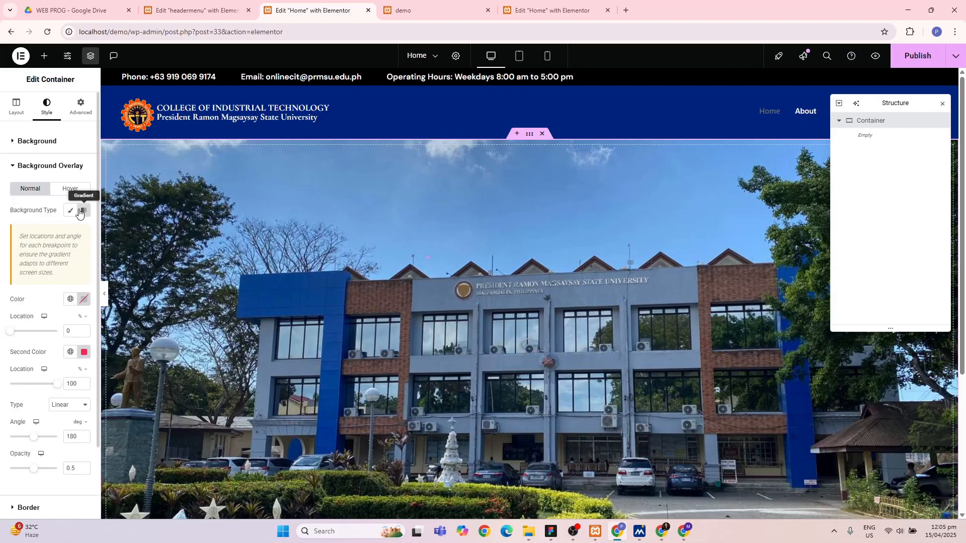
left_click(83, 301)
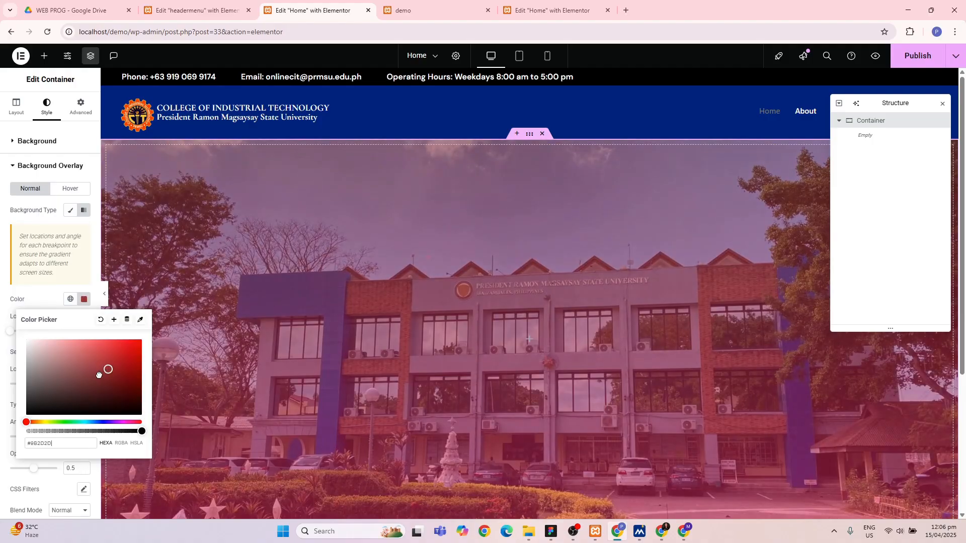
left_click(42, 402)
left_click(71, 299)
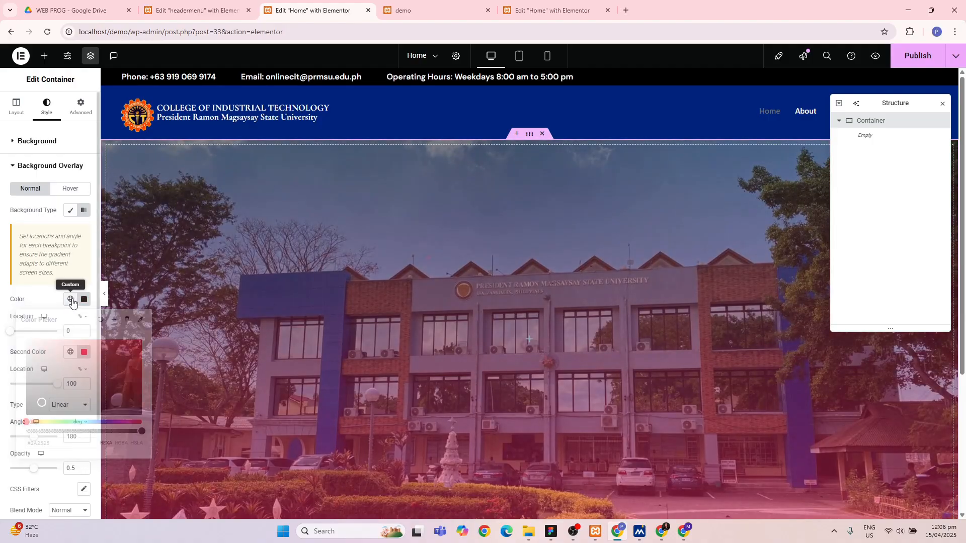
left_click(46, 447)
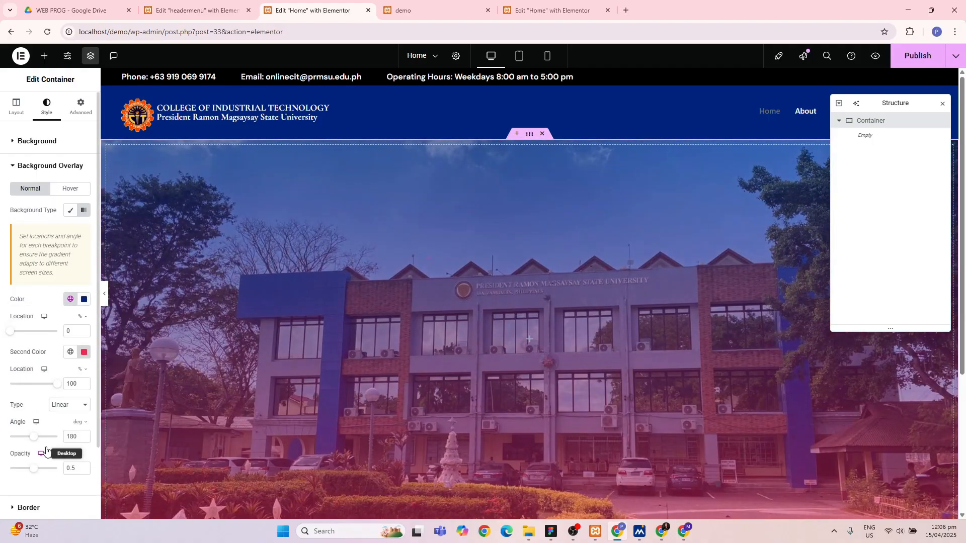
left_click(70, 352)
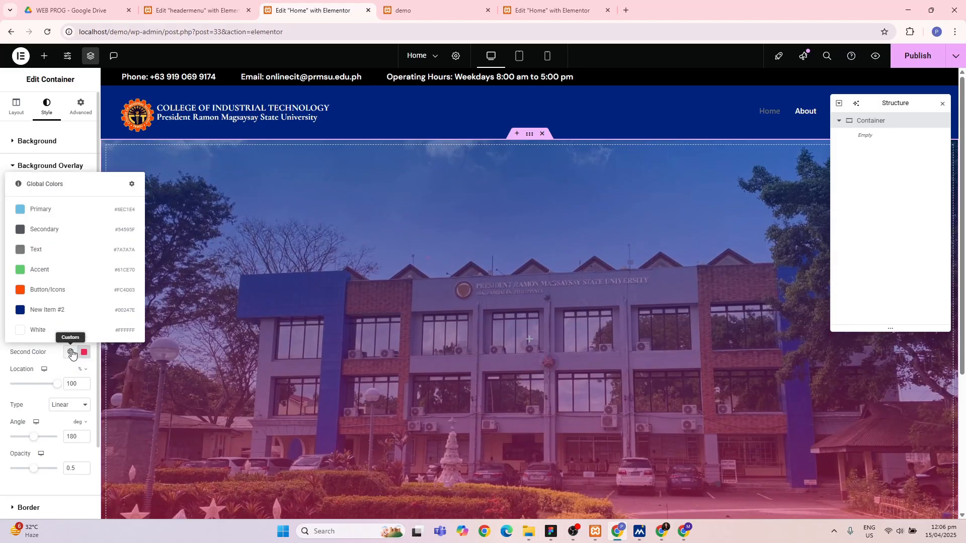
left_click(47, 316)
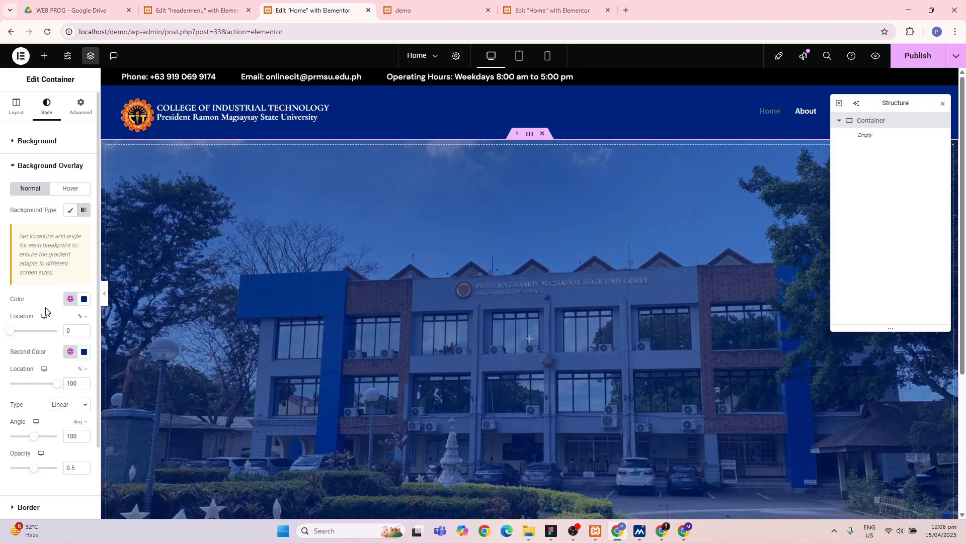
- Try an overlay opacity of 0.53 and a gradient angle of 123 degrees, keeping the type Linear and the second color's location at 100%
mouse_move(54, 384)
left_mouse_down()
mouse_move(8, 387)
mouse_move(63, 387)
left_mouse_up()
left_click(84, 406)
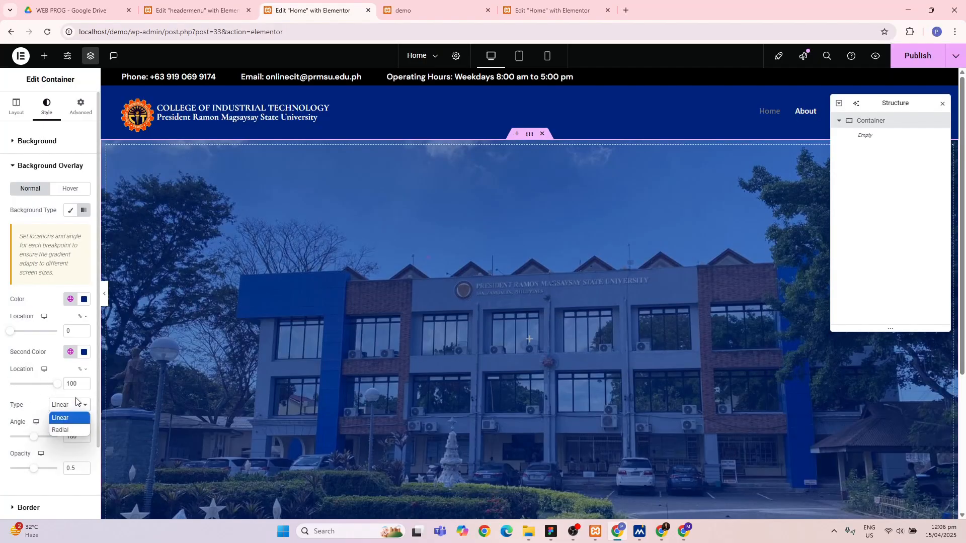
left_click(78, 404)
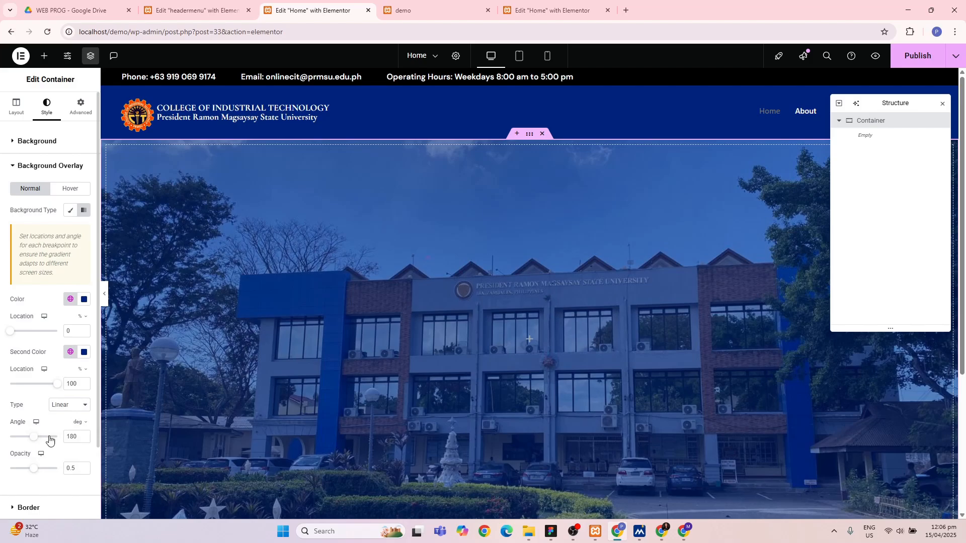
mouse_move(33, 472)
left_mouse_down()
mouse_move(50, 470)
mouse_move(23, 469)
mouse_move(34, 470)
left_mouse_up()
scroll(34, 469, "down", 1)
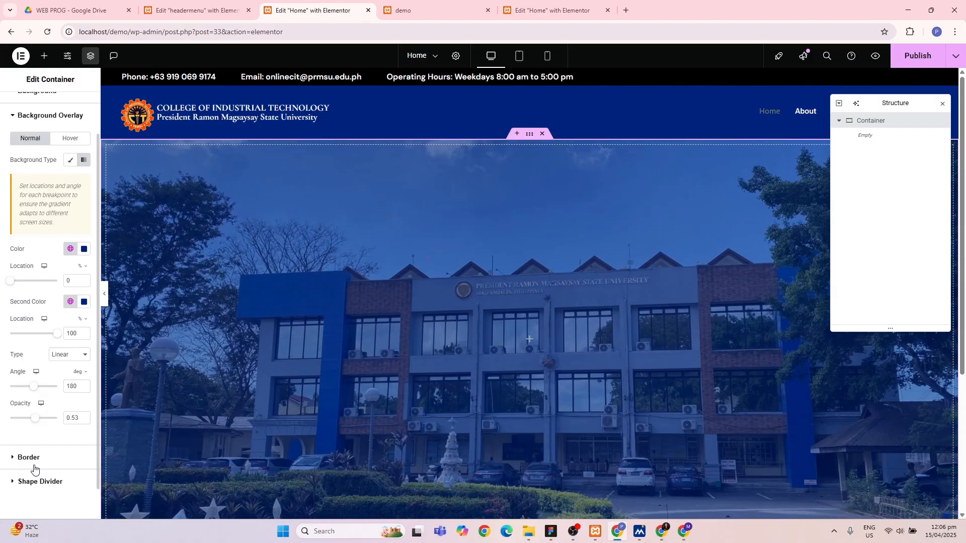
scroll(34, 469, "up", 1)
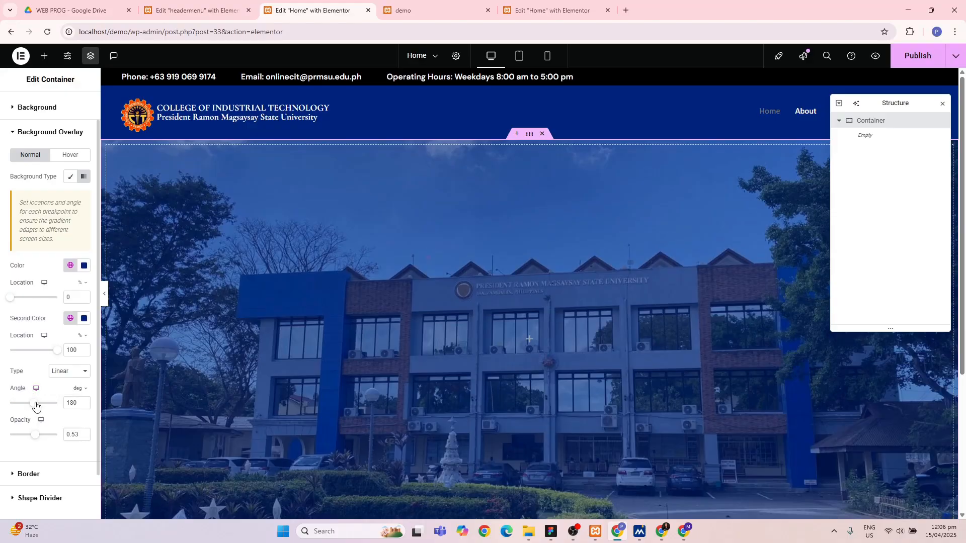
mouse_move(35, 405)
left_mouse_down()
mouse_move(48, 407)
mouse_move(8, 410)
mouse_move(38, 406)
mouse_move(25, 404)
left_mouse_up()
left_click_drag(55, 354, 74, 352)
scroll(50, 322, "up", 1)
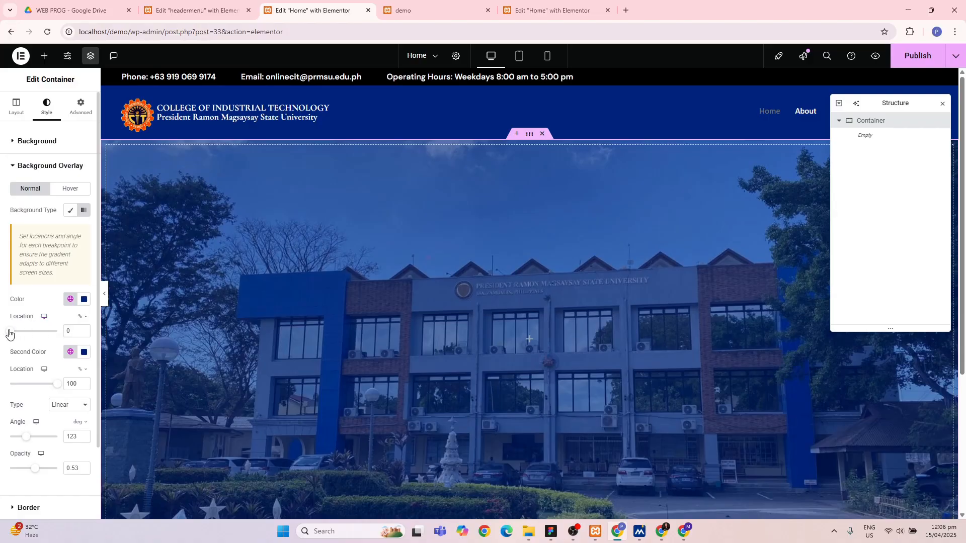
- Set the overlay's first color location to 78%, its gradient angle to 360 degrees and its opacity to 0.46
left_click_drag(10, 332, 57, 332)
double_click(74, 328)
type("78")
scroll(68, 354, "down", 3)
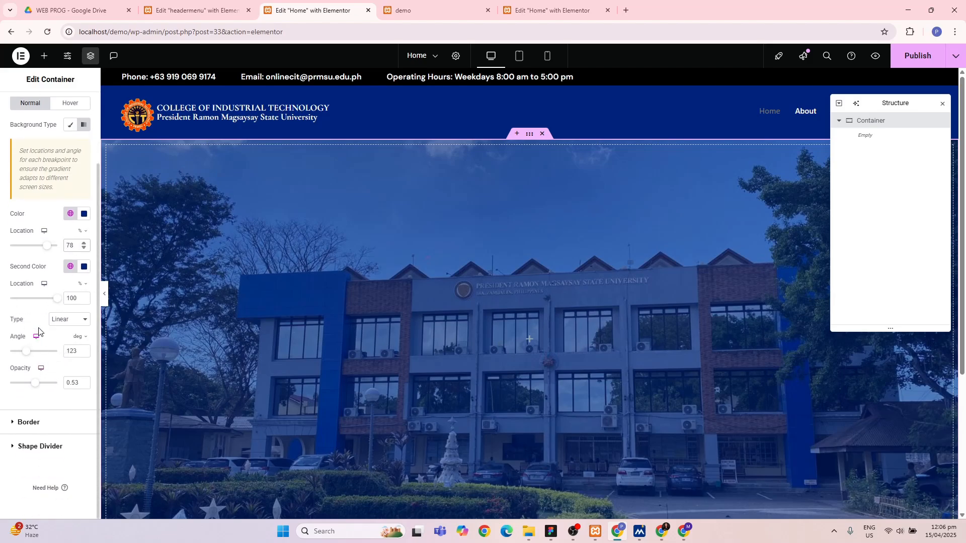
left_click_drag(28, 351, 31, 384)
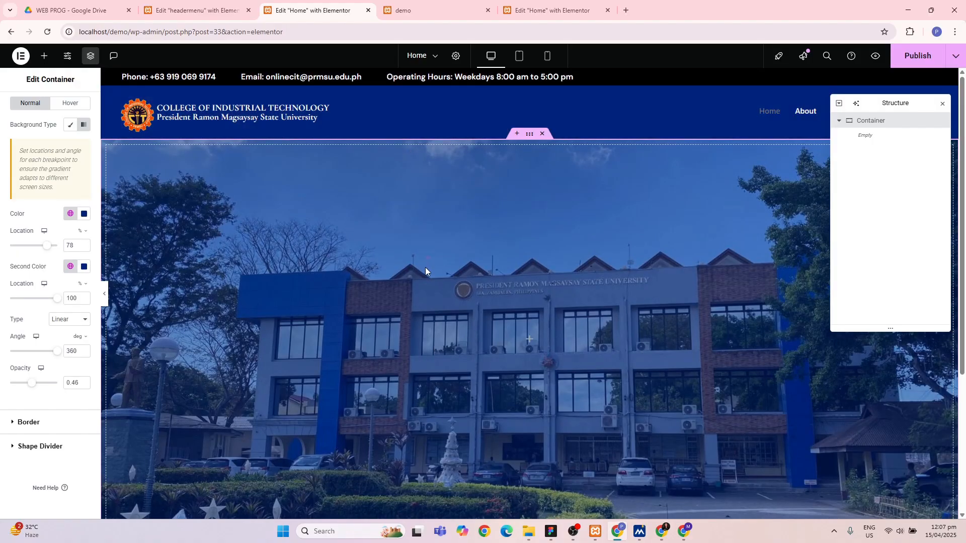
- Look up the reference hero container's background overlay settings and copy the hex code of its first gradient color
left_click(182, 9)
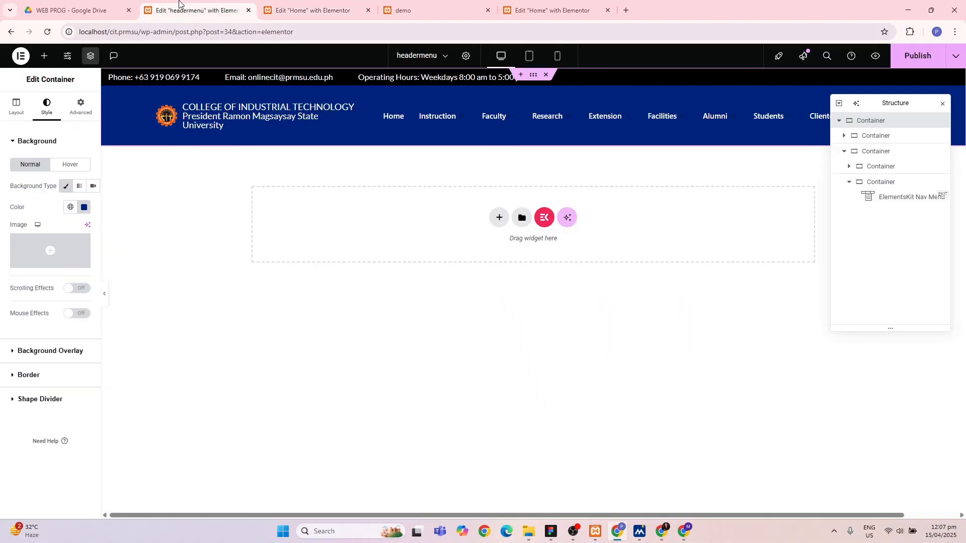
left_click(552, 10)
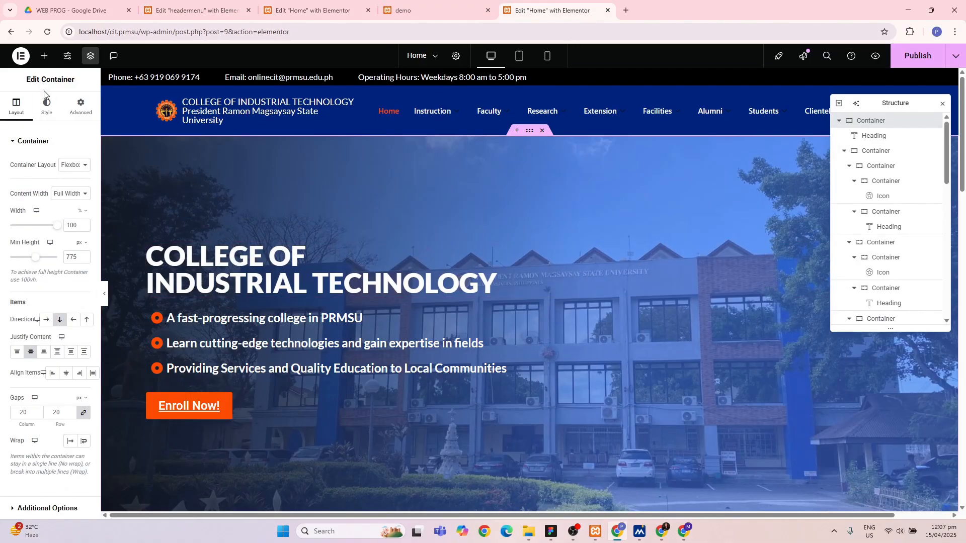
left_click(48, 106)
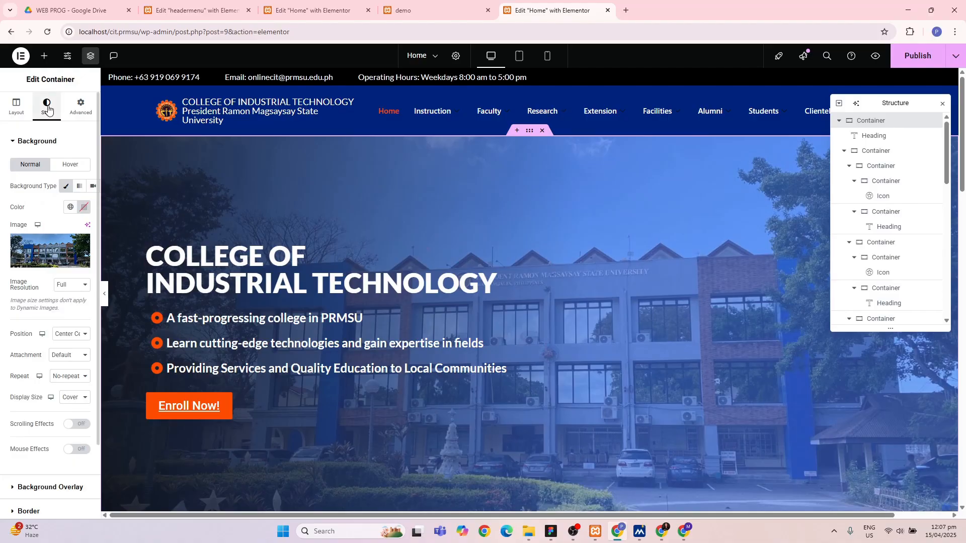
scroll(78, 210, "down", 2)
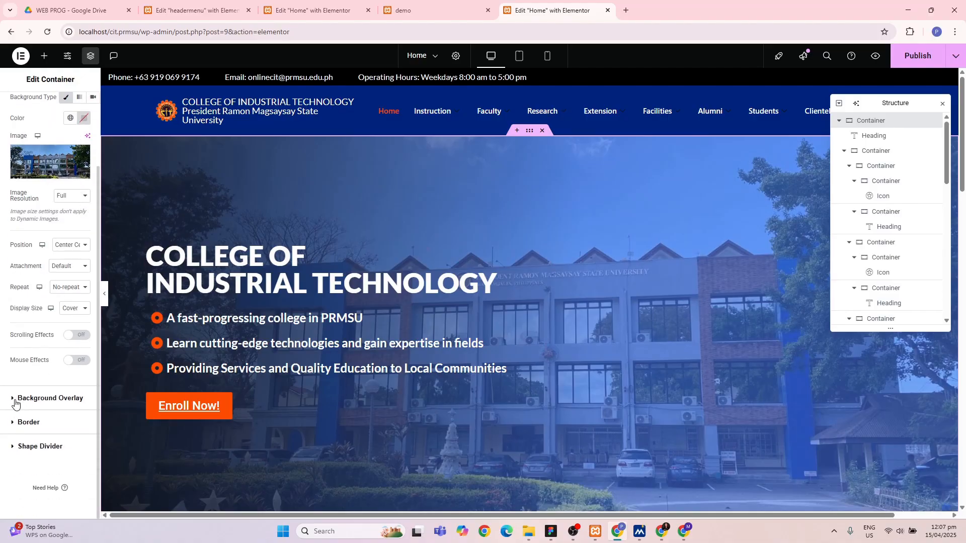
left_click(16, 399)
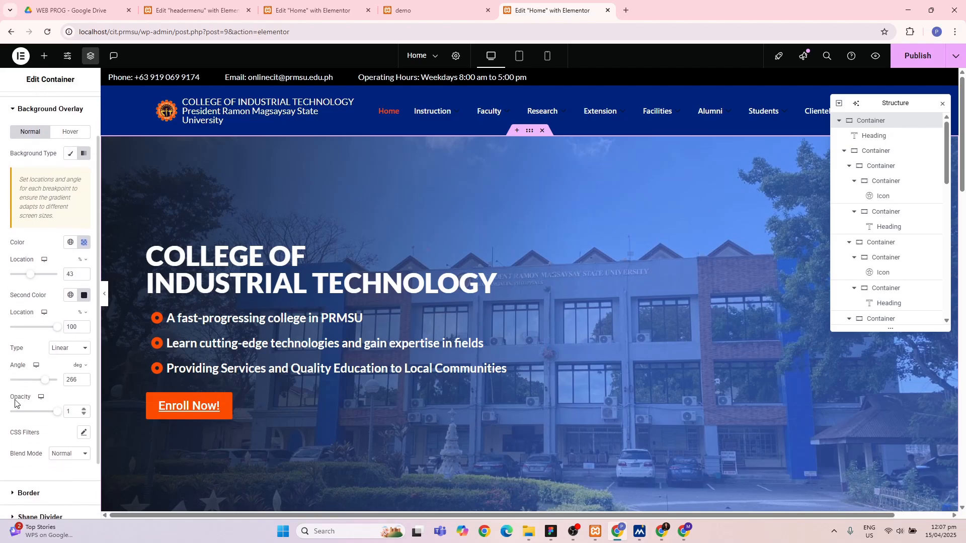
left_click(83, 241)
key("ctrl+c")
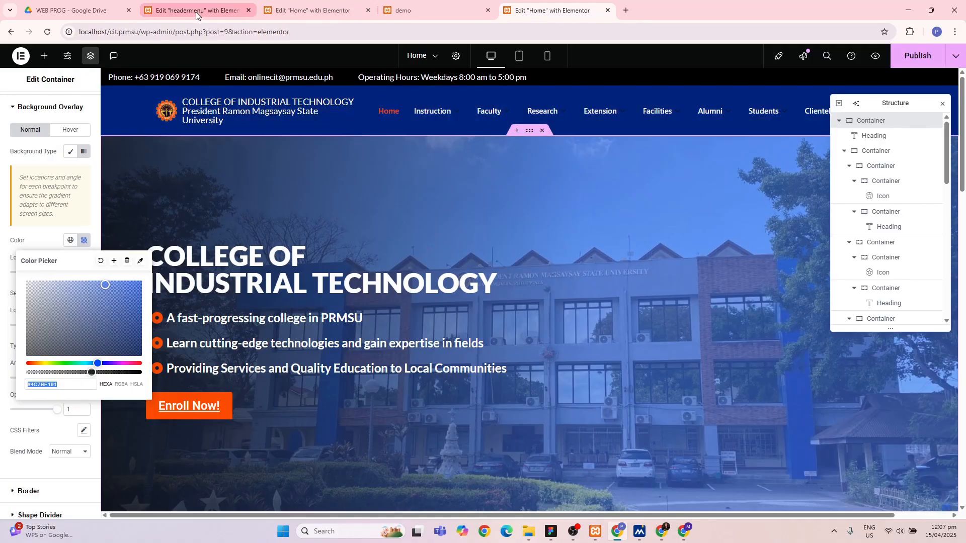
- Set the first color of the demo hero's overlay gradient to the copied reference color #4C7BF191
left_click(196, 12)
left_click(304, 16)
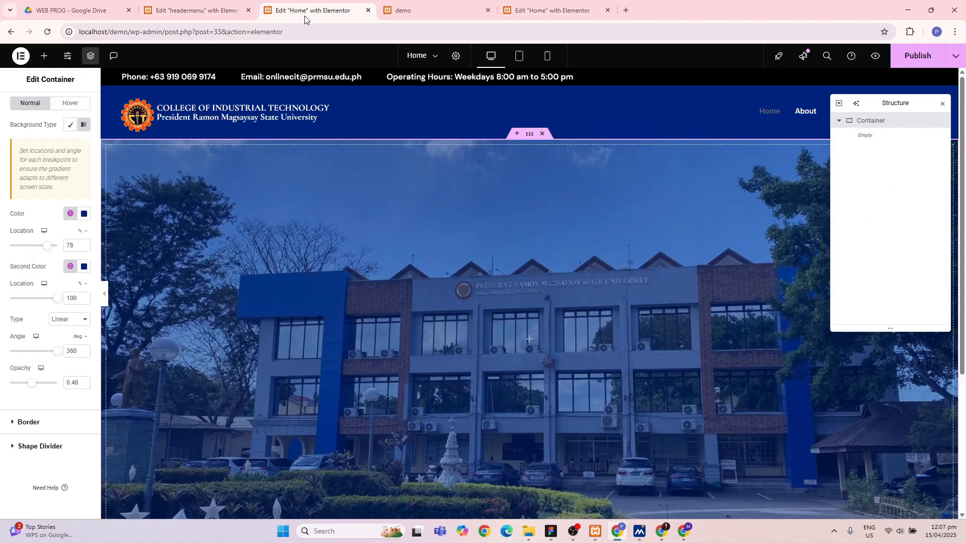
left_click(84, 214)
left_click(84, 216)
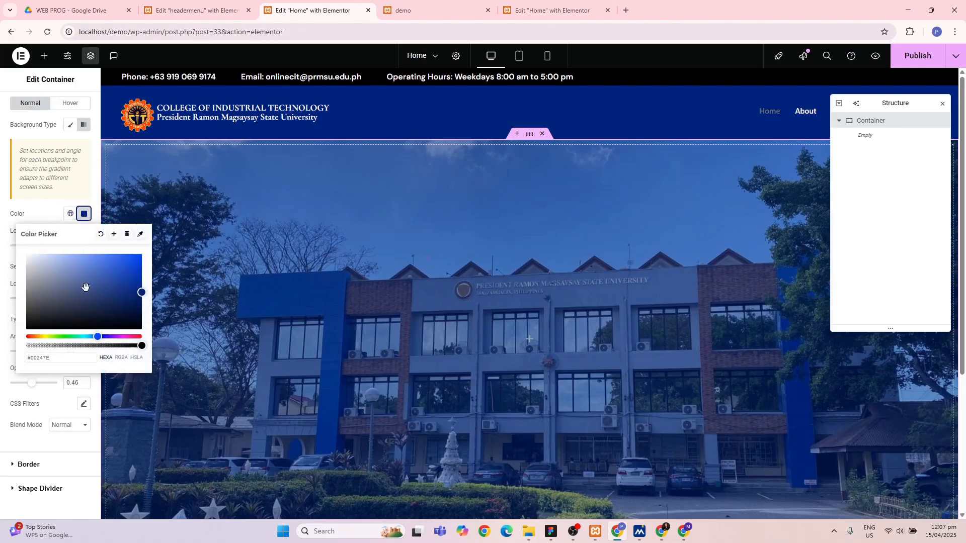
left_click(56, 358)
key("ctrl+a")
key("ctrl+v")
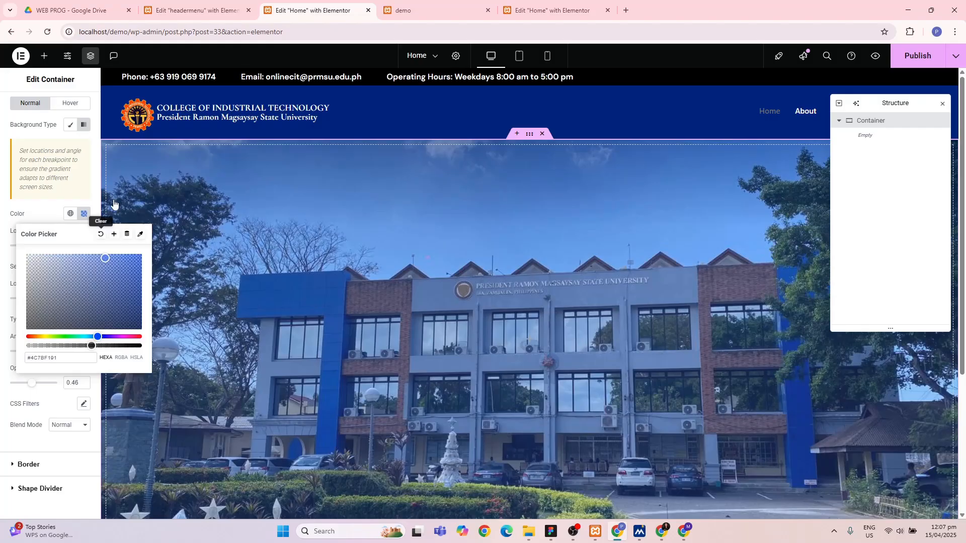
left_click(90, 199)
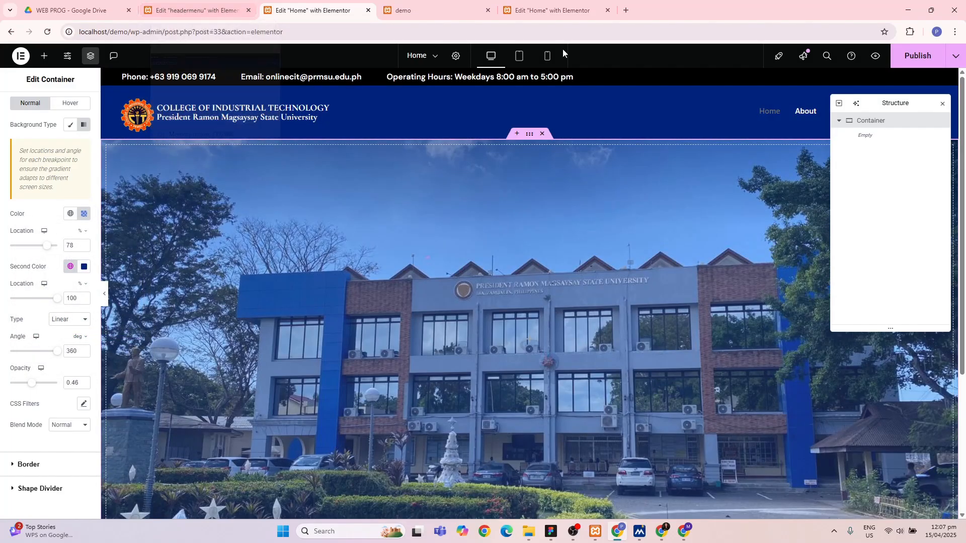
- Check the reference hero's overlay settings, and try black (#000000) as the demo hero overlay's second gradient color
left_click(554, 10)
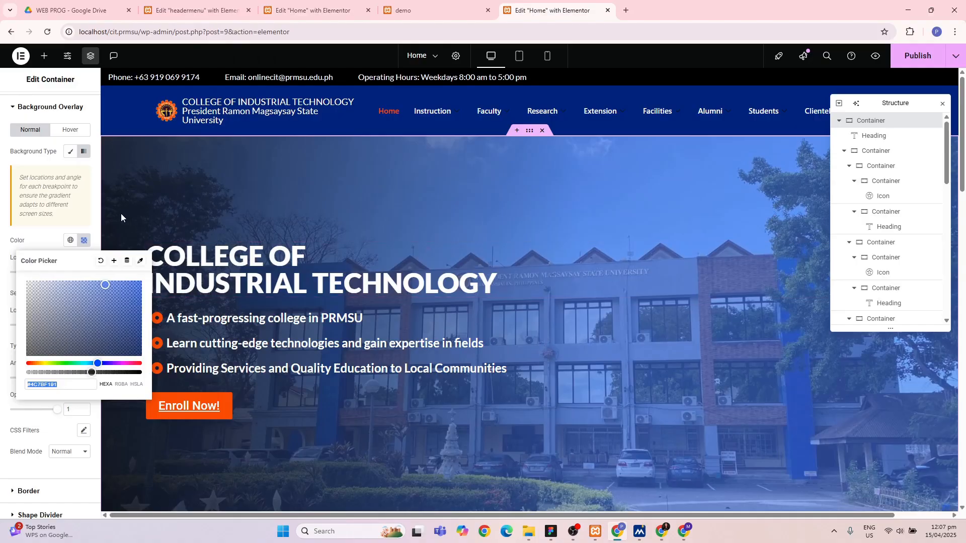
left_click(93, 216)
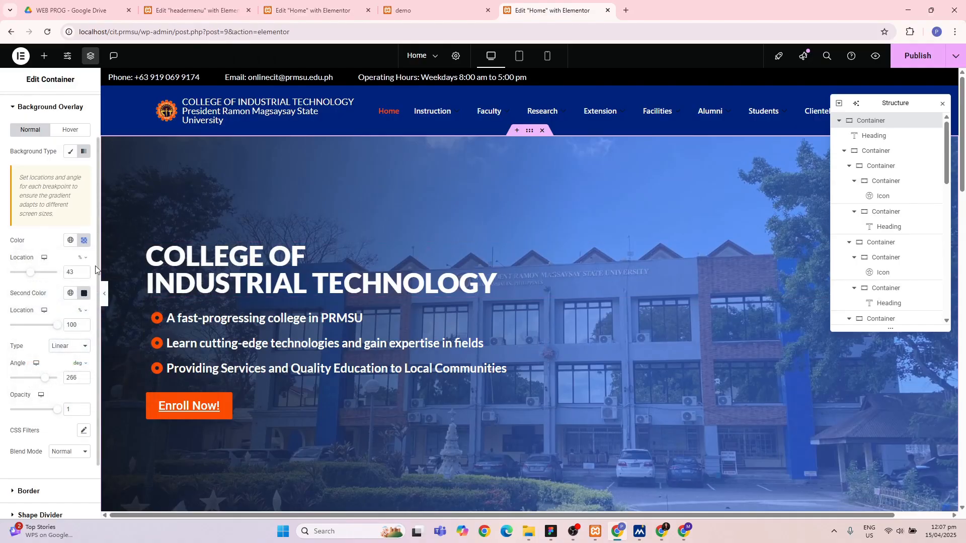
left_click(335, 7)
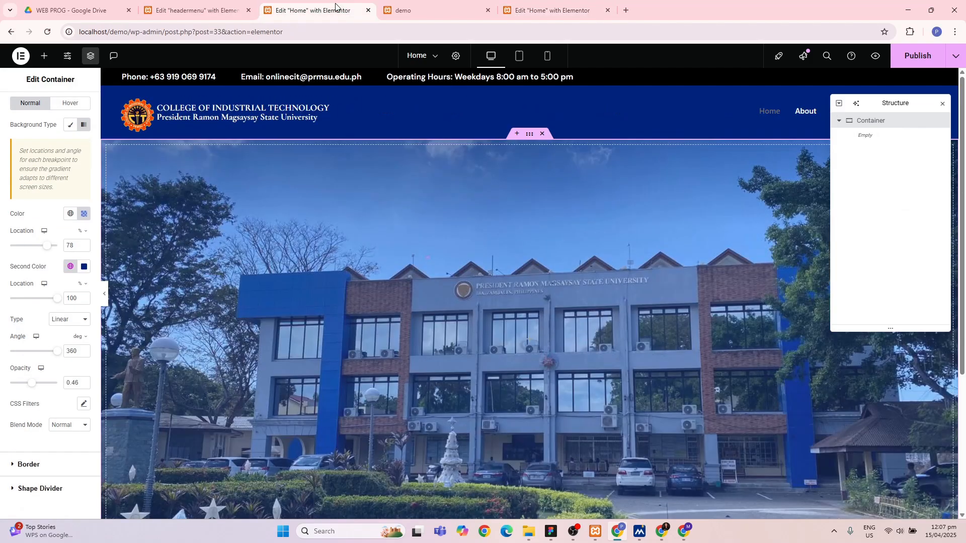
left_click(83, 267)
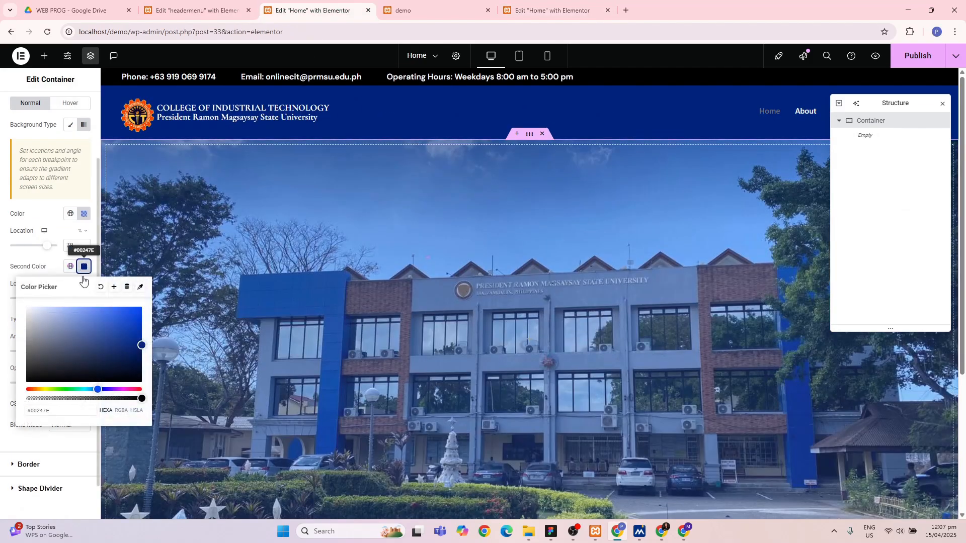
left_click_drag(58, 372, 26, 385)
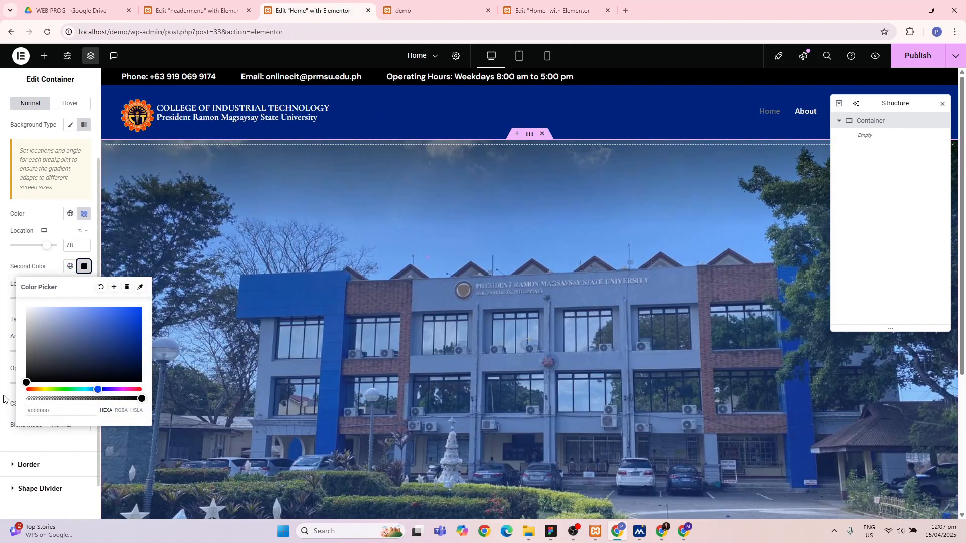
- Look up the reference overlay's gradient angle and set the demo hero overlay's angle to 266 degrees
left_click(518, 11)
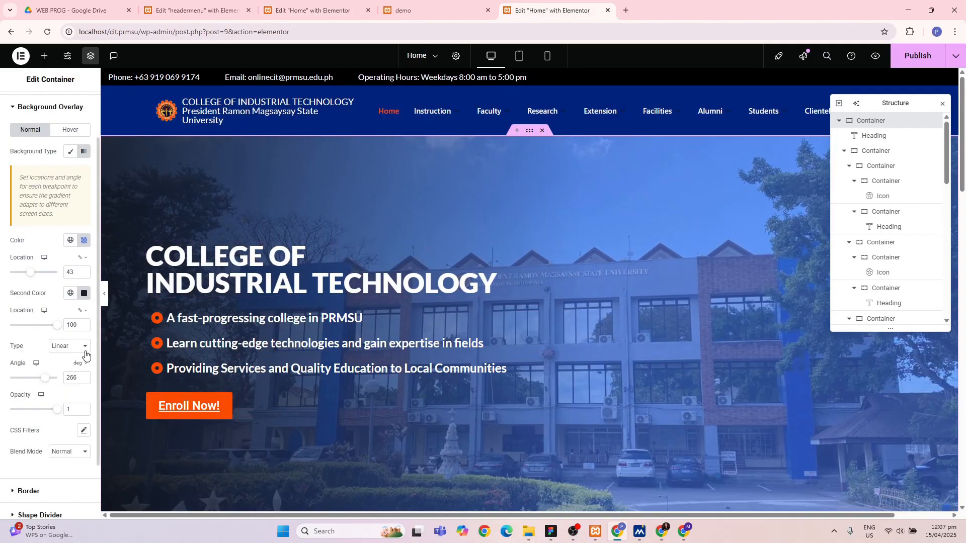
left_click(211, 9)
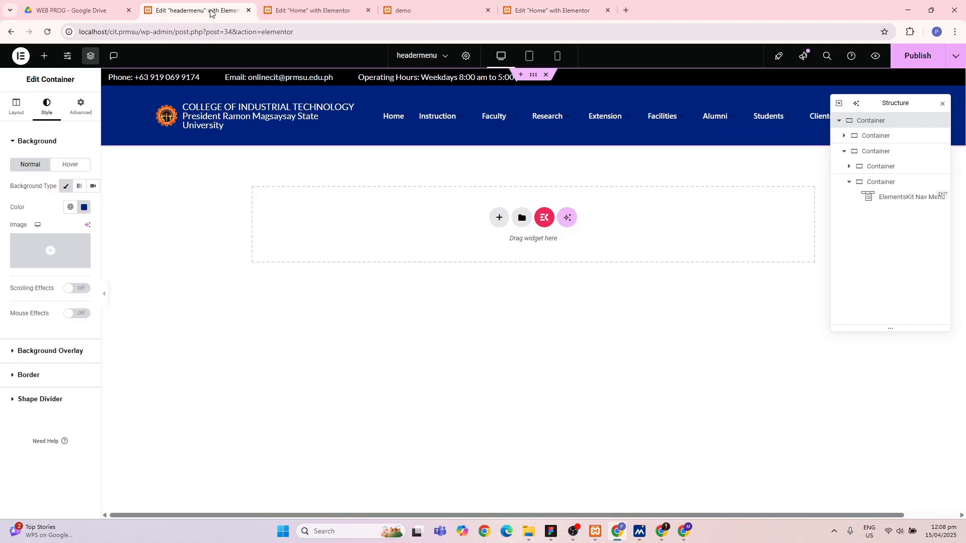
left_click(310, 7)
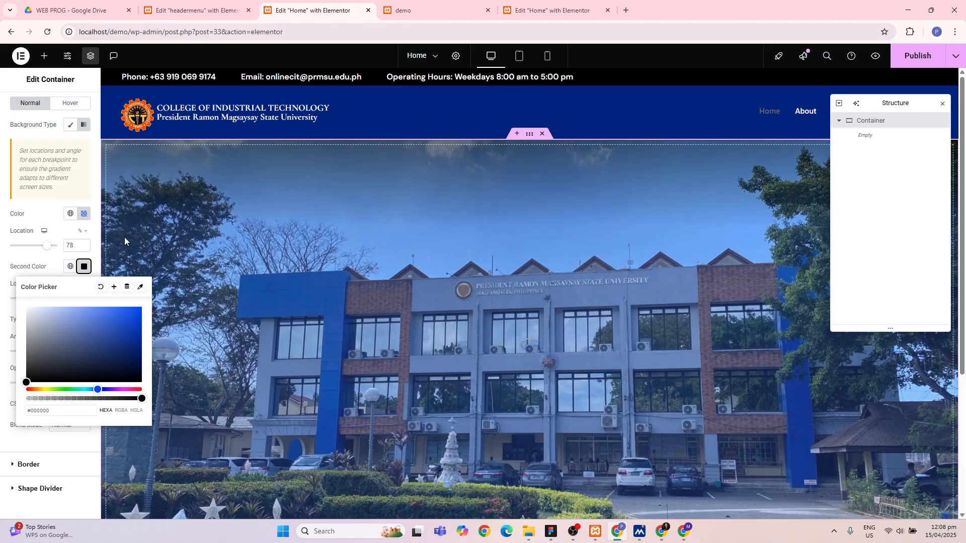
left_click(125, 240)
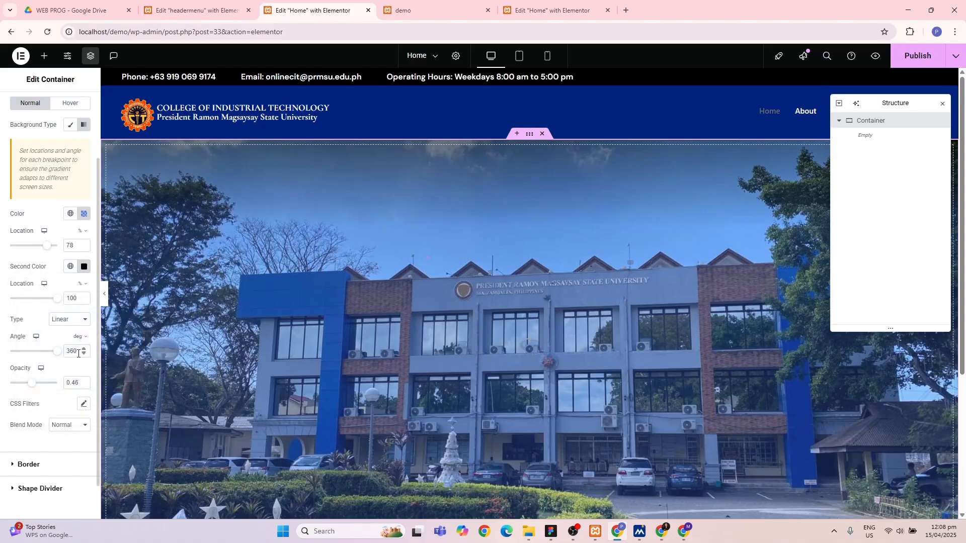
left_click_drag(78, 353, 55, 358)
type("266")
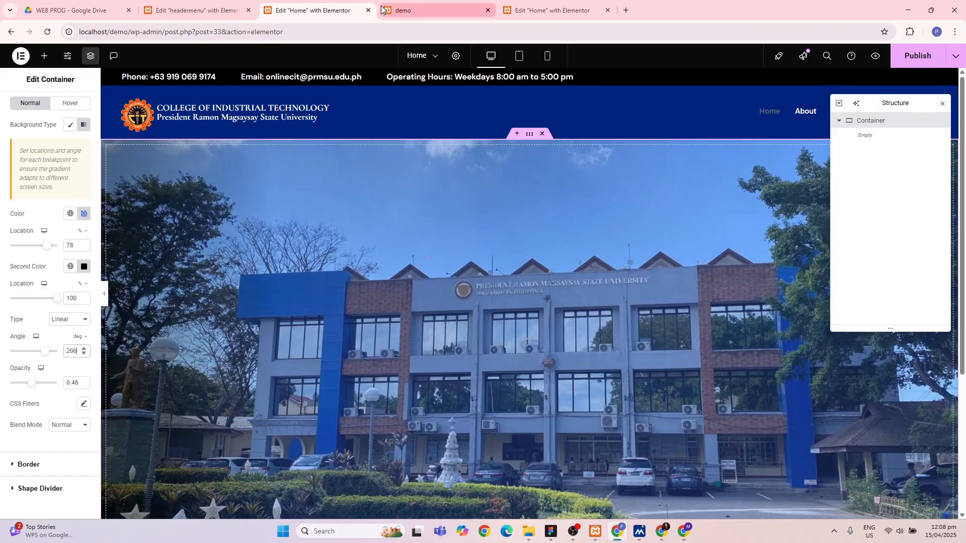
- Look up the reference overlay's opacity and set the demo hero overlay's opacity to 1
left_click(528, 10)
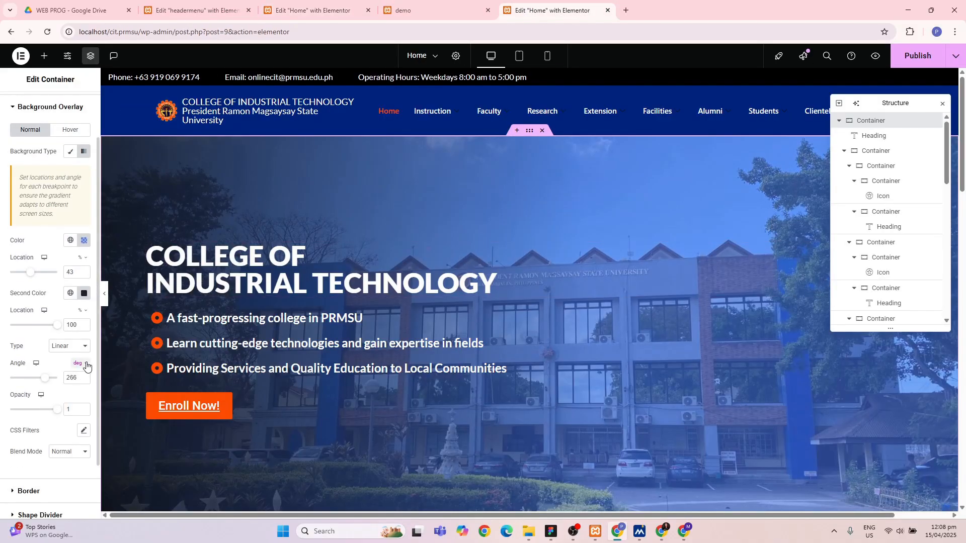
scroll(76, 405, "down", 3)
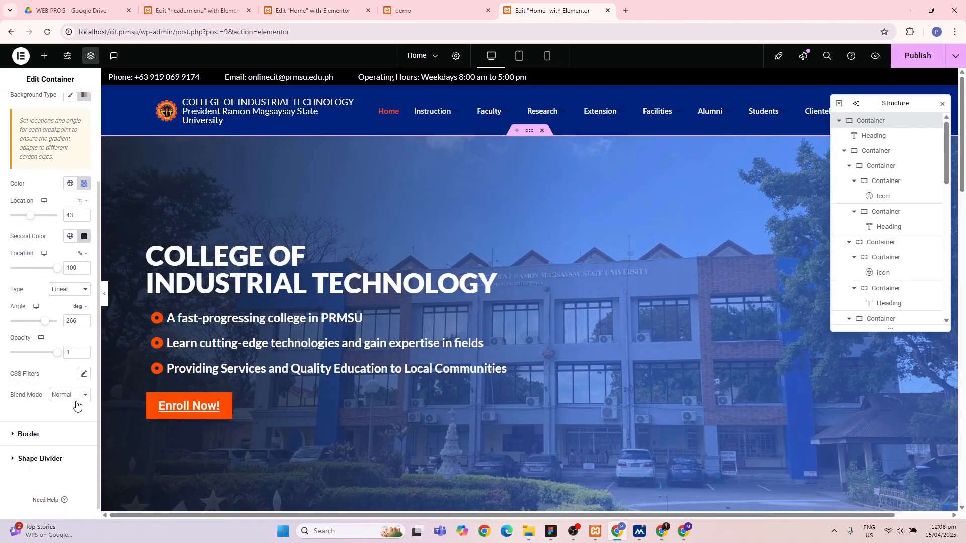
left_click(264, 6)
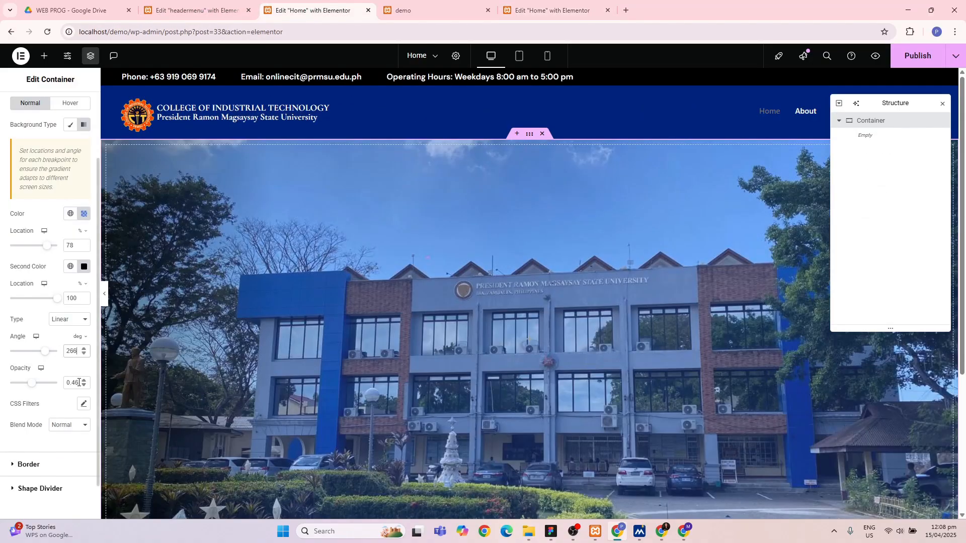
left_click_drag(79, 383, 59, 388)
type("1")
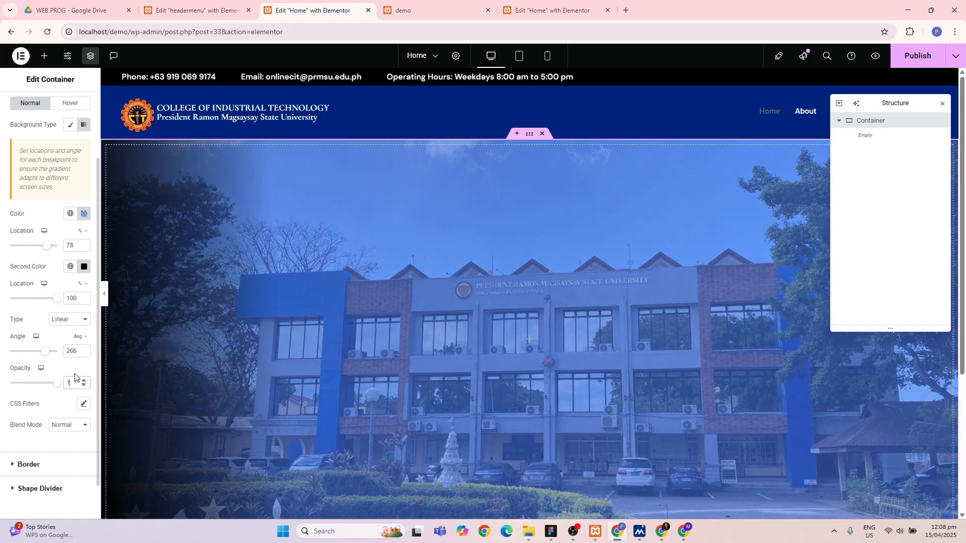
- Look up the reference overlay's first color location and set the demo hero overlay's first location to 43%
scroll(74, 377, "down", 2)
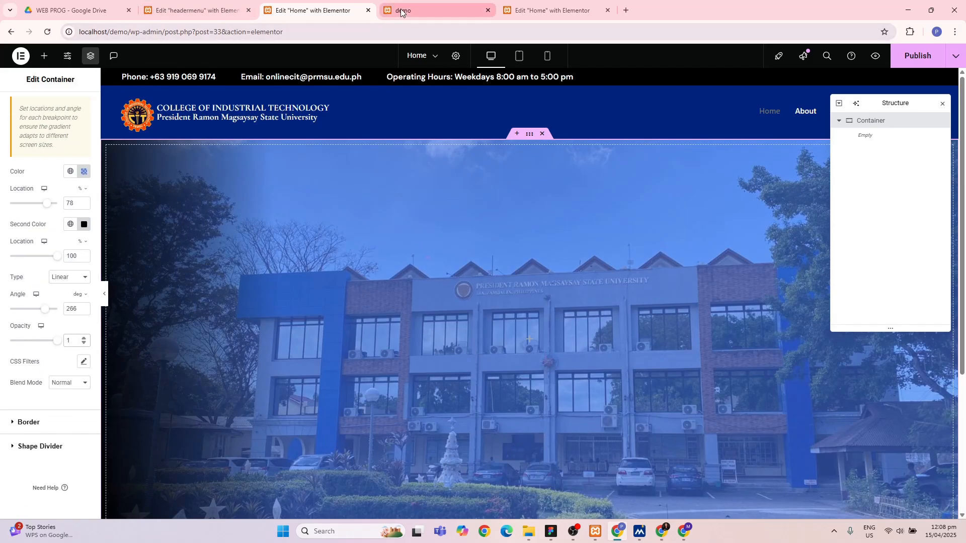
left_click(560, 6)
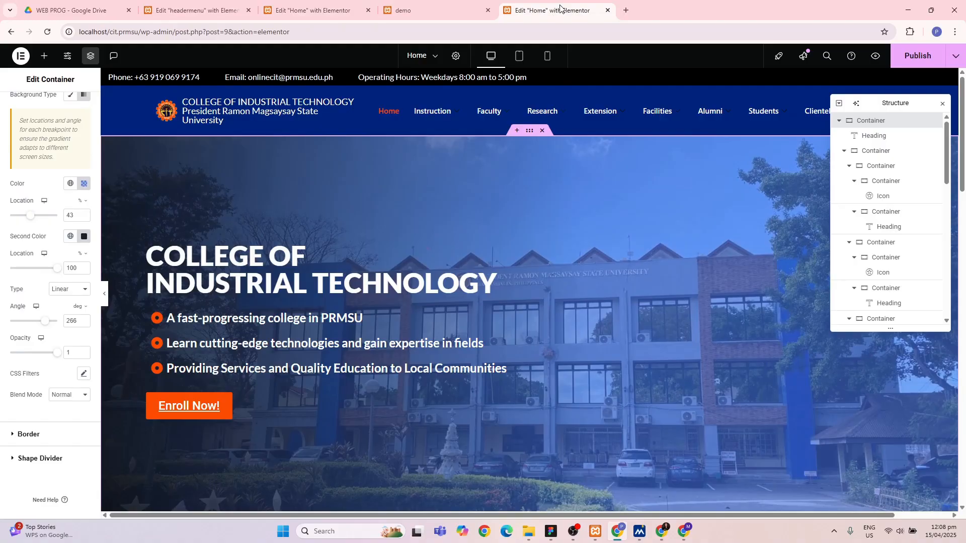
left_click(196, 8)
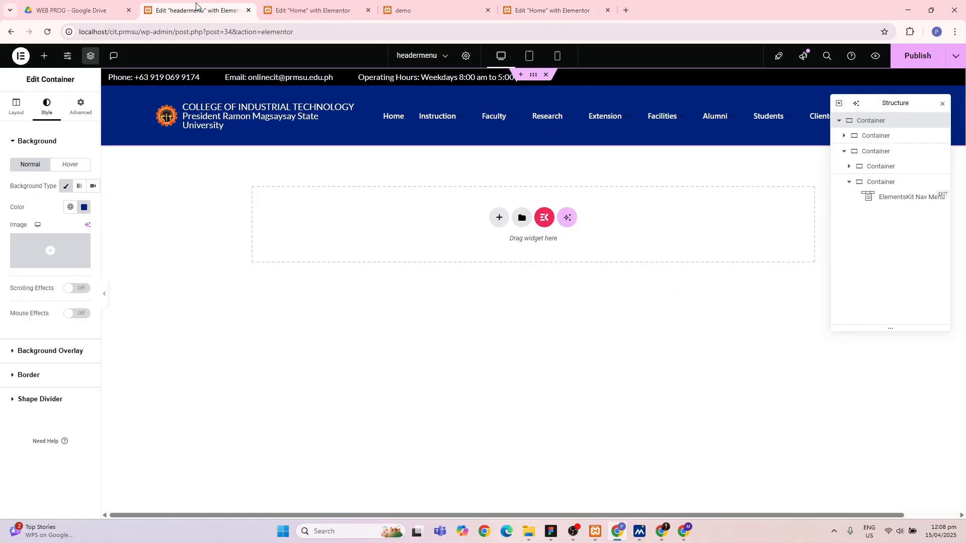
left_click(337, 10)
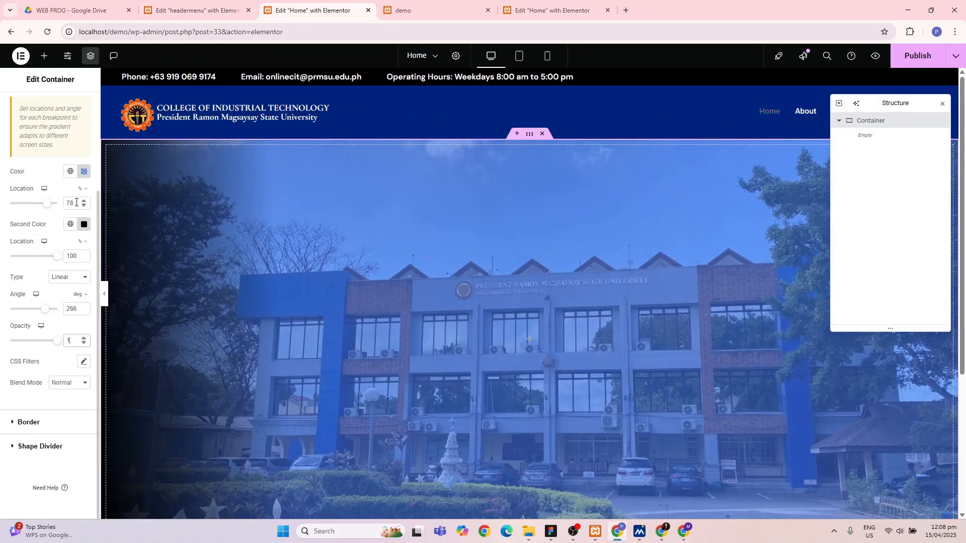
left_click_drag(77, 203, 29, 200)
type("43")
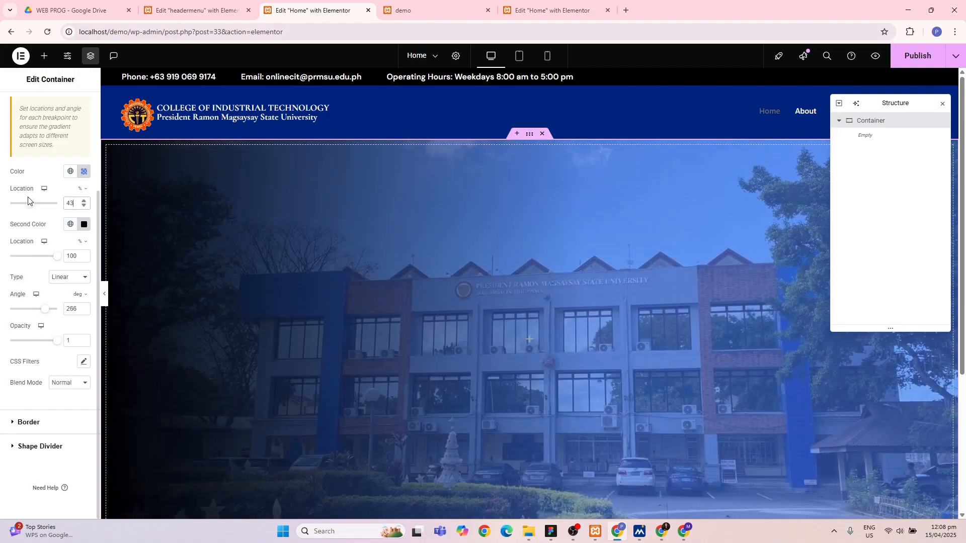
- Compare the demo hero's overlay appearance and gradient settings with those of the reference Home page's hero
left_click(506, 15)
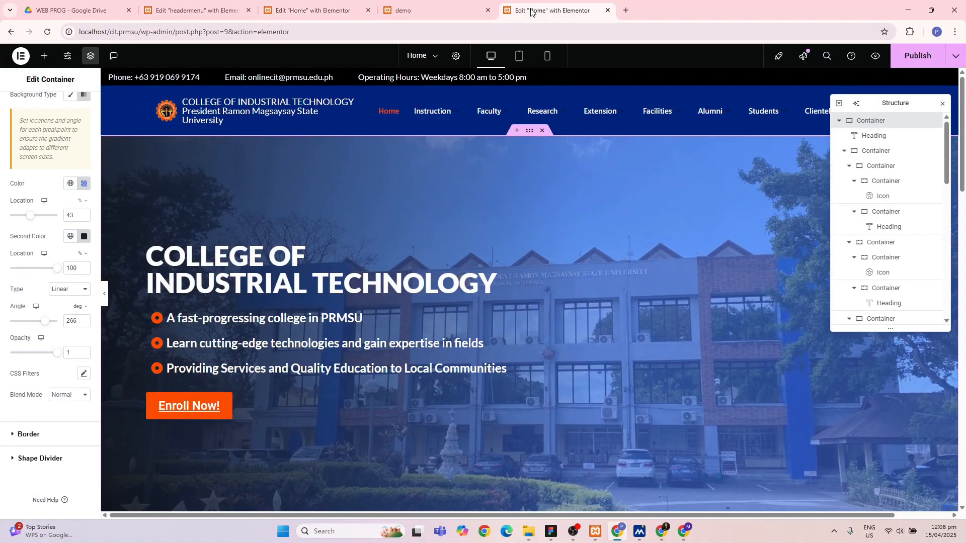
left_click(430, 7)
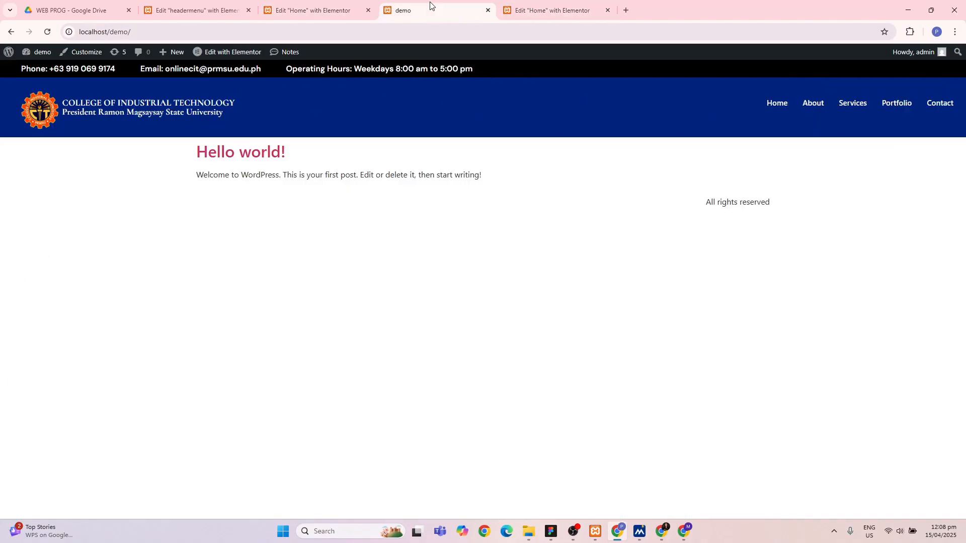
left_click(212, 11)
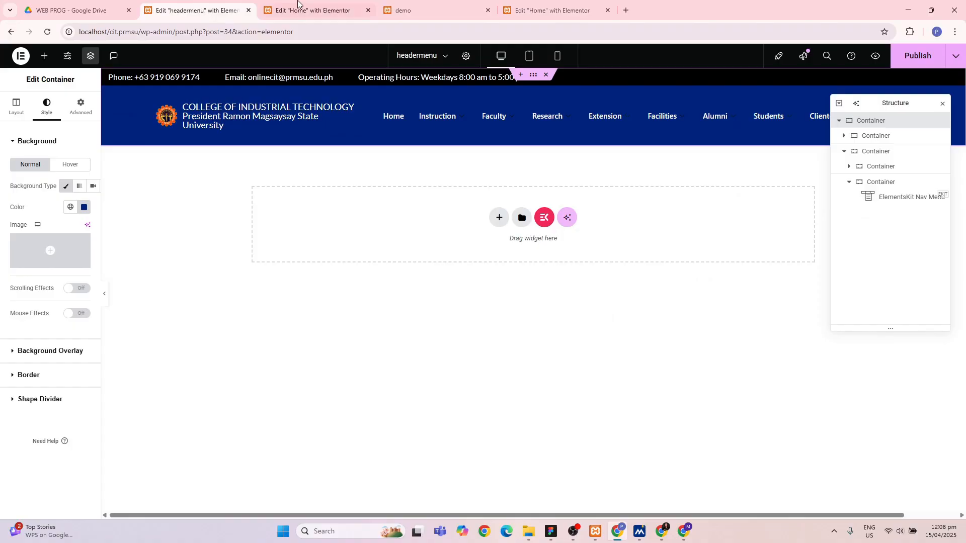
left_click(314, 13)
left_click(551, 15)
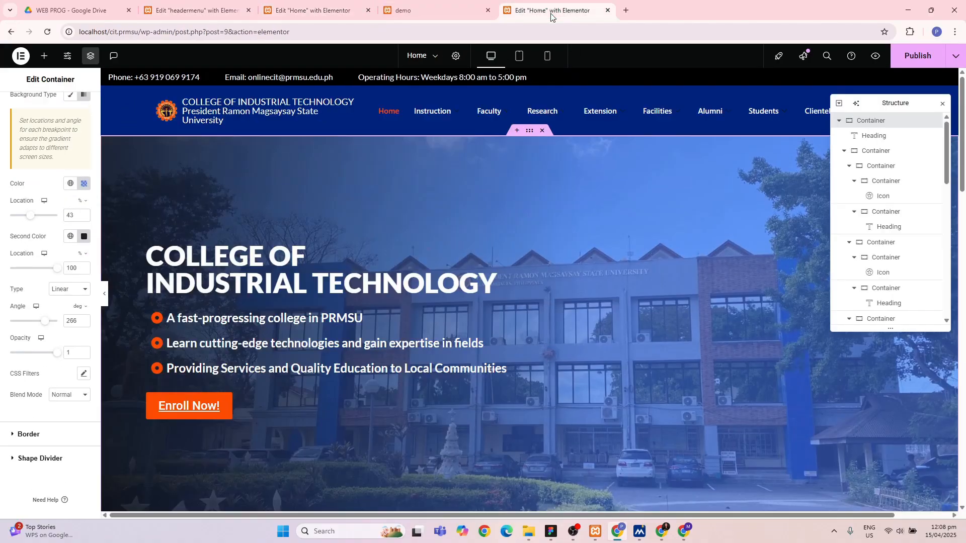
left_click(293, 15)
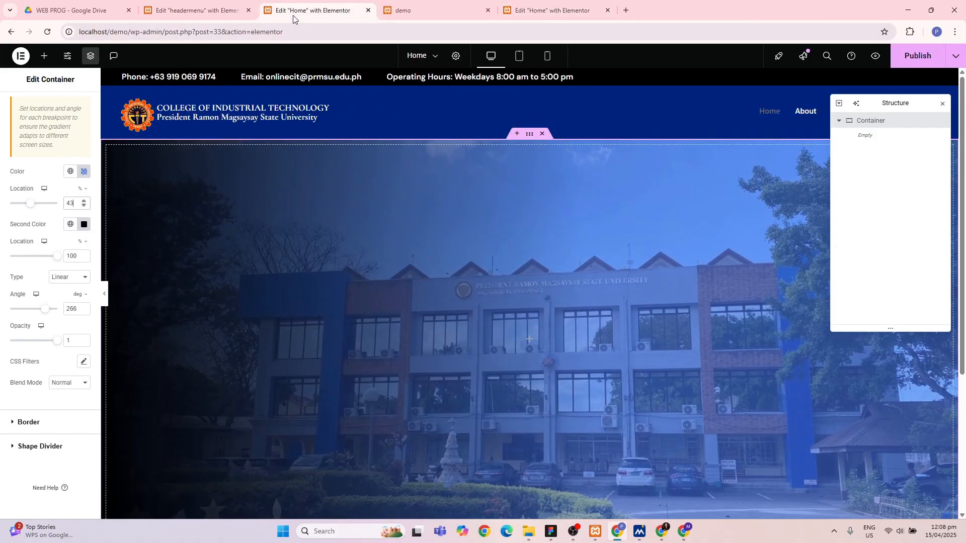
left_click(542, 8)
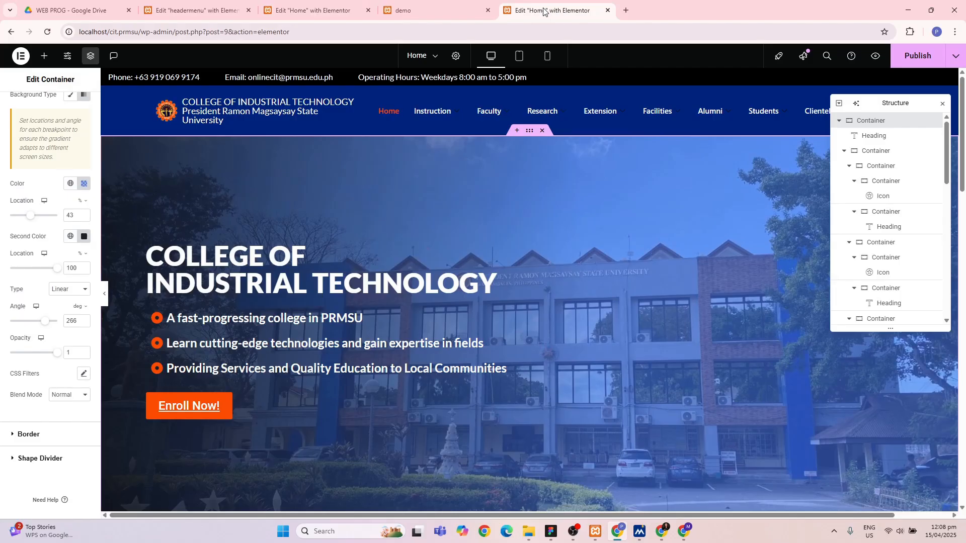
left_click(339, 11)
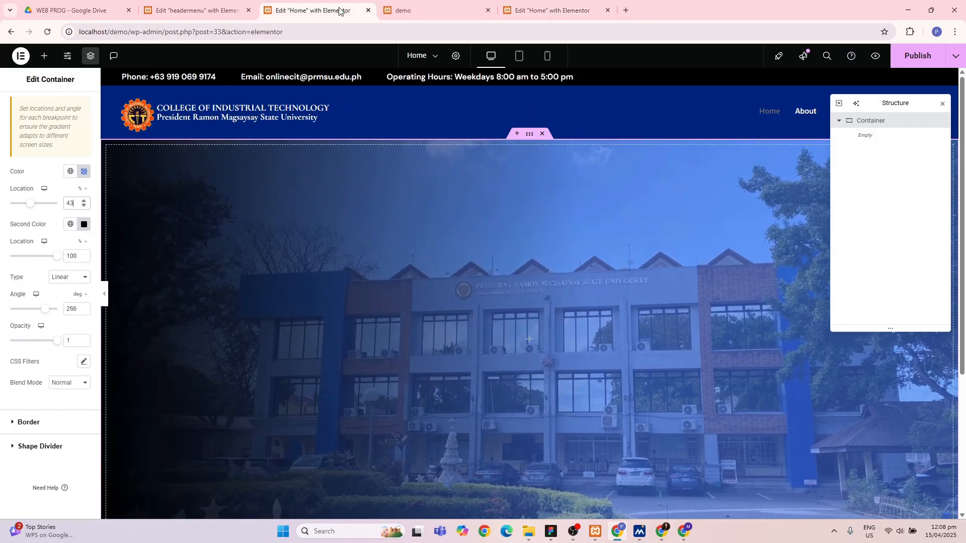
- Copy the reference overlay's second gradient color, #11151FEB, and apply it as the demo hero overlay's second color
left_click(551, 9)
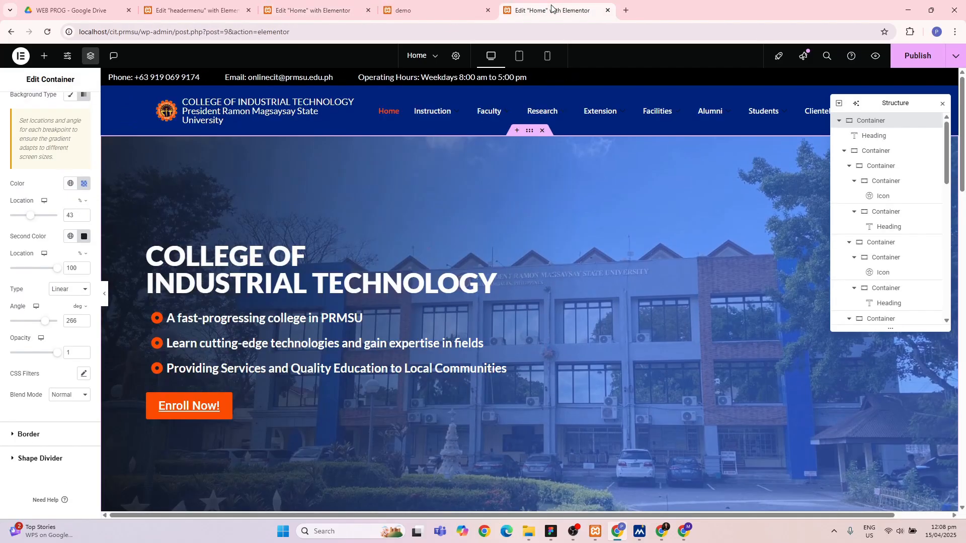
left_click(82, 236)
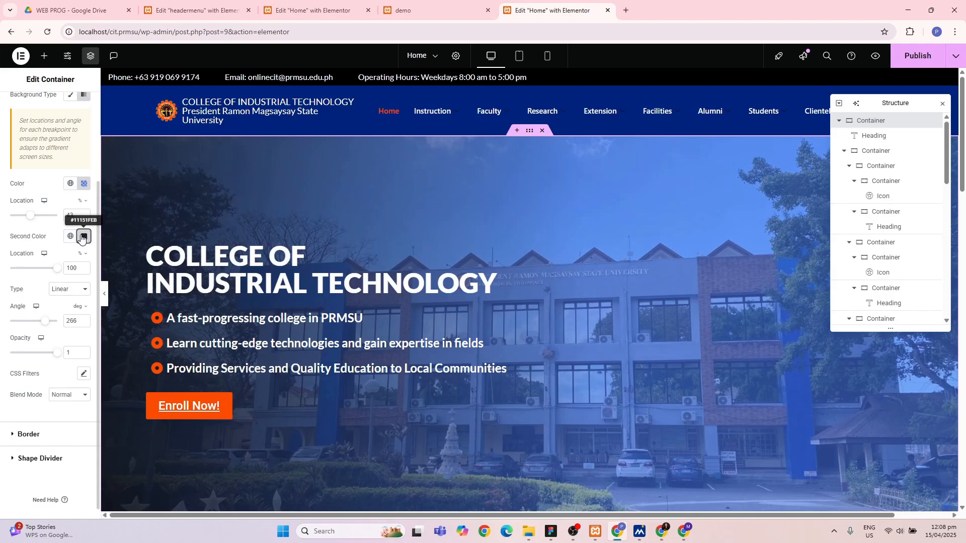
triple_click(71, 384)
key("ctrl+c")
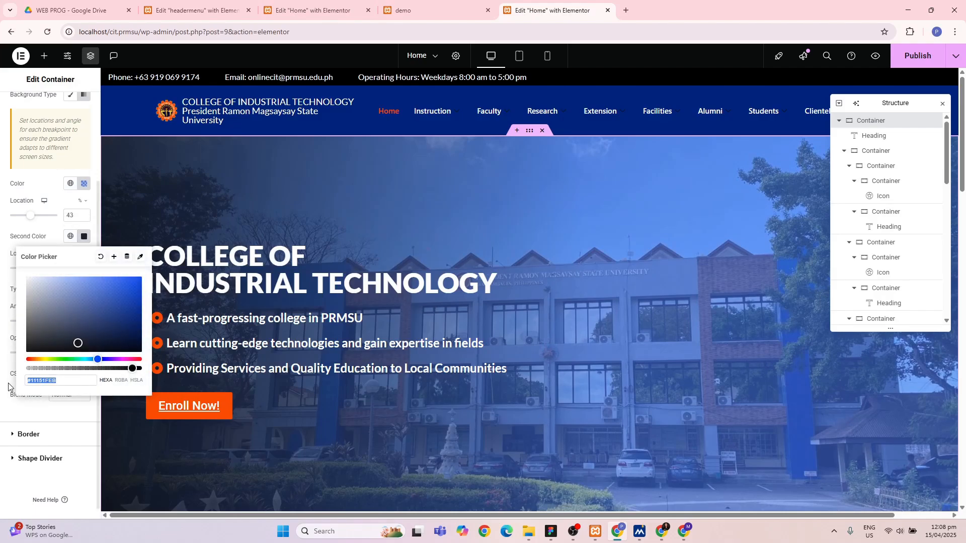
left_click(332, 10)
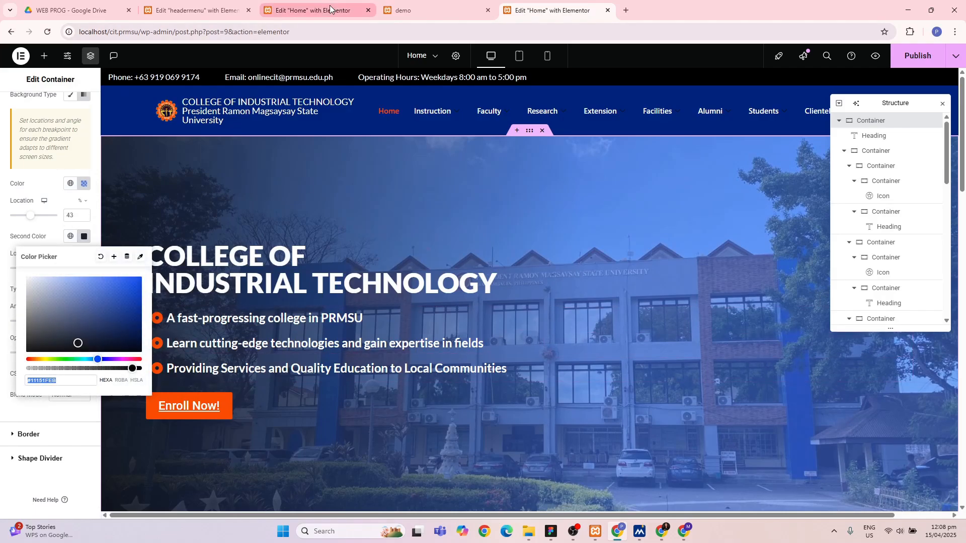
left_click(84, 226)
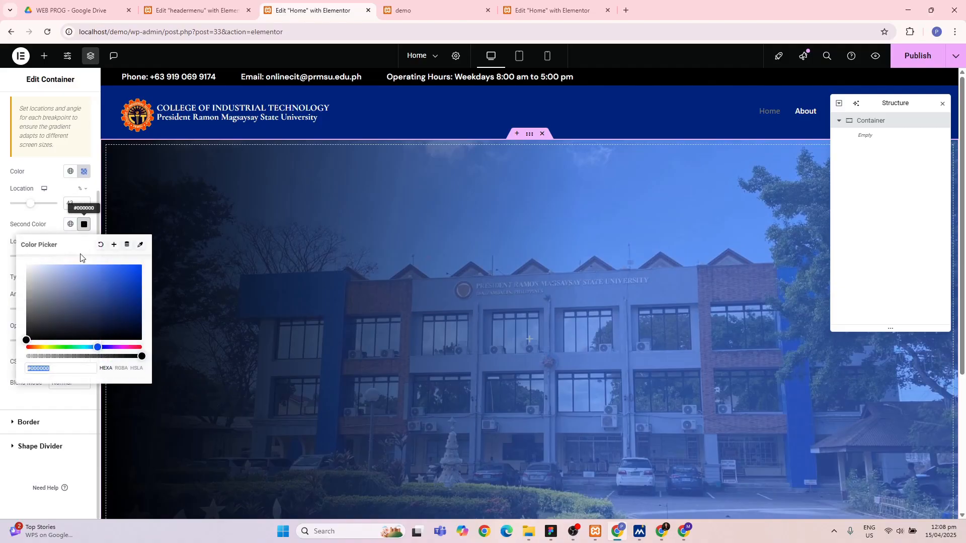
key("ctrl+v")
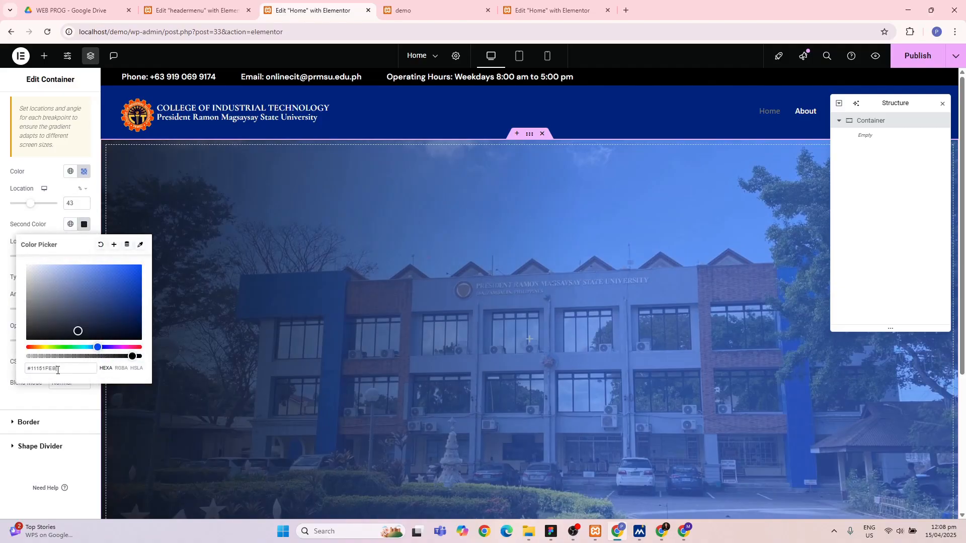
left_click(132, 188)
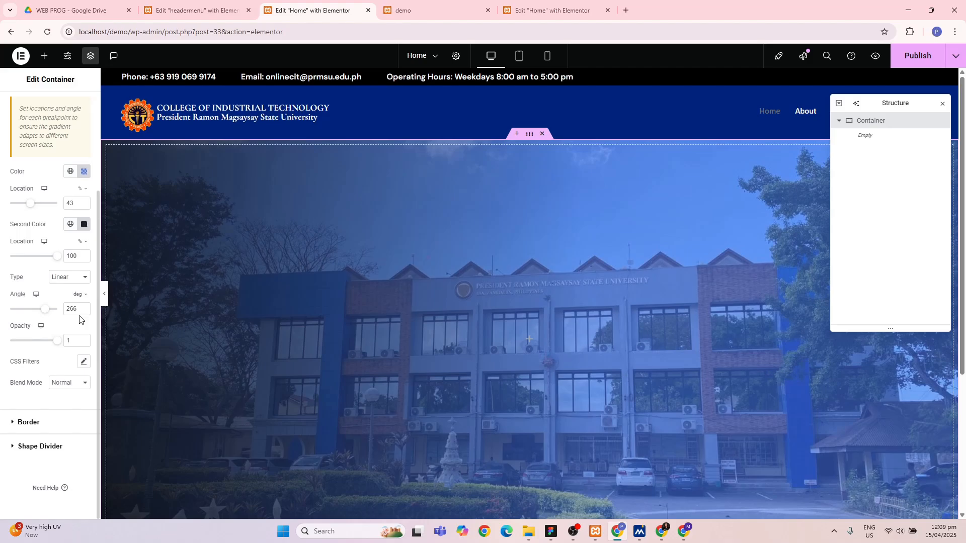
- Publish the demo Home page with its updated hero overlay
left_click(914, 61)
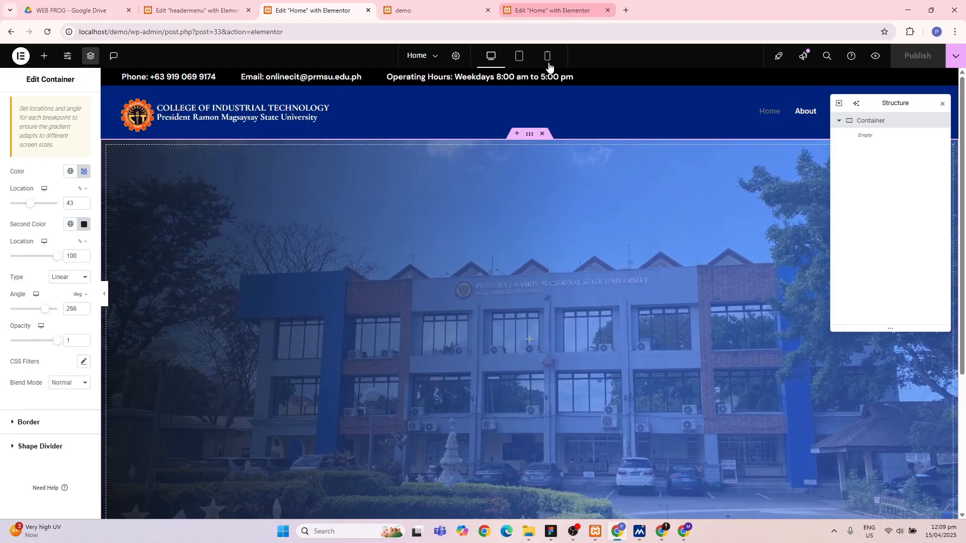
scroll(605, 366, "down", 2)
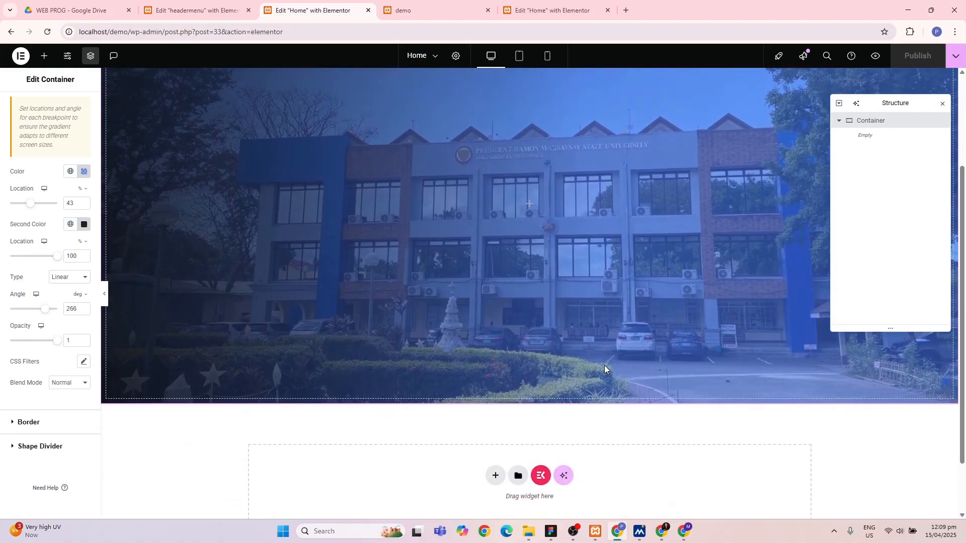
- Review the hero container on the demo Home page and its layout settings
scroll(604, 365, "up", 2)
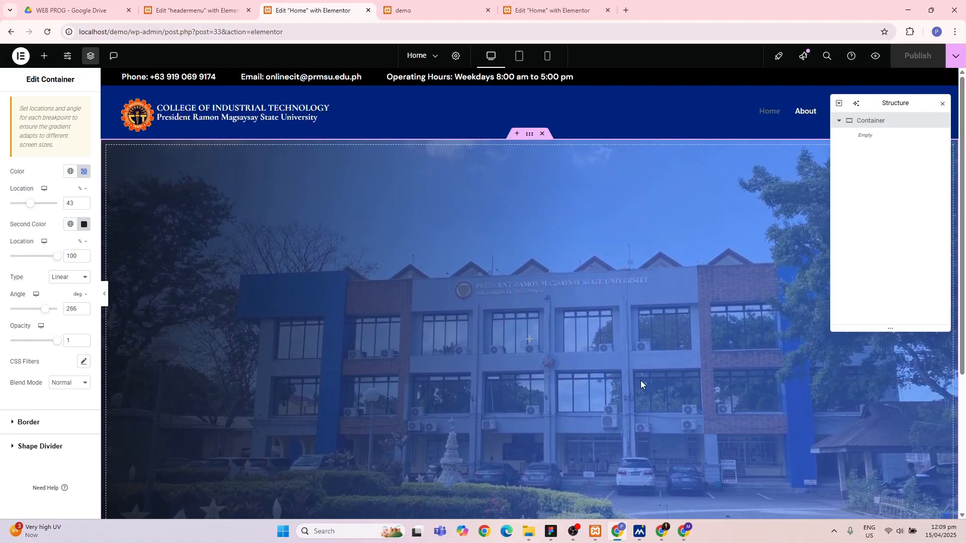
scroll(644, 384, "down", 1)
scroll(647, 388, "up", 1)
scroll(20, 257, "up", 3)
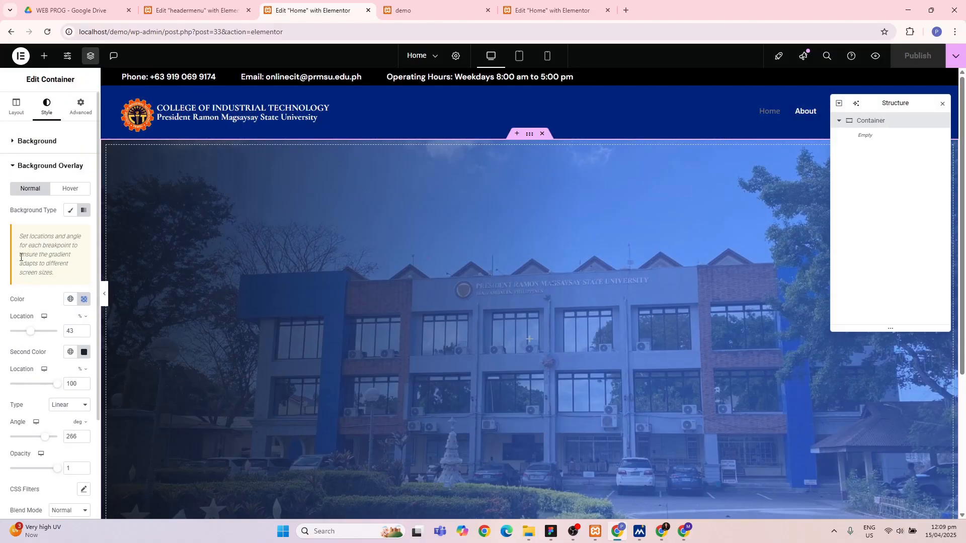
left_click(19, 108)
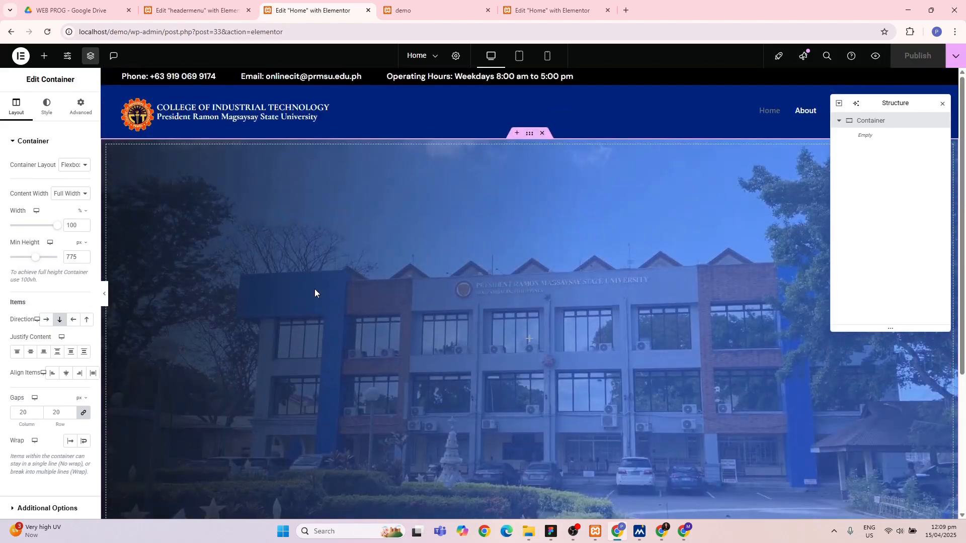
scroll(315, 289, "down", 5)
scroll(315, 289, "up", 5)
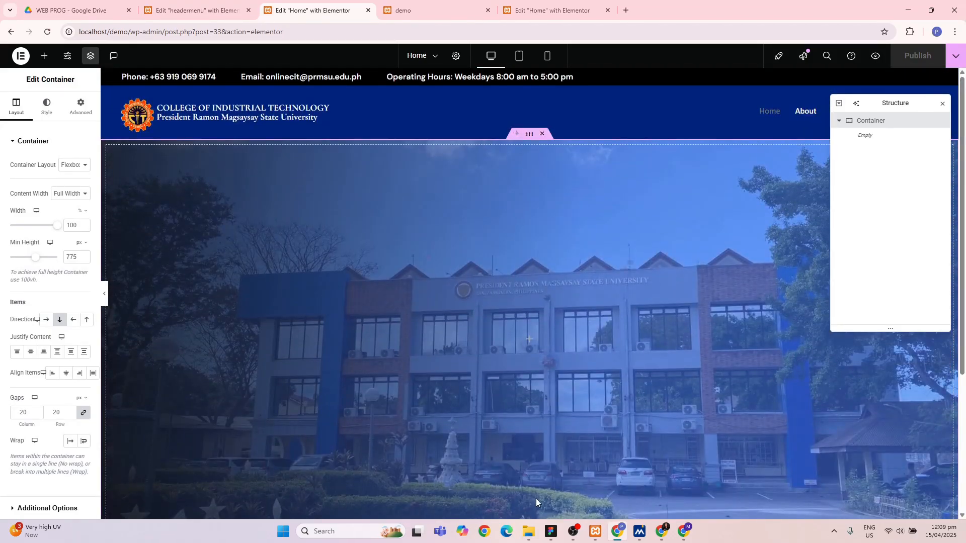
- Switch to Figma and examine the hero design's heading, bullet lines and enroll button
left_click(549, 531)
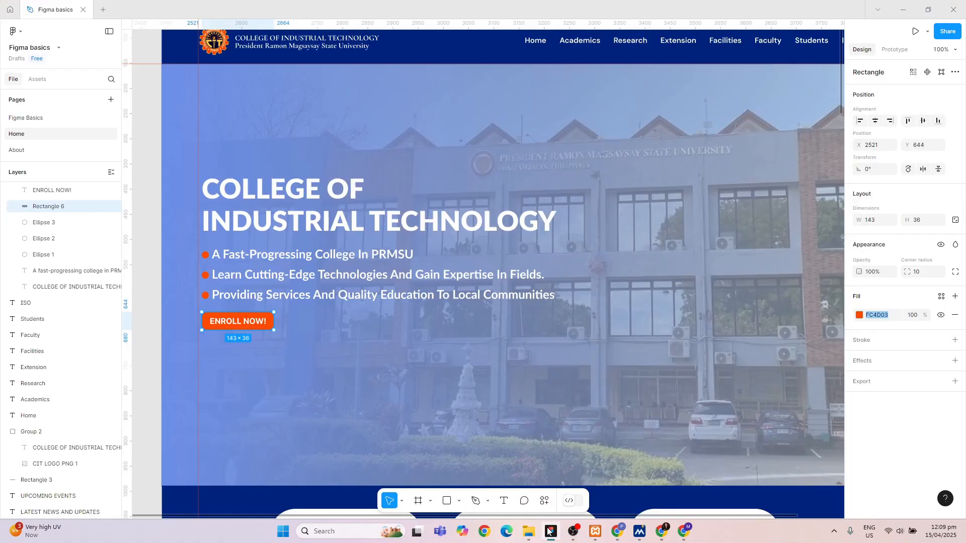
scroll(446, 375, "up", 1)
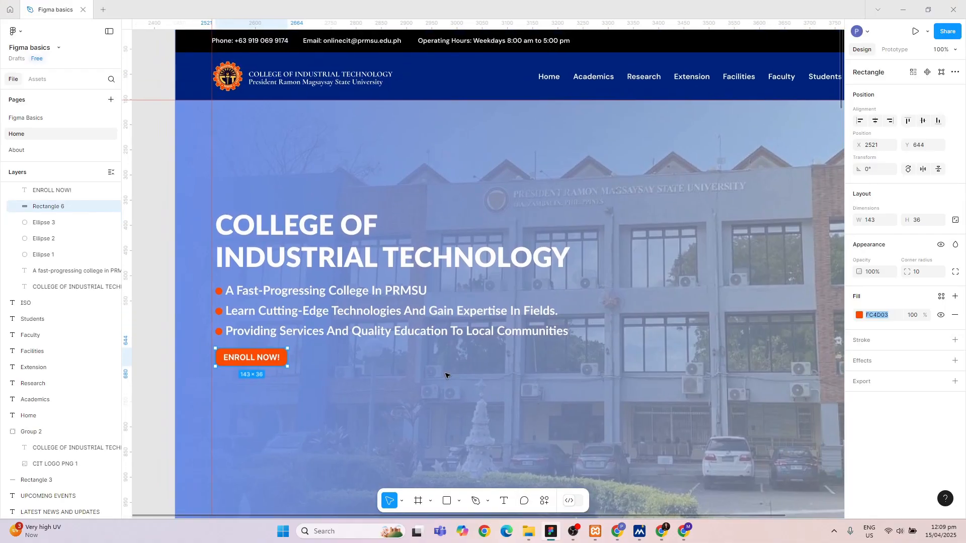
scroll(446, 375, "right", 2)
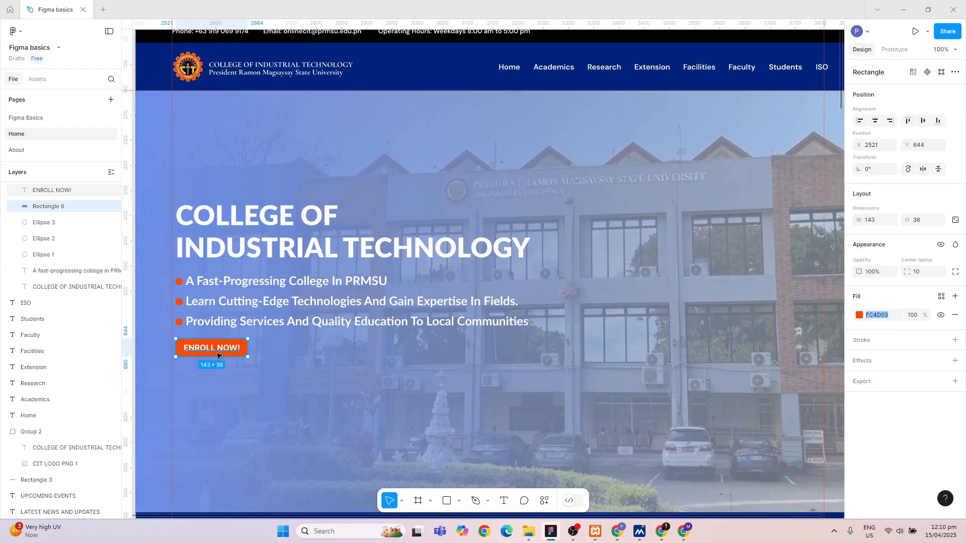
key("alt+Tab")
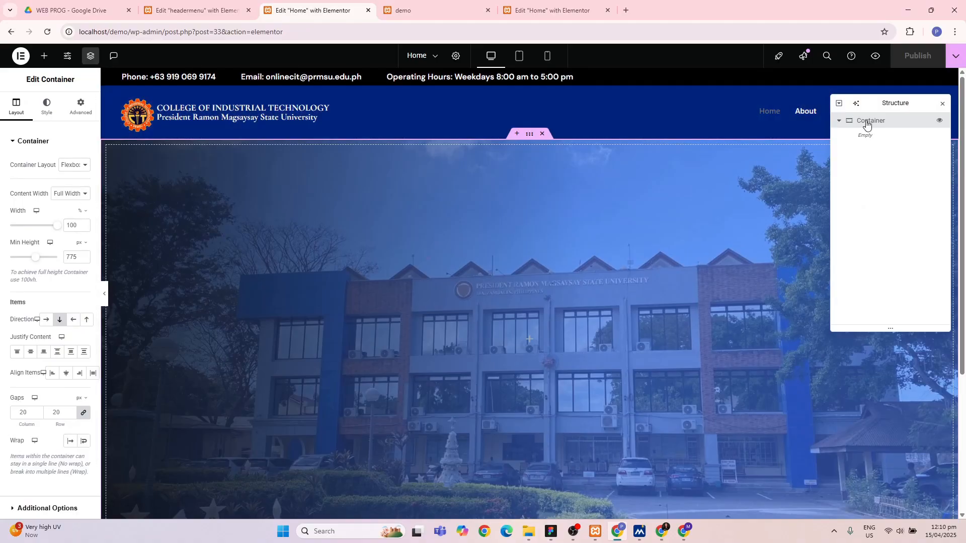
- In the Elementor Home page, add a Heading widget to the hero container and duplicate it
left_click(45, 57)
left_click_drag(28, 262, 249, 237)
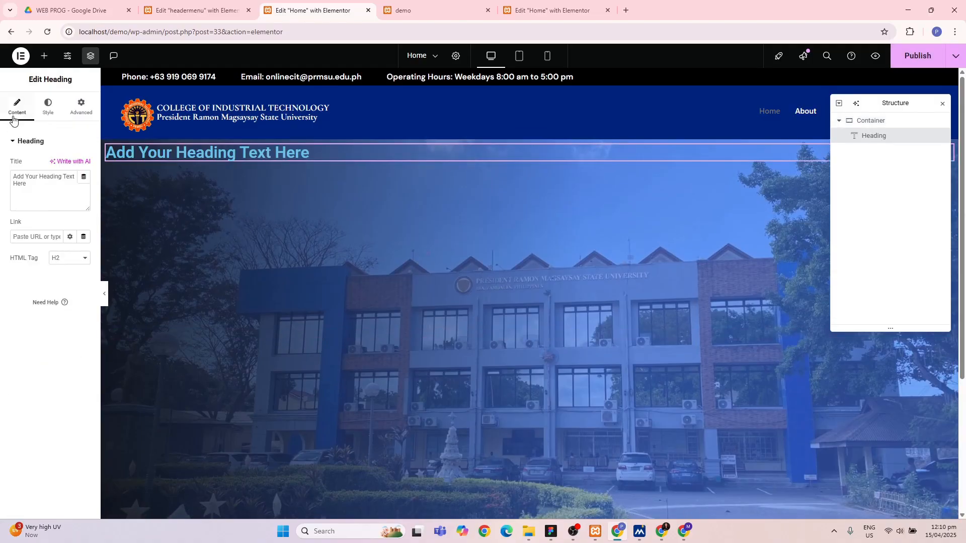
right_click(900, 138)
left_click(885, 163)
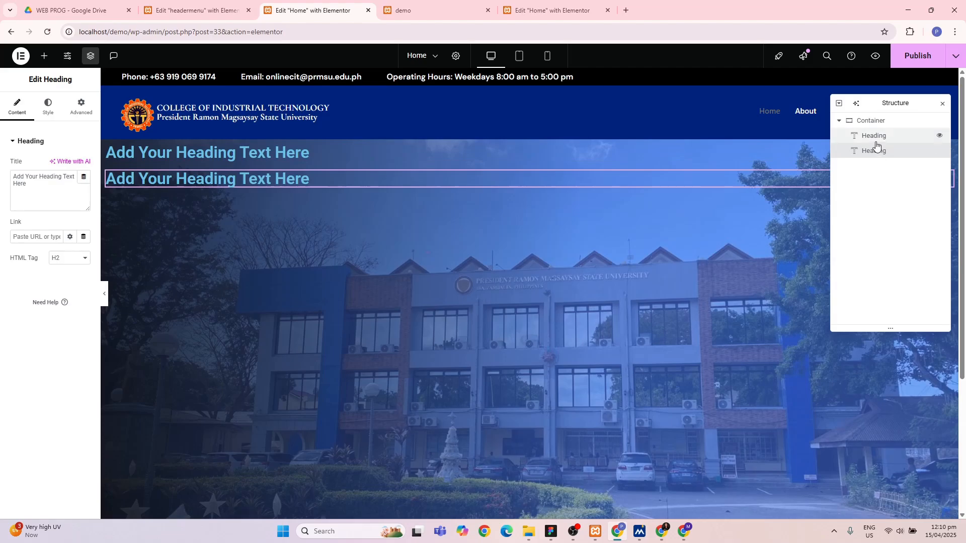
right_click(876, 151)
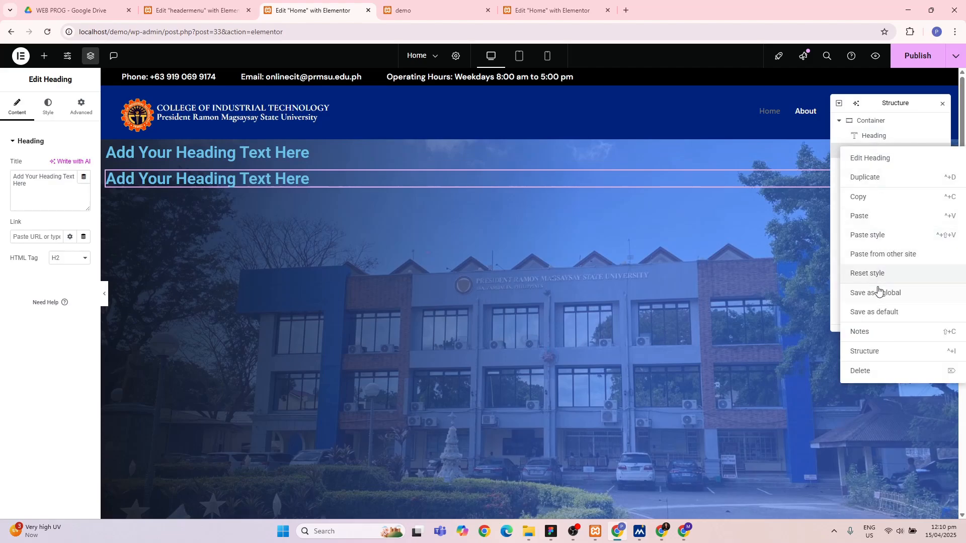
left_click(881, 178)
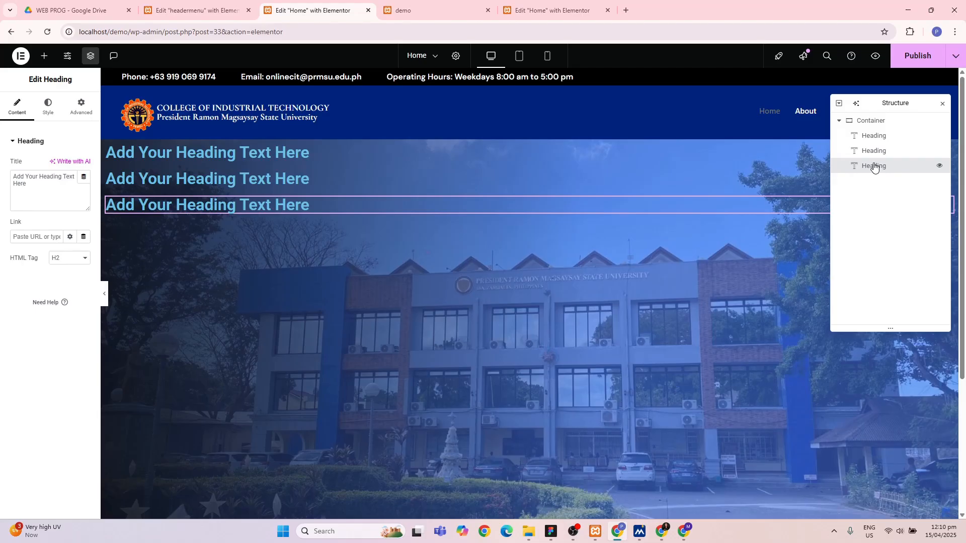
key("Delete")
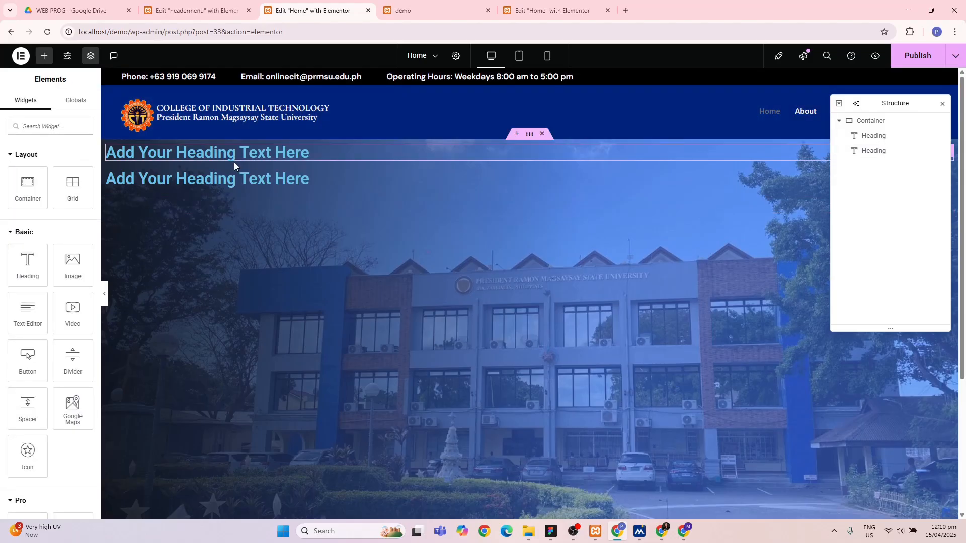
- Justify the hero container's content to Center so both headings sit at mid-height
left_click(226, 157)
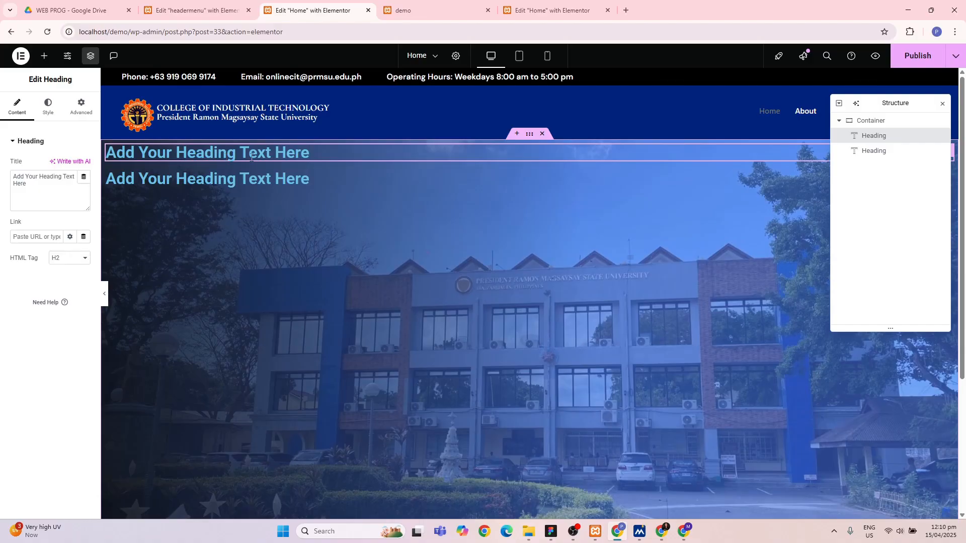
left_click(859, 122)
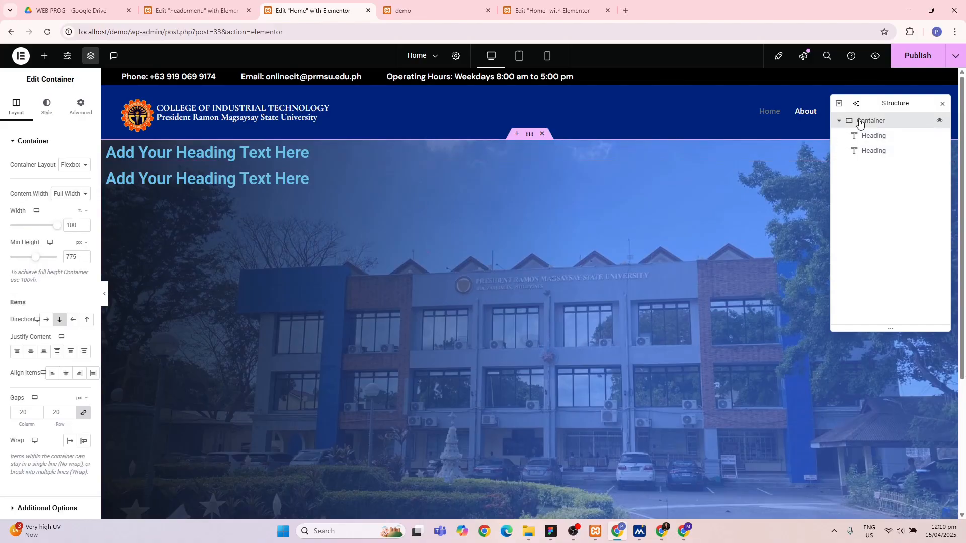
left_click(31, 353)
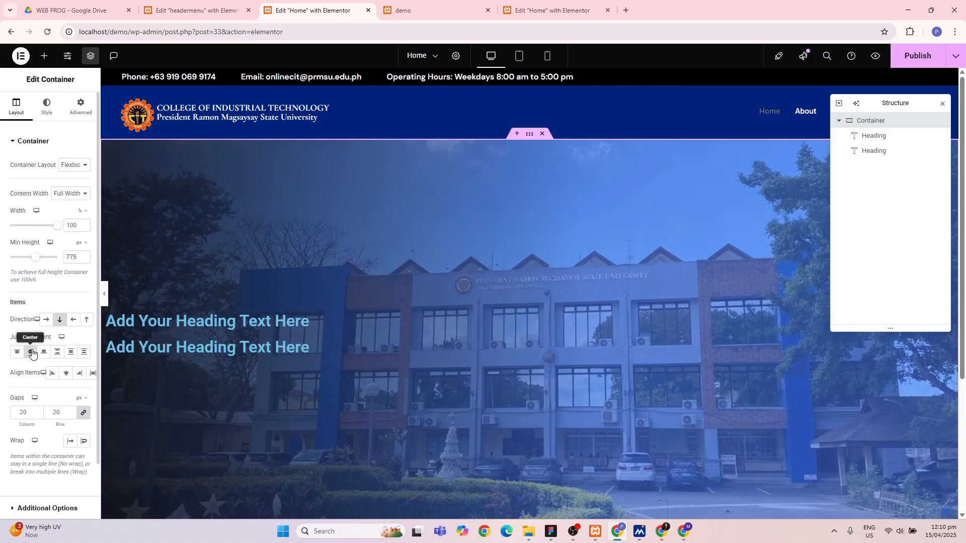
scroll(342, 266, "down", 2)
scroll(342, 267, "up", 2)
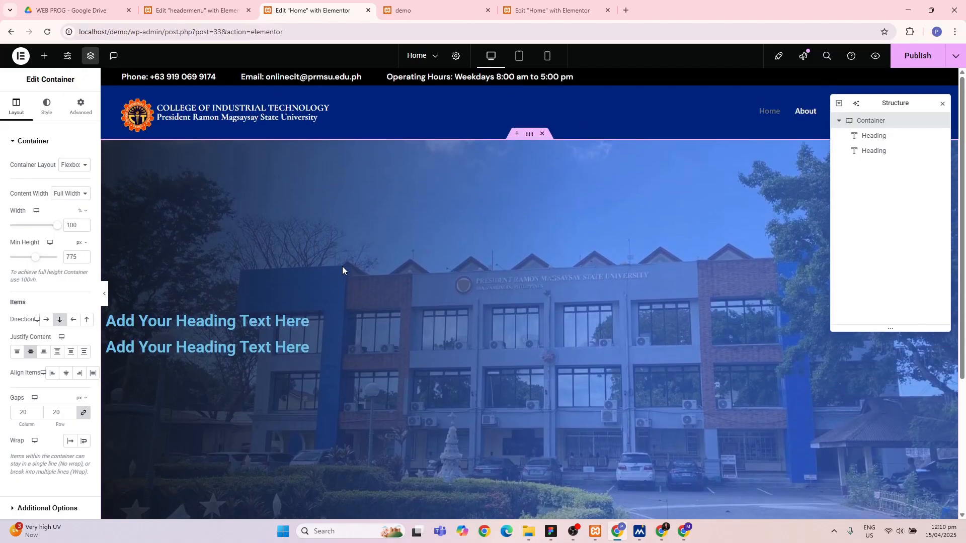
- Replace the first heading's placeholder title with COLLEGE OF, following the hero wording in the Figma design
left_click(871, 135)
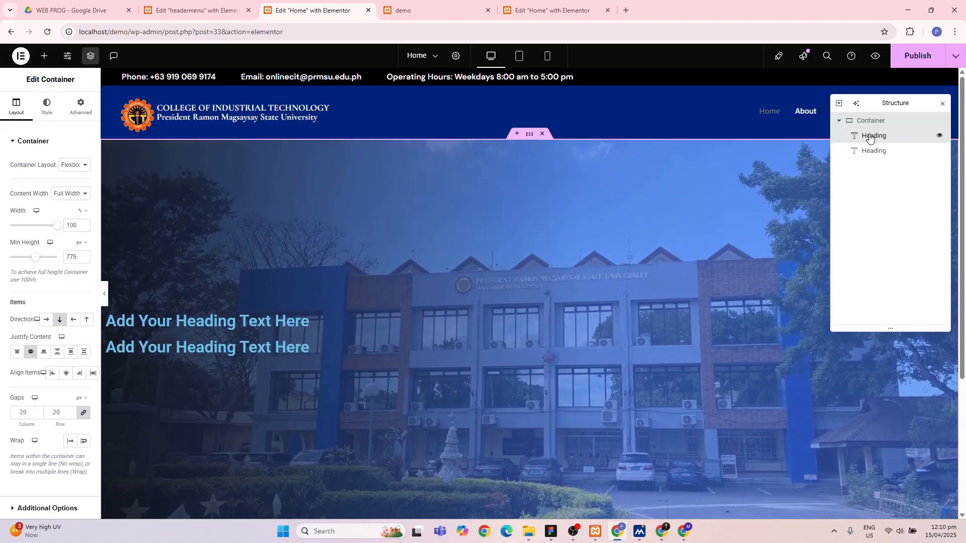
left_click_drag(30, 184, 7, 179)
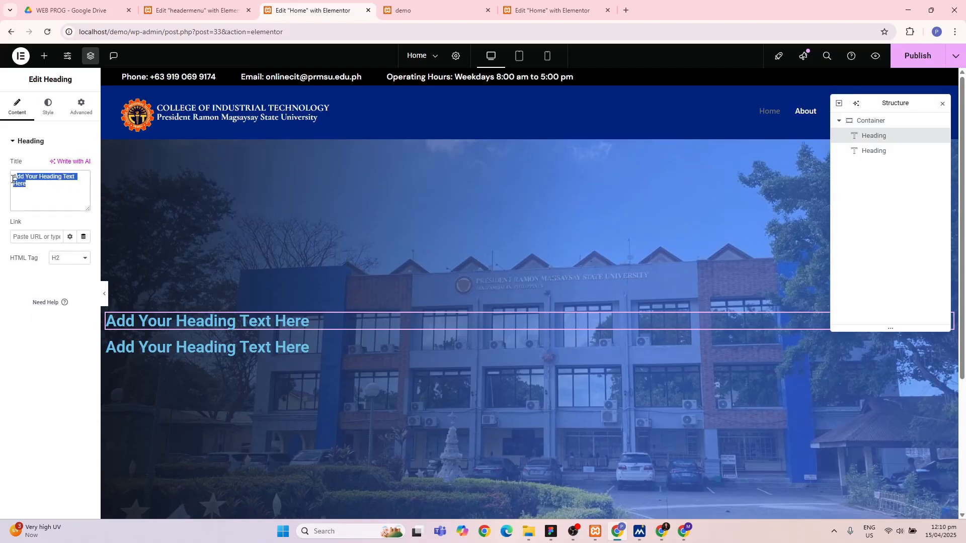
key("alt+Tab")
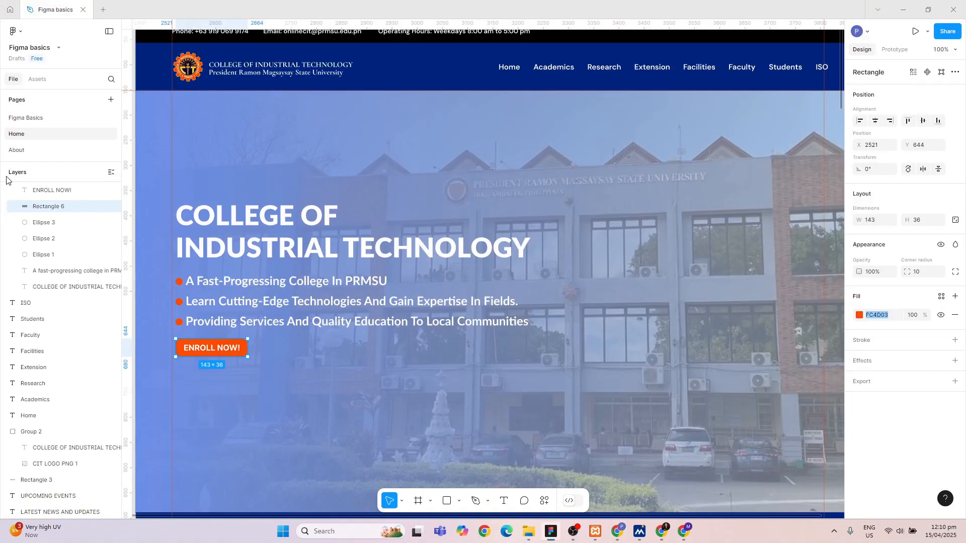
key("alt+Tab")
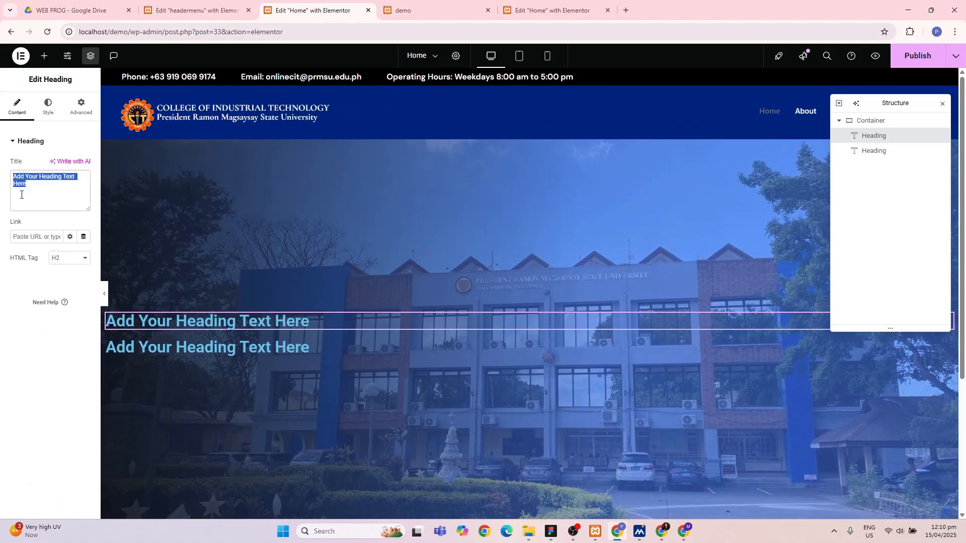
type("COLLEG")
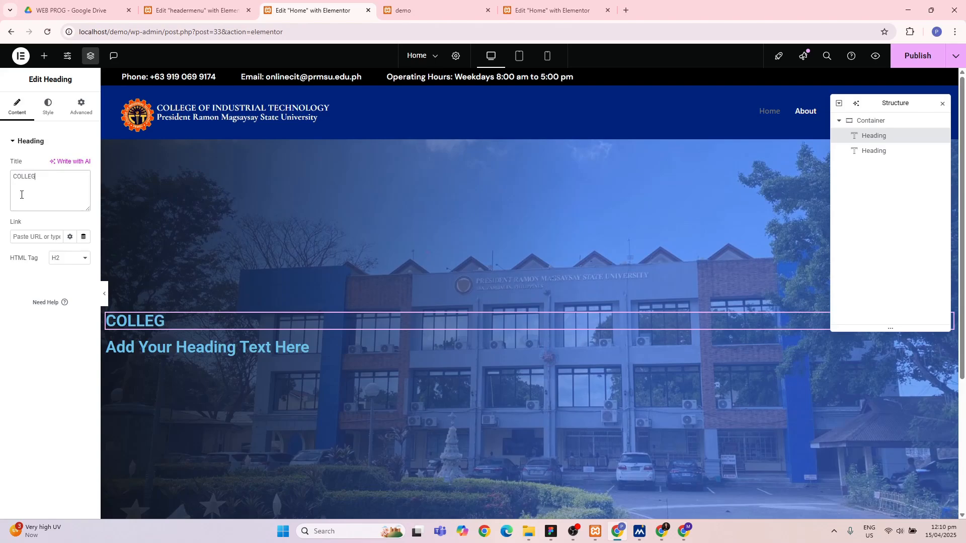
type("E OF")
- Extend the first heading's title with a <br> tag and INDUSTRIAL TECHNOLOGY as its second line
key("Return")
type("IN")
key("BackSpace")
key("BackSpace")
type("<BR")
key("BackSpace")
key("BackSpace")
type("br")
type("> ")
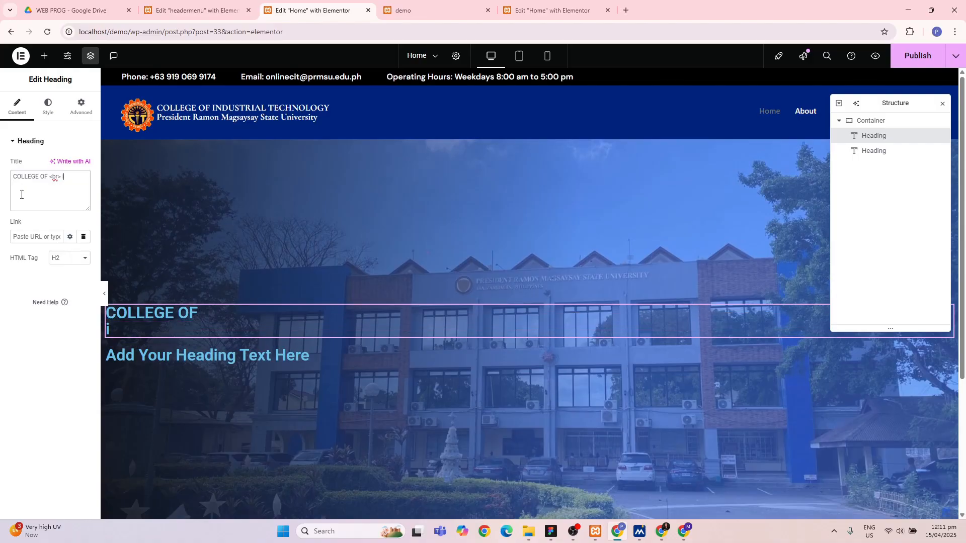
type("INDUSTRIAL")
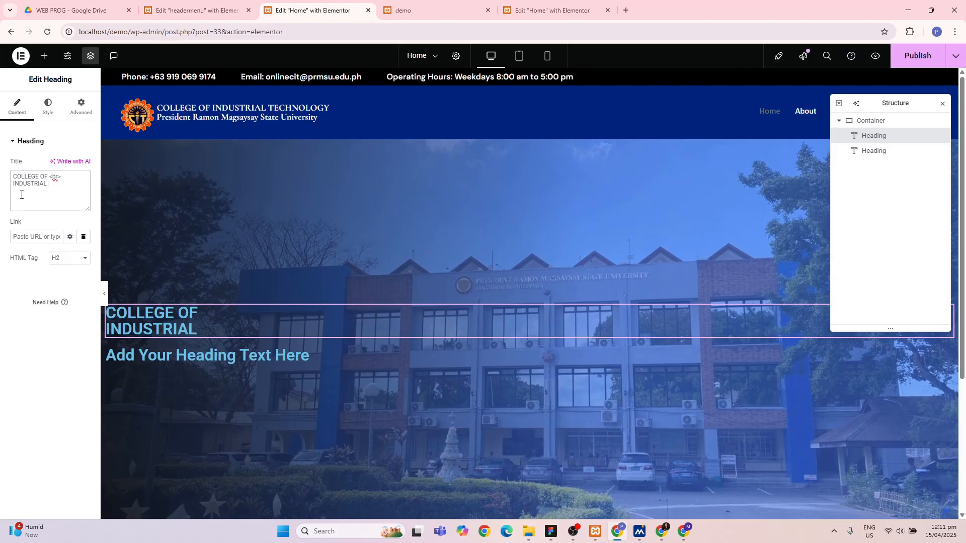
type(" TECHNOLOGY")
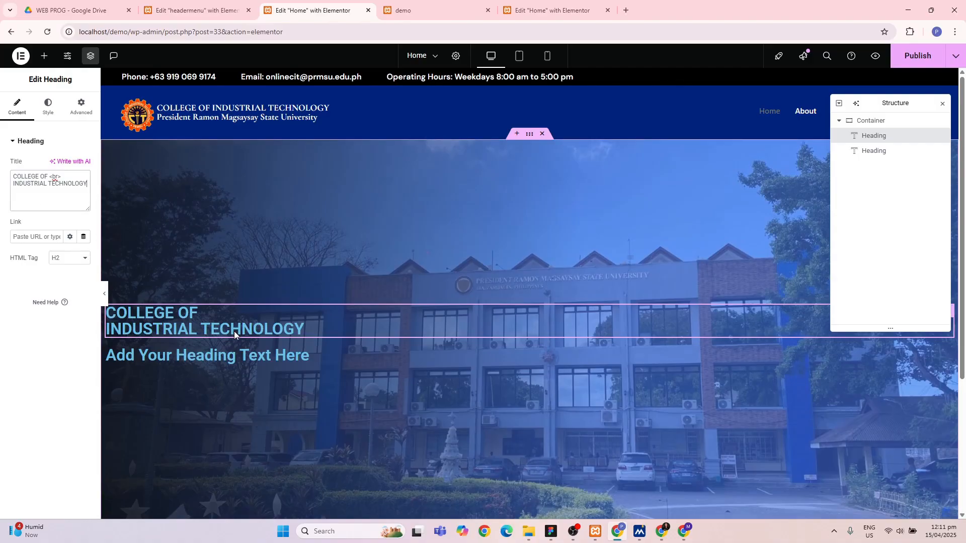
- Look up the typography settings of the hero heading in the Figma design
key("alt+Tab")
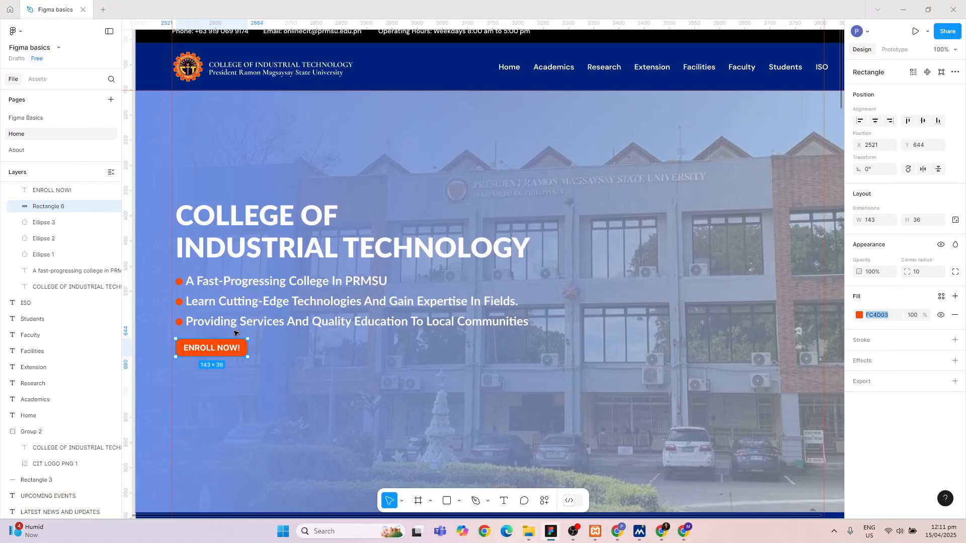
left_click(288, 244)
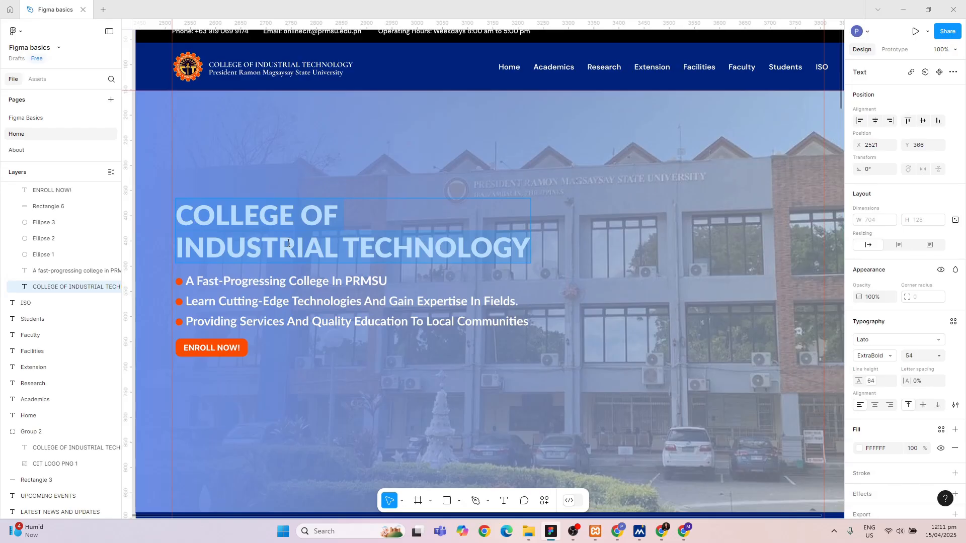
key("alt+Tab")
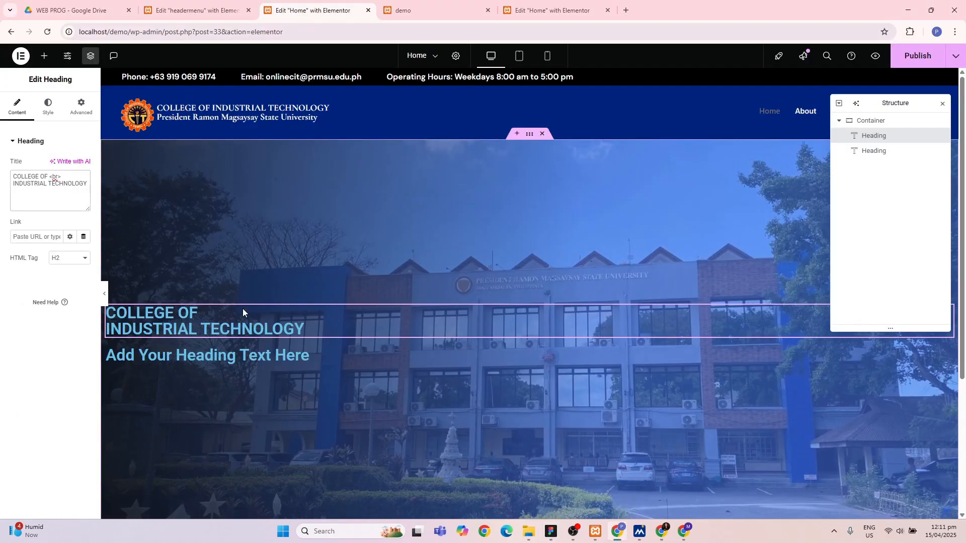
- Try to remove the space before INDUSTRIAL by editing the heading text directly on the page
left_click(196, 334)
double_click(196, 330)
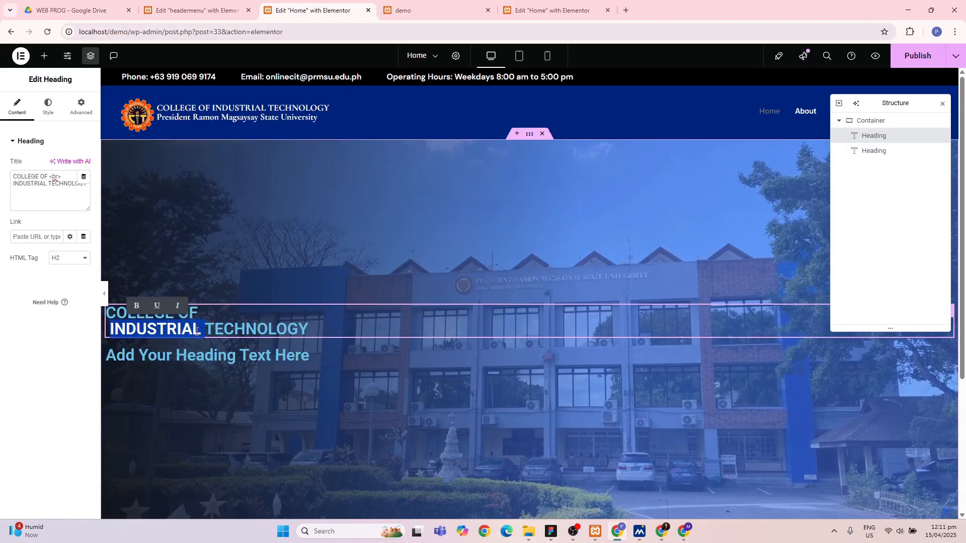
left_click(115, 332)
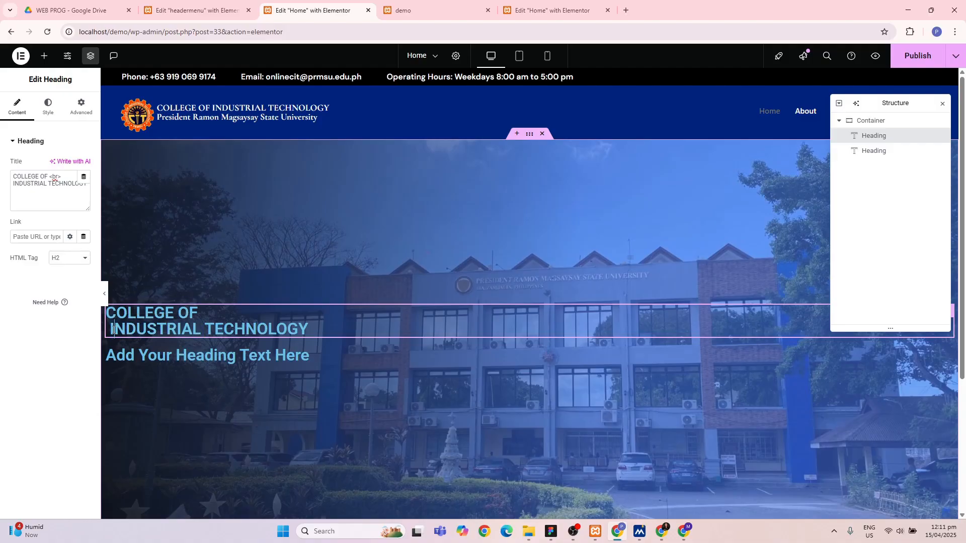
key("BackSpace")
key("ctrl+a")
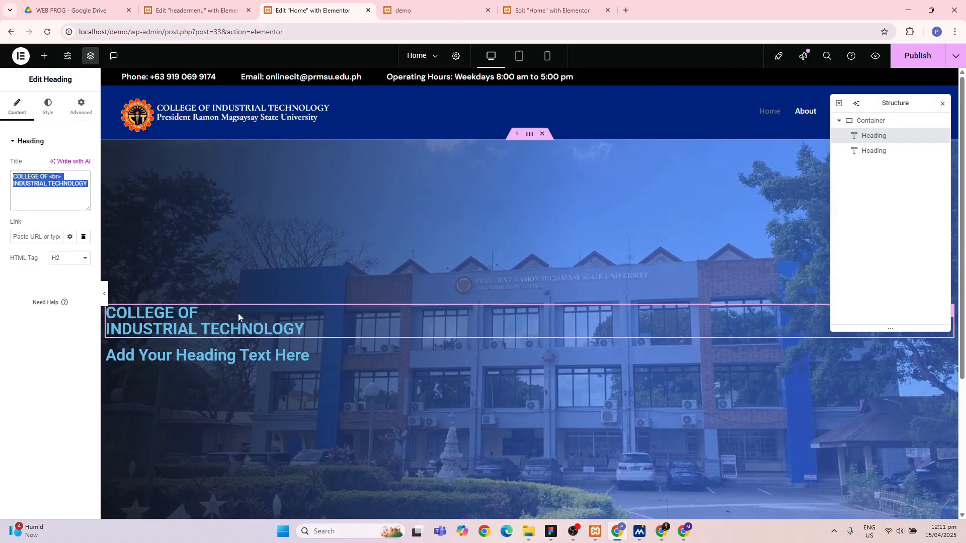
left_click(249, 330)
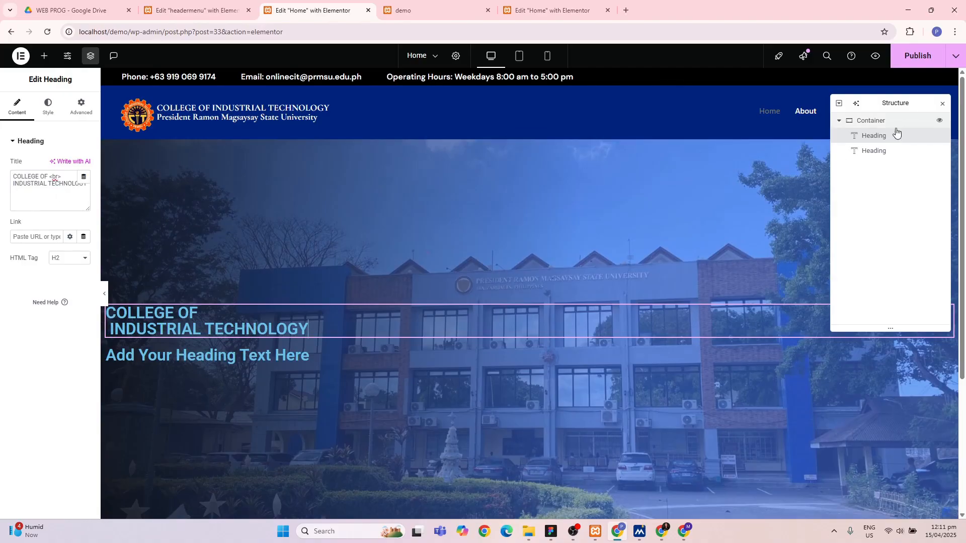
- Set the typography size of the COLLEGE OF INDUSTRIAL TECHNOLOGY heading to 60 px
left_click(877, 139)
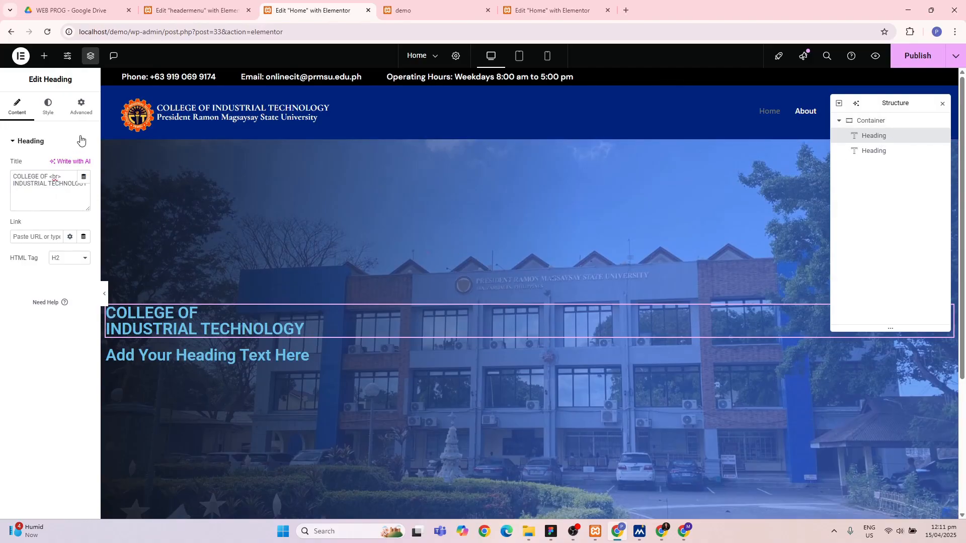
left_click(47, 112)
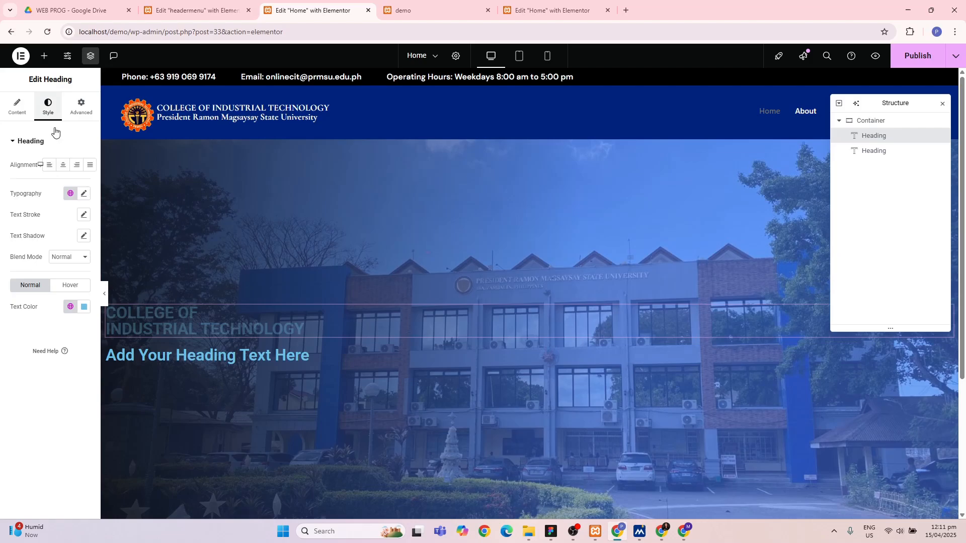
left_click(83, 194)
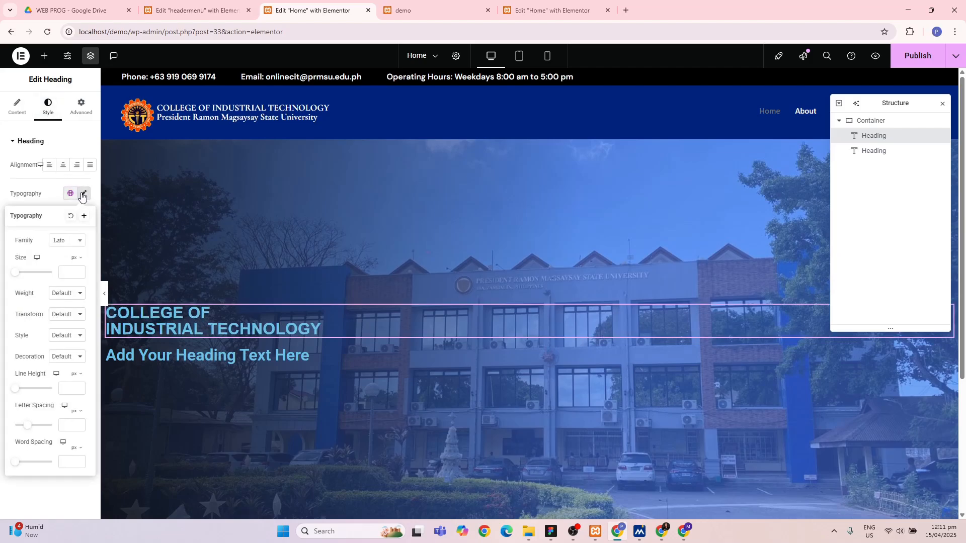
left_click(69, 273)
type("54")
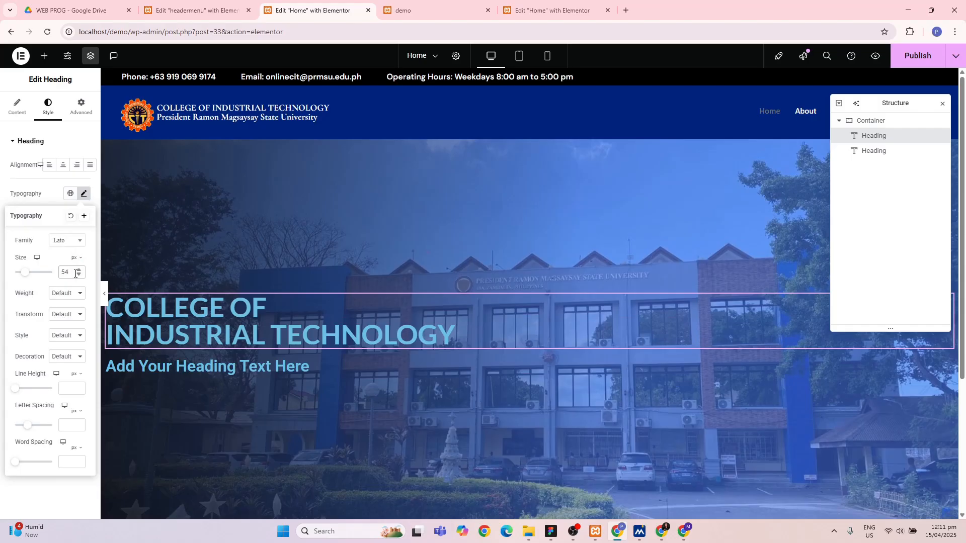
left_click(78, 270)
left_click(79, 271)
left_click(79, 271)
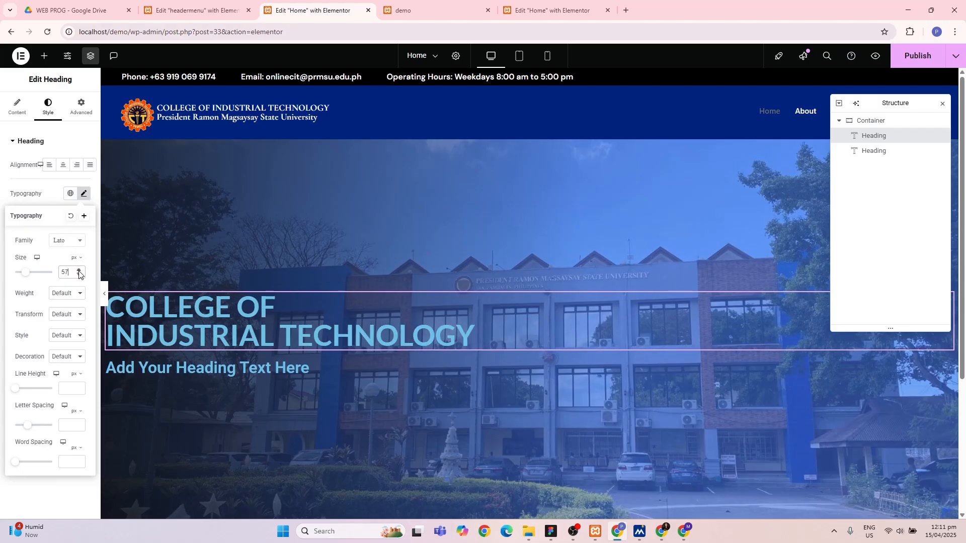
left_click(79, 272)
left_click(78, 271)
left_click(78, 271)
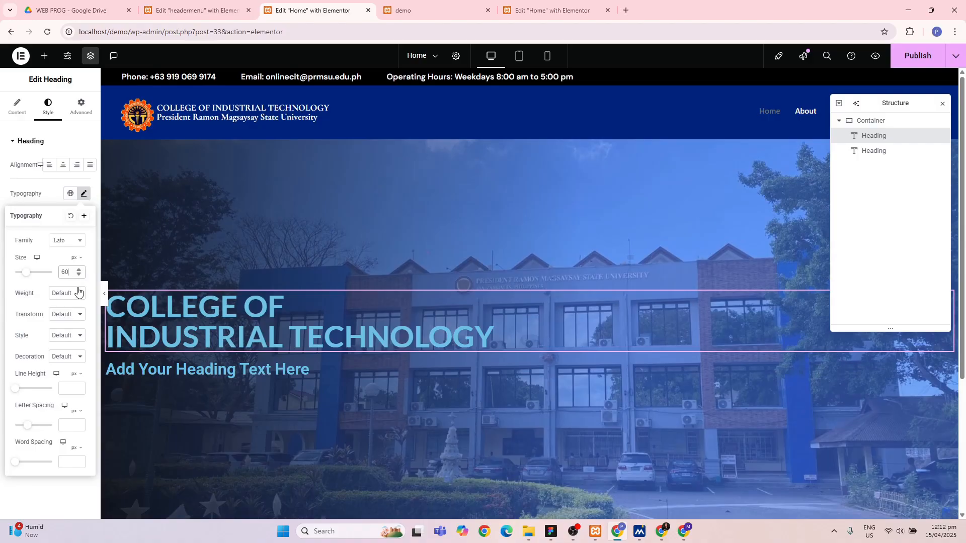
- Set the hero heading's font weight to 800 (Extra Bold) and close its typography settings
left_click(80, 295)
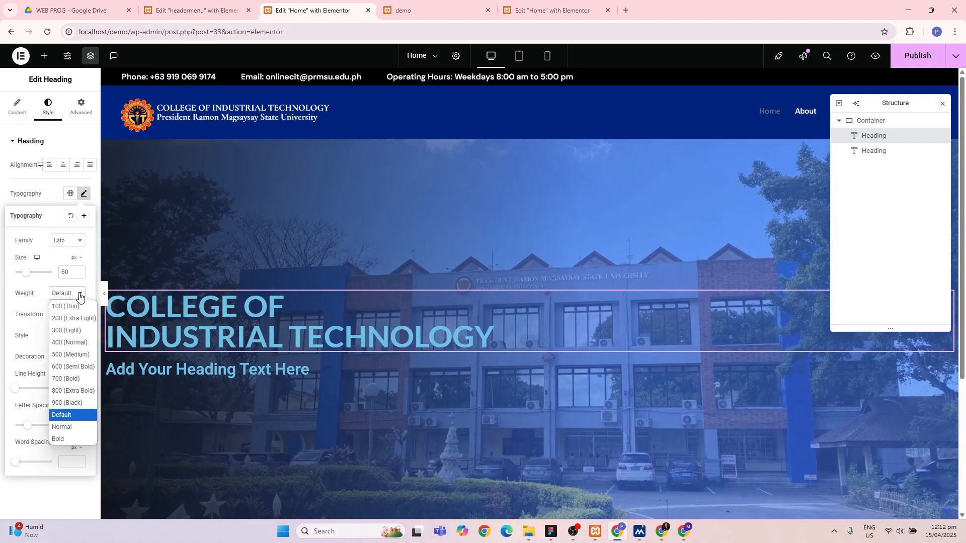
left_click(81, 391)
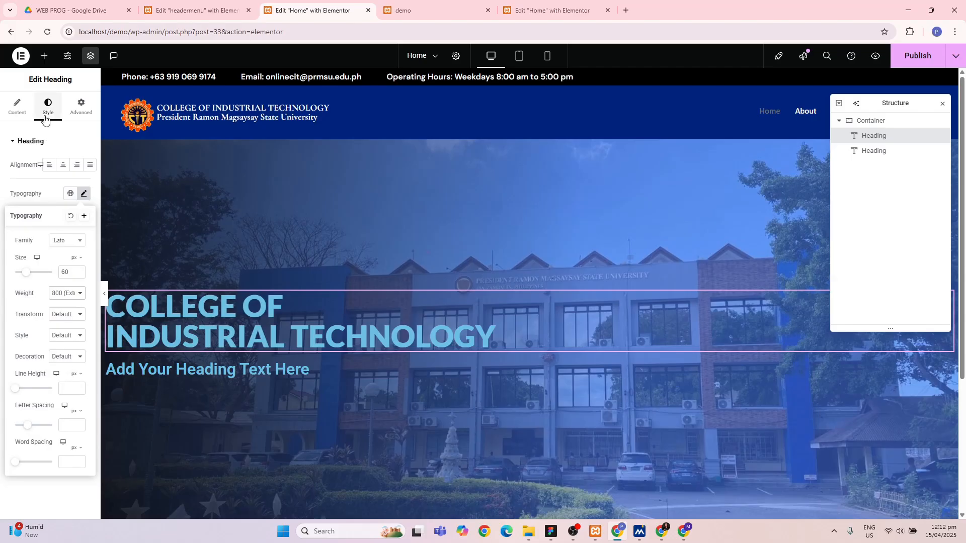
left_click(60, 197)
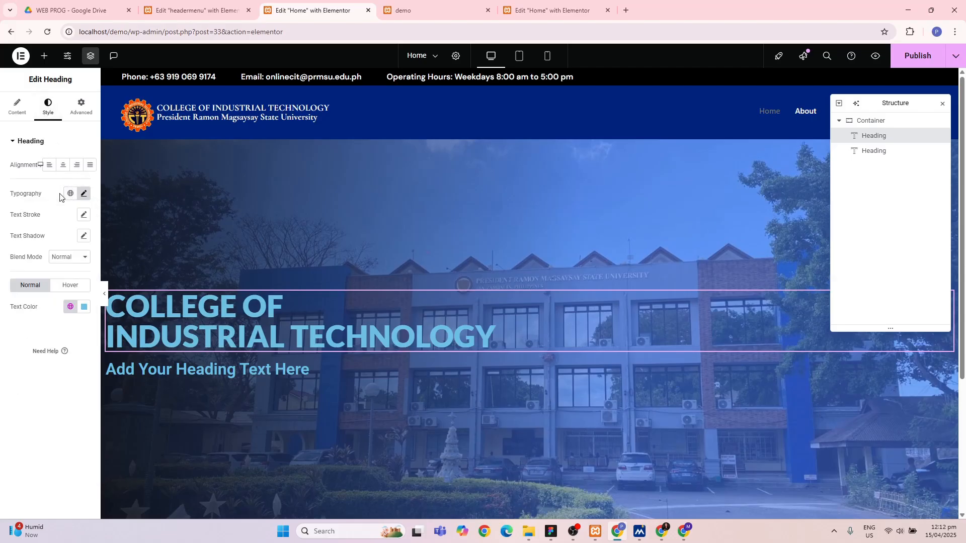
- Change the hero heading's text color to white (#FFFFFF) and switch to the Figma design for comparison
left_click(80, 312)
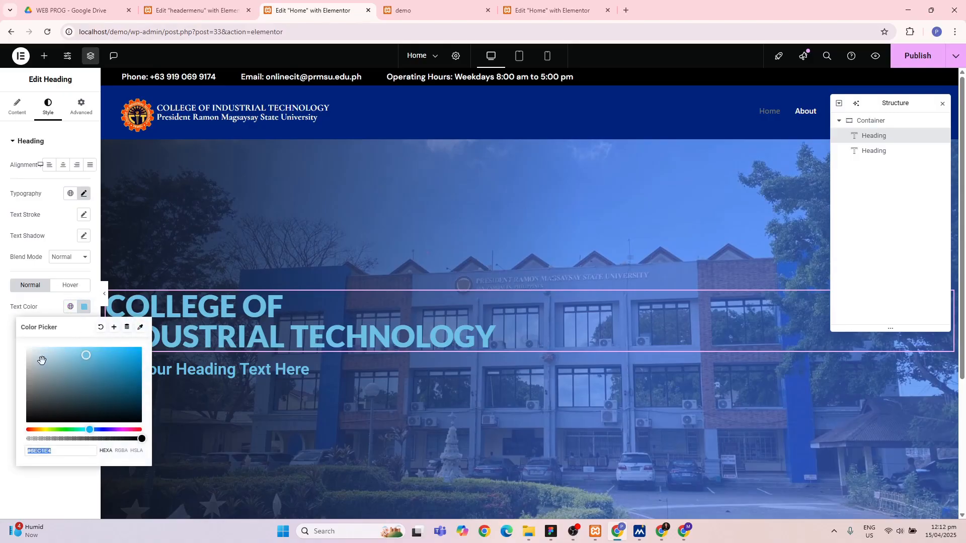
left_click_drag(86, 355, 11, 334)
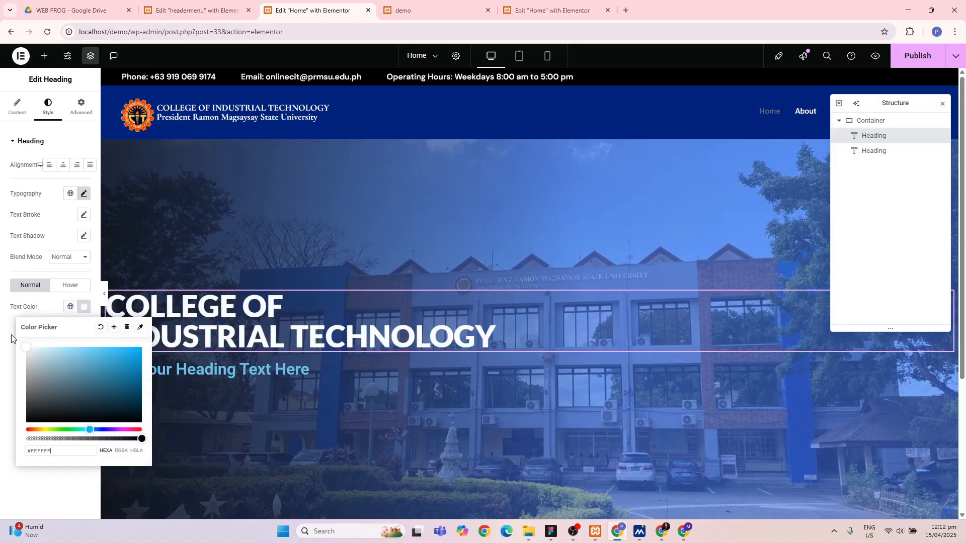
left_click(275, 195)
key("alt+Tab")
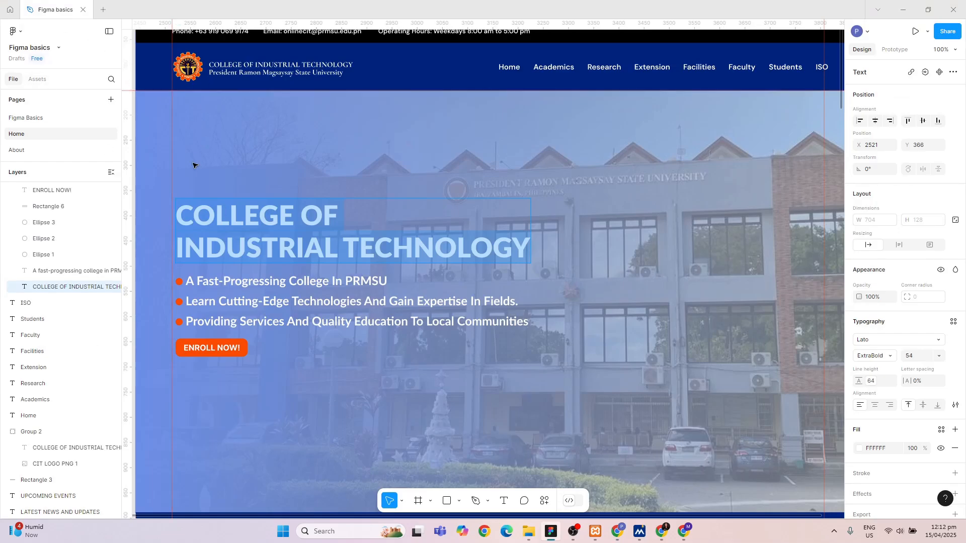
- Switch to the Elementor Home page in the browser and select the placeholder heading below the college title
key("alt+Tab")
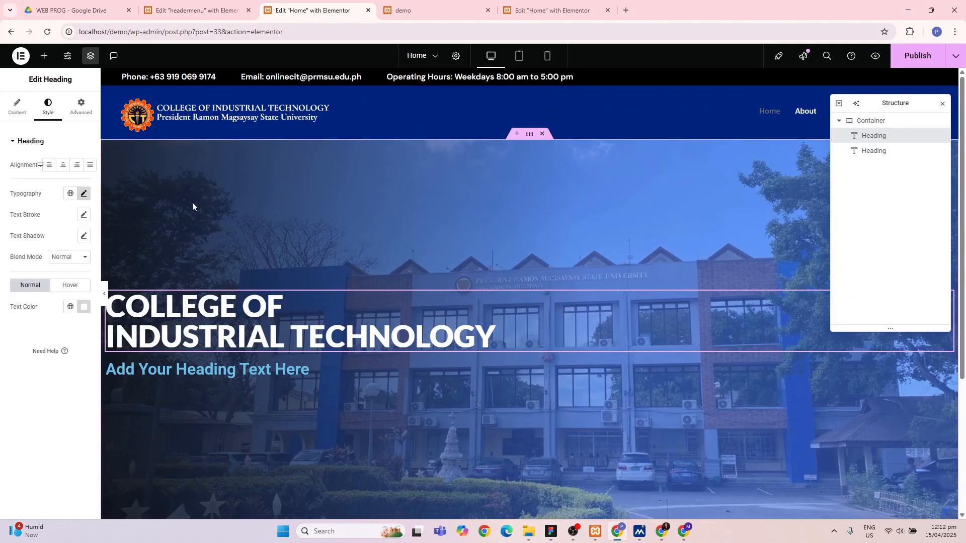
left_click(224, 367)
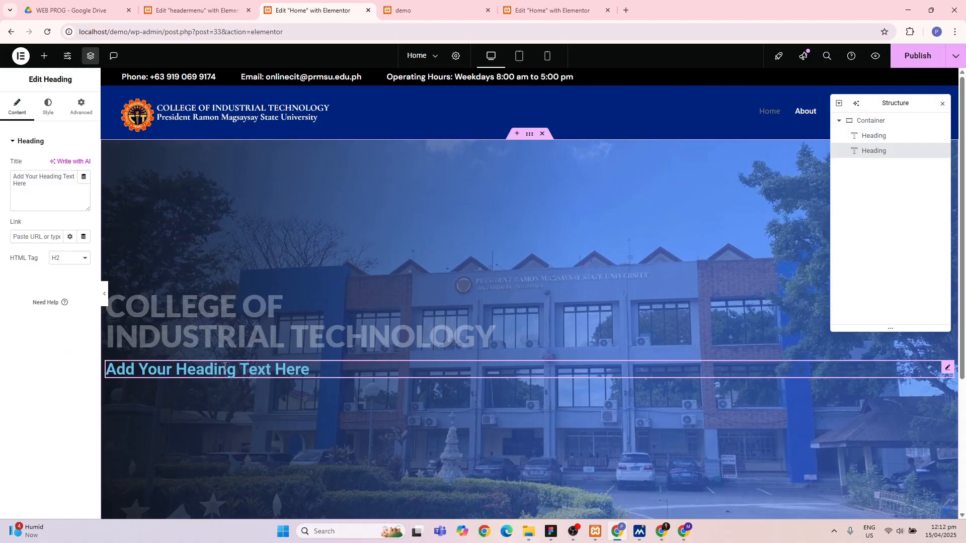
left_click(316, 371)
left_click_drag(316, 370, 288, 365)
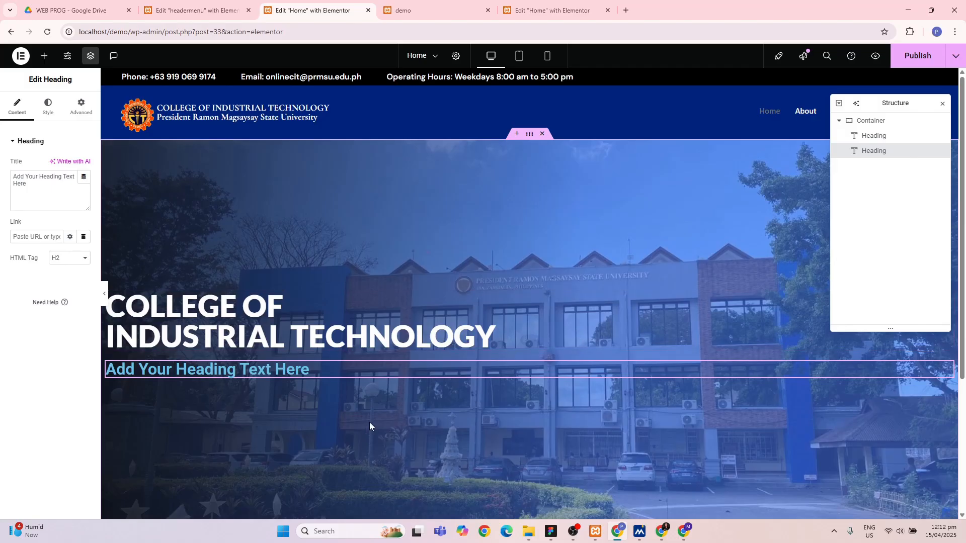
left_click(815, 188)
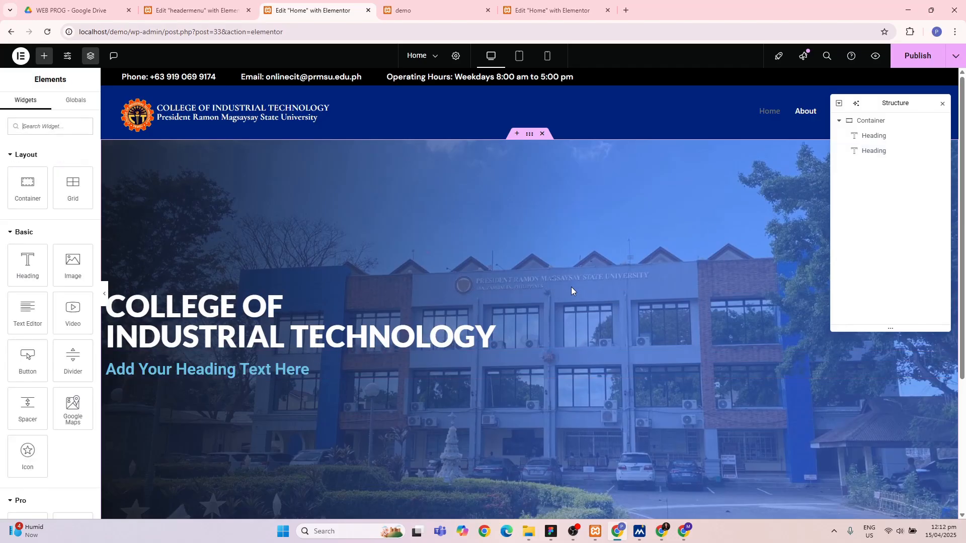
left_click(231, 370)
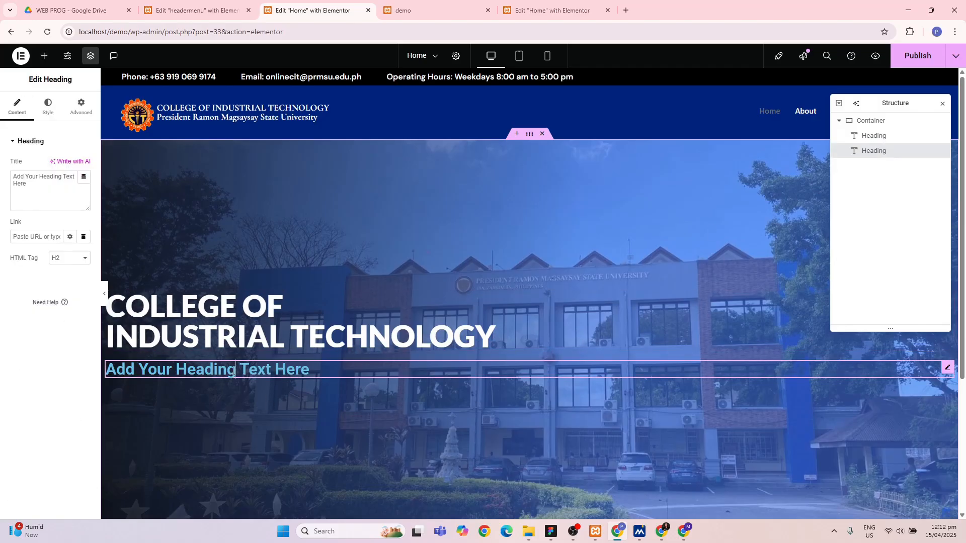
- Switch to Figma and copy the first bullet line, "A fast-progressing college in PRMSU", from the hero text
key("alt+Tab")
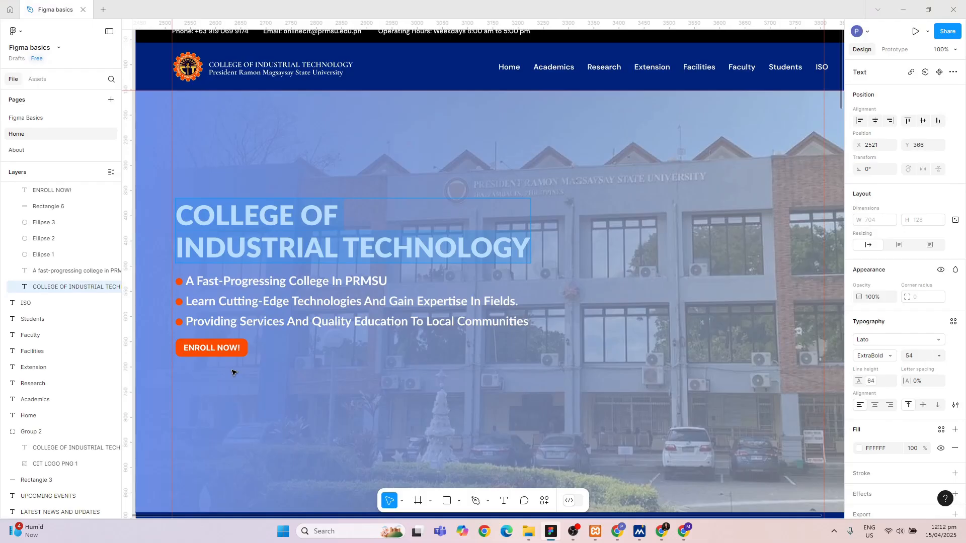
left_click(182, 279)
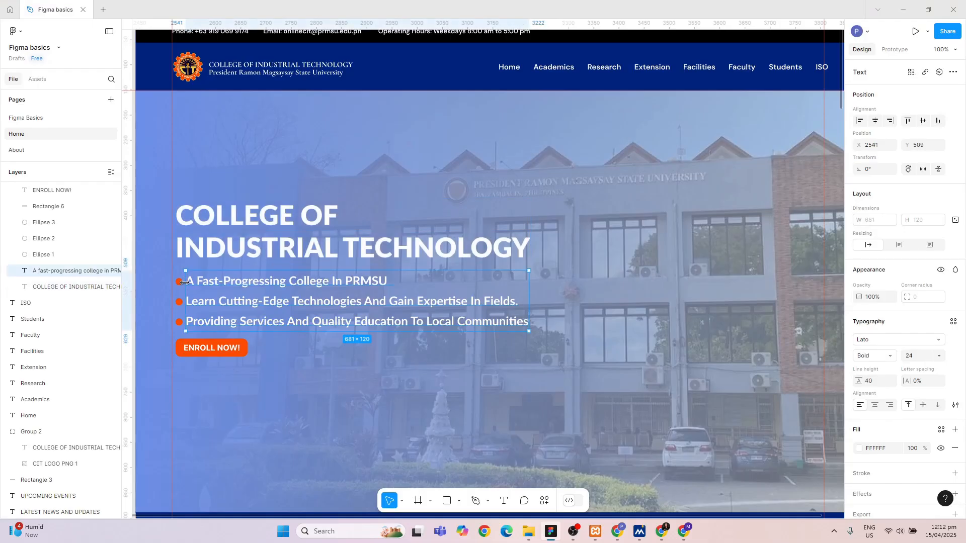
double_click(200, 284)
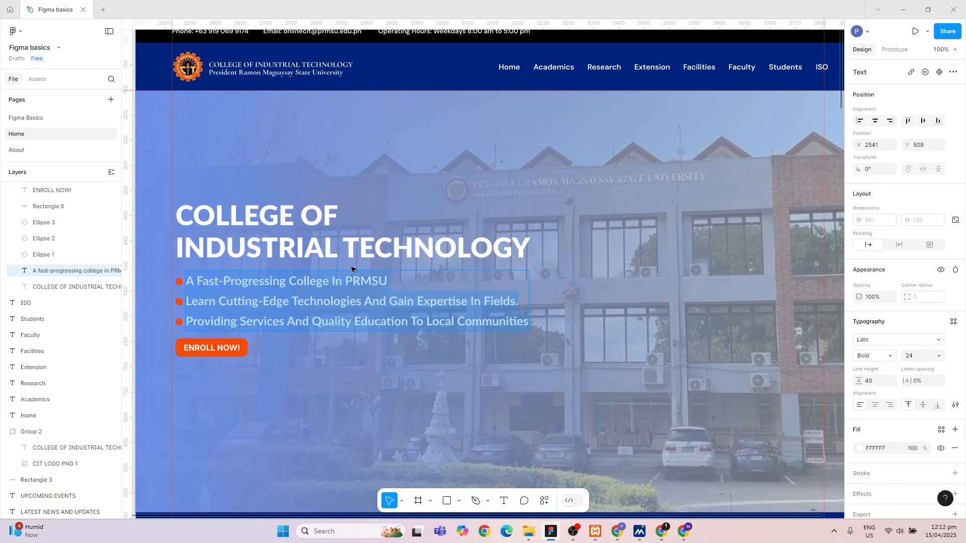
left_click_drag(384, 280, 187, 286)
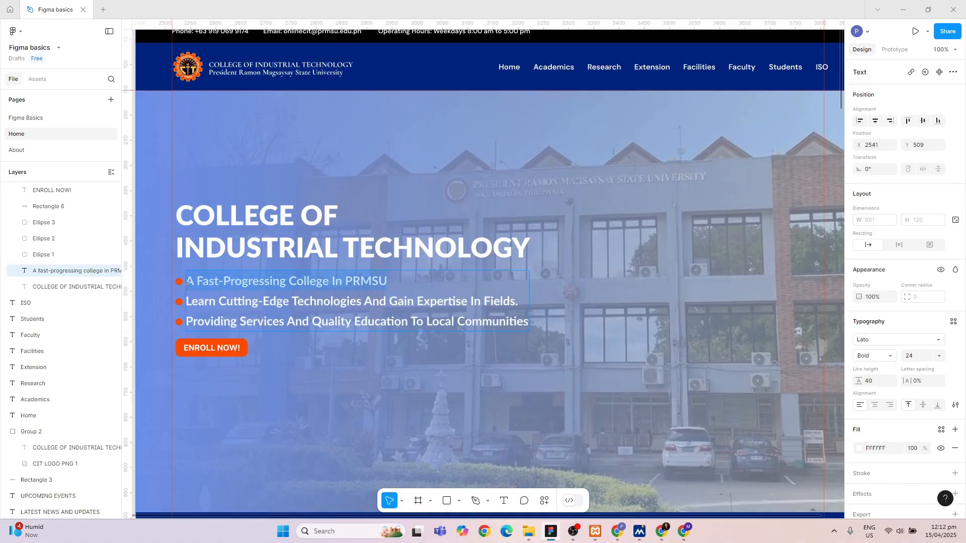
key("alt+Tab")
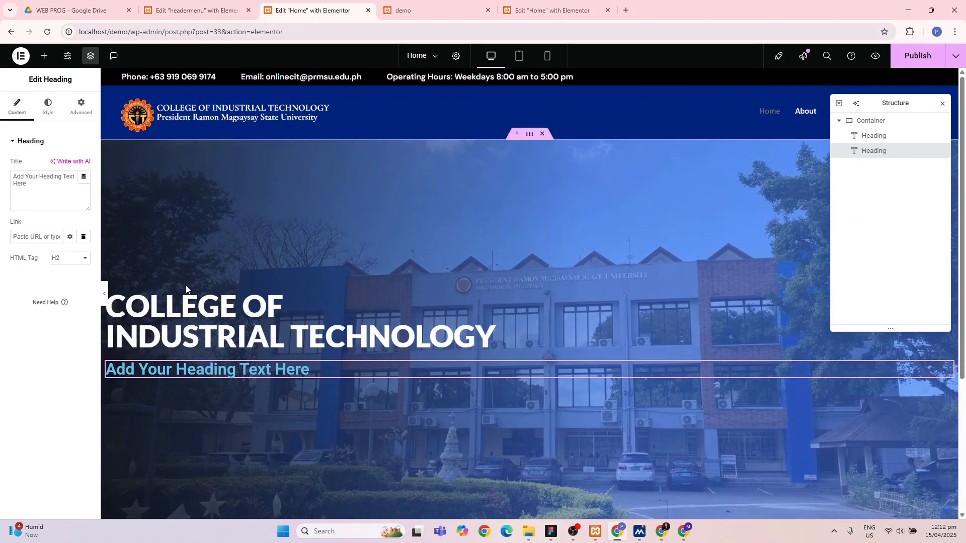
- Examine how the bullet list is built on the finished cit.prmsu Home page, compare it with the Figma design, and return to the demo page
left_click(566, 10)
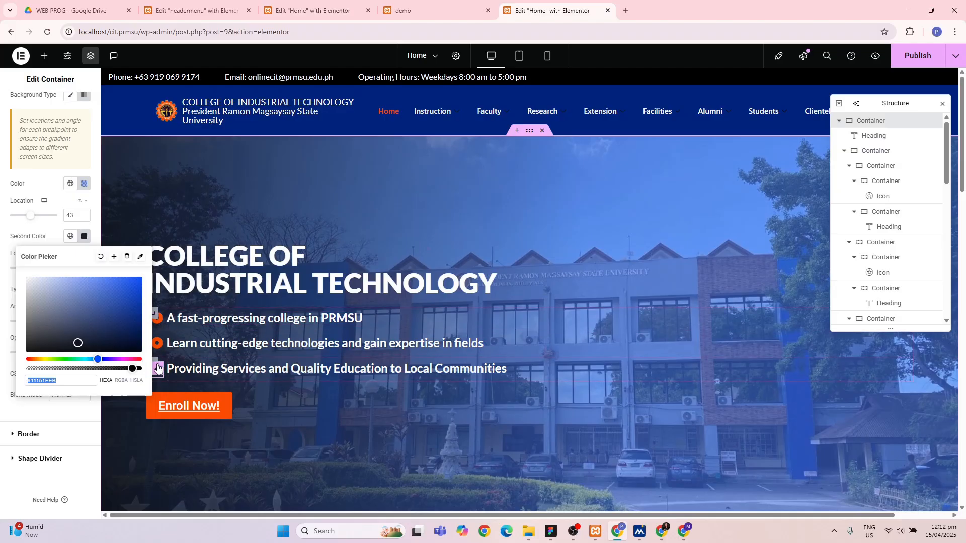
left_click(197, 184)
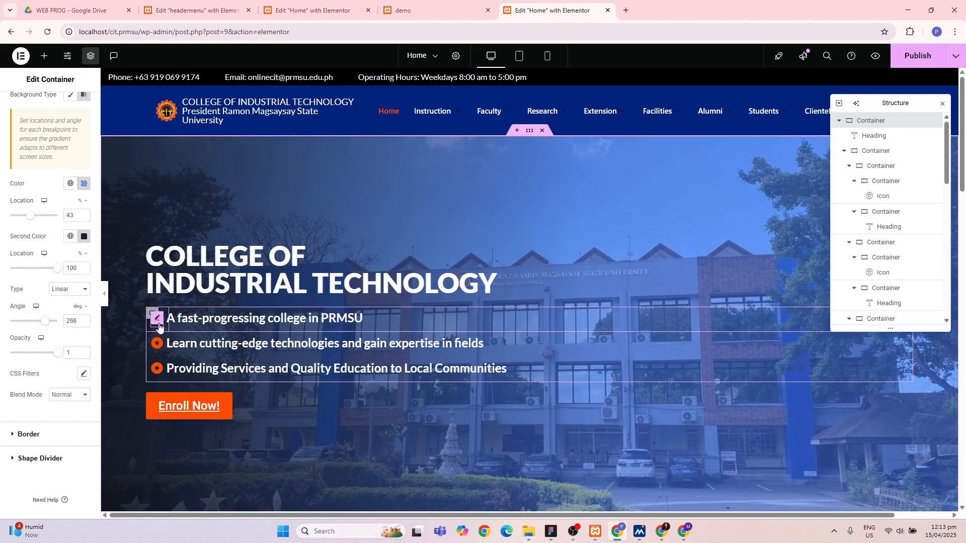
key("alt+Tab")
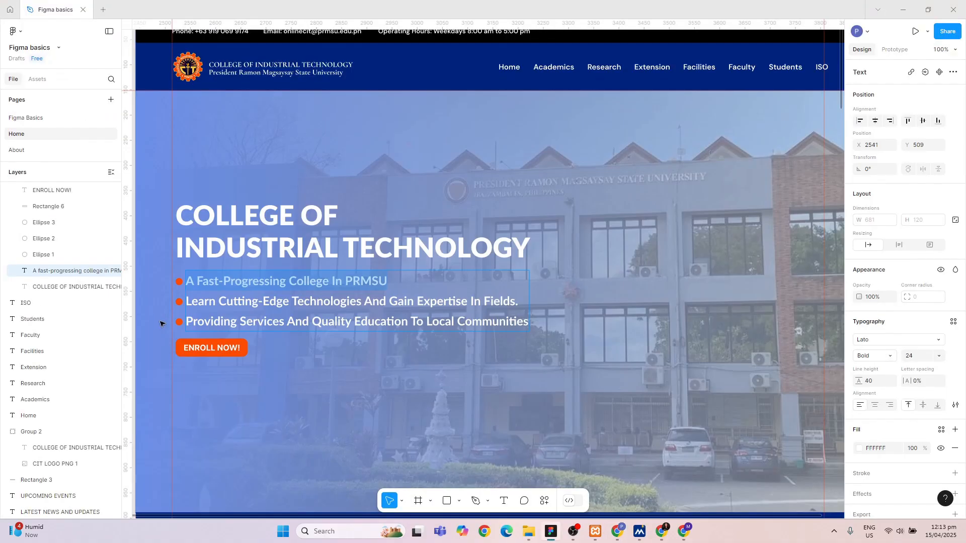
key("alt+Tab")
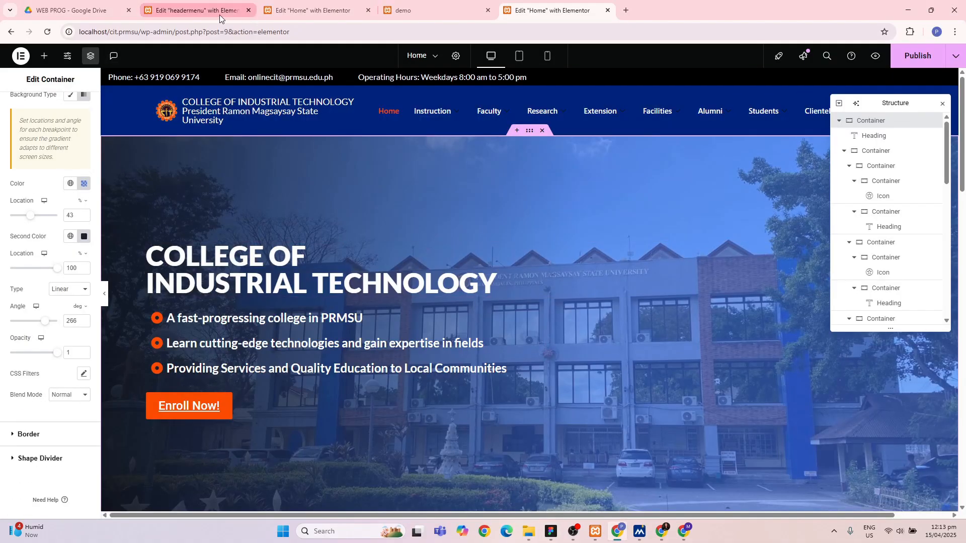
left_click(315, 11)
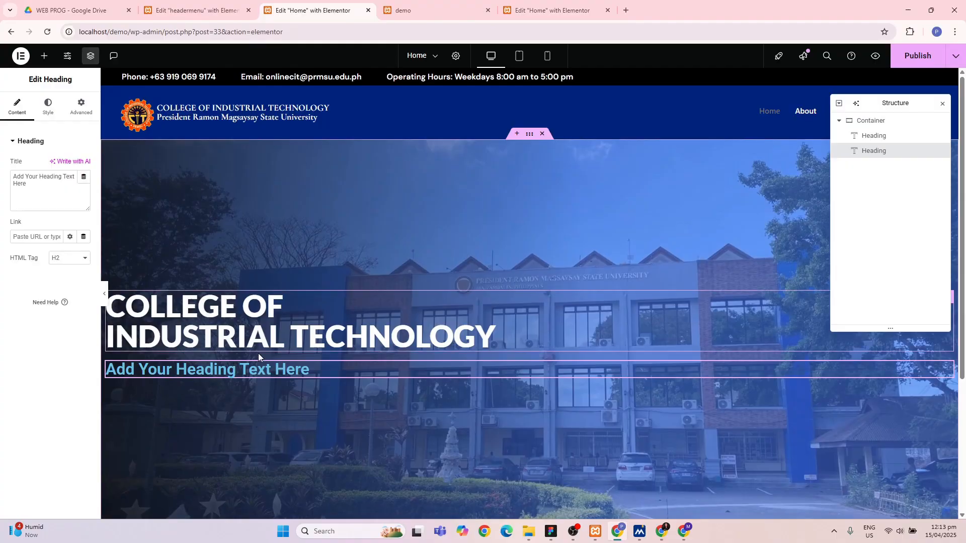
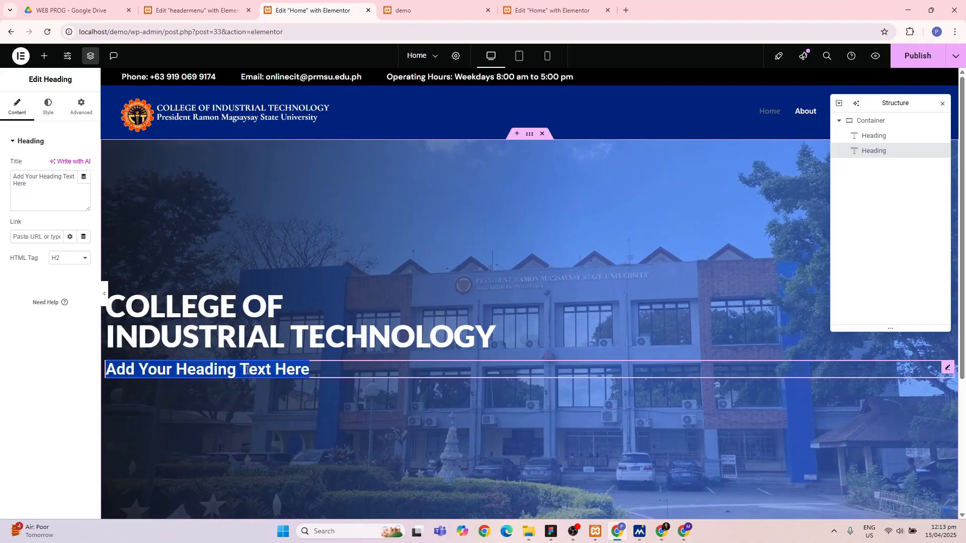
- Replace the placeholder heading's title with "A fast-progressing college in PRMSU"
left_click(33, 189)
left_click_drag(33, 189, 0, 166)
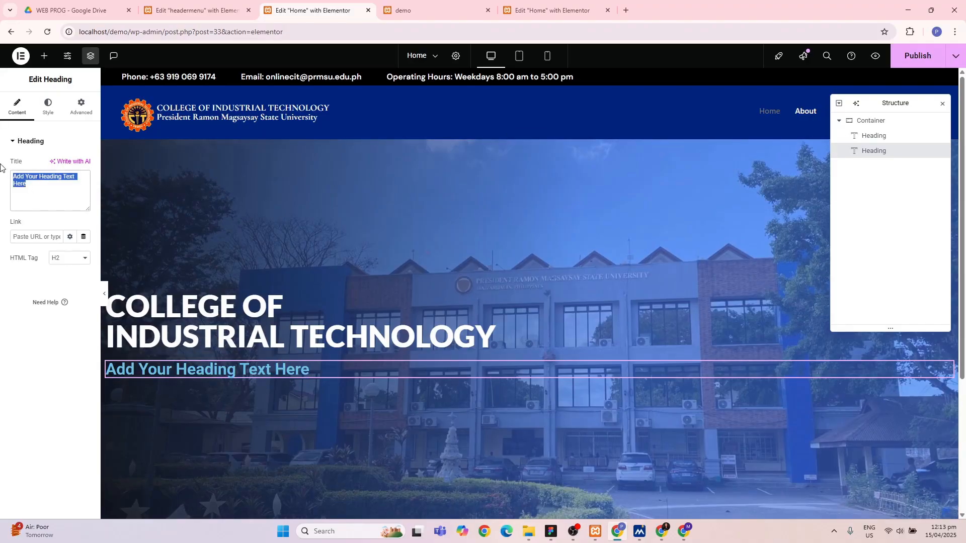
type("A fast-progressing college in PRMSU")
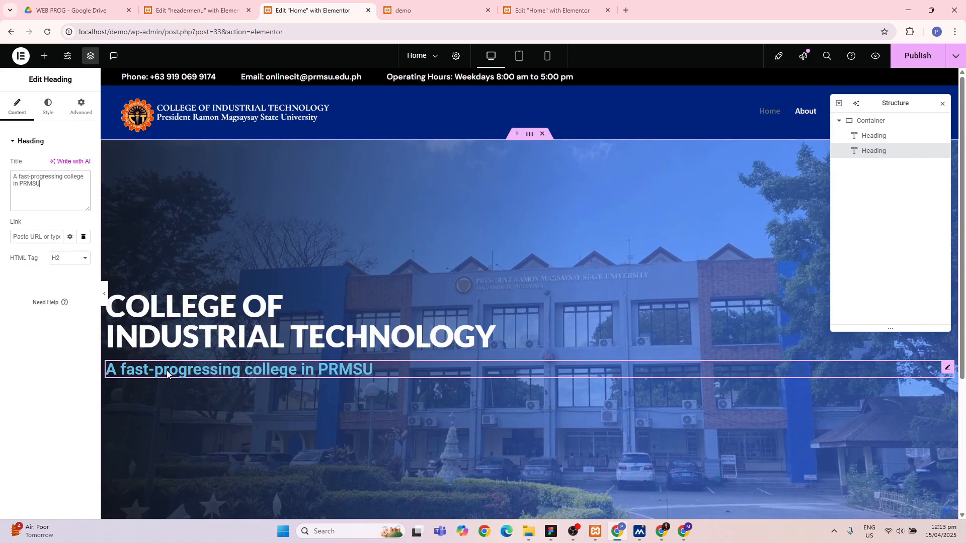
- Check the bullet text's typography in Figma and set the second heading's font size to 24 px and weight to 700 (Bold)
key("alt+Tab")
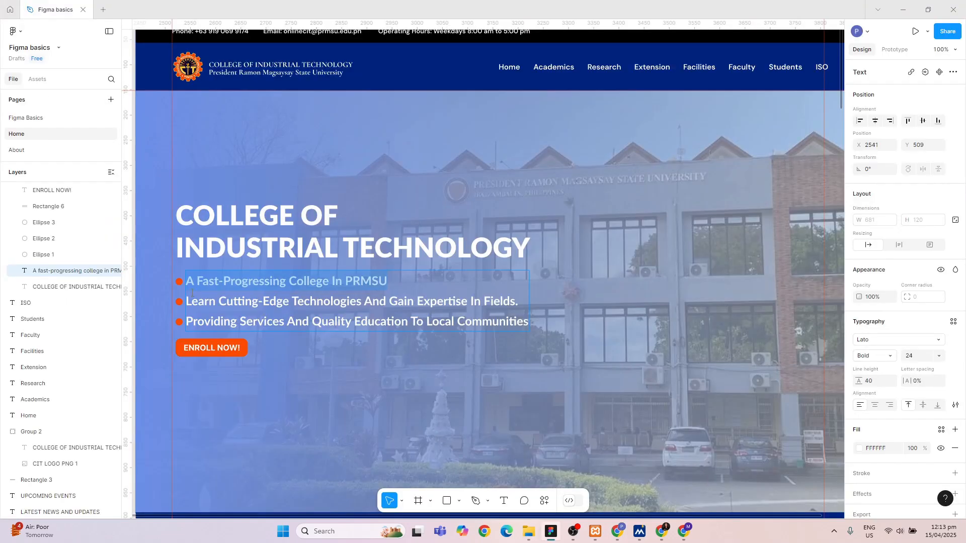
key("alt+Tab")
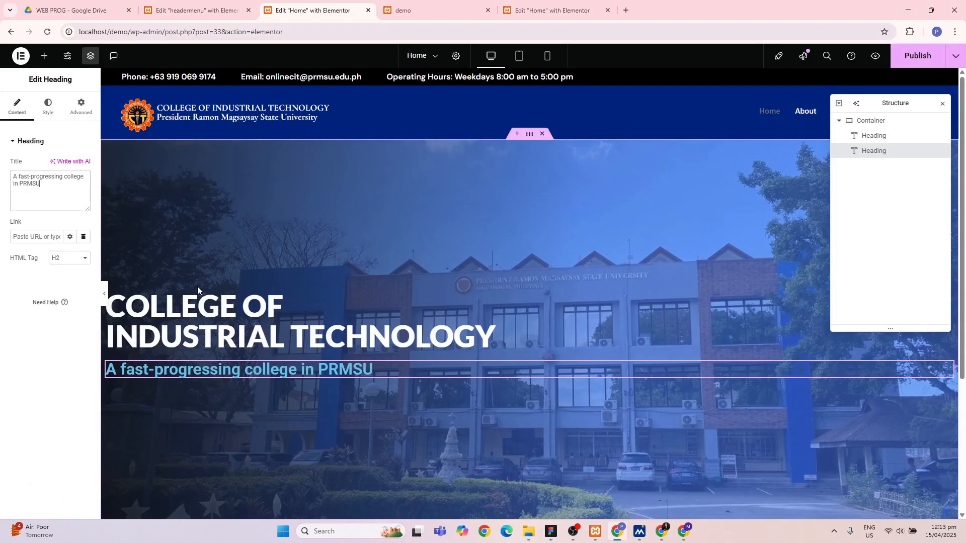
left_click(48, 105)
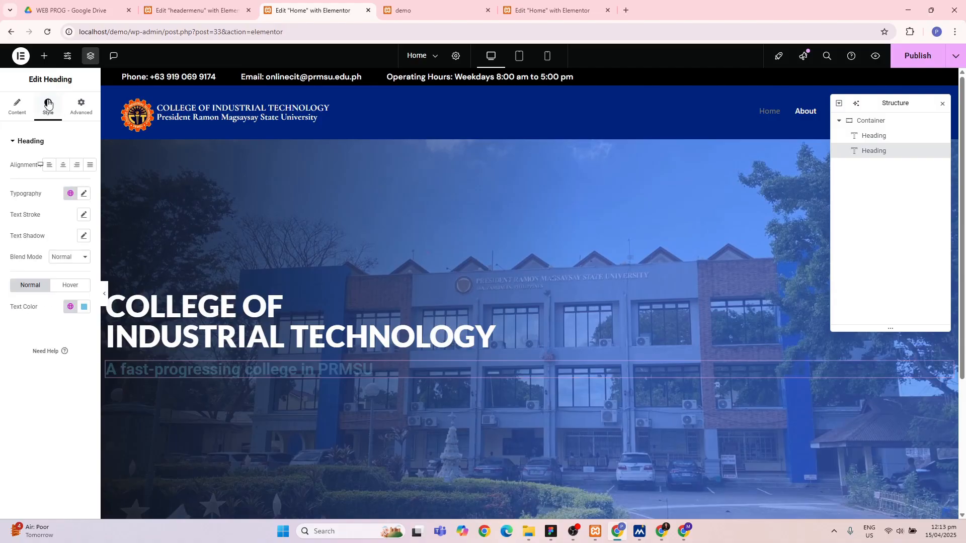
left_click(84, 195)
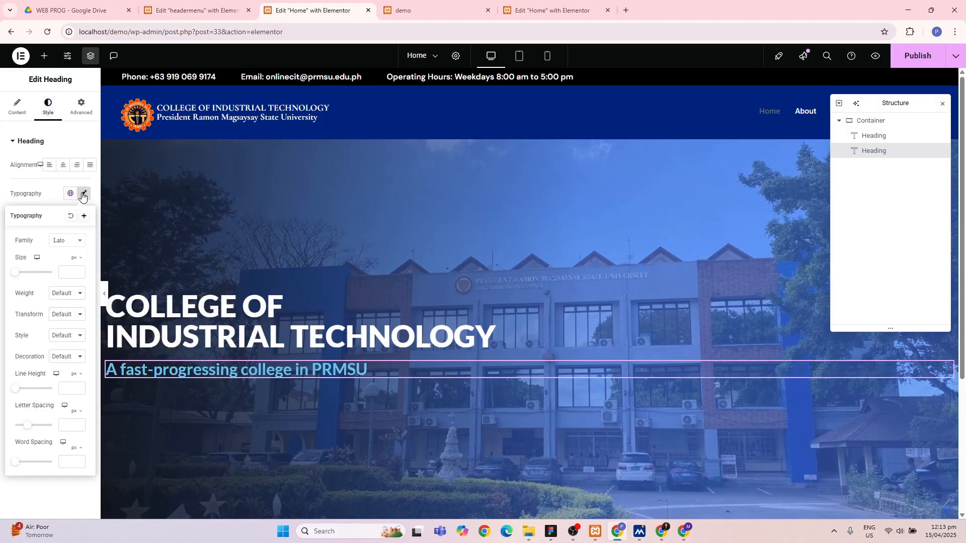
left_click(68, 267)
type("24")
left_click(70, 296)
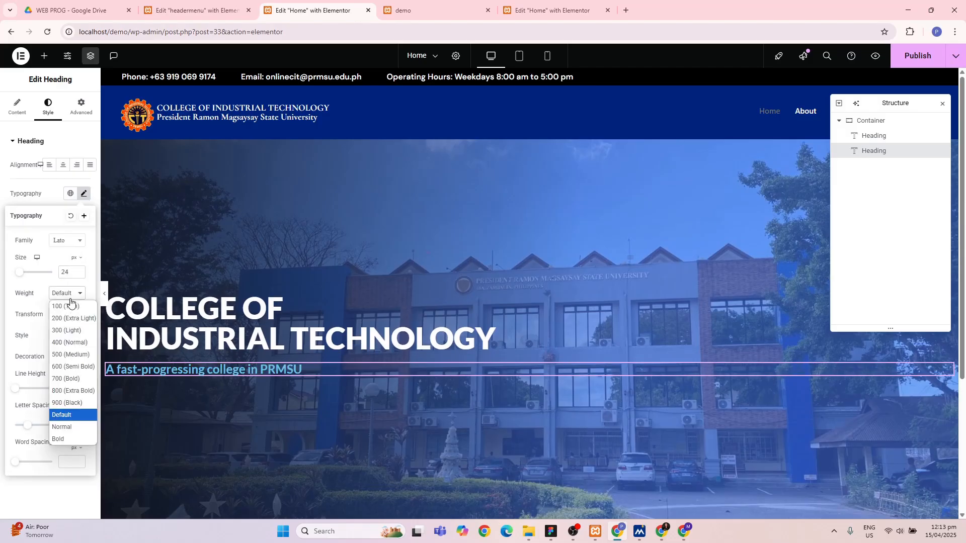
left_click(80, 380)
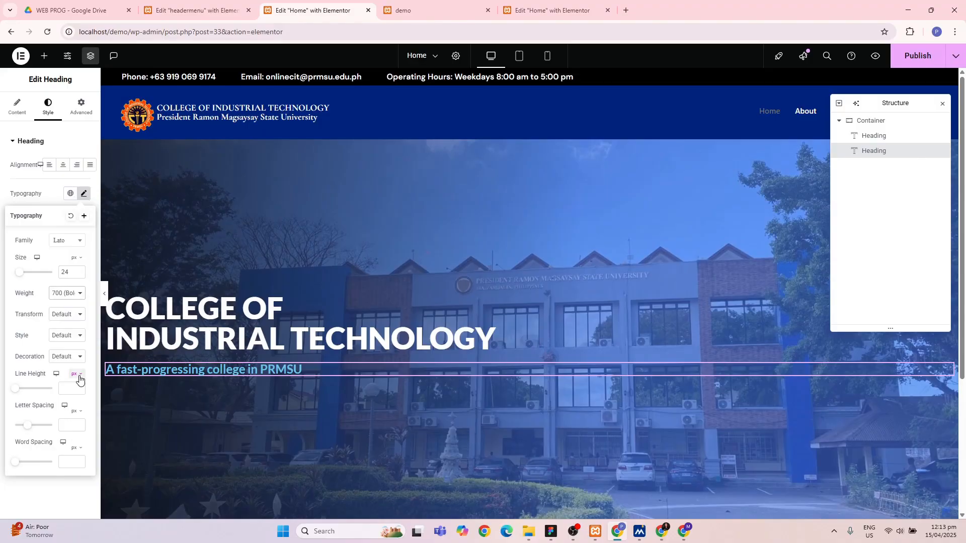
- Set the second heading's text color to white, #FFFFFF
left_click(66, 146)
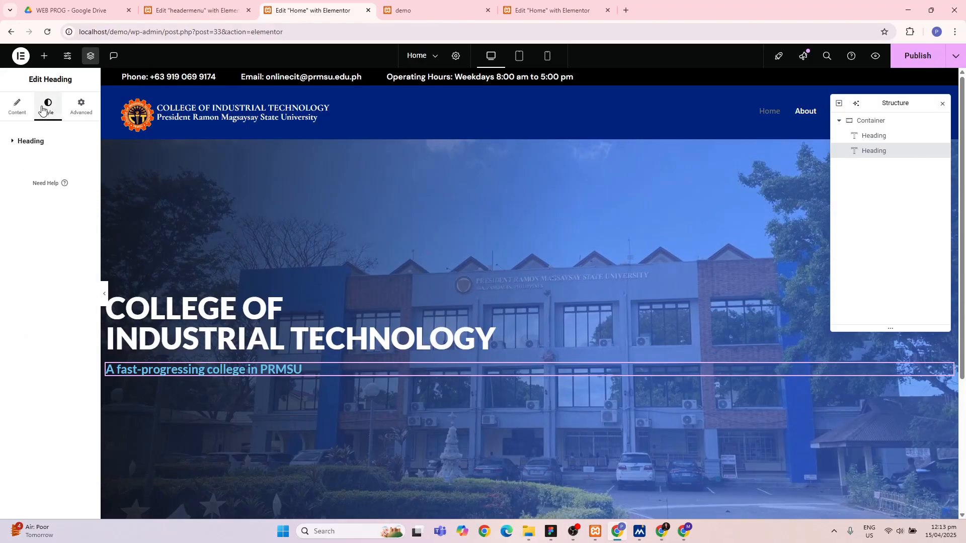
left_click(19, 106)
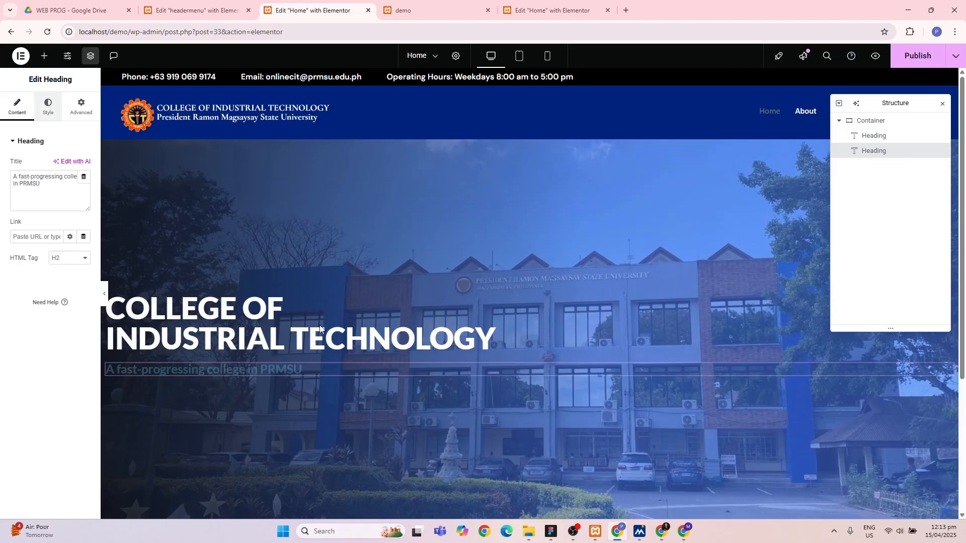
left_click(48, 105)
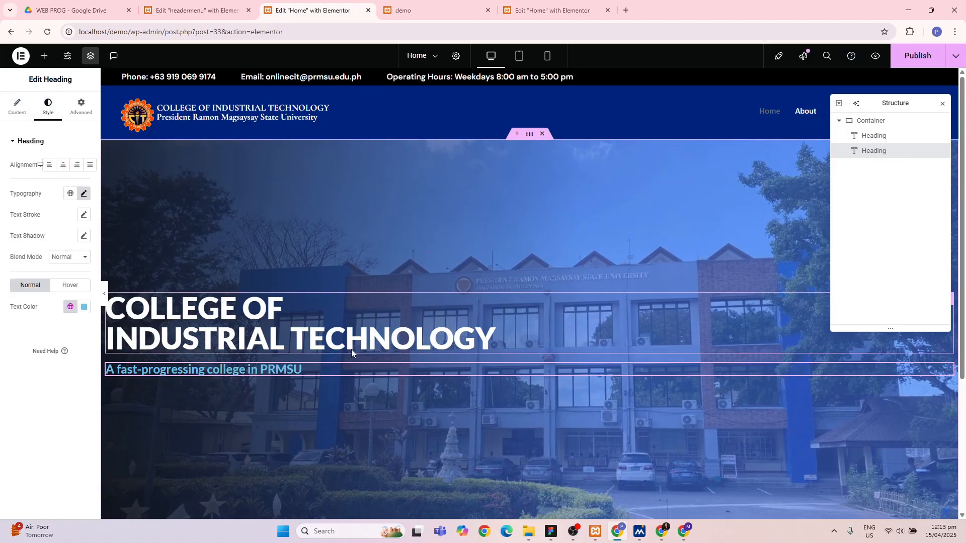
left_click(84, 306)
left_click_drag(59, 358, 11, 328)
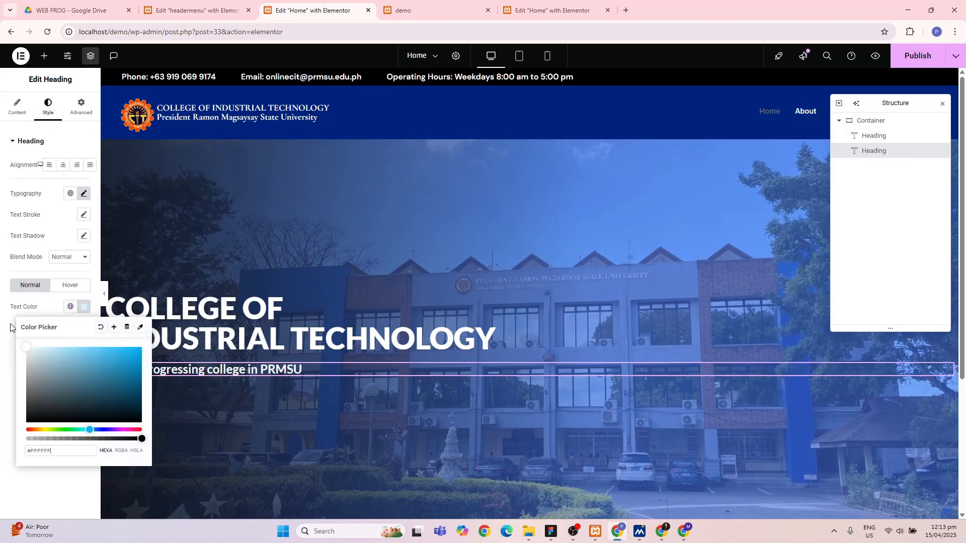
left_click(144, 267)
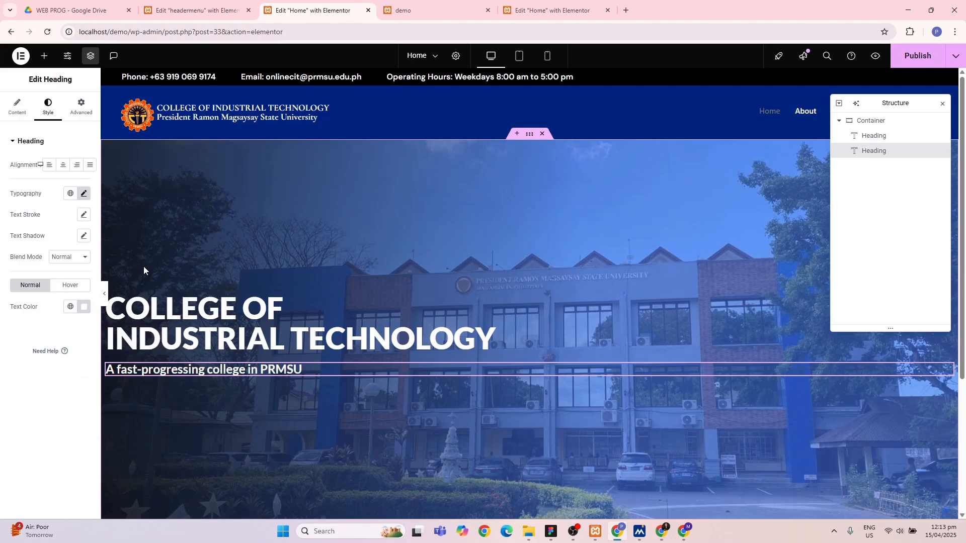
- Insert an orange circle emoji as a bullet at the start of the "A fast-progressing college in PRMSU" heading
key("alt+Tab")
key("alt+Tab")
left_click(110, 369)
key("super+period")
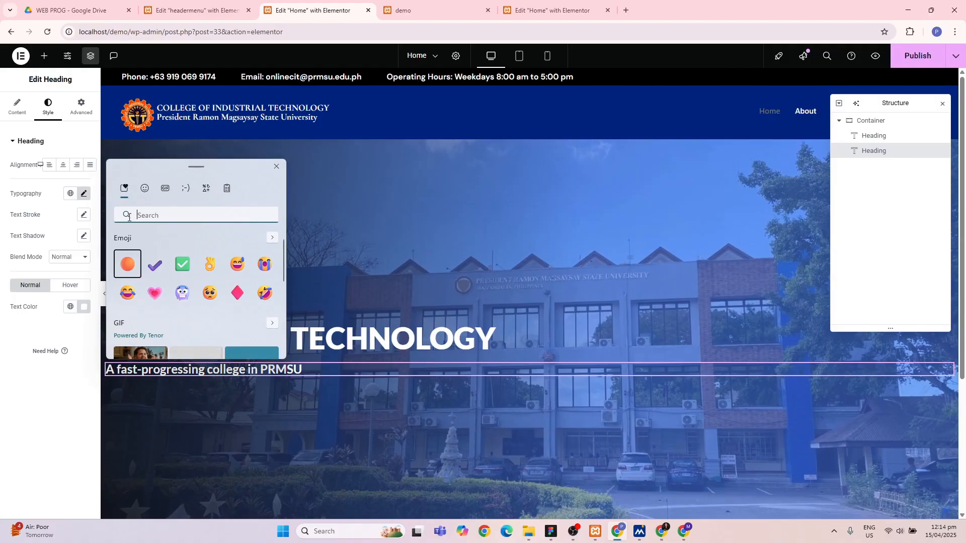
left_click(127, 266)
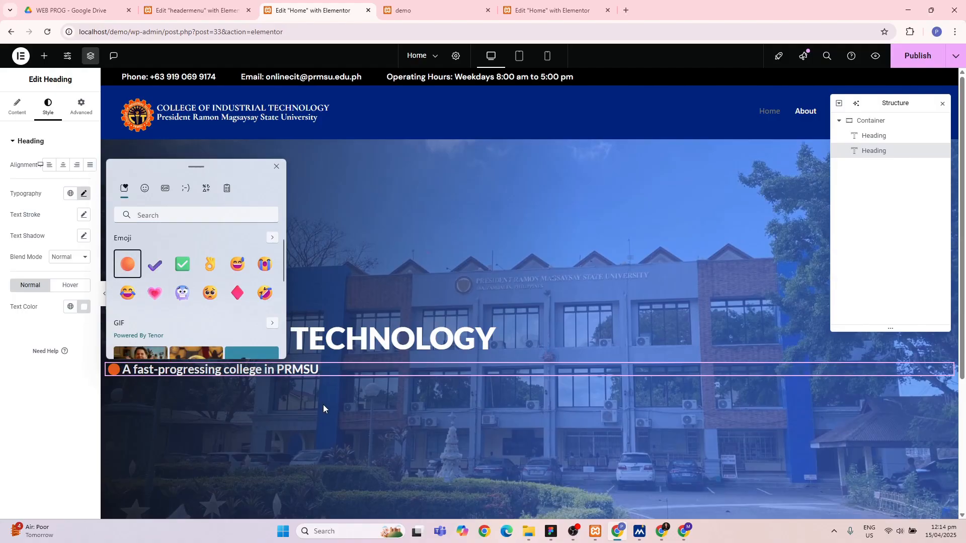
key("Escape")
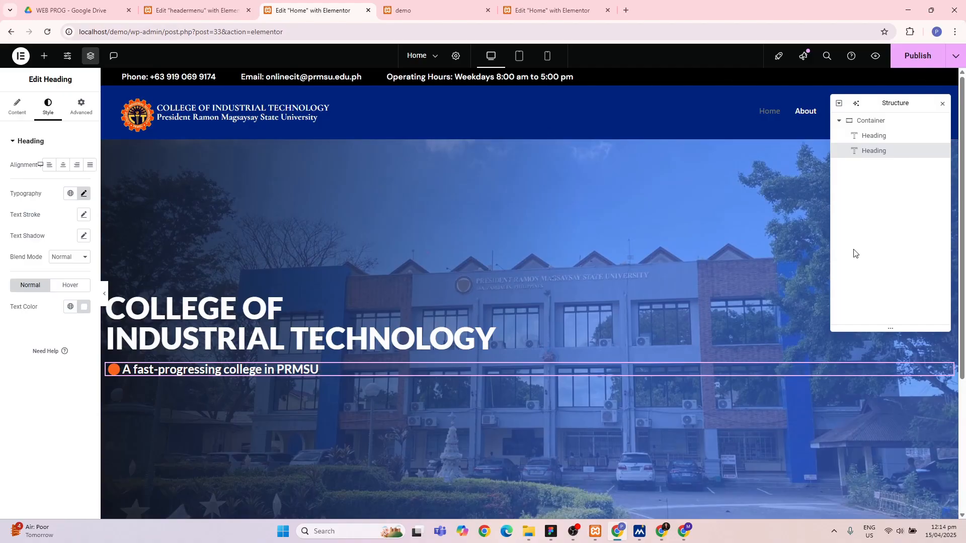
- Duplicate the bulleted "A fast-progressing college in PRMSU" heading within the hero container
left_click(874, 135)
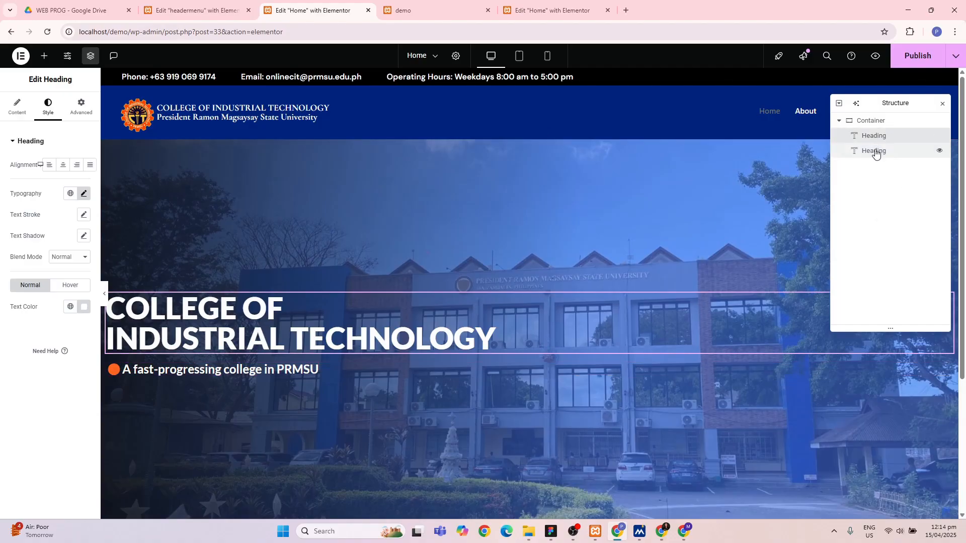
right_click(876, 152)
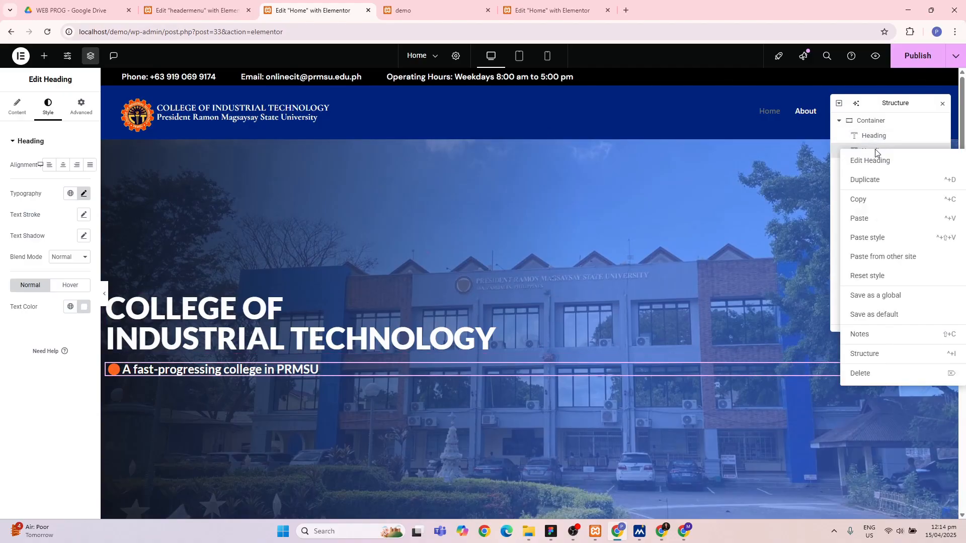
left_click(882, 182)
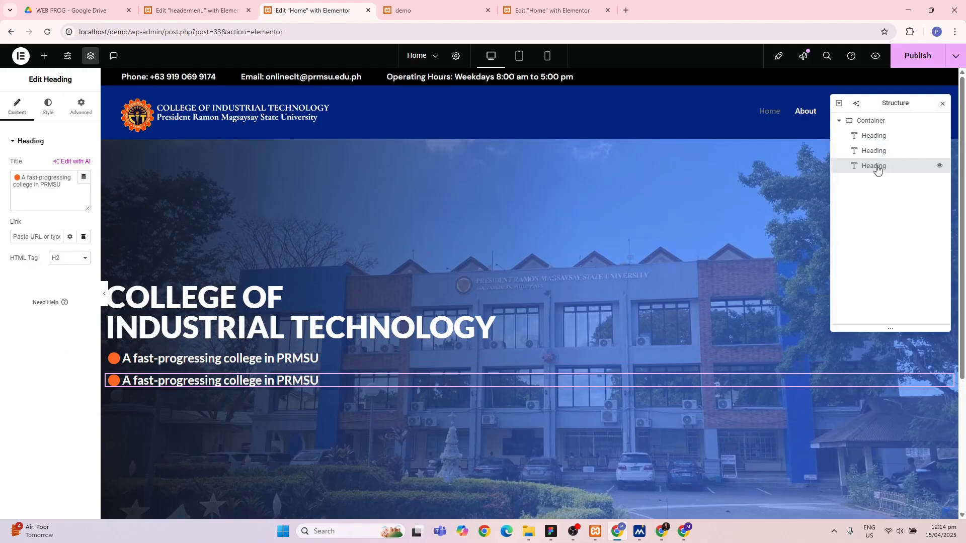
- Duplicate the bulleted heading again and replace the middle bullet's text with Figma's line "Learn cutting-edge technologies and gain expertise in fields"
right_click(877, 167)
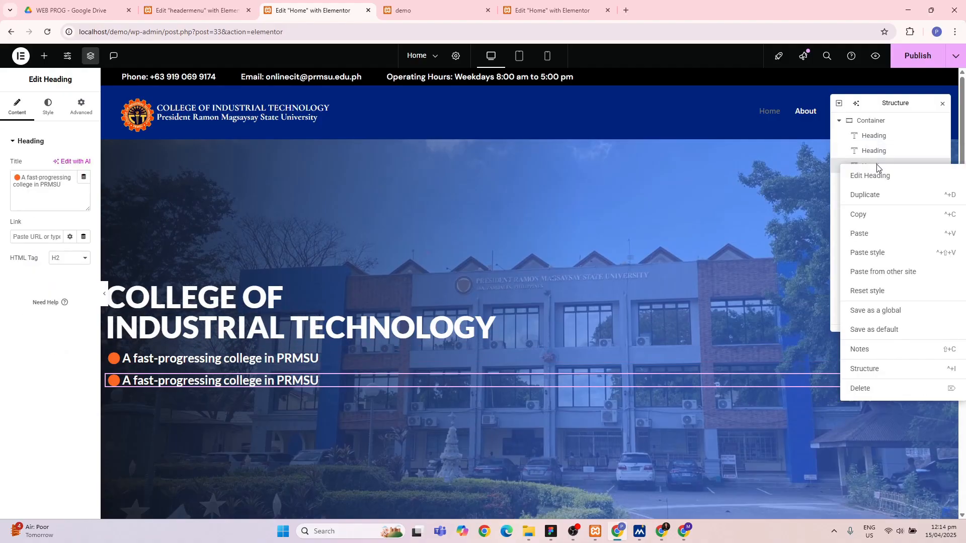
left_click(883, 200)
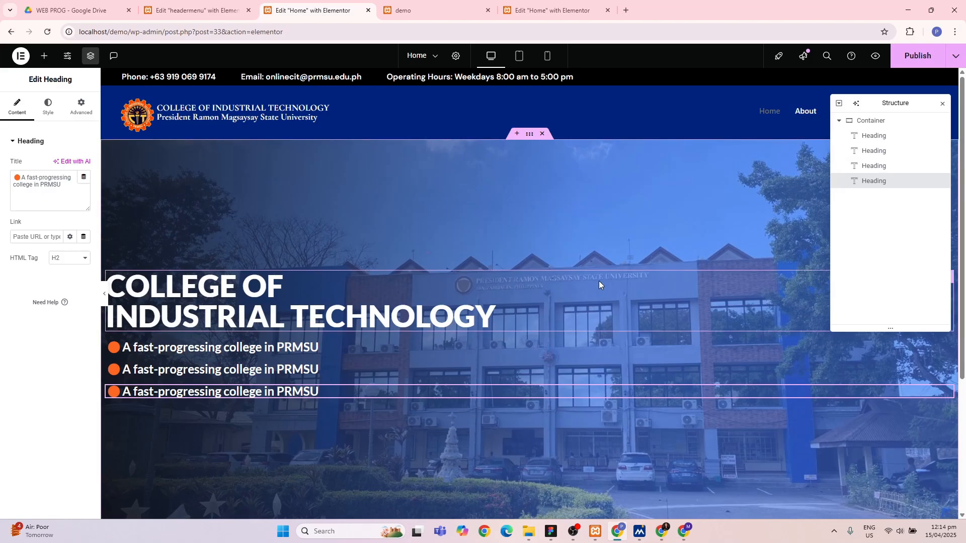
key("alt+Tab")
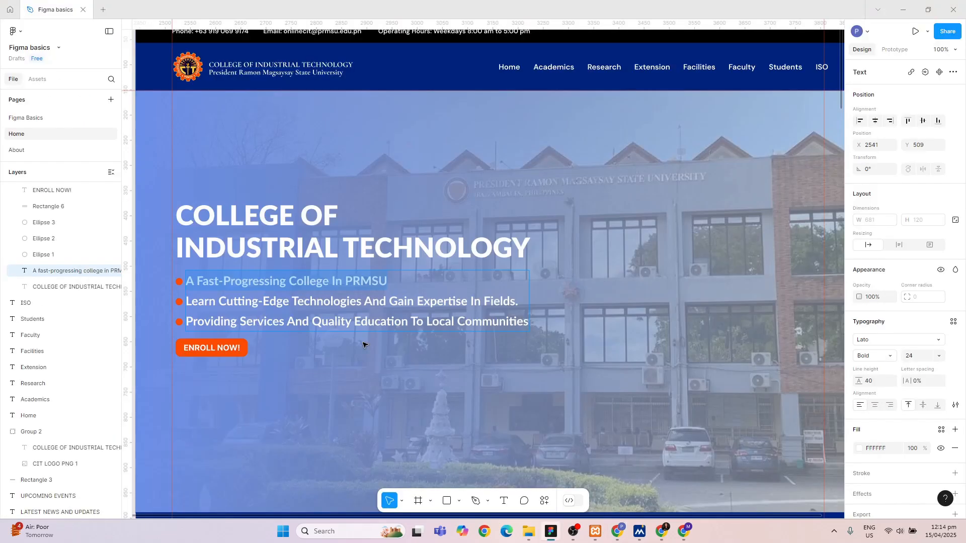
left_click(252, 301)
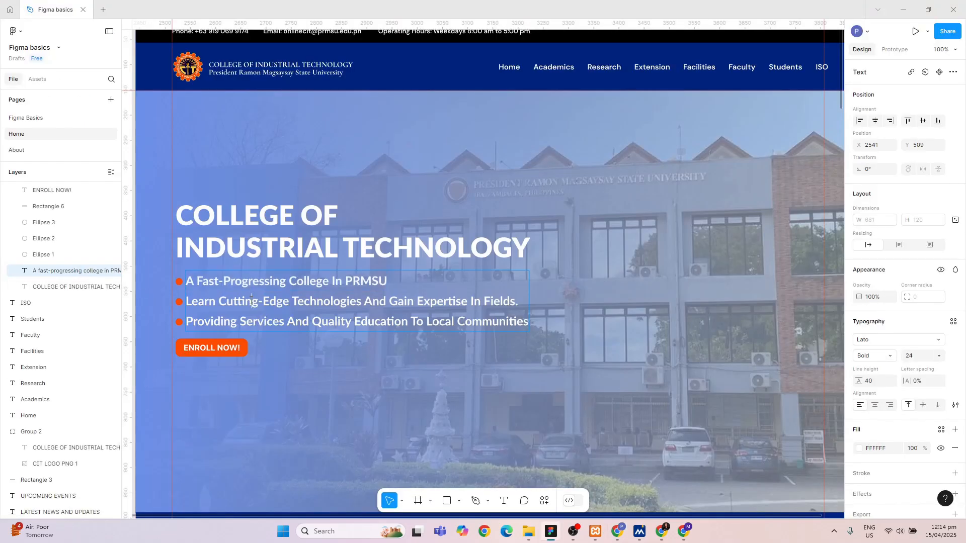
key("ctrl+a")
left_click(252, 301)
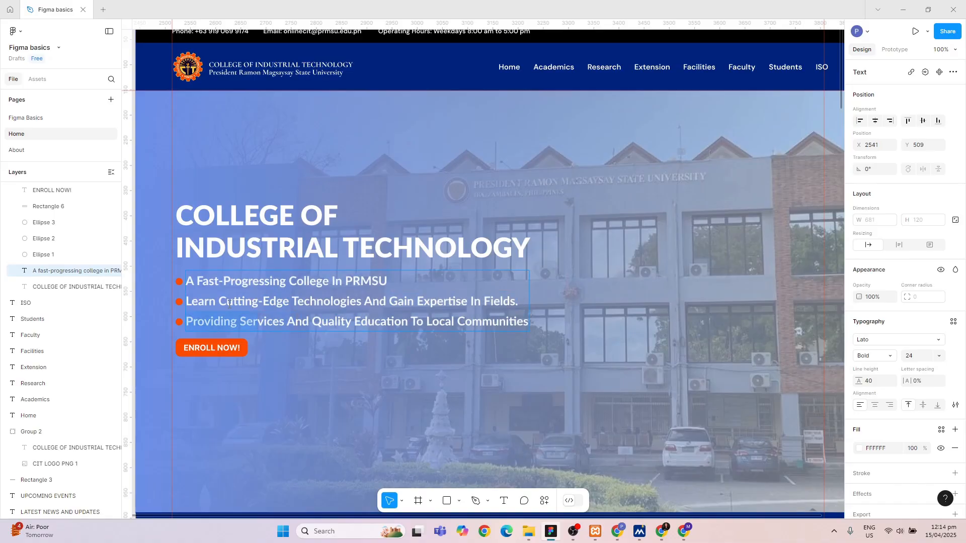
left_click_drag(521, 303, 196, 301)
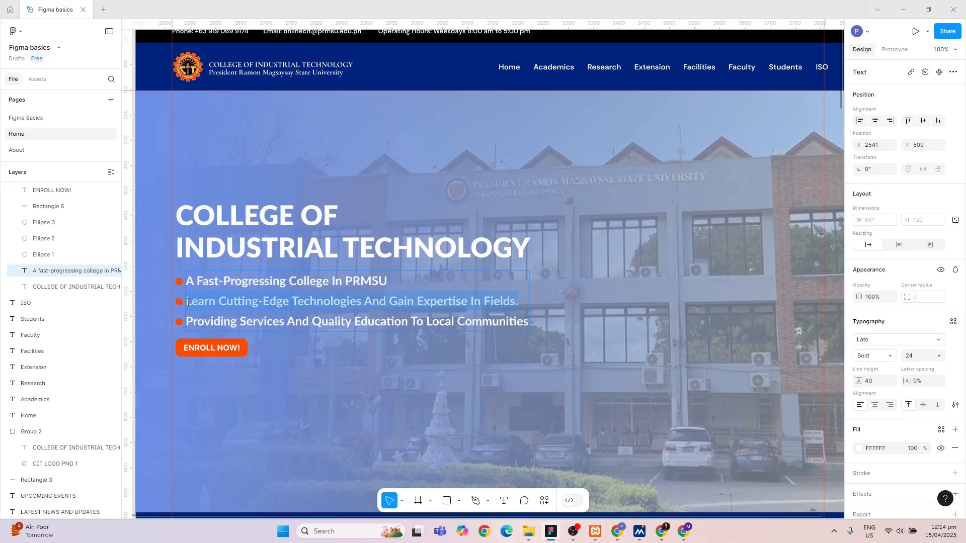
key("alt+Tab")
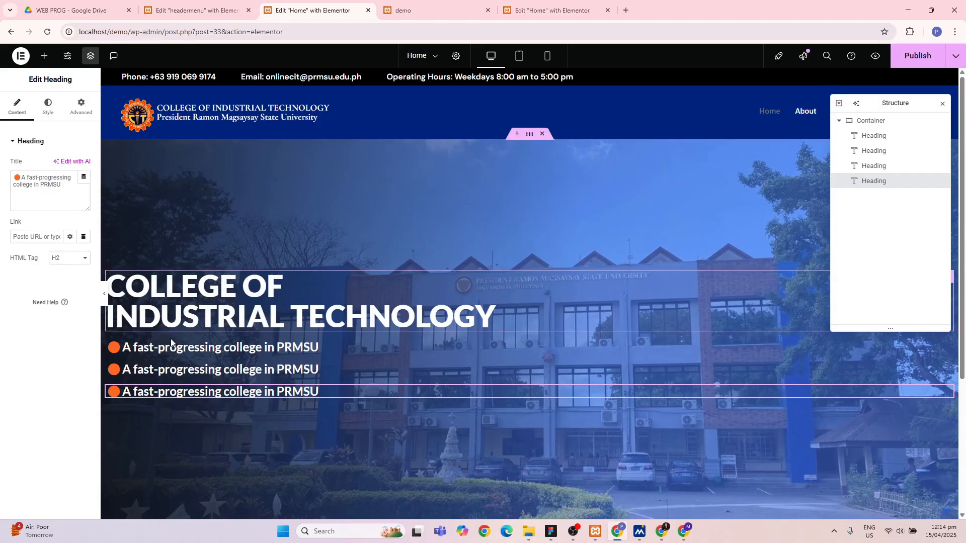
left_click(184, 371)
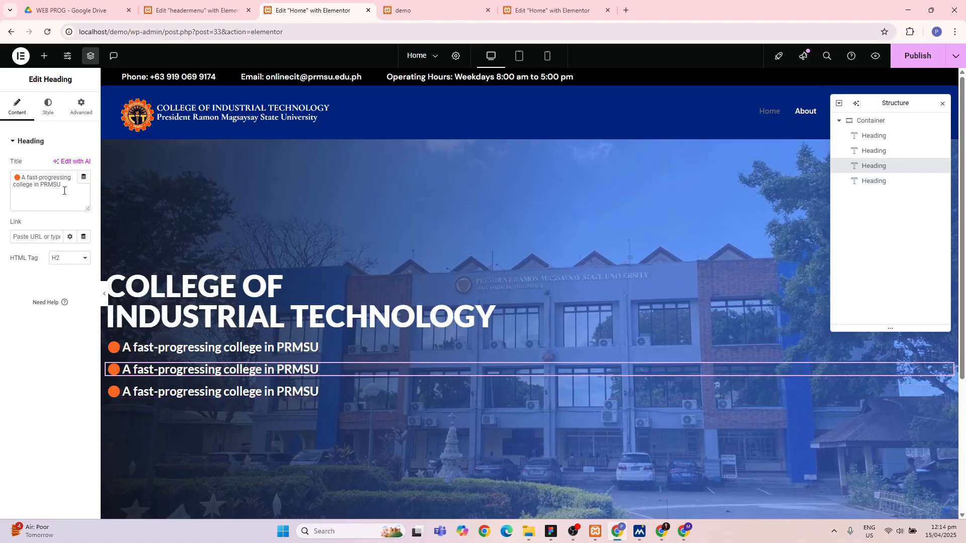
left_click_drag(61, 185, 22, 177)
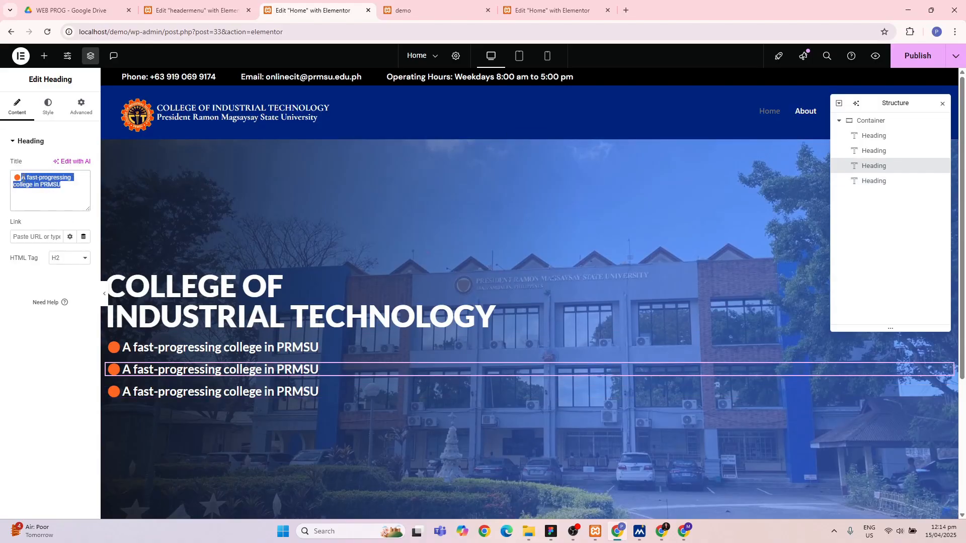
type("Learn cutting-edge technologies and gain expertise in fields.")
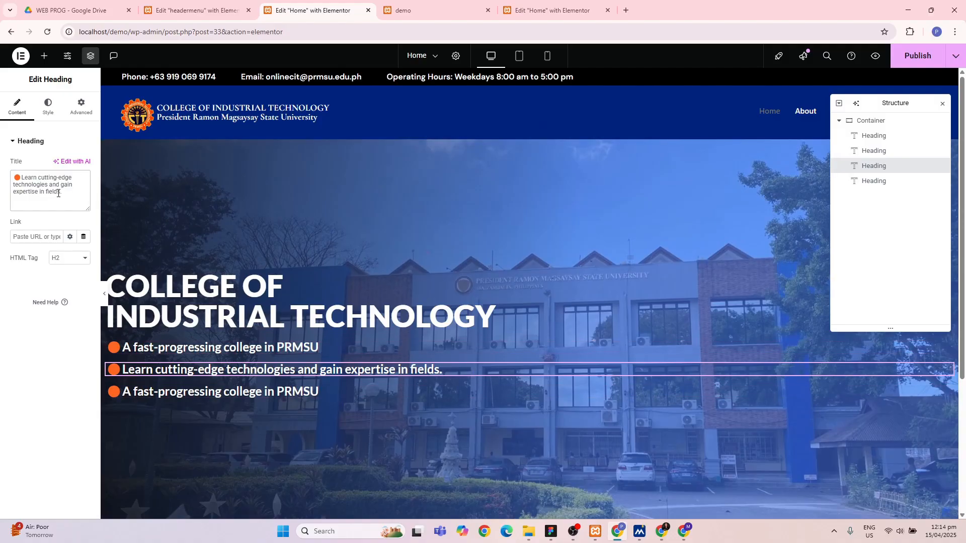
- Replace the last bullet's text with Figma's line "Providing Services and Quality Education to Local Communities" and publish the page
left_click(277, 391)
key("alt+Tab")
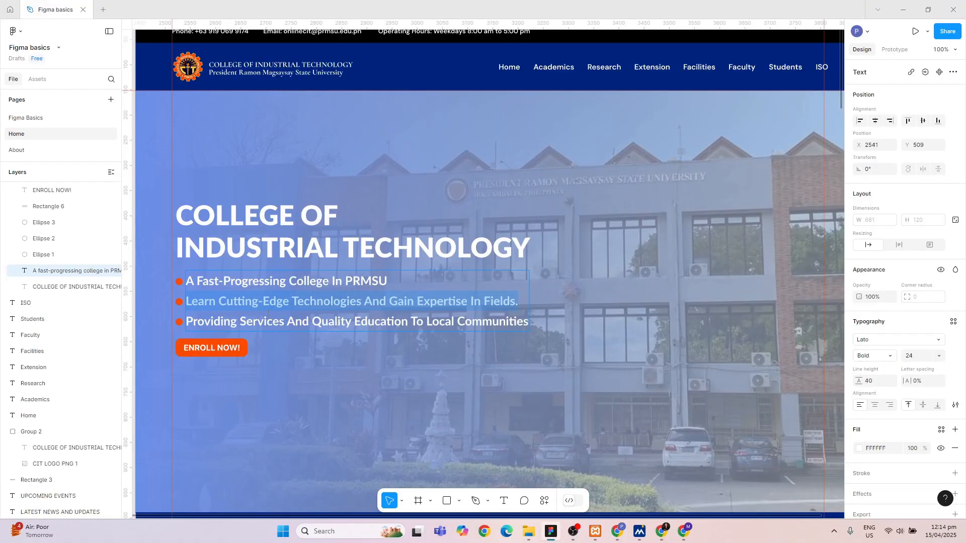
left_click(453, 324)
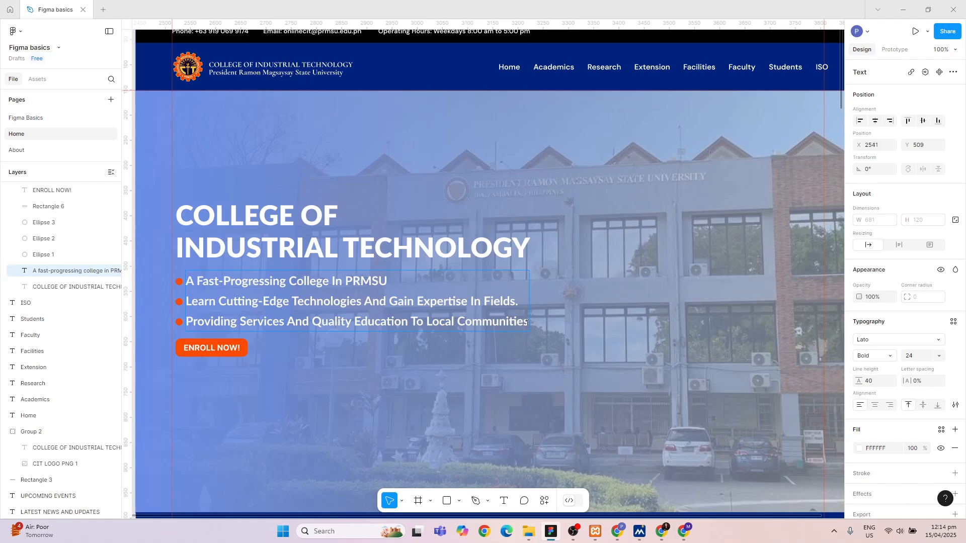
key("ctrl+shift+Left")
key("ctrl+shift+Left")
key("ctrl+shift+Left")
key("ctrl+shift+Left")
key("ctrl+shift+Left")
key("ctrl+shift+Left")
key("ctrl+shift+Left")
key("ctrl+shift+Left")
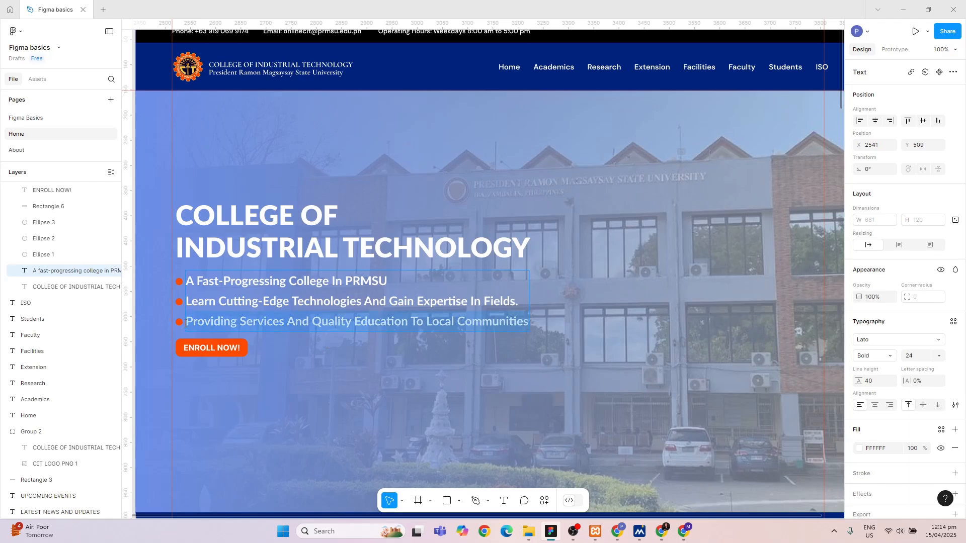
key("alt+Tab")
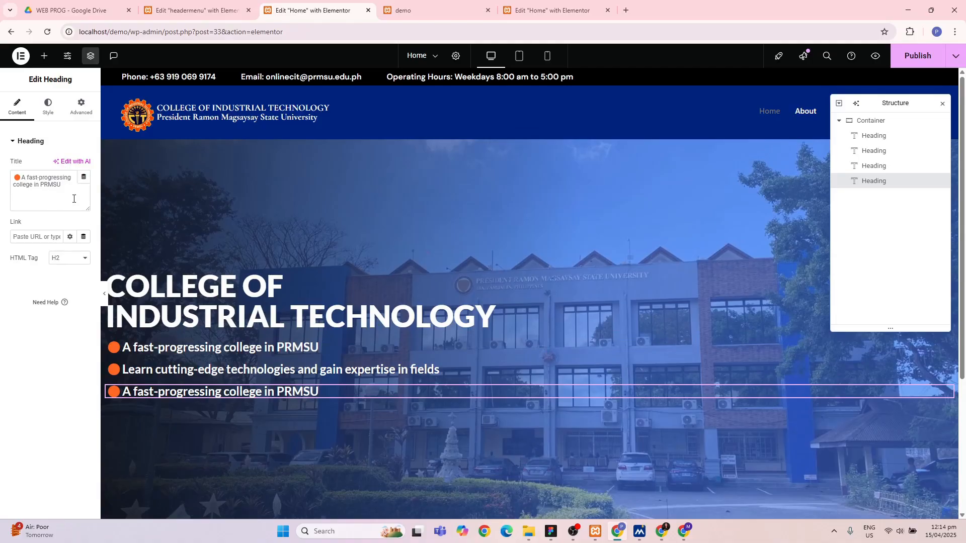
left_click_drag(67, 184, 24, 175)
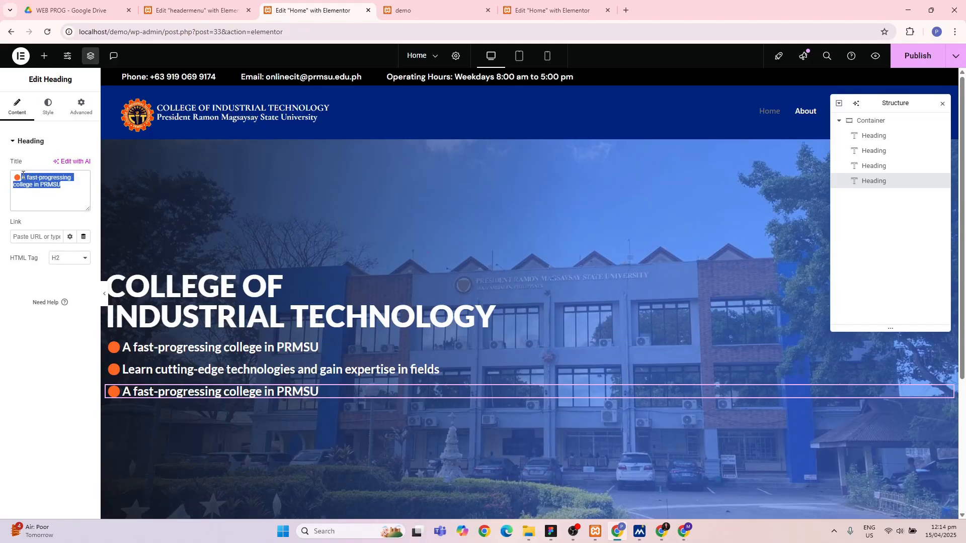
type("Providing Services and Quality Education to Local Communities")
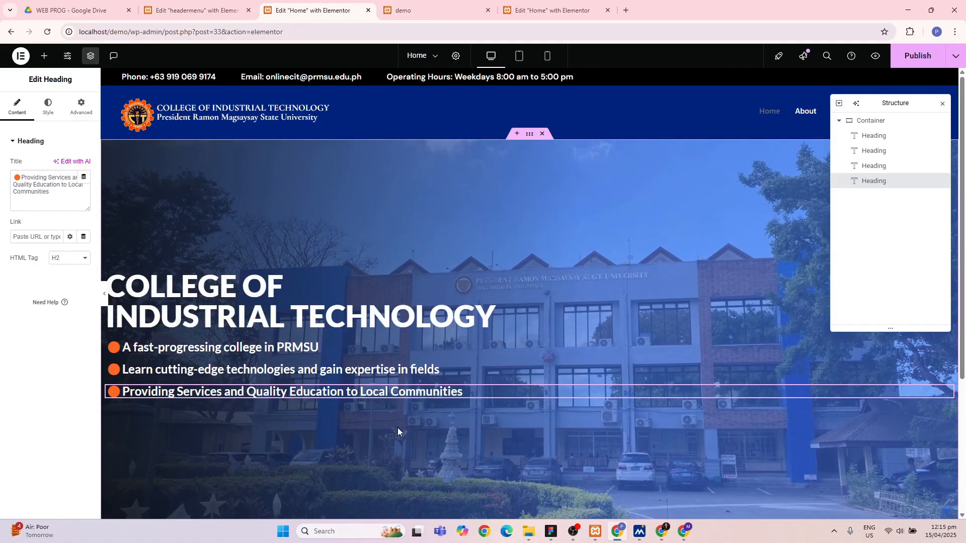
left_click(913, 57)
- Unlink the "COLLEGE OF INDUSTRIAL TECHNOLOGY" heading's margin and padding values and set its left margin to 25 px
left_click(215, 289)
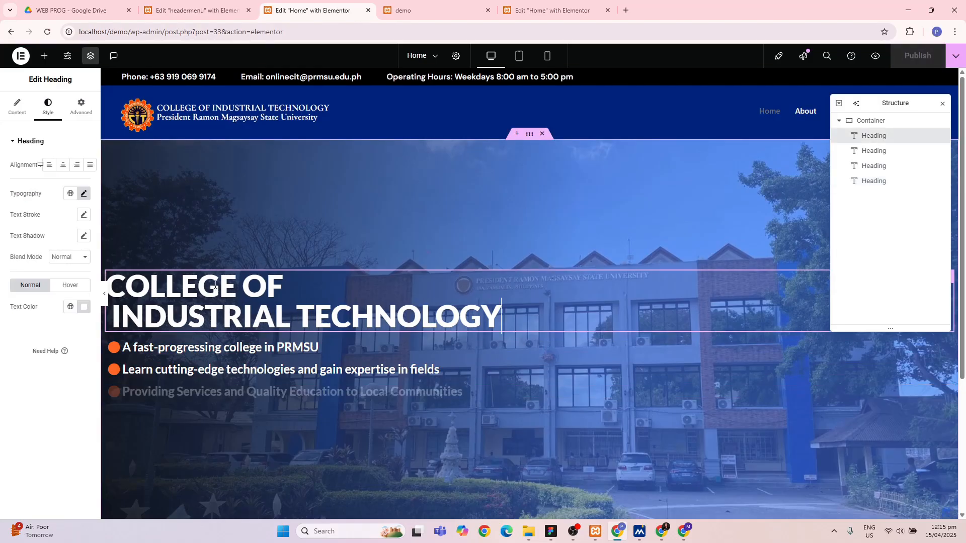
left_click(80, 109)
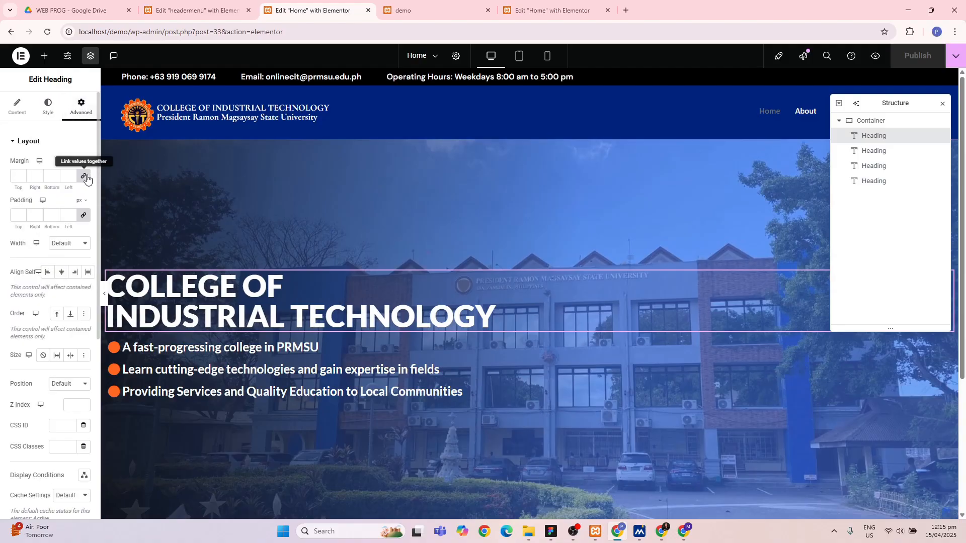
left_click(83, 214)
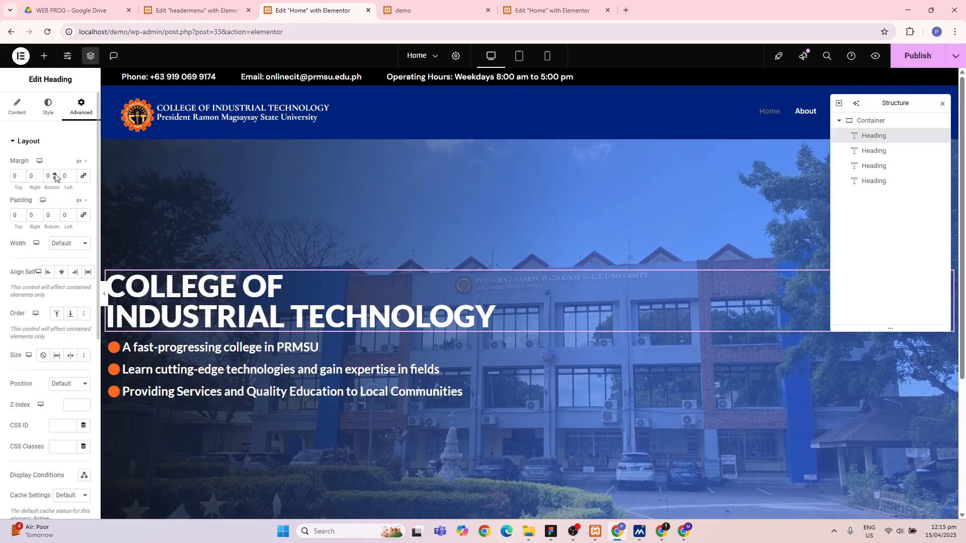
left_click(72, 173)
left_click(72, 174)
left_click(71, 174)
left_click(72, 174)
left_click(72, 174)
left_click(72, 174)
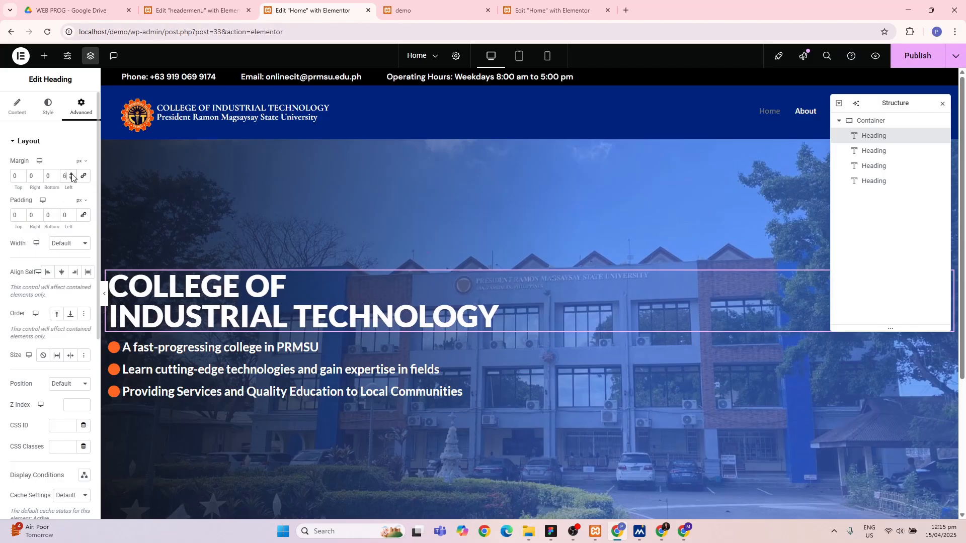
left_click(72, 176)
left_click(72, 176)
left_click(72, 176)
left_click(72, 175)
left_click(72, 176)
left_click_drag(67, 177, 60, 178)
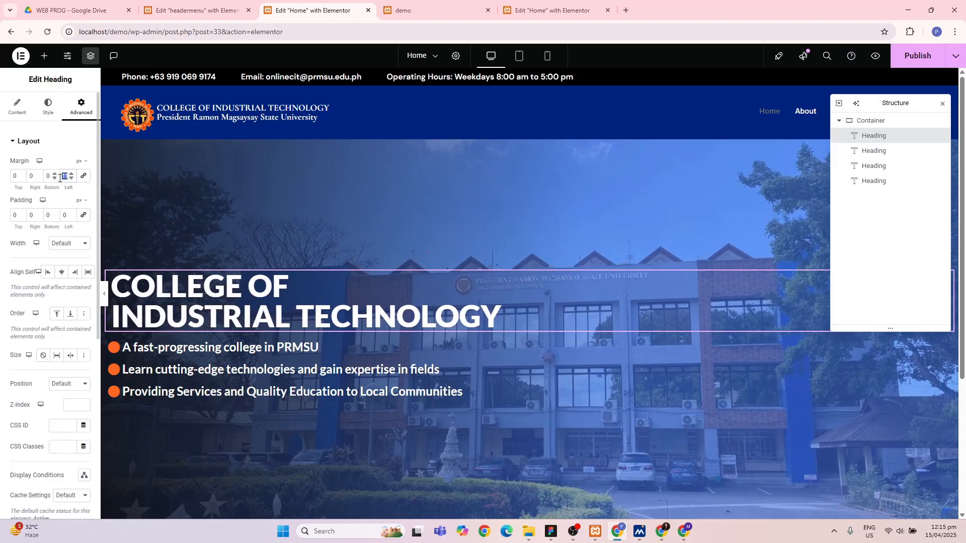
type("25")
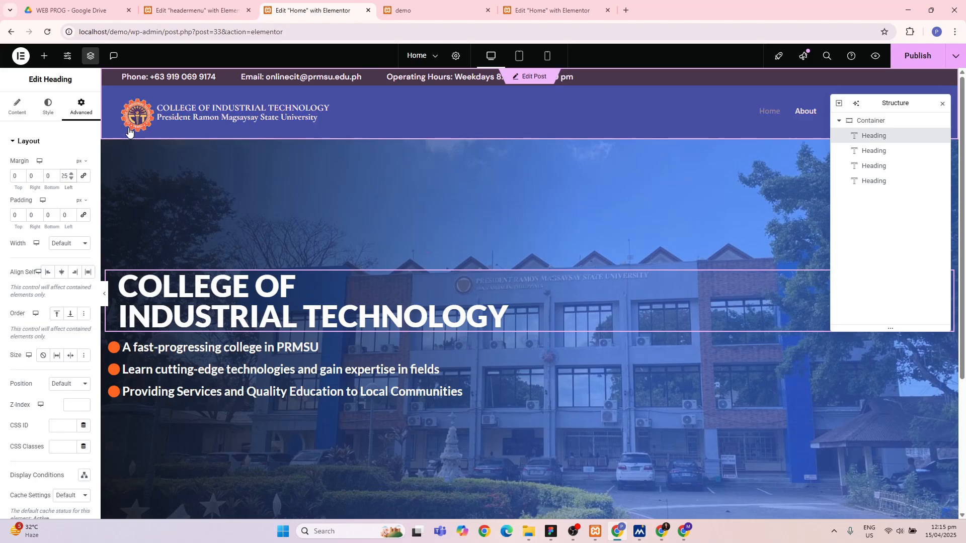
- Preview the hero alignment at full width, and set the "A fast-progressing college in PRMSU" bullet's left margin to 25 px with unlinked margins
left_click(135, 350)
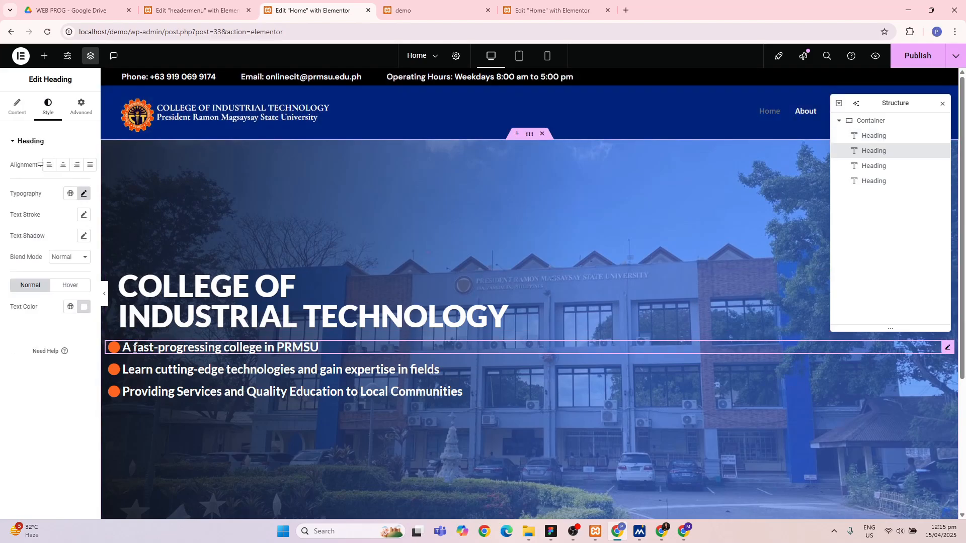
left_click(104, 295)
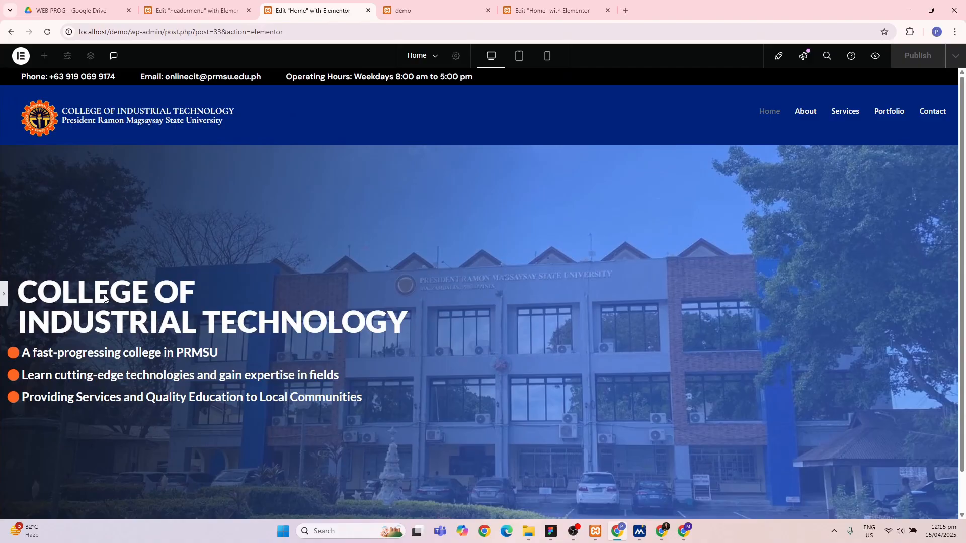
left_click(2, 296)
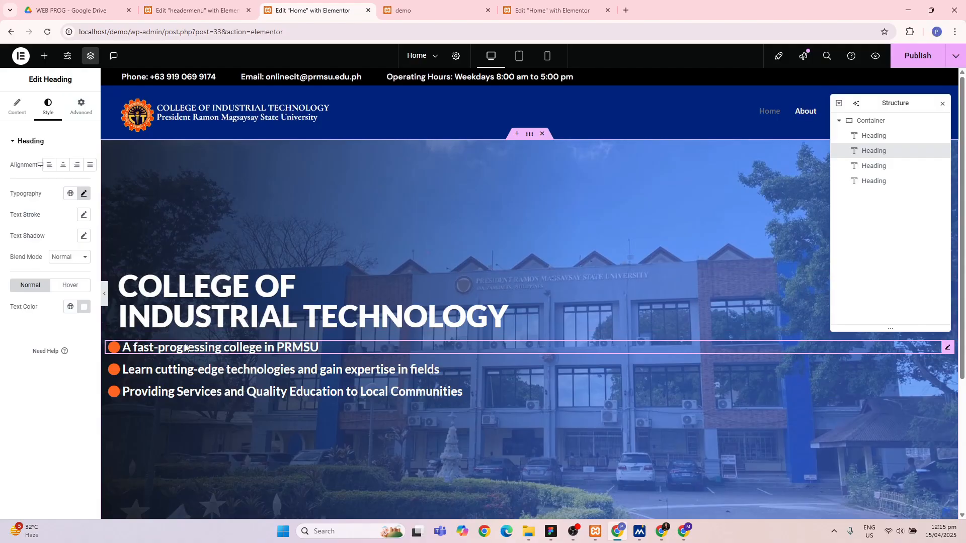
left_click(81, 107)
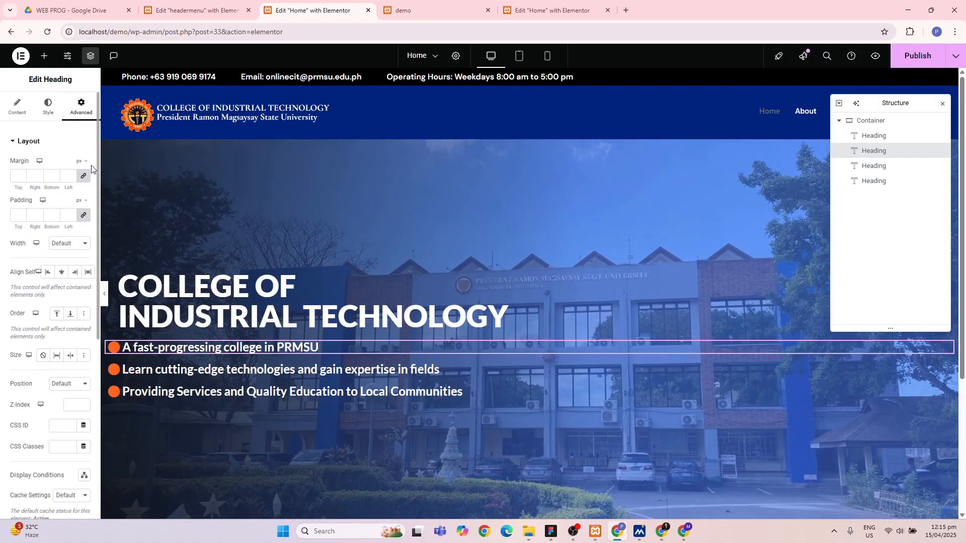
left_click(69, 175)
type("4")
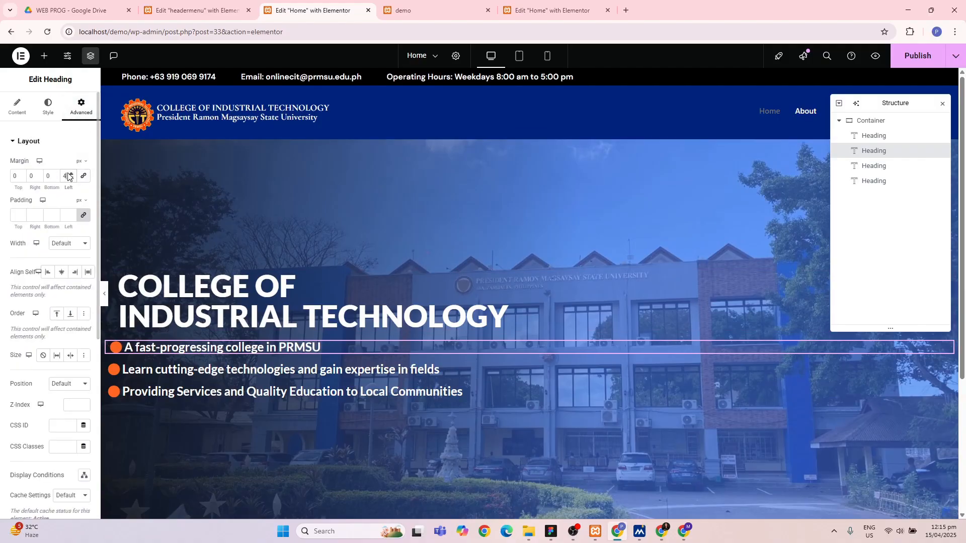
type("25")
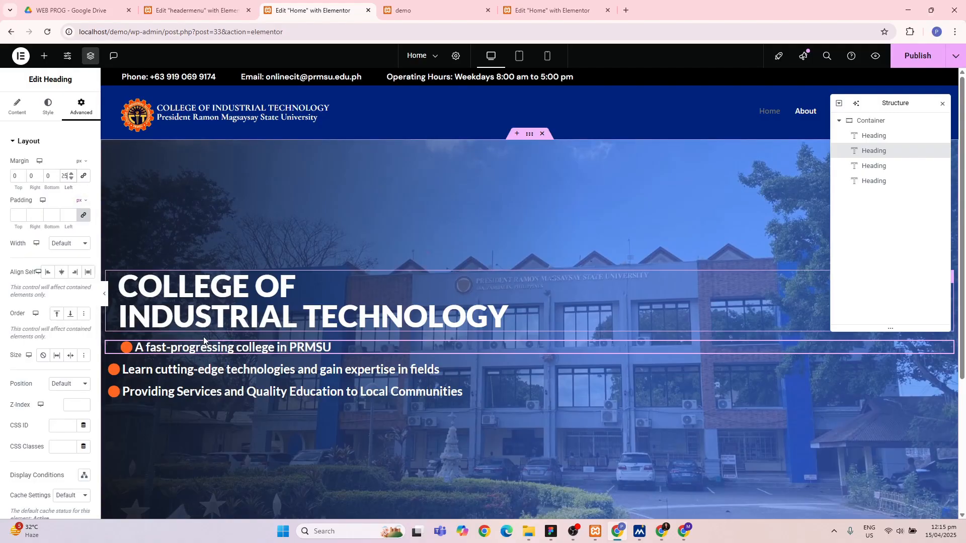
- Unlink the "Learn cutting-edge technologies" bullet's margin values and set its left margin to 25 px
left_click(201, 369)
left_click(83, 108)
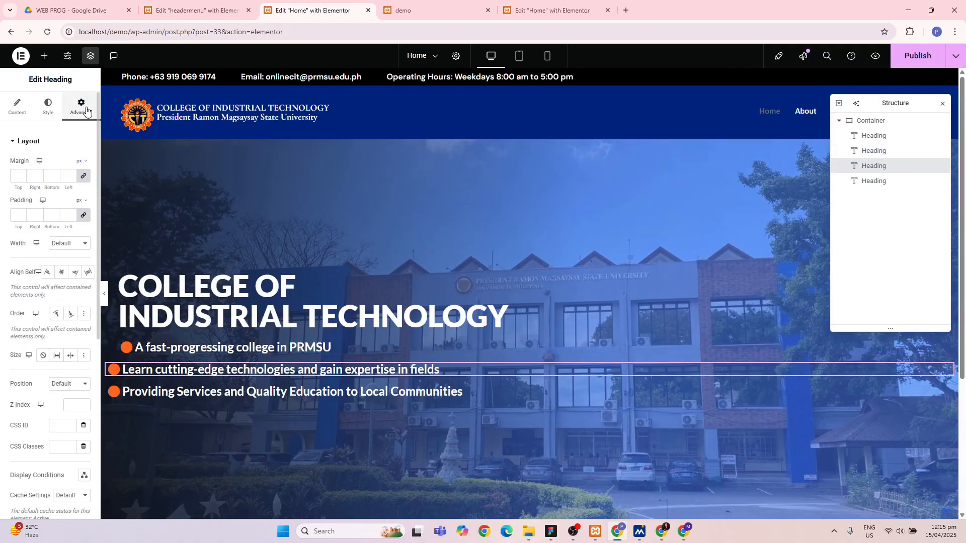
left_click(64, 176)
type("25")
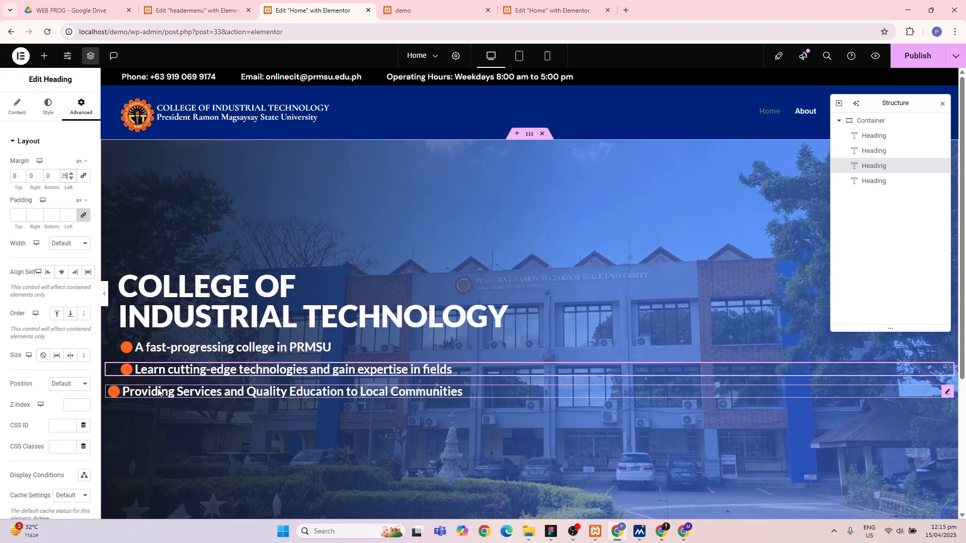
- Unlink the "Providing Services and Quality Education" bullet's margin values and set its left margin to 25 px
left_click(158, 392)
left_click(84, 104)
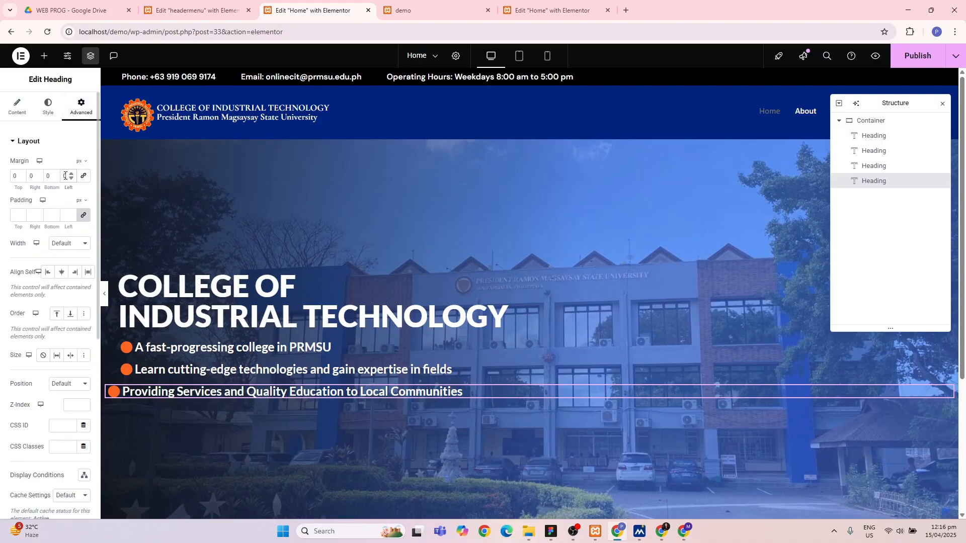
left_click(65, 176)
type("25")
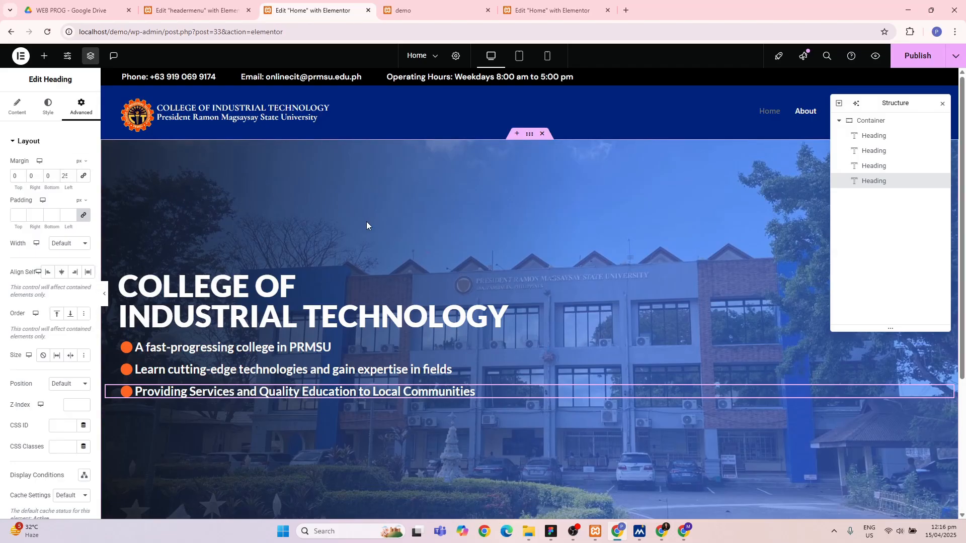
- Publish the Home page and reload the live demo site at localhost/demo/
left_click(922, 56)
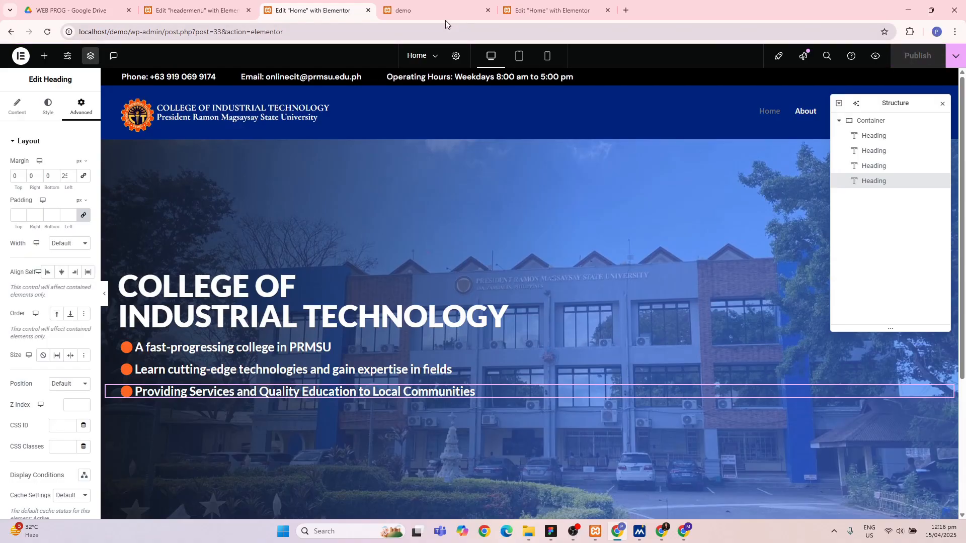
left_click(421, 13)
left_click(249, 37)
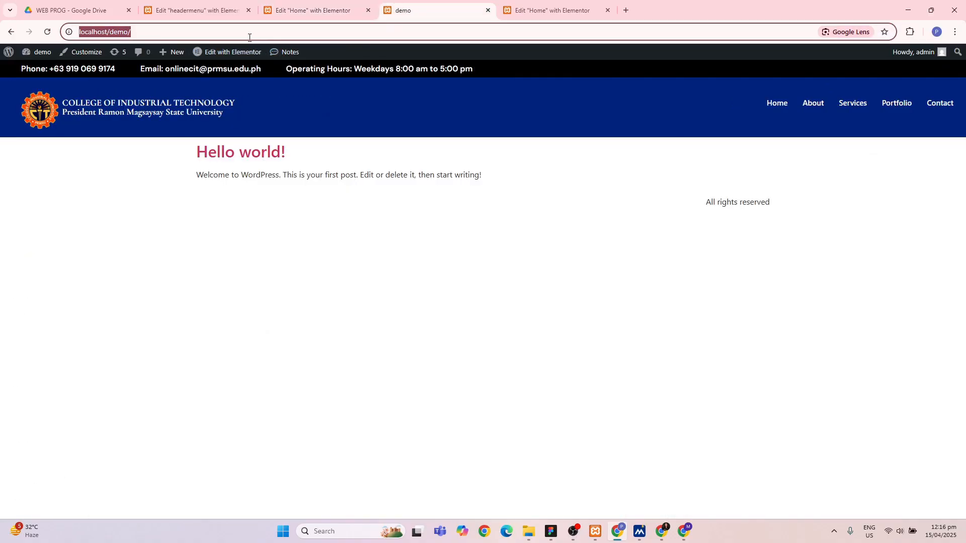
key("Return")
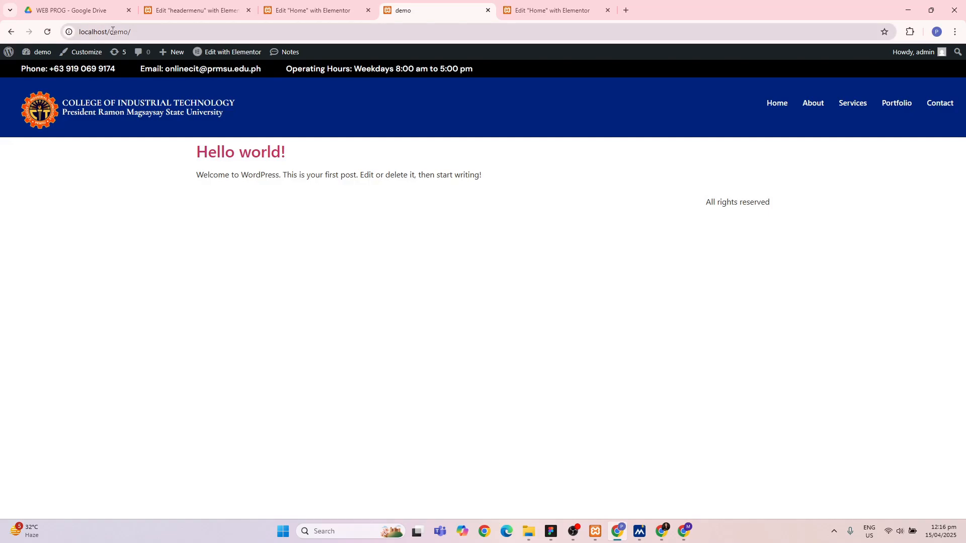
- Compare the Home page in the Elementor editor with the front page of the live demo site
left_click_drag(110, 32, 129, 32)
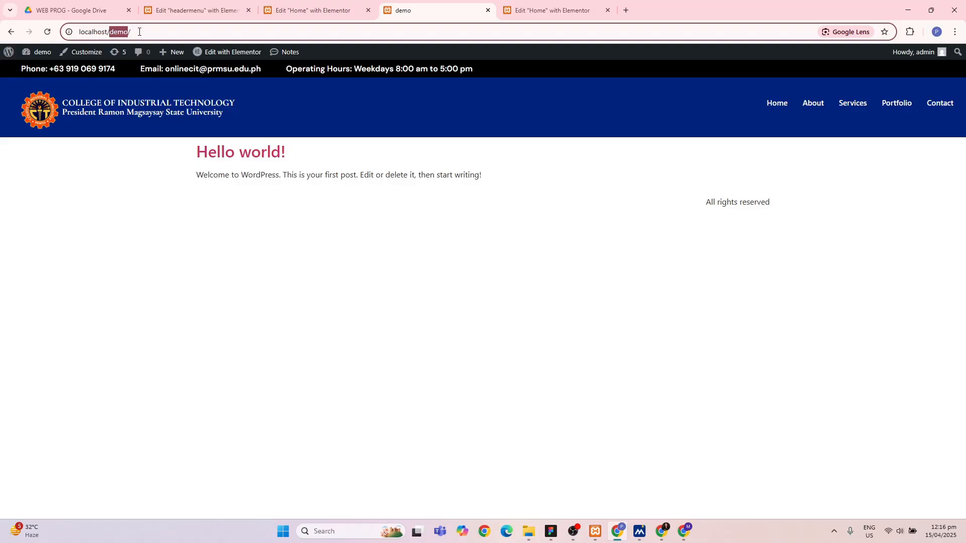
left_click(140, 31)
left_click(293, 7)
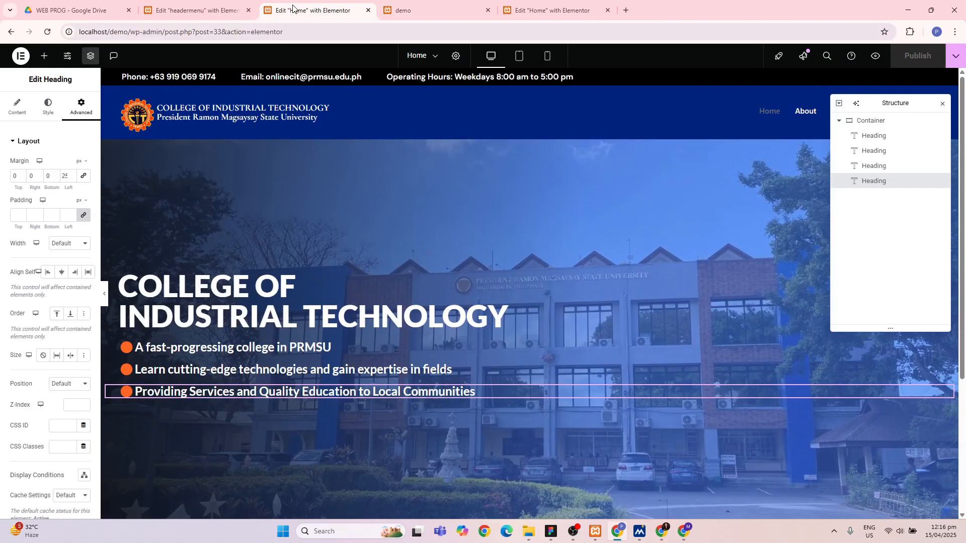
left_click(455, 8)
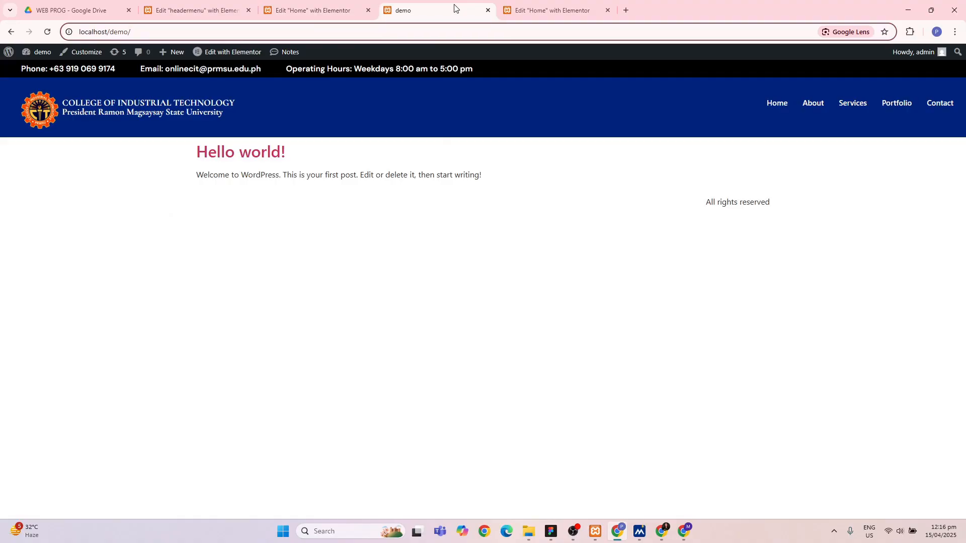
- Customize the demo site so its homepage displays the static page Home, and publish the change
left_click(83, 54)
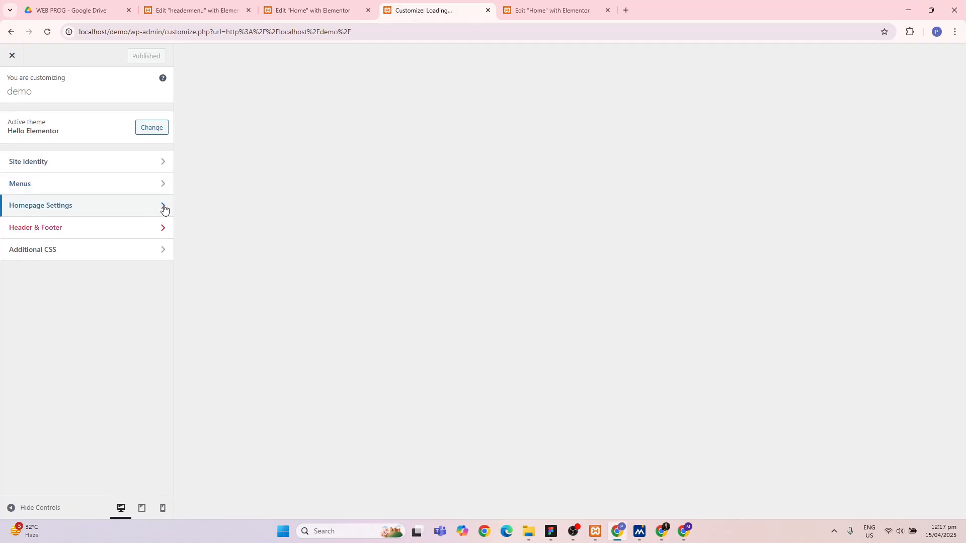
left_click(164, 208)
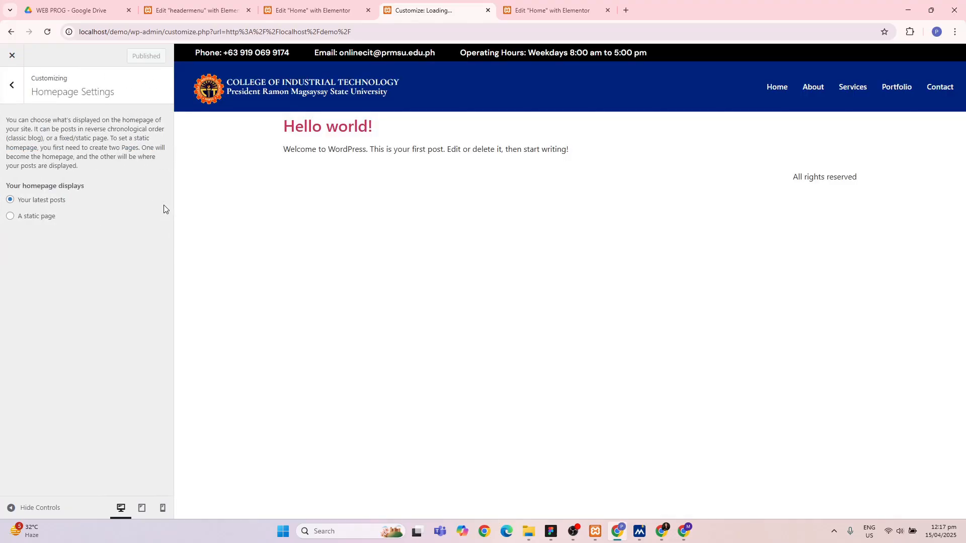
left_click(10, 217)
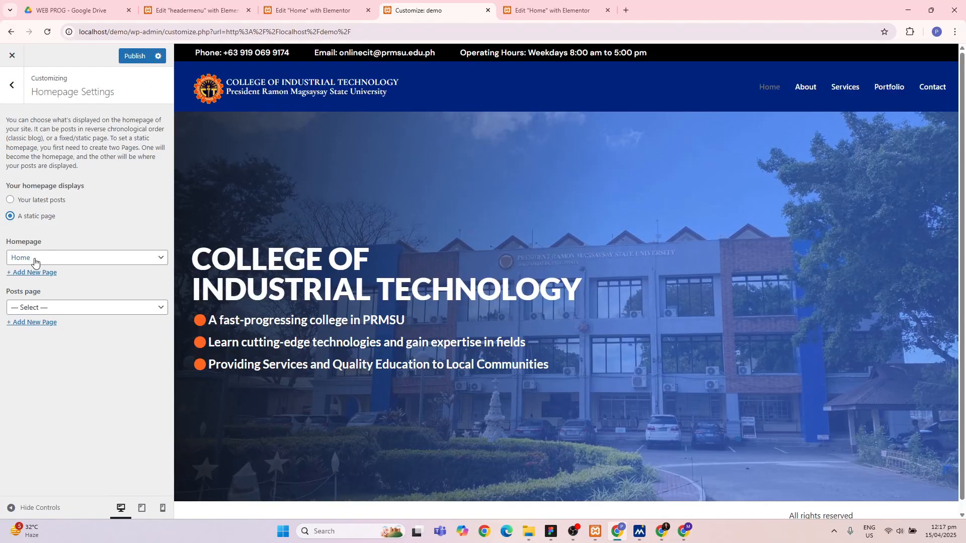
left_click(35, 258)
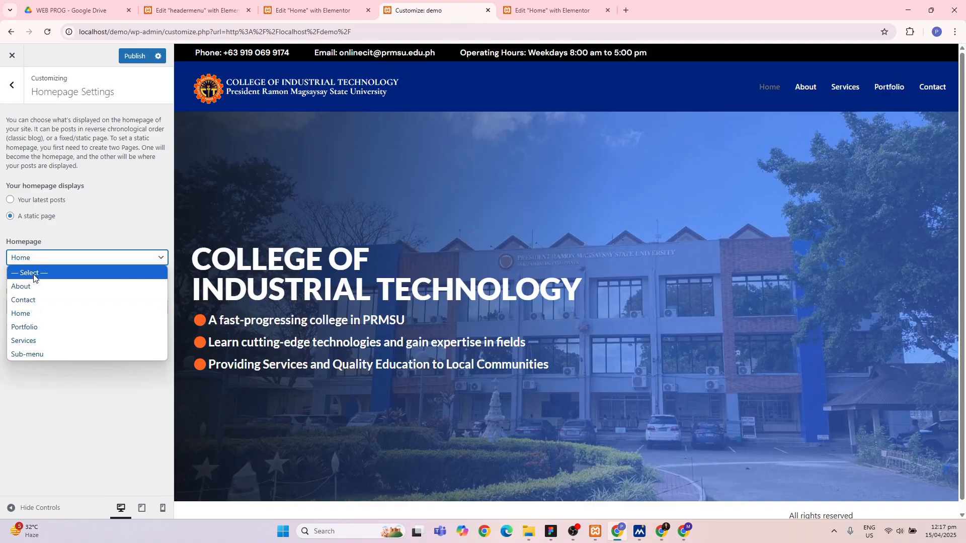
left_click(35, 274)
left_click(40, 259)
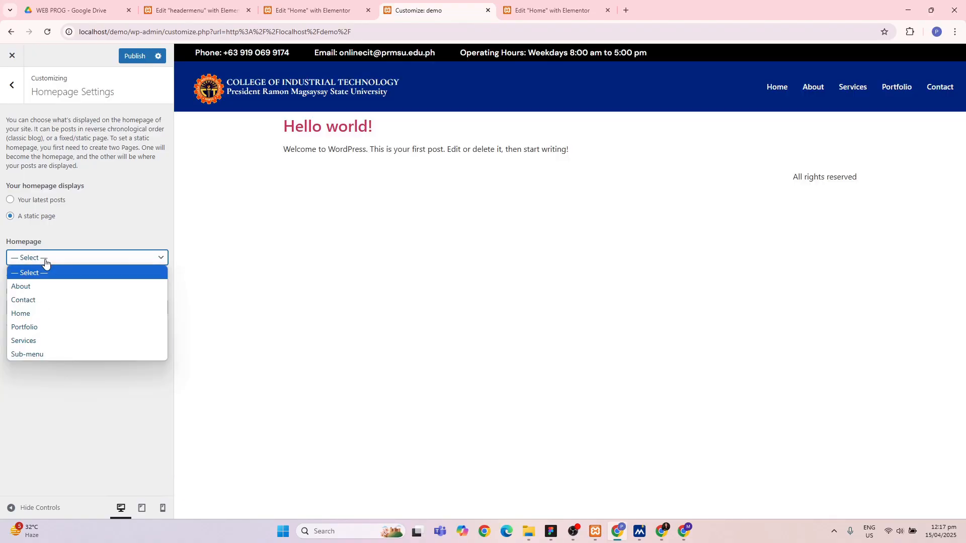
left_click(36, 314)
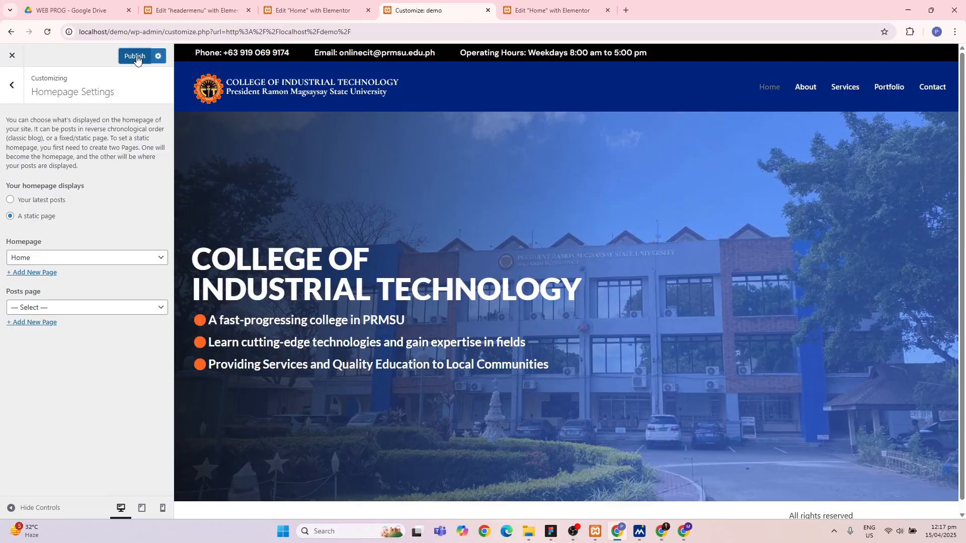
left_click(136, 57)
left_click(12, 58)
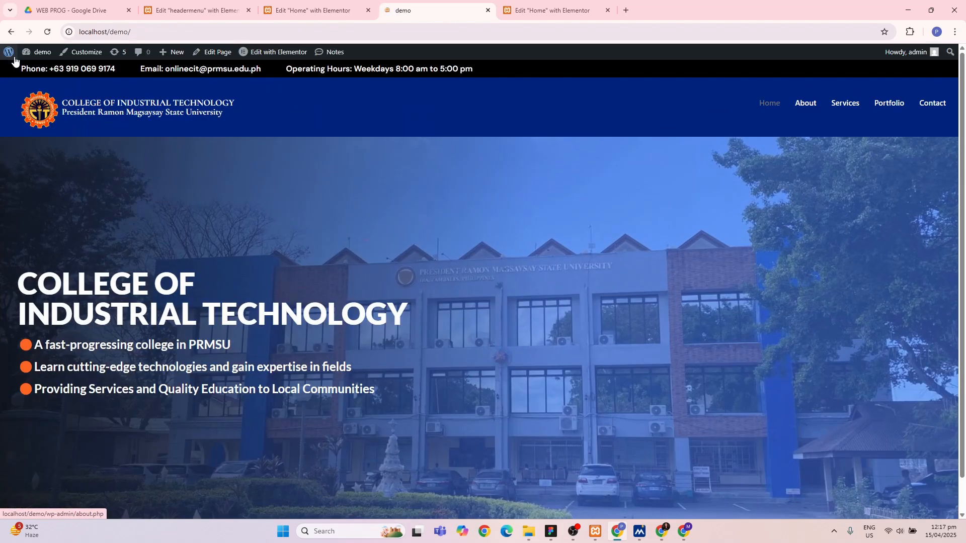
- Load localhost/demo/ again and check the hero section on the live homepage
left_click(133, 34)
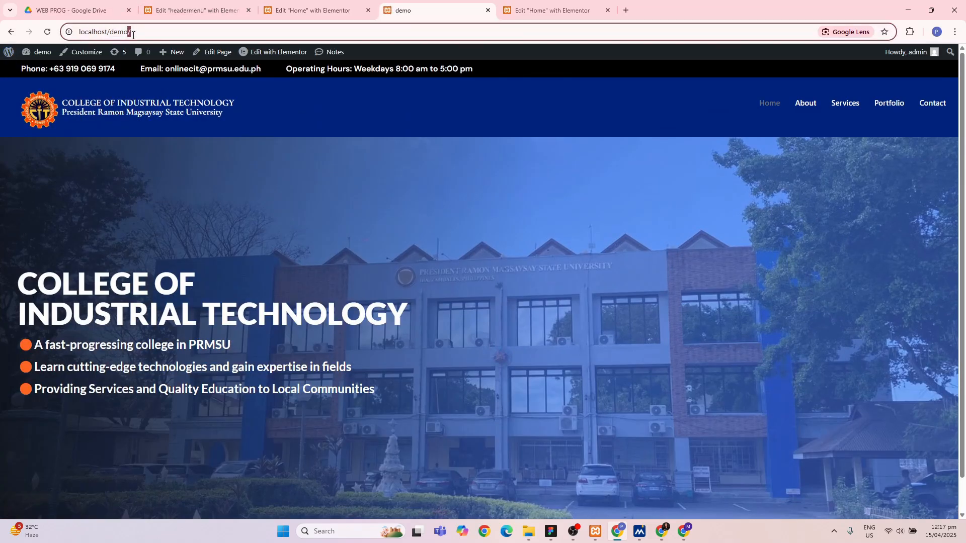
left_click_drag(133, 33, 74, 33)
key("Return")
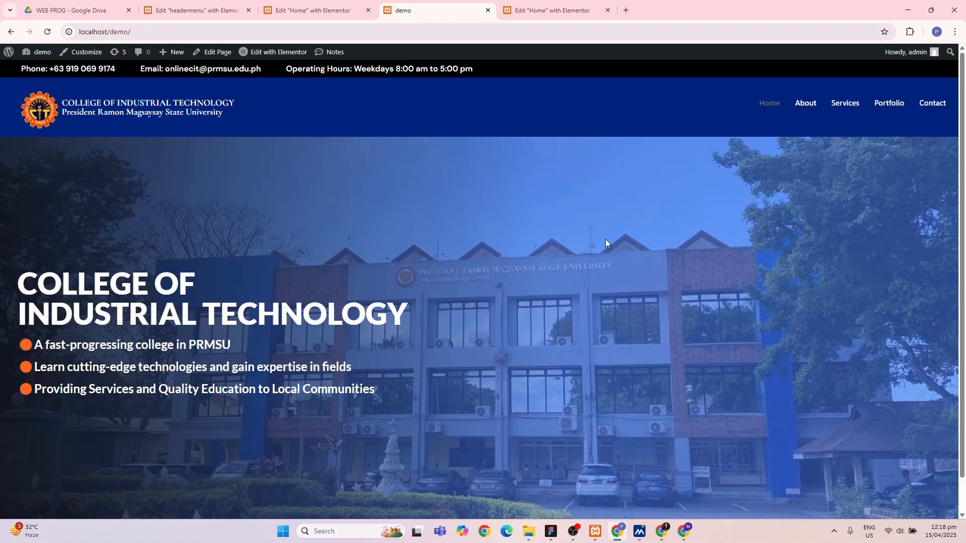
scroll(606, 239, "down", 1)
scroll(605, 240, "up", 1)
- Switch to Figma and examine the vision, mission, quality policy and goals cards below the hero in the Home design
left_click(551, 531)
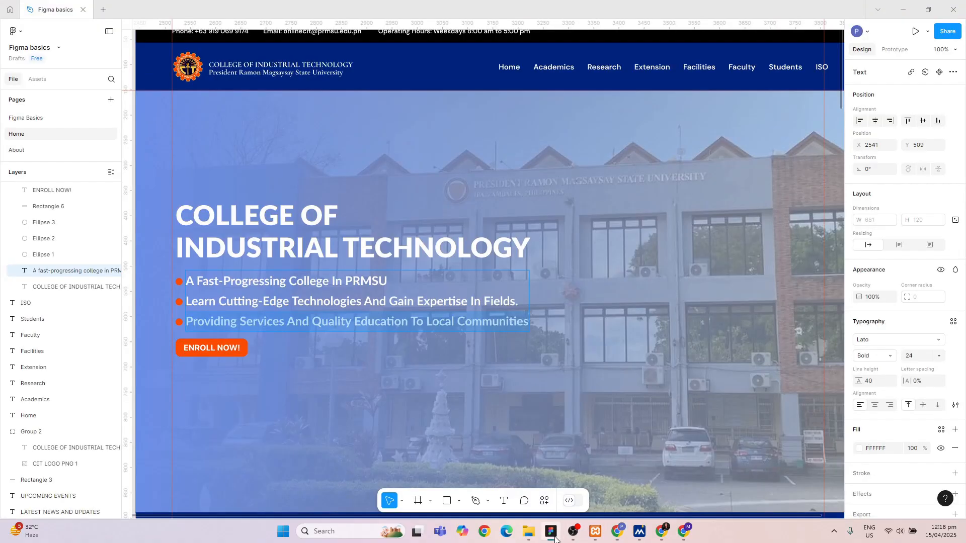
scroll(482, 335, "down", 3)
scroll(482, 334, "down", 2)
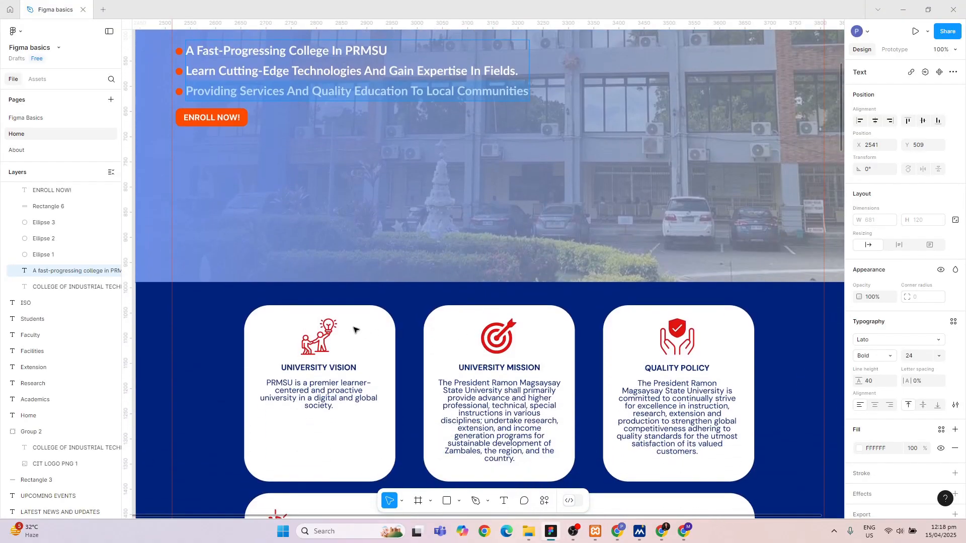
scroll(349, 325, "down", 2)
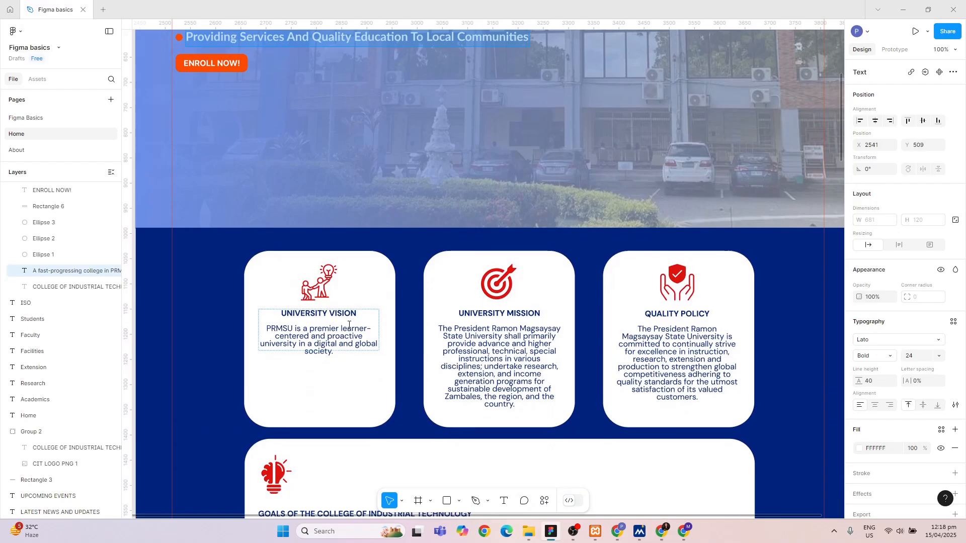
scroll(349, 325, "down", 4)
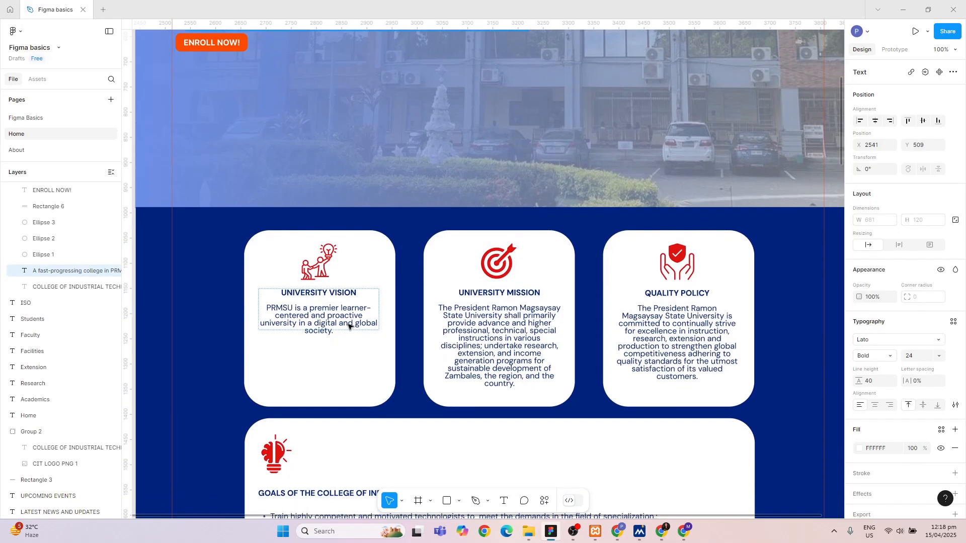
scroll(349, 325, "up", 8)
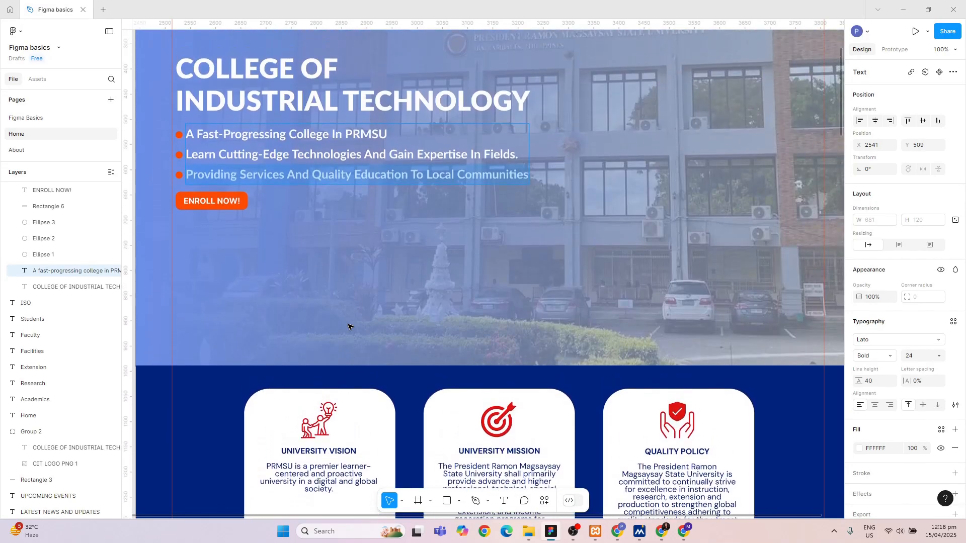
scroll(348, 326, "down", 3)
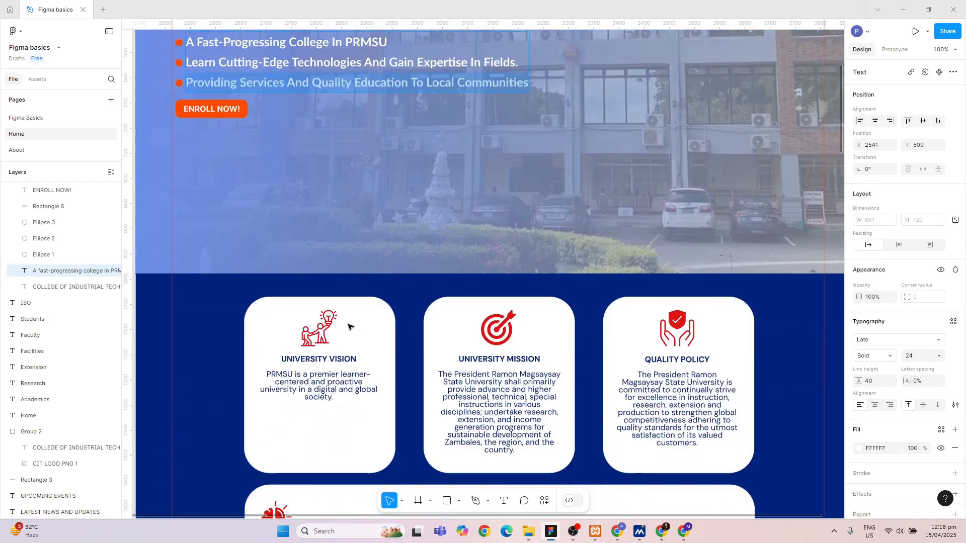
scroll(349, 326, "up", 2)
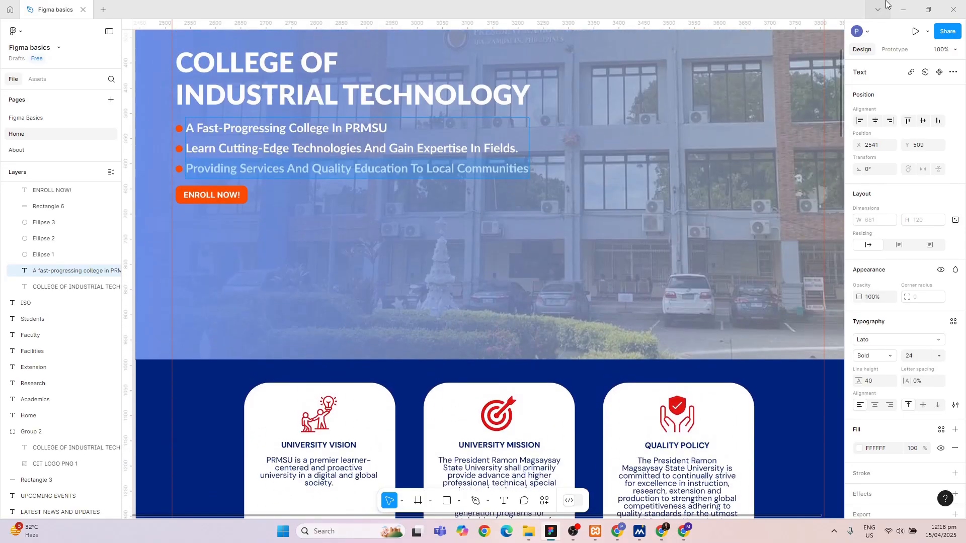
left_click(903, 10)
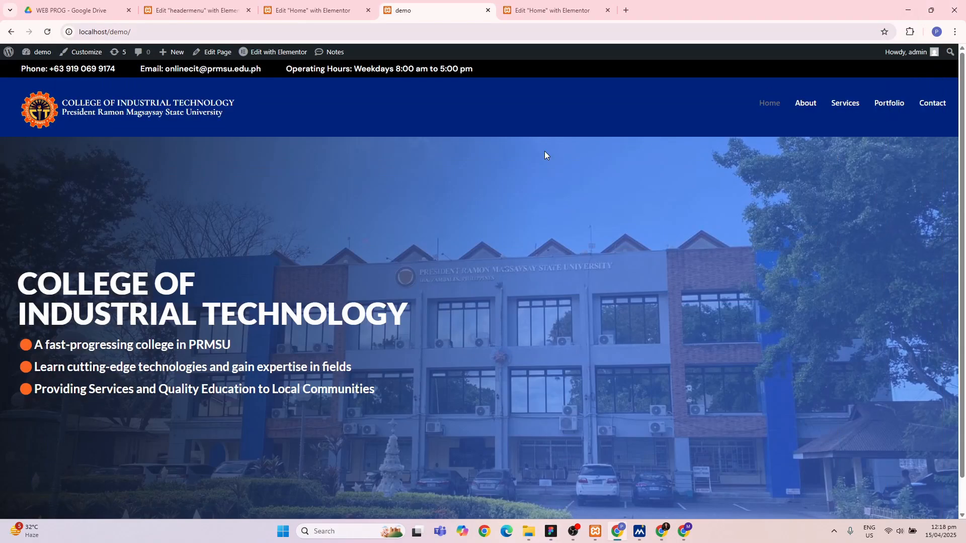
- Switch to the demo Home page in Elementor and open the layout choices for a new container below the hero section
left_click(319, 11)
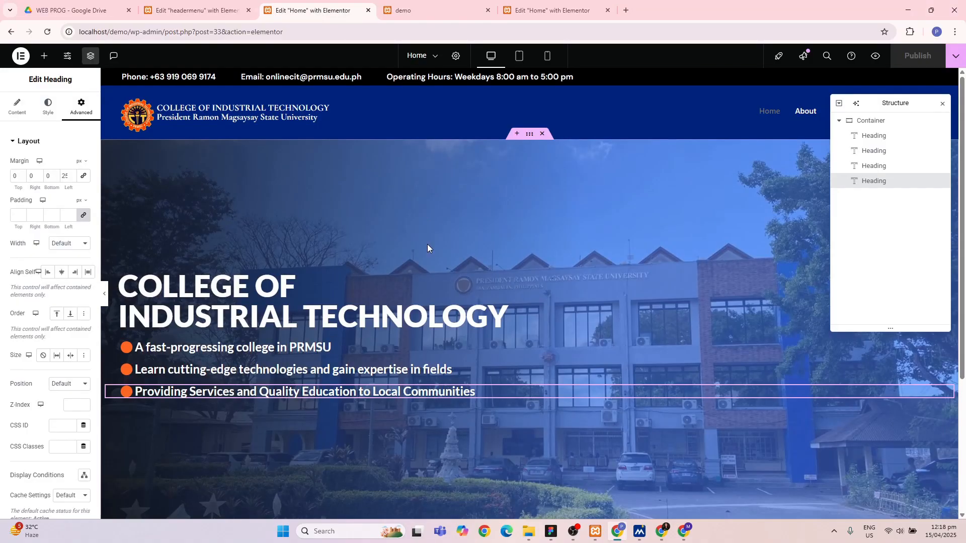
scroll(550, 394, "down", 4)
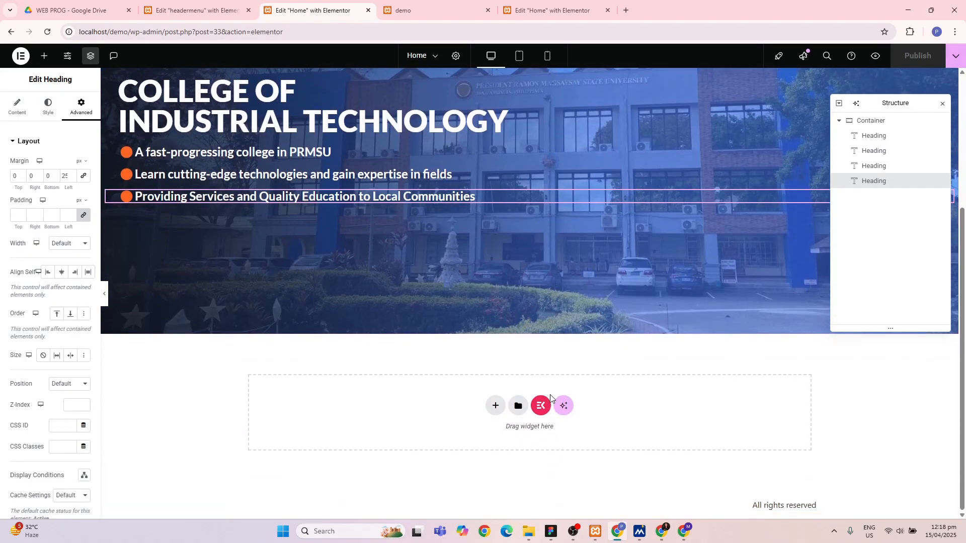
left_click(495, 406)
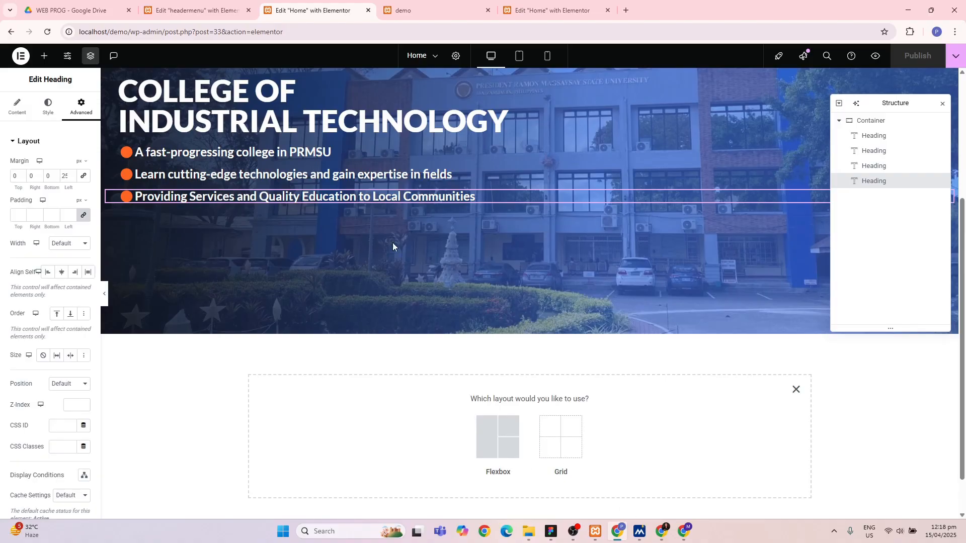
- Compare the vision, mission and policy section of the cit.prmsu Home page with the Figma cards, and inspect the PRMSU MISSION flip box
left_click(217, 11)
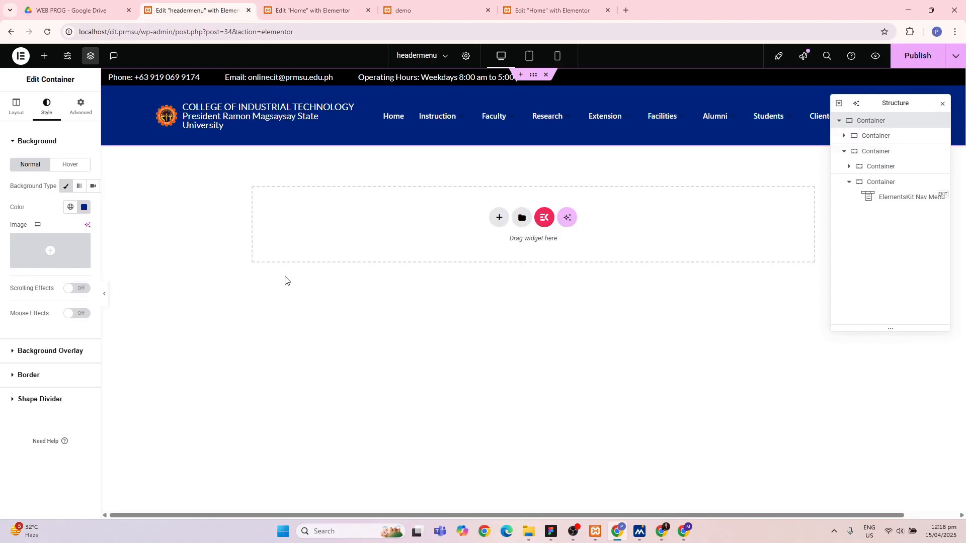
left_click(574, 4)
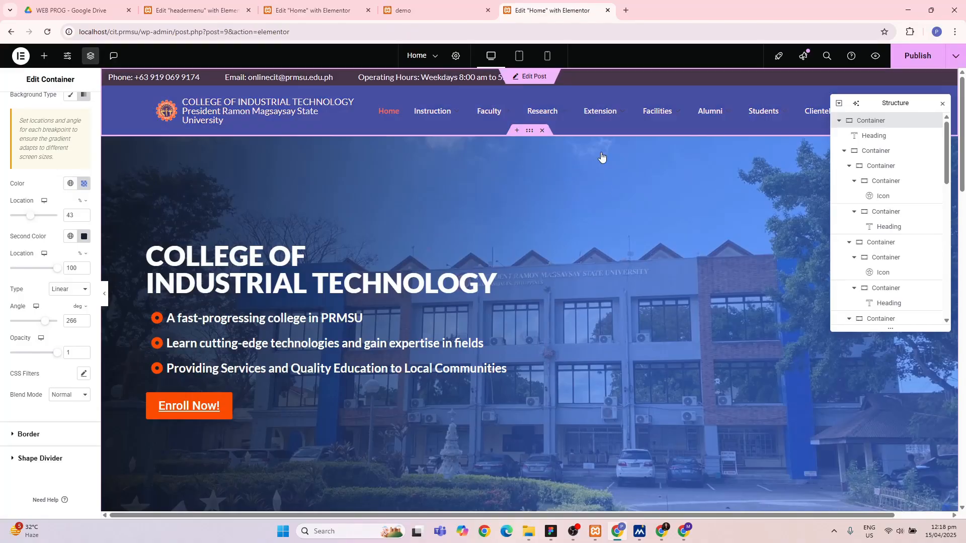
scroll(639, 295, "down", 8)
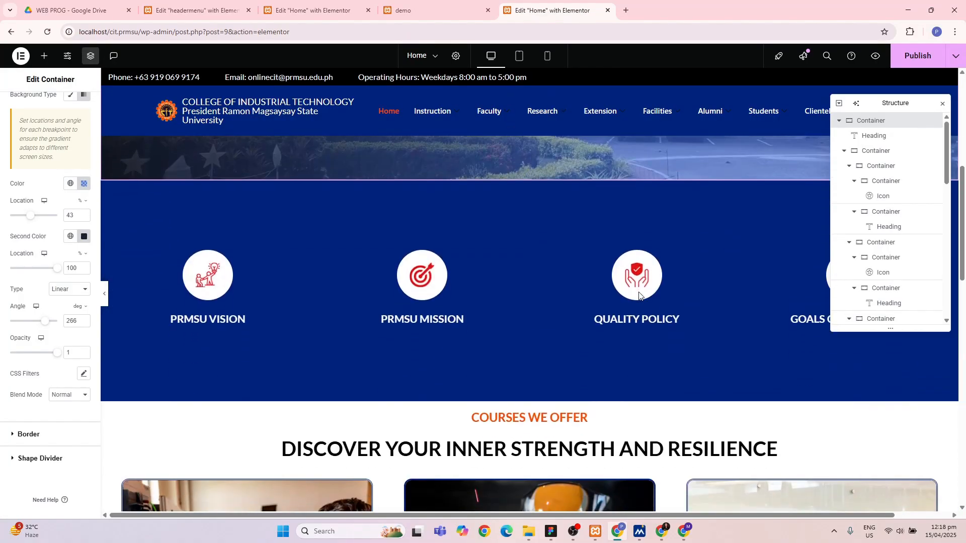
scroll(639, 295, "up", 1)
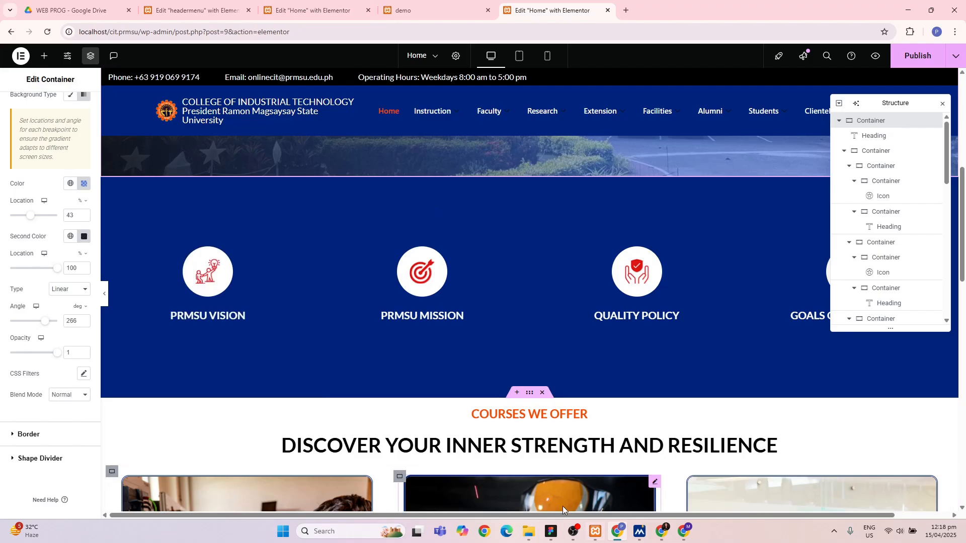
left_click(552, 535)
scroll(462, 333, "down", 5)
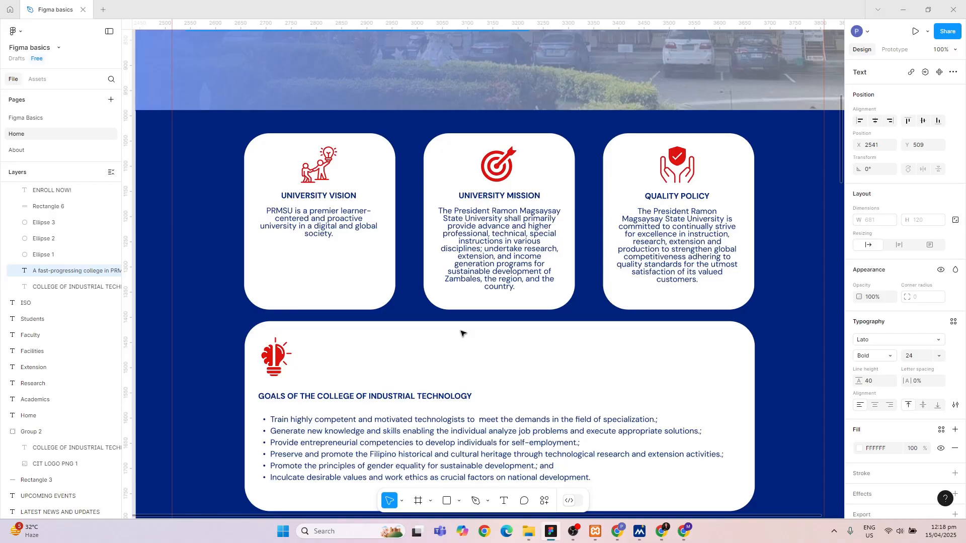
key("alt+Tab")
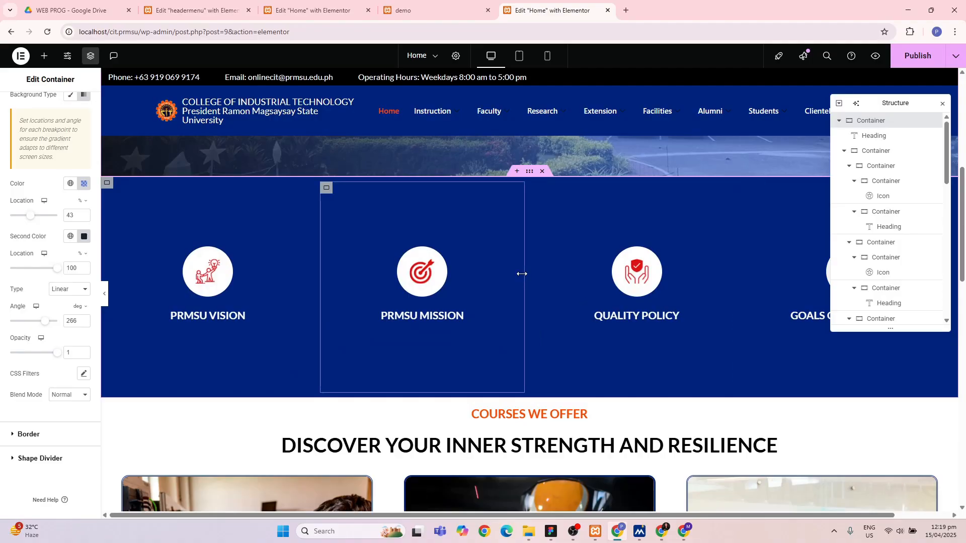
left_click(389, 279)
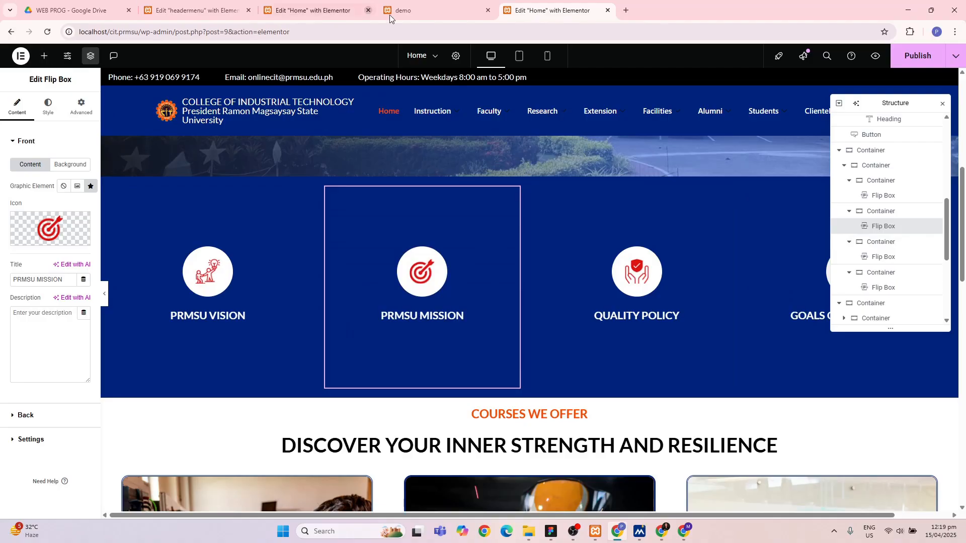
- Add a row-direction Flexbox container below the demo Home page's hero and set its content width to Full Width
left_click(289, 11)
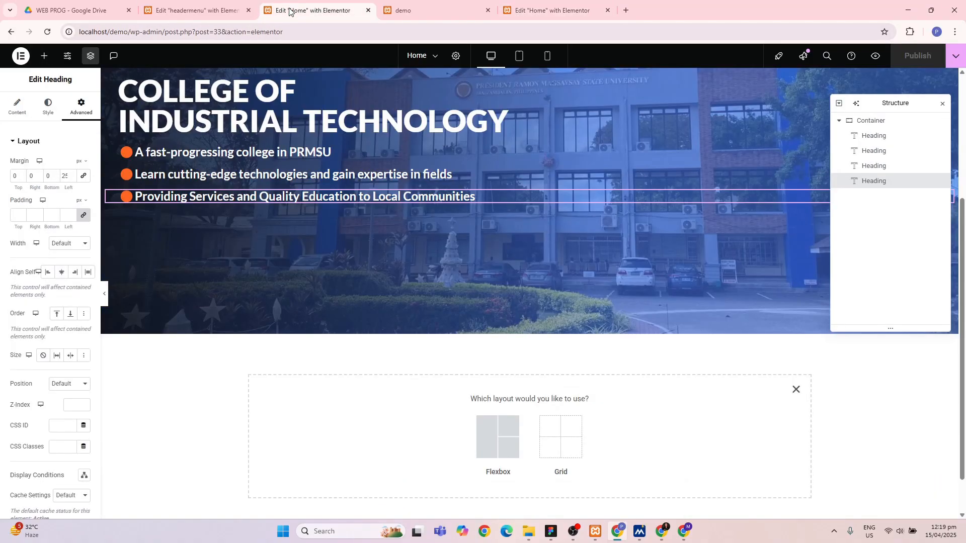
left_click(491, 447)
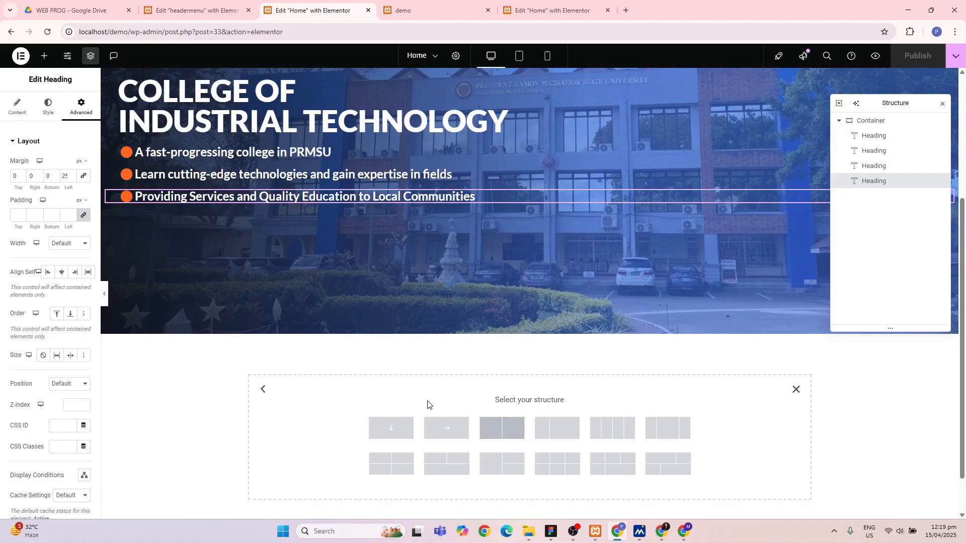
left_click(441, 428)
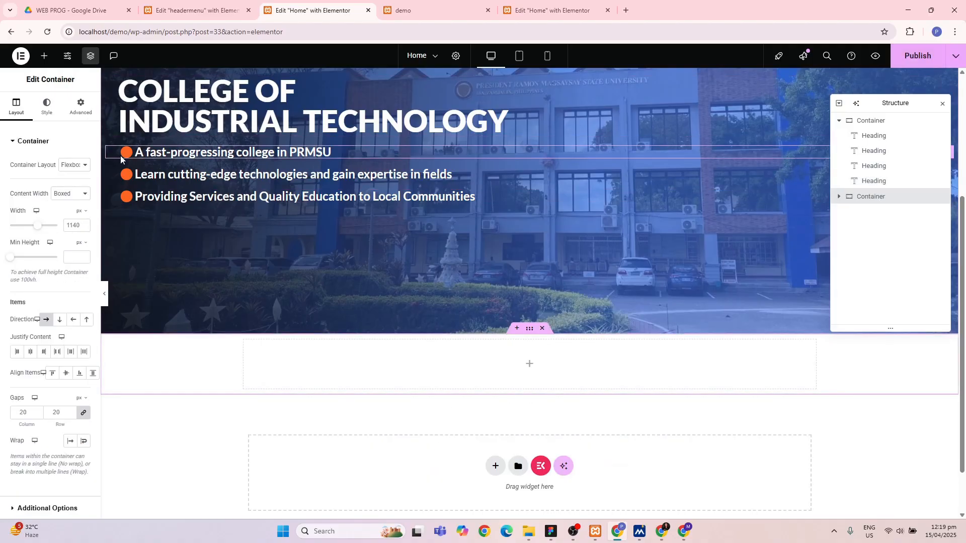
left_click(83, 194)
left_click(82, 219)
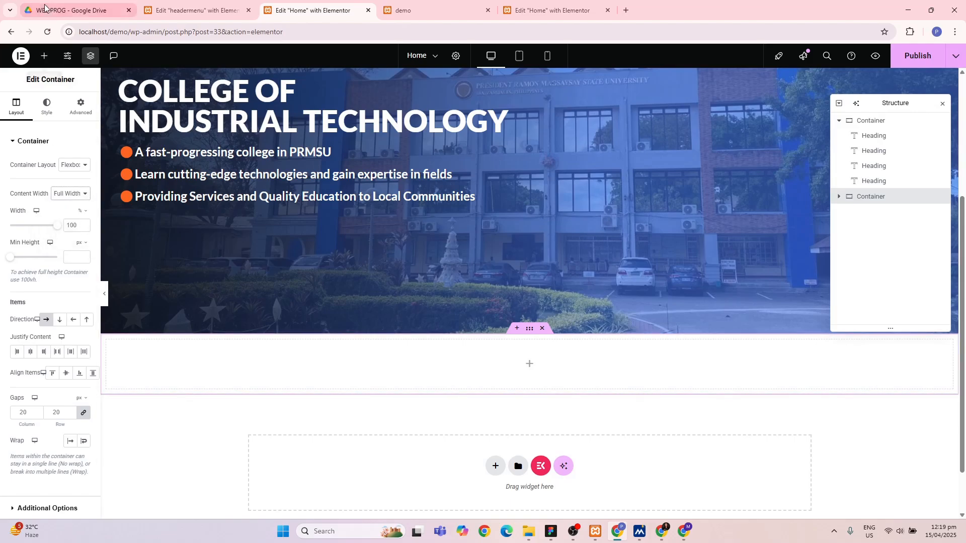
- Add a nested container inside the empty container below the hero and set its content width to Full Width
left_click(45, 55)
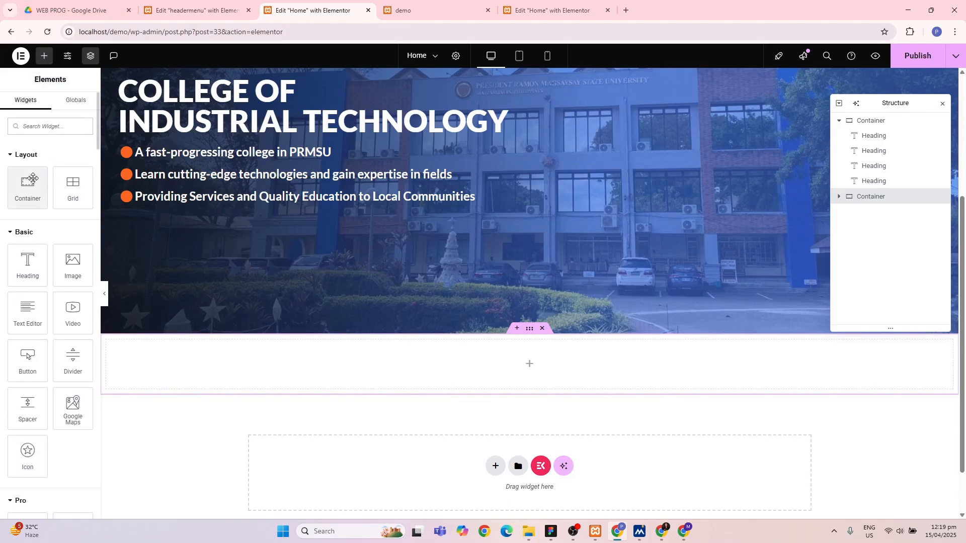
left_click_drag(29, 183, 186, 360)
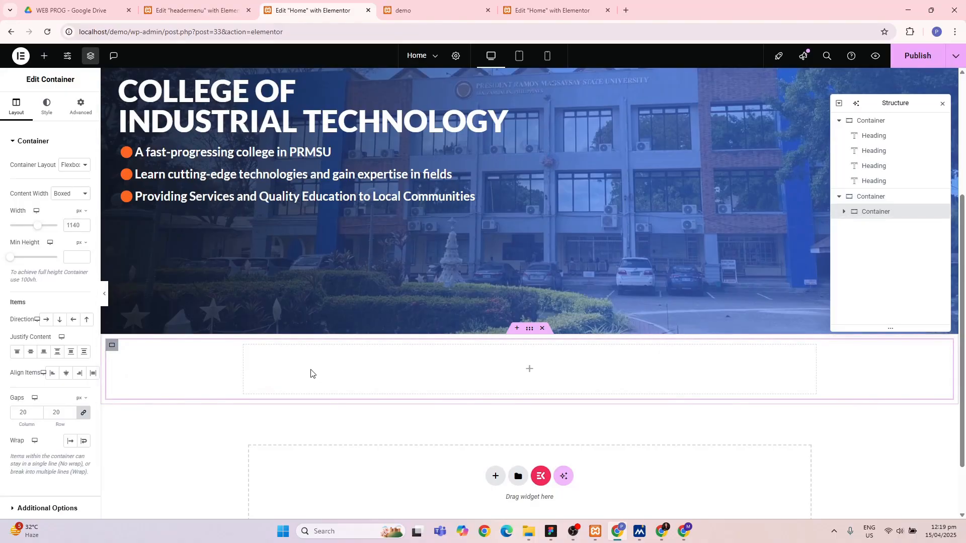
left_click(83, 194)
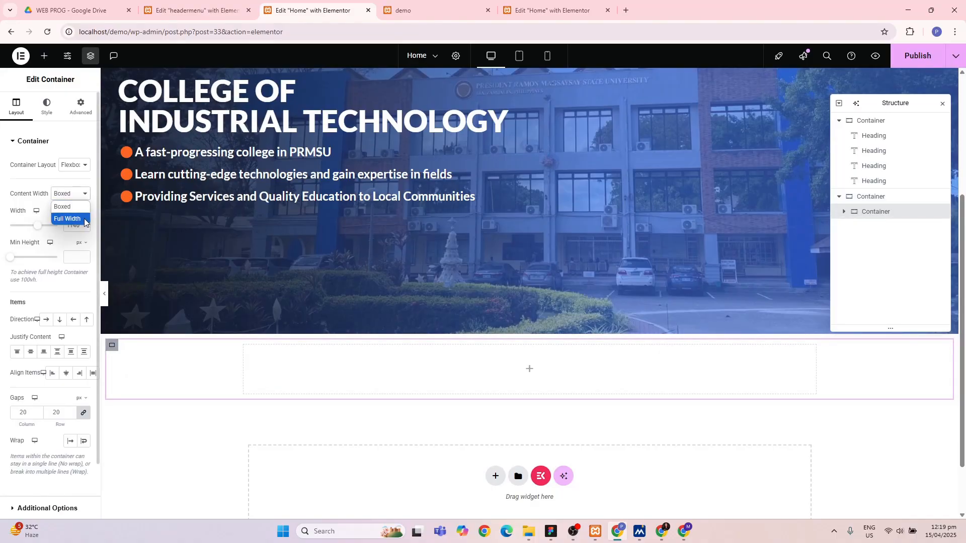
left_click(83, 219)
- Duplicate the nested container below the hero and delete the copy
right_click(276, 376)
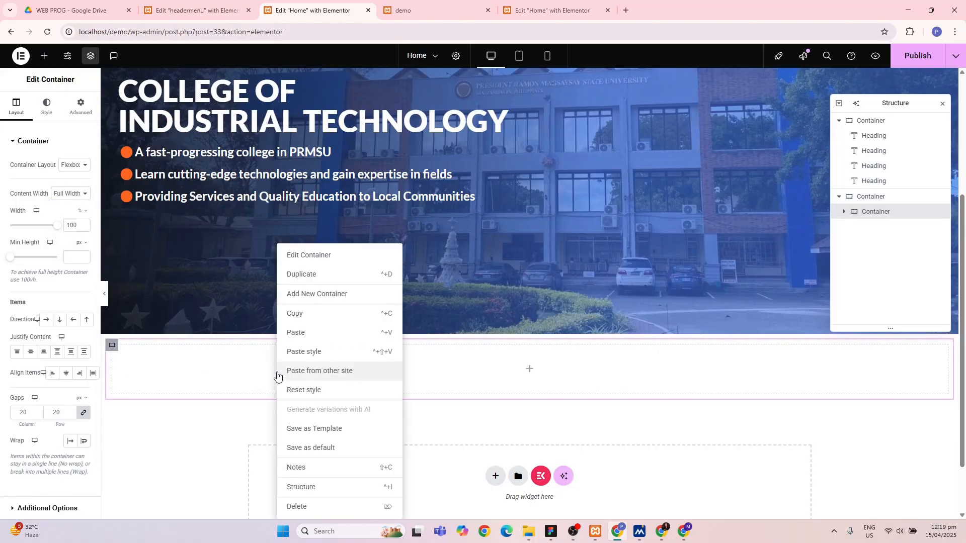
left_click(308, 275)
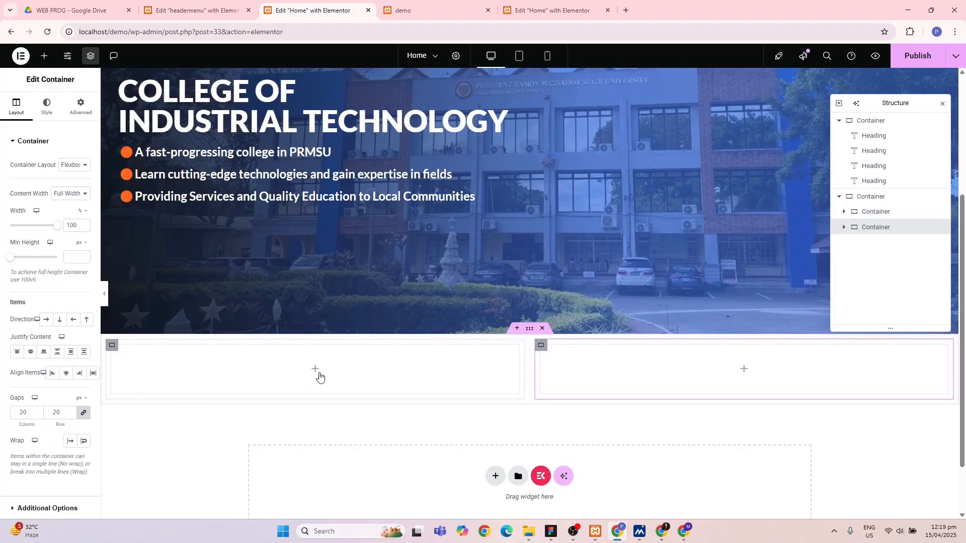
right_click(361, 373)
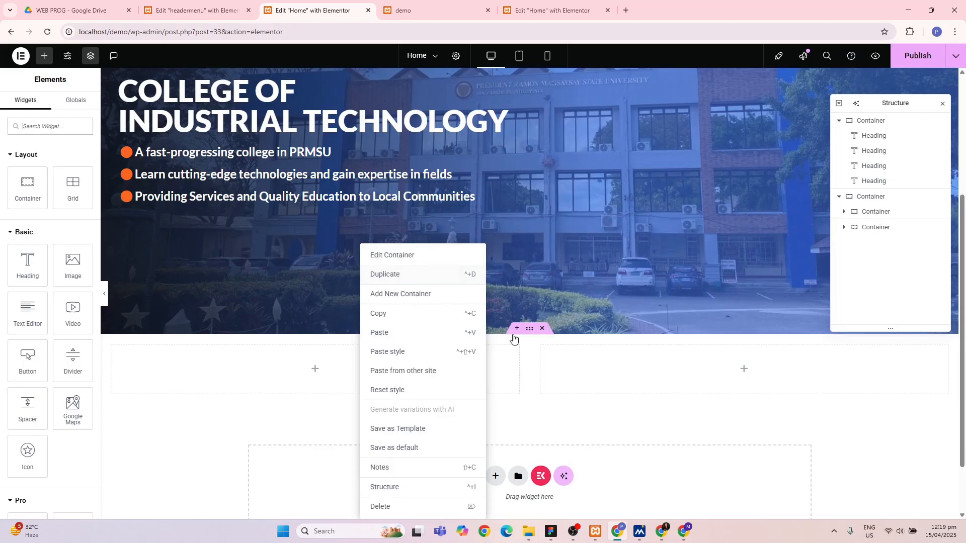
left_click(567, 372)
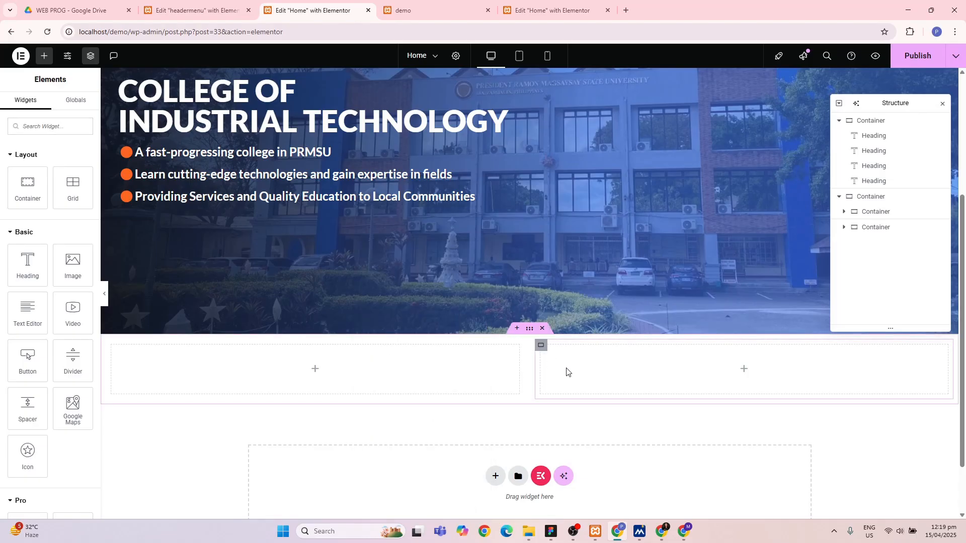
key("Delete")
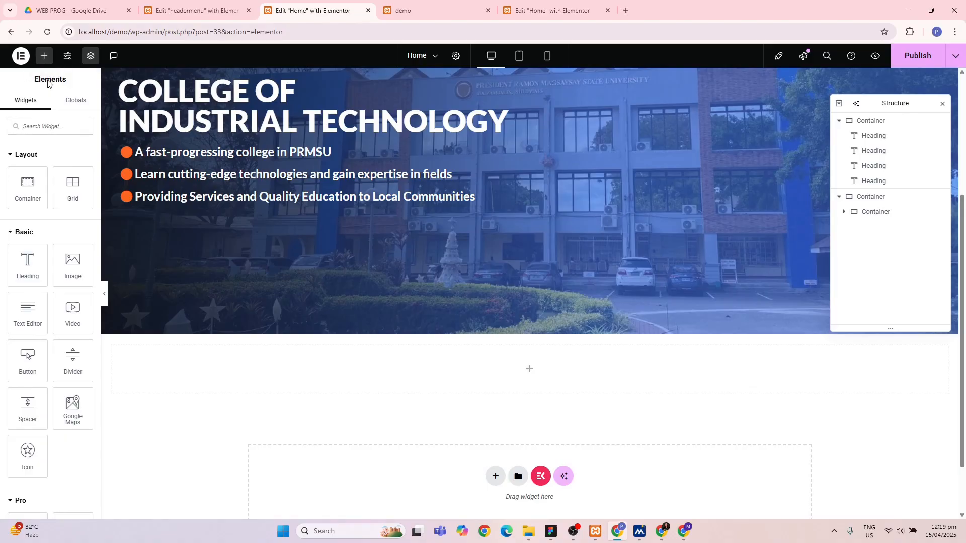
- Find the Flip Box widget by searching for FLIP and place it inside the nested container below the hero
left_click(44, 57)
type("FLIP")
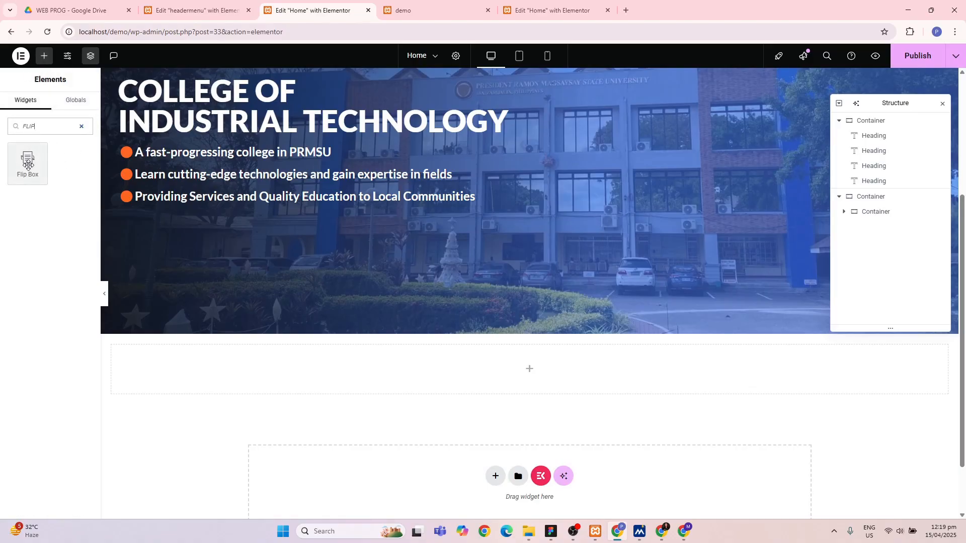
right_click(377, 368)
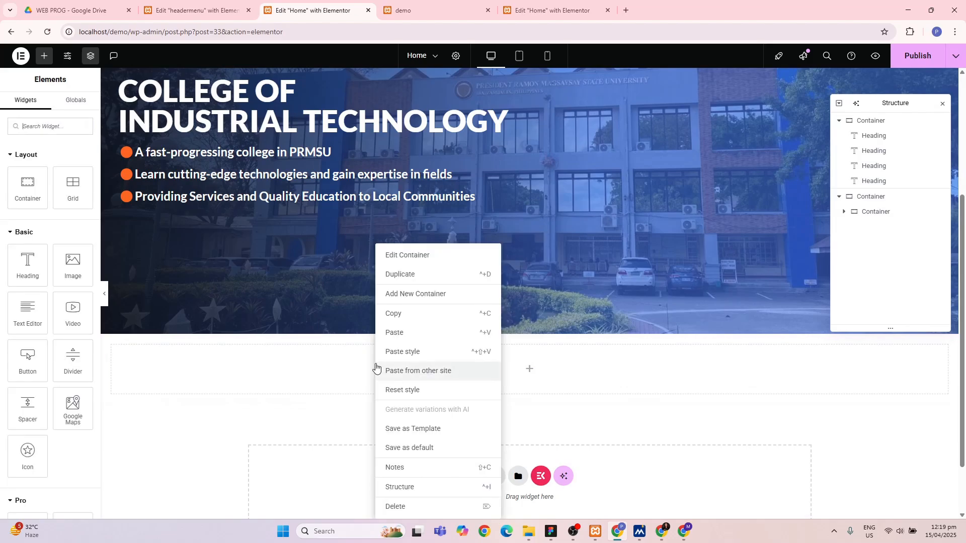
left_click(37, 128)
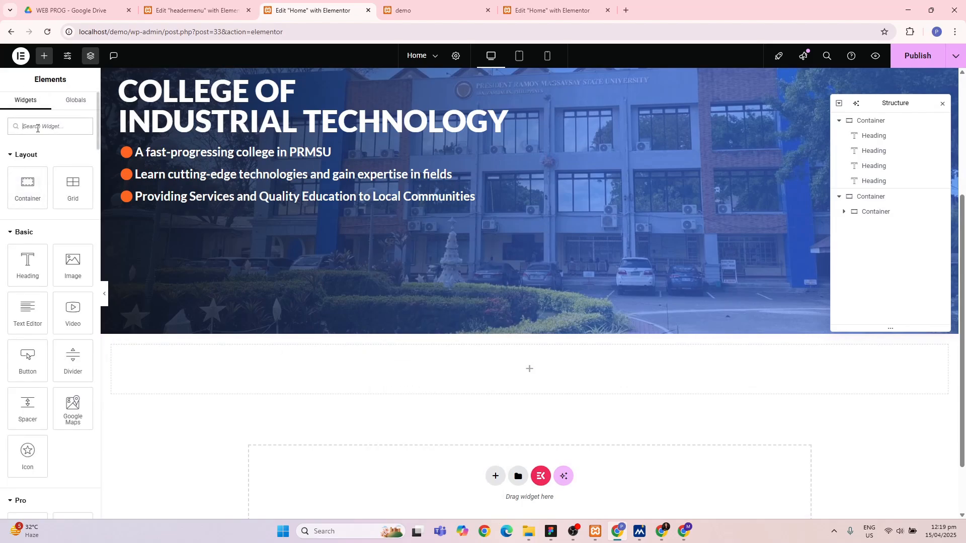
type("FLI")
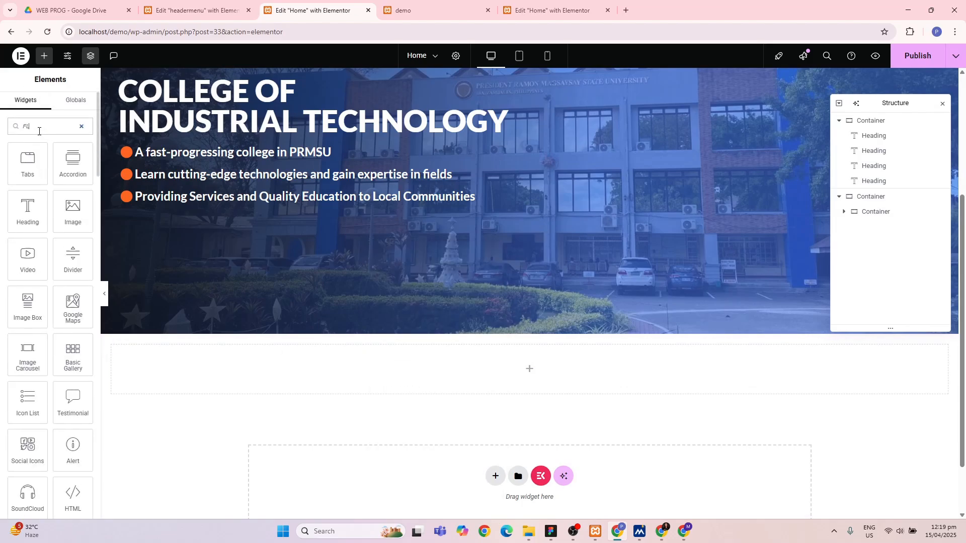
type("P")
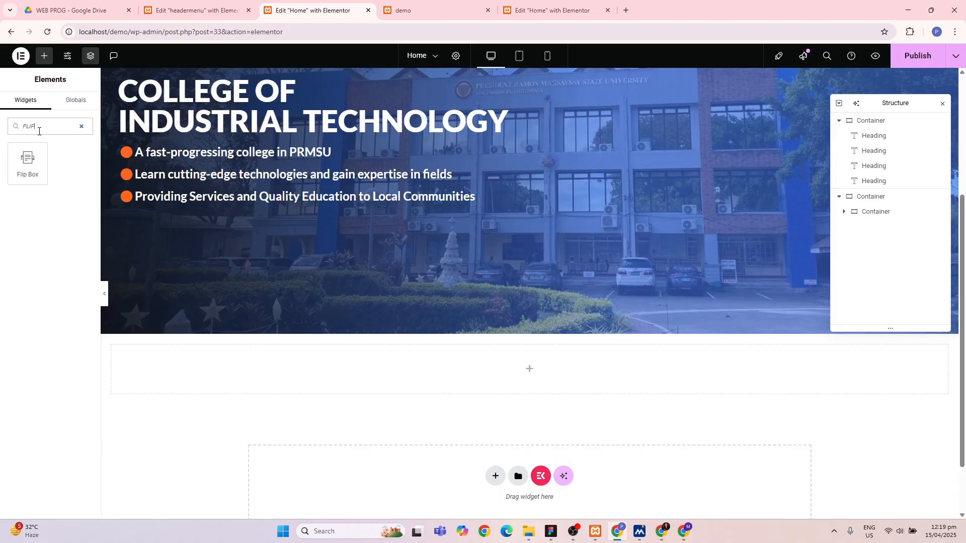
left_click_drag(39, 144, 244, 368)
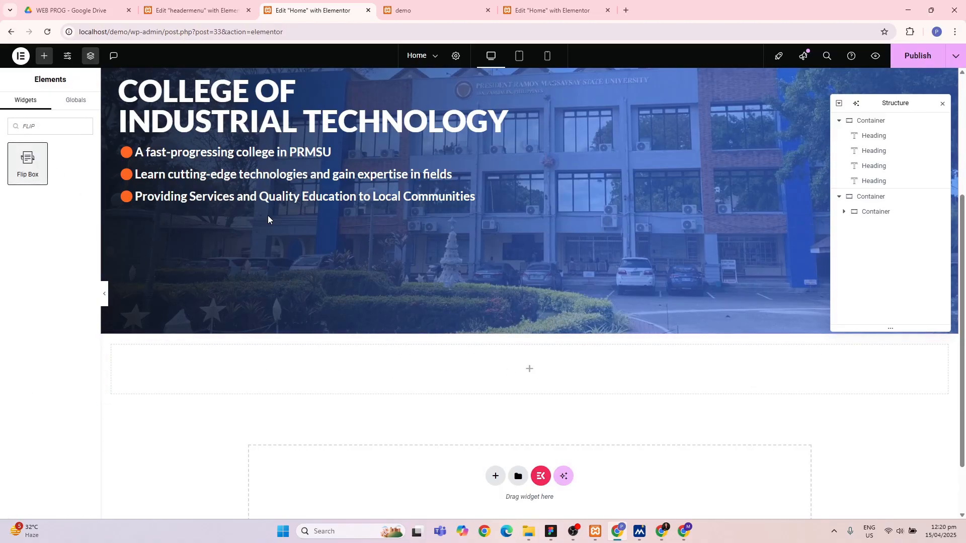
right_click(26, 161)
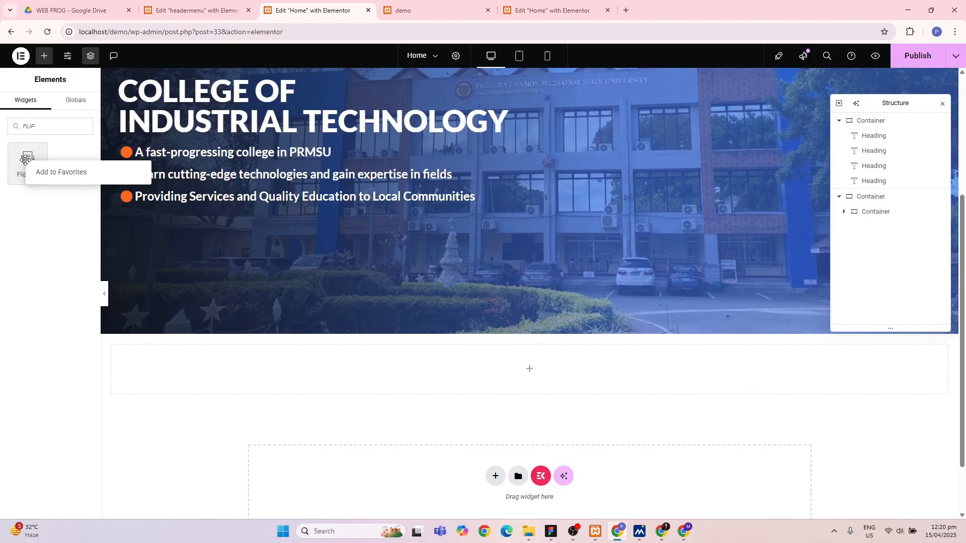
left_click_drag(26, 161, 278, 378)
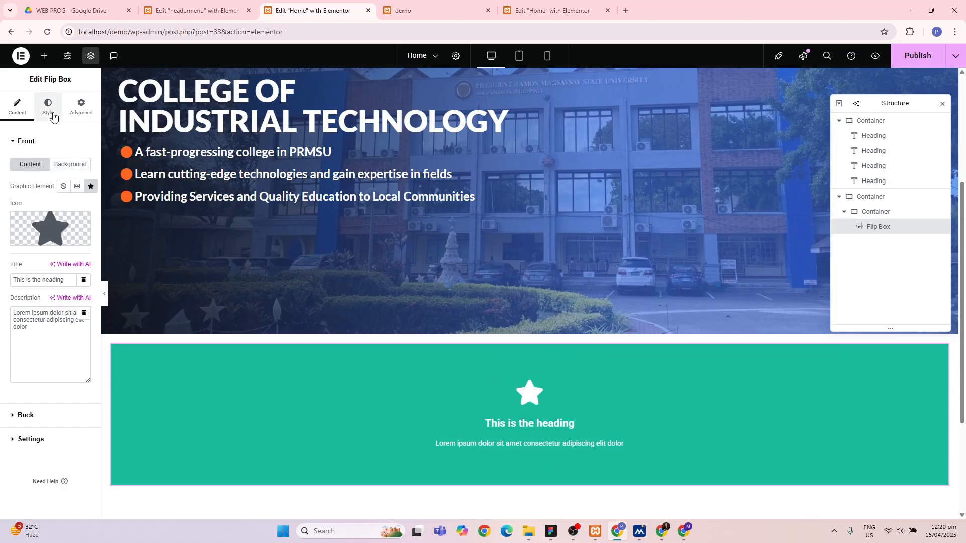
- Switch to Figma, select the icon in the University Vision card and check its export format, keeping SVG
mouse_move(45, 232)
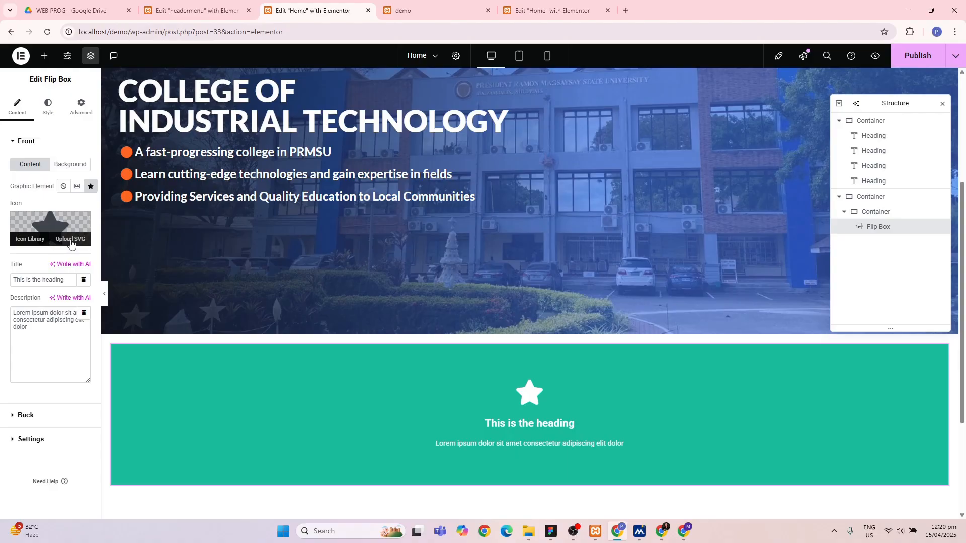
left_click(551, 533)
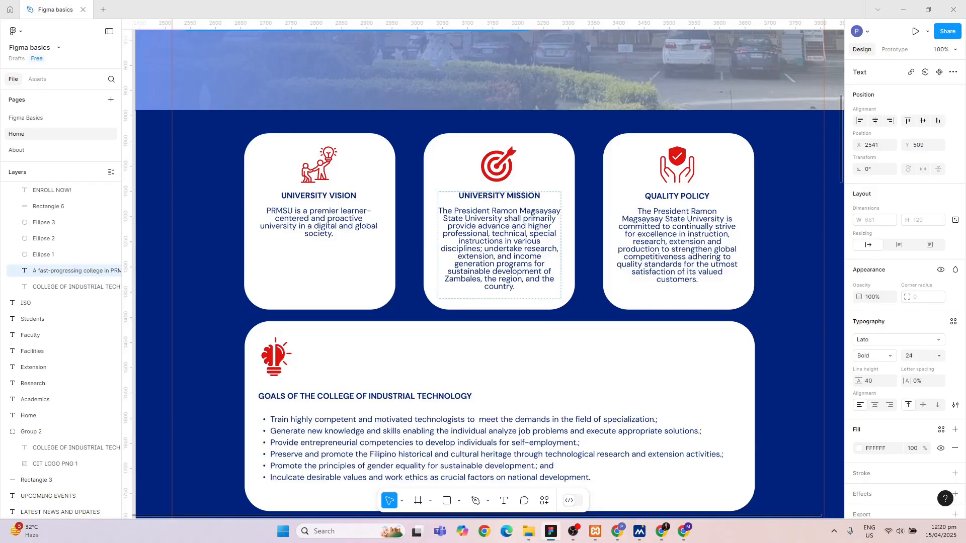
scroll(532, 214, "up", 3)
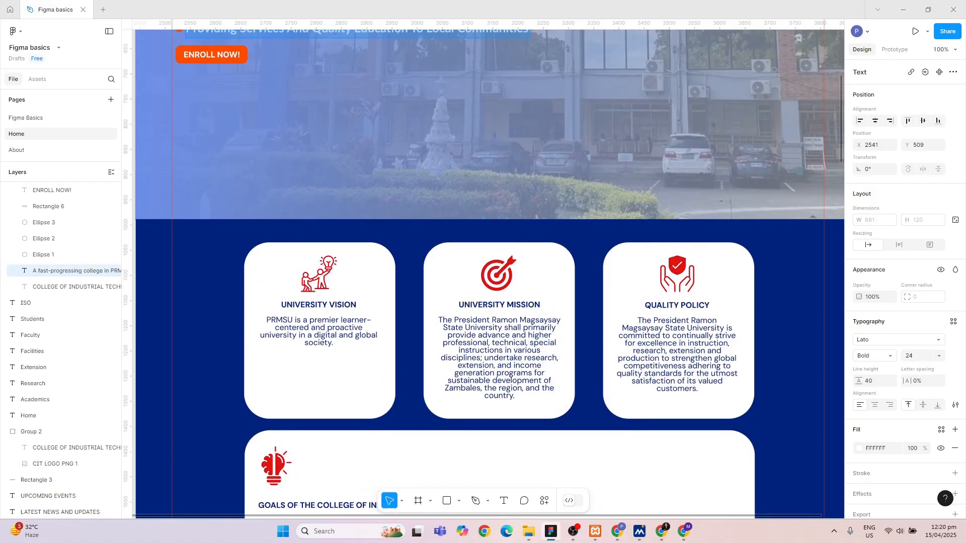
double_click(322, 279)
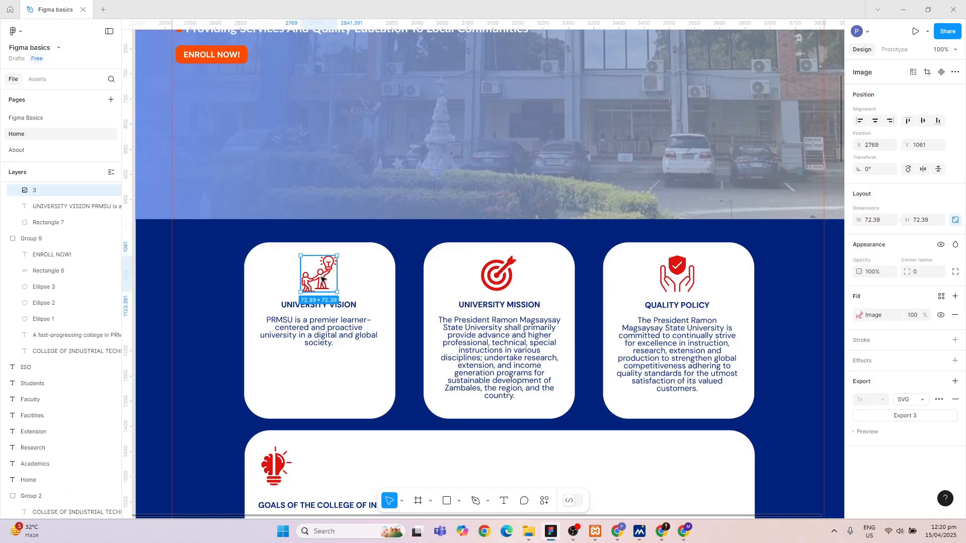
left_click(921, 400)
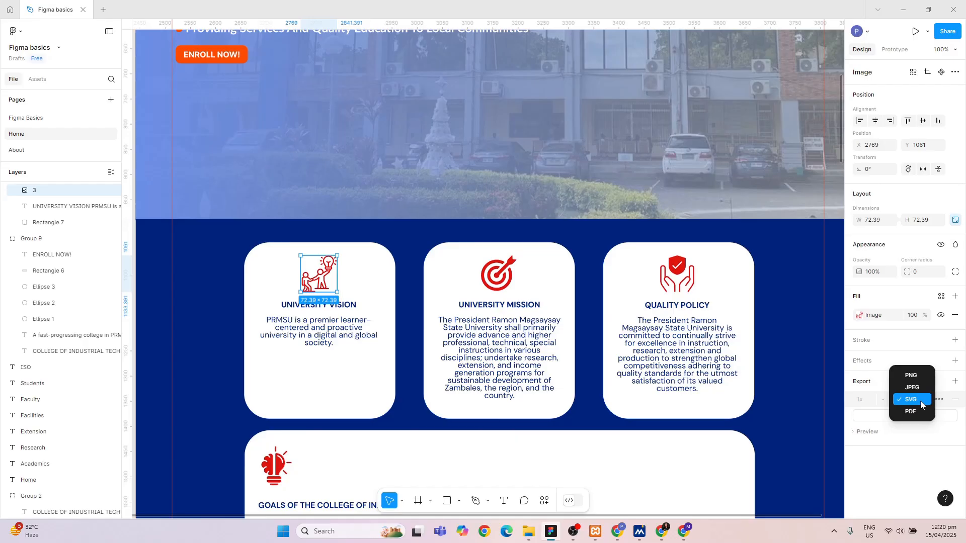
left_click(921, 402)
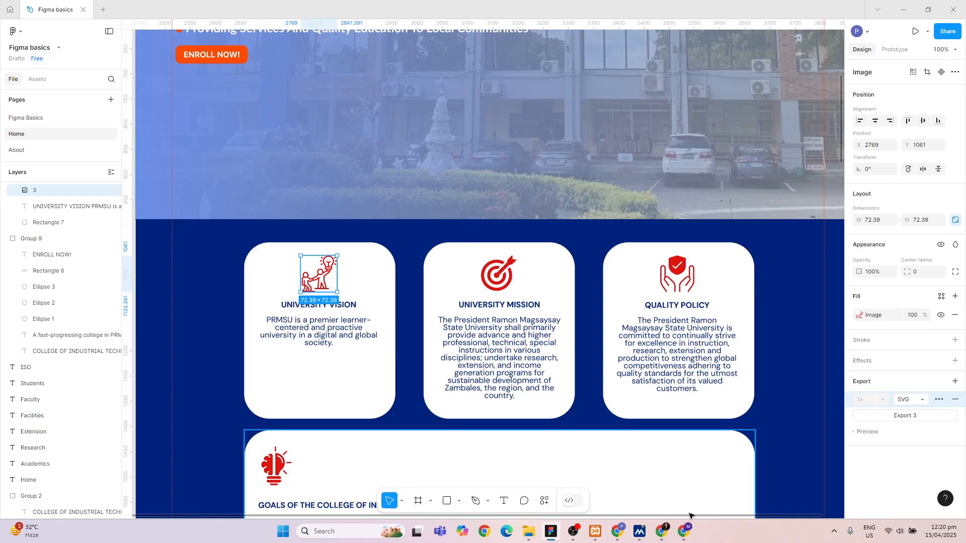
mouse_move(566, 532)
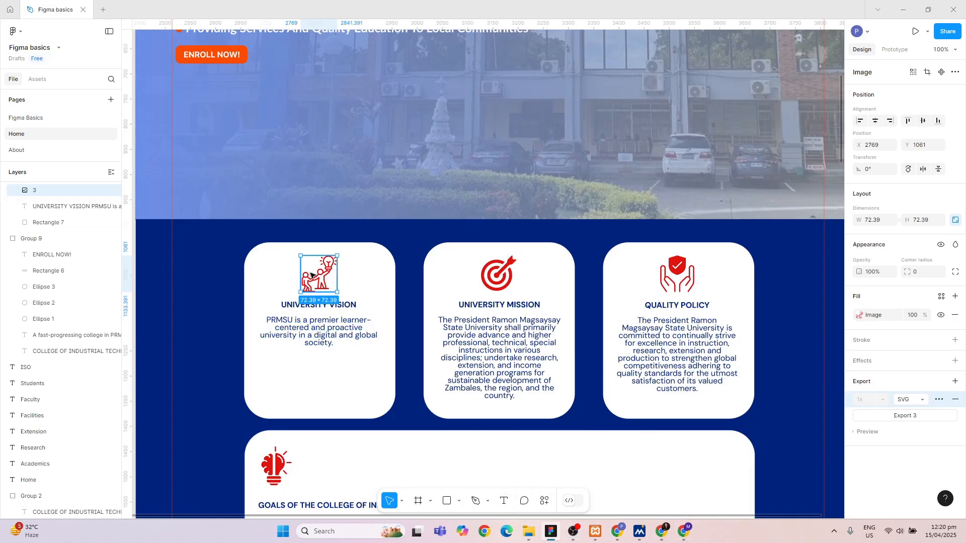
- Export the University Vision icon as an SVG to the Downloads folder with the file name 3vision
left_click(922, 400)
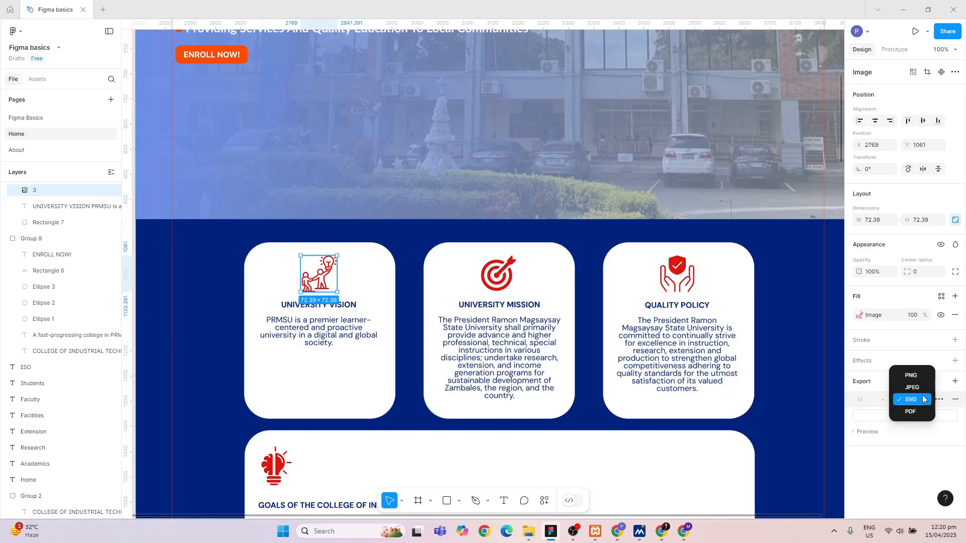
left_click(922, 375)
left_click(919, 400)
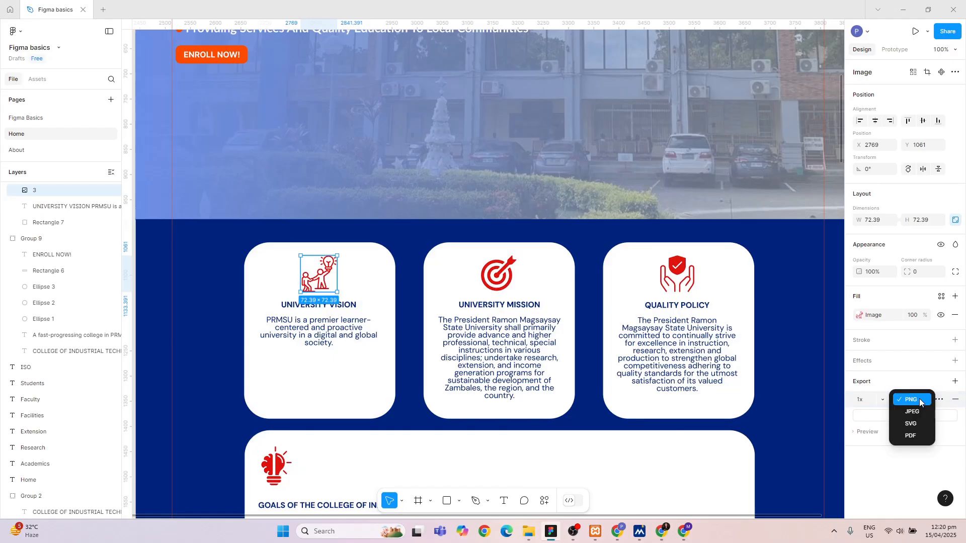
left_click(919, 425)
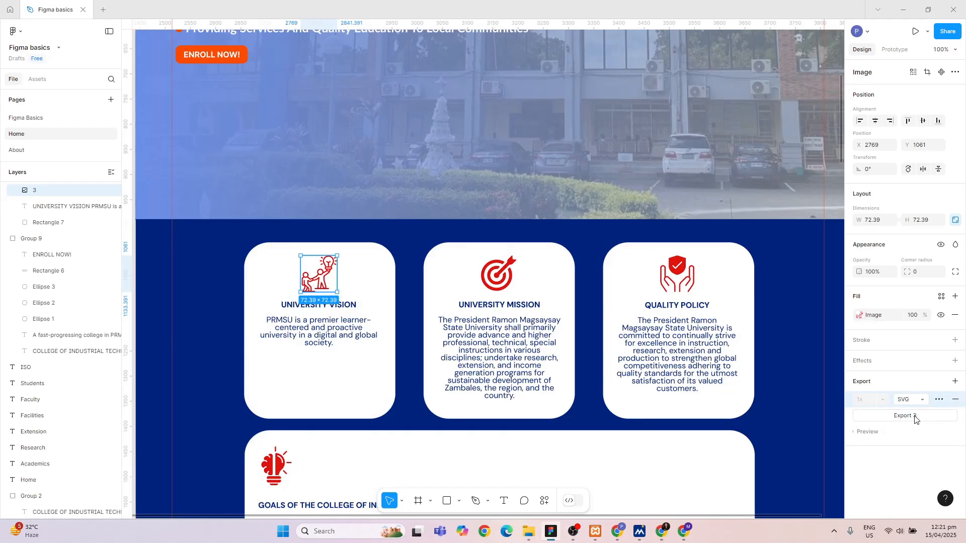
left_click(904, 416)
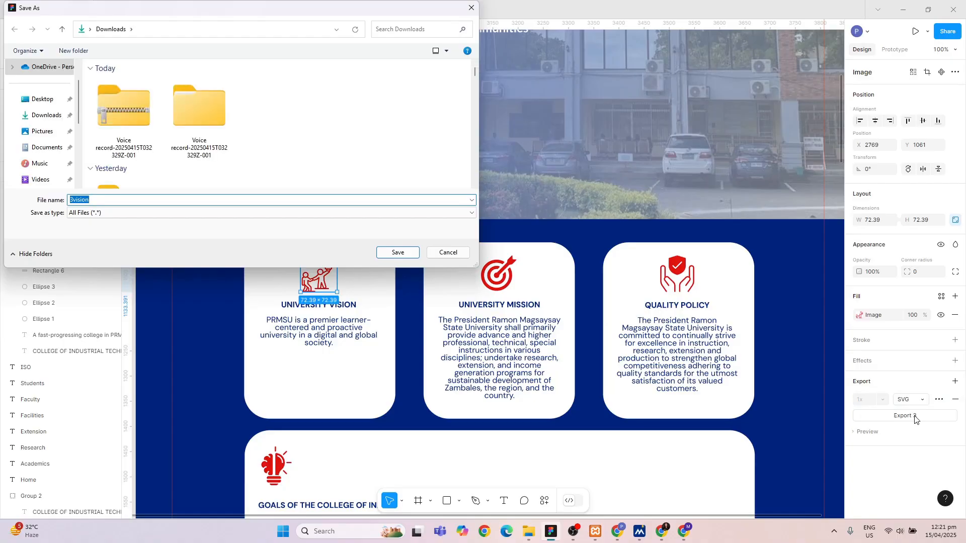
left_click(397, 253)
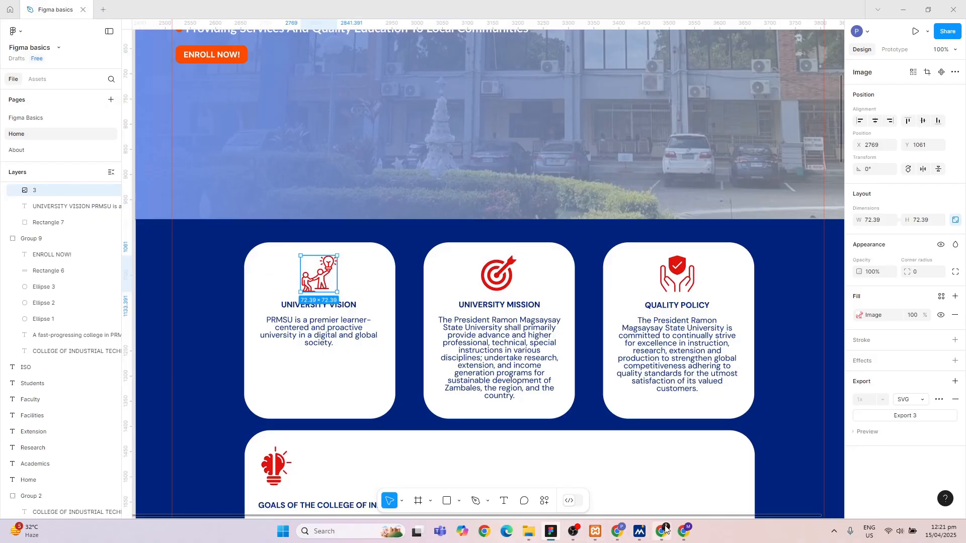
- Switch back to the Home page in Elementor and try to upload an SVG as the flip box's front icon
left_click(618, 531)
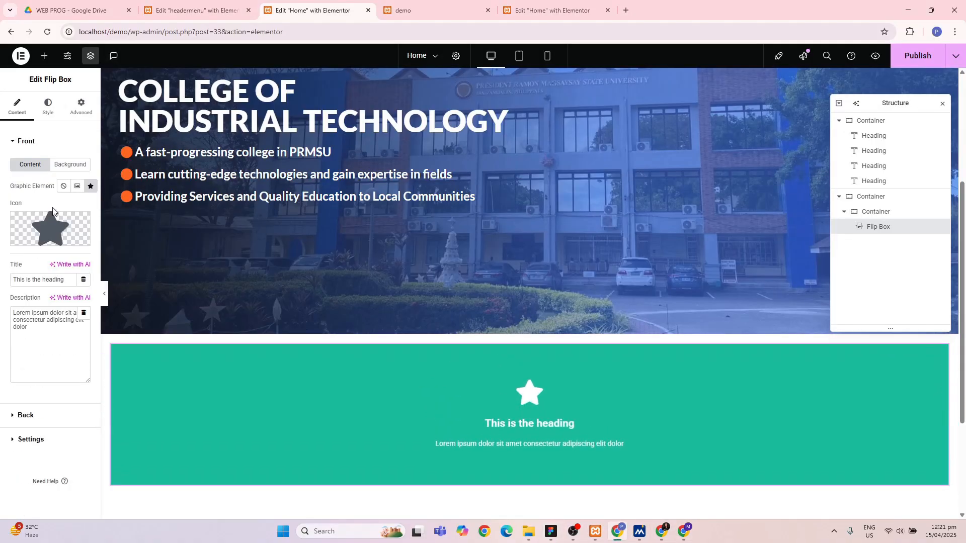
left_click(66, 246)
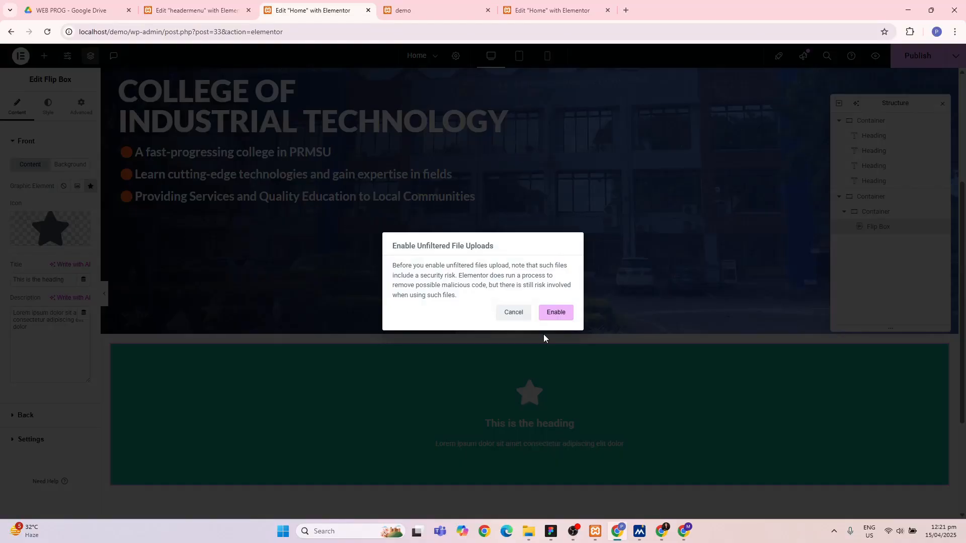
left_click(518, 313)
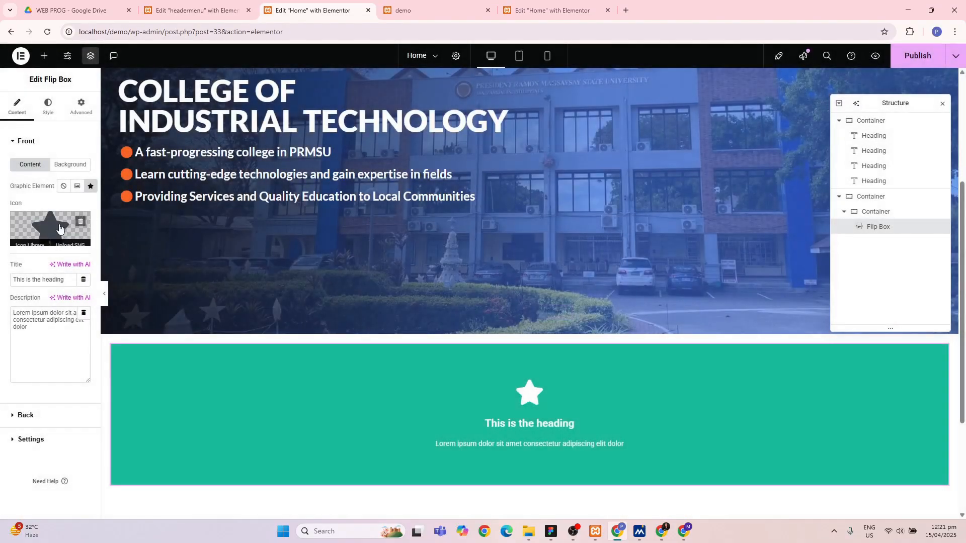
- Browse the icon library for the flip box's front icon and open the Custom Icons page for uploading an icon set
left_click(34, 240)
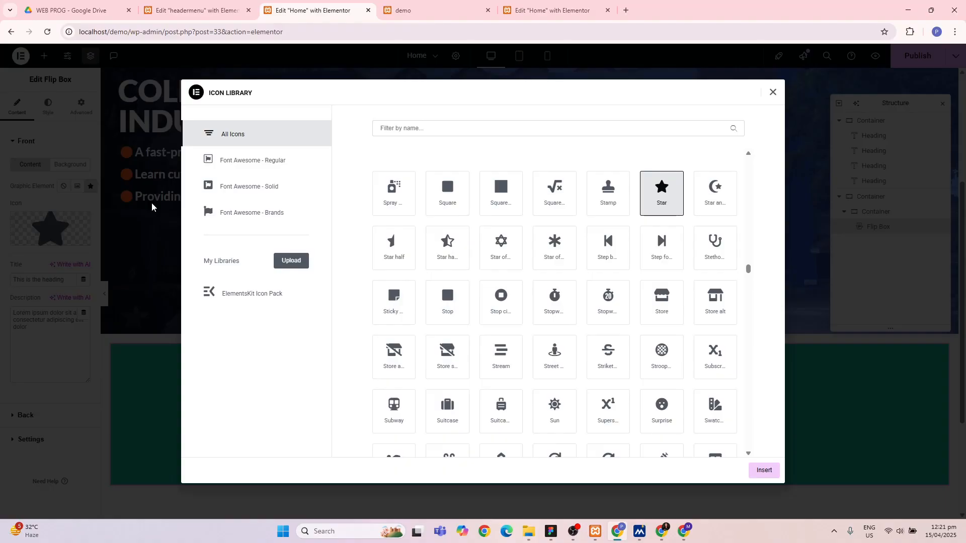
scroll(453, 327, "down", 10)
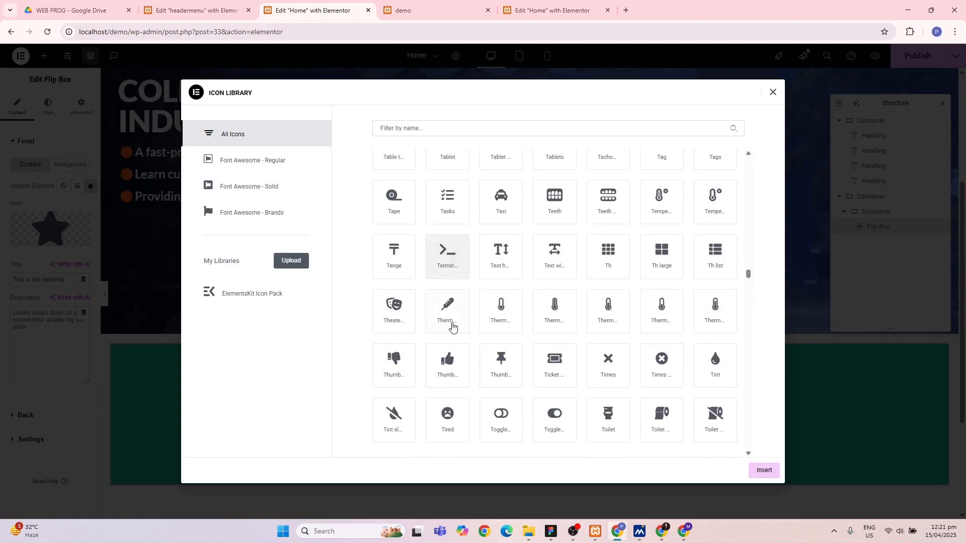
scroll(452, 327, "down", 15)
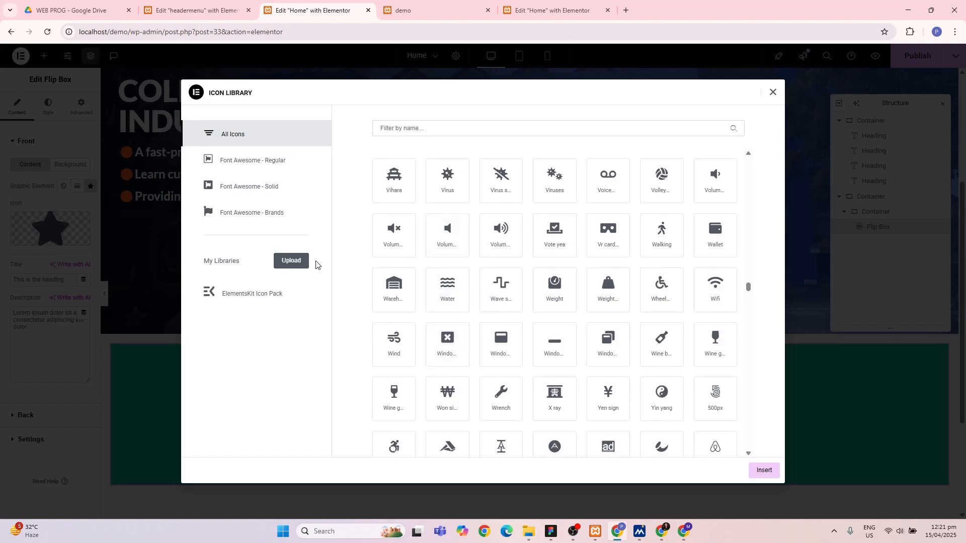
left_click(296, 267)
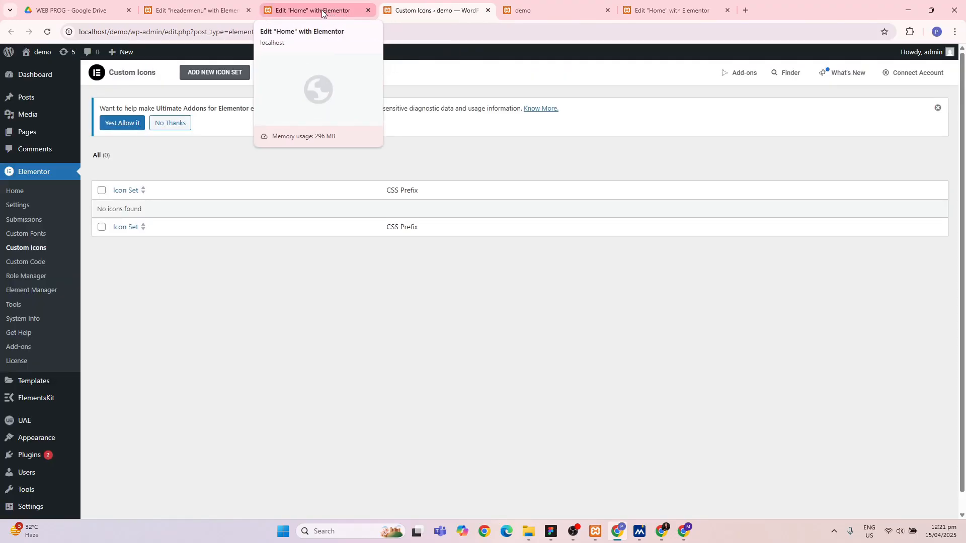
- Return to the Home page editor, closing the Custom Icons page and the icon library
left_click(322, 10)
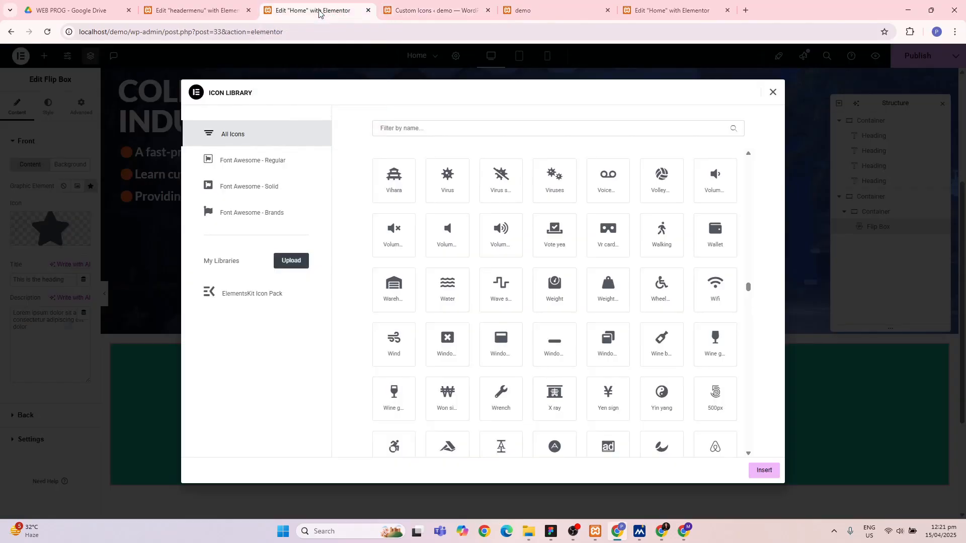
left_click(488, 10)
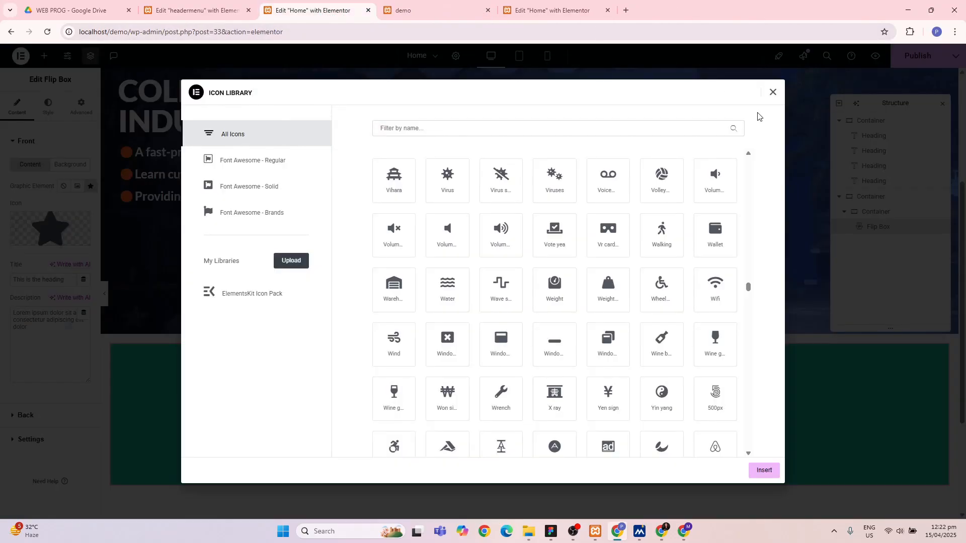
left_click(773, 92)
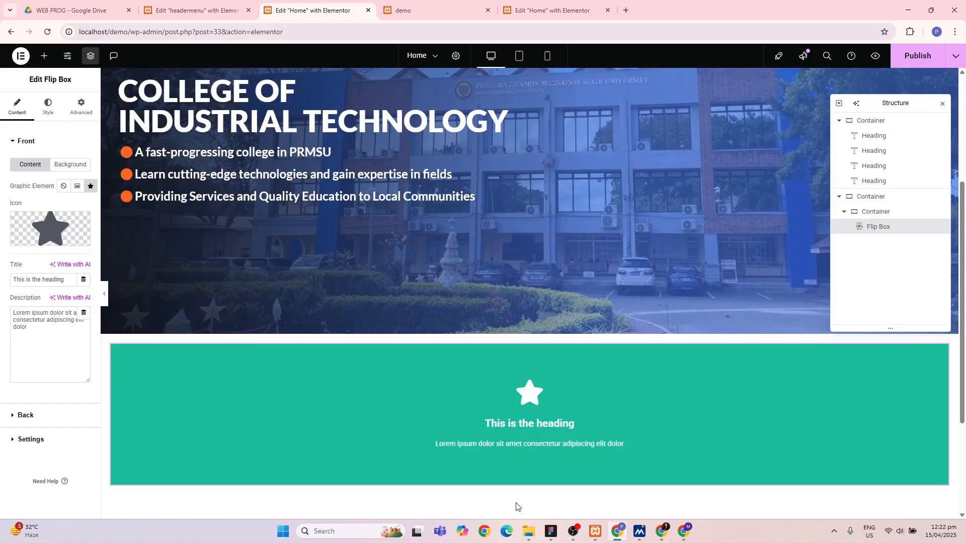
- Switch to Figma to check the University Vision card's icon, and return to the Home page in Elementor
mouse_move(551, 531)
left_click(545, 484)
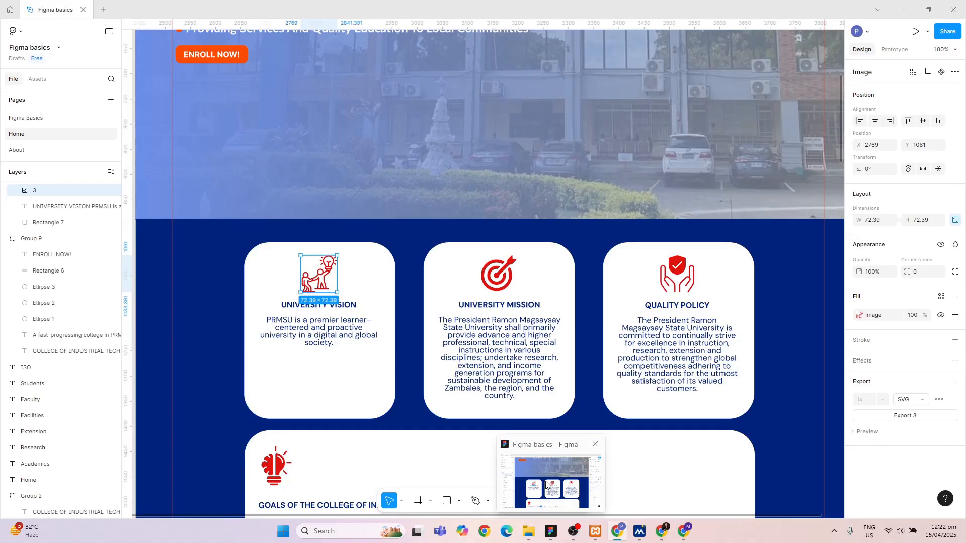
key("alt+Tab")
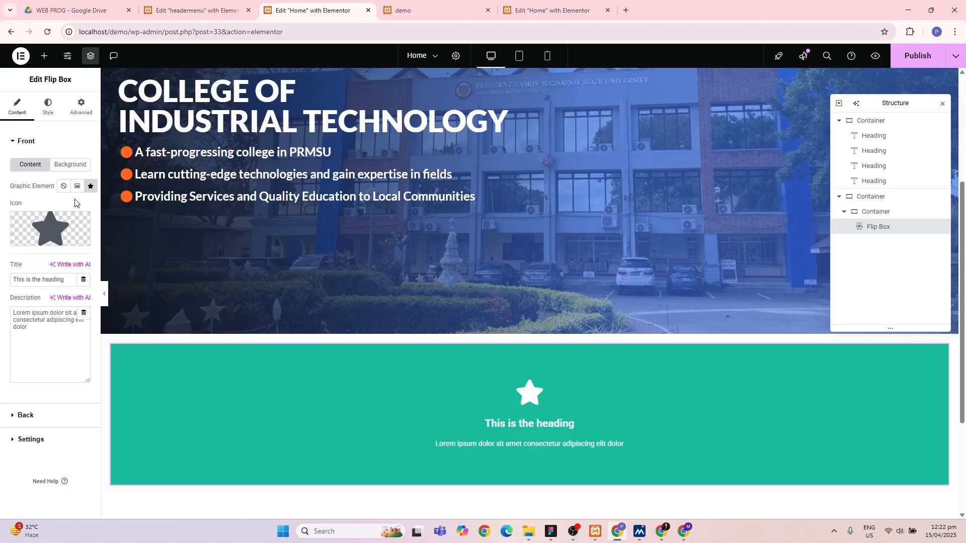
left_click(77, 186)
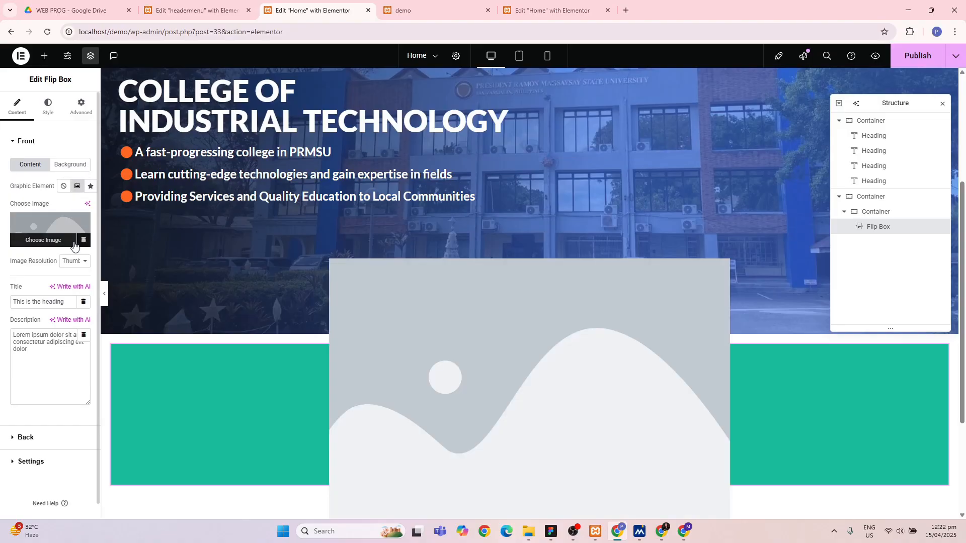
left_click(91, 186)
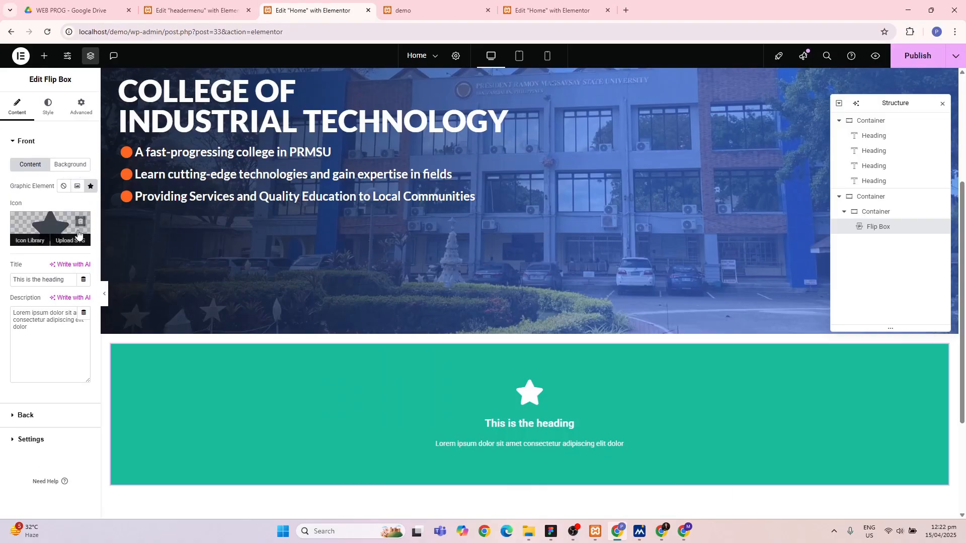
left_click(52, 225)
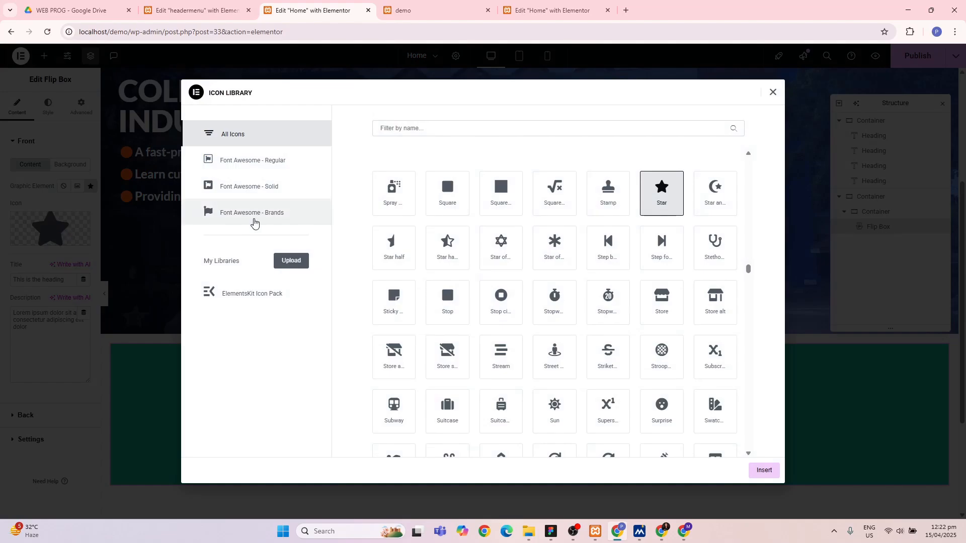
left_click(775, 95)
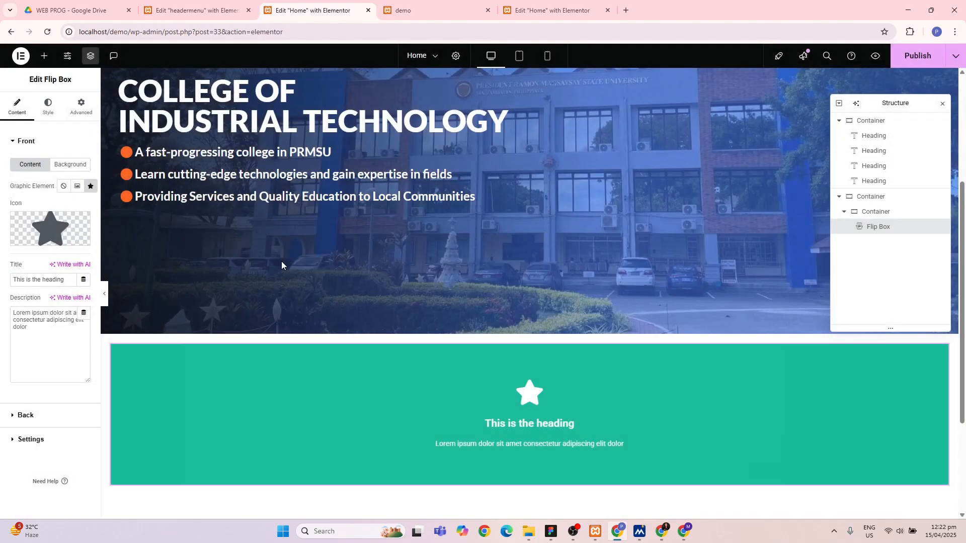
- Enable unfiltered file uploads and insert the 3vision SVG from the Downloads folder as the flip box's front icon
left_click(64, 242)
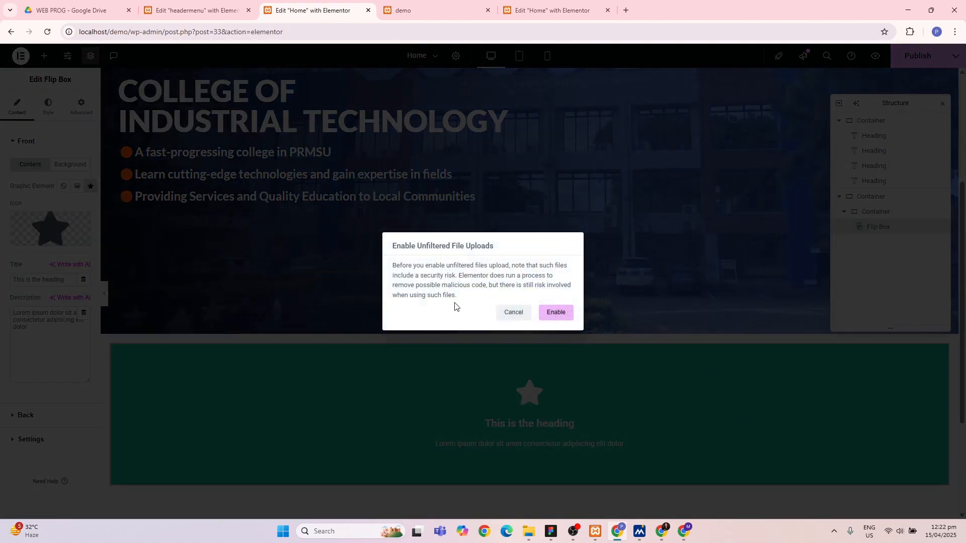
left_click(556, 312)
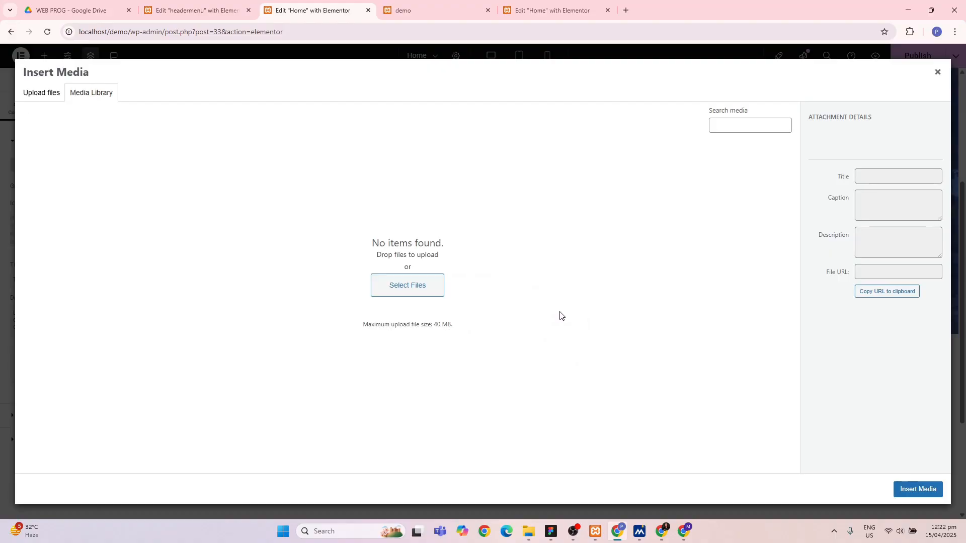
left_click(393, 287)
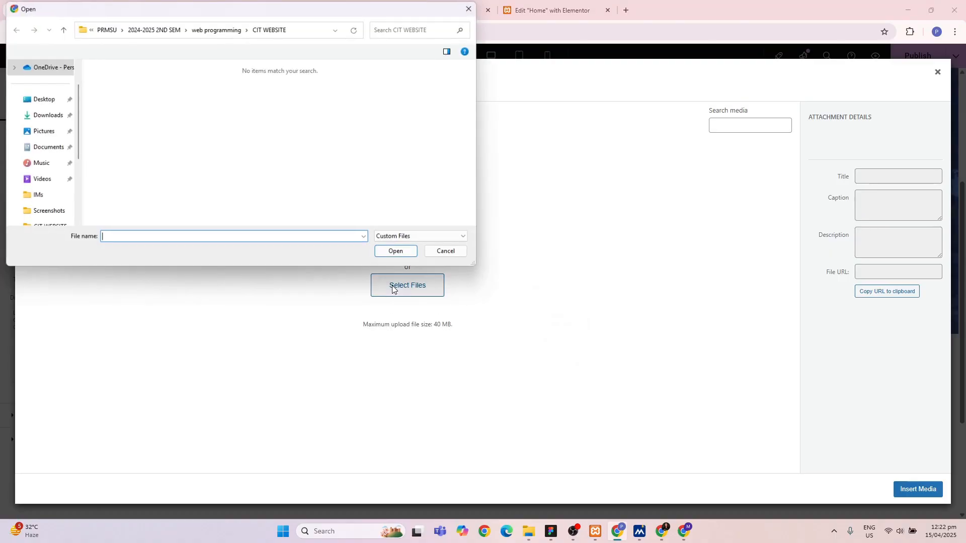
left_click(47, 115)
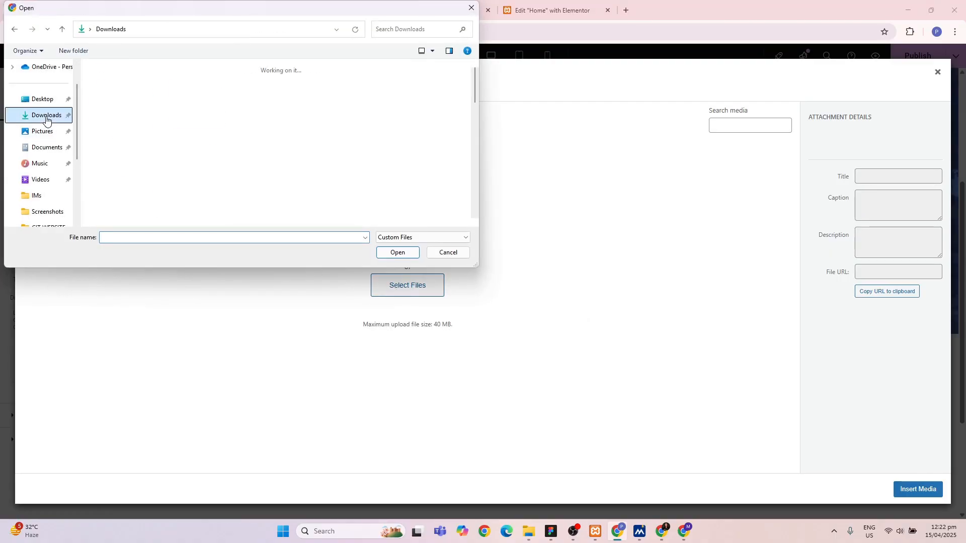
left_click(122, 120)
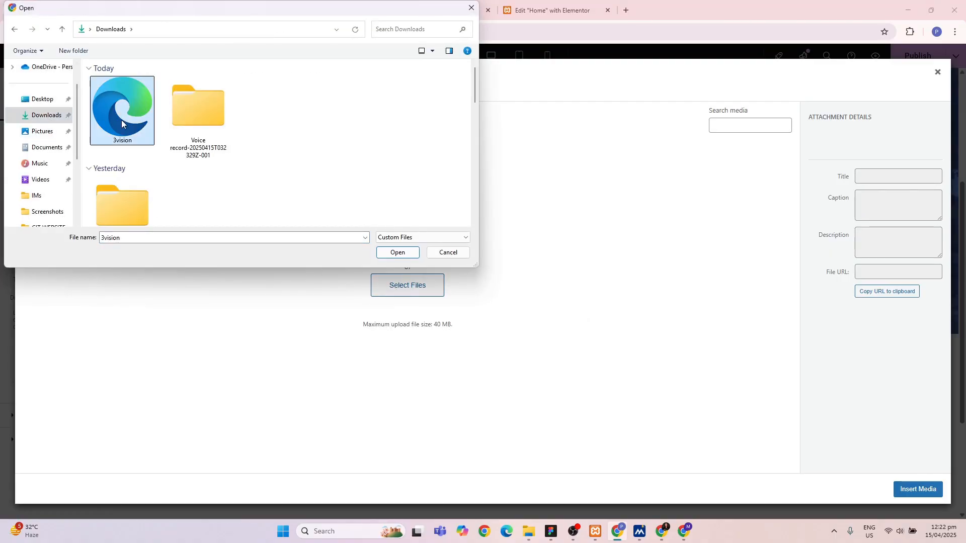
left_click(391, 254)
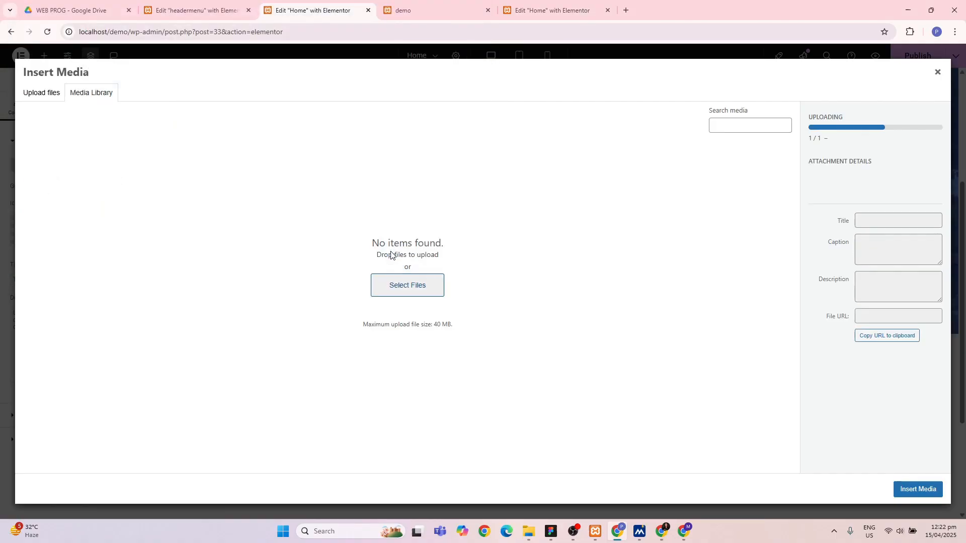
left_click(914, 489)
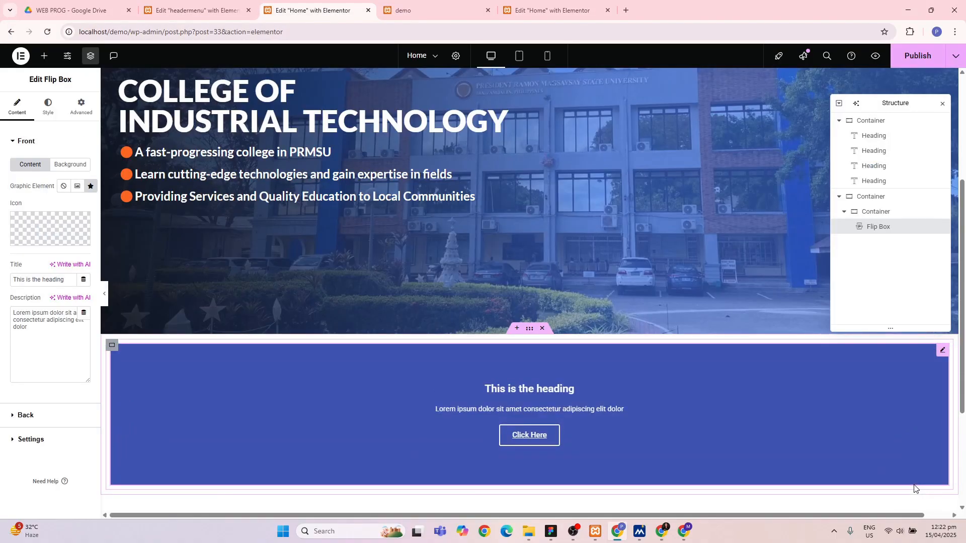
- Check the uploaded 3vision file in the media library and browse the CIT WEBSITE folder under web programming, showing all files, for the vision icon
mouse_move(24, 225)
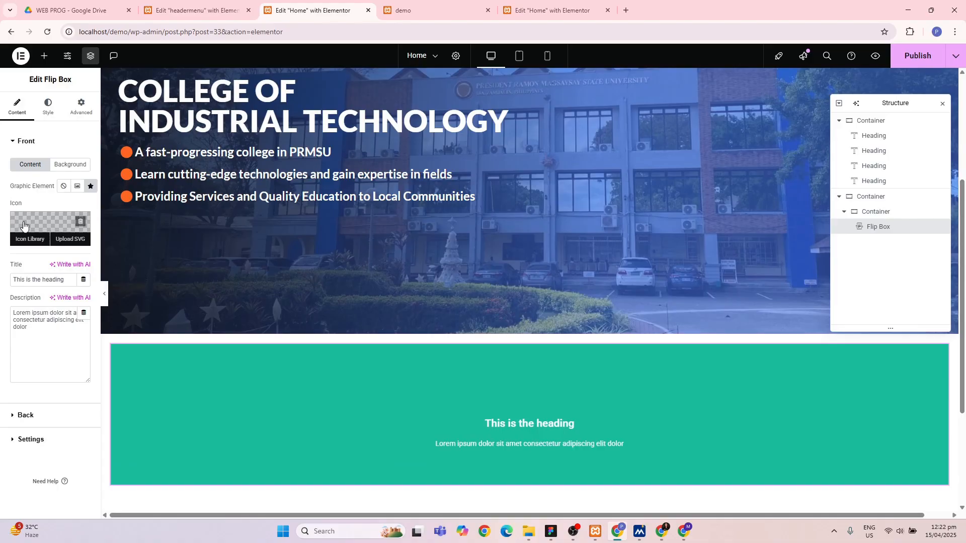
left_click(70, 239)
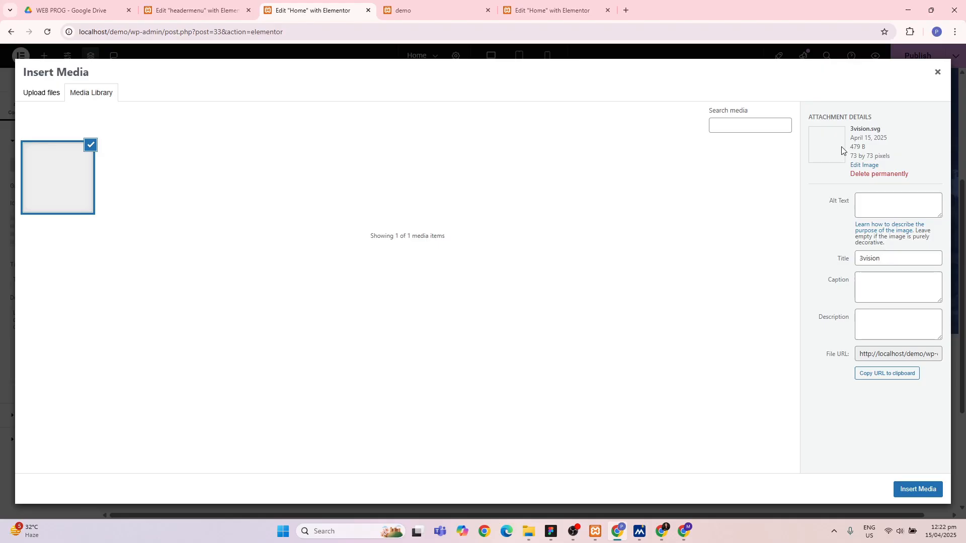
left_click(53, 96)
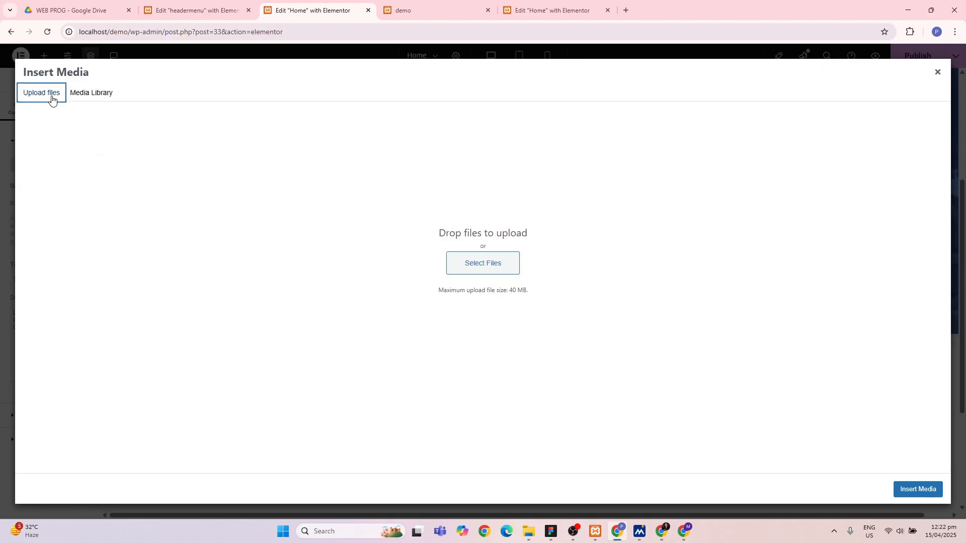
left_click(509, 259)
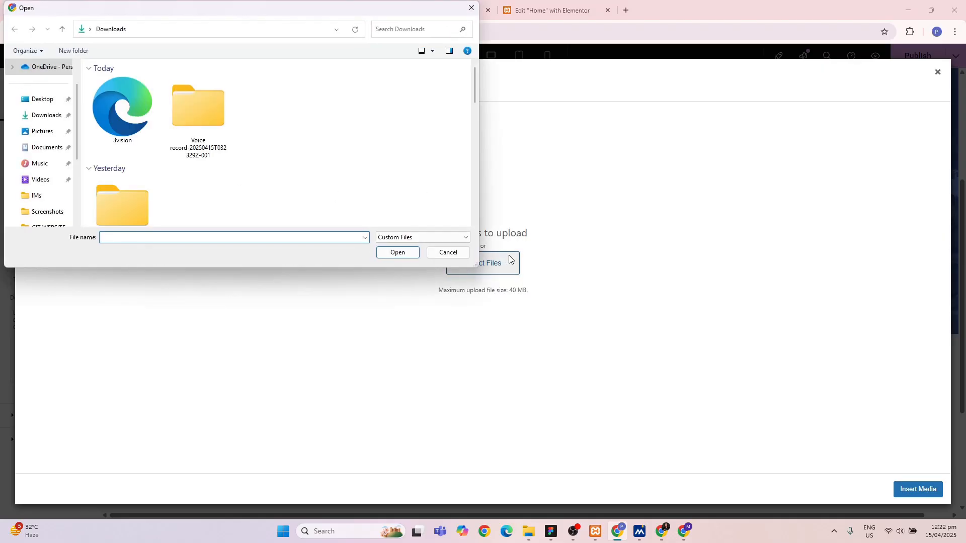
left_click(46, 102)
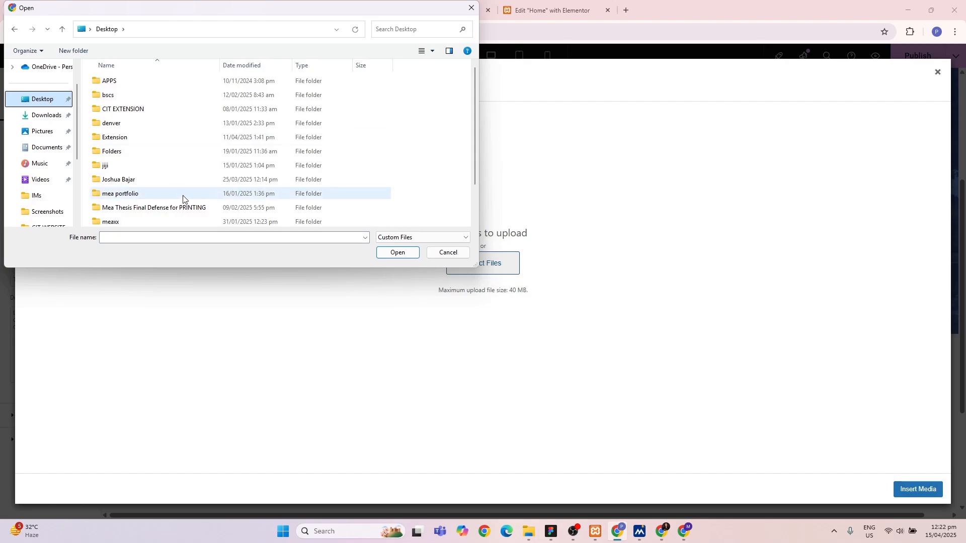
scroll(183, 198, "down", 1)
double_click(139, 208)
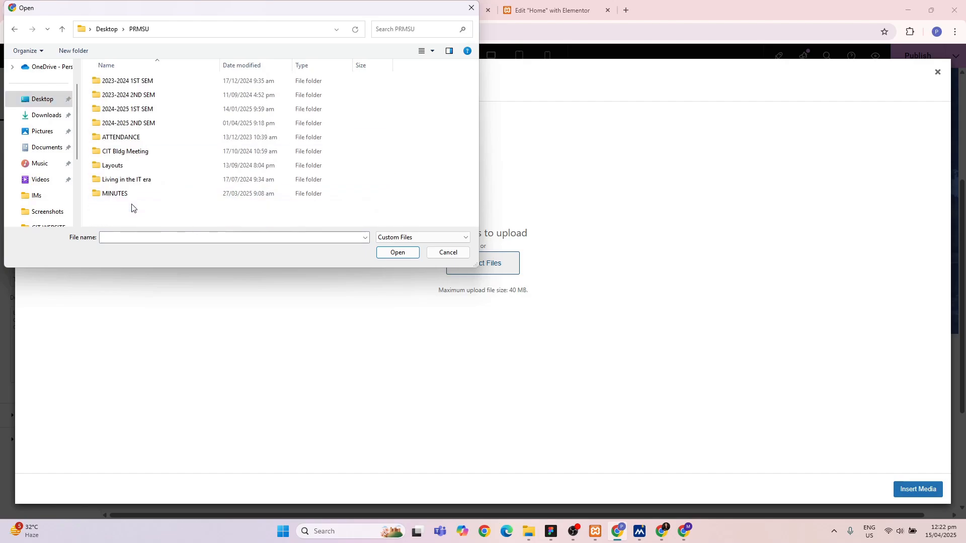
double_click(122, 125)
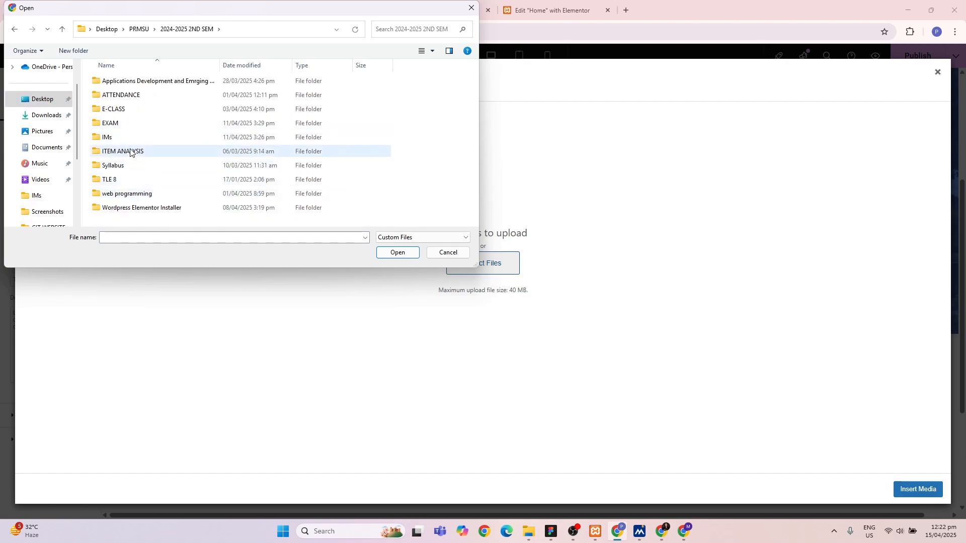
double_click(132, 197)
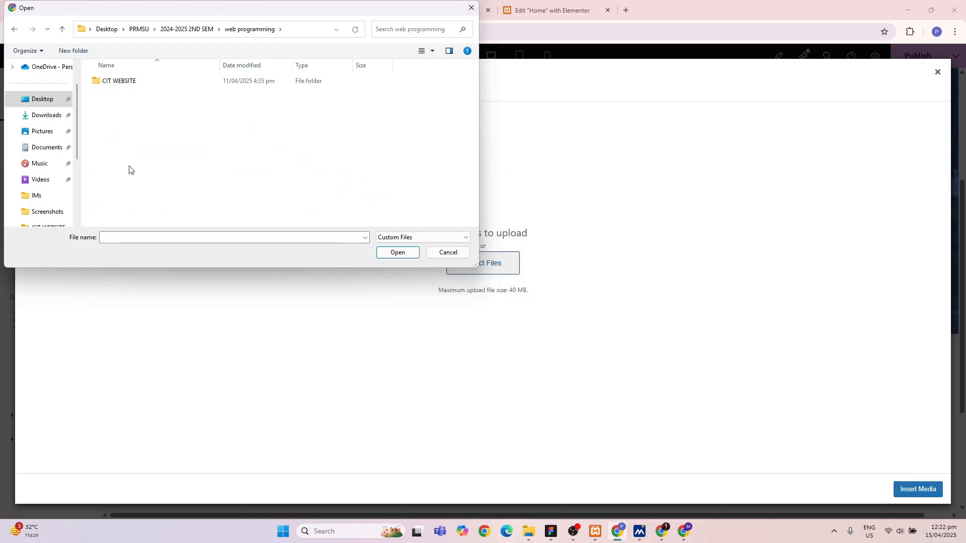
double_click(132, 83)
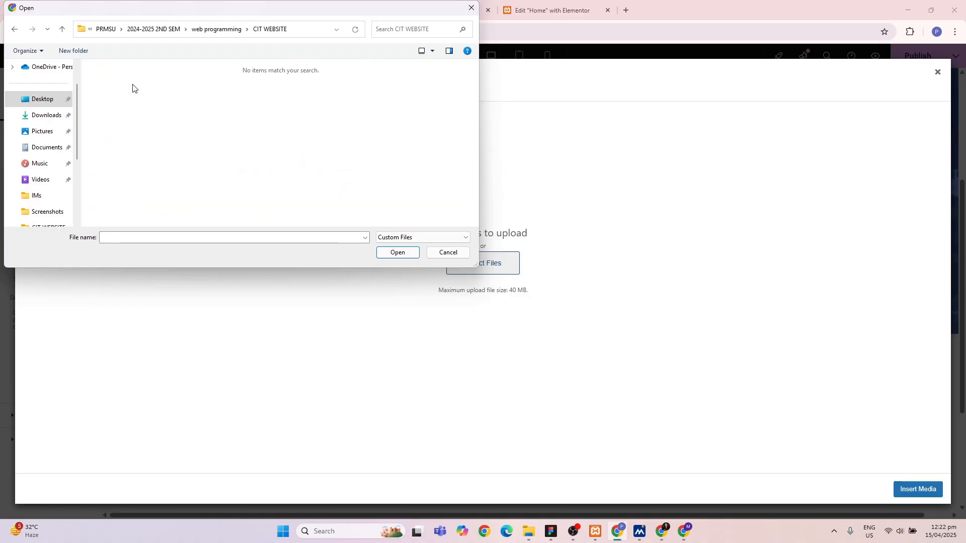
left_click(379, 239)
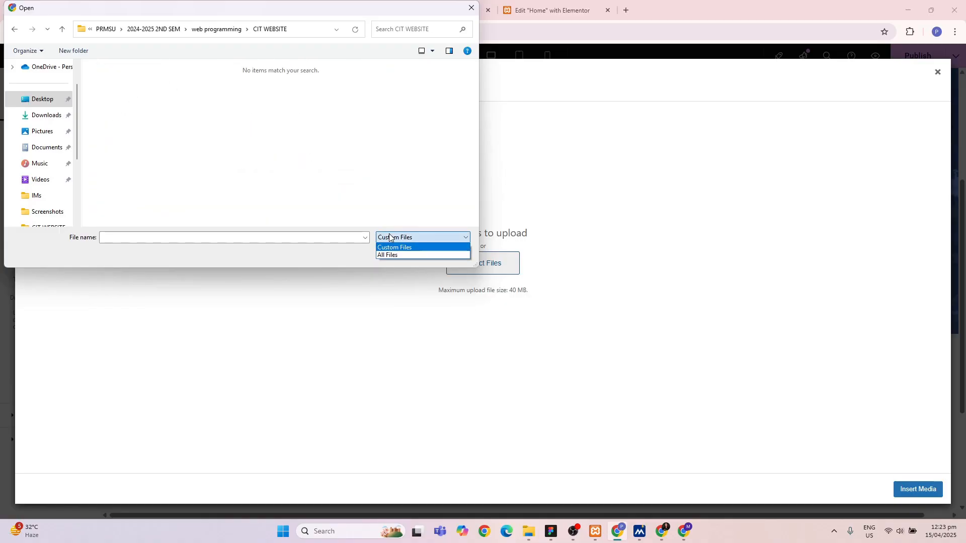
left_click(394, 257)
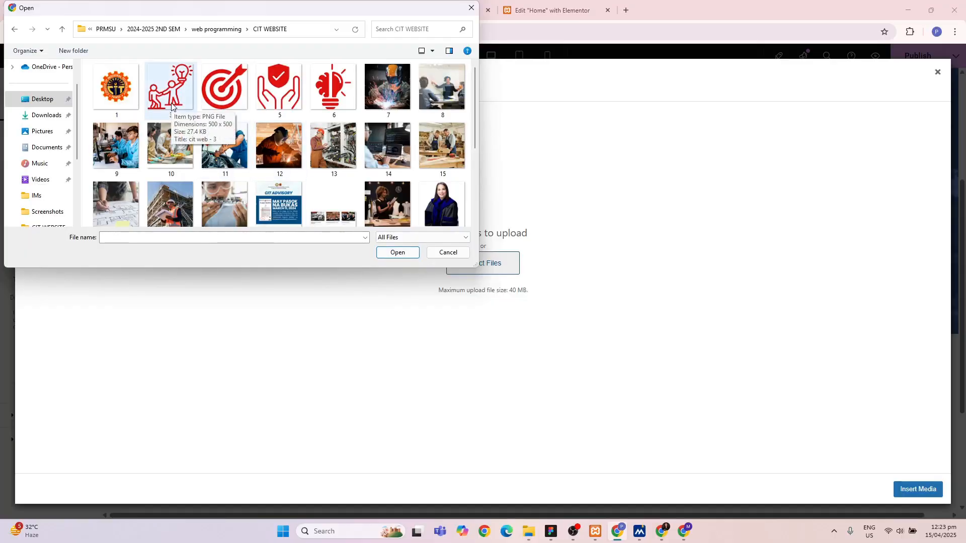
left_click(453, 253)
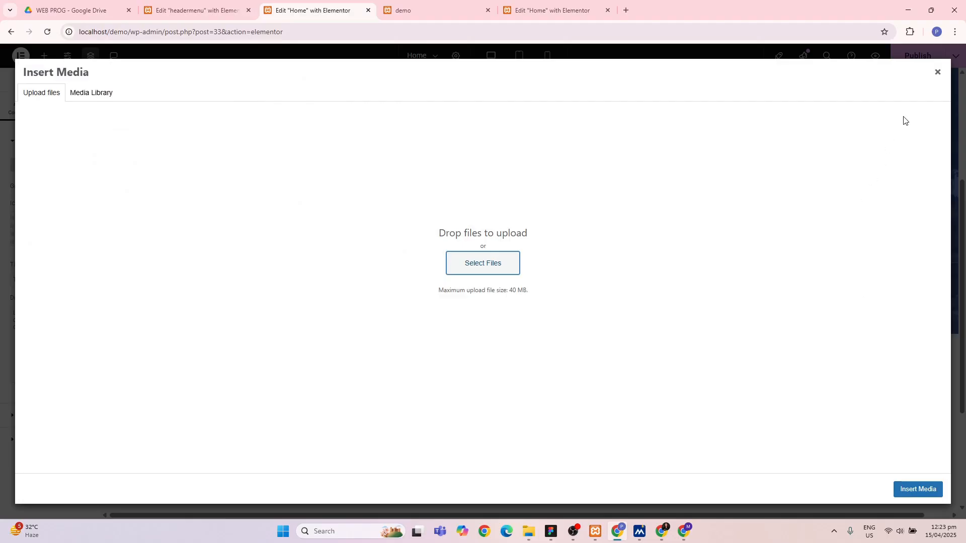
left_click(937, 72)
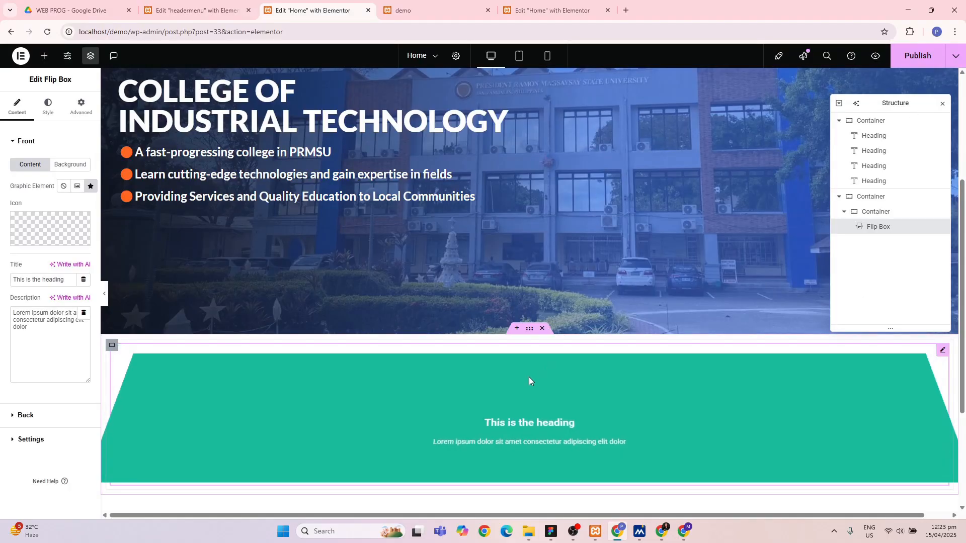
- Upload the 3vision SVG from the Downloads folder again and insert it as the flip box's front icon
mouse_move(61, 240)
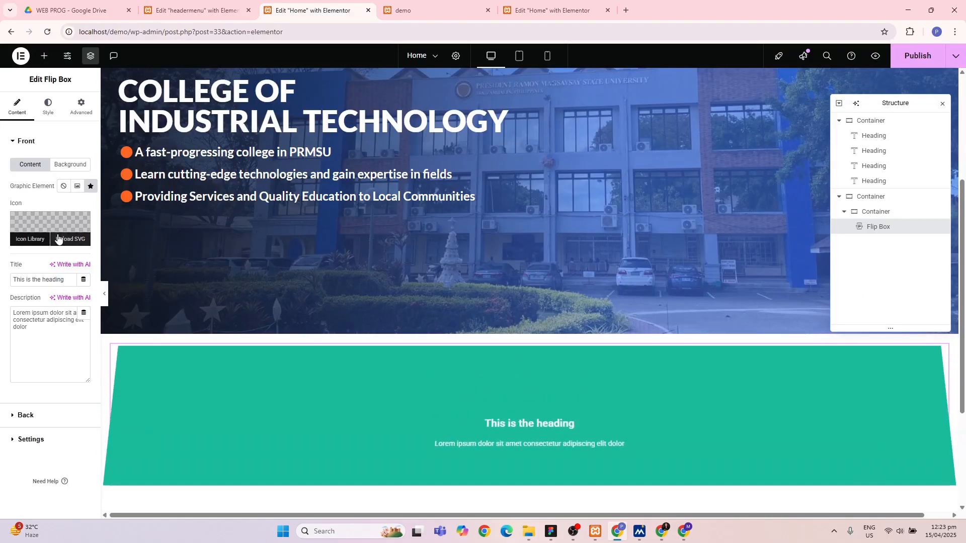
left_click(68, 241)
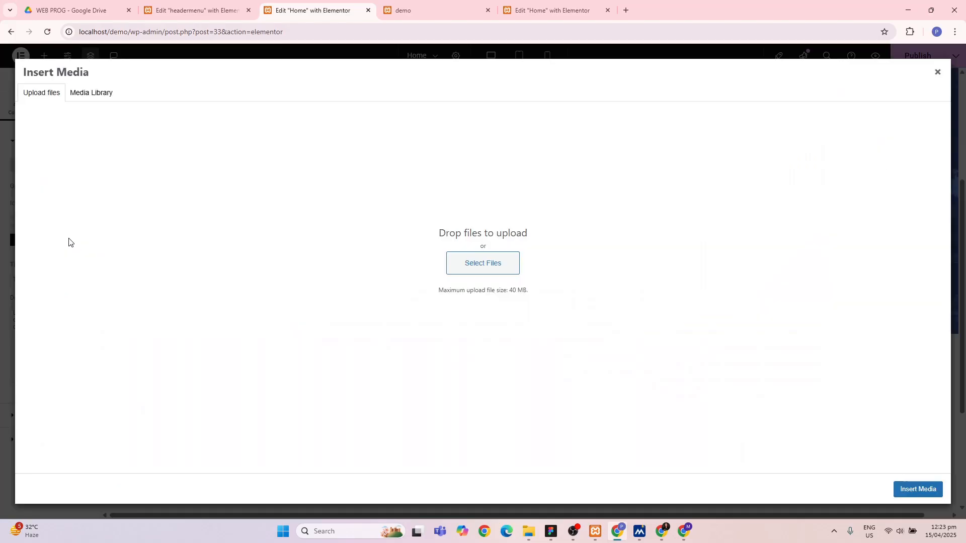
left_click(457, 260)
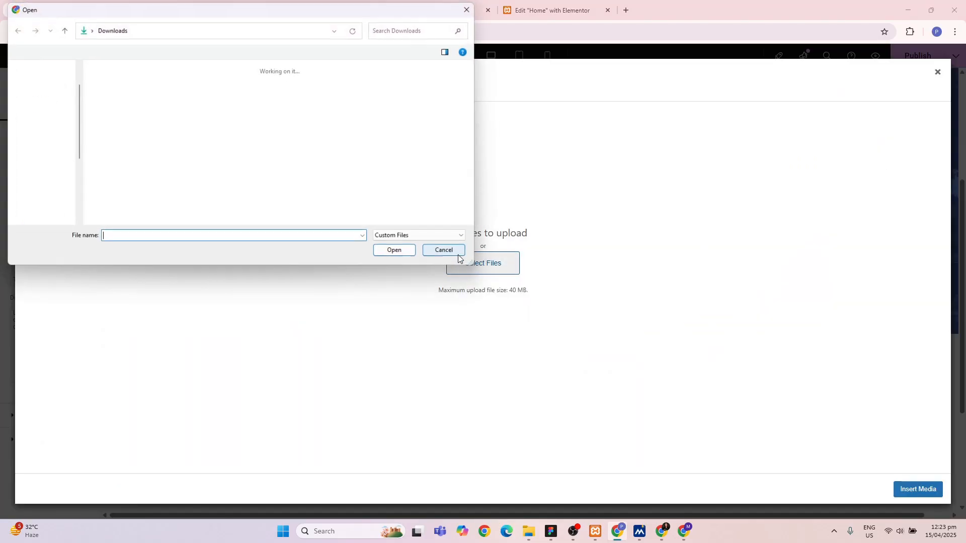
left_click(136, 135)
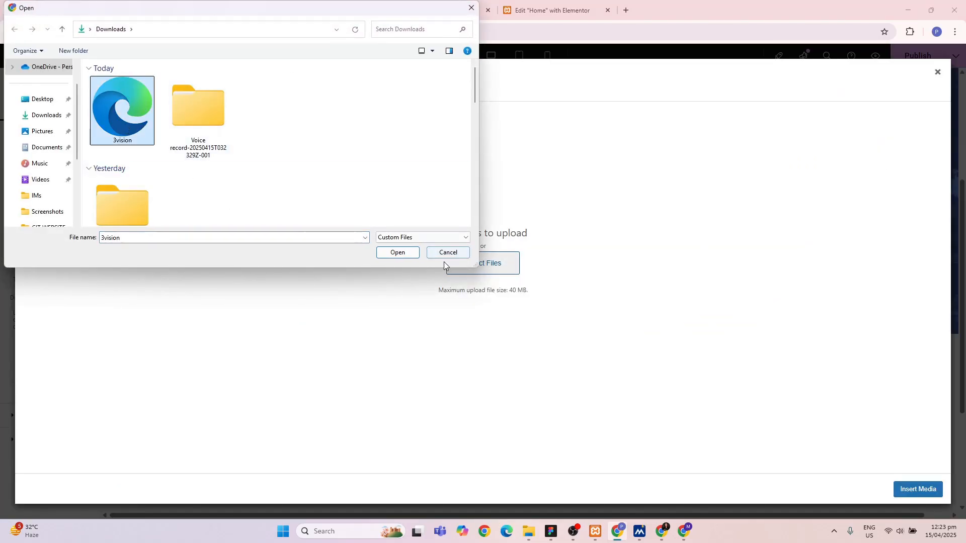
left_click(395, 251)
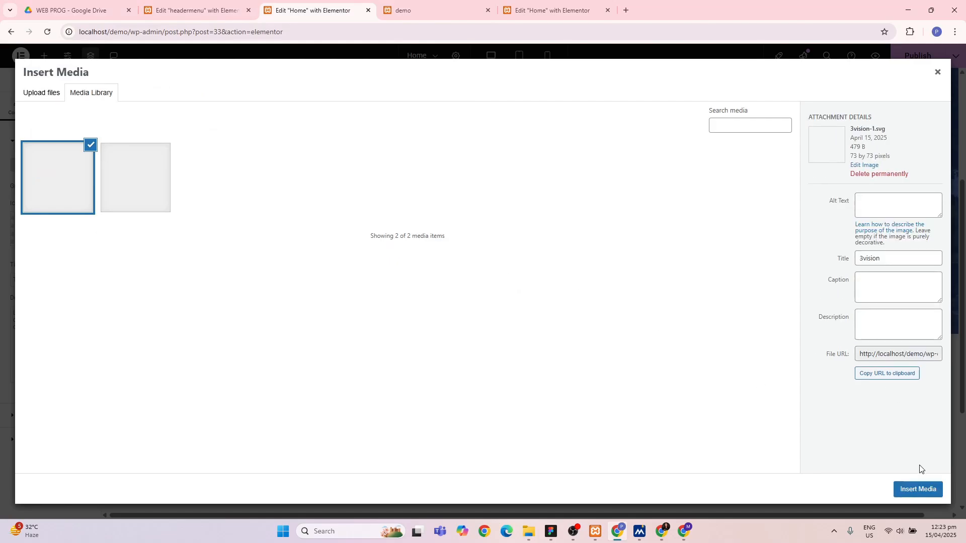
left_click(919, 489)
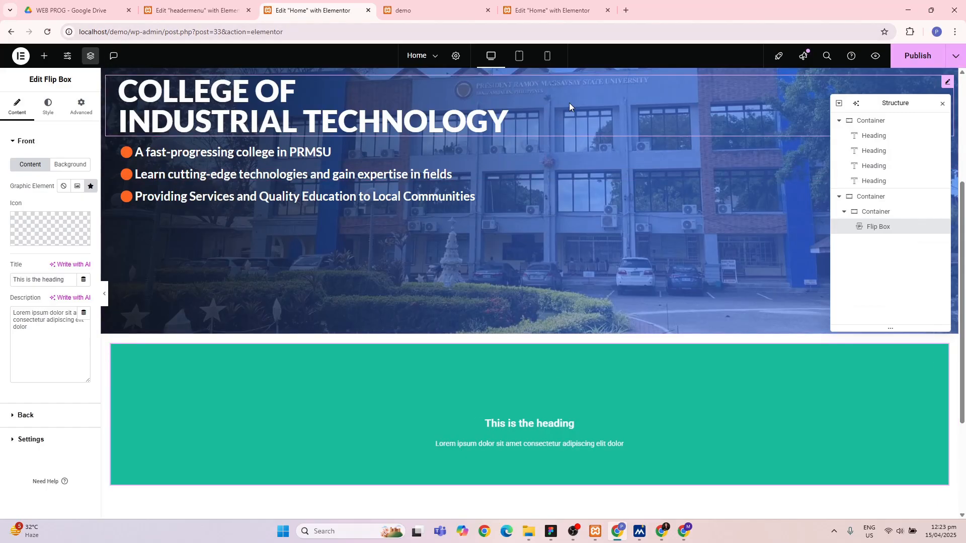
- Publish the demo Home page and reload it in the Elementor editor
left_click(910, 31)
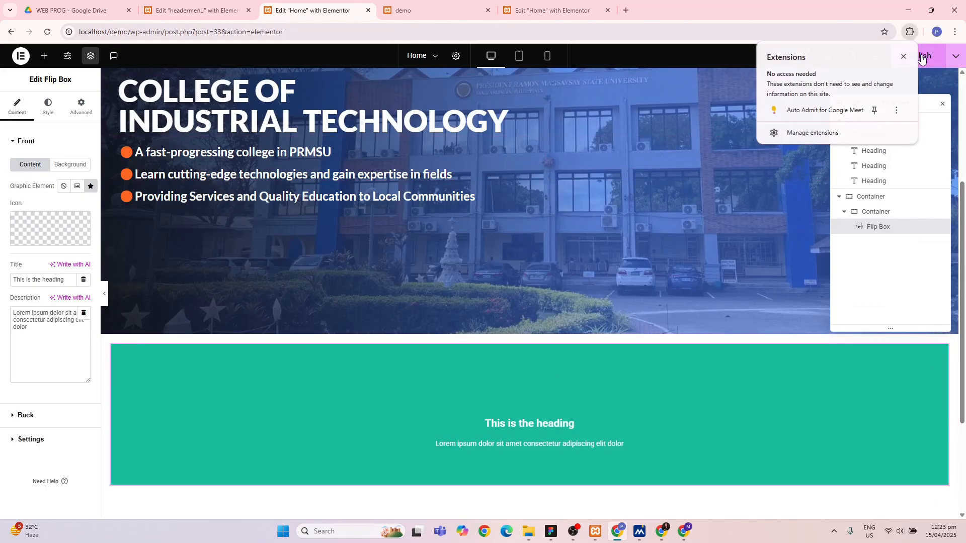
left_click(921, 59)
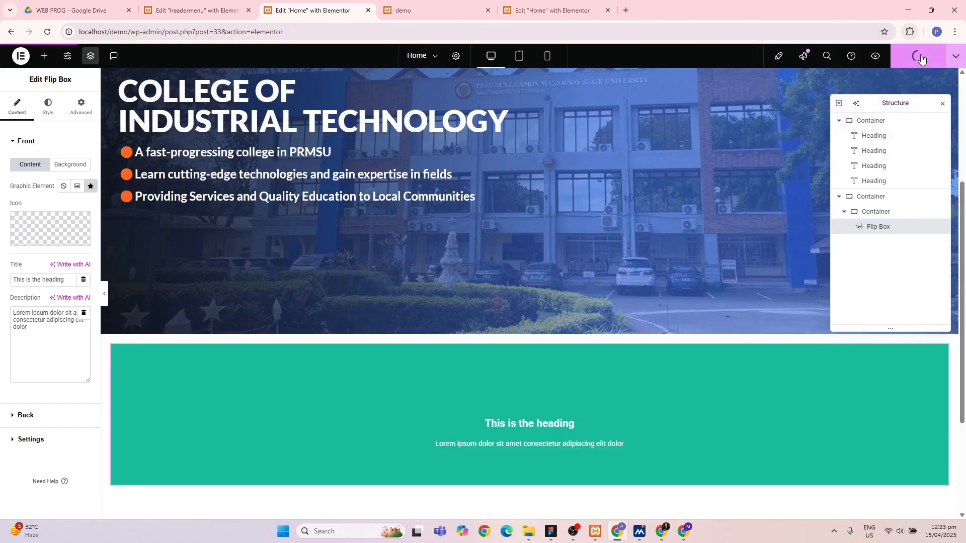
left_click(149, 31)
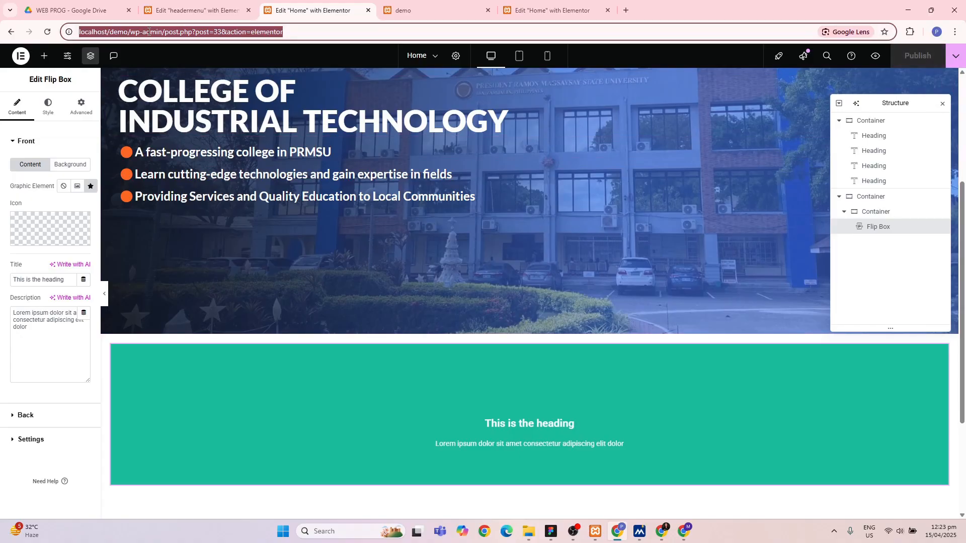
key("Return")
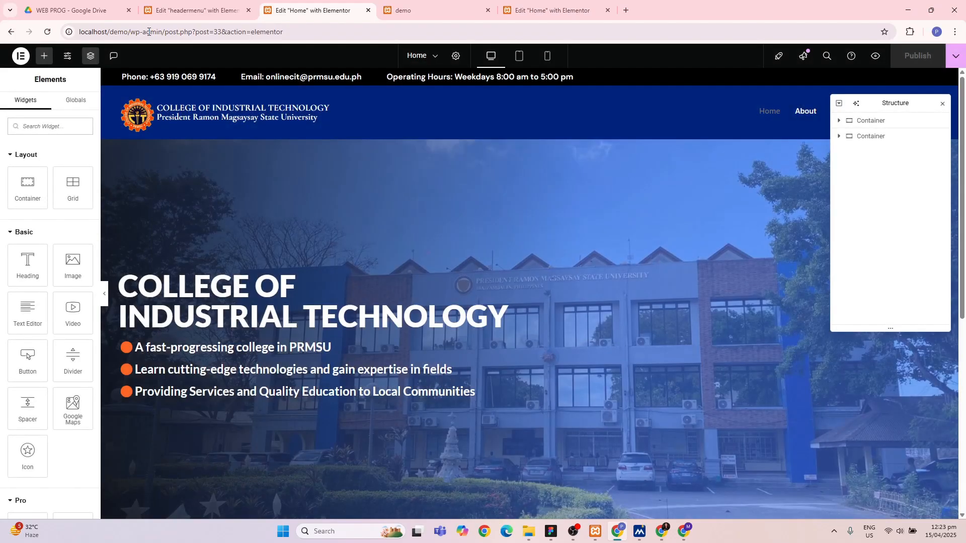
- Select the flip box below the hero section and open the media library for its front SVG icon
scroll(252, 213, "down", 5)
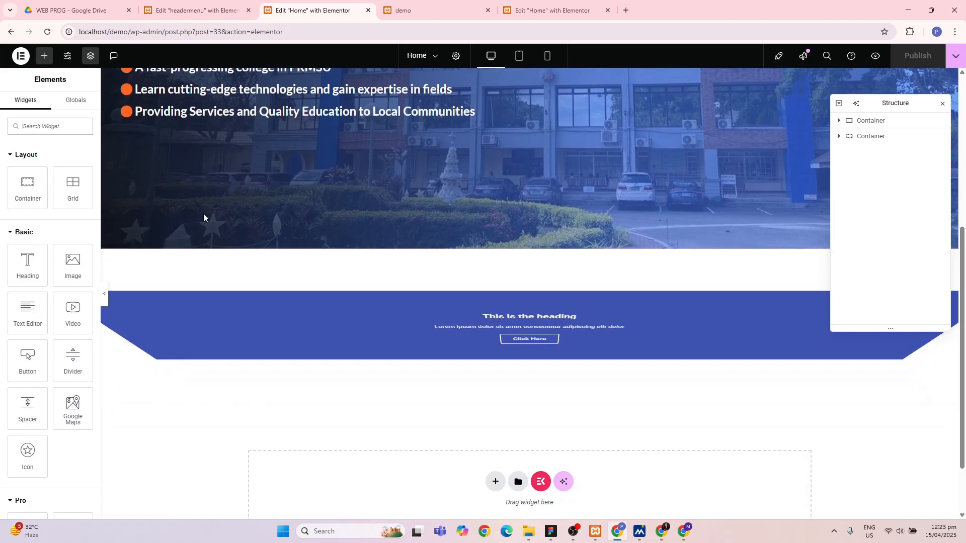
left_click(315, 322)
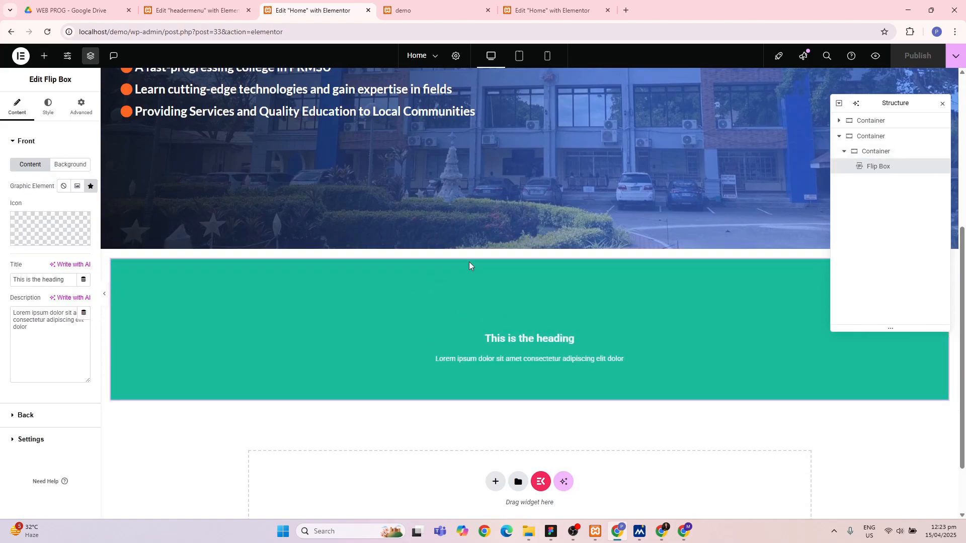
mouse_move(70, 222)
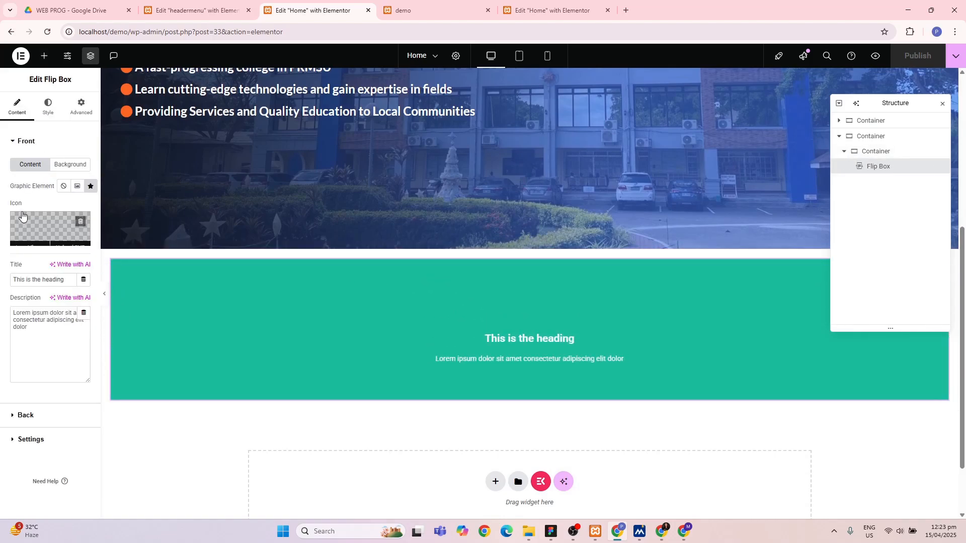
left_click(79, 222)
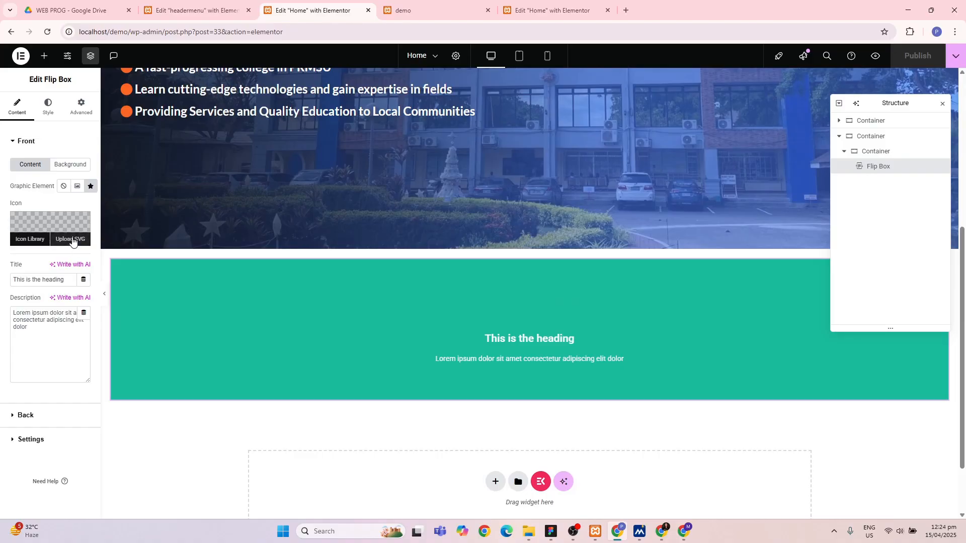
left_click(73, 241)
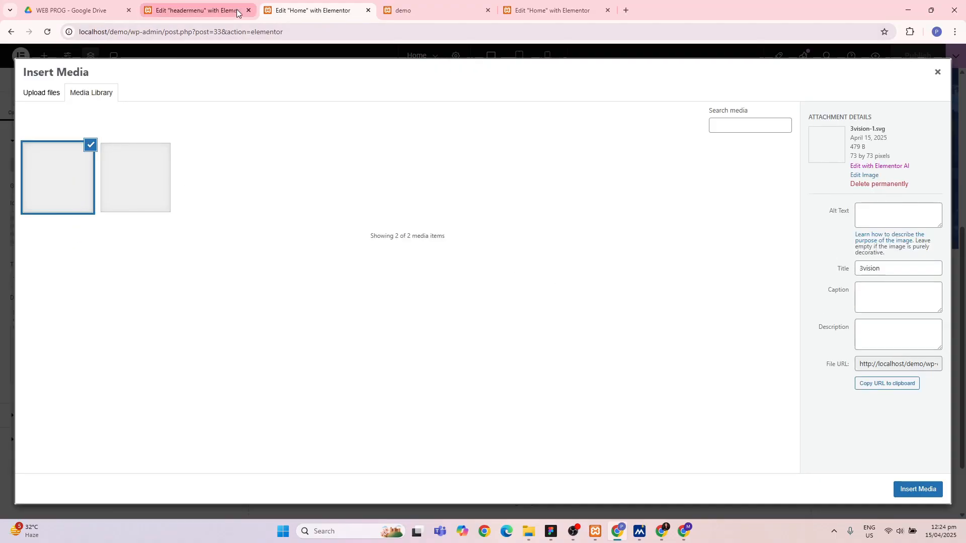
- Examine the 3.svg icon in the cit.prmsu site's media library from its PRMSU MISSION flip box, leaving that icon unchanged
left_click(206, 8)
left_click(523, 12)
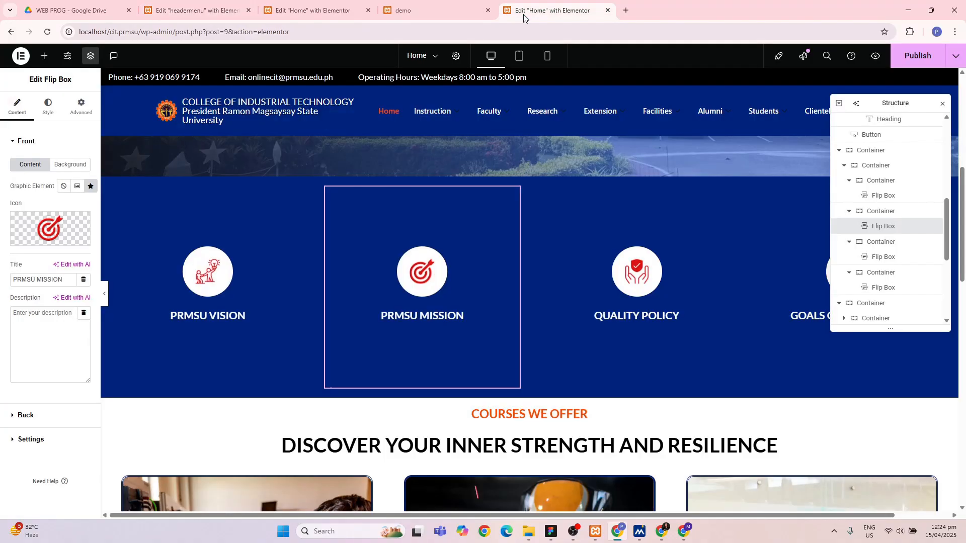
mouse_move(56, 227)
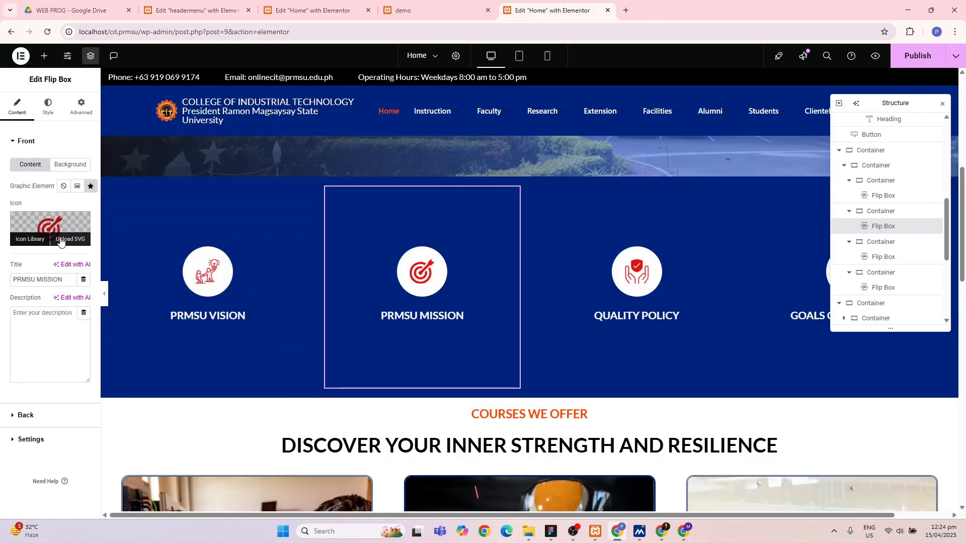
left_click(61, 241)
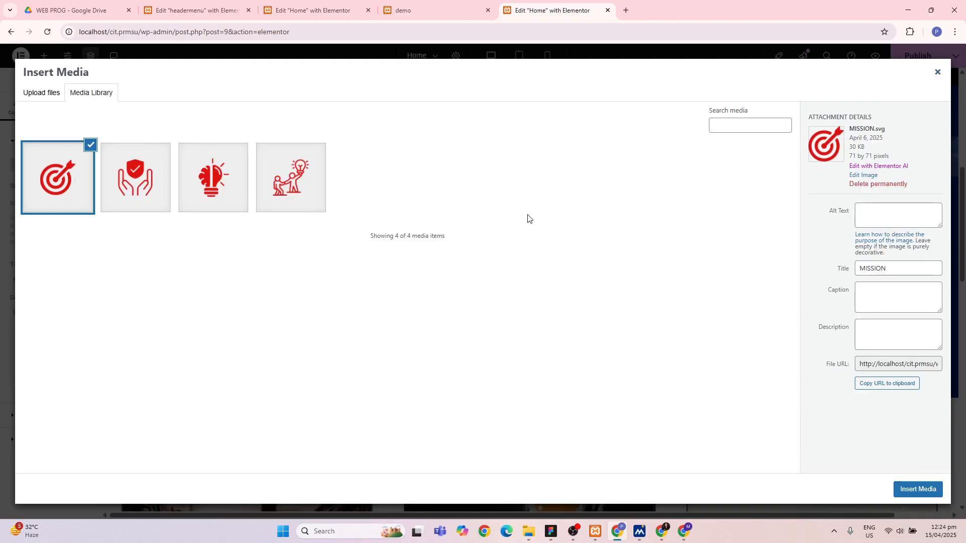
left_click(277, 177)
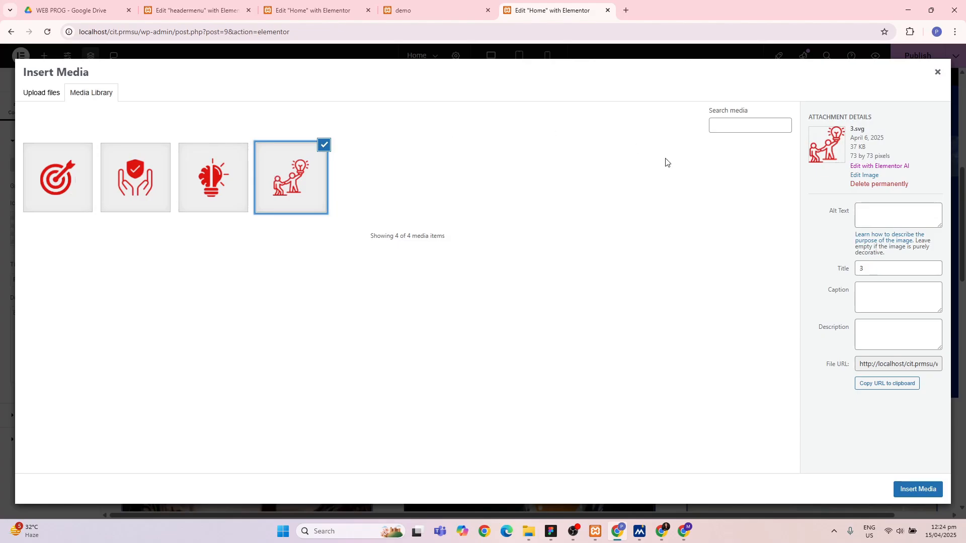
left_click(939, 71)
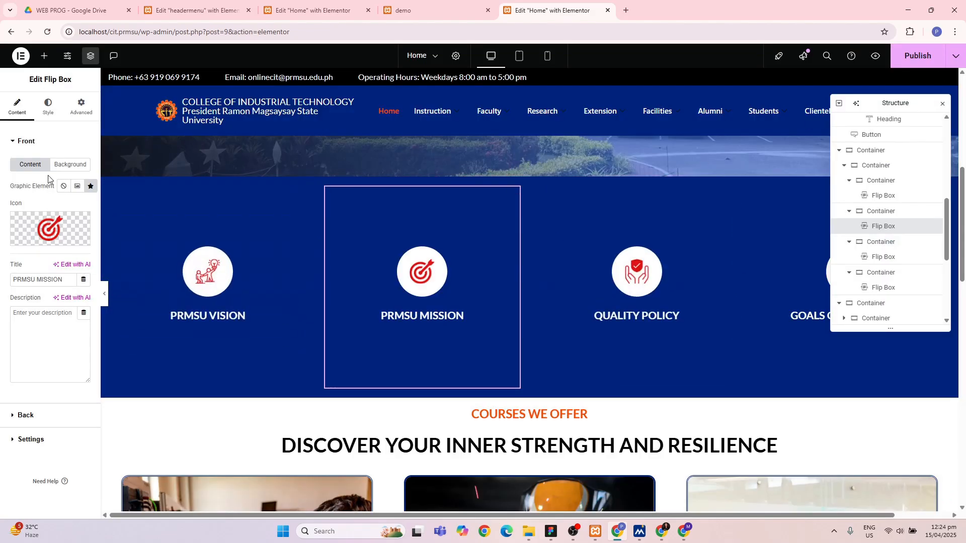
- Permanently delete both 3vision SVG files from the demo site's media library and close it
left_click(320, 6)
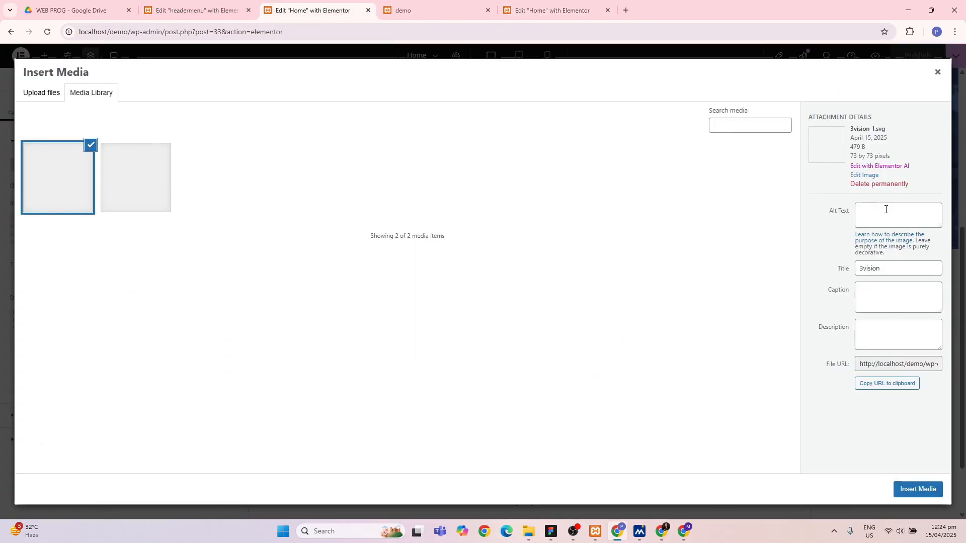
left_click(879, 185)
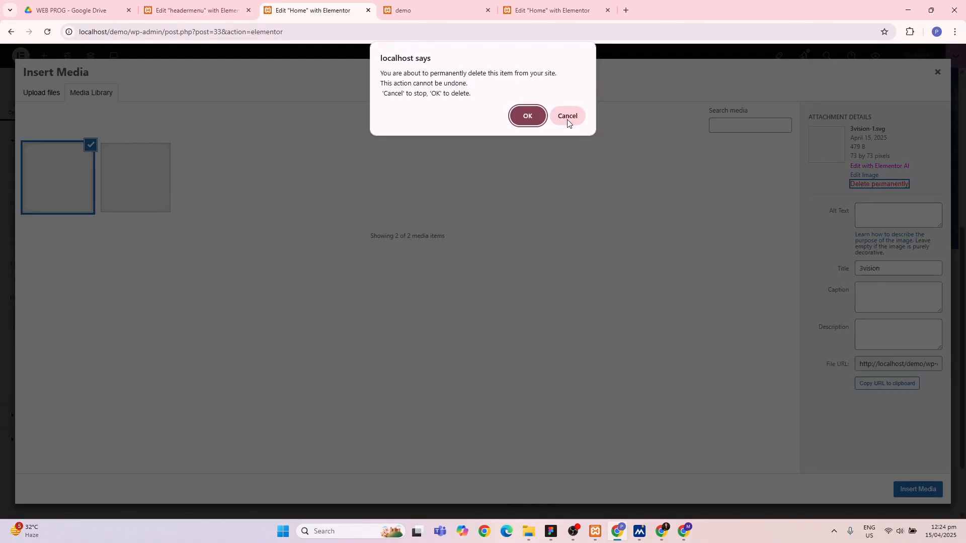
left_click(513, 114)
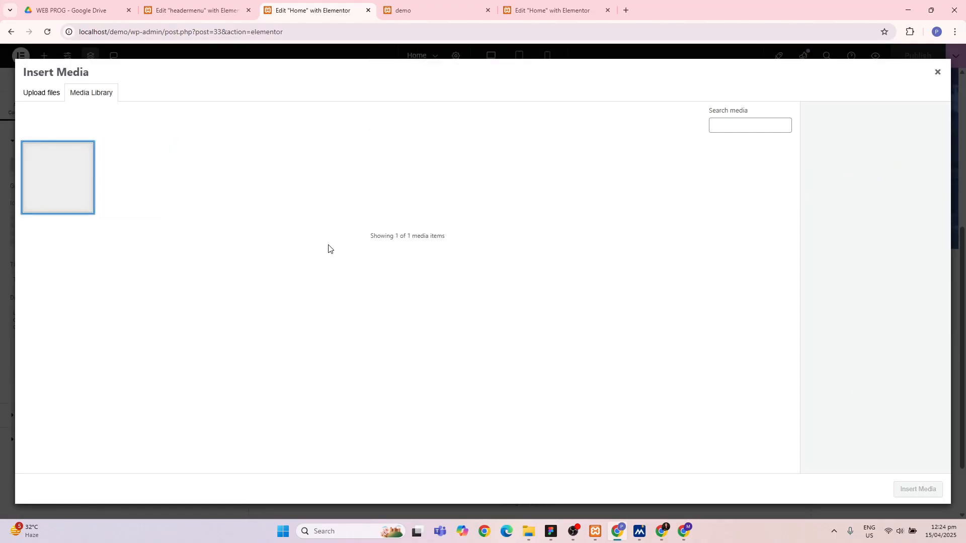
left_click(43, 188)
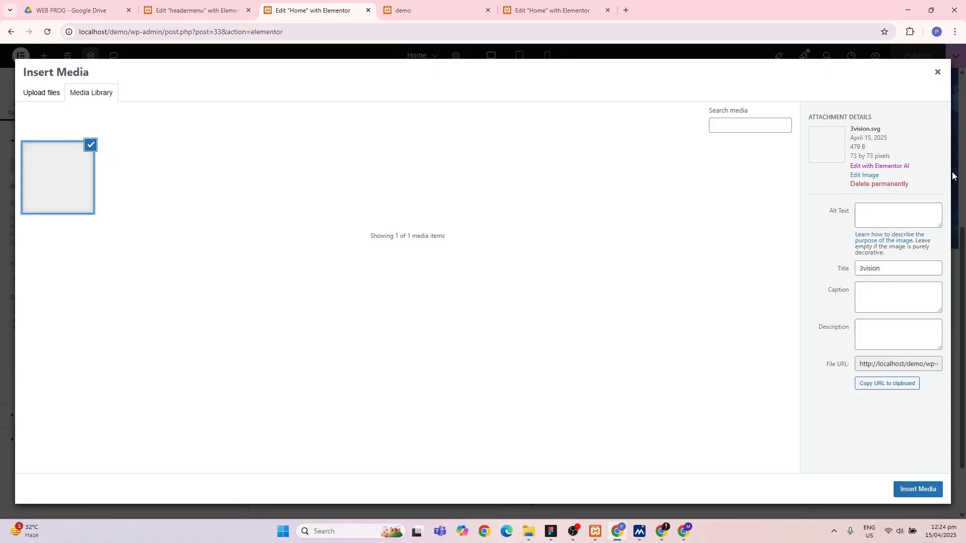
left_click(872, 185)
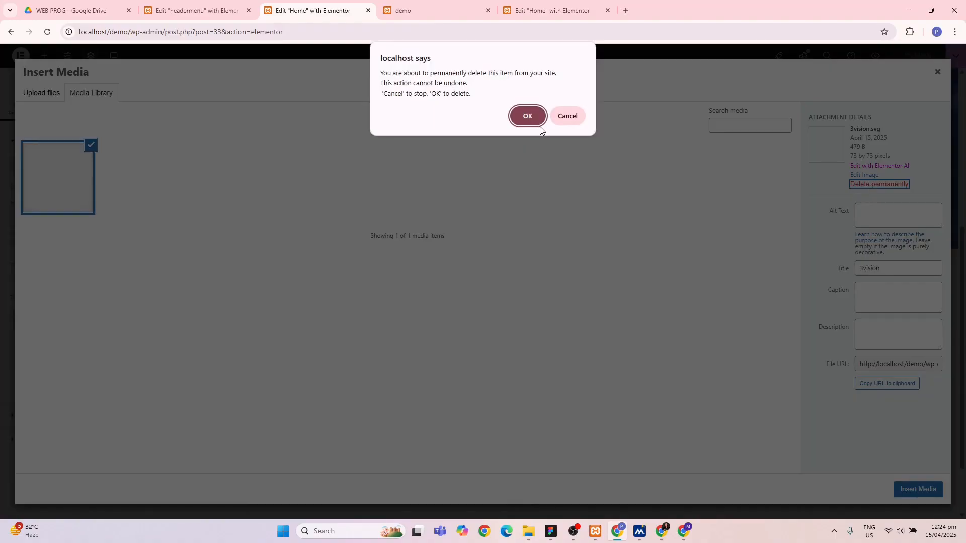
left_click(528, 119)
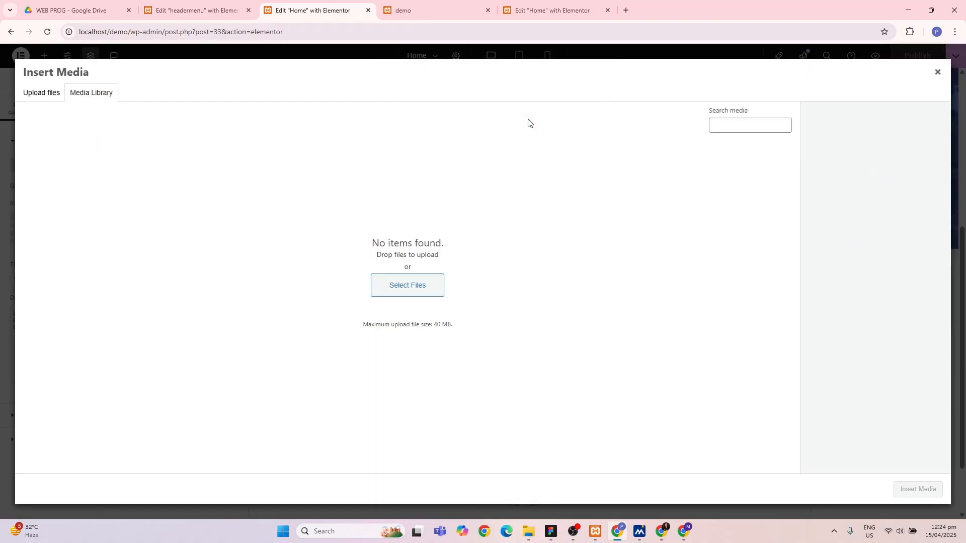
left_click(937, 73)
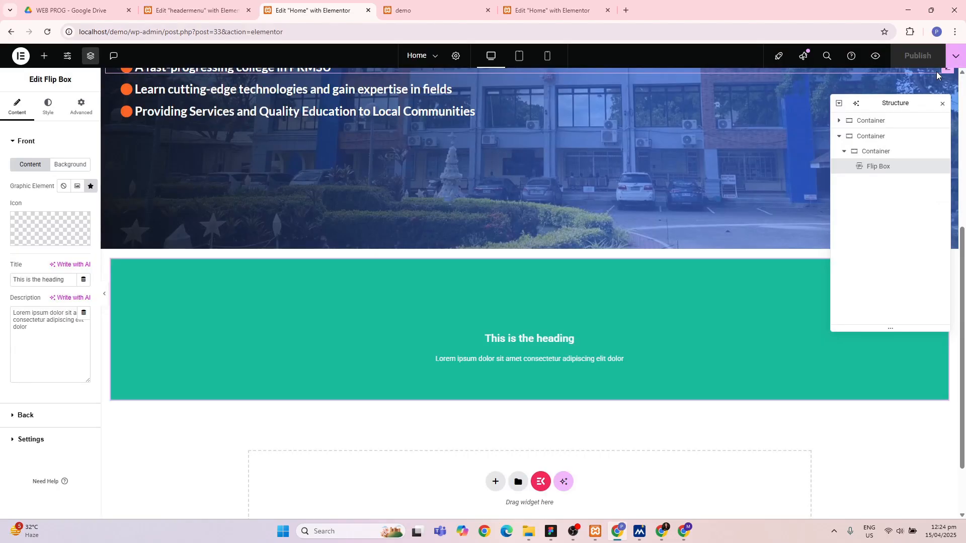
- Look through the Downloads folder in File Explorer for the SVG icon files and return to the browser
mouse_move(530, 534)
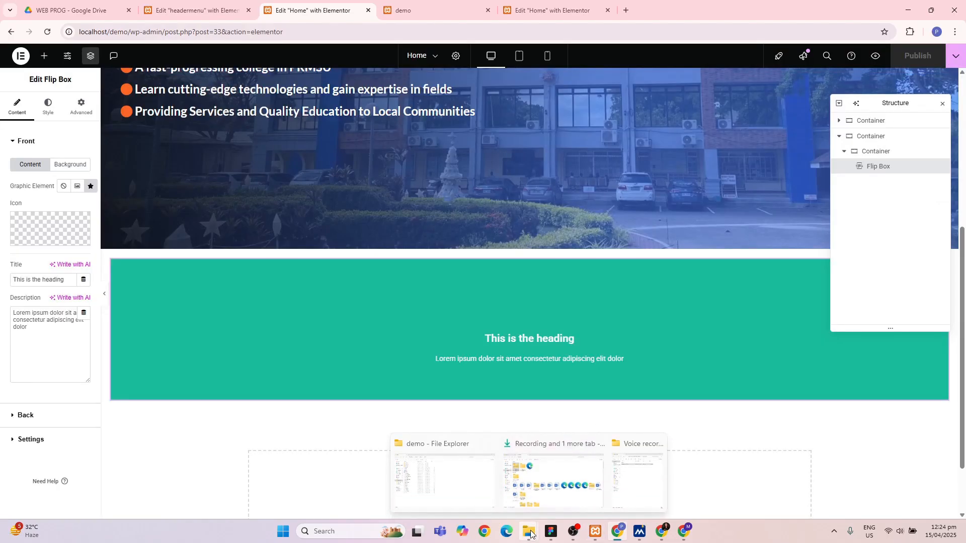
left_click(185, 12)
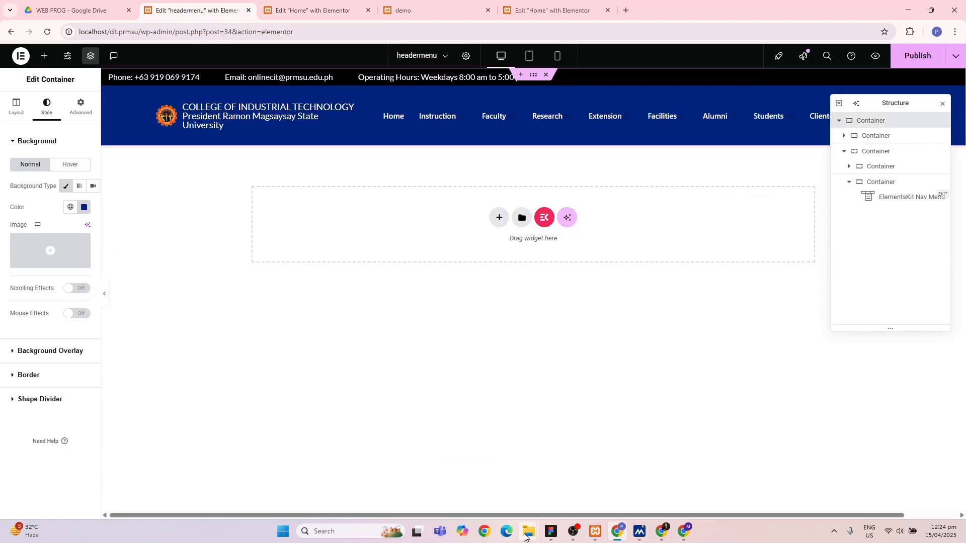
mouse_move(528, 532)
mouse_move(572, 463)
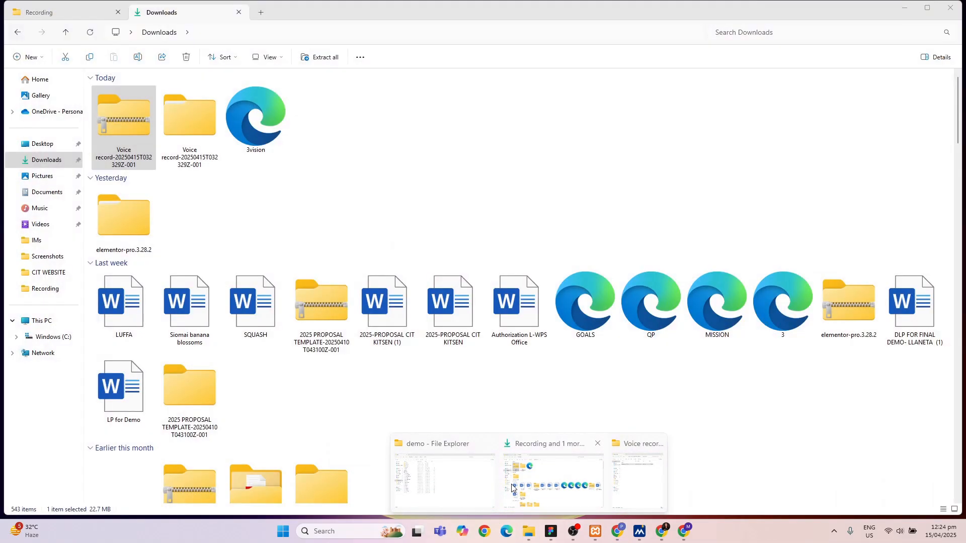
left_click(512, 488)
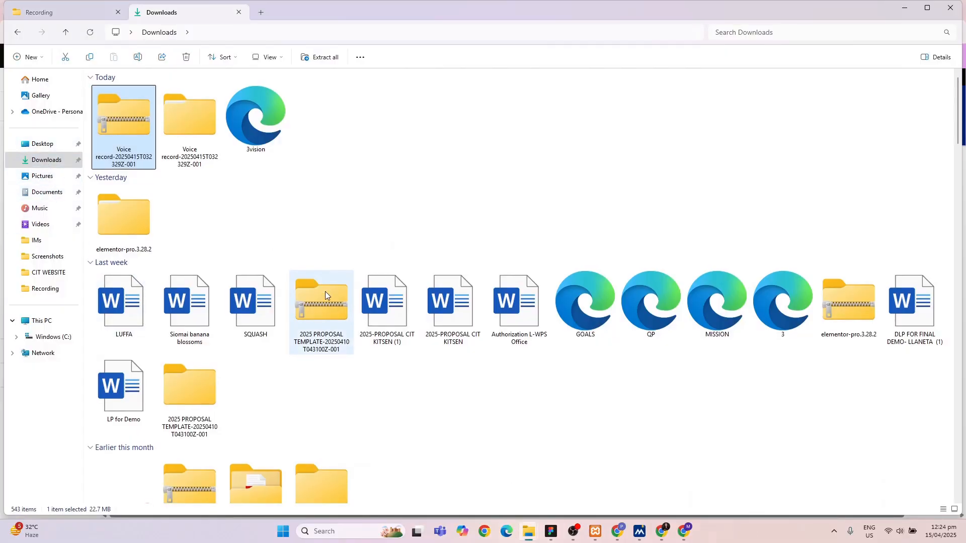
scroll(325, 292, "down", 1)
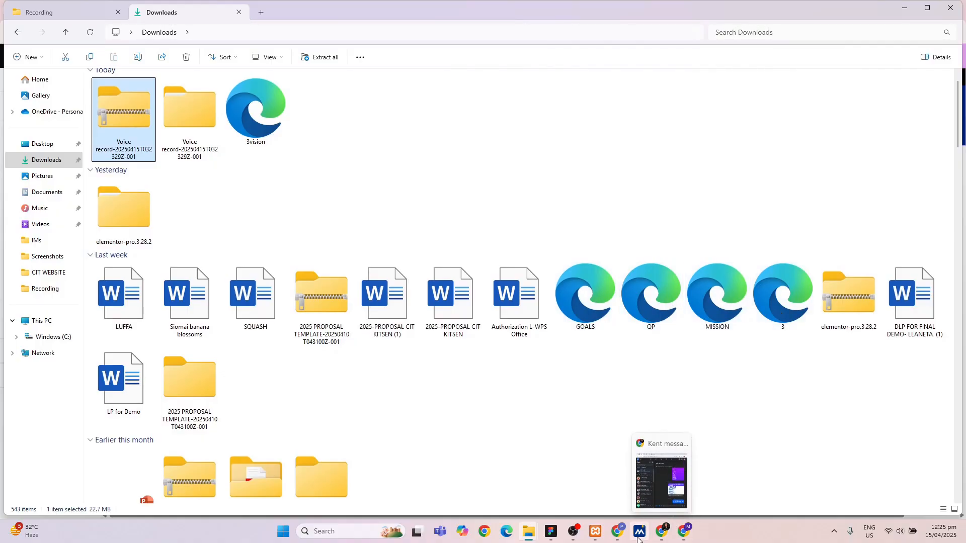
left_click(618, 535)
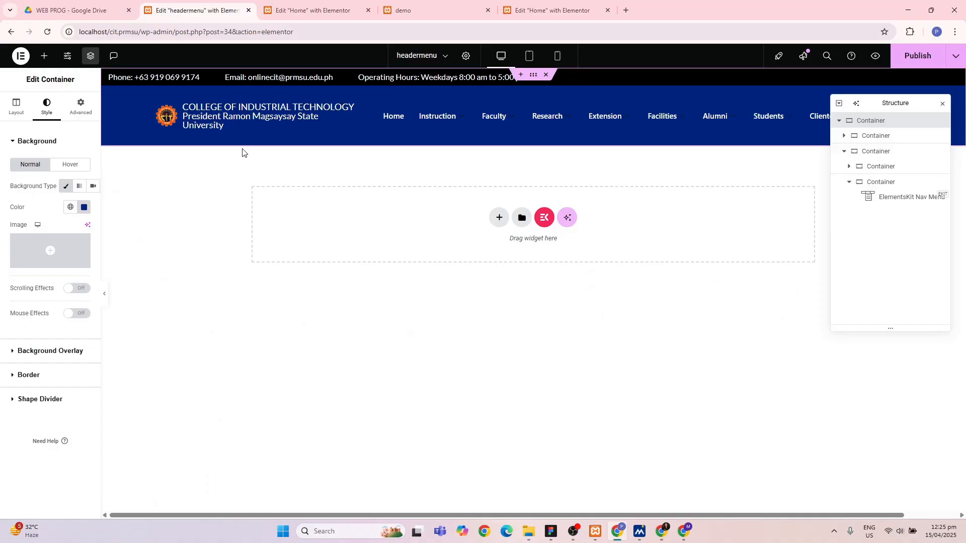
- Upload the GOALS, QP, MISSION and 3 SVG files from Downloads through the demo Home flip box's icon media library
left_click(312, 10)
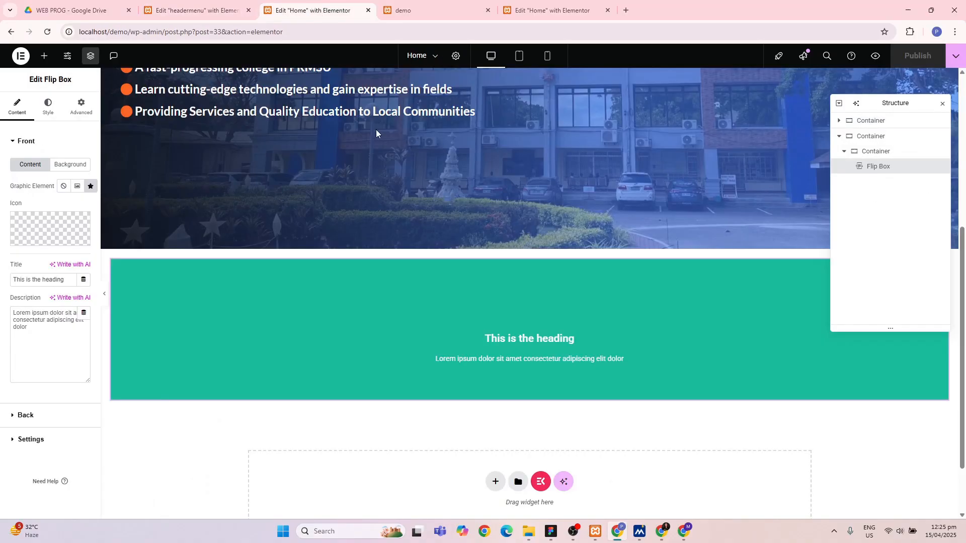
left_click(58, 244)
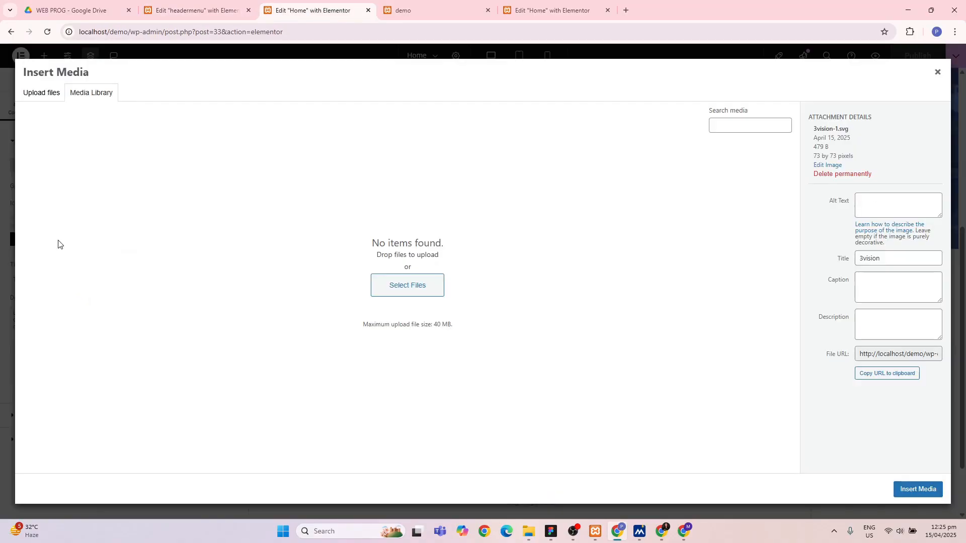
left_click(397, 285)
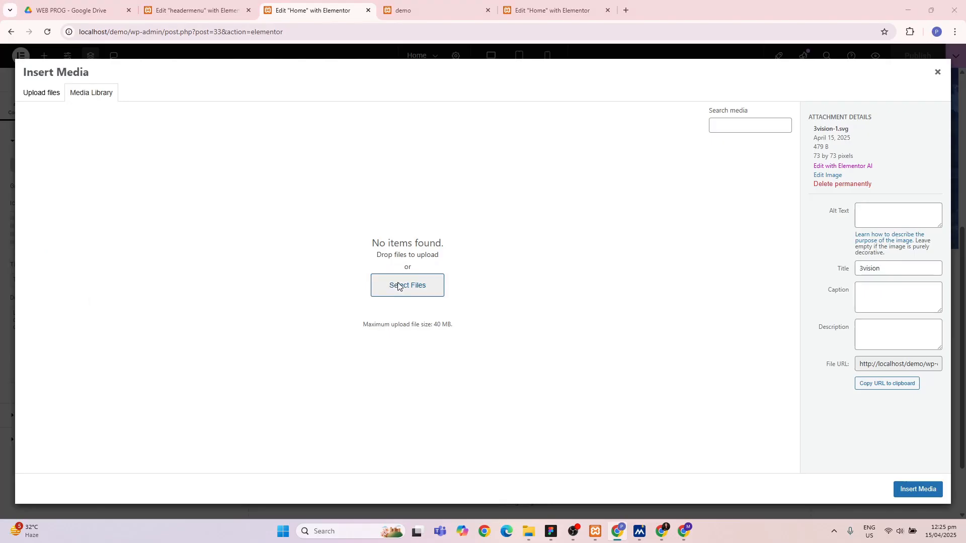
scroll(146, 207, "down", 5)
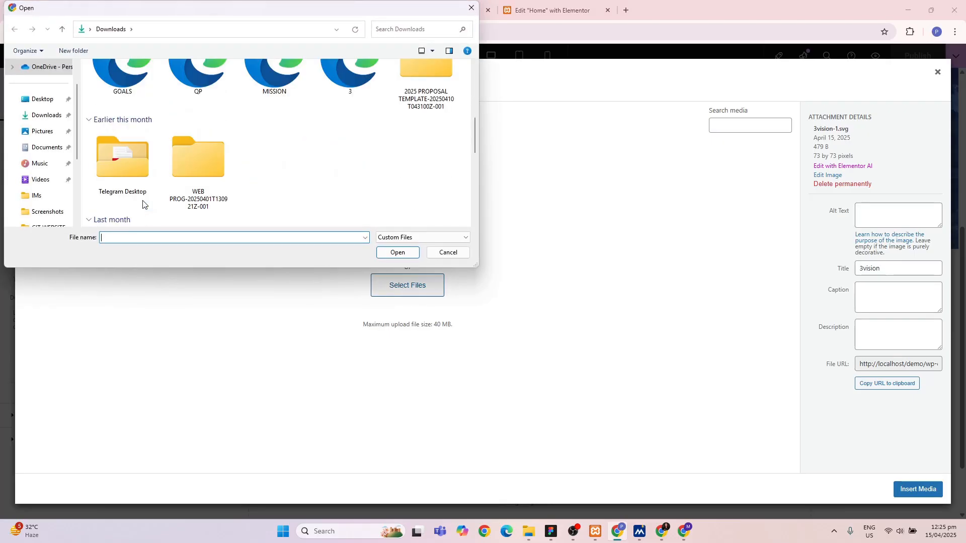
scroll(337, 94, "up", 1)
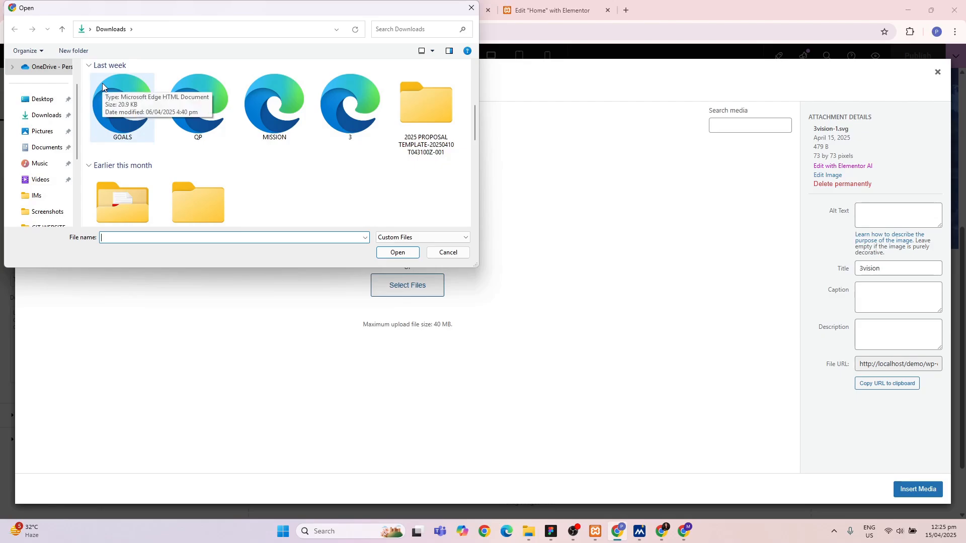
left_click_drag(90, 74, 355, 128)
left_click(408, 252)
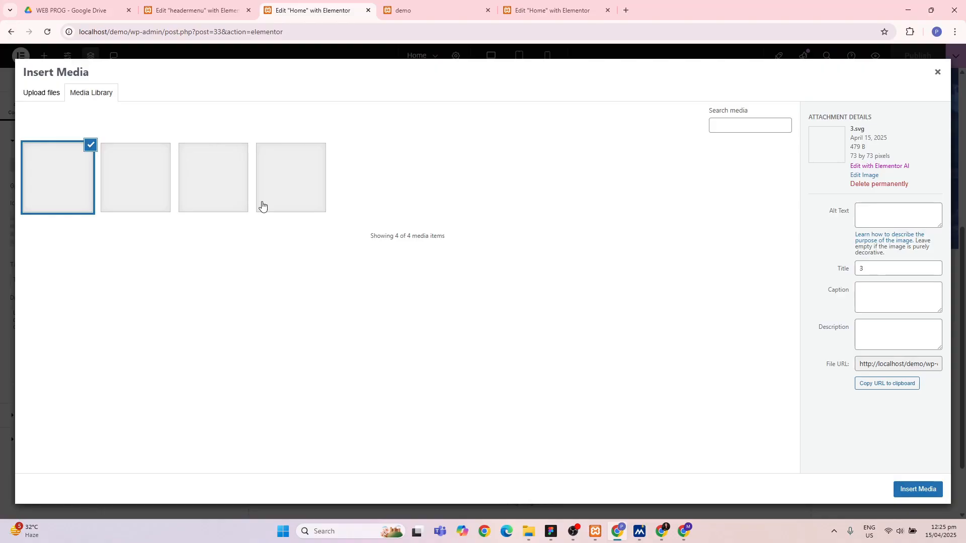
- Compare the demo media library's GOALS.svg with the icons in the cit.prmsu Home page's PRMSU MISSION flip box library, then close that library
left_click(275, 157)
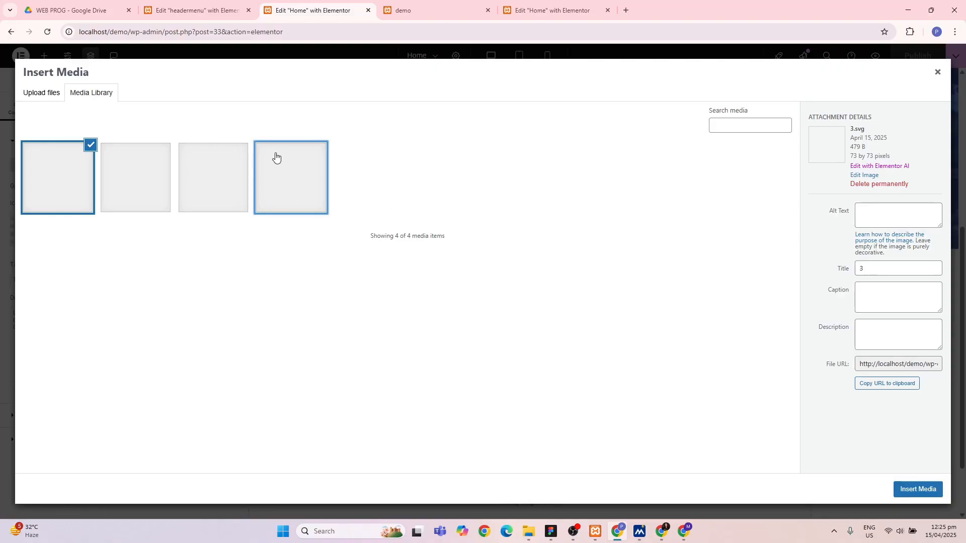
left_click(201, 15)
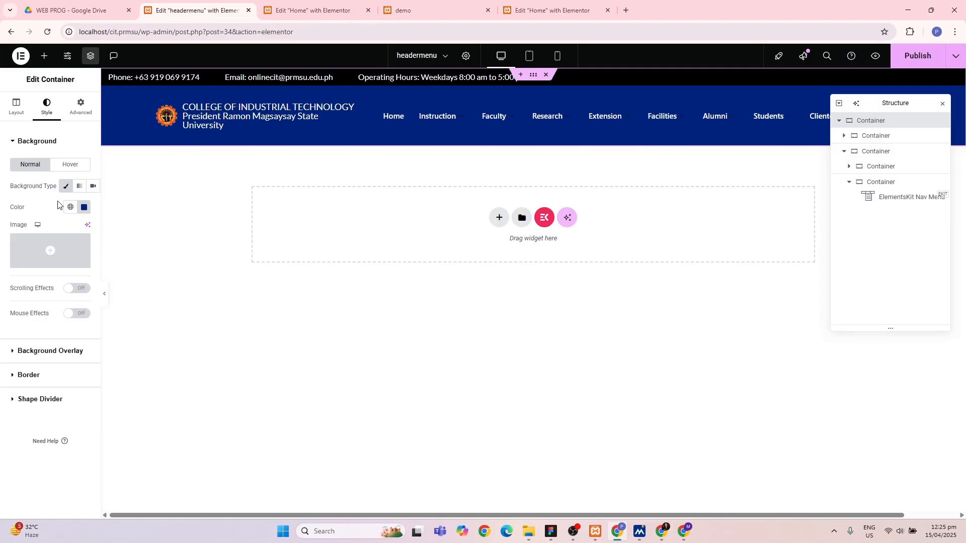
left_click(526, 10)
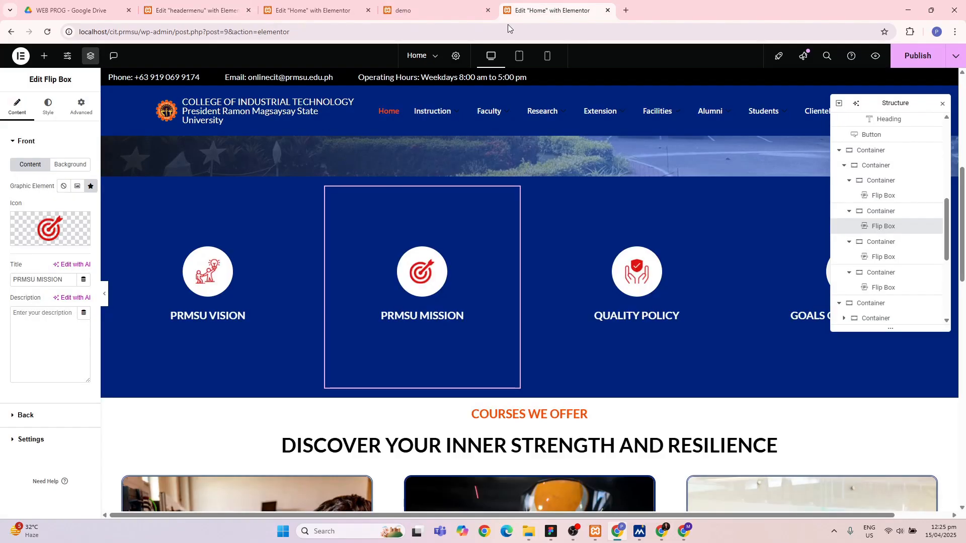
left_click(67, 239)
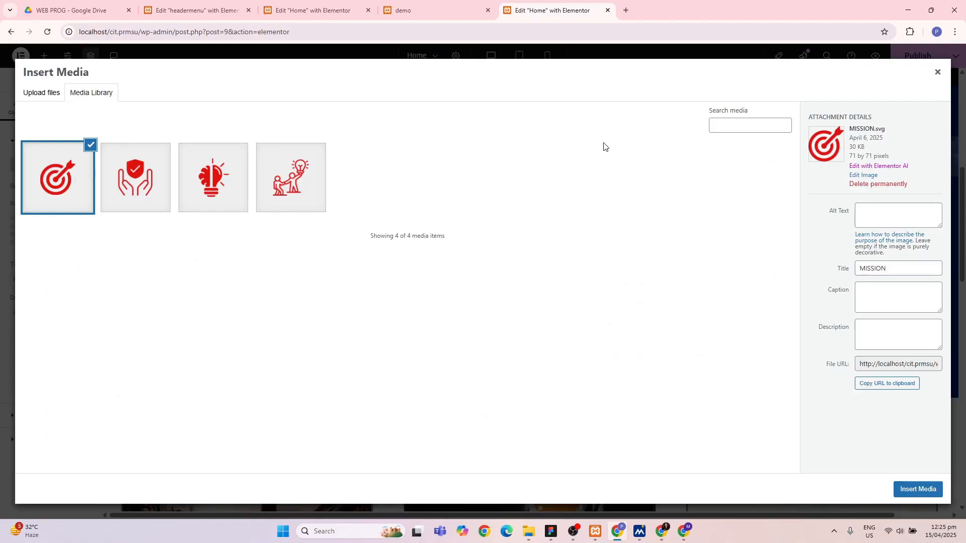
left_click(936, 74)
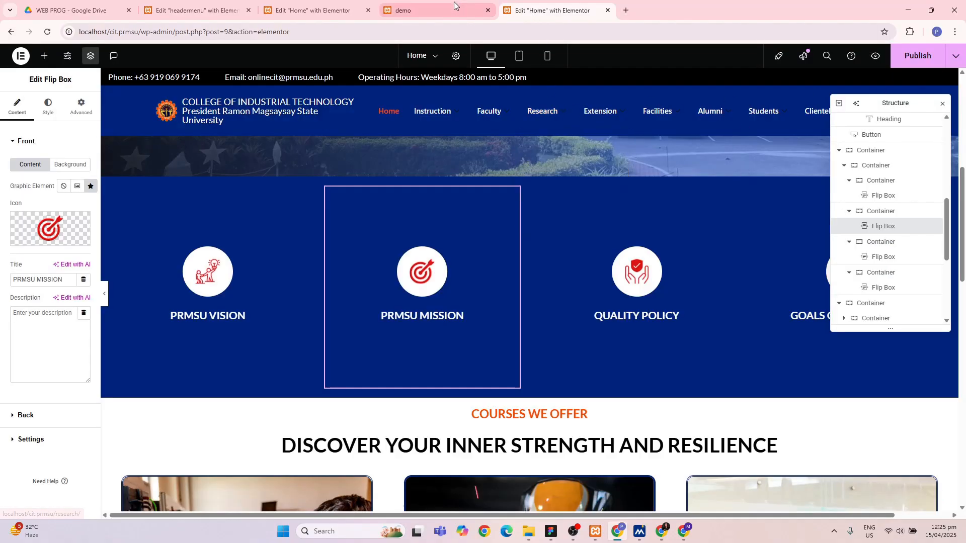
- Return to the demo Home page's media library and inspect the uploaded SVG files one by one
left_click(330, 10)
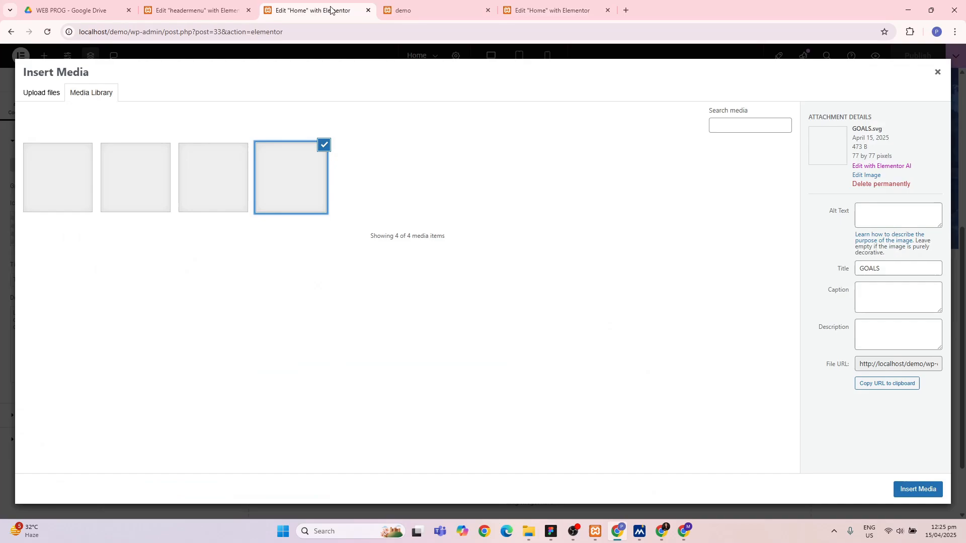
left_click(311, 188)
left_click(202, 168)
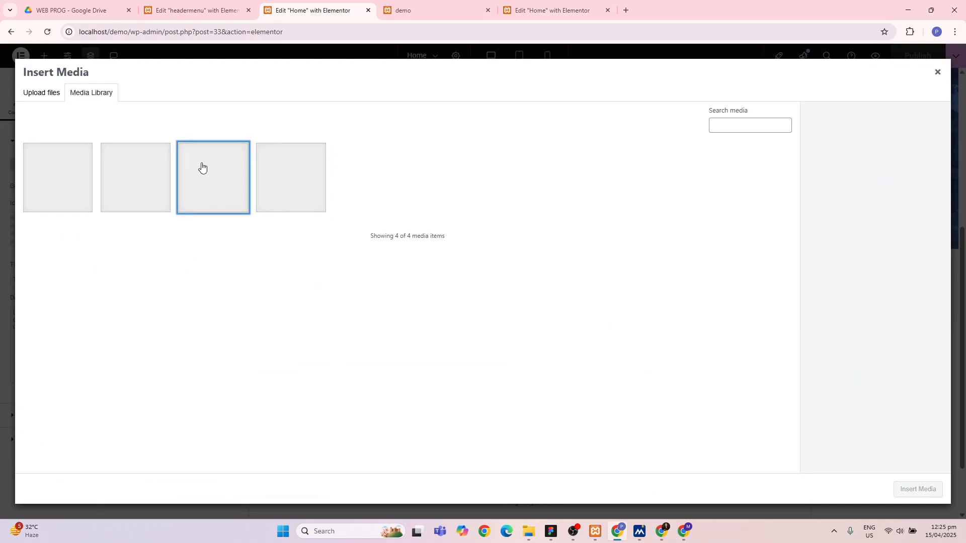
left_click(143, 172)
left_click(86, 180)
left_click(171, 172)
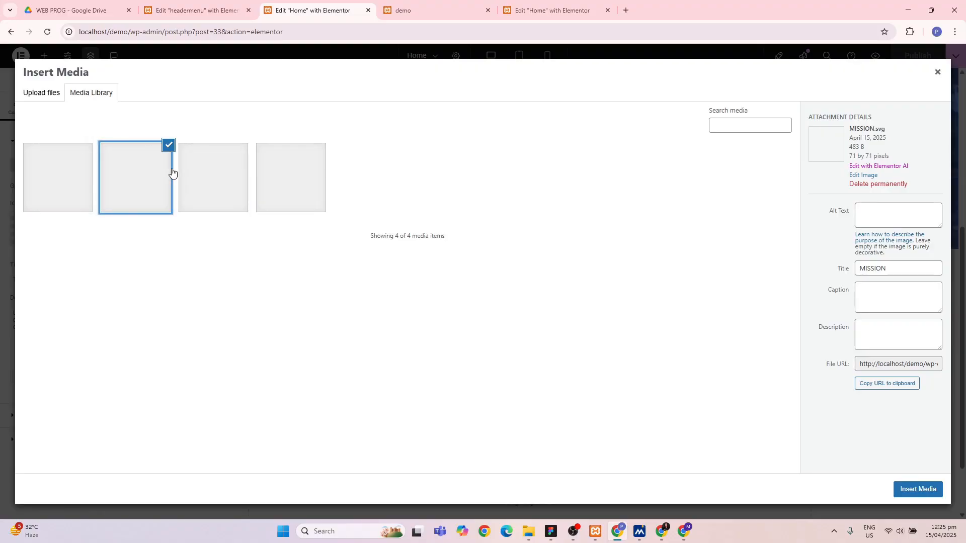
- Upload the 3vision file from Downloads and insert it as the demo flip box's front icon
left_click(54, 98)
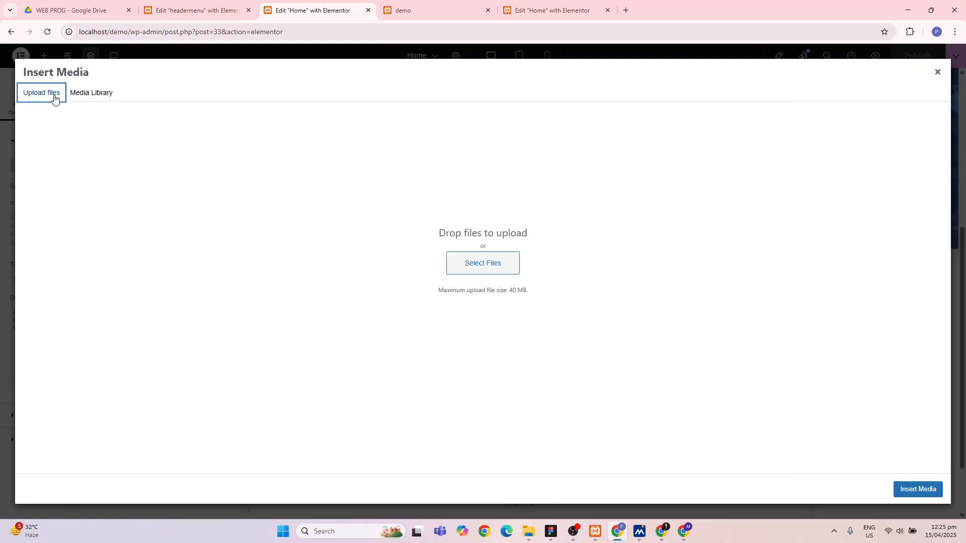
left_click(485, 262)
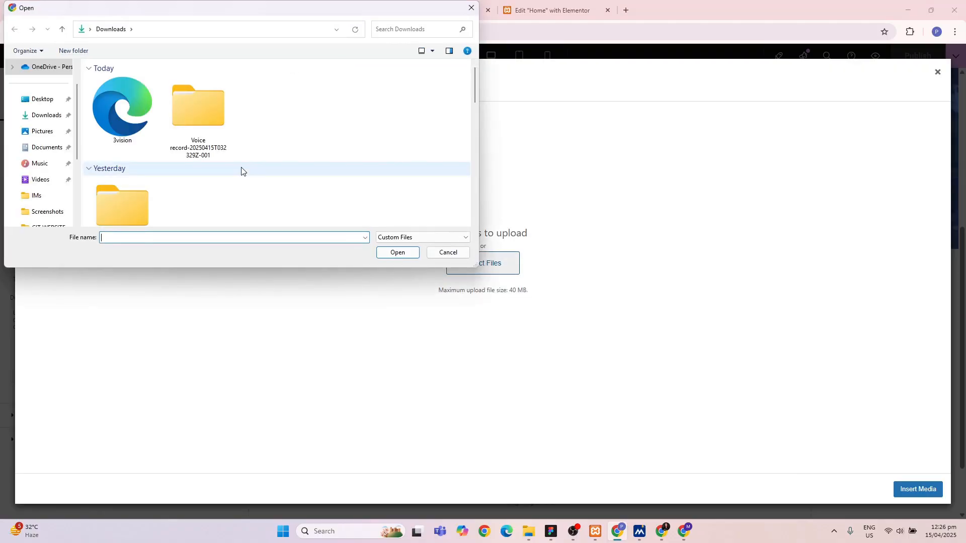
left_click(101, 106)
left_click(398, 253)
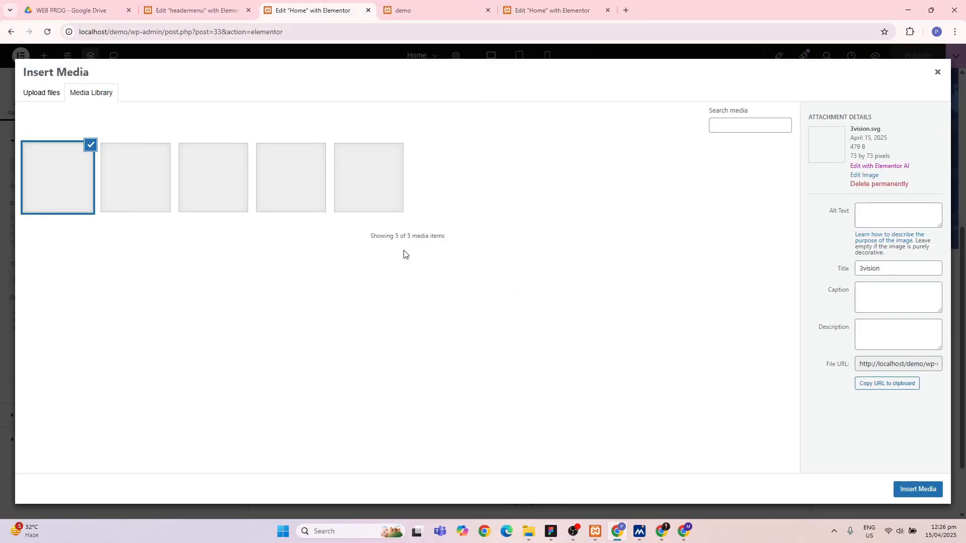
left_click(937, 493)
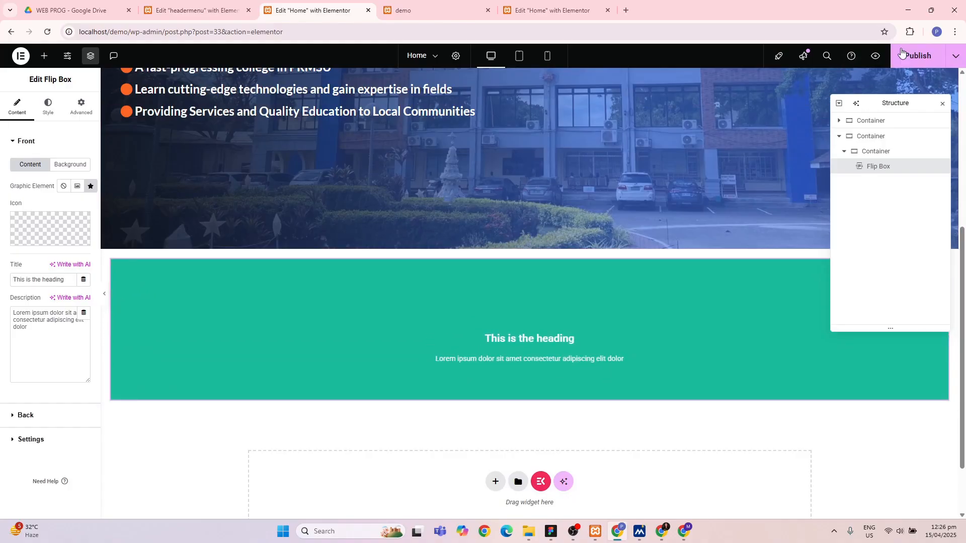
- Publish the demo Home page and reload its Elementor editor
left_click(918, 55)
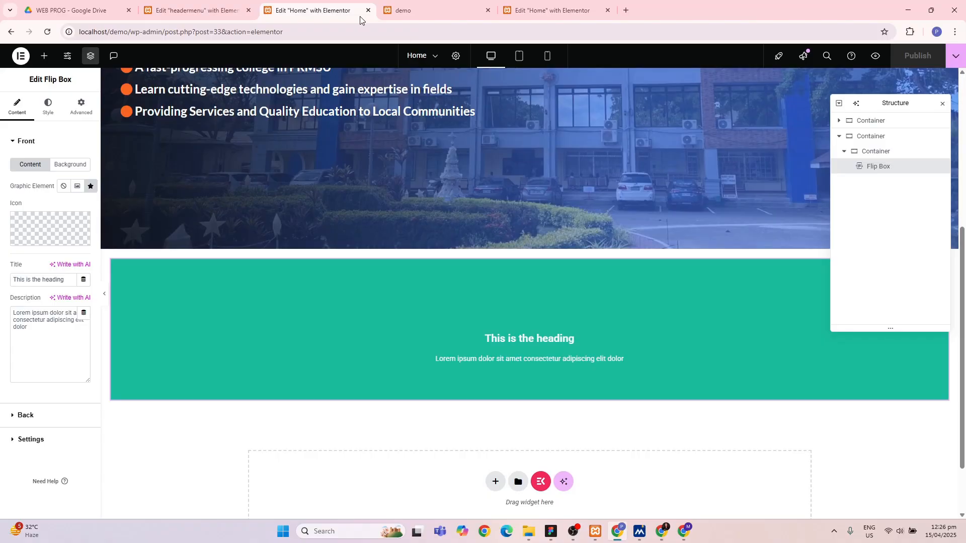
left_click(304, 31)
key("Return")
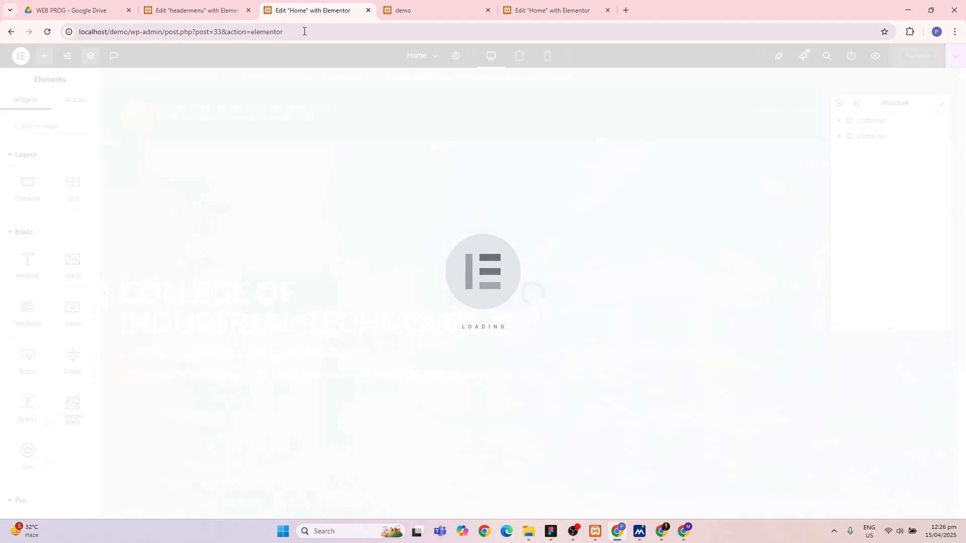
- Select the flip box nested in the page's second container and open the icon library for its front icon
scroll(361, 231, "down", 6)
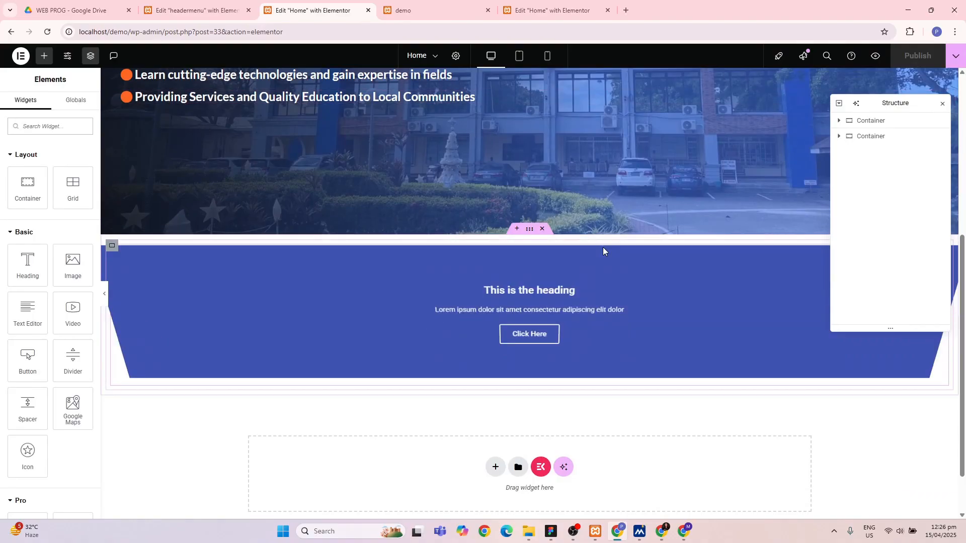
left_click(838, 121)
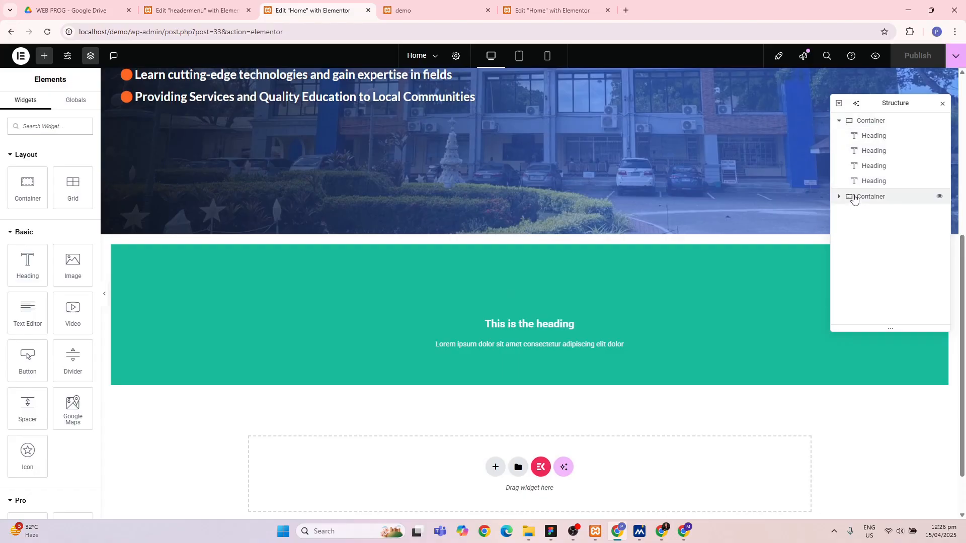
left_click(839, 197)
left_click(867, 213)
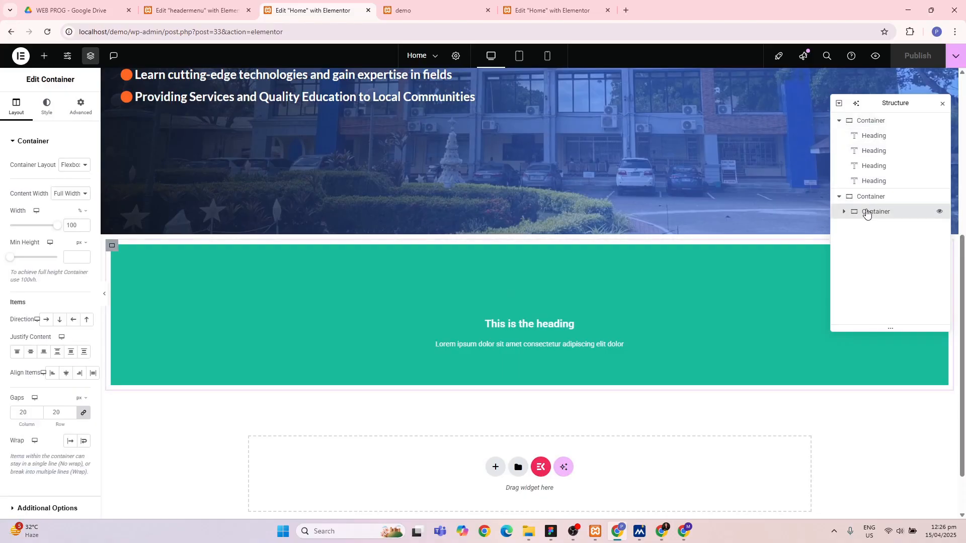
left_click(844, 214)
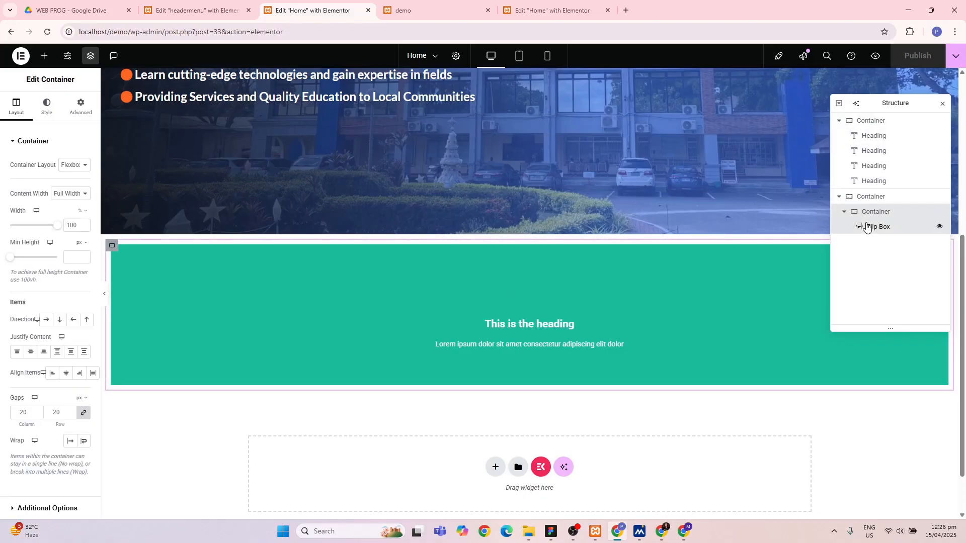
left_click(860, 227)
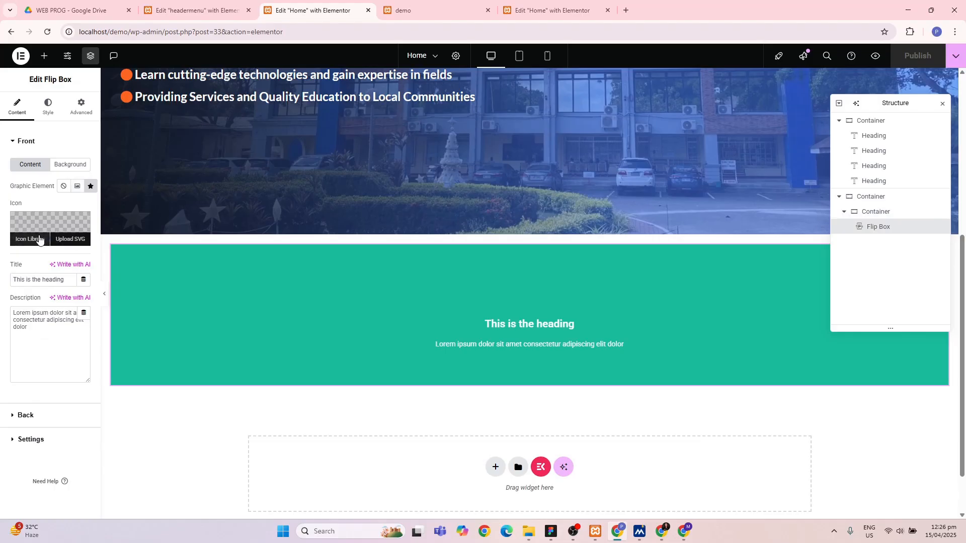
left_click(39, 239)
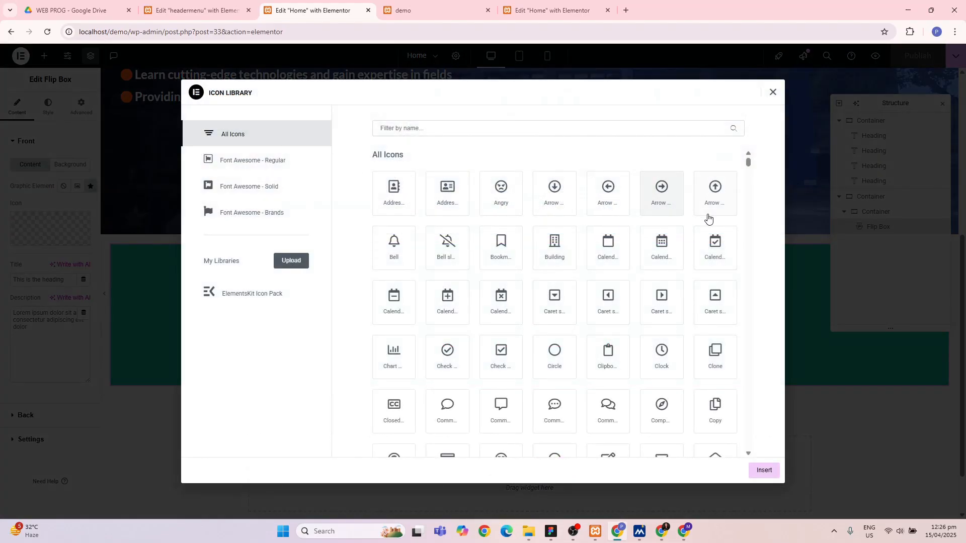
- Look through the icon library for a suitable vision icon, filtering by VISIO and clearing the filter
scroll(602, 219, "down", 2)
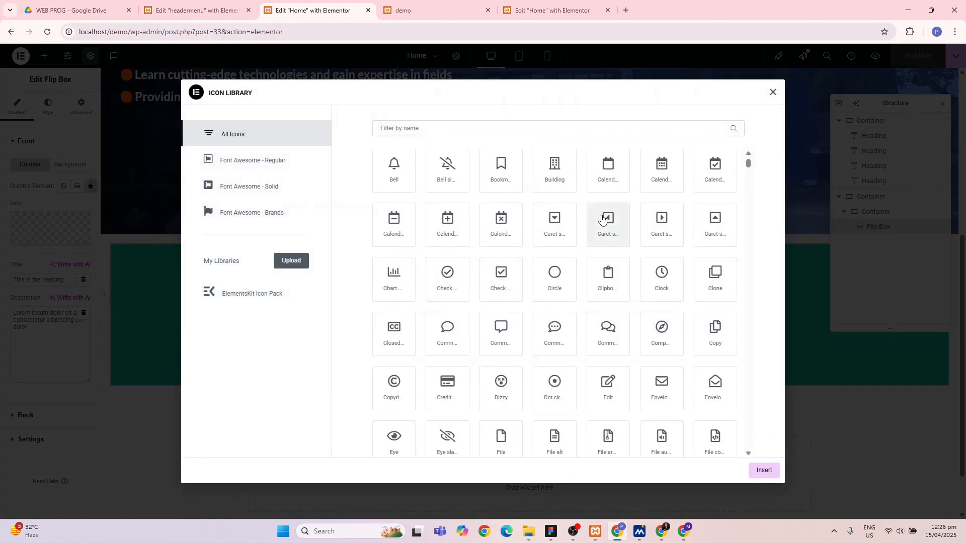
scroll(603, 219, "up", 2)
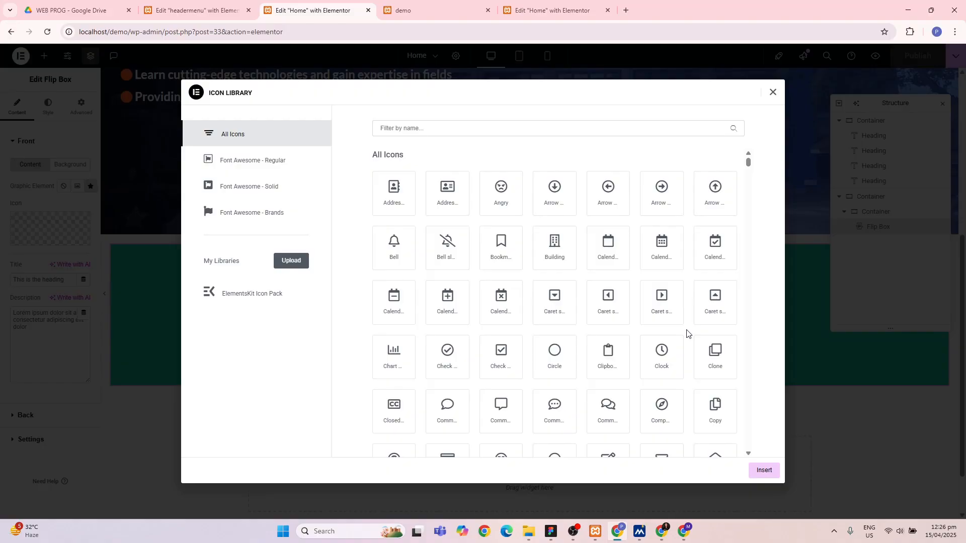
scroll(687, 333, "down", 1)
scroll(687, 334, "up", 1)
left_click(485, 128)
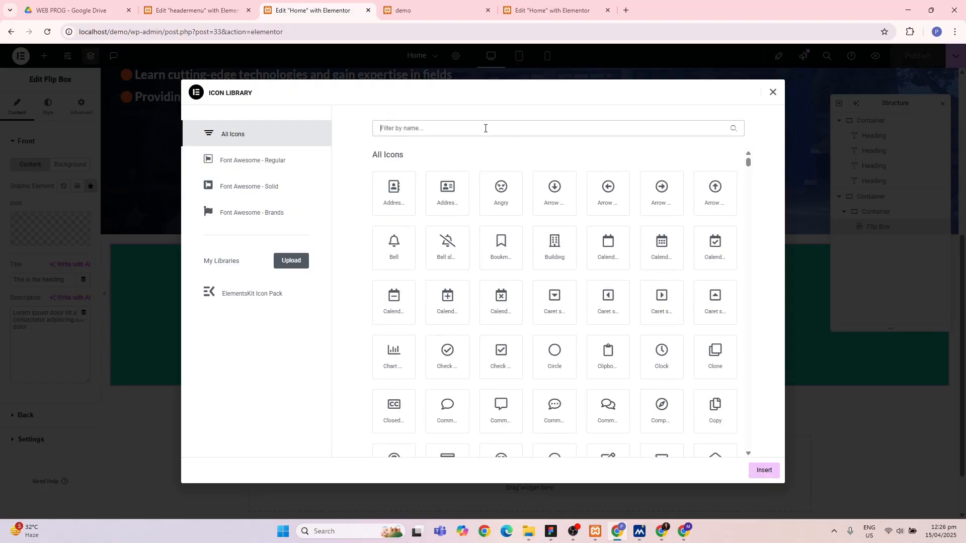
type("VIS")
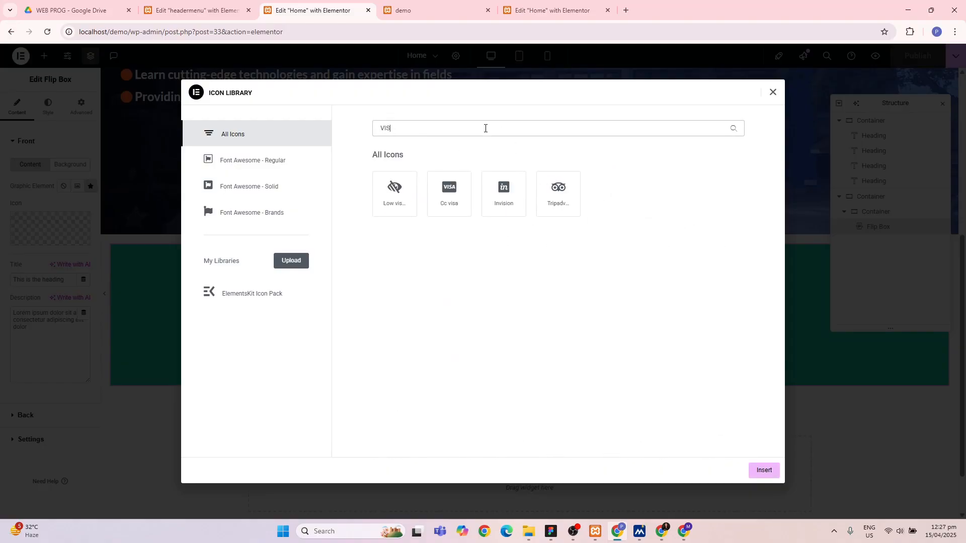
type("IO")
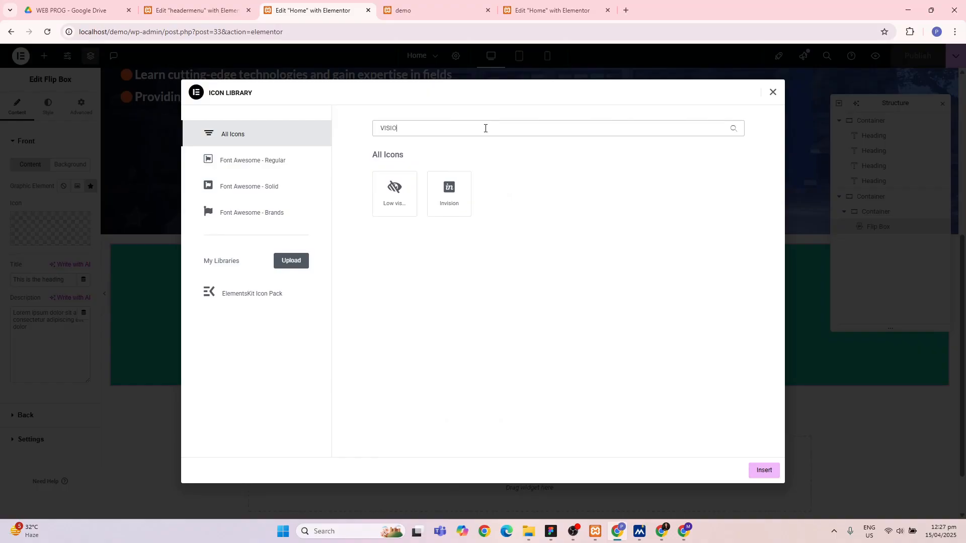
key("BackSpace")
key("BackSpace")
key("BackSpace")
key("BackSpace")
key("BackSpace")
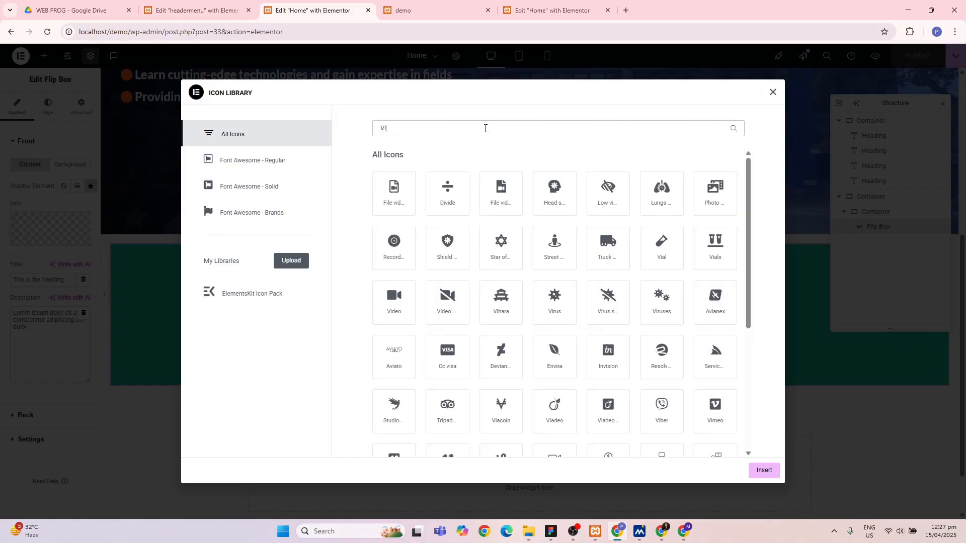
- Filter the icon library by EYE and insert the solid Eye icon on the flip box's front
type("EYE")
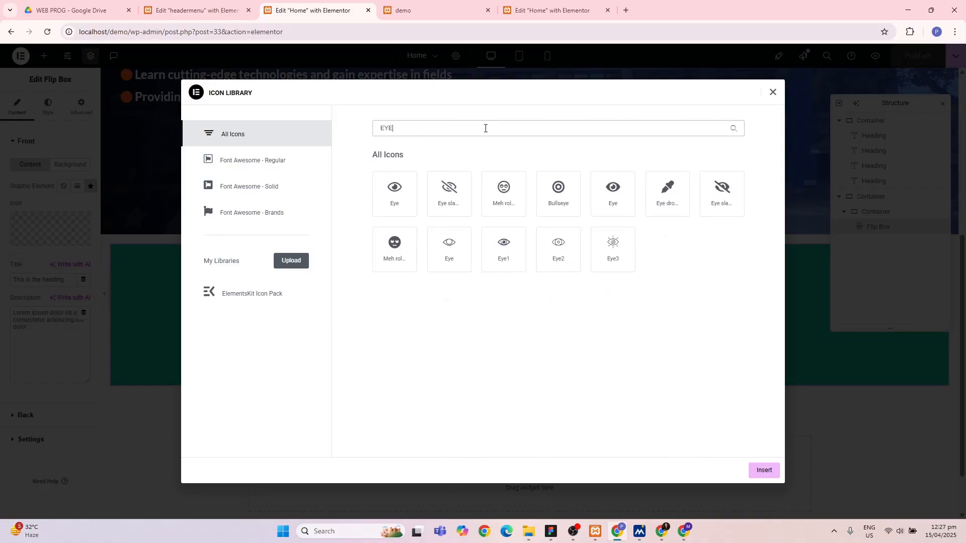
left_click(608, 207)
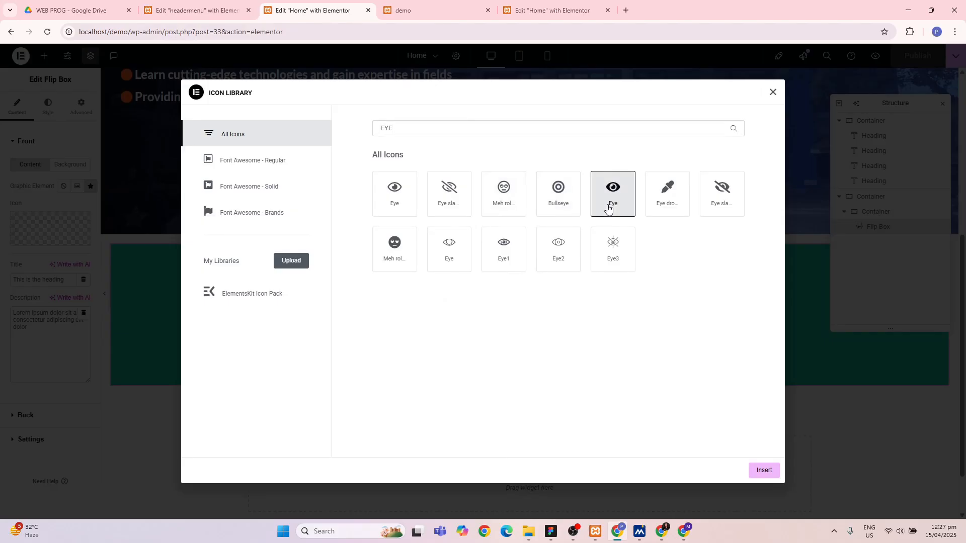
left_click(760, 474)
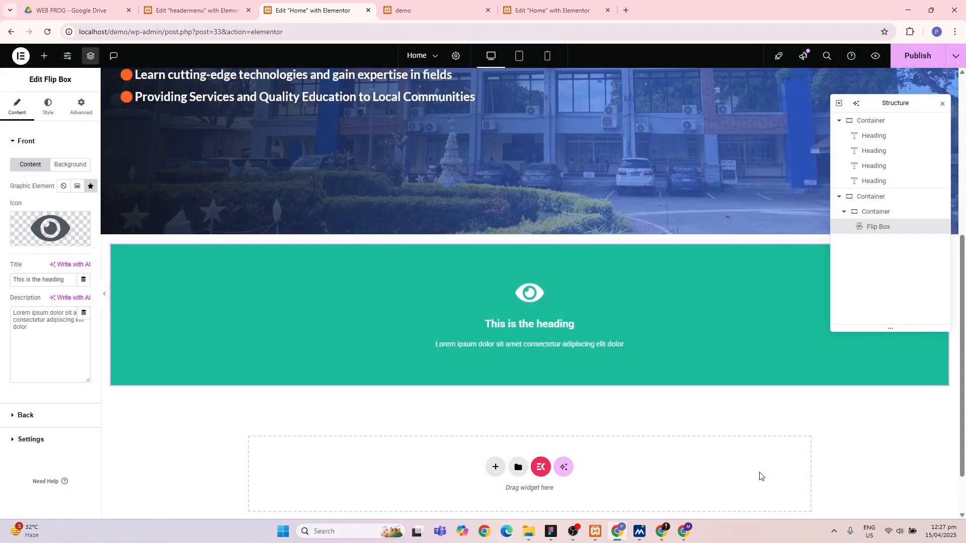
- Set the flip box's front title to UNIVERSITY VISION and clear its description
mouse_move(560, 328)
left_click_drag(66, 280, 0, 287)
type("UNIVERSITY ")
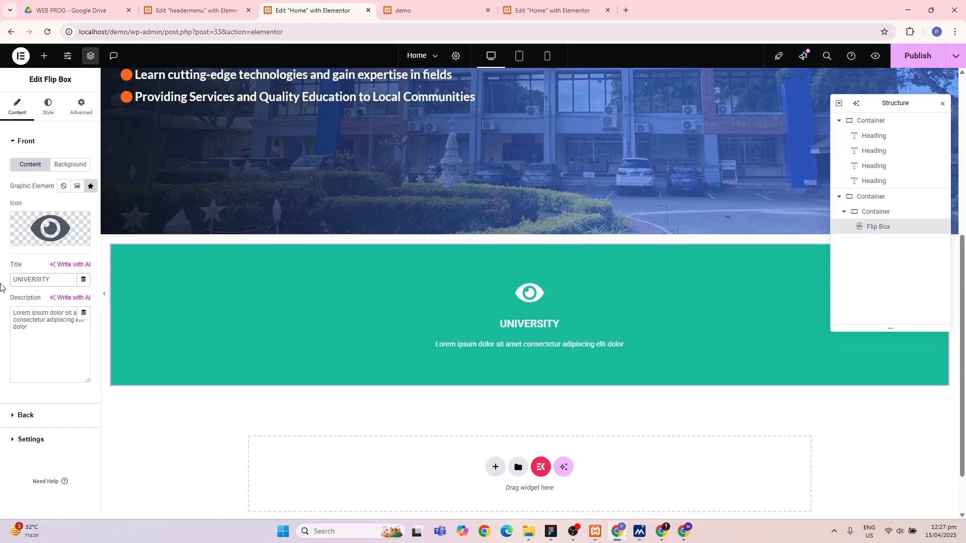
type("VISION")
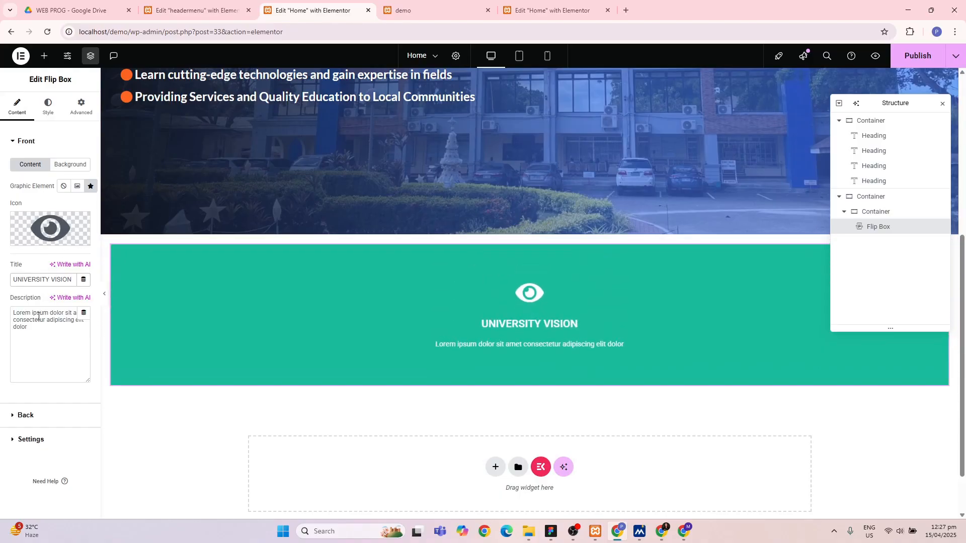
left_click_drag(30, 328, 13, 312)
key("BackSpace")
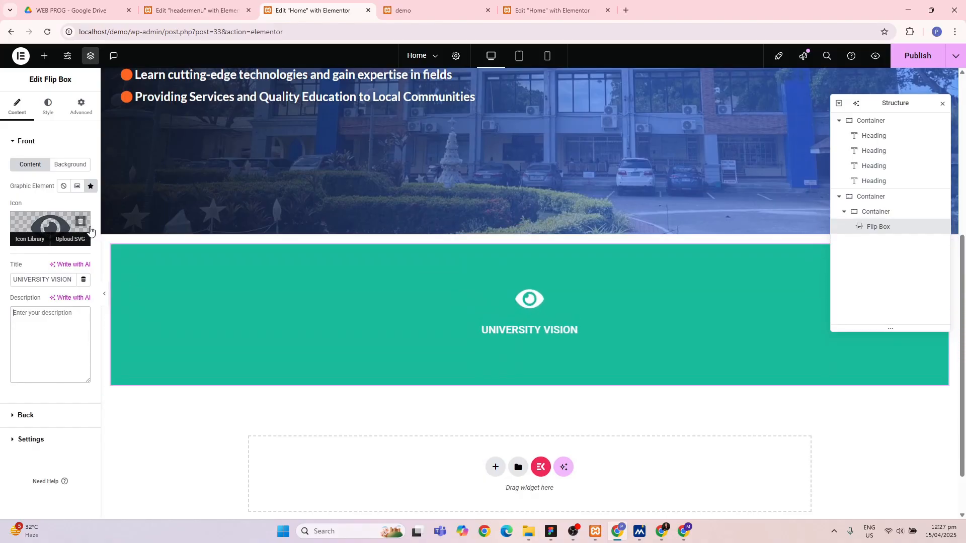
- Give the flip box's front a classic background in the global color New Item #1 (#00247E)
left_click(70, 164)
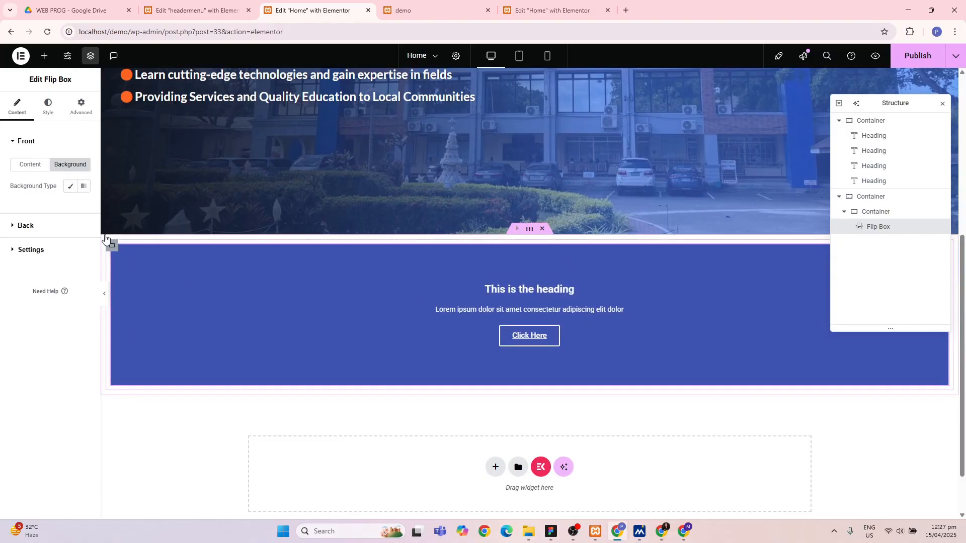
left_click(70, 186)
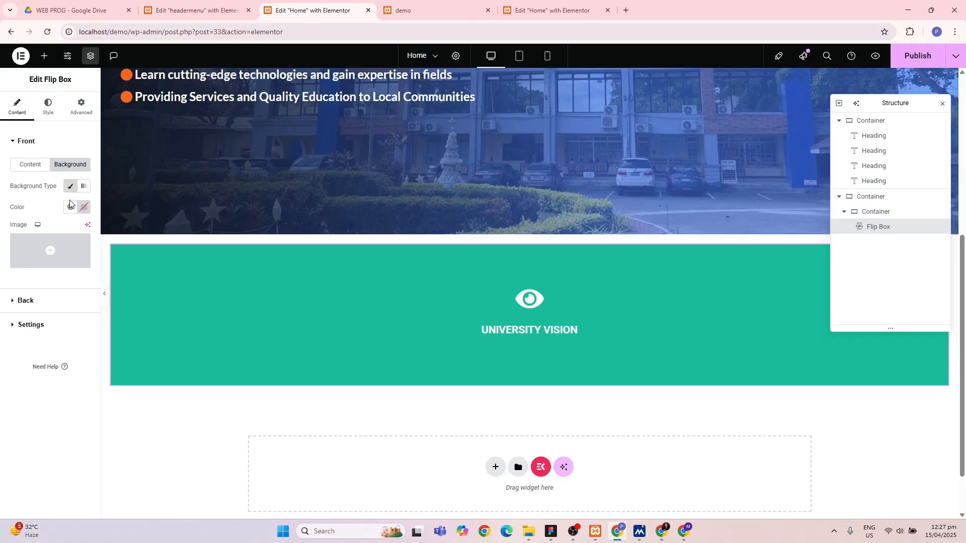
left_click(71, 206)
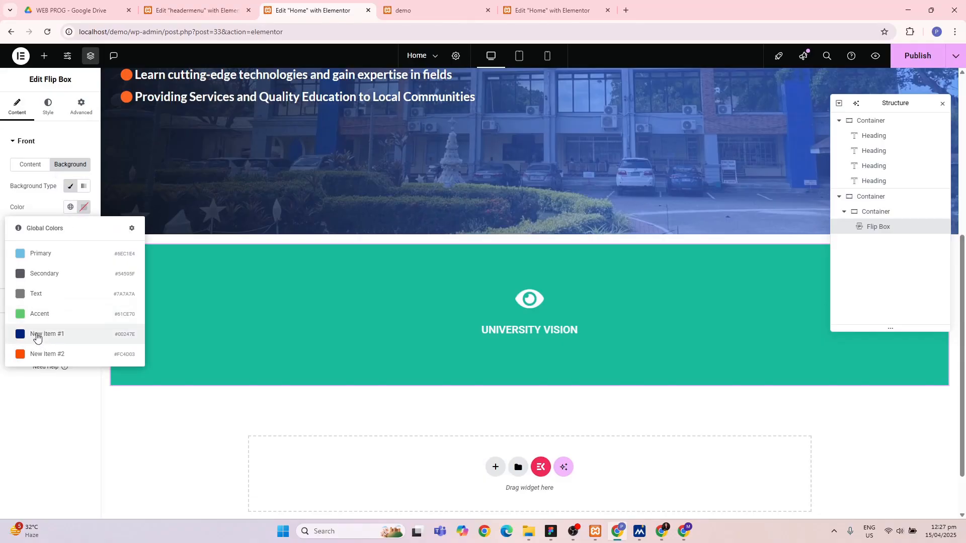
left_click(37, 335)
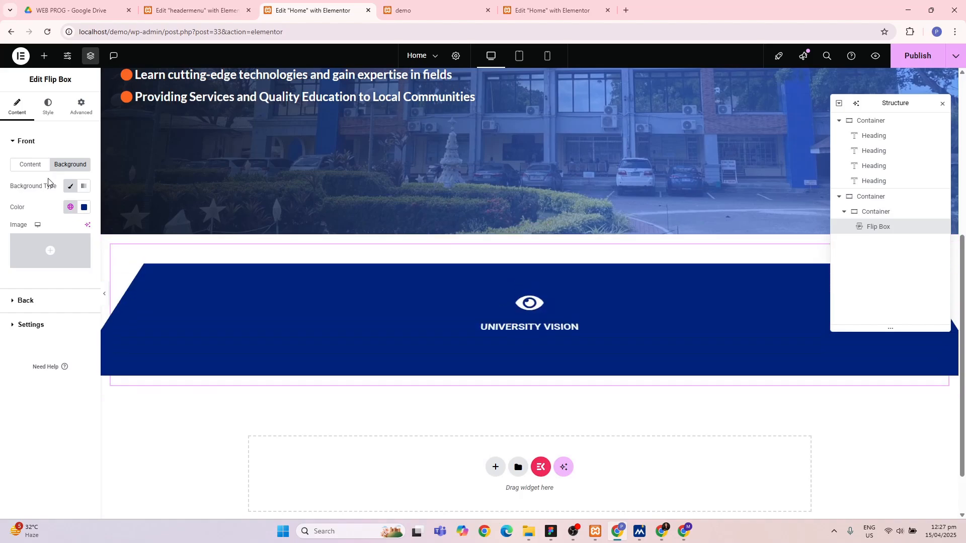
- Set the title on the flip box's back to UNIVERSITY VISION
left_click(22, 301)
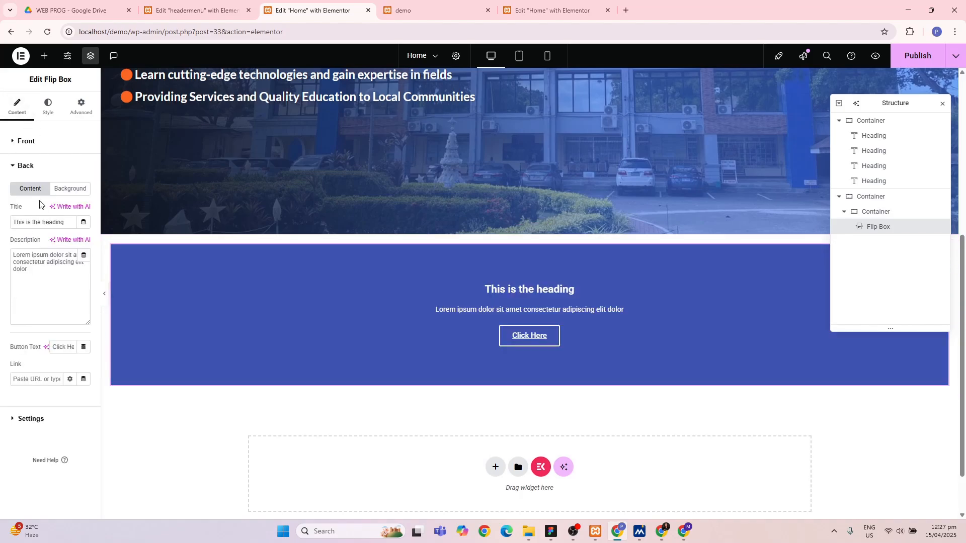
left_click(59, 190)
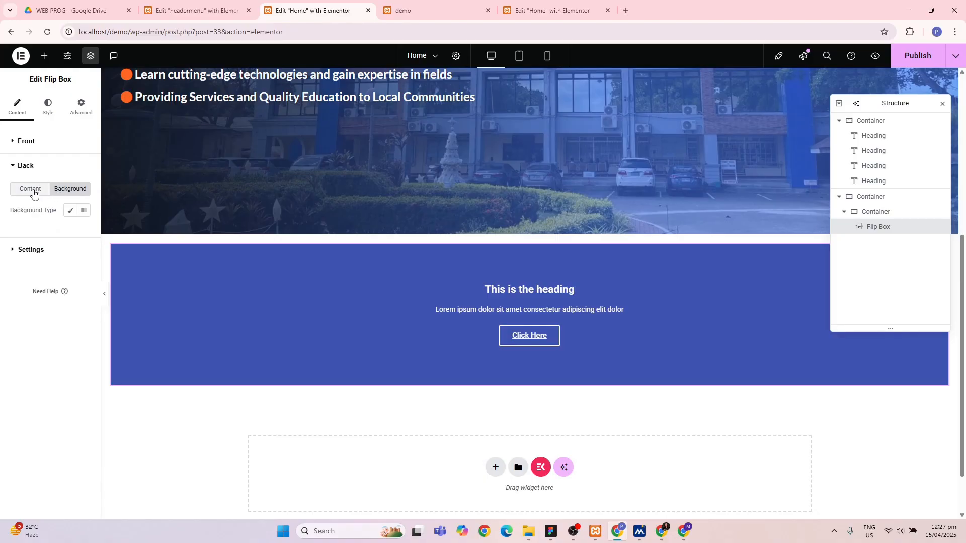
left_click(34, 195)
left_click_drag(73, 220, 1, 217)
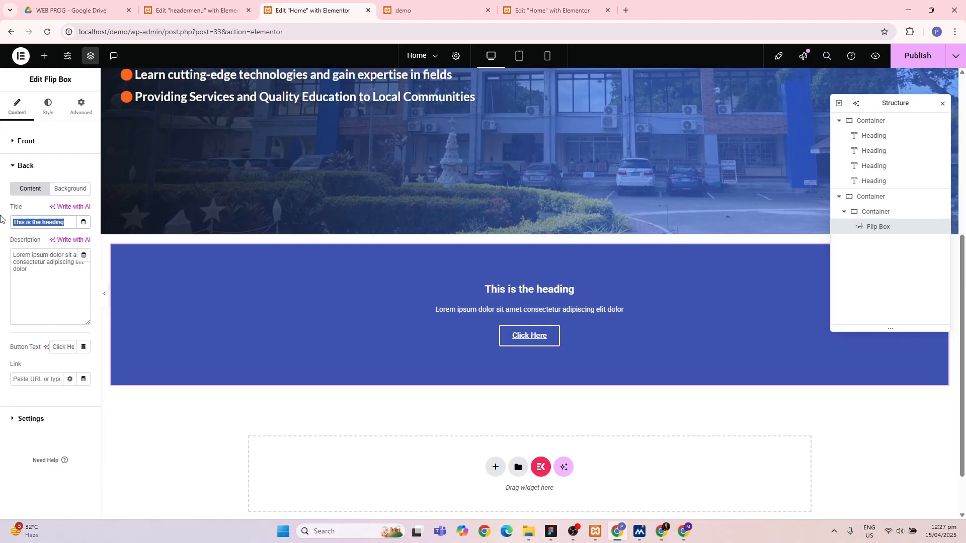
type("UNIVEROSTY")
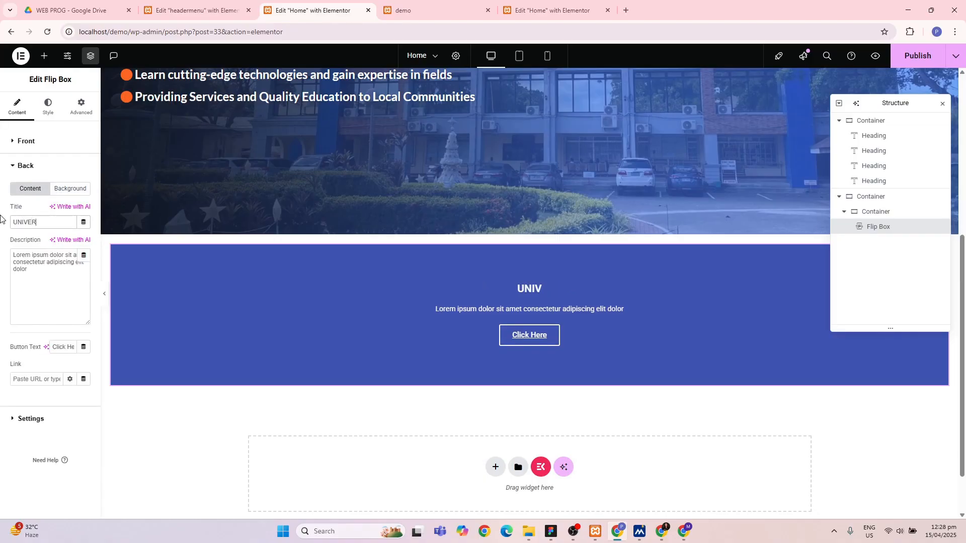
key("BackSpace")
key("BackSpace")
key("BackSpace")
key("BackSpace")
key("BackSpace")
type("SITY VISION")
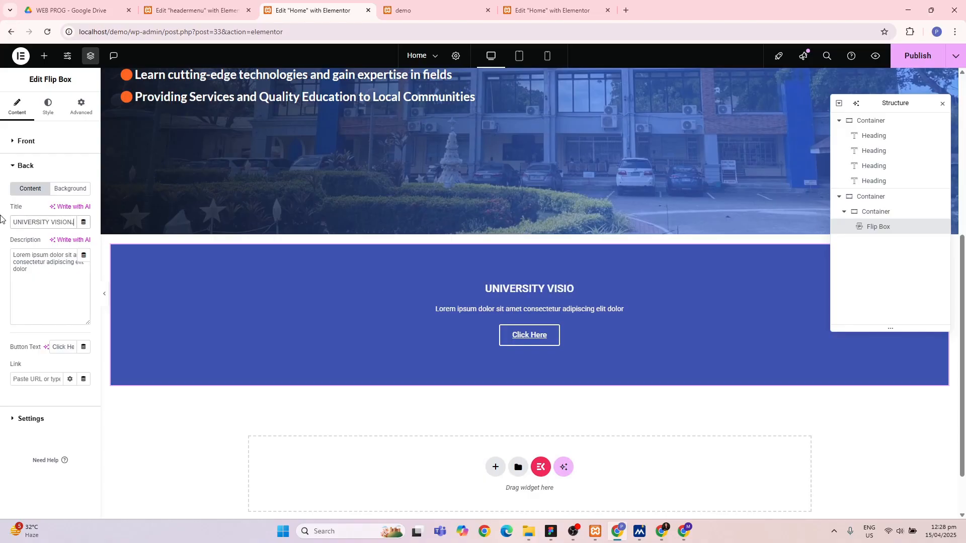
type("N")
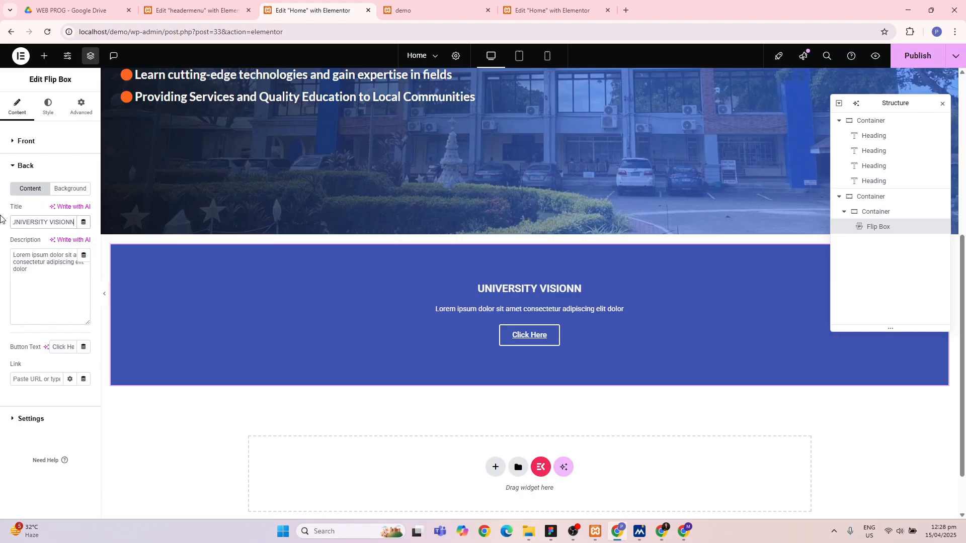
key("BackSpace")
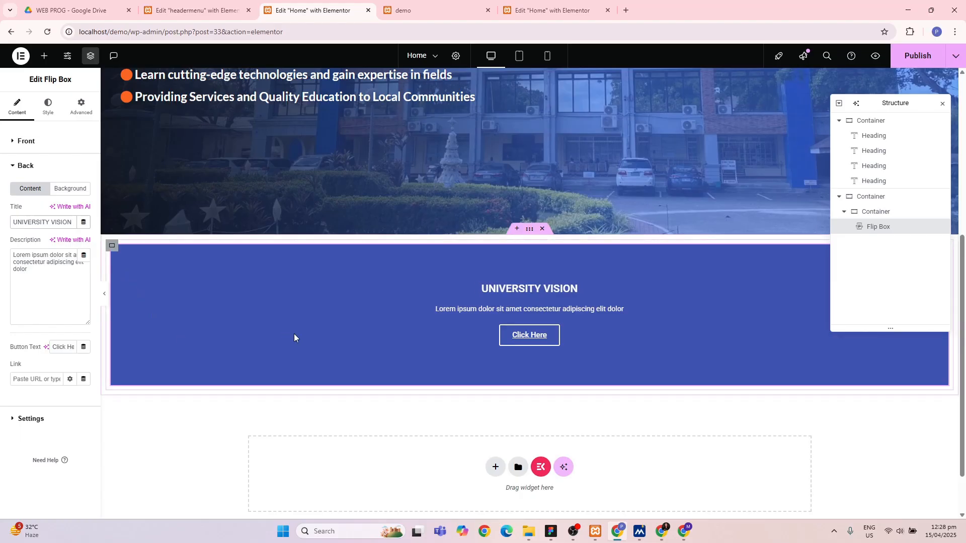
- Clear the button text on the flip box's back to remove its button
left_click(69, 347)
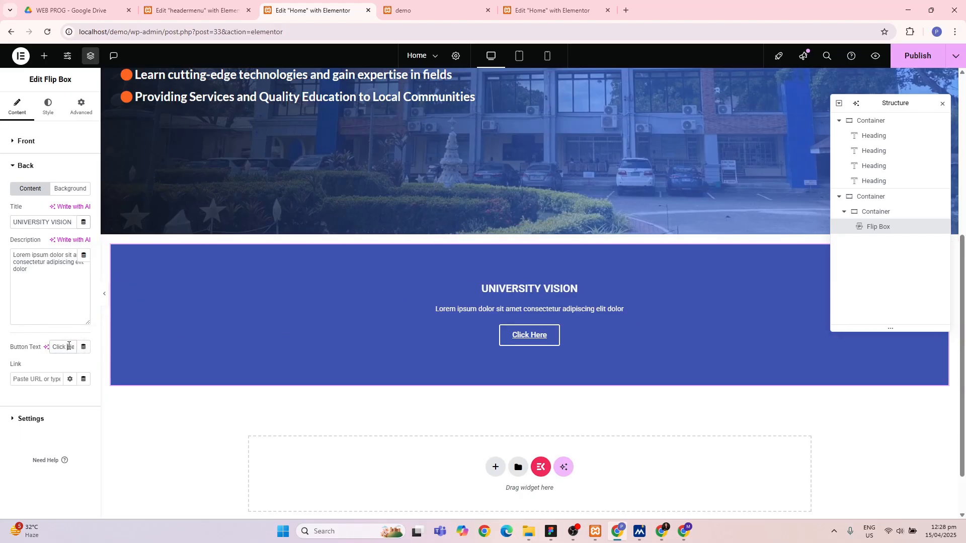
key("ctrl+a")
key("BackSpace")
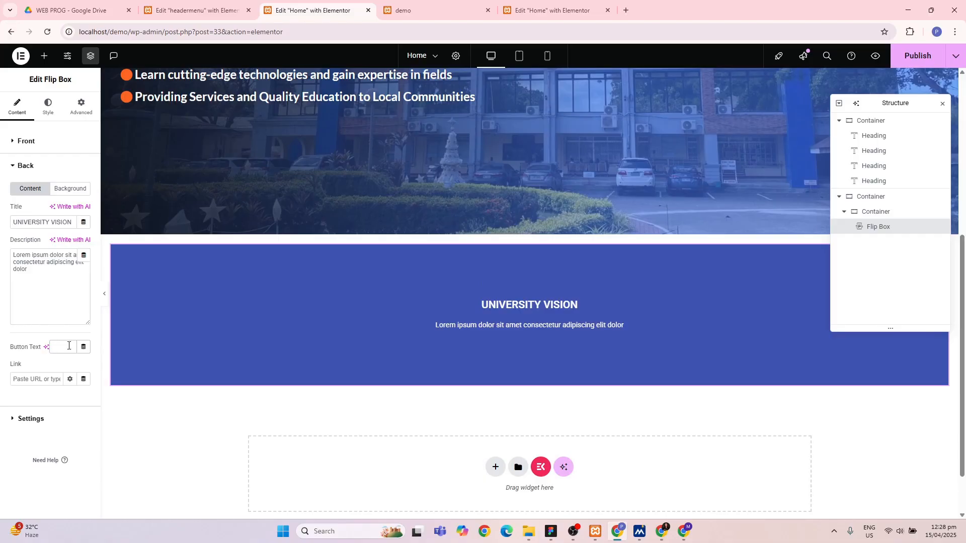
- Copy the university vision paragraph from the Figma design and paste it over the placeholder description on the flip box's back in Elementor
left_click(556, 536)
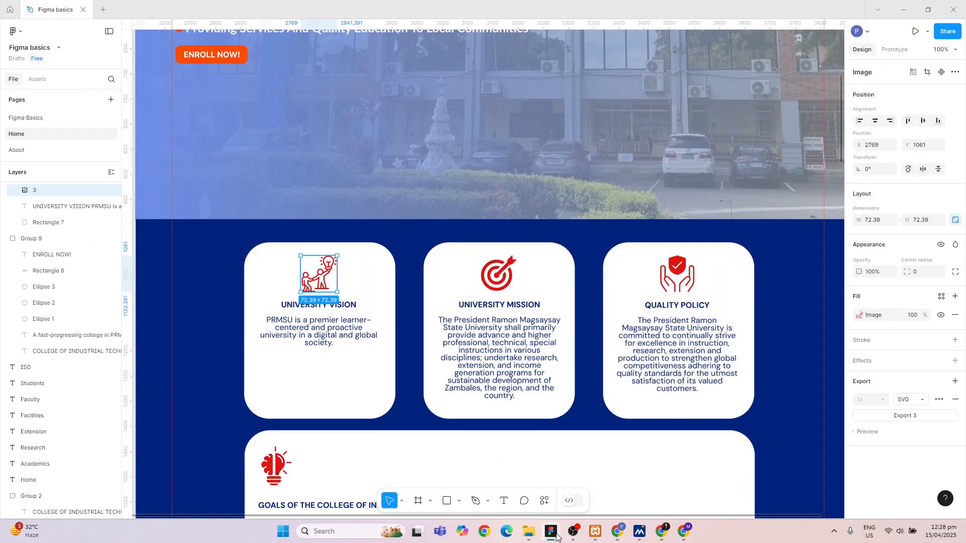
double_click(319, 337)
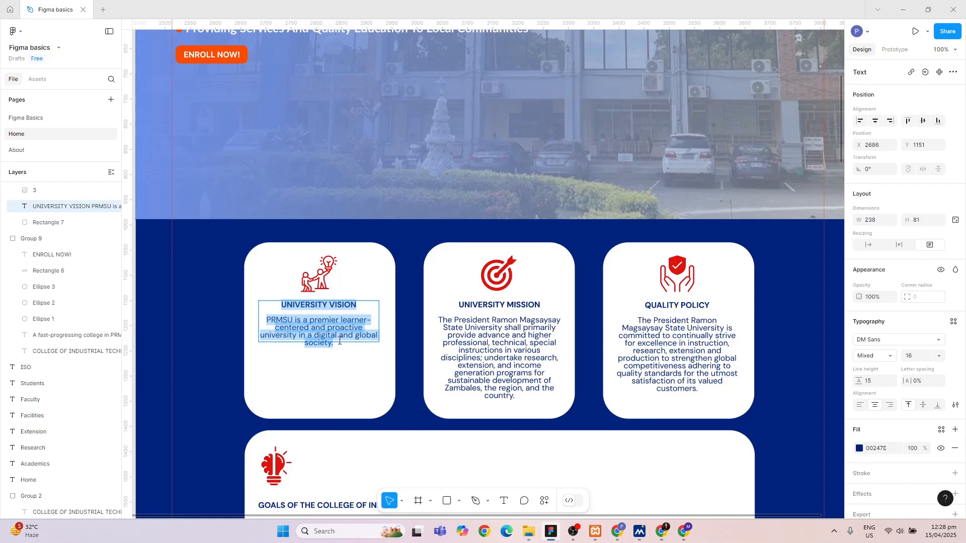
left_click(340, 341)
left_click_drag(267, 318, 338, 349)
key("ctrl+c")
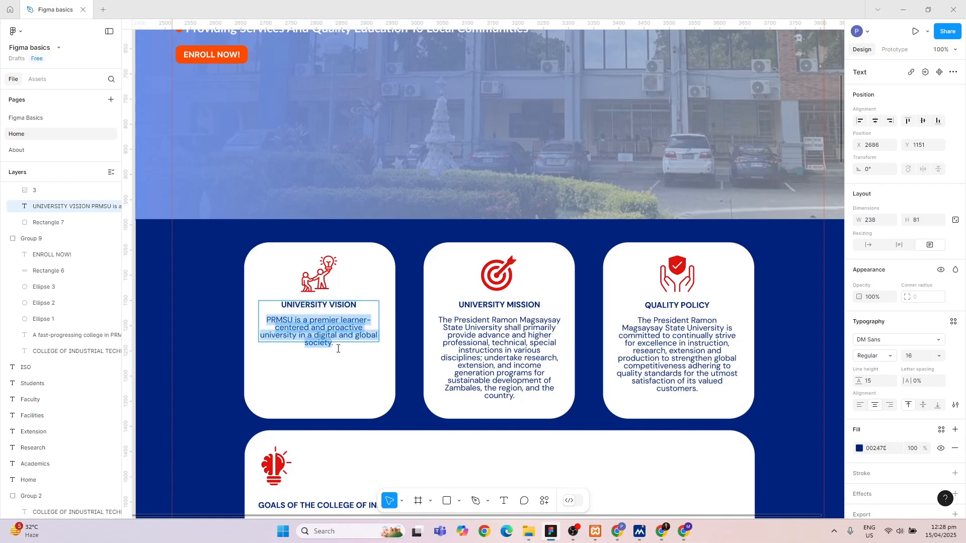
key("alt+Tab")
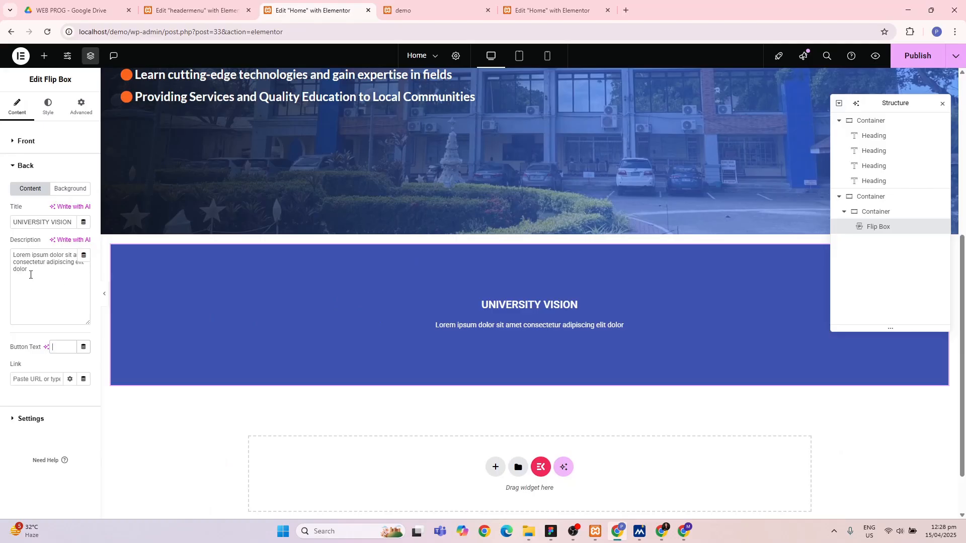
left_click_drag(30, 275, 4, 245)
key("ctrl+v")
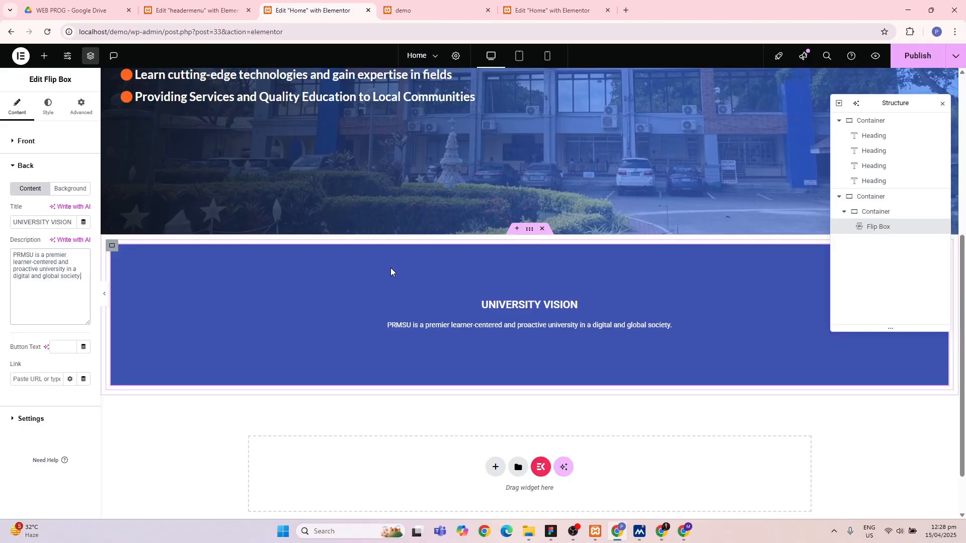
- Check the flip boxes in the Figma design and on the cit.prmsu Home page, and give the demo flip box's back a classic #FFFFFF background
key("alt+Tab")
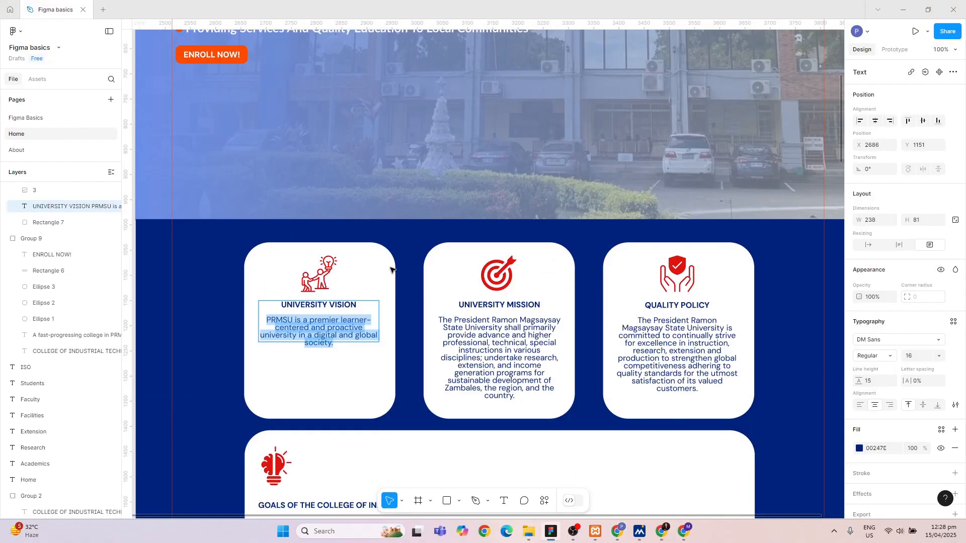
key("alt+Tab")
left_click(536, 16)
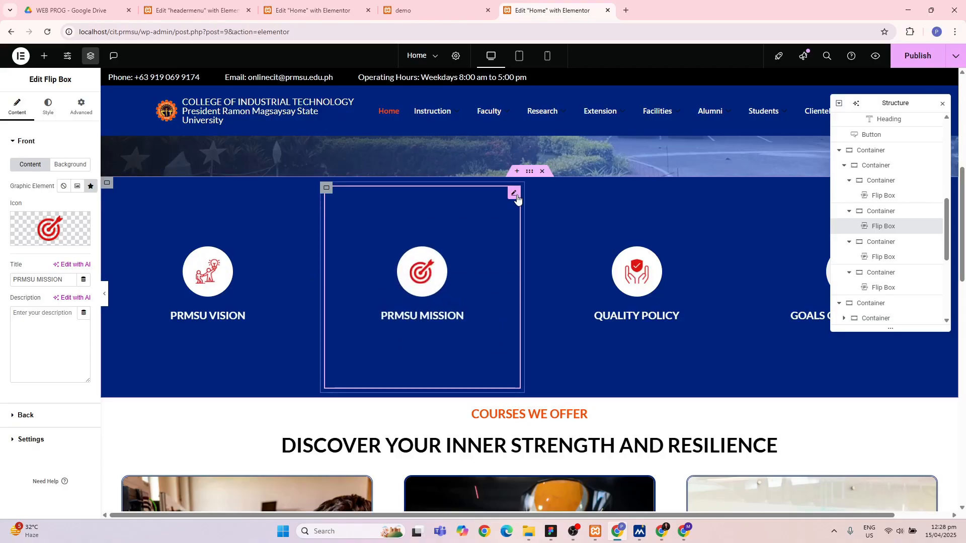
left_click(317, 10)
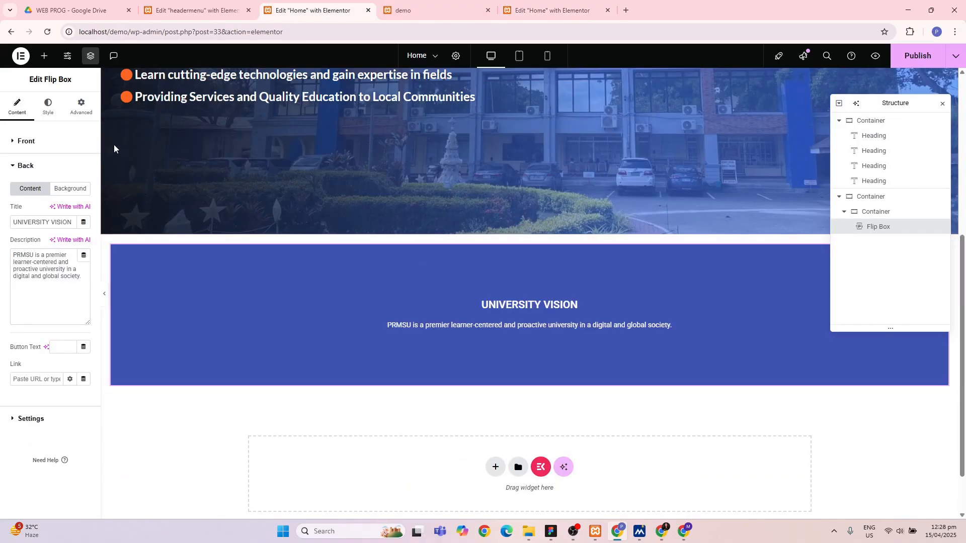
left_click(65, 193)
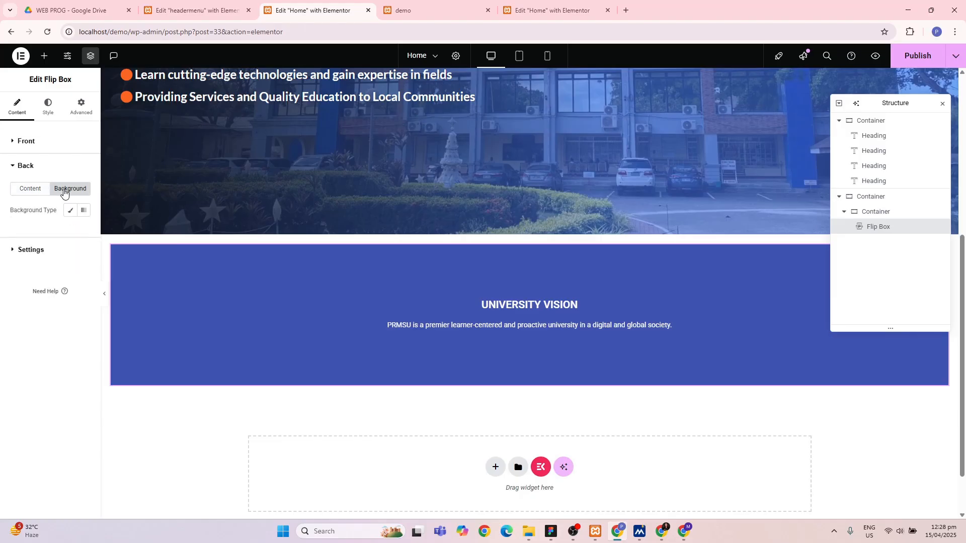
left_click(69, 209)
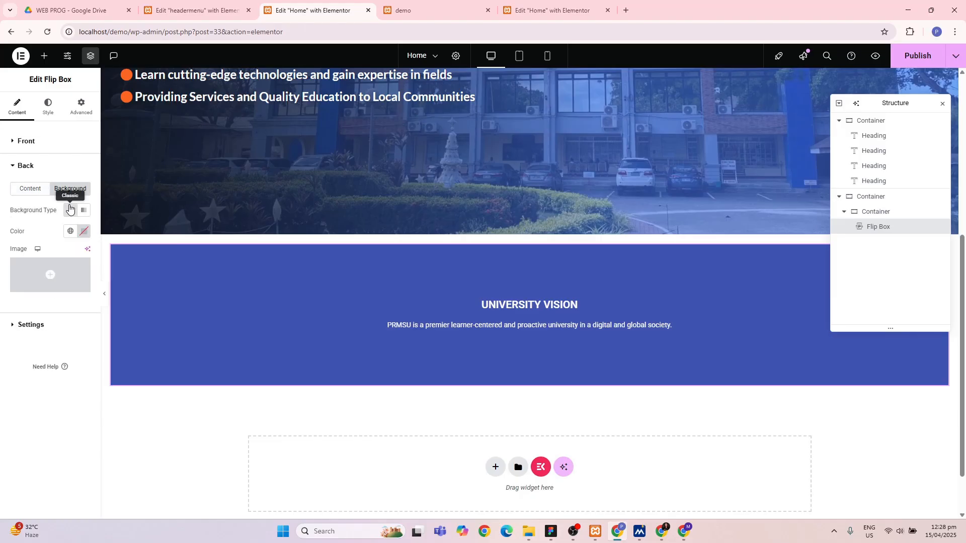
left_click(71, 232)
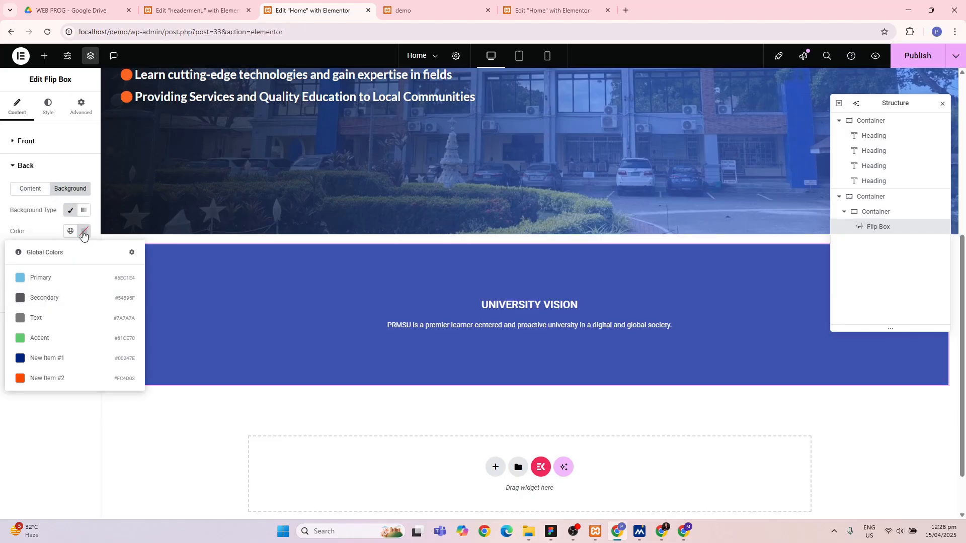
left_click(83, 231)
type("#FFFFFF")
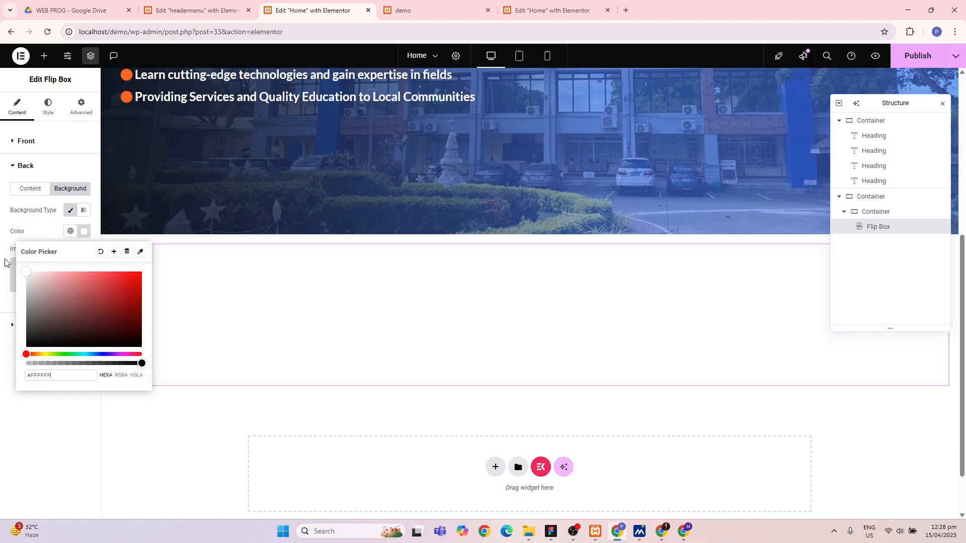
left_click(46, 224)
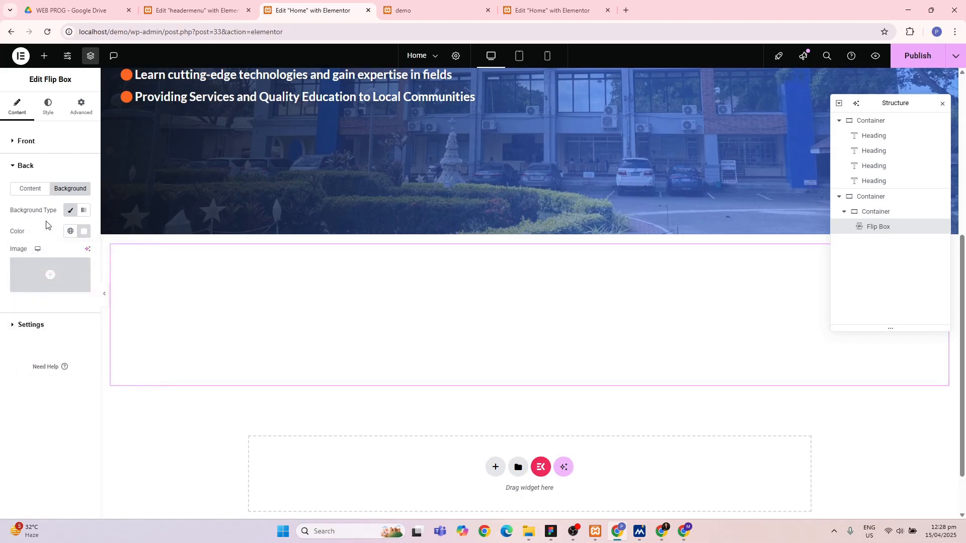
- Set the text color of the title on the flip box's back to #000000
left_click(44, 110)
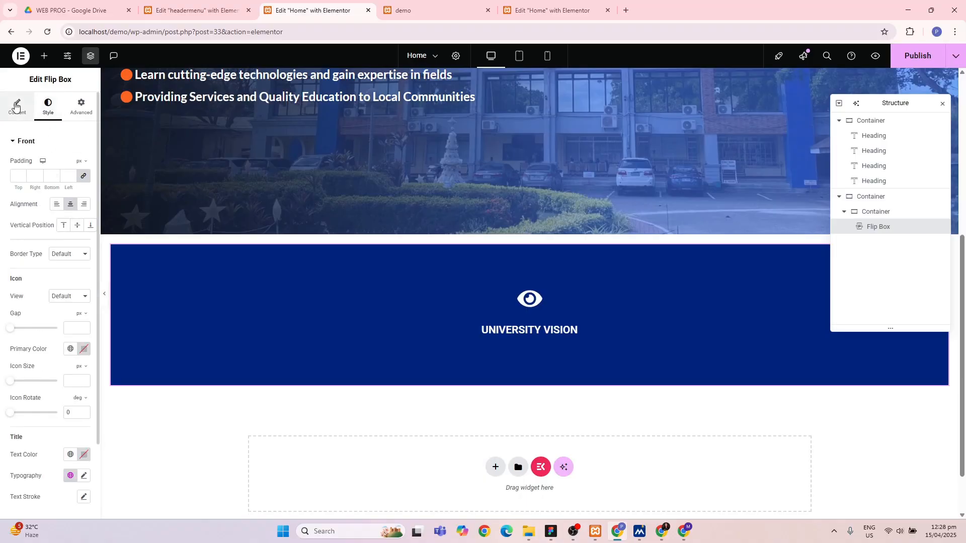
left_click(16, 107)
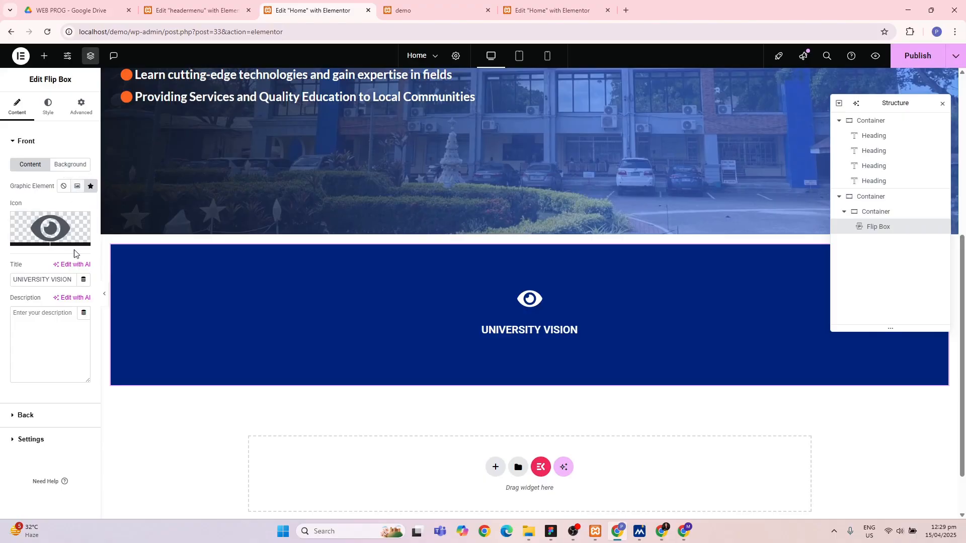
left_click(48, 109)
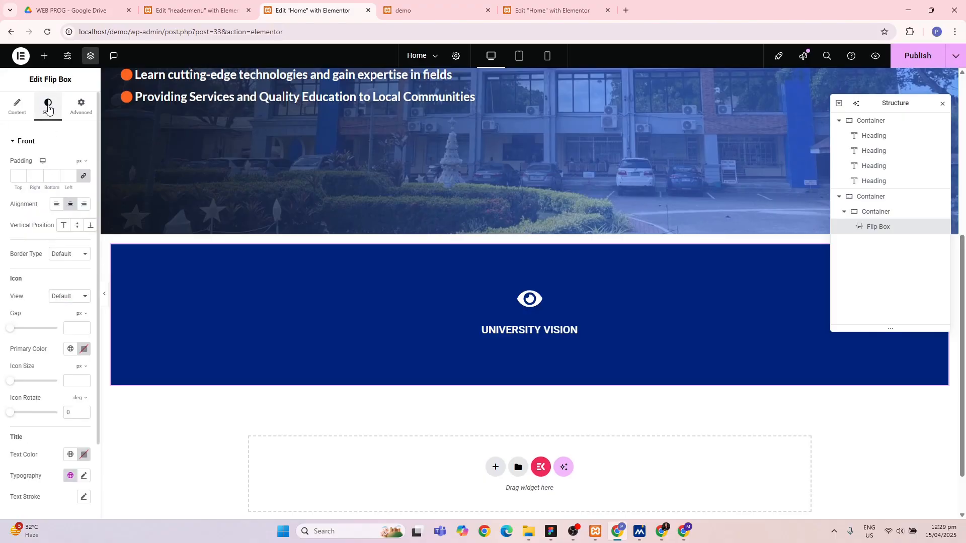
left_click(19, 143)
left_click(16, 170)
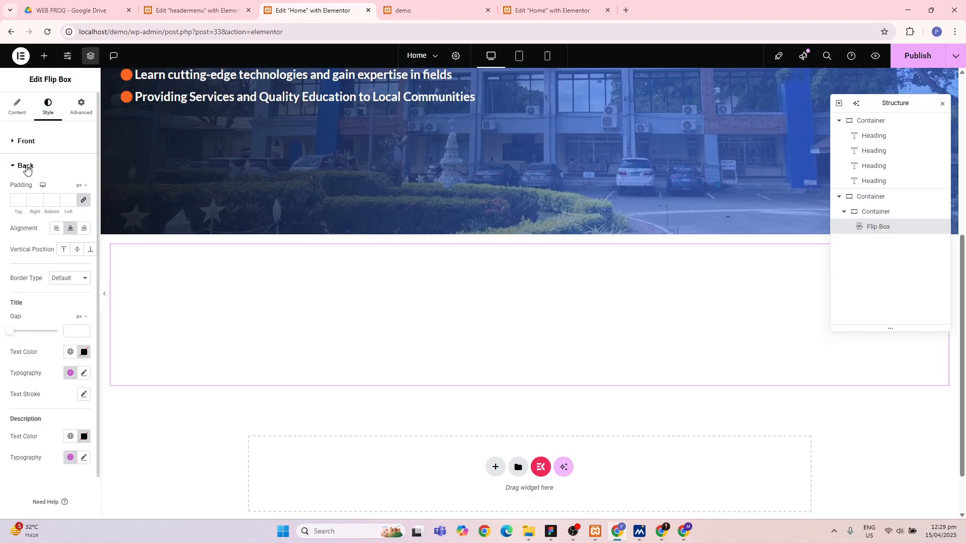
left_click(26, 169)
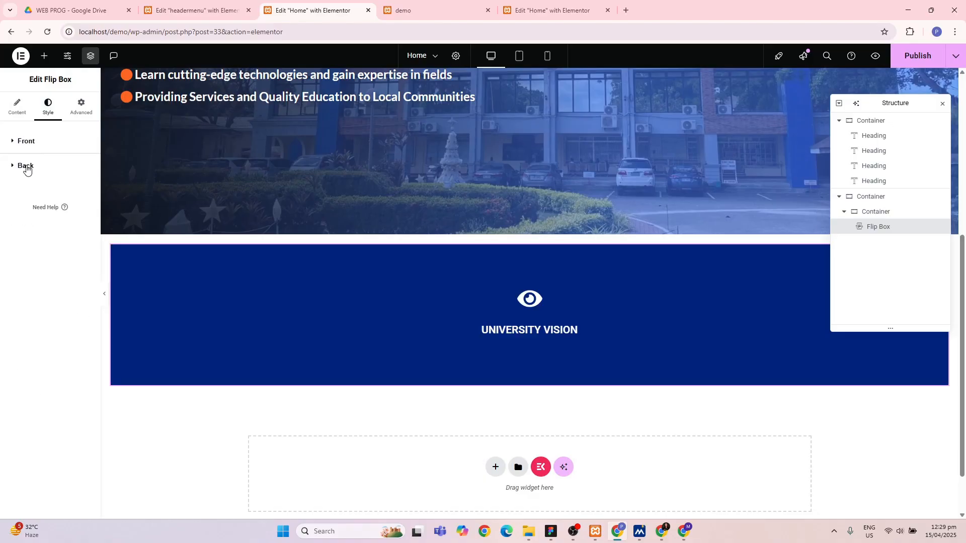
left_click(27, 170)
scroll(72, 274, "down", 1)
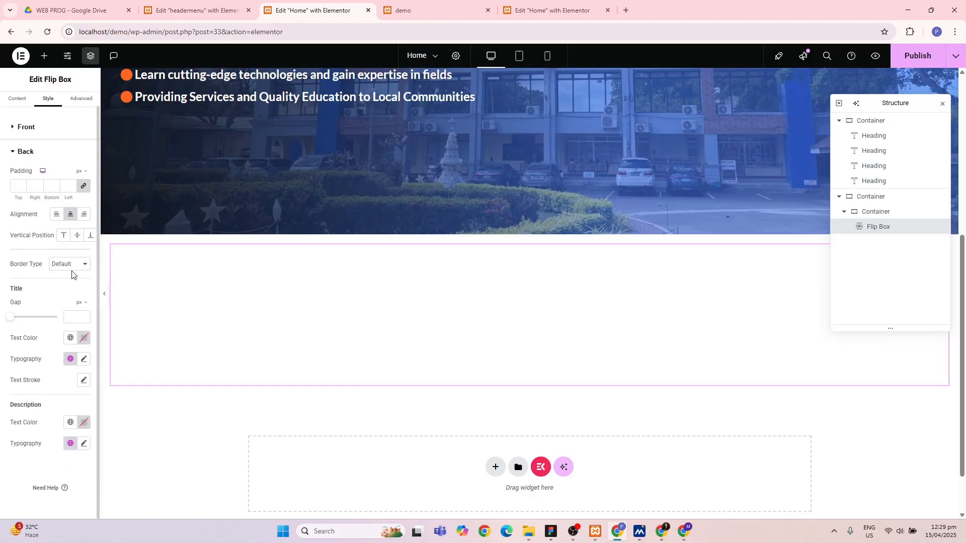
left_click(81, 343)
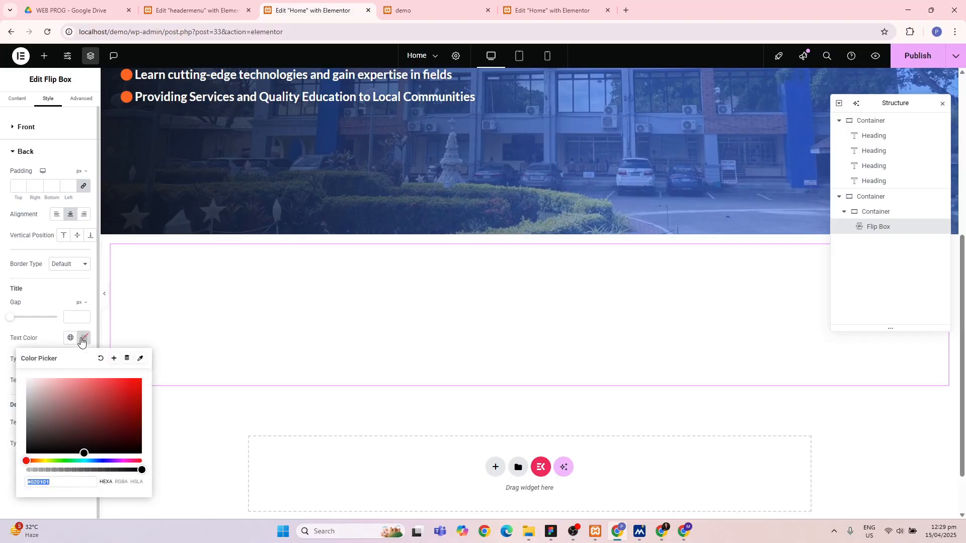
left_click_drag(44, 442, 2, 474)
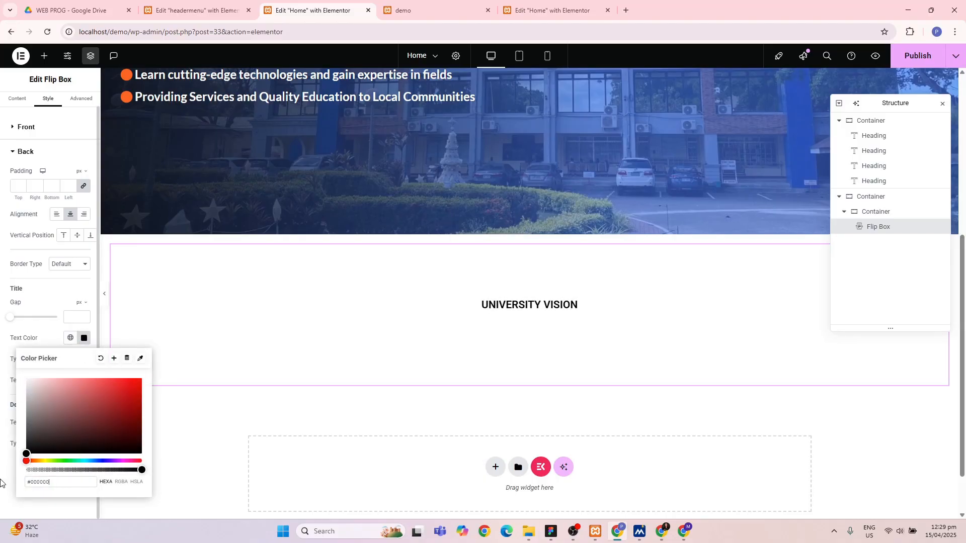
left_click(56, 290)
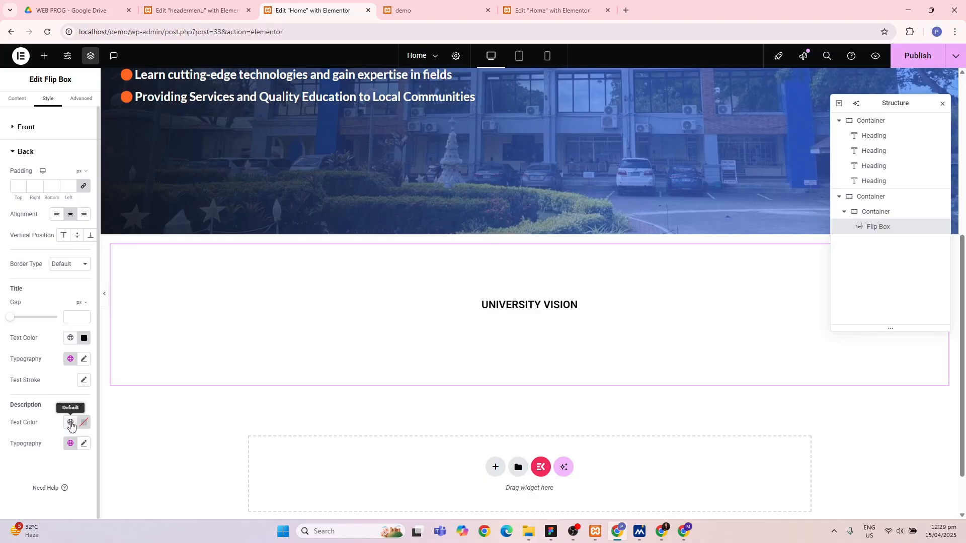
- Set the text color of the description on the flip box's back to #000000 and publish the page
left_click(70, 424)
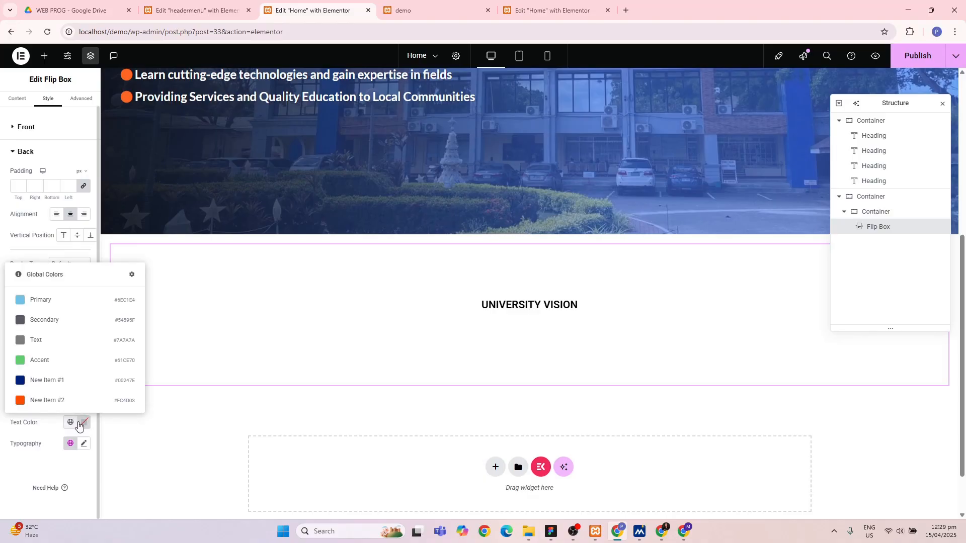
left_click(84, 422)
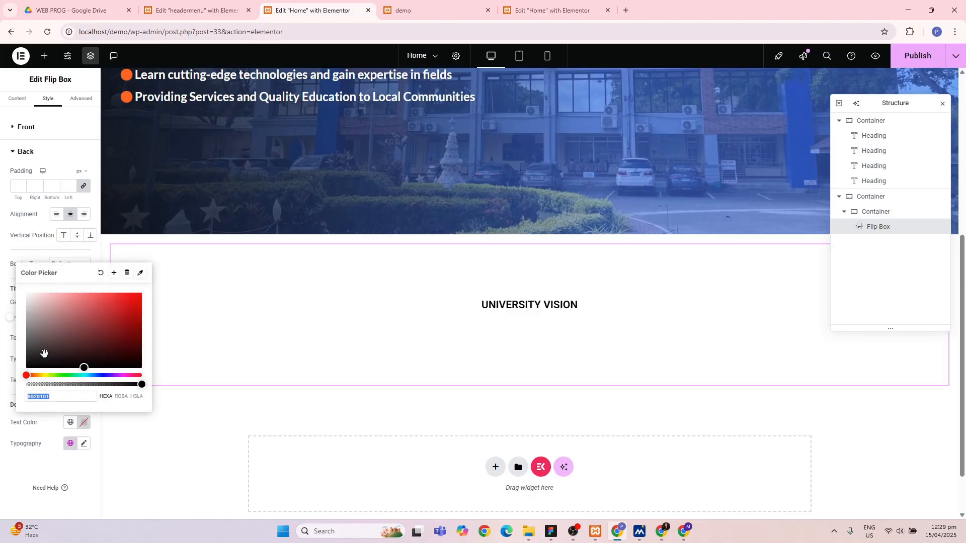
left_click_drag(44, 354, 9, 377)
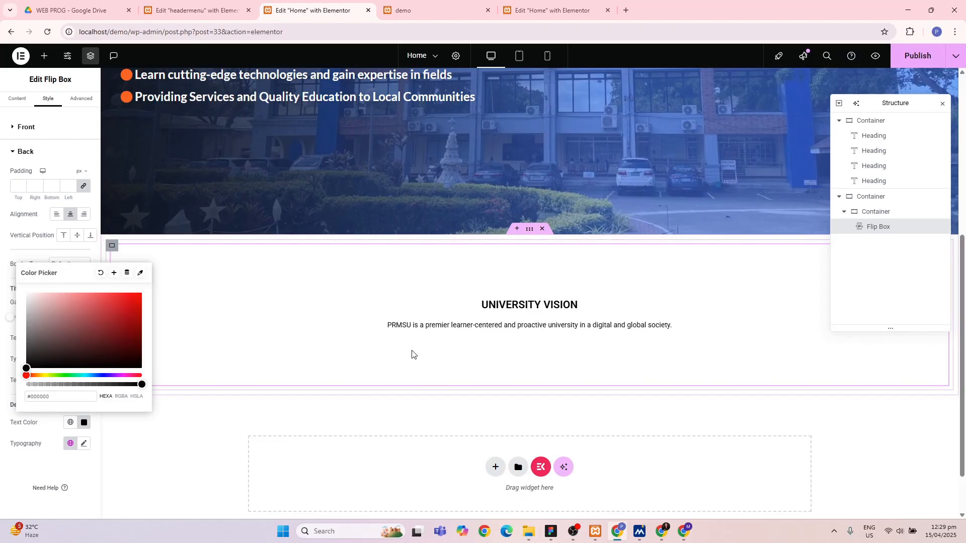
left_click(447, 413)
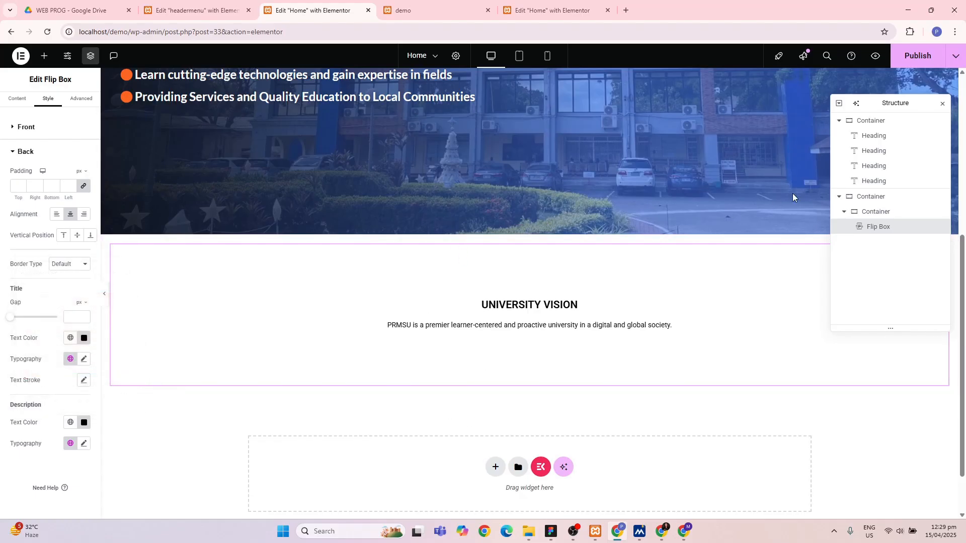
left_click(913, 63)
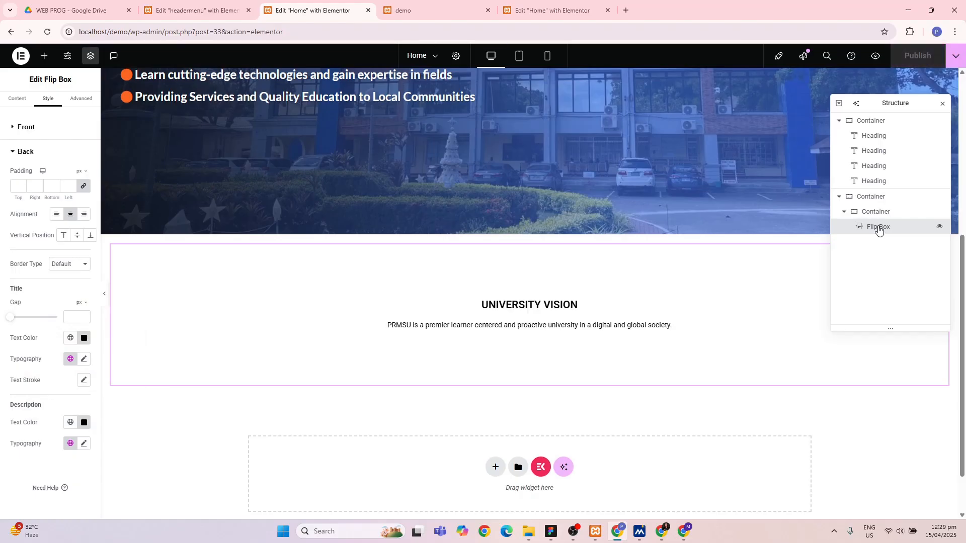
- Duplicate the University Vision flip box three times inside its container to get four flip boxes
right_click(879, 229)
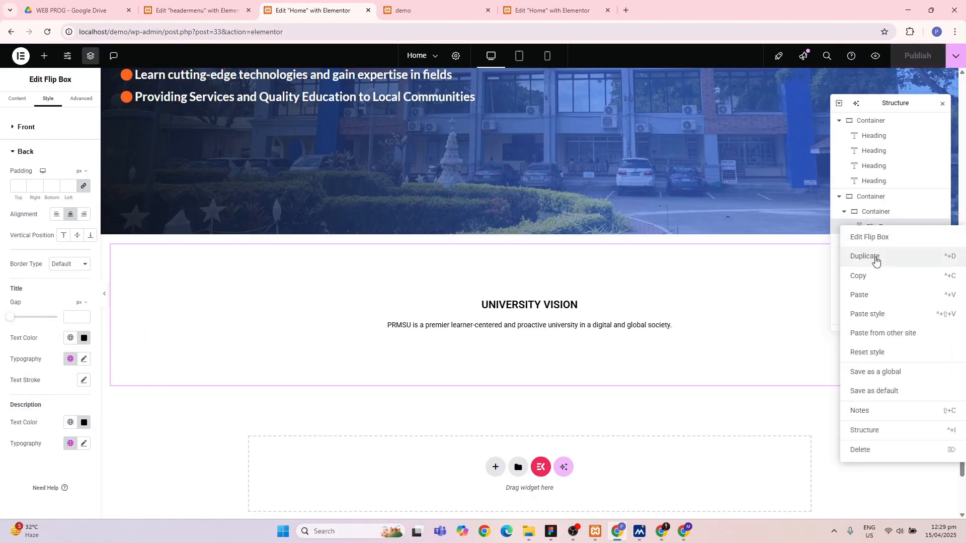
left_click(876, 261)
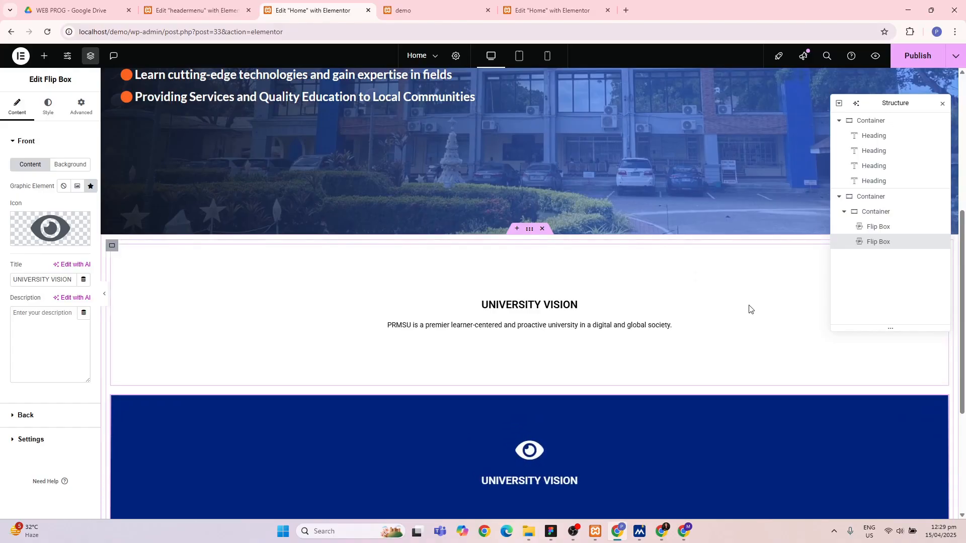
right_click(886, 245)
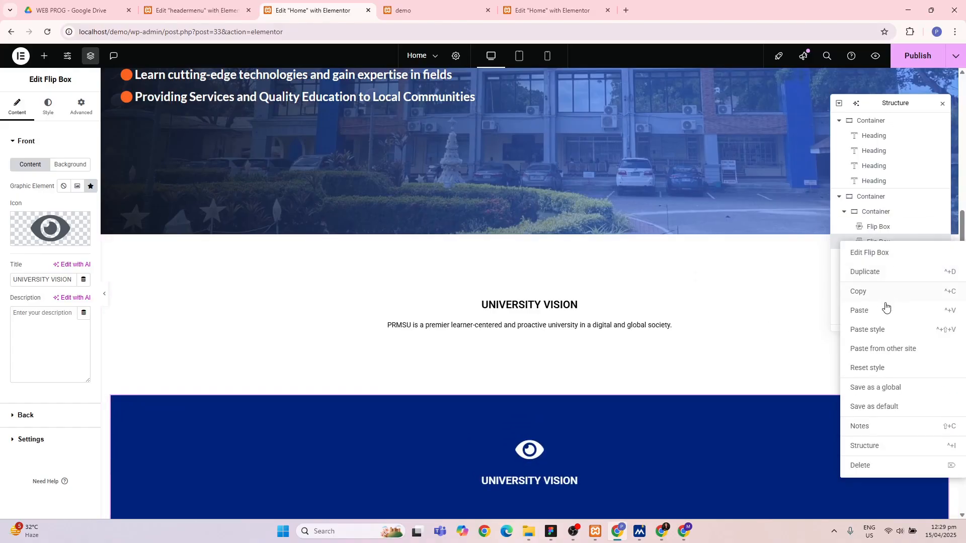
left_click(879, 273)
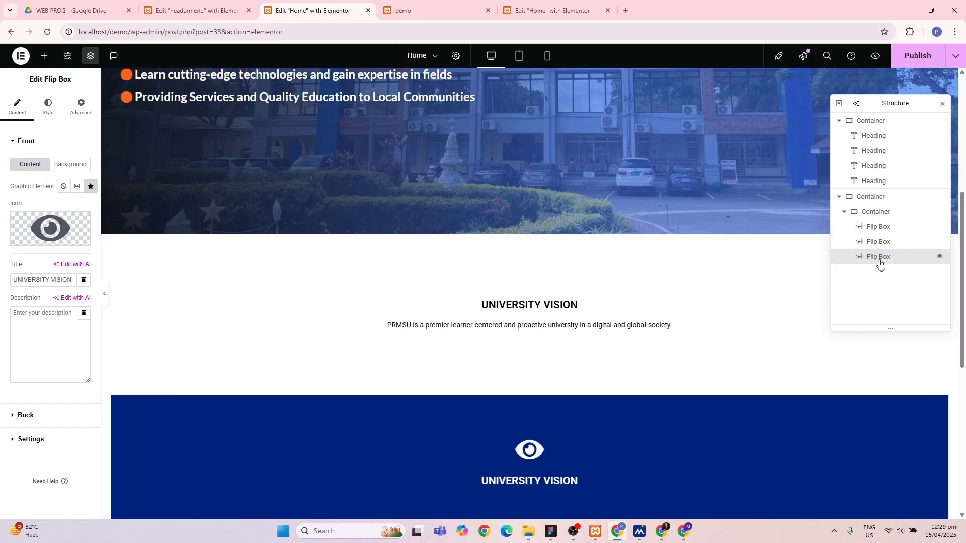
right_click(881, 258)
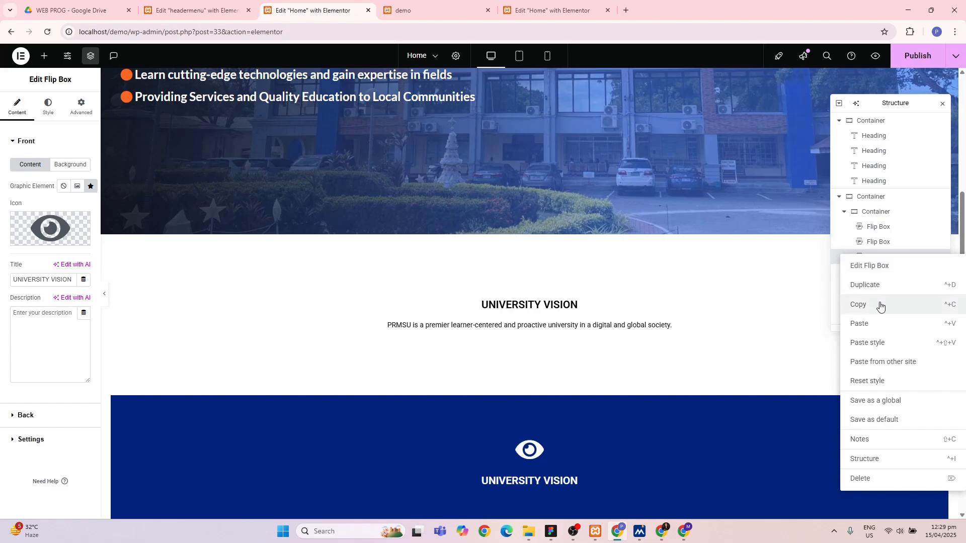
left_click(877, 284)
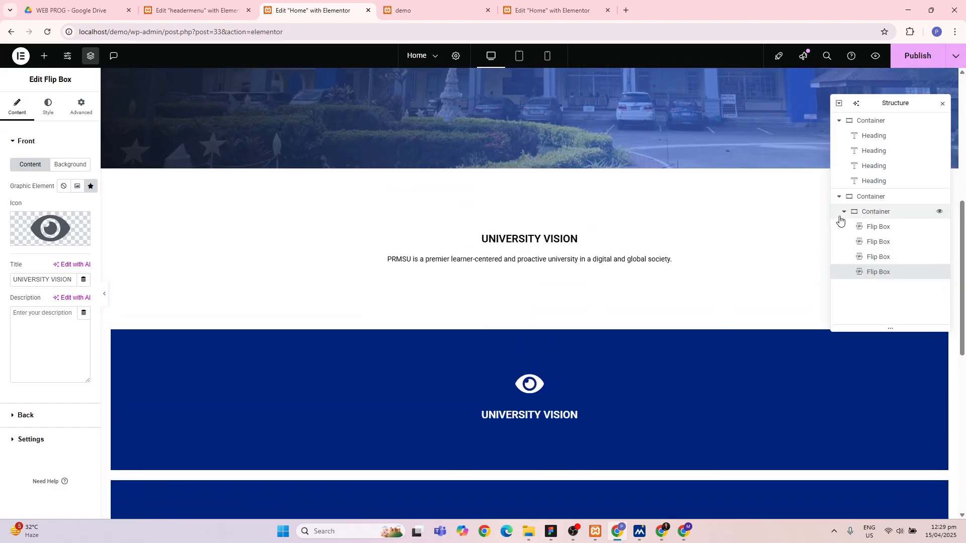
- Set the direction of the inner container holding the flip boxes to a horizontal row and publish the page
left_click(869, 212)
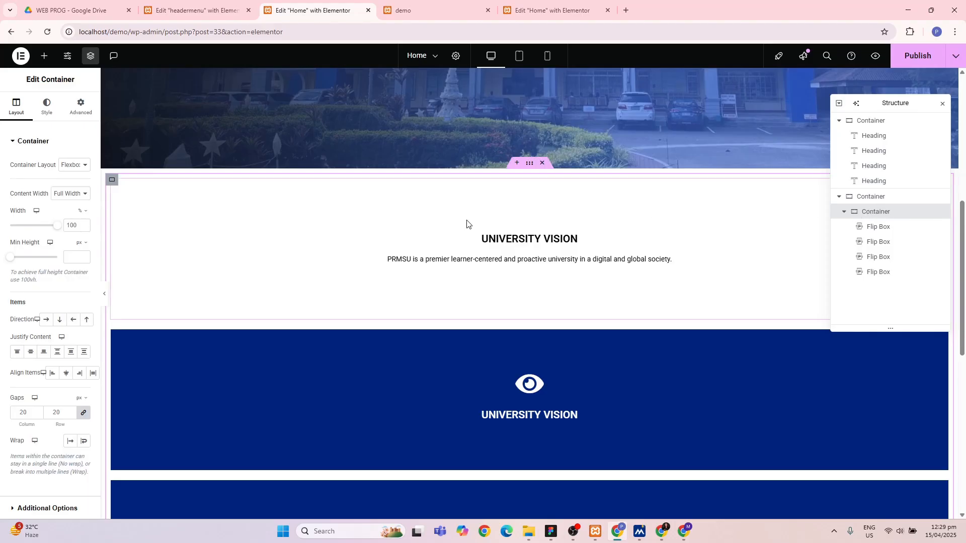
left_click(48, 321)
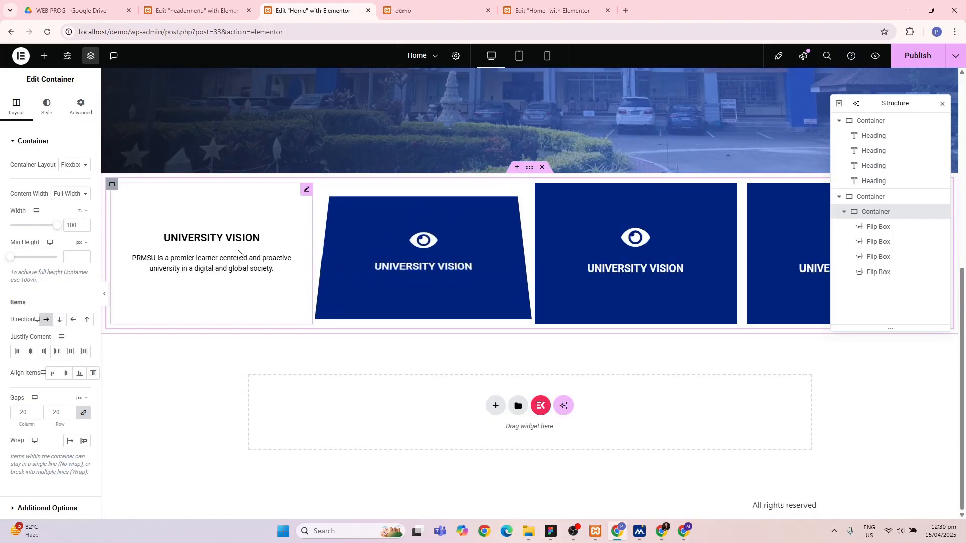
left_click(928, 59)
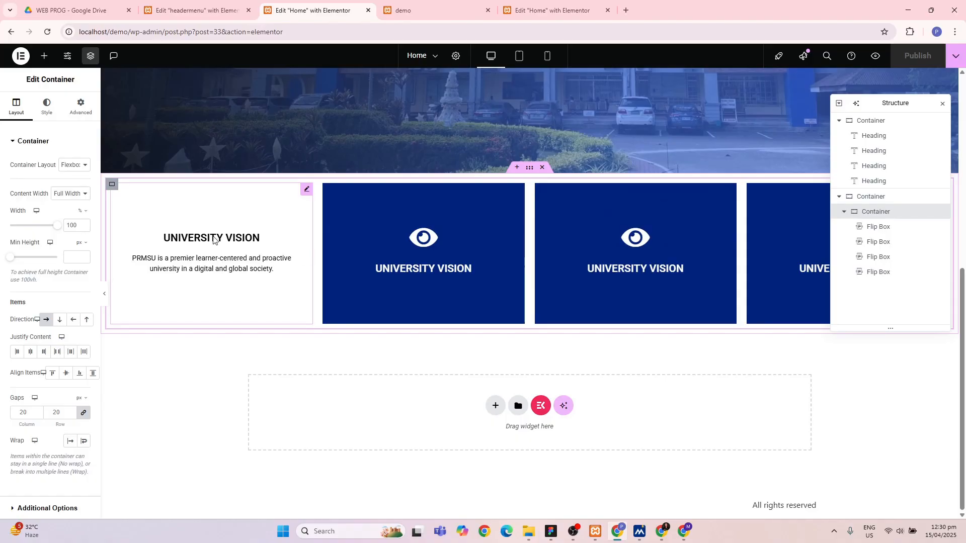
- Set the border radius of the first flip box to 10 px
left_click(138, 205)
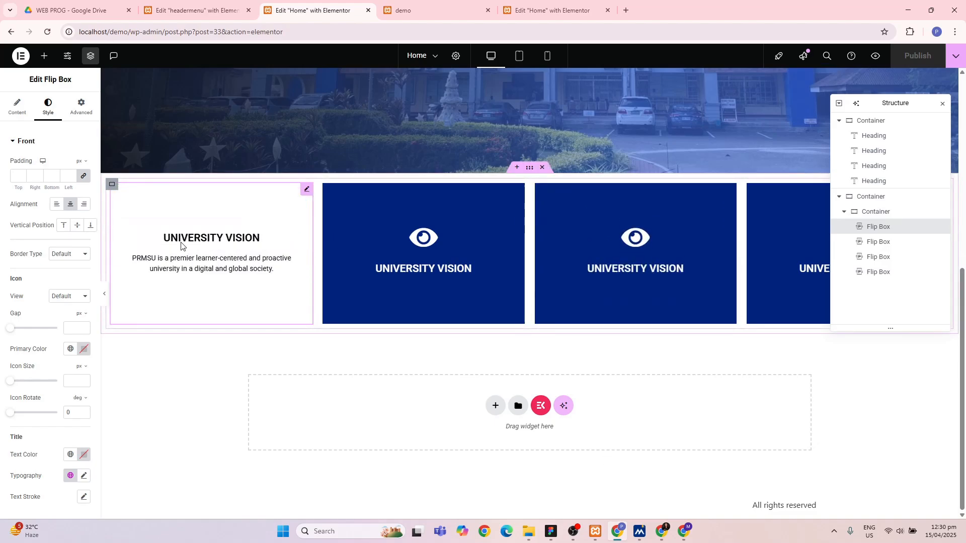
left_click(83, 254)
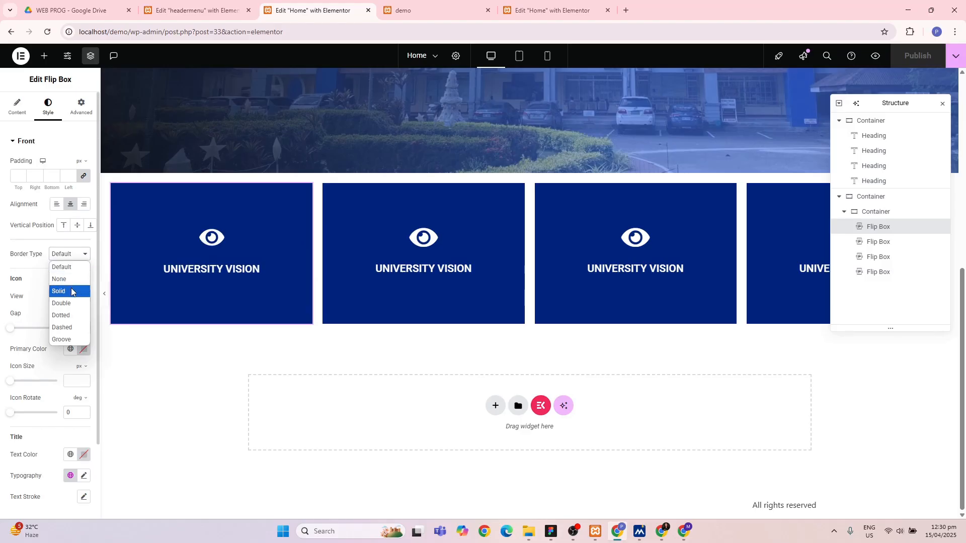
left_click(73, 257)
scroll(73, 256, "down", 1)
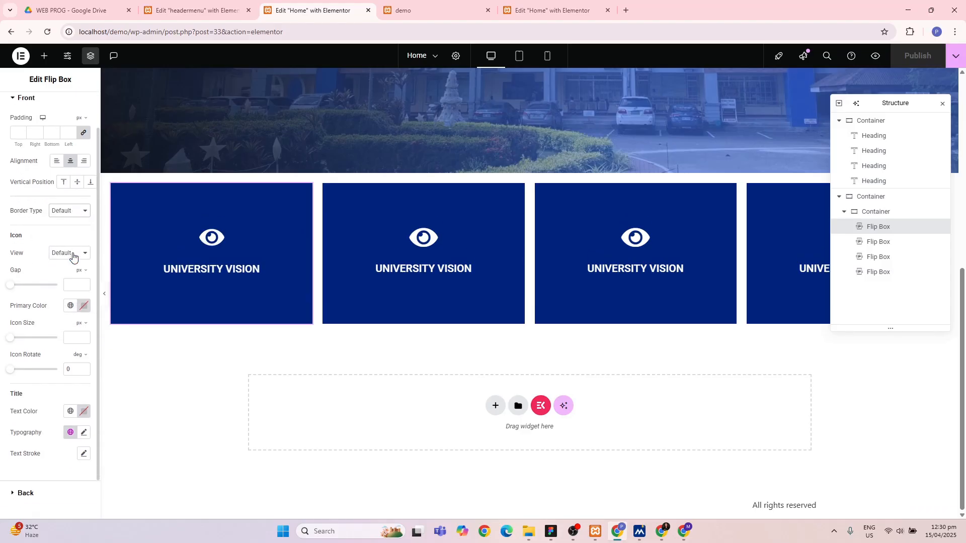
scroll(73, 256, "down", 1)
scroll(73, 256, "up", 2)
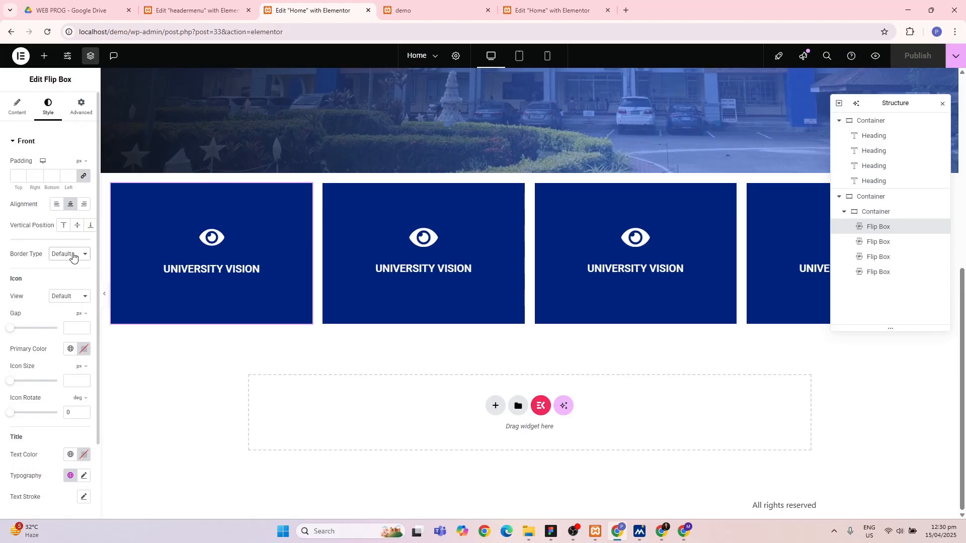
left_click(17, 107)
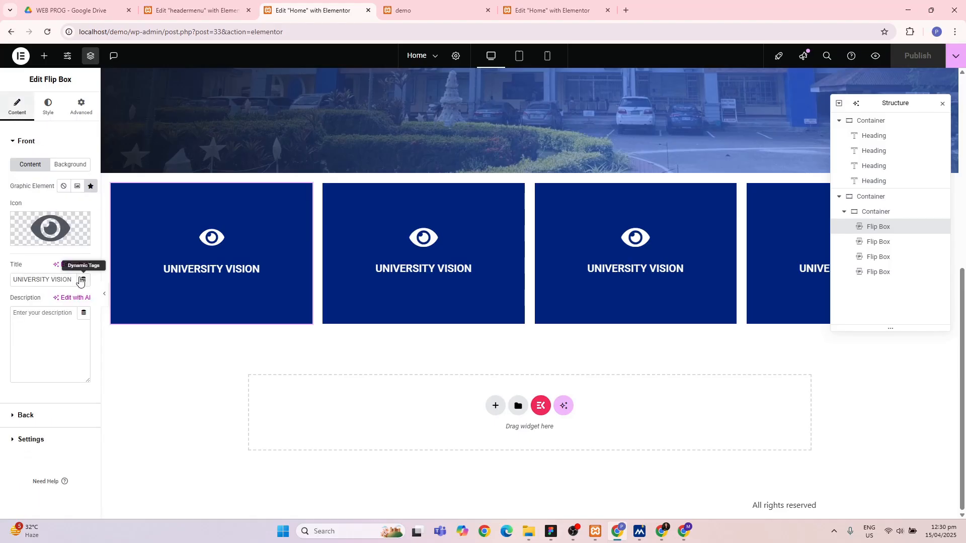
left_click(17, 439)
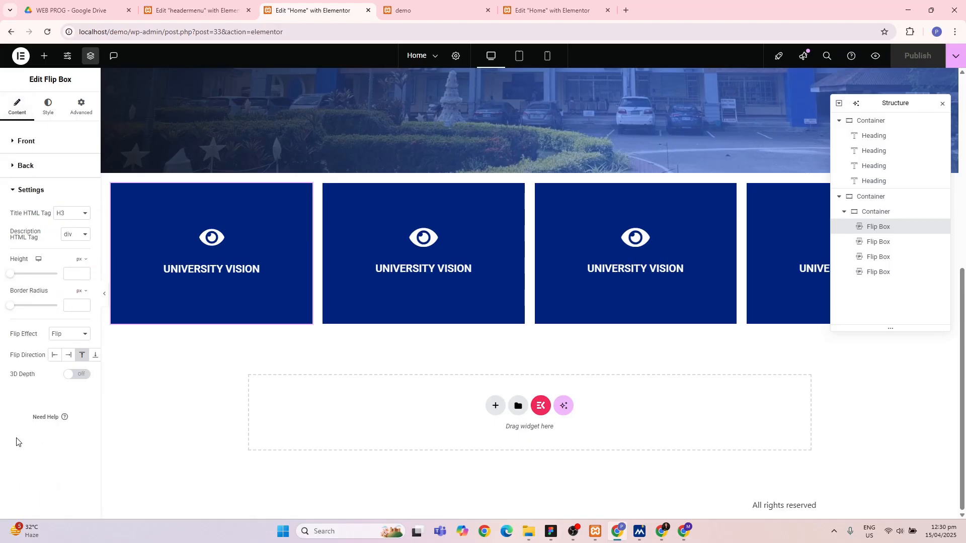
left_click(74, 306)
type("10")
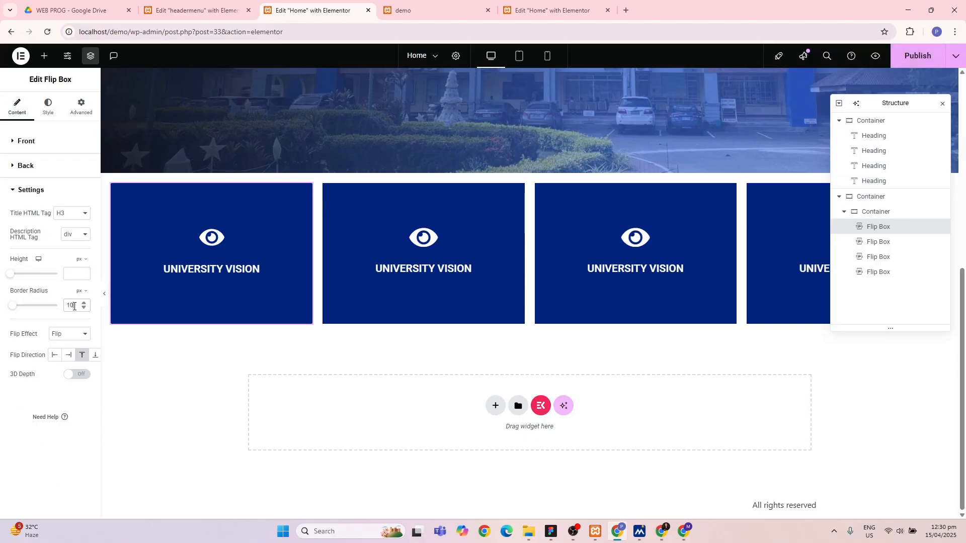
- Set the border radius of the second, third and fourth flip boxes to 10 px
left_click(371, 255)
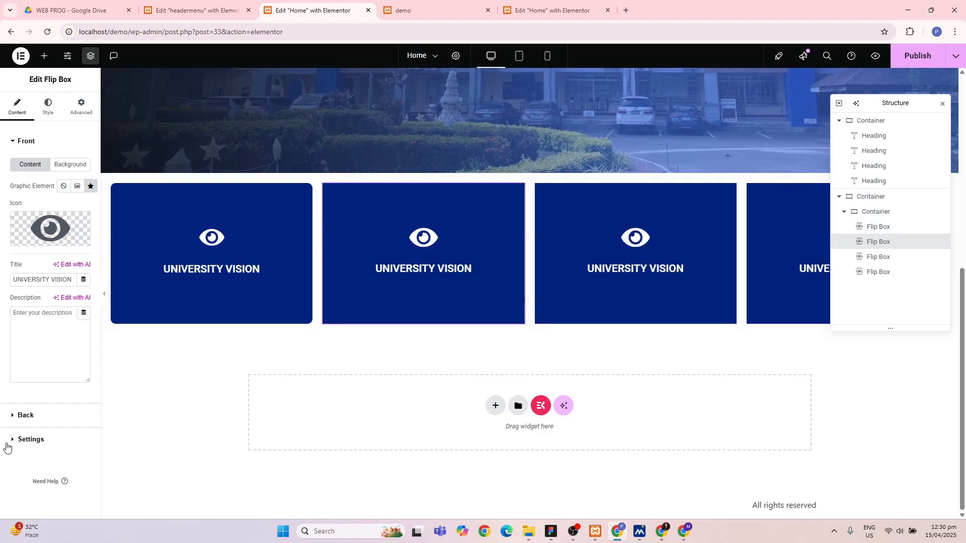
left_click(15, 439)
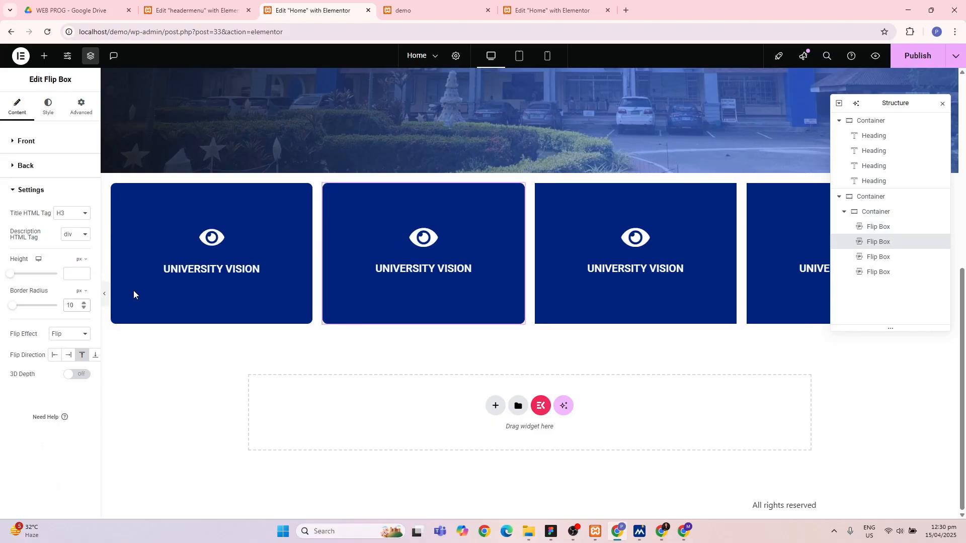
left_click(579, 278)
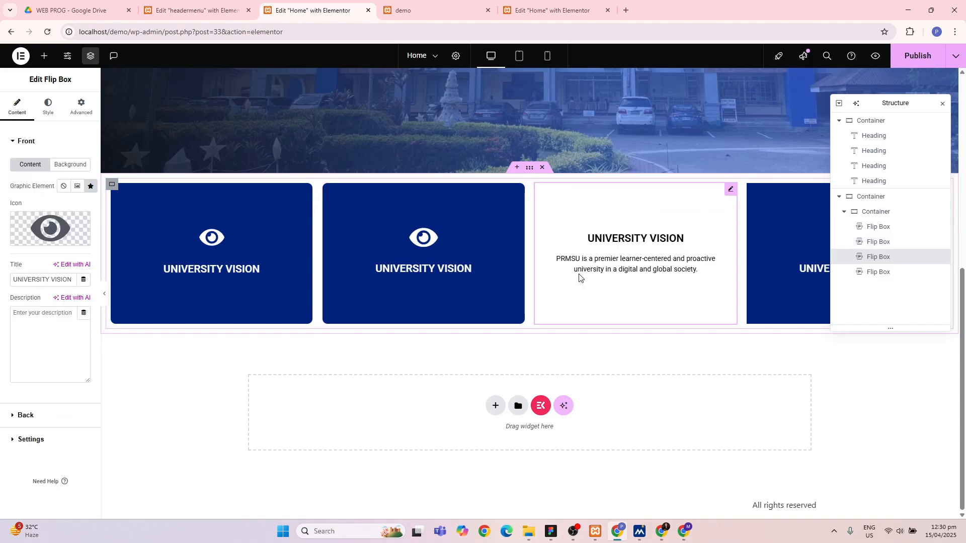
left_click(27, 439)
left_click(71, 307)
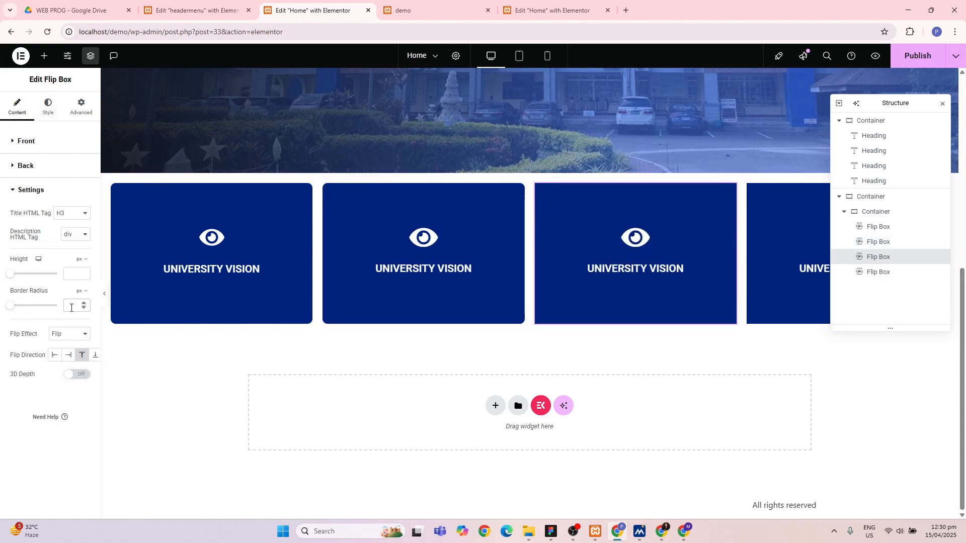
type("10")
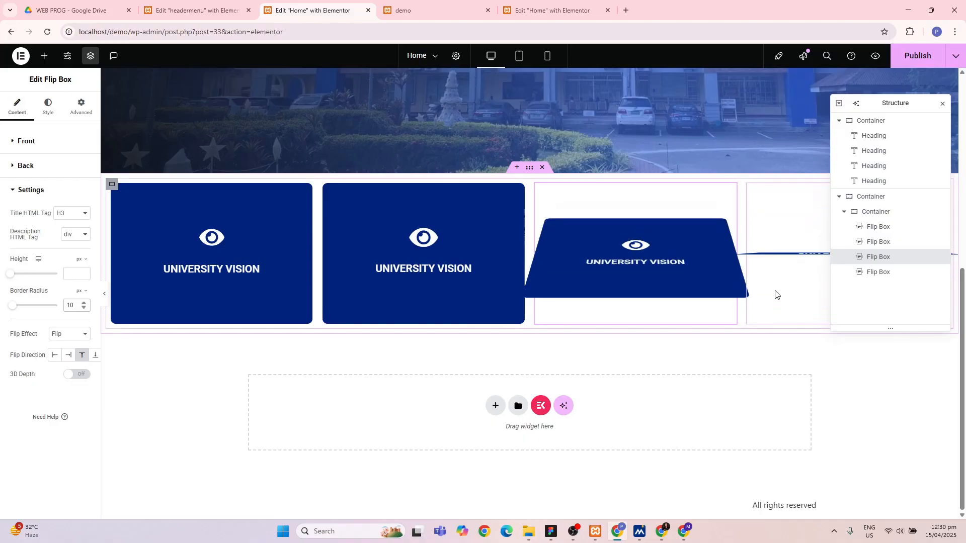
left_click(775, 293)
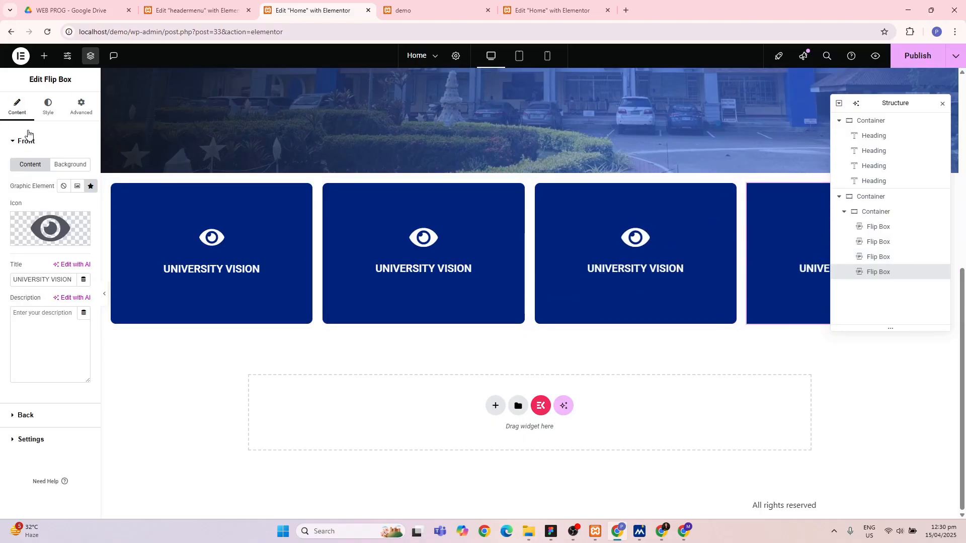
left_click(18, 441)
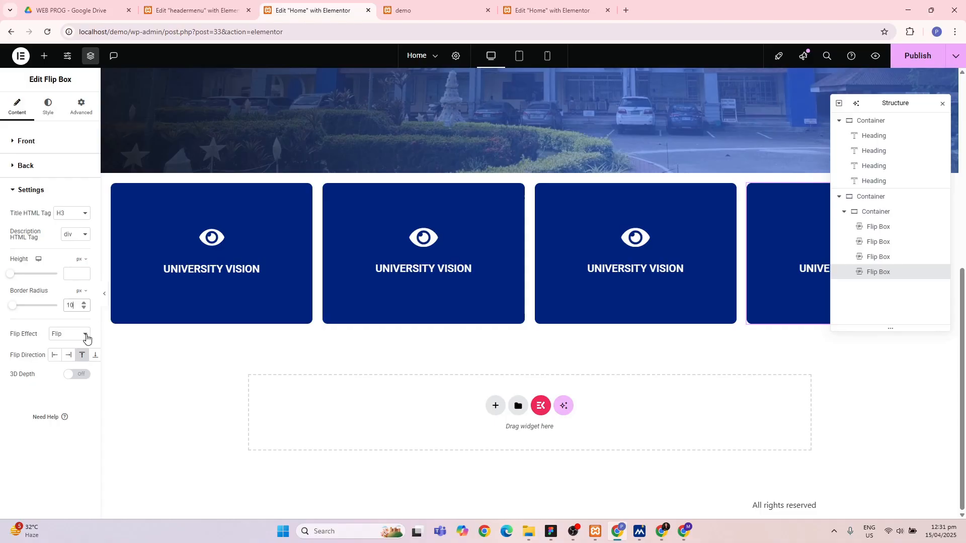
- Try the Slide, Push, Zoom In, Zoom Out and Fade effects on the fourth flip box, and set its flip effect back to Flip
left_click(81, 335)
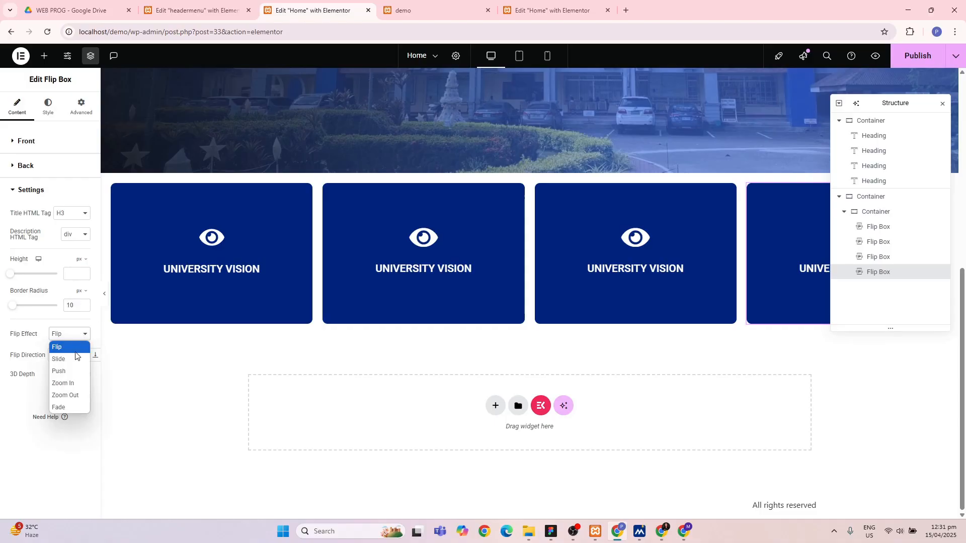
left_click(73, 358)
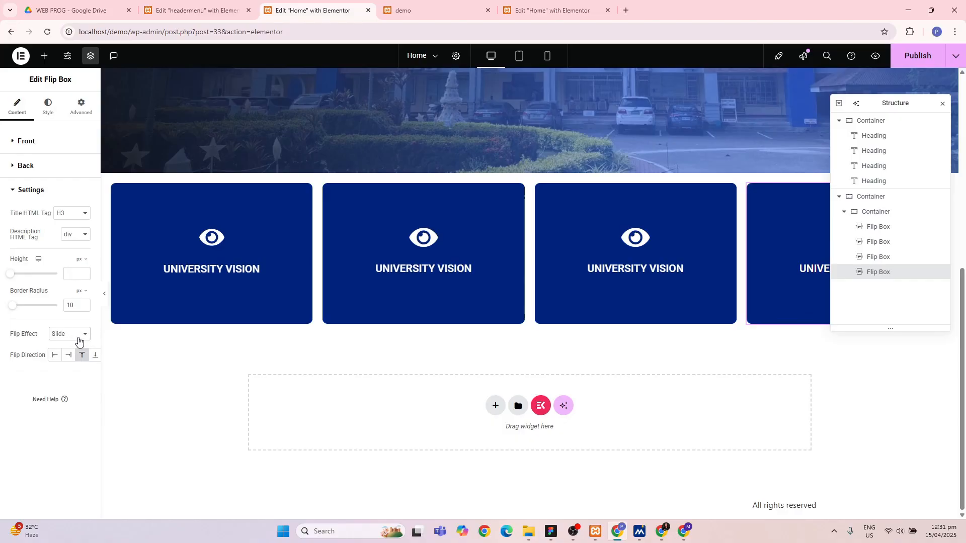
left_click(79, 336)
left_click(73, 371)
left_click(73, 336)
left_click(71, 381)
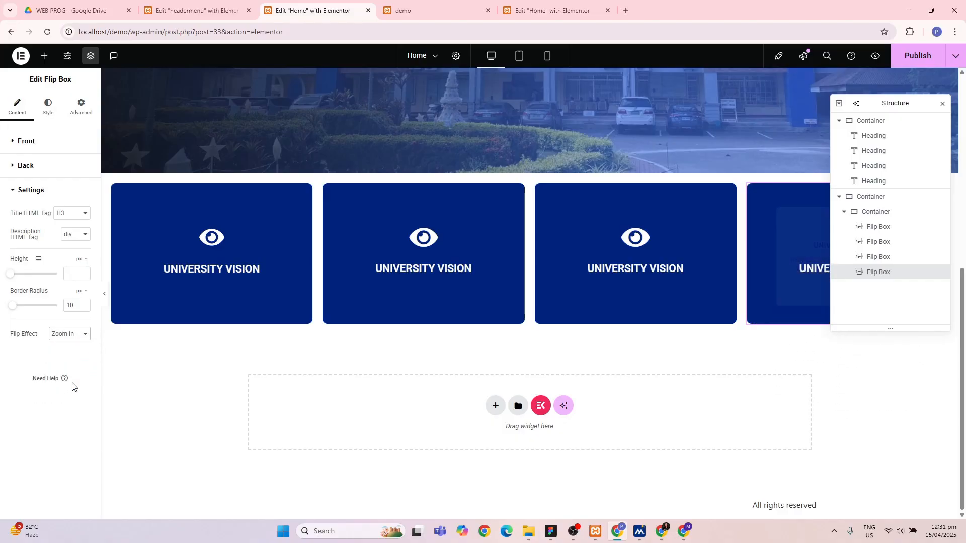
left_click(80, 335)
left_click(69, 395)
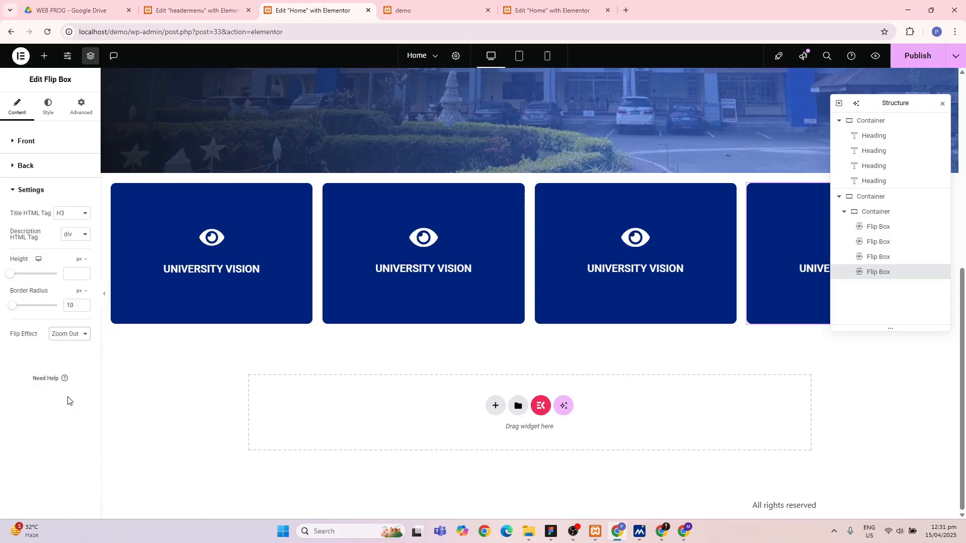
left_click(78, 336)
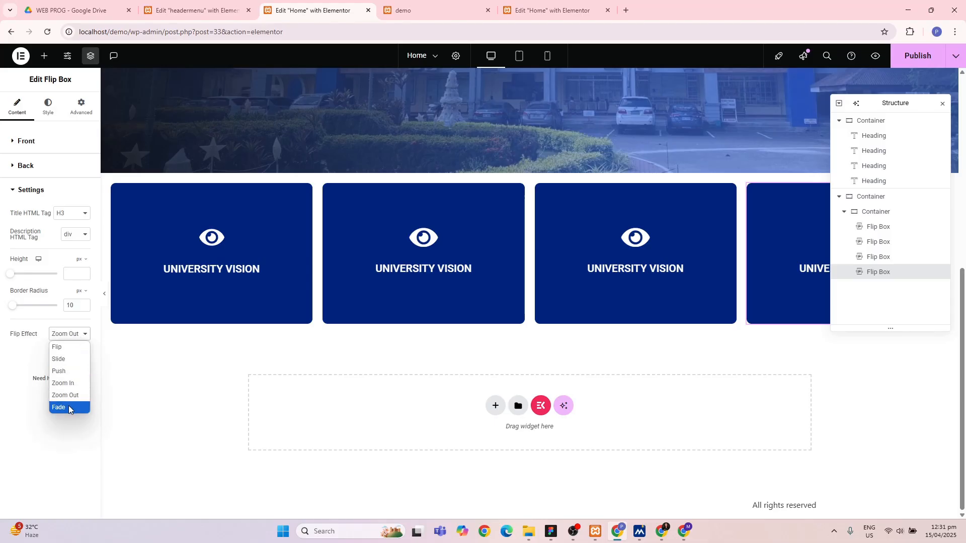
left_click(69, 405)
left_click(83, 335)
left_click(81, 347)
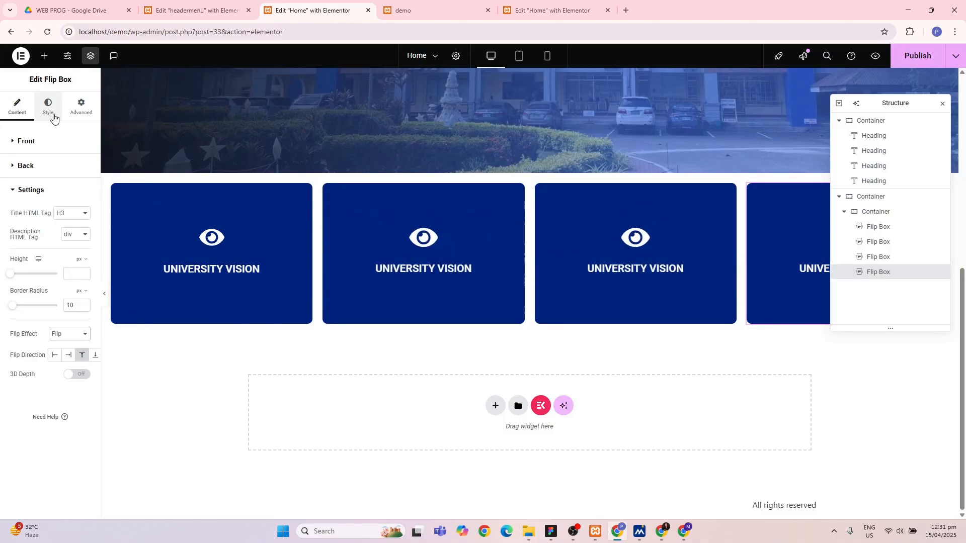
left_click(53, 118)
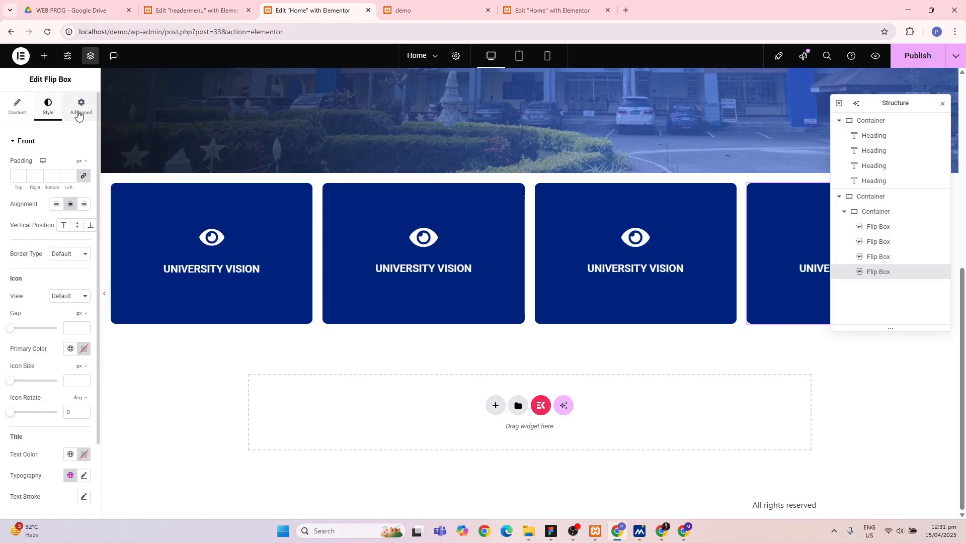
left_click(79, 115)
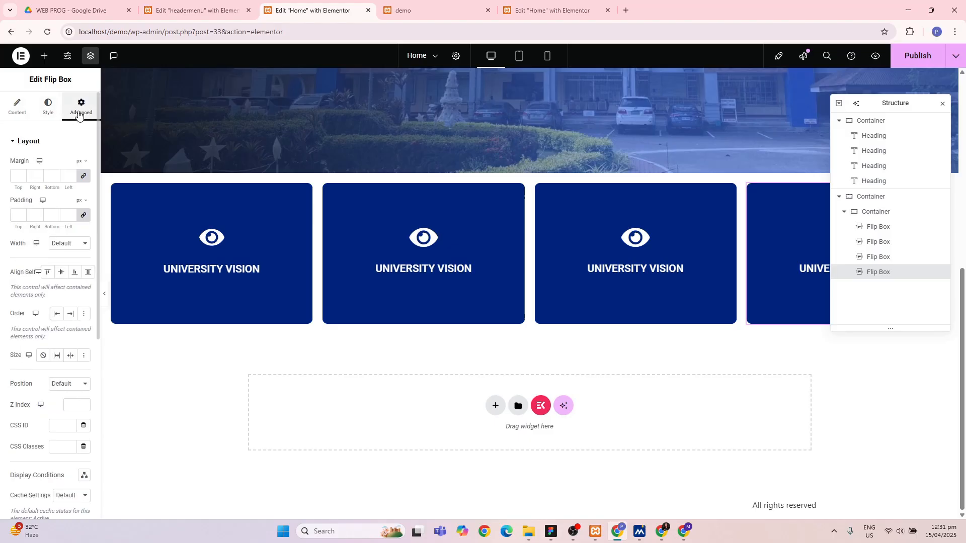
- Change the front title of the second flip box to UNIVERSITY MISSION
mouse_move(413, 255)
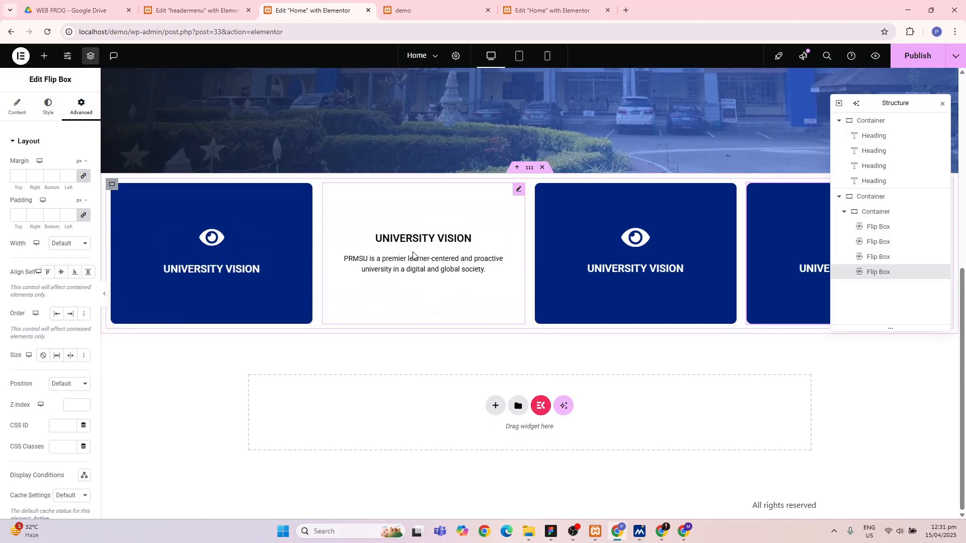
left_click(390, 249)
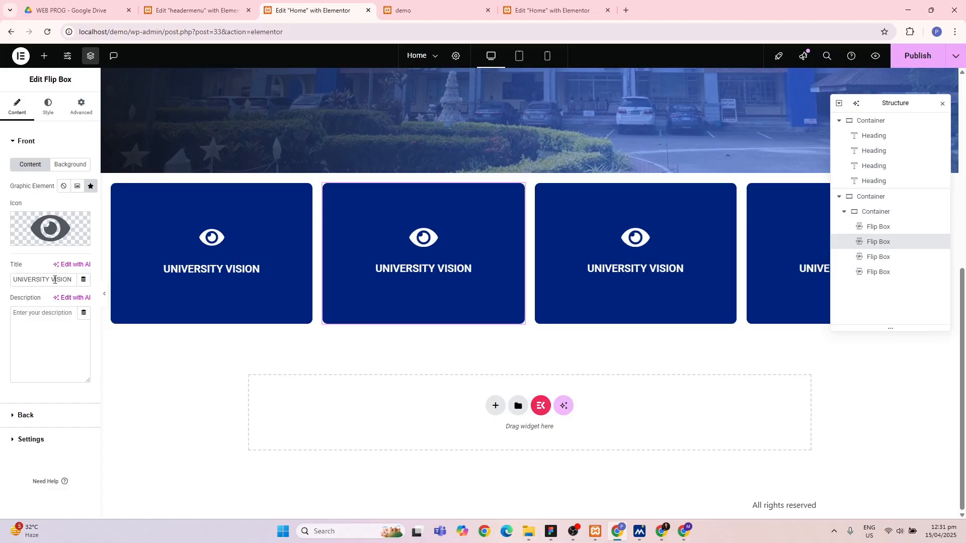
double_click(51, 280)
type(",ISSI")
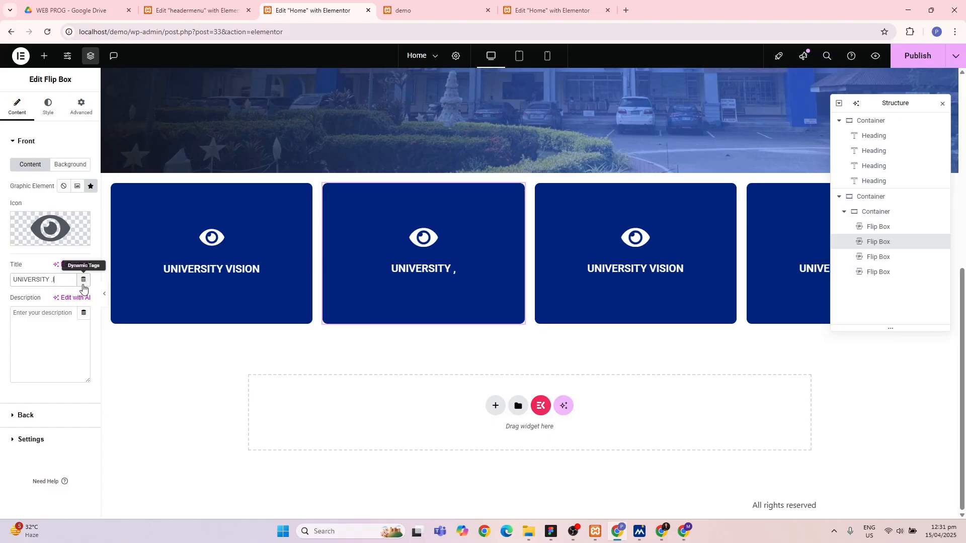
key("BackSpace")
key("BackSpace")
key("BackSpace")
key("BackSpace")
key("BackSpace")
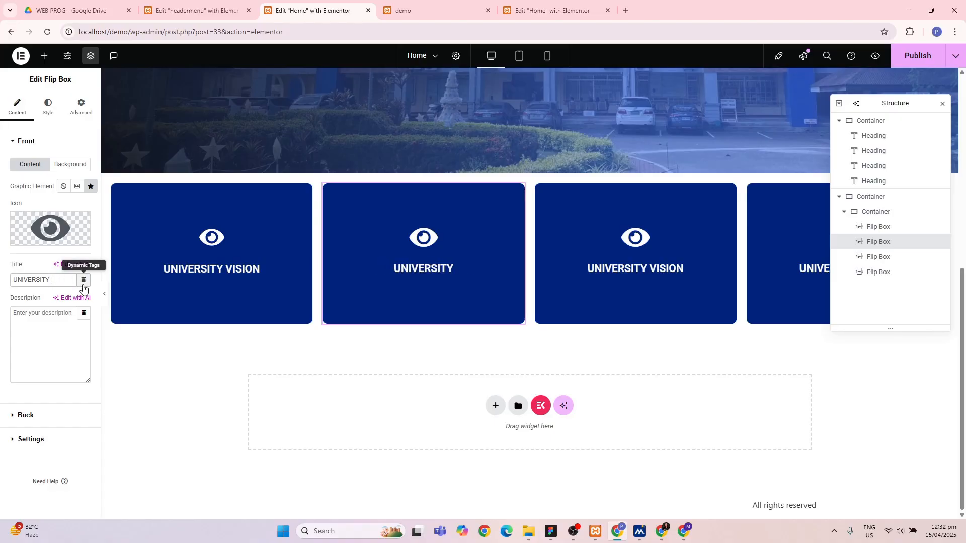
type("MISSION")
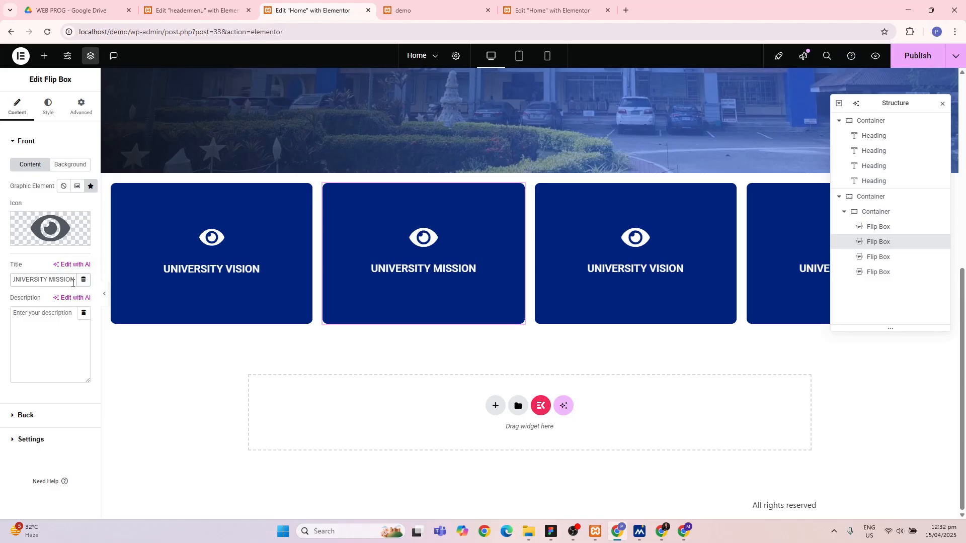
- Search the icon library for a front icon for the University Mission flip box, filtering by MISS and by ARROW
left_click(583, 245)
left_click(378, 260)
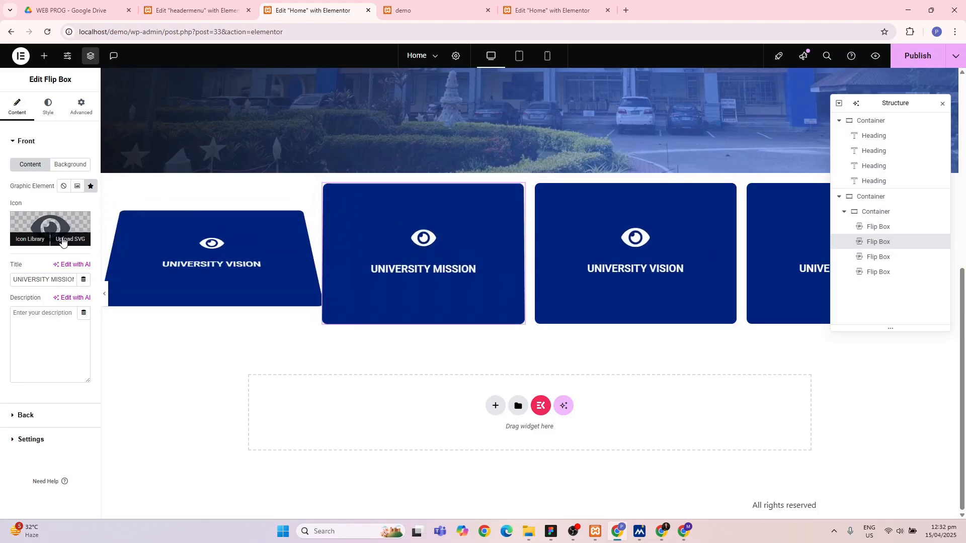
left_click(41, 241)
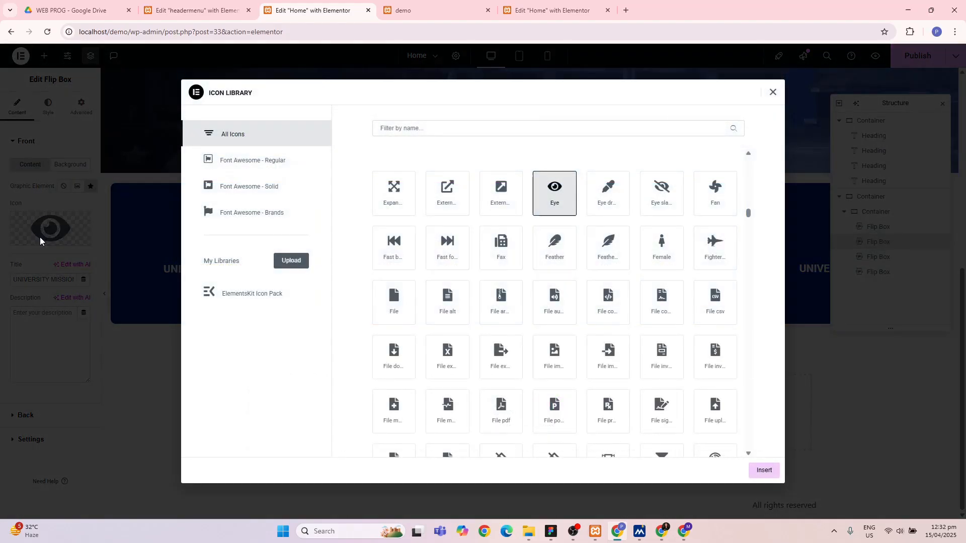
left_click(418, 129)
type("MISS")
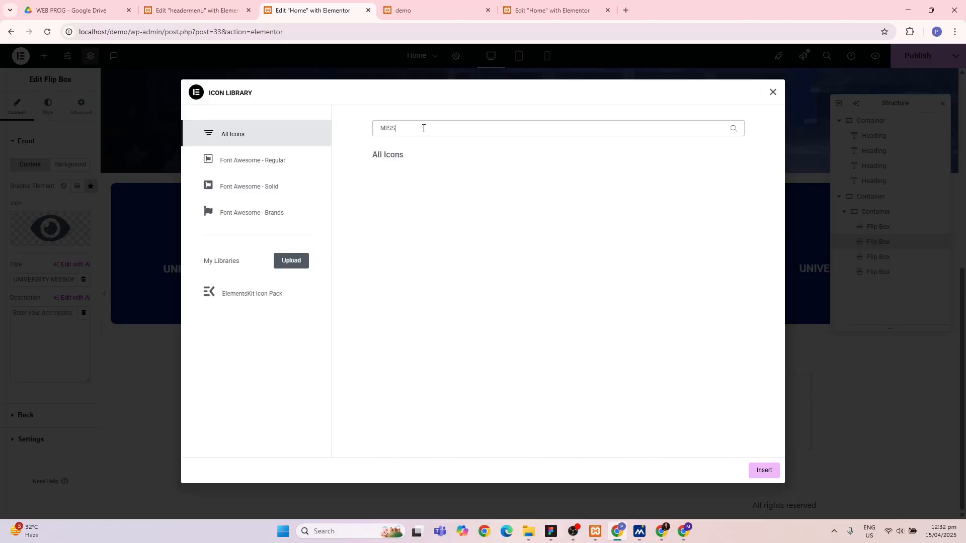
key("BackSpace")
key("BackSpace")
key("BackSpace")
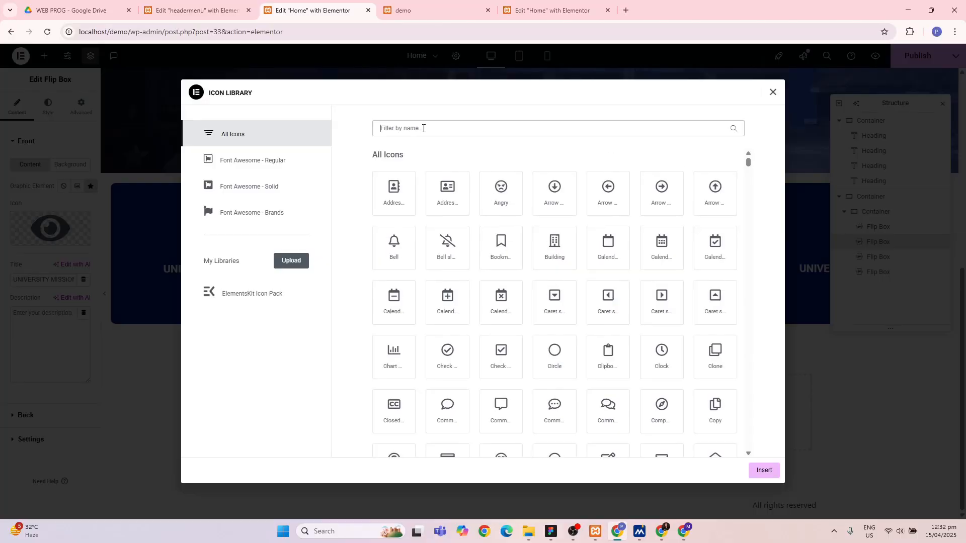
type("ARRO")
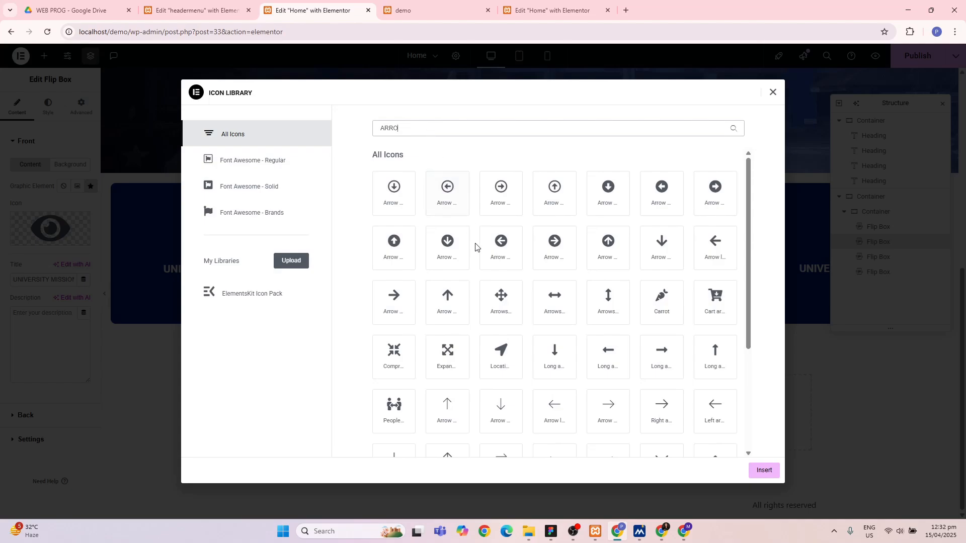
scroll(477, 246, "down", 1)
scroll(476, 246, "up", 1)
scroll(475, 246, "up", 1)
type("W")
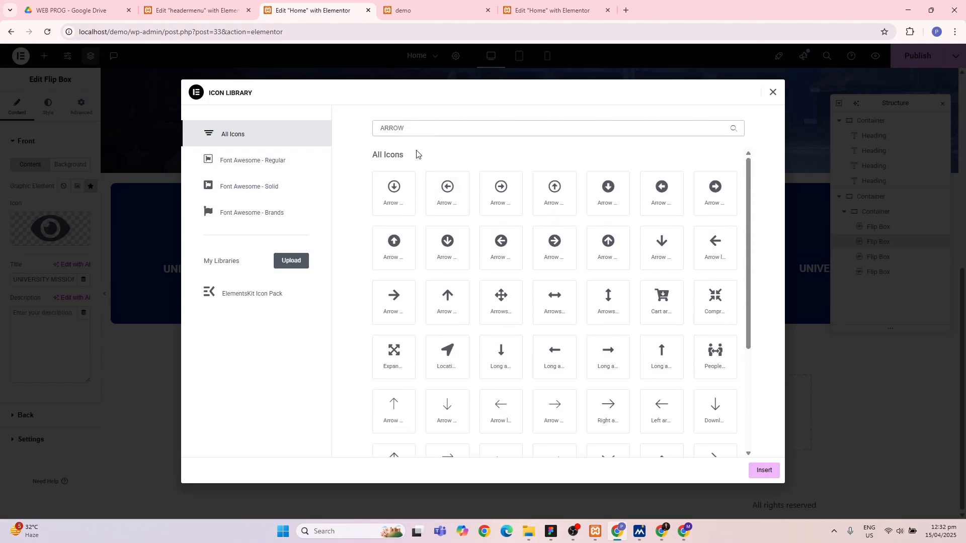
scroll(482, 366, "down", 3)
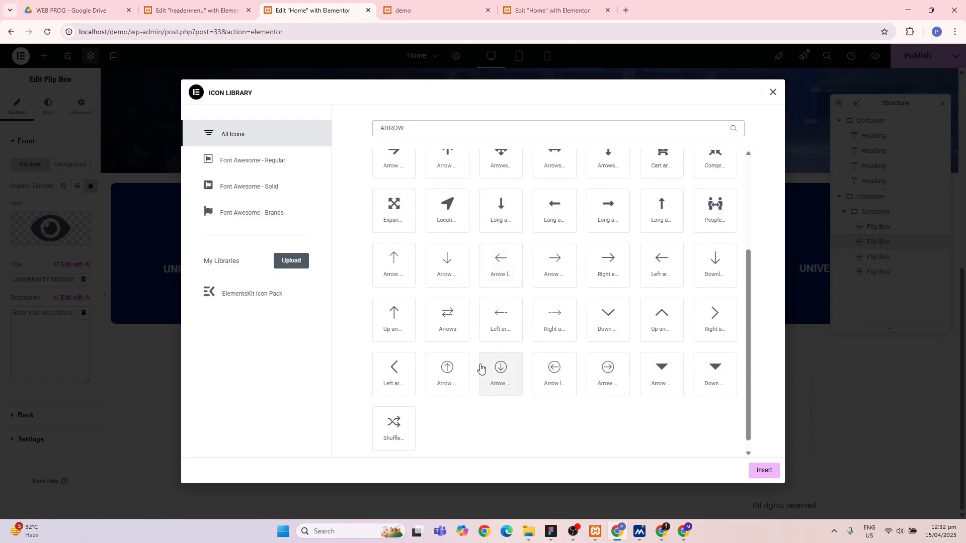
scroll(480, 368, "down", 1)
scroll(481, 368, "up", 3)
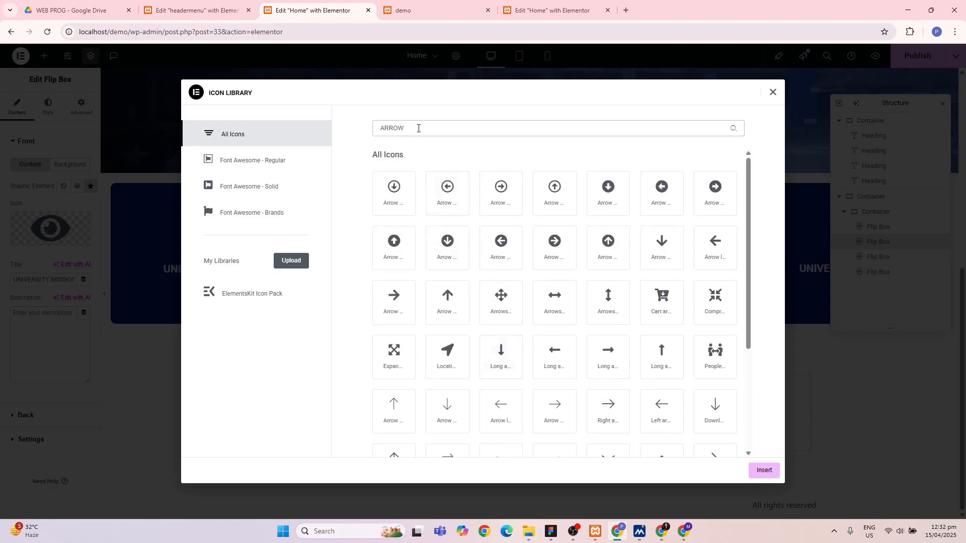
- Try the icon library filters MISSIO and HU for the mission icon, clearing the filter after each one
left_click_drag(417, 122, 356, 138)
type("MI")
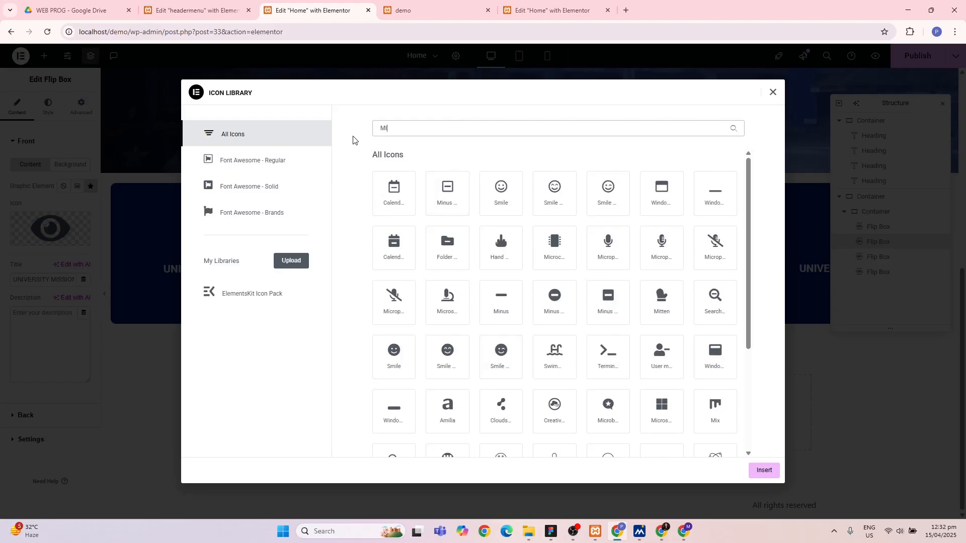
type("SSIO")
key("BackSpace")
key("BackSpace")
key("BackSpace")
key("BackSpace")
key("BackSpace")
key("BackSpace")
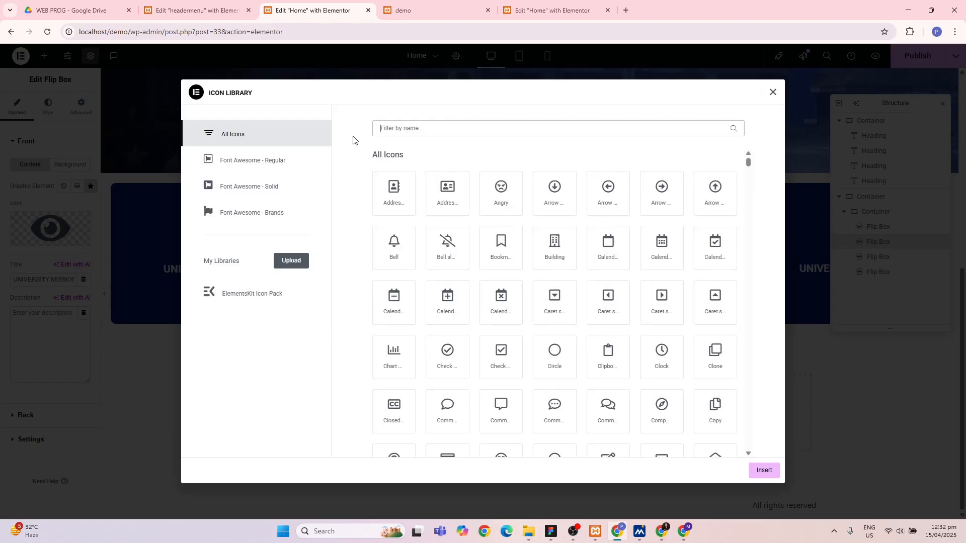
type("HU")
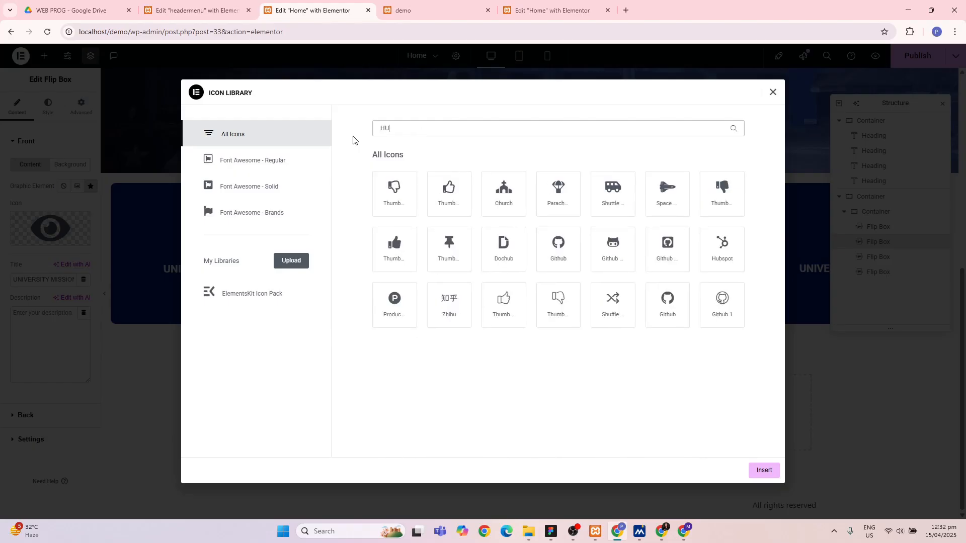
key("BackSpace")
key("BackSpace")
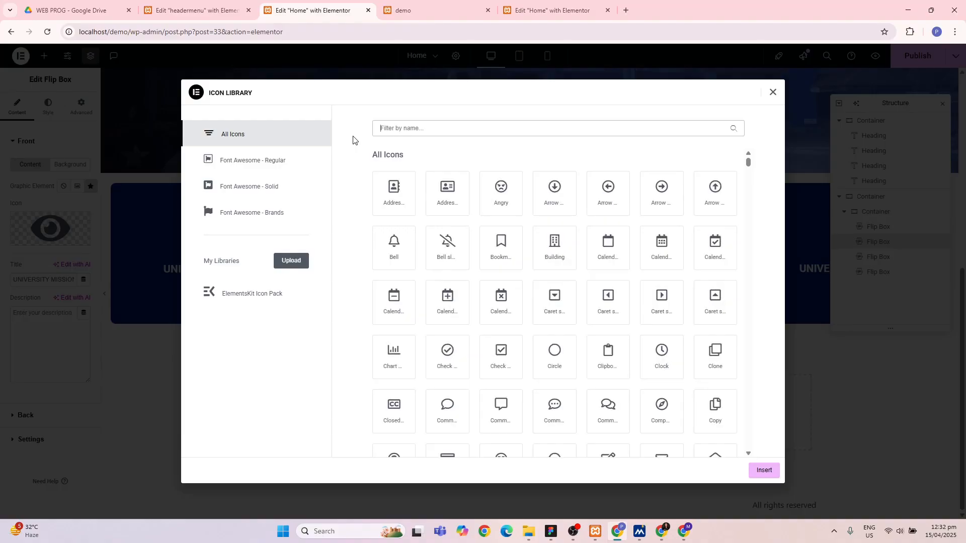
- Filter the icon library by PEOP and insert the icon of two people carrying a box into the University Mission flip box
type("PEOP")
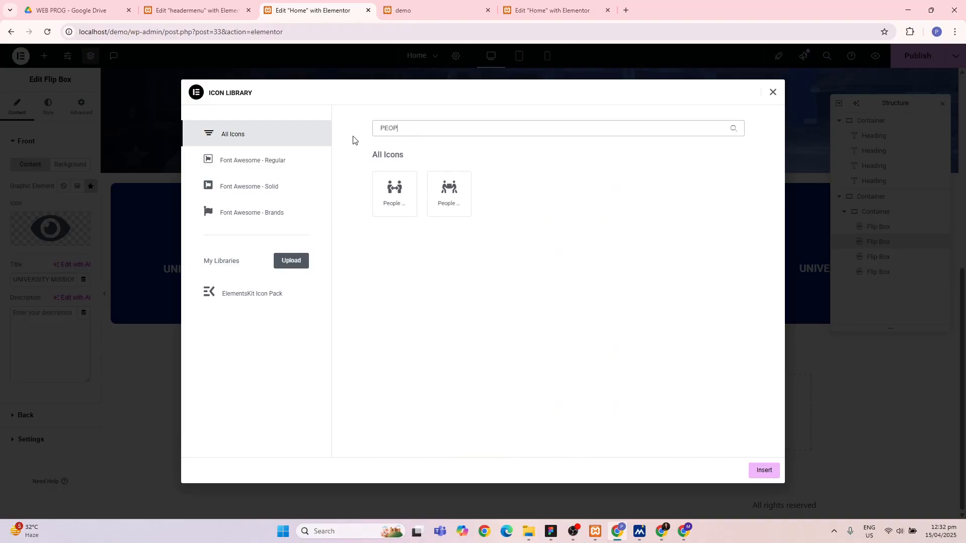
left_click(430, 211)
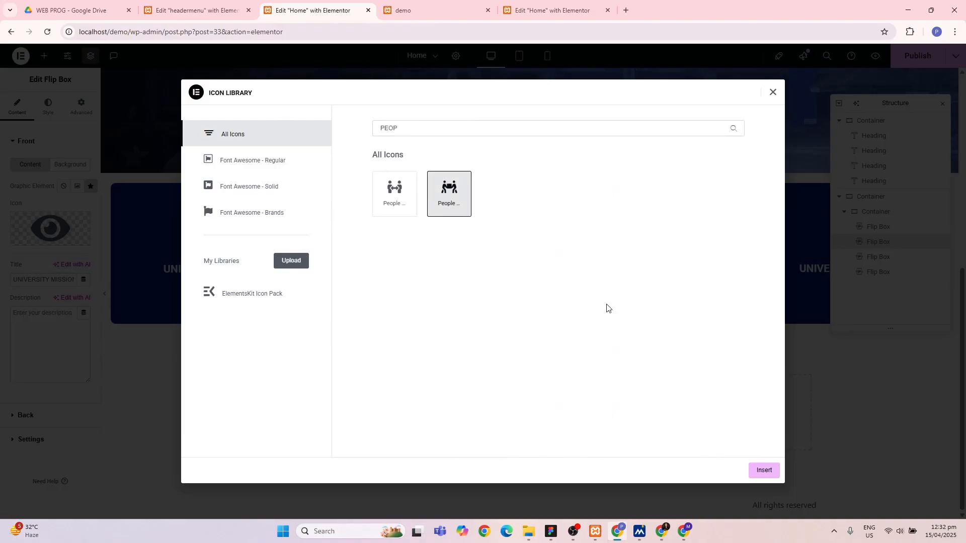
left_click(755, 470)
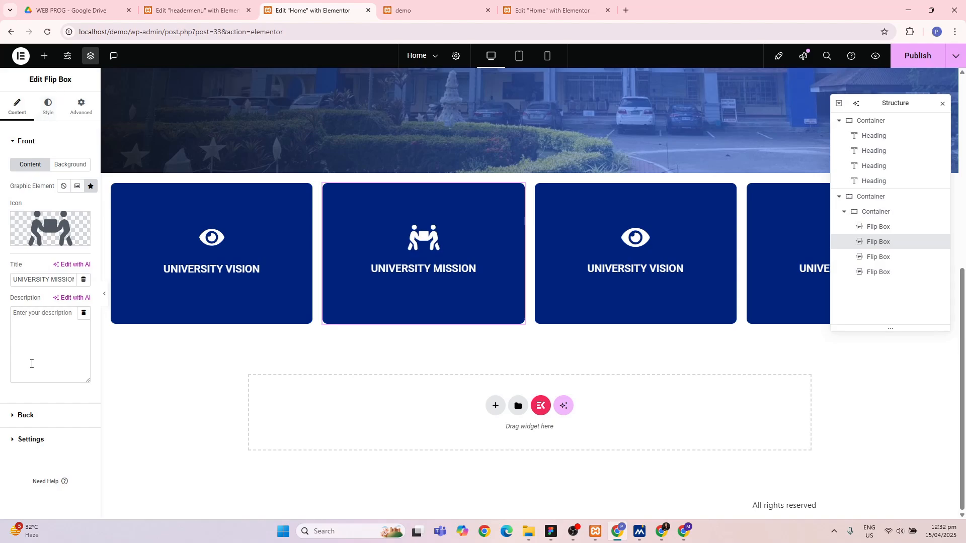
- Change the back title of the second flip box to UNIVERSITY MISSION
left_click(17, 414)
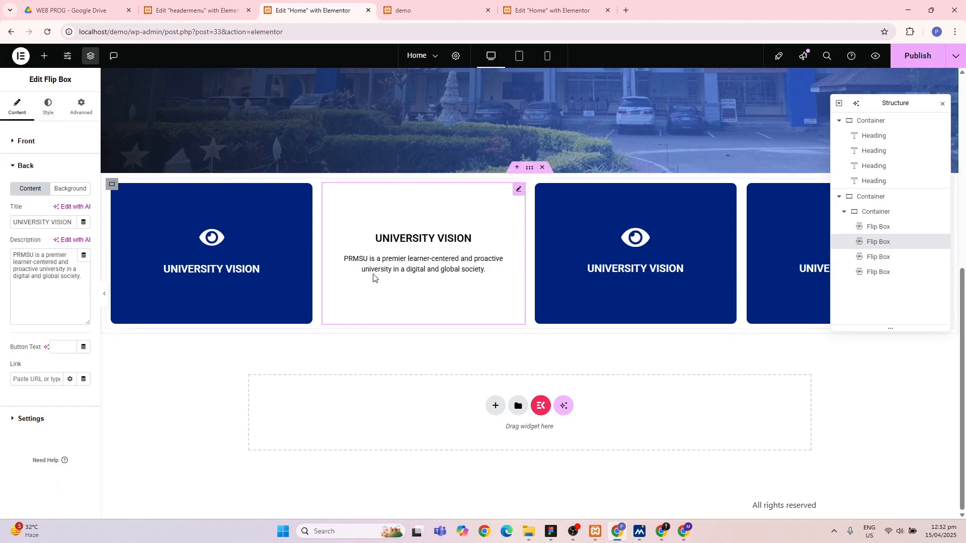
double_click(52, 221)
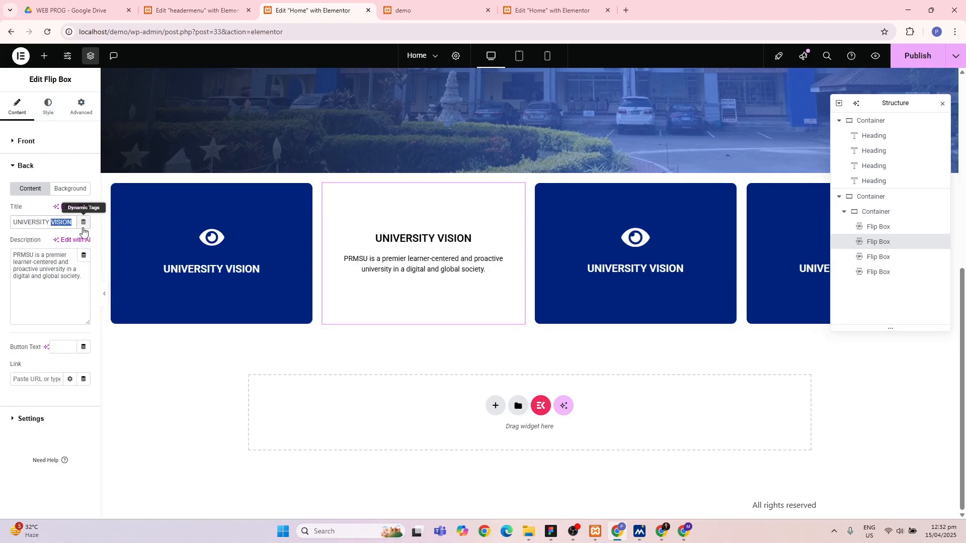
type("MISSION")
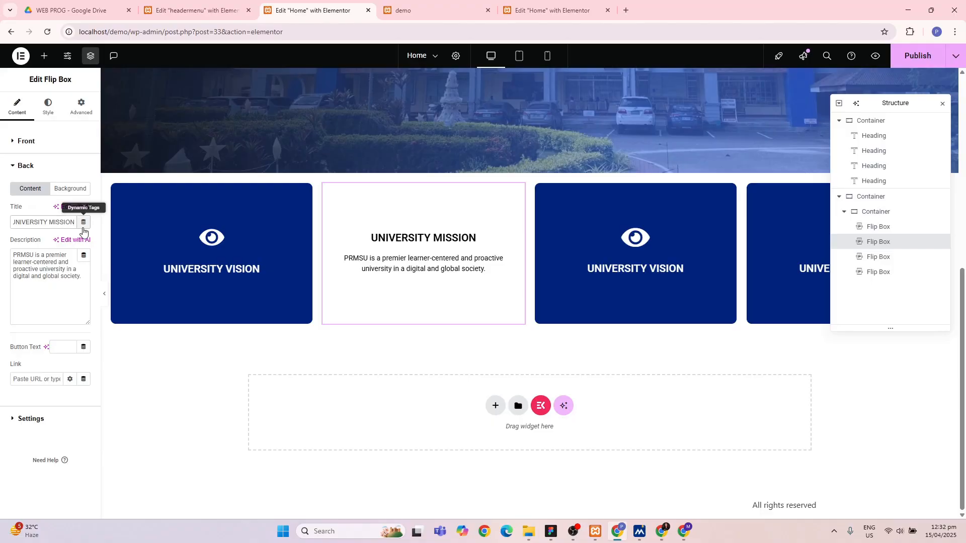
- Switch to the Figma design and copy the paragraph under the UNIVERSITY MISSION heading
left_click(60, 276)
key("alt+Tab")
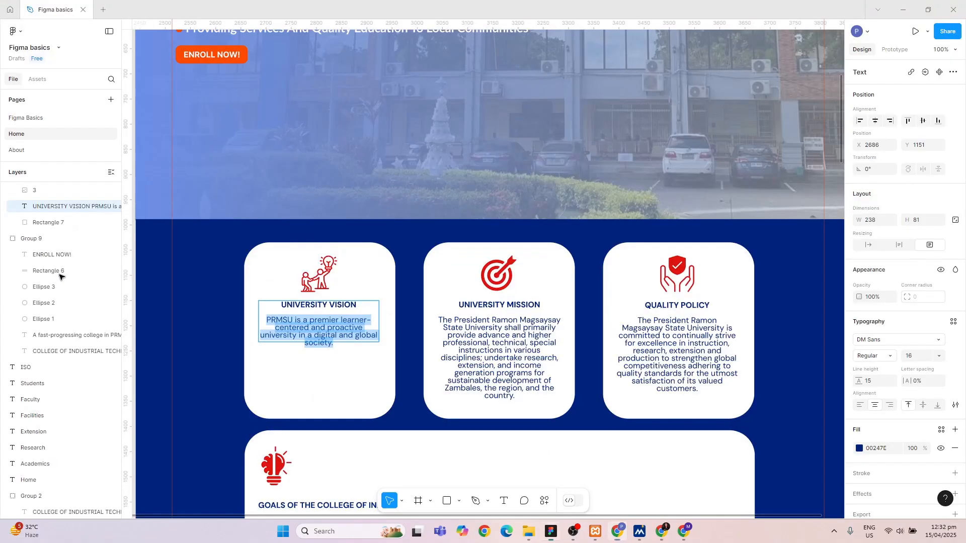
double_click(453, 330)
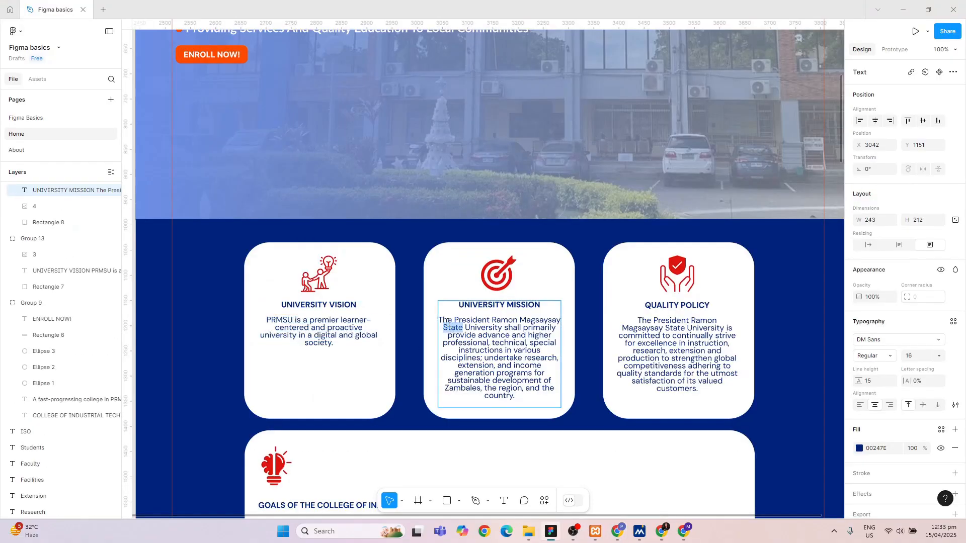
mouse_move(440, 320)
left_mouse_down()
mouse_move(503, 337)
mouse_move(524, 397)
mouse_move(455, 321)
mouse_move(437, 318)
left_mouse_up()
key("ctrl+c")
left_click(527, 395)
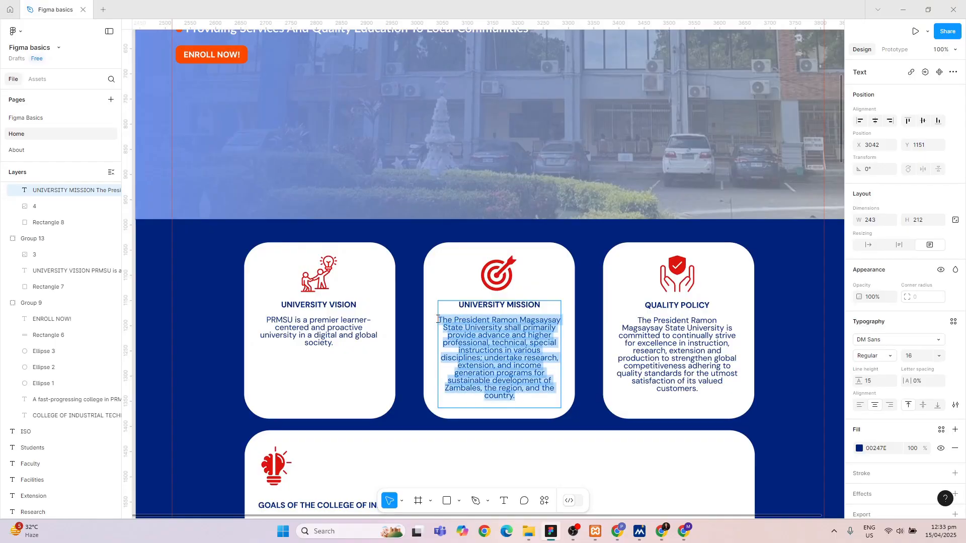
- Return to Elementor in the browser and replace the second flip box's back description with the copied mission paragraph
key("alt+Tab")
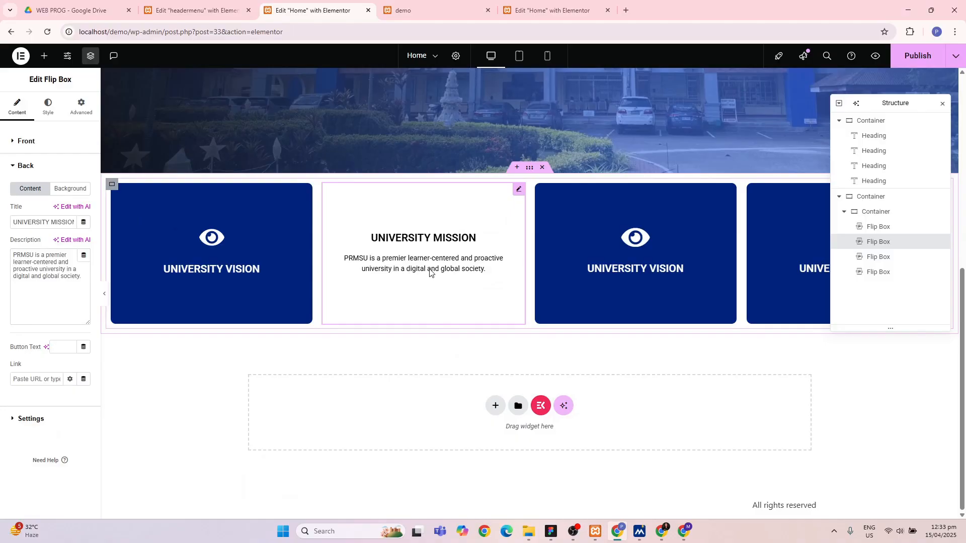
left_click_drag(80, 276, 10, 259)
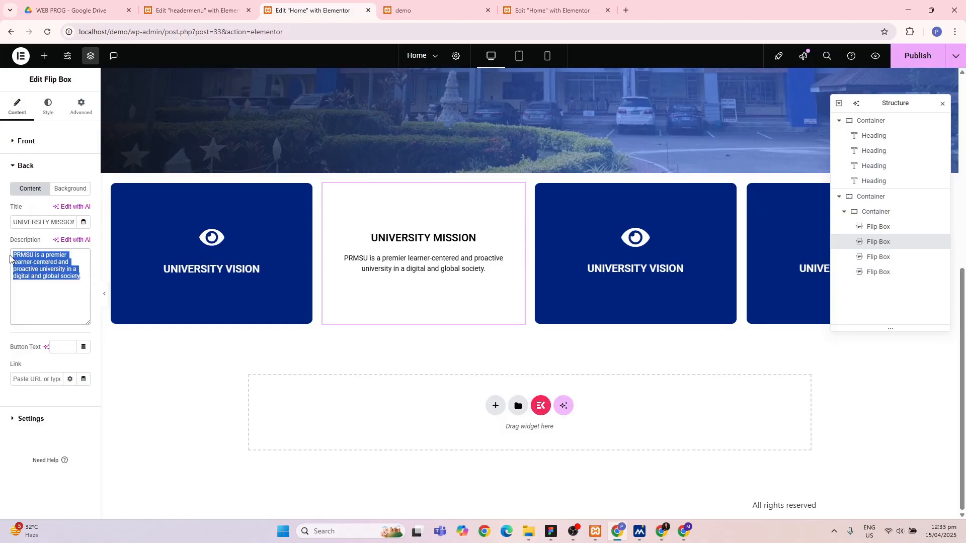
key("ctrl+v")
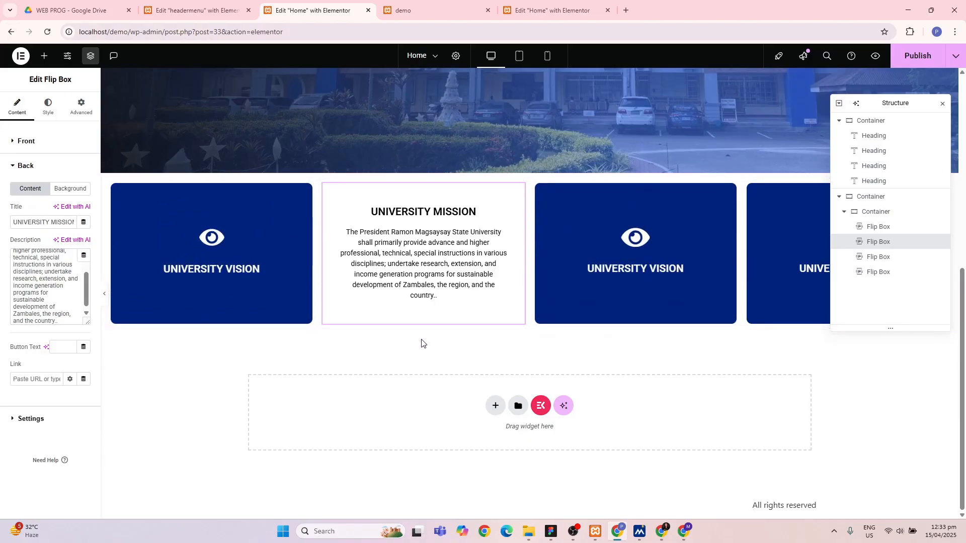
- Publish the page and reload the live demo site to check the row of flip boxes
left_click(667, 256)
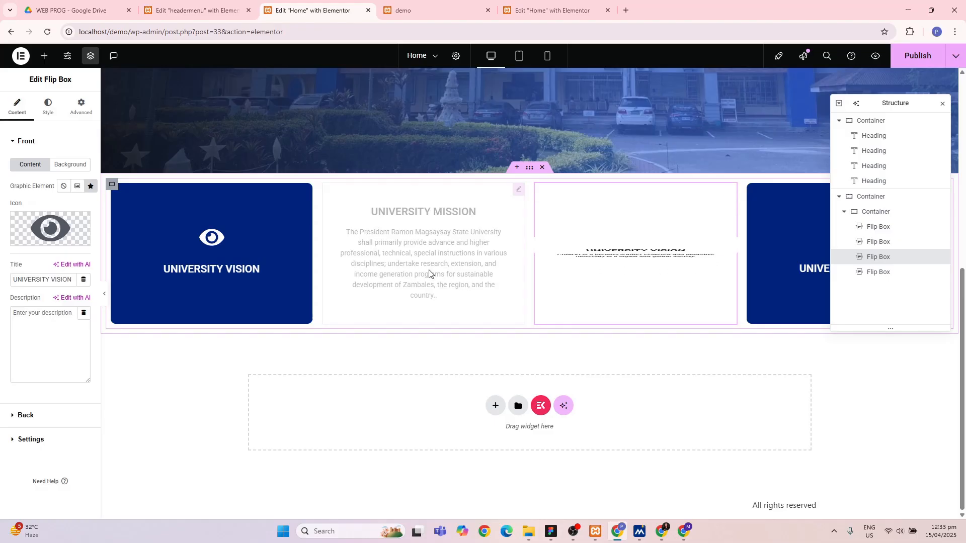
left_click(904, 60)
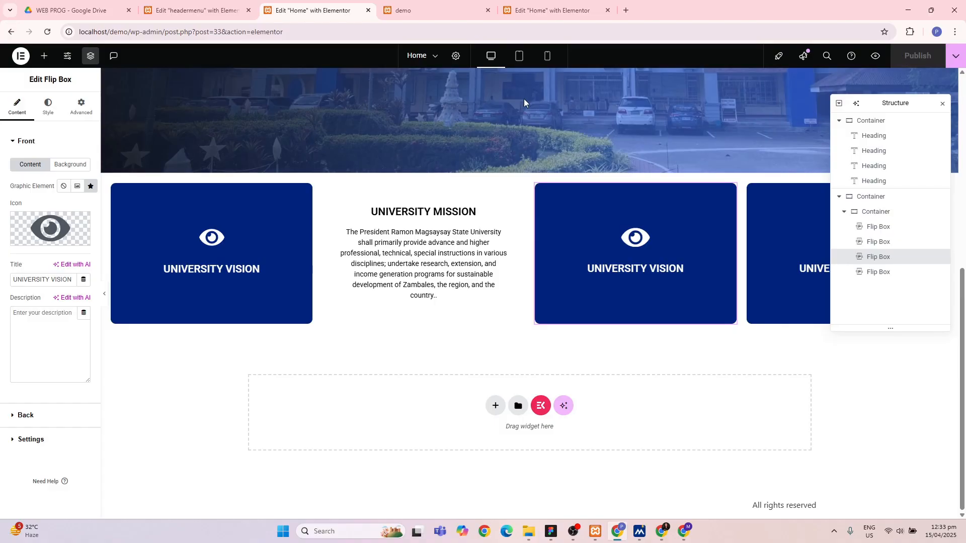
left_click(521, 11)
left_click(433, 10)
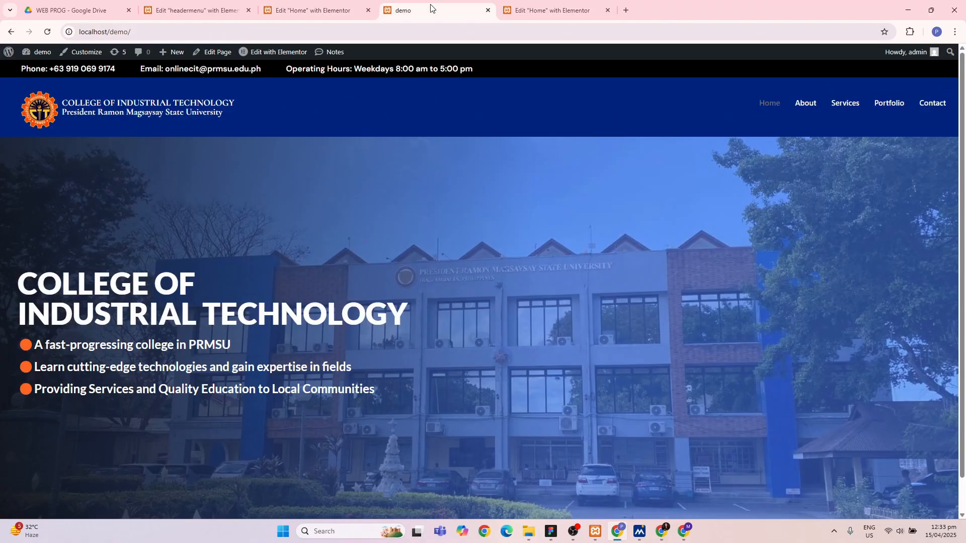
left_click(151, 35)
key("Return")
scroll(279, 201, "down", 4)
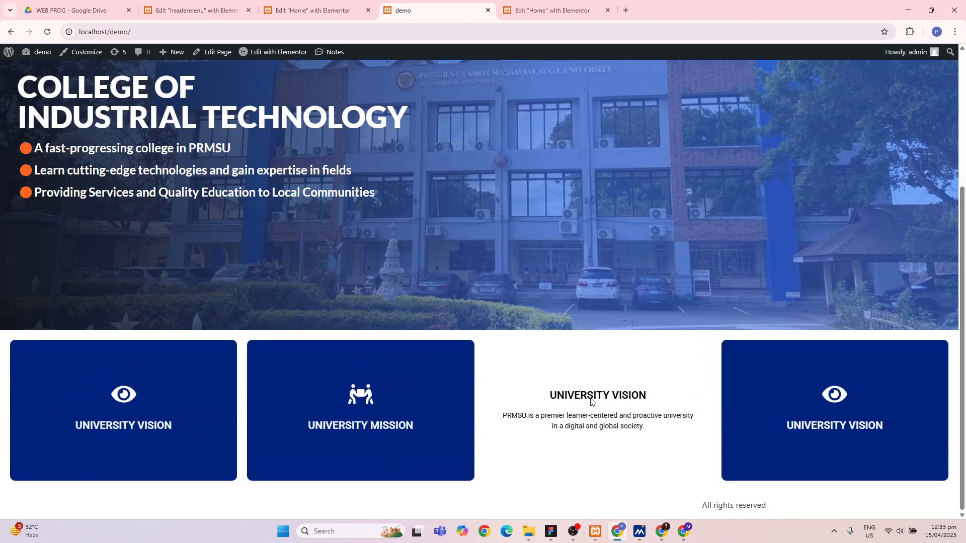
- Look over the top of the live demo page and browse the available widgets and container options in the Home page editor
scroll(590, 400, "up", 4)
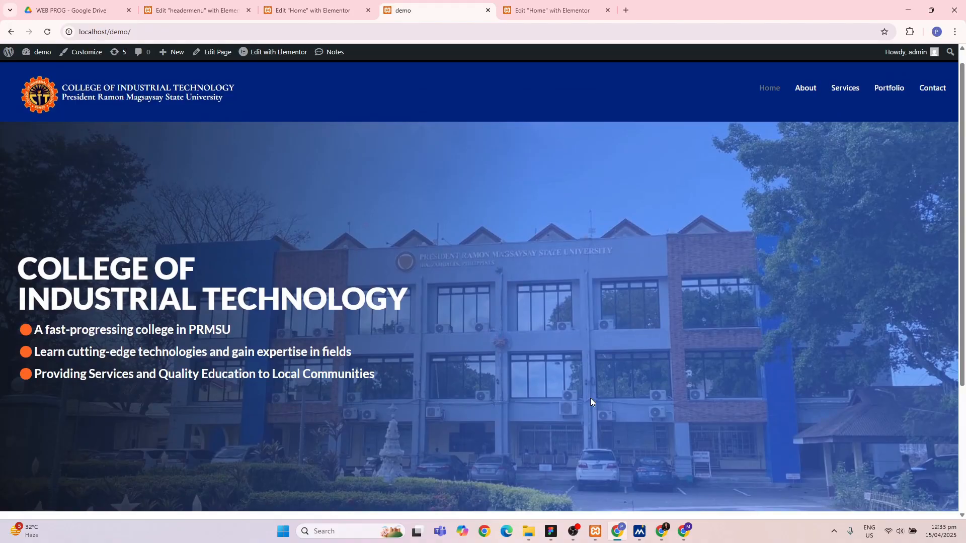
left_click(330, 6)
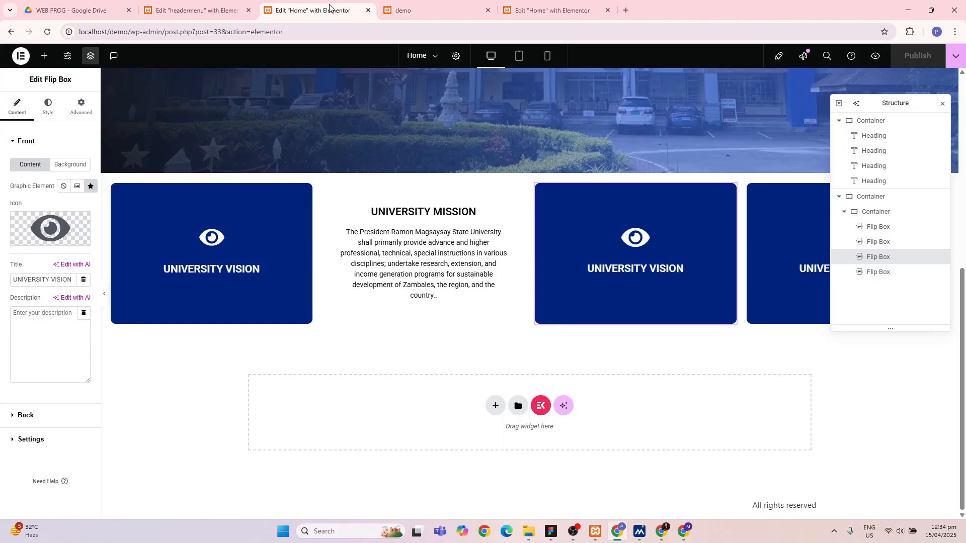
left_click(45, 56)
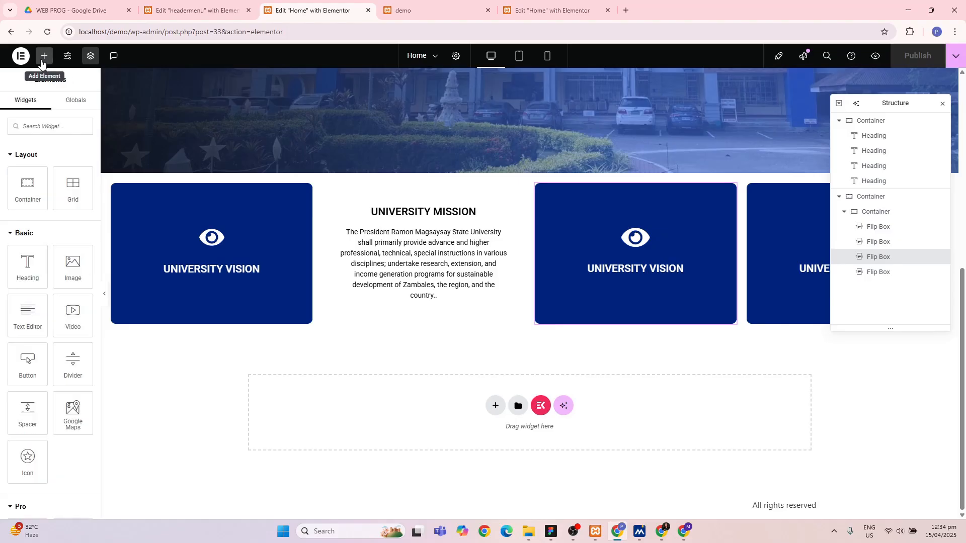
scroll(87, 302, "down", 3)
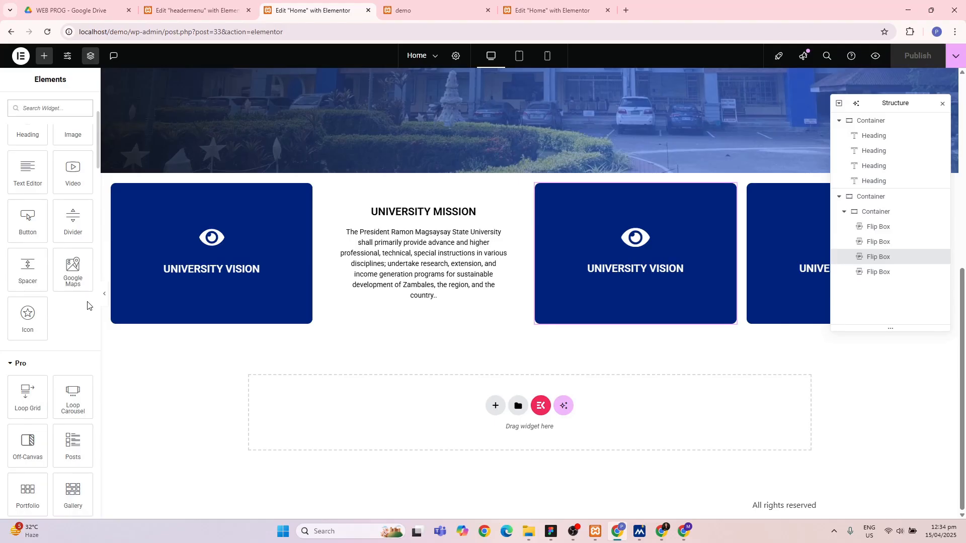
scroll(88, 303, "down", 3)
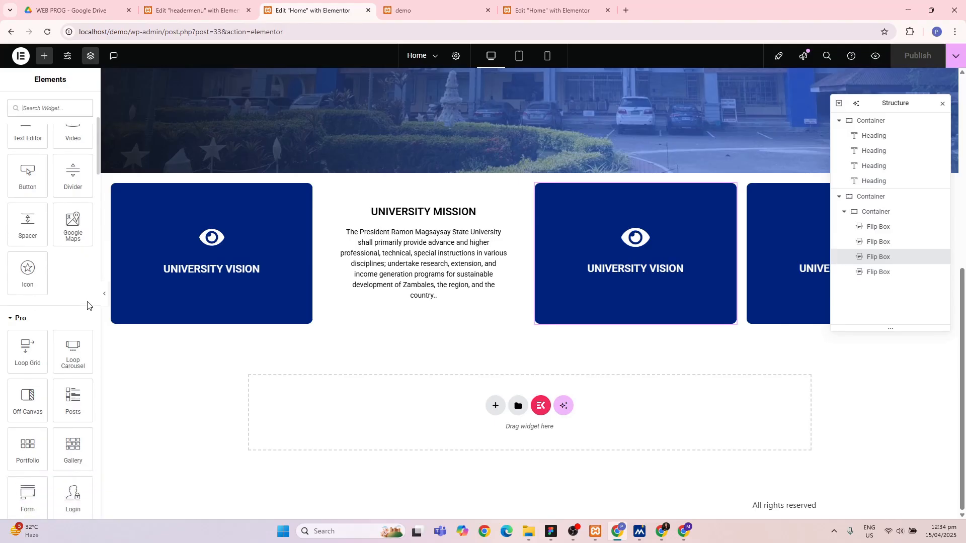
scroll(87, 301, "down", 2)
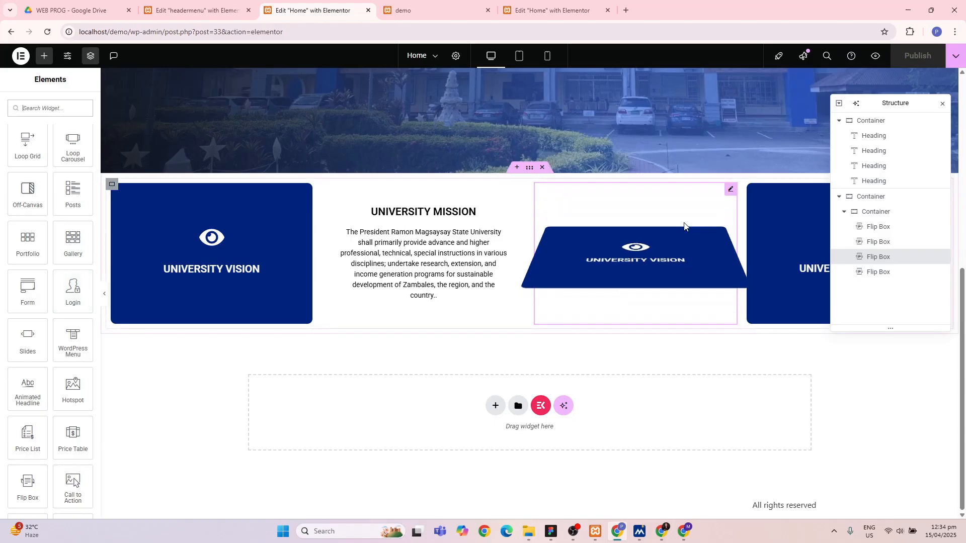
right_click(857, 197)
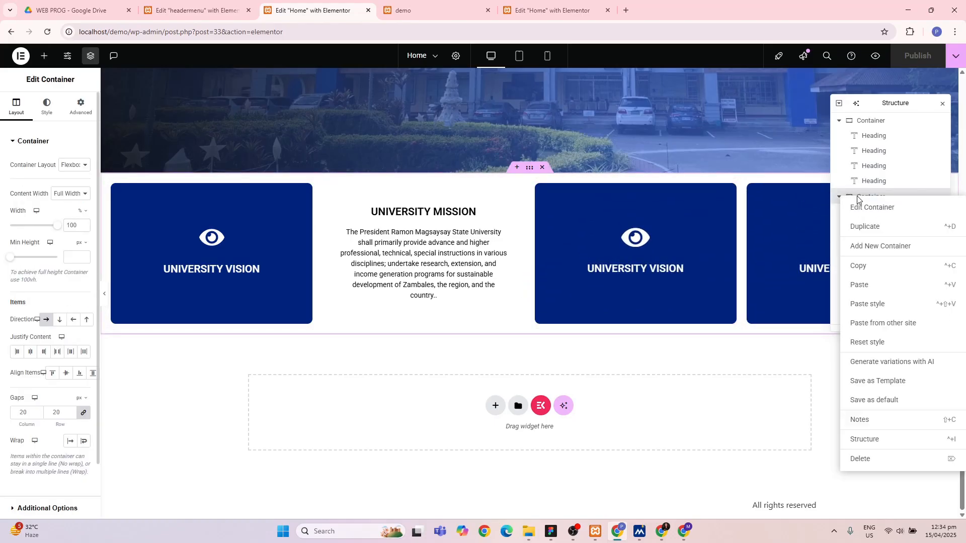
left_click(843, 482)
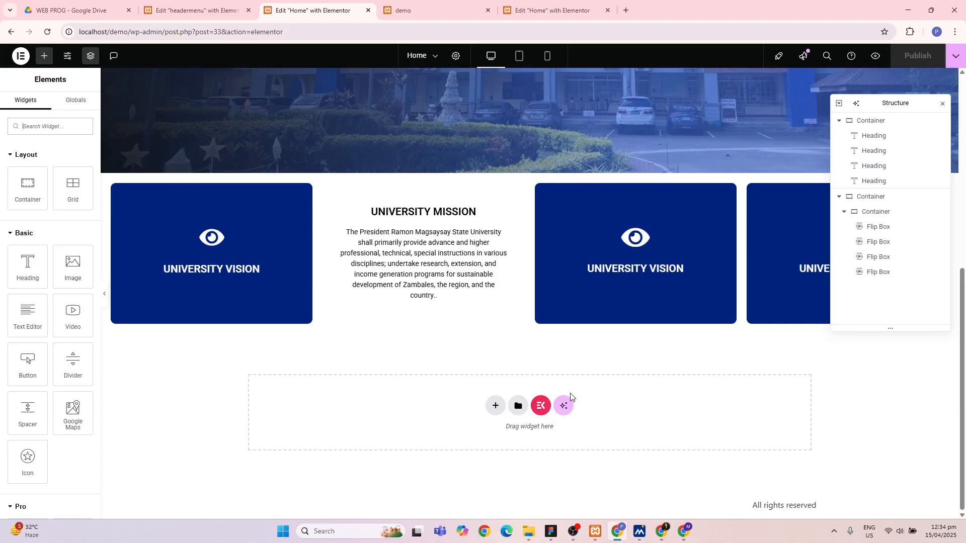
scroll(571, 397, "up", 4)
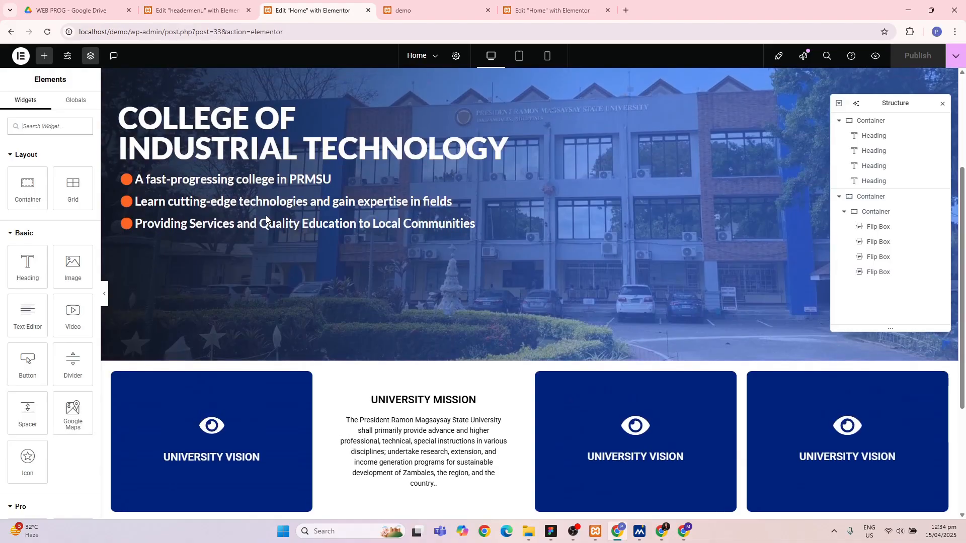
- Go to the WordPress dashboard at localhost/demo/wp-admin and open the list of all pages
left_click_drag(285, 32, 161, 35)
key("BackSpace")
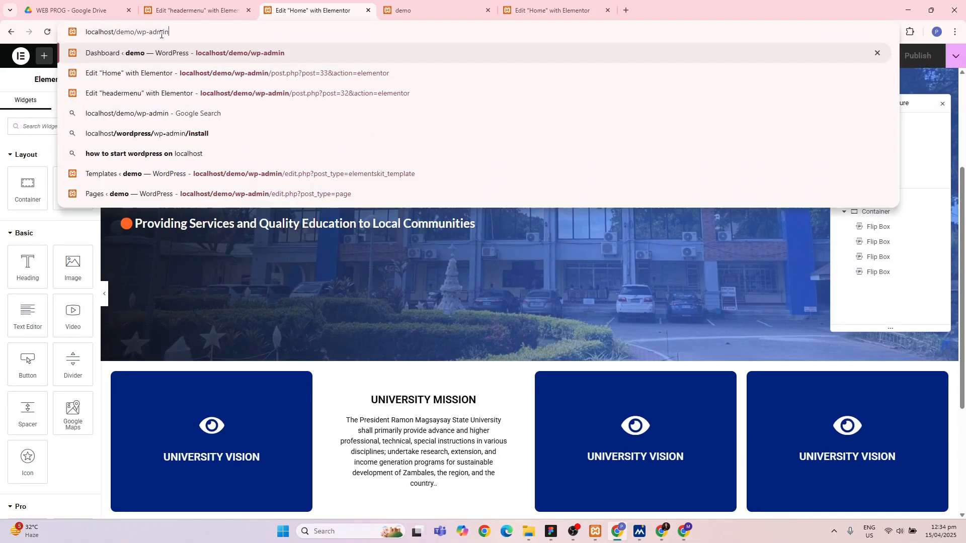
key("Return")
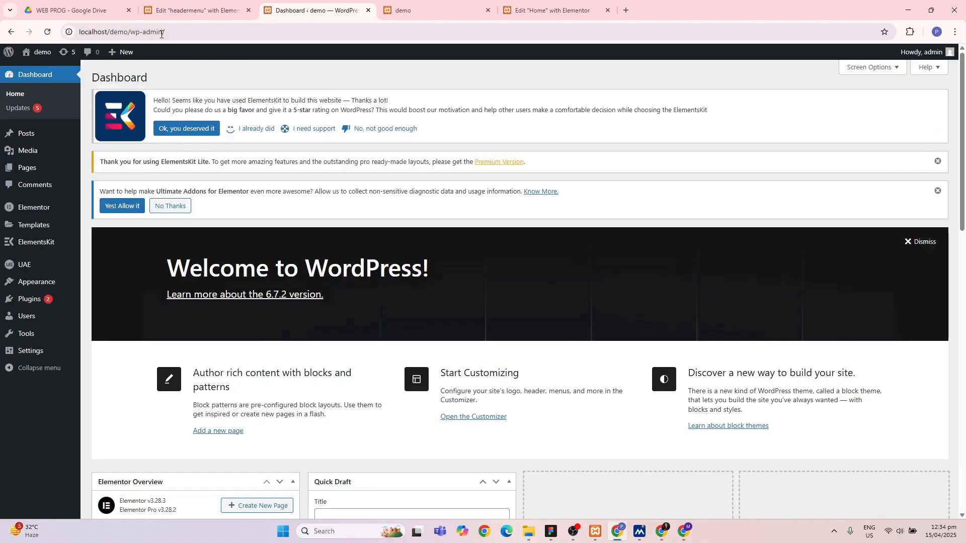
mouse_move(42, 173)
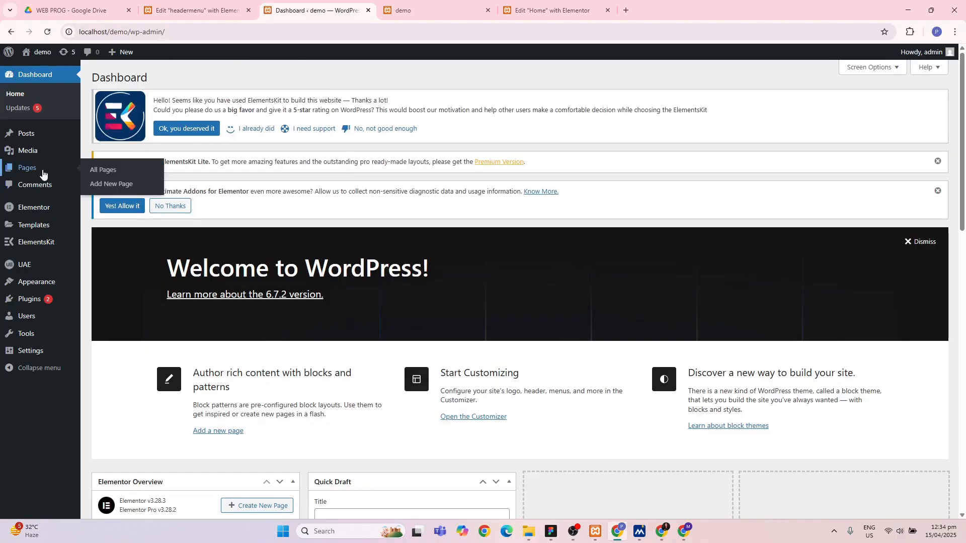
left_click(112, 178)
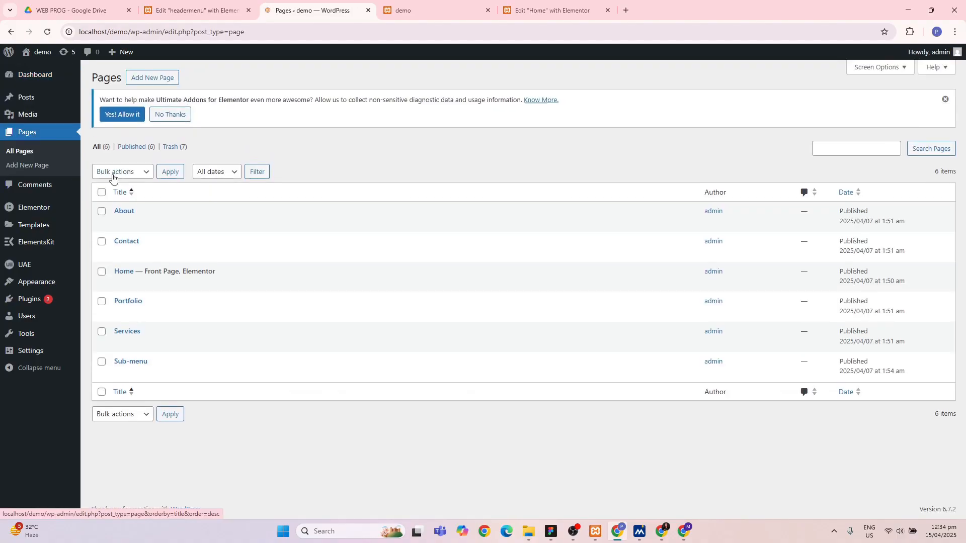
- Open the About page from the list and start editing it with Elementor
left_click(120, 224)
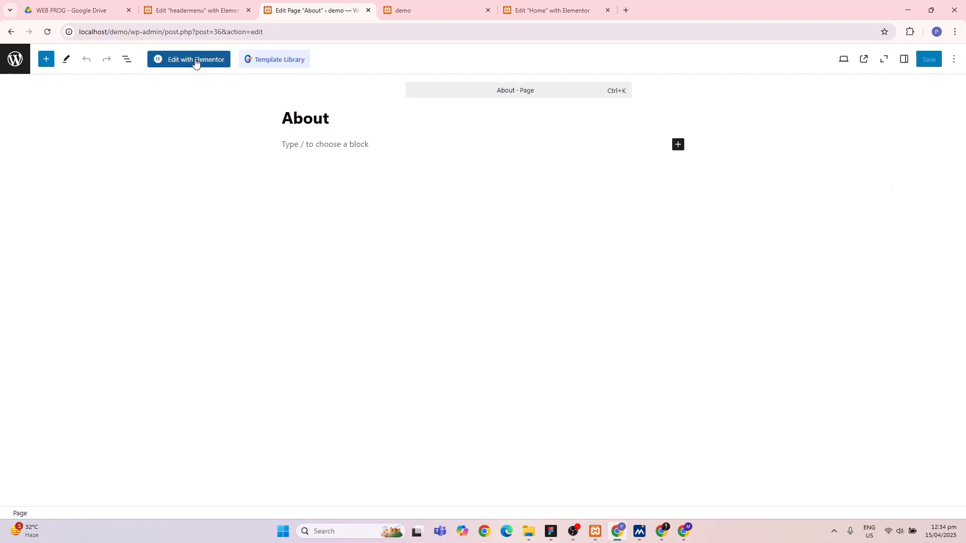
left_click(337, 122)
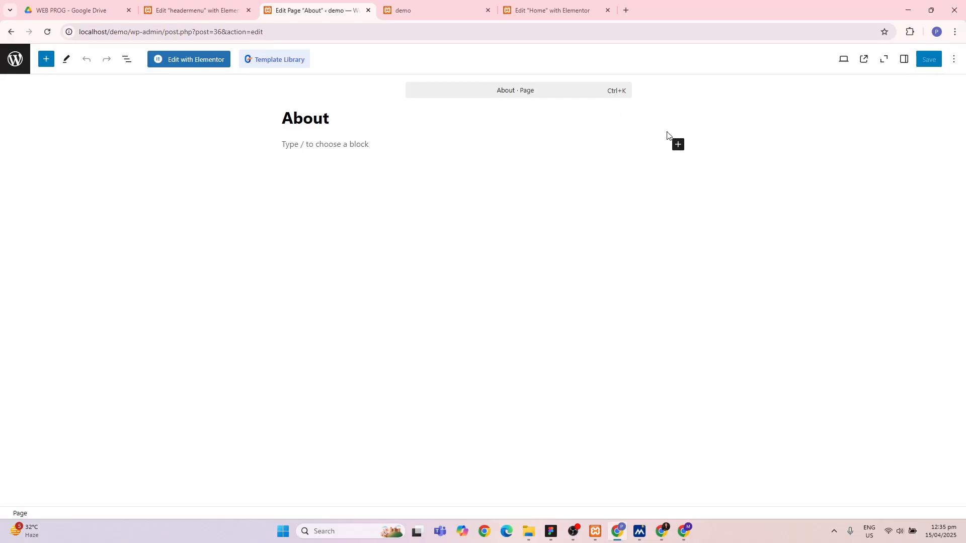
left_click(196, 58)
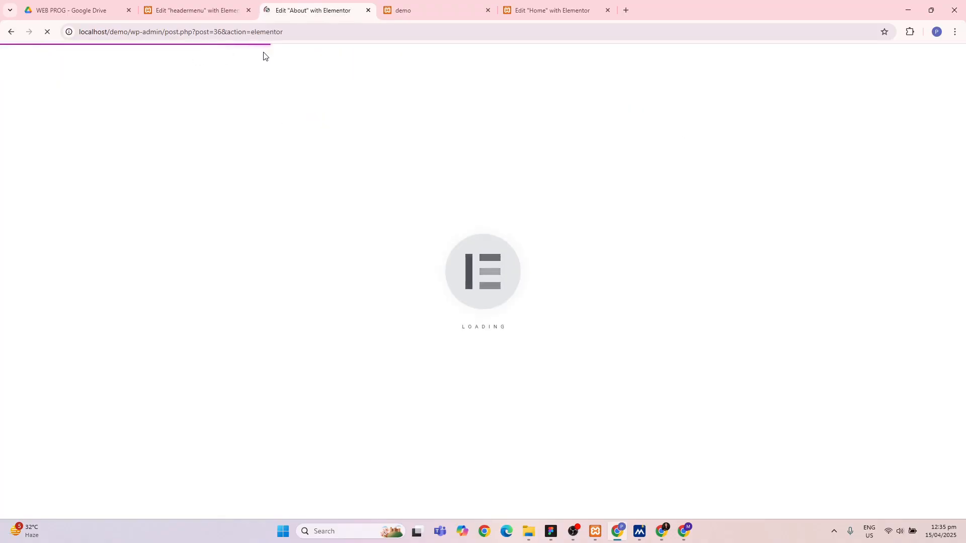
- View the About page on the live demo site and return to its Elementor editor
left_click(408, 12)
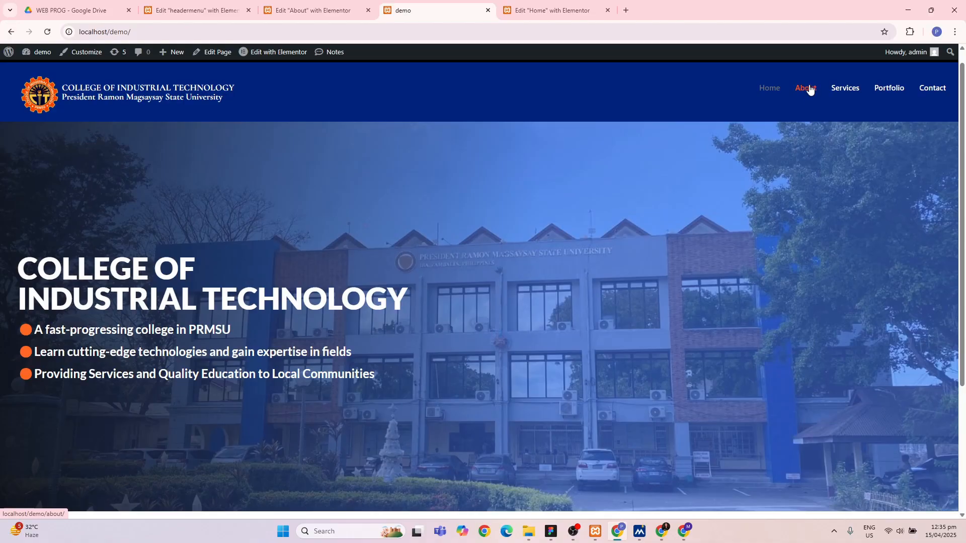
left_click(809, 89)
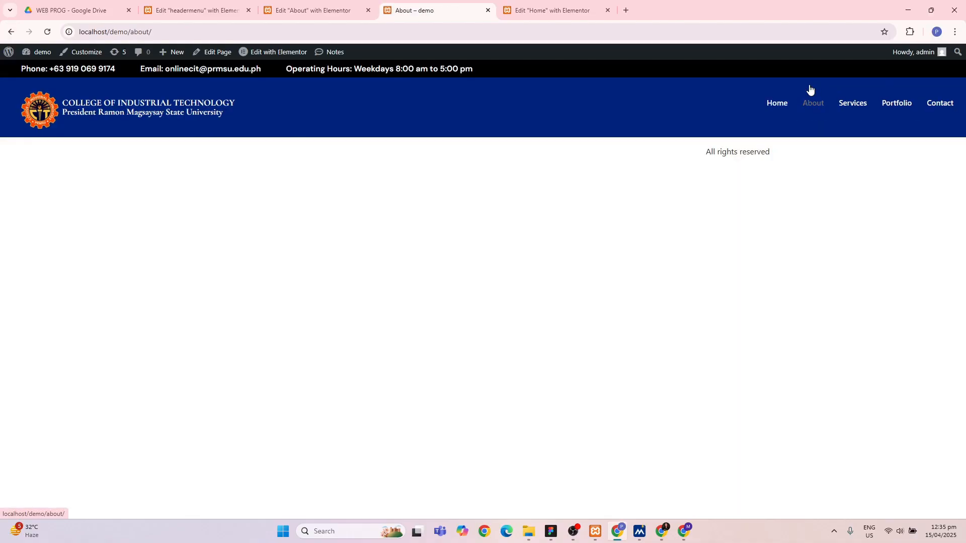
left_click(324, 6)
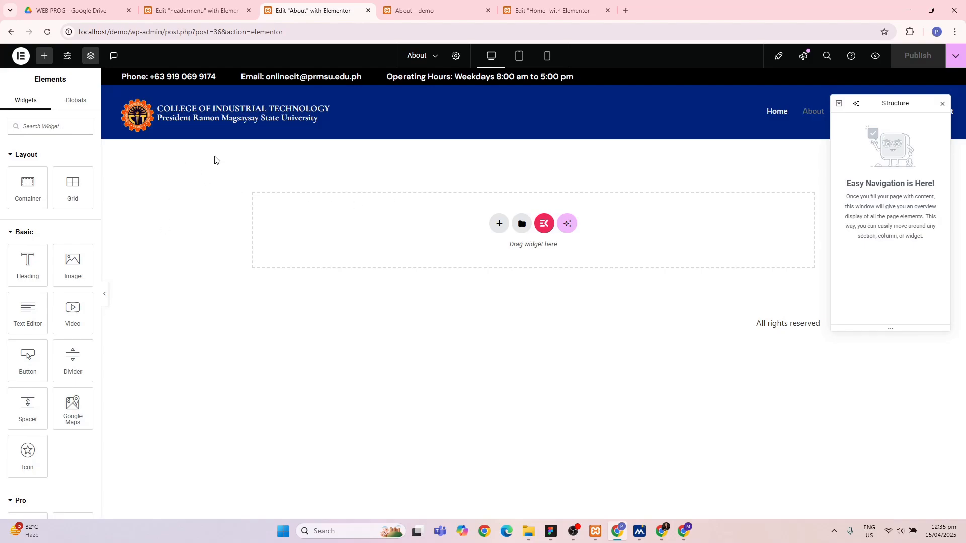
- Turn on Hide Title in the About page's settings and publish the page
left_click(456, 57)
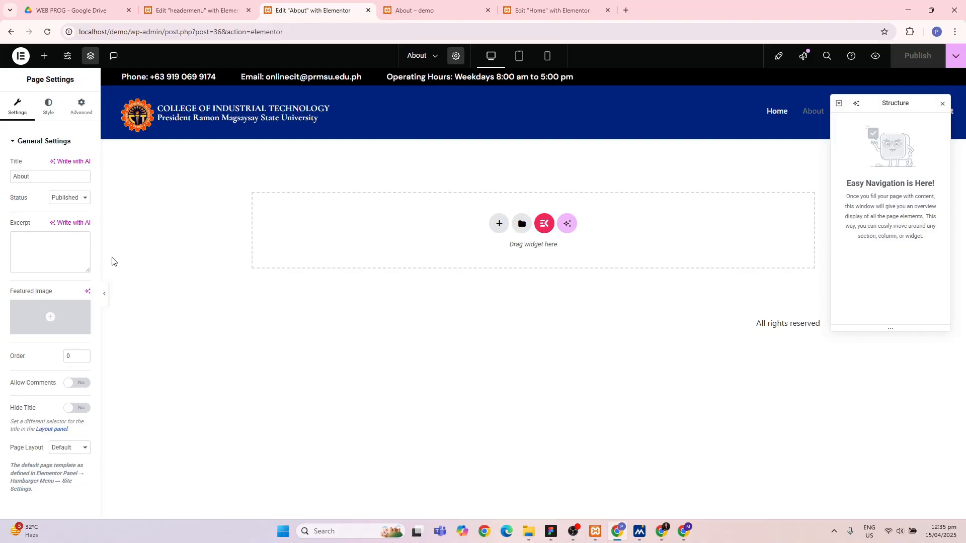
left_click(84, 409)
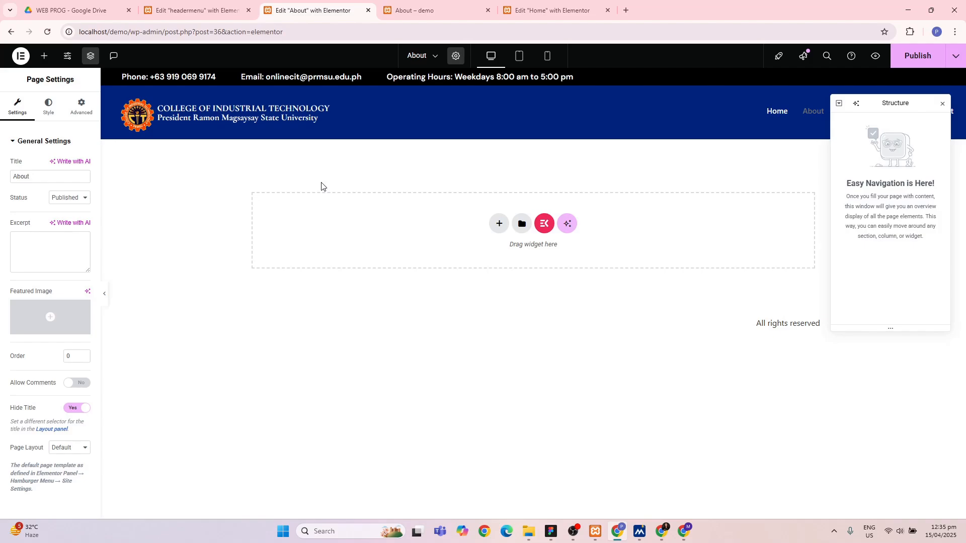
left_click(72, 410)
left_click(72, 410)
left_click(917, 65)
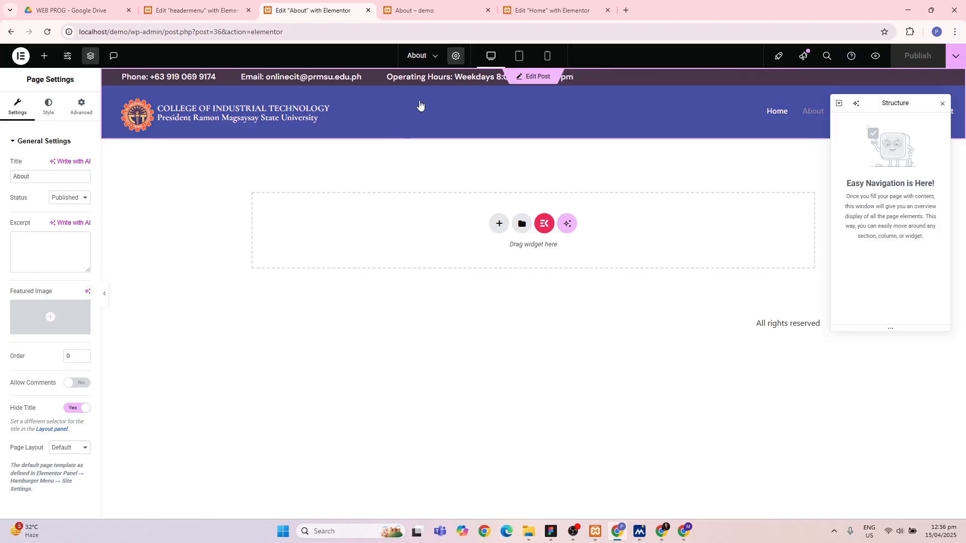
- Try the Elementor Canvas page layout on the About page and restore the Default layout
left_click(79, 454)
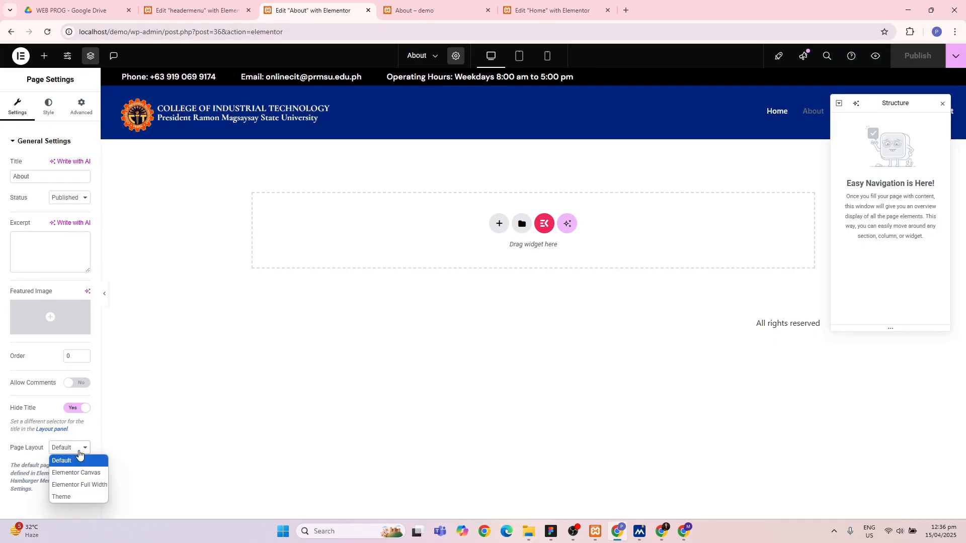
left_click(80, 472)
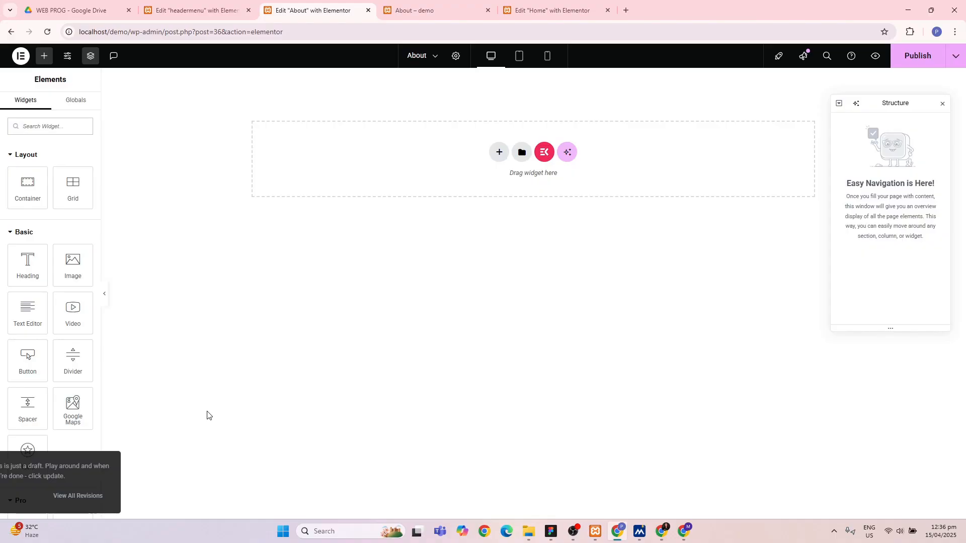
left_click(464, 55)
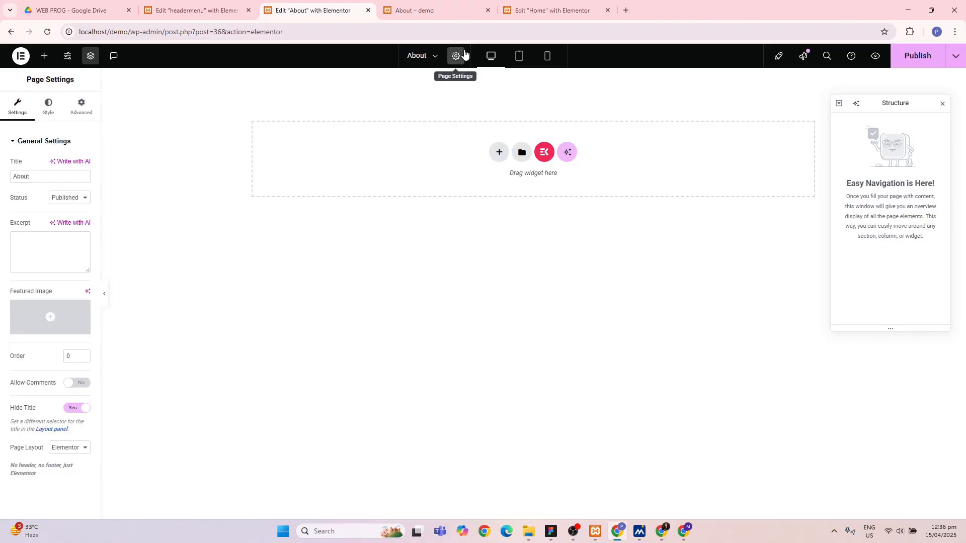
left_click(62, 451)
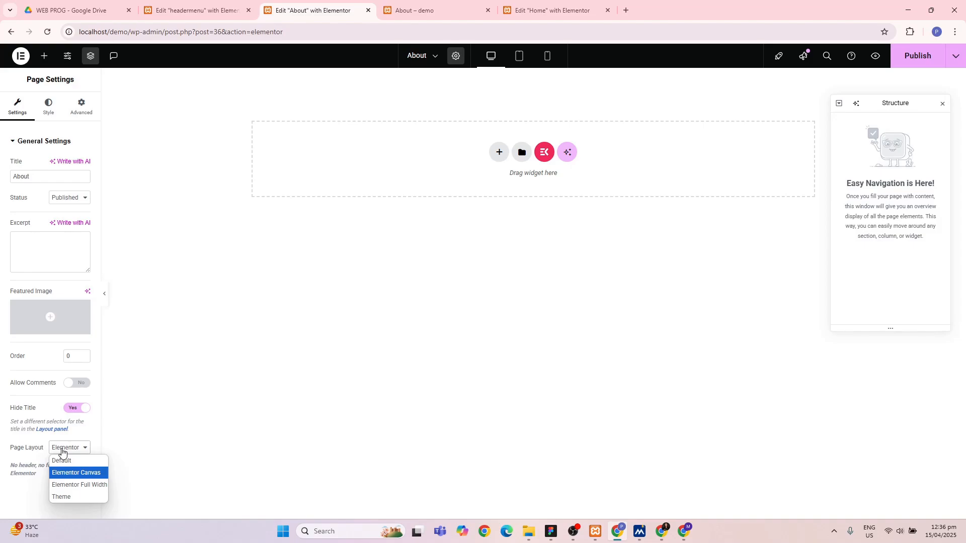
left_click(62, 461)
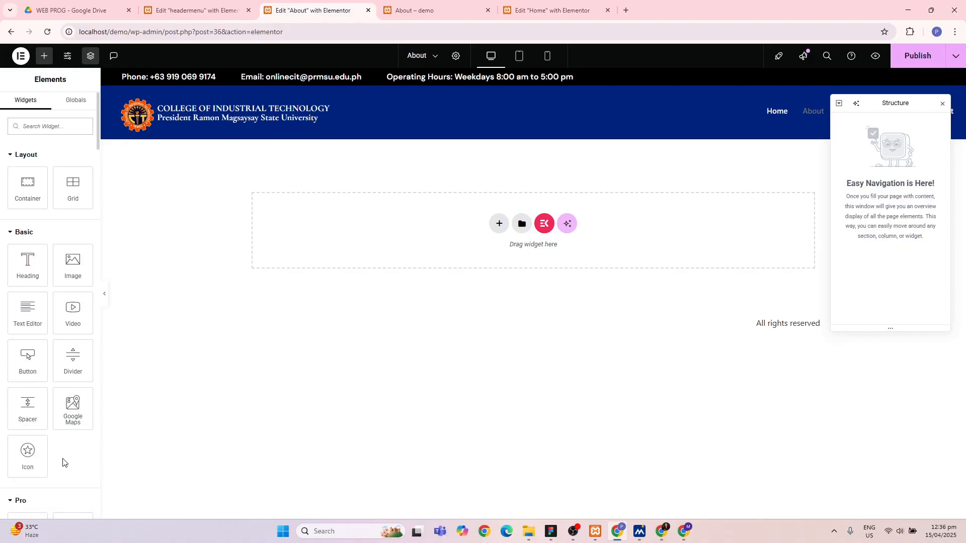
- Check the page layout options in the About page's settings, keep Default, and publish the page
left_click(456, 56)
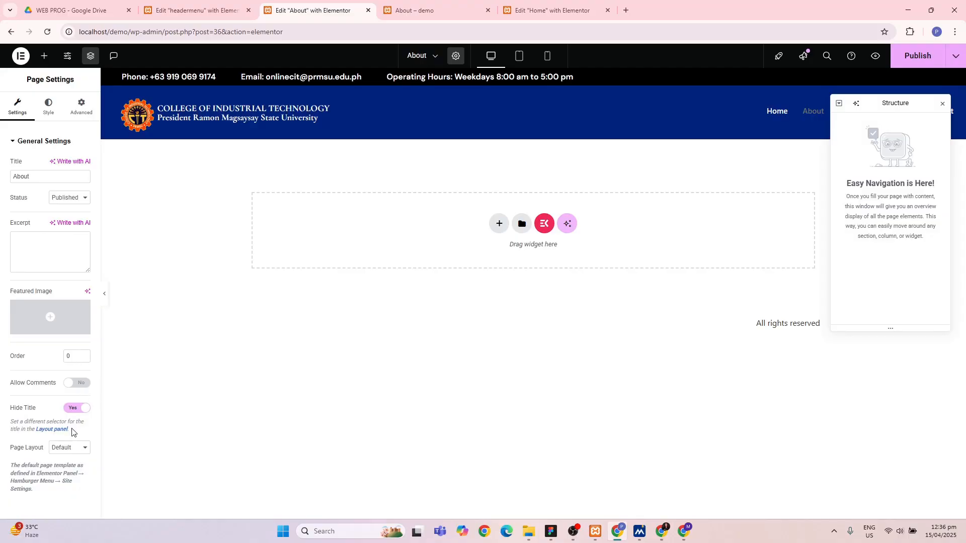
left_click(70, 448)
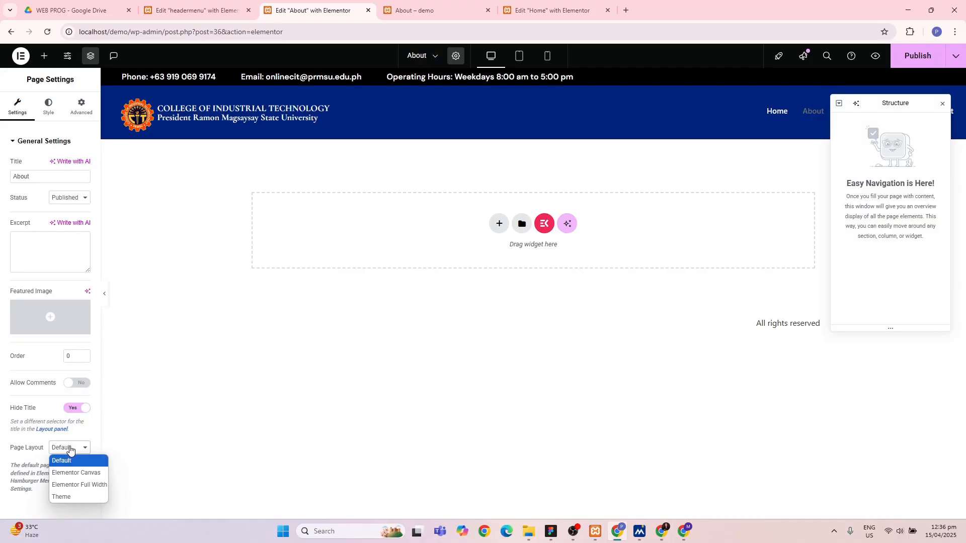
left_click(71, 449)
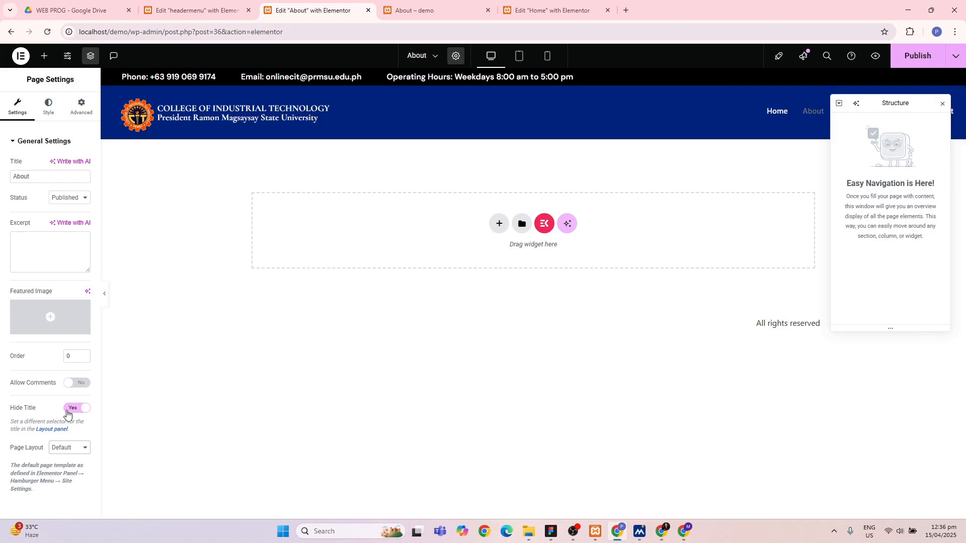
left_click(909, 56)
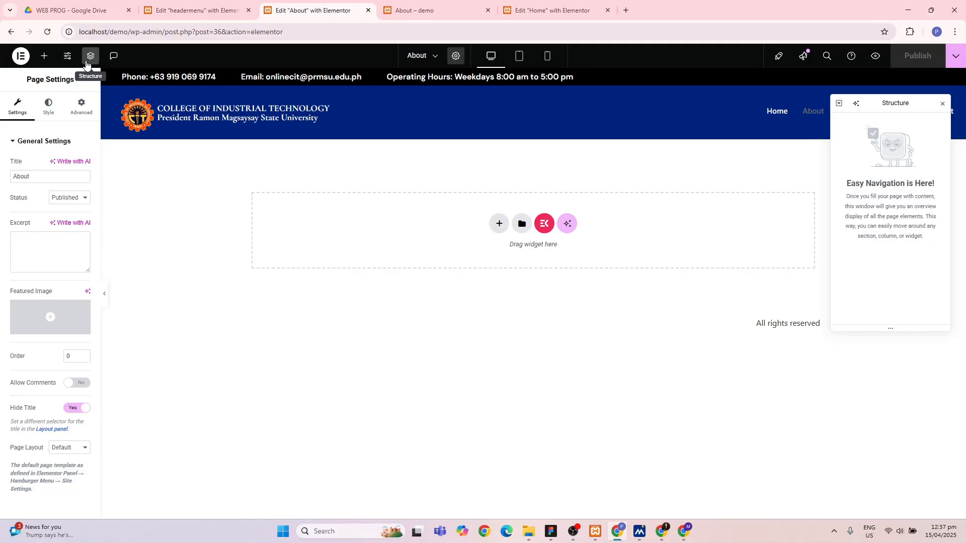
left_click(211, 11)
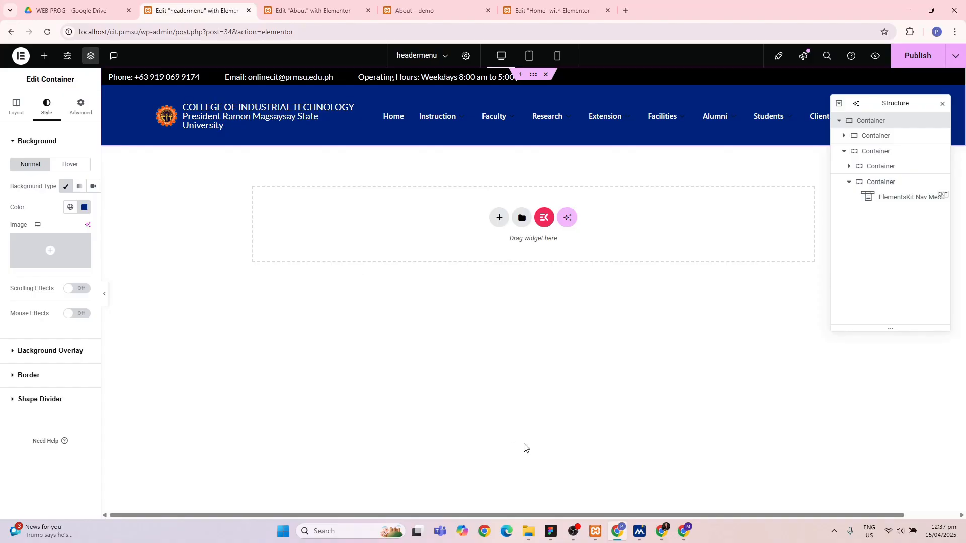
mouse_move(578, 534)
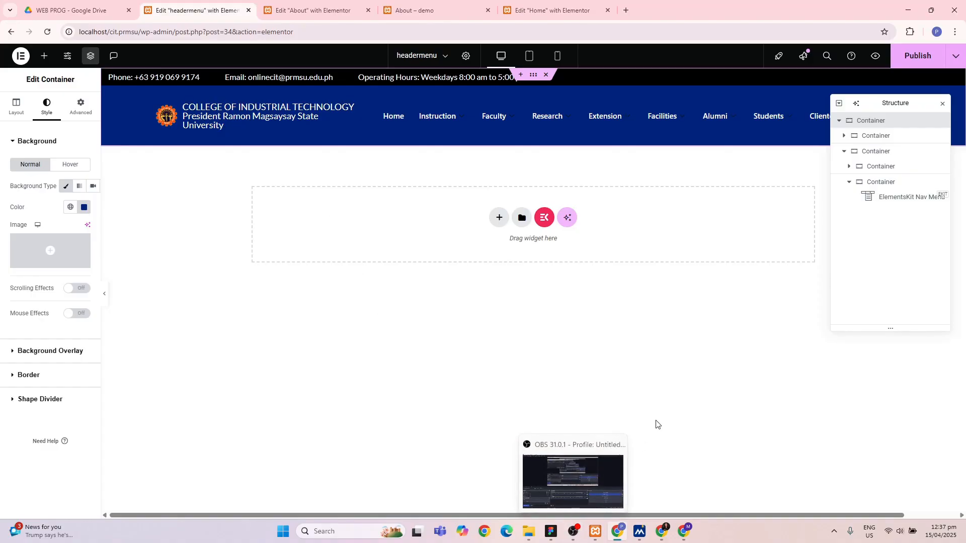
left_click(572, 535)
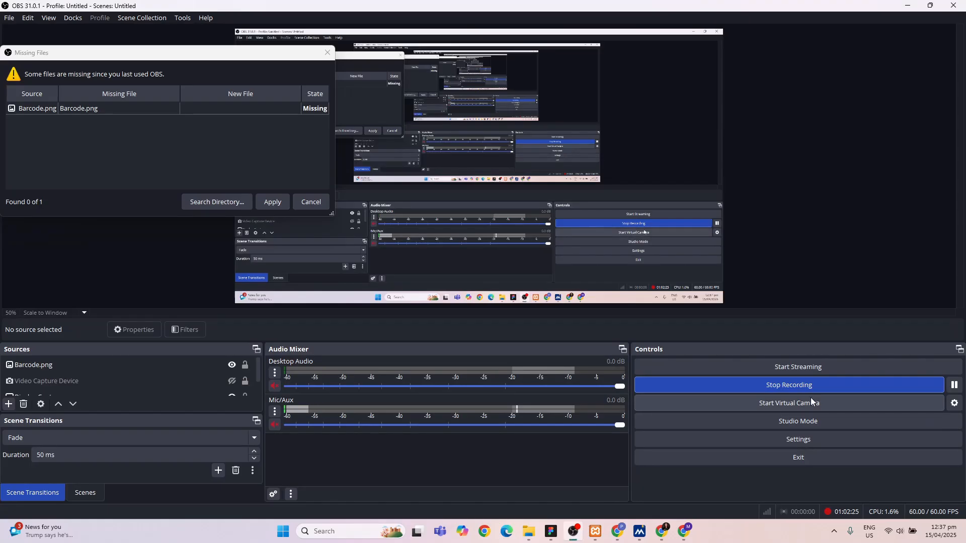
left_click(805, 327)
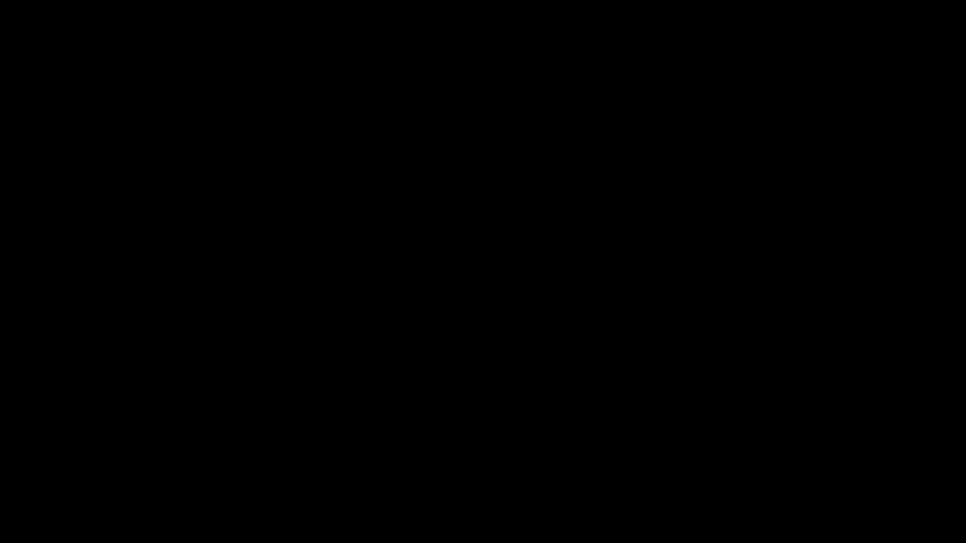